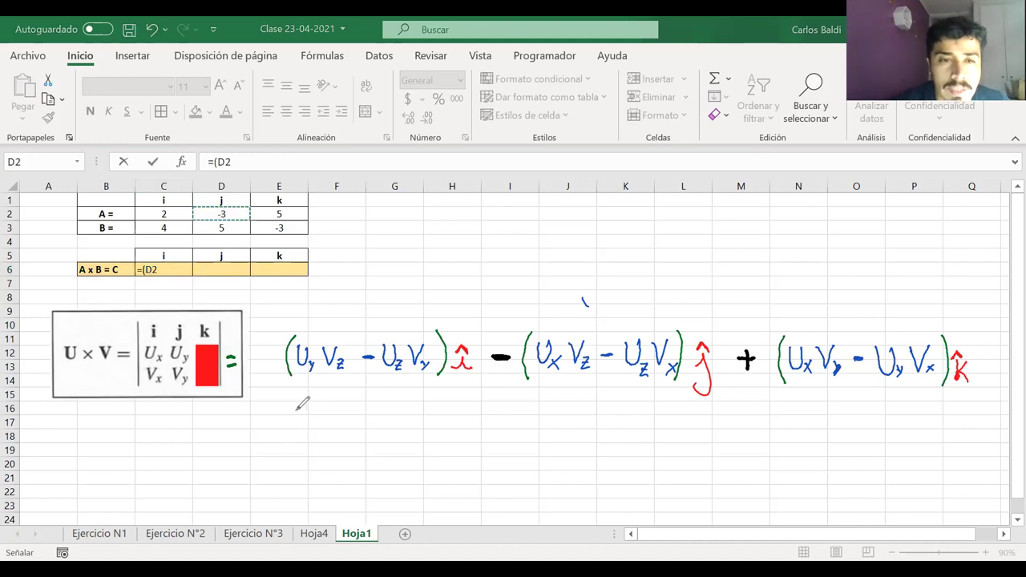
- Handwrite the expression AyBz − AzBy beneath the i term of the expanded cross product formula
mouse_move(292, 433)
mouse_down()
mouse_move(299, 412)
mouse_move(312, 430)
mouse_up()
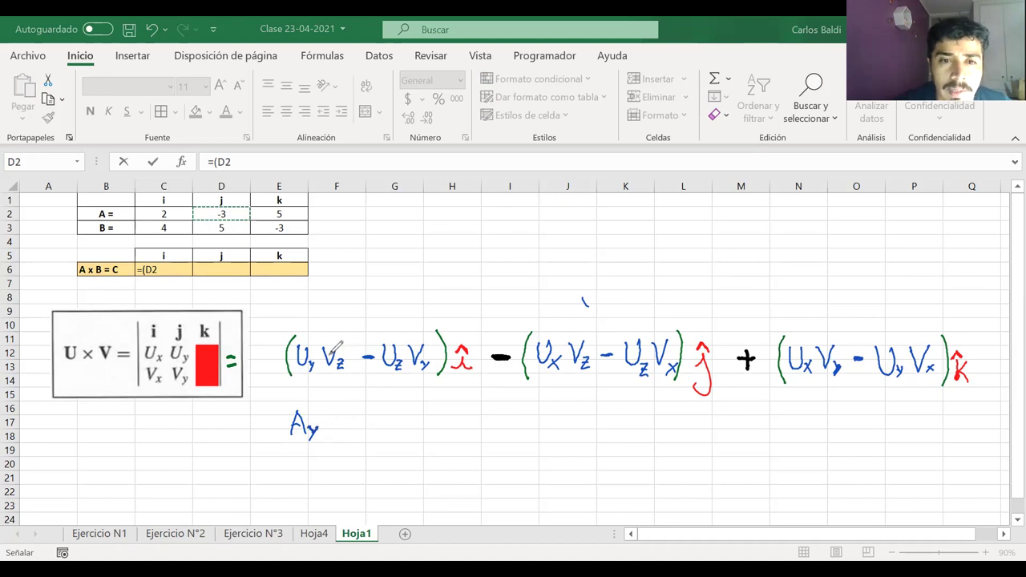
mouse_move(327, 411)
mouse_down()
mouse_move(328, 427)
mouse_move(336, 419)
mouse_move(330, 430)
mouse_move(349, 437)
mouse_up()
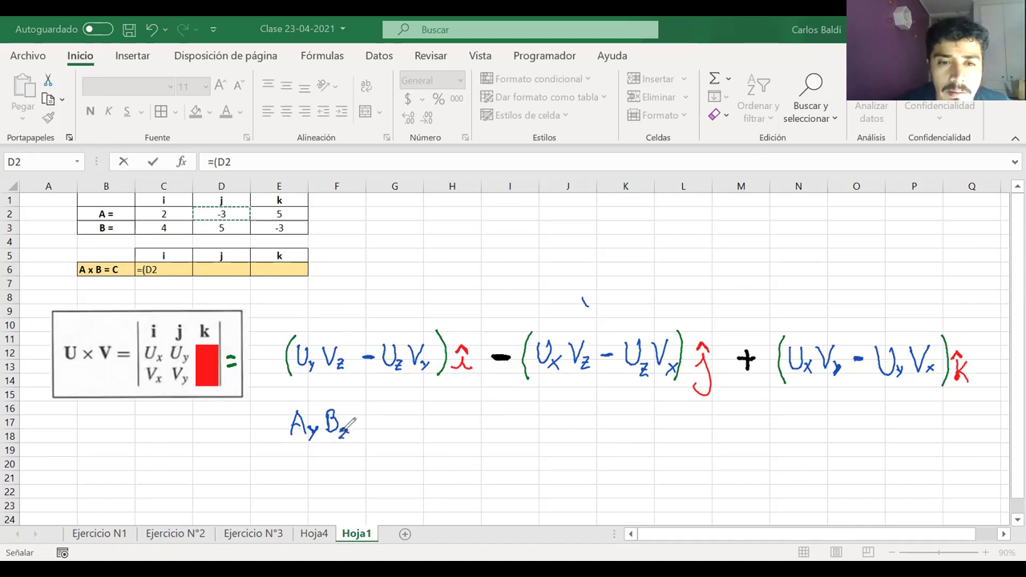
mouse_move(363, 428)
mouse_down()
mouse_move(394, 411)
mouse_move(413, 437)
mouse_move(433, 410)
mouse_move(430, 433)
mouse_move(451, 430)
mouse_up()
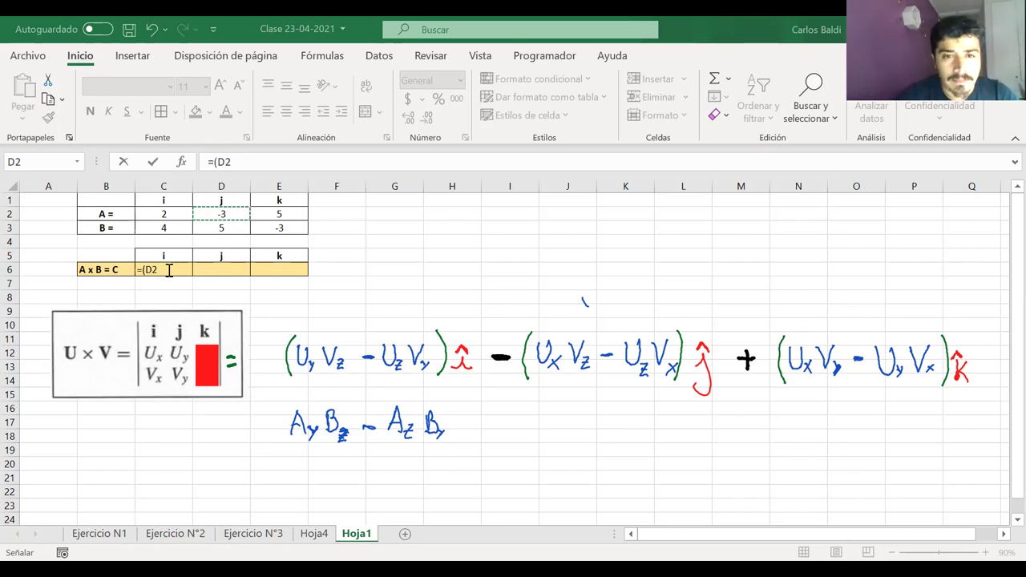
- Complete the i component of A x B in cell C6 with the formula =(D2*E3-E2*D3)
click(257, 159)
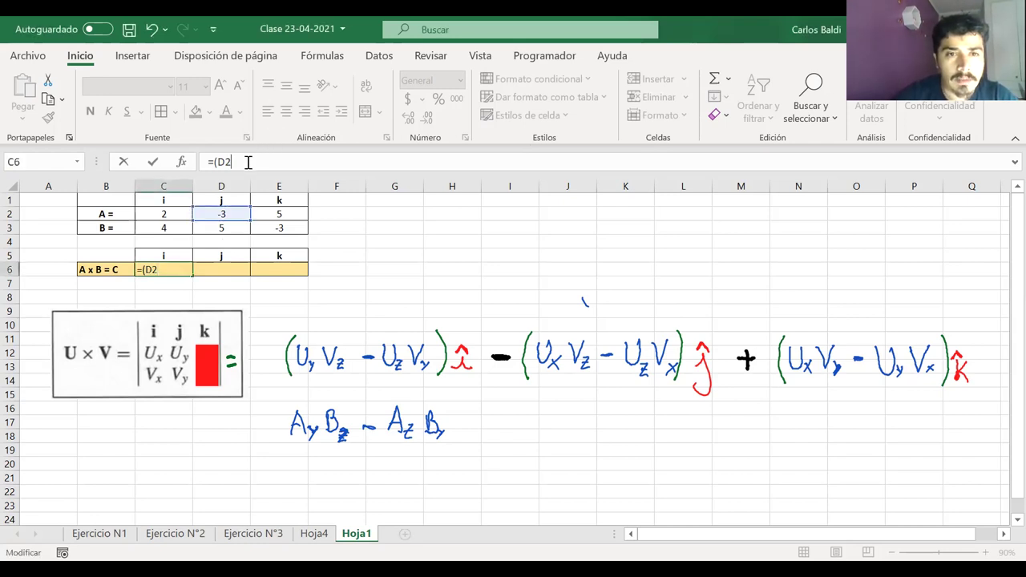
text(*)
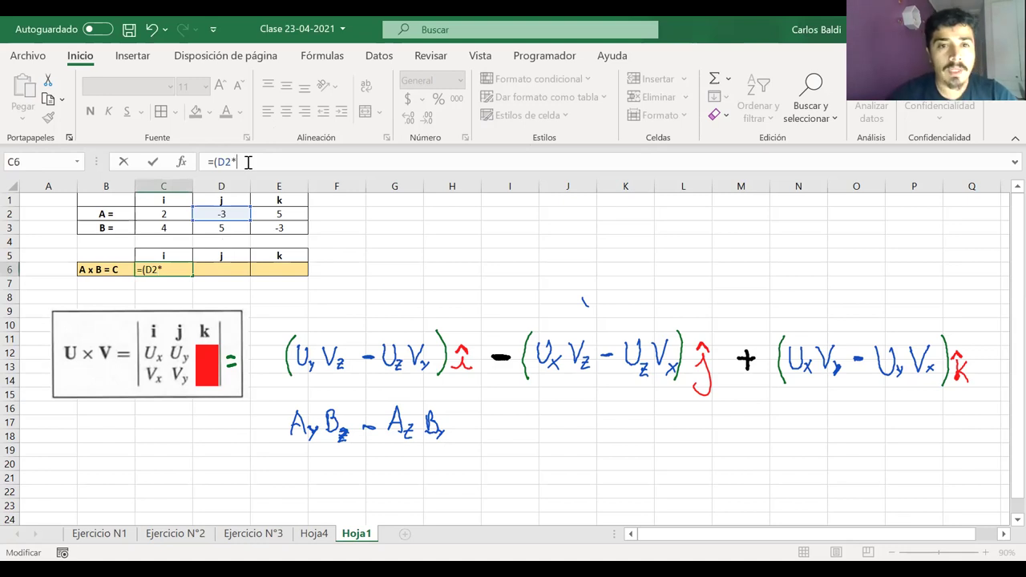
click(264, 228)
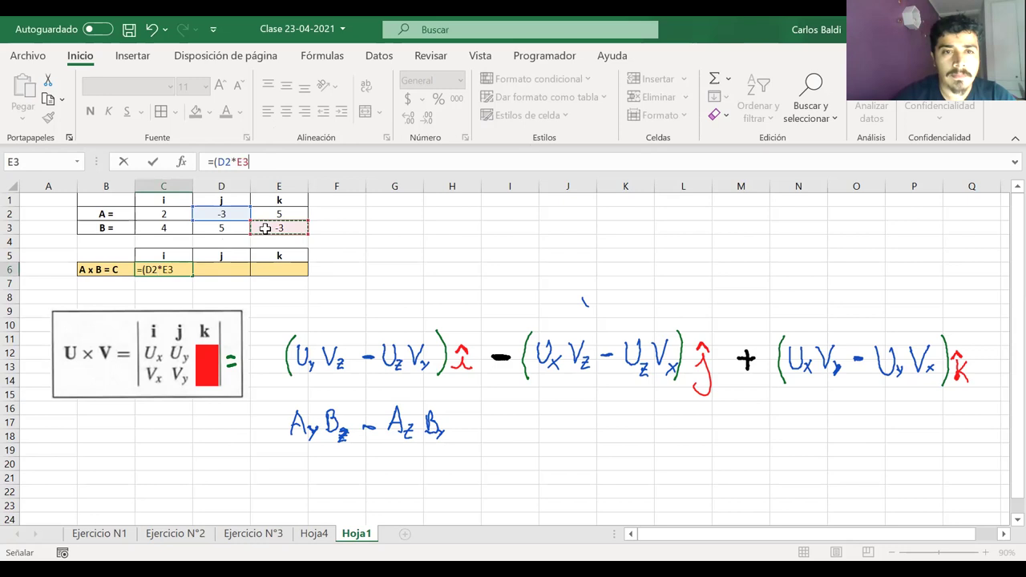
text(-)
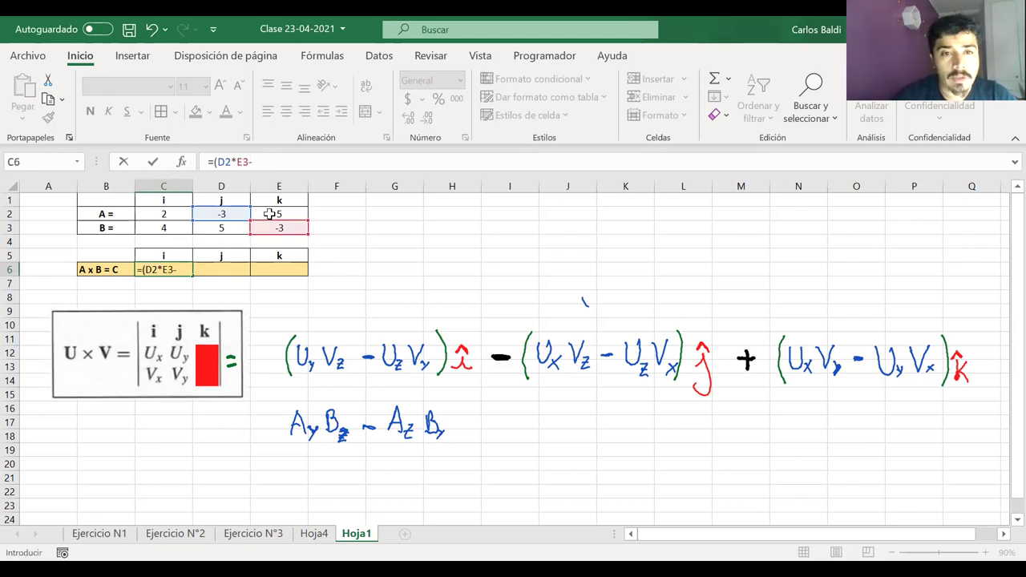
click(270, 213)
text(*)
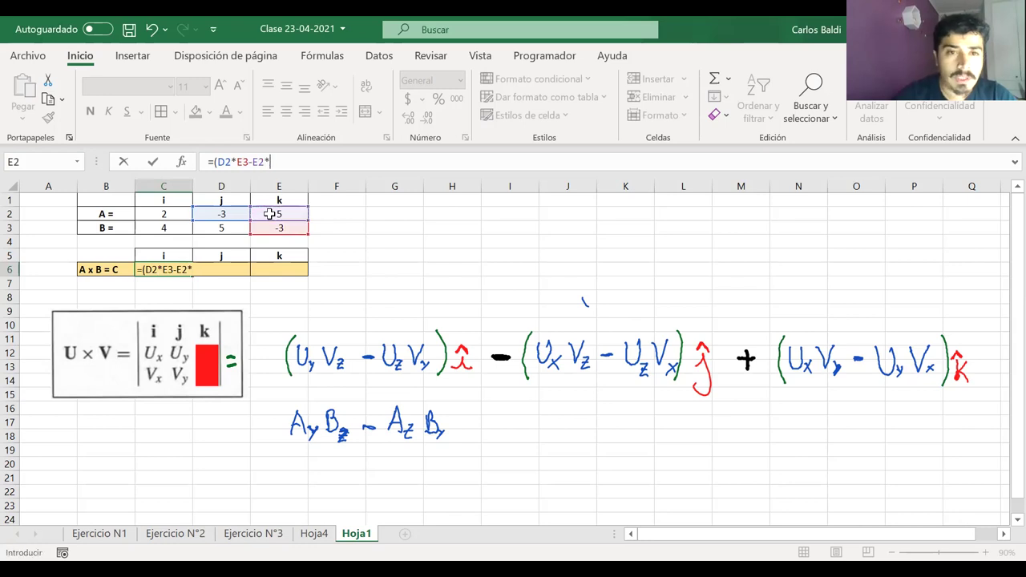
click(227, 229)
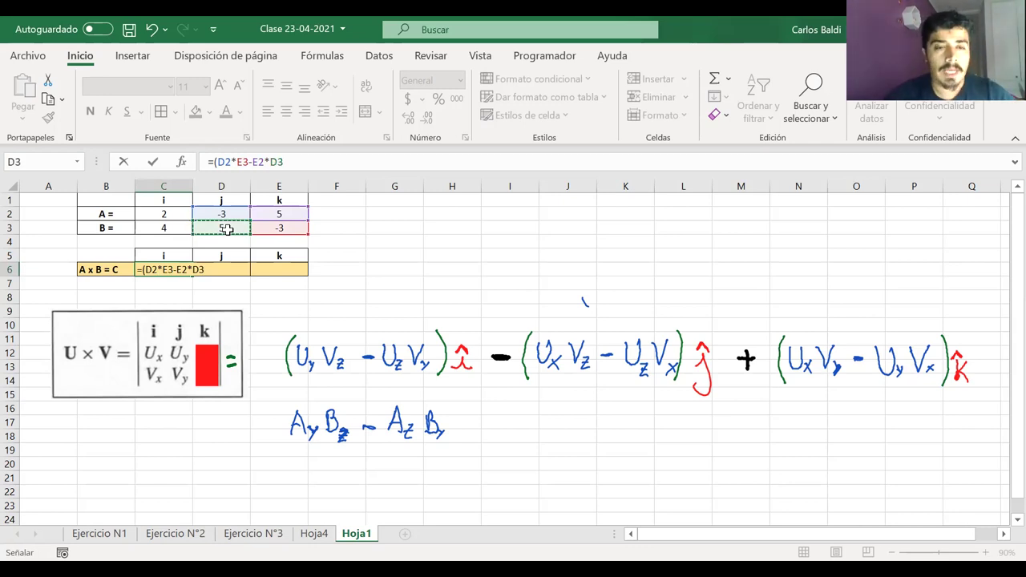
text())
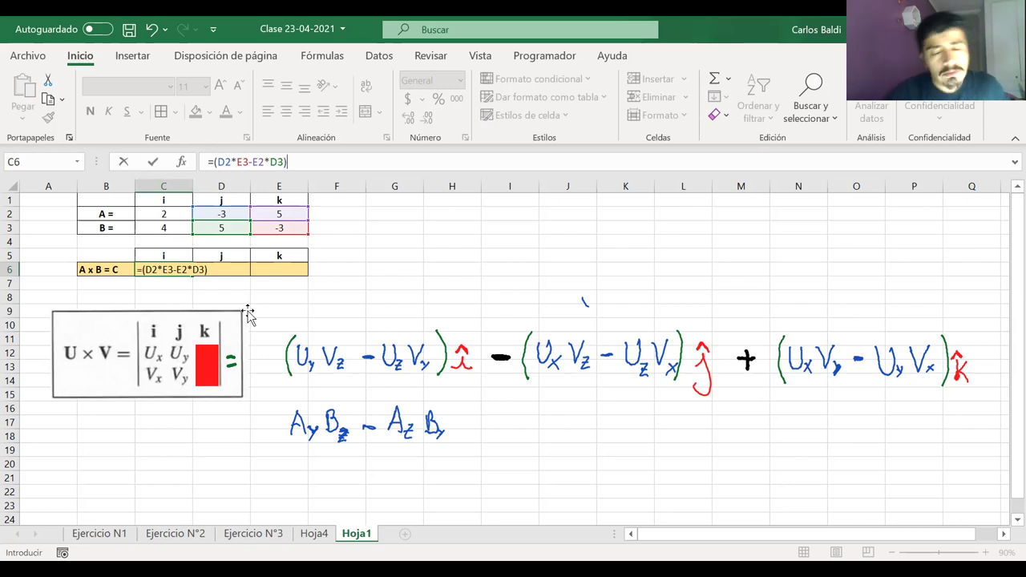
key(Return)
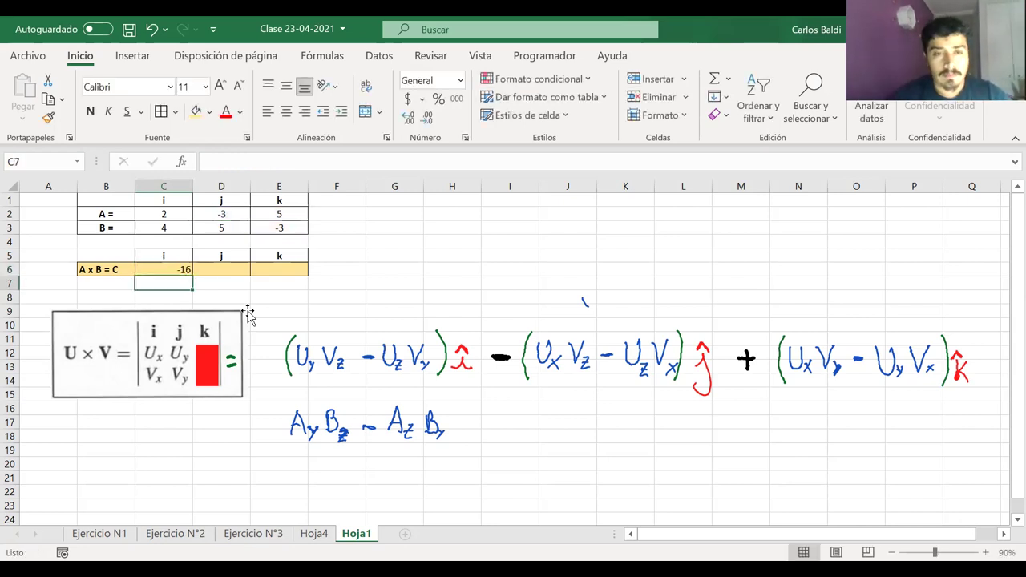
- Enter the formula =-(C2*E3-E2*C3) in cell D6 for the j component of A x B
click(225, 269)
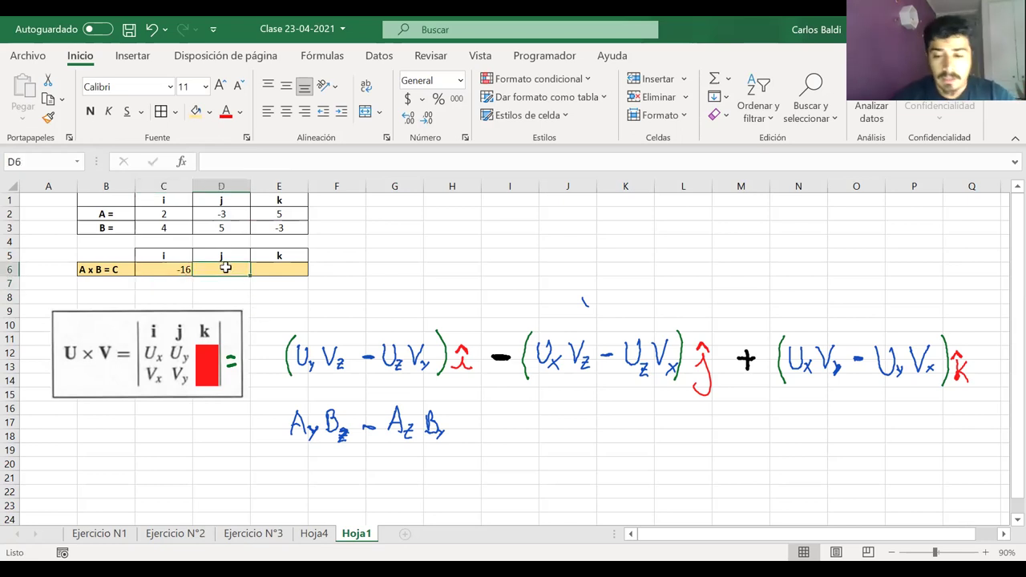
text(=)
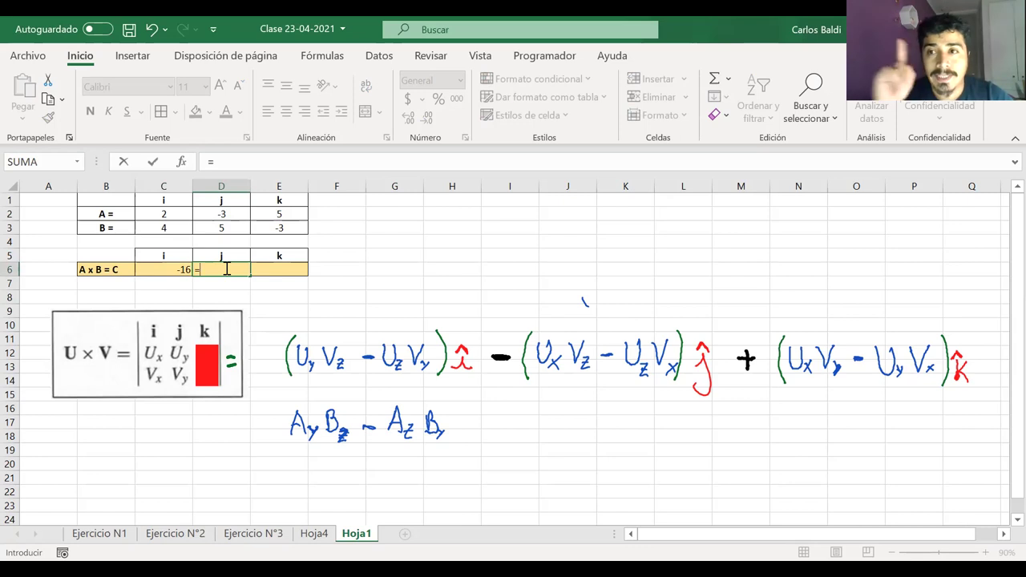
text(-)
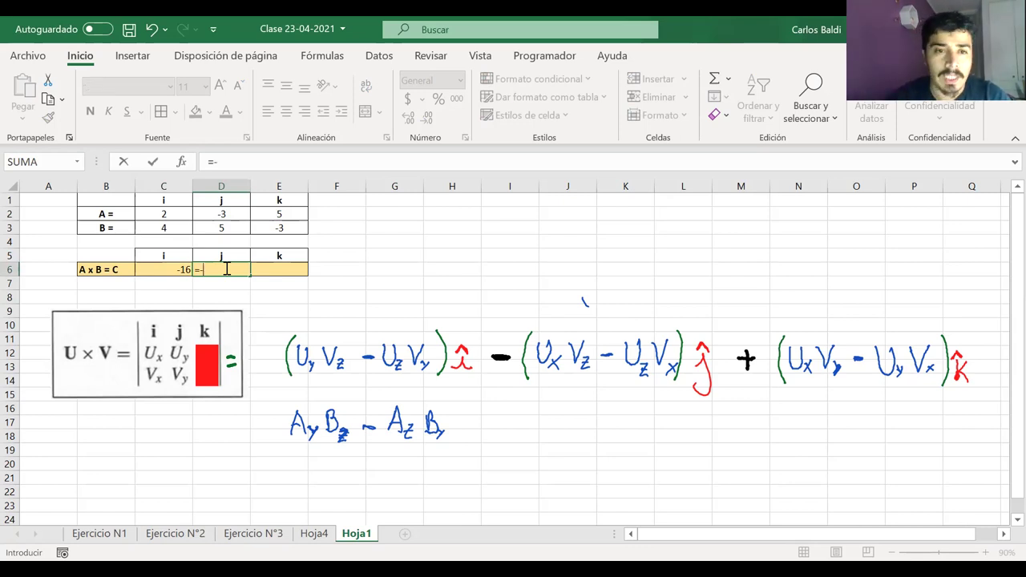
text(()
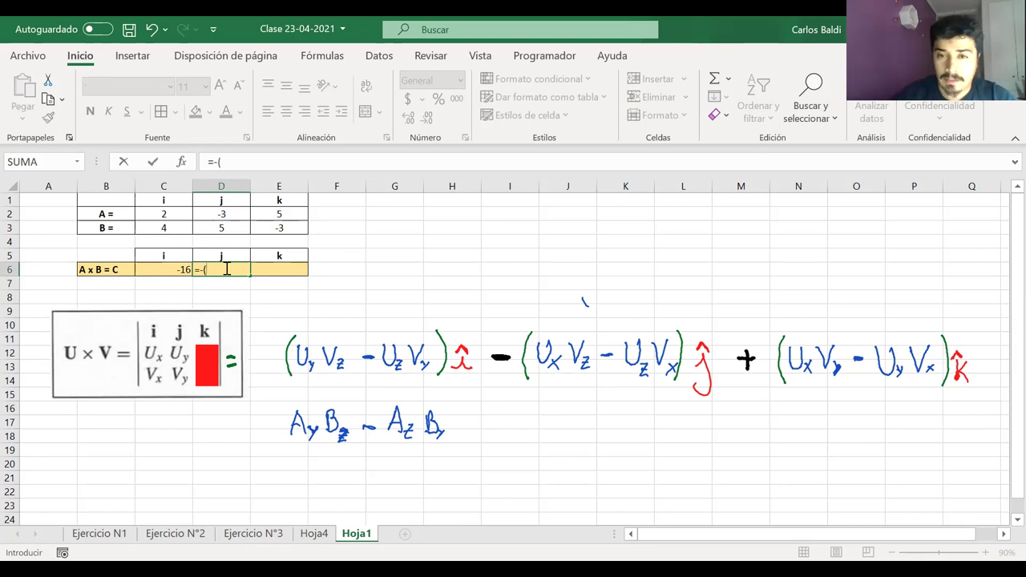
click(172, 214)
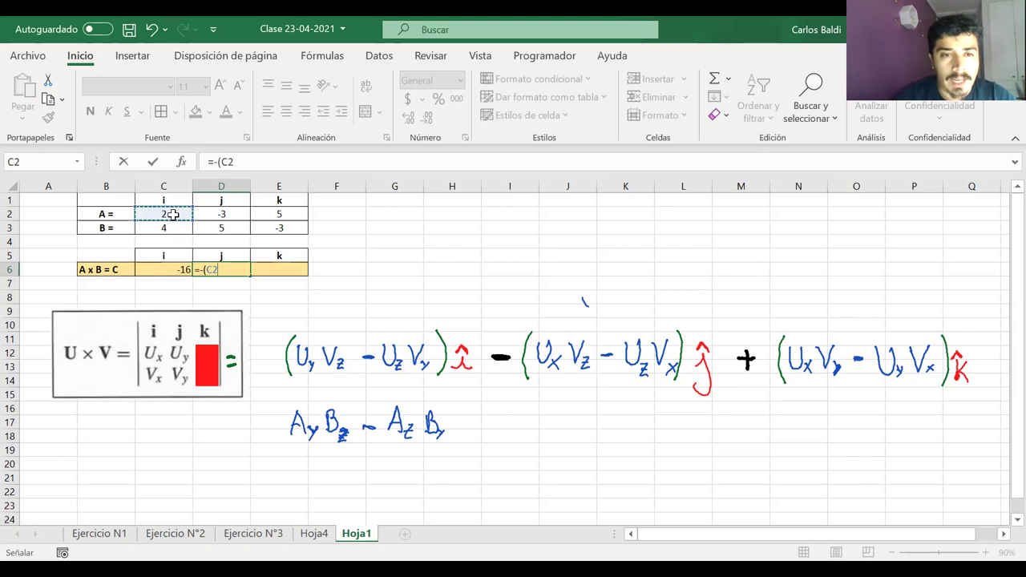
text(*)
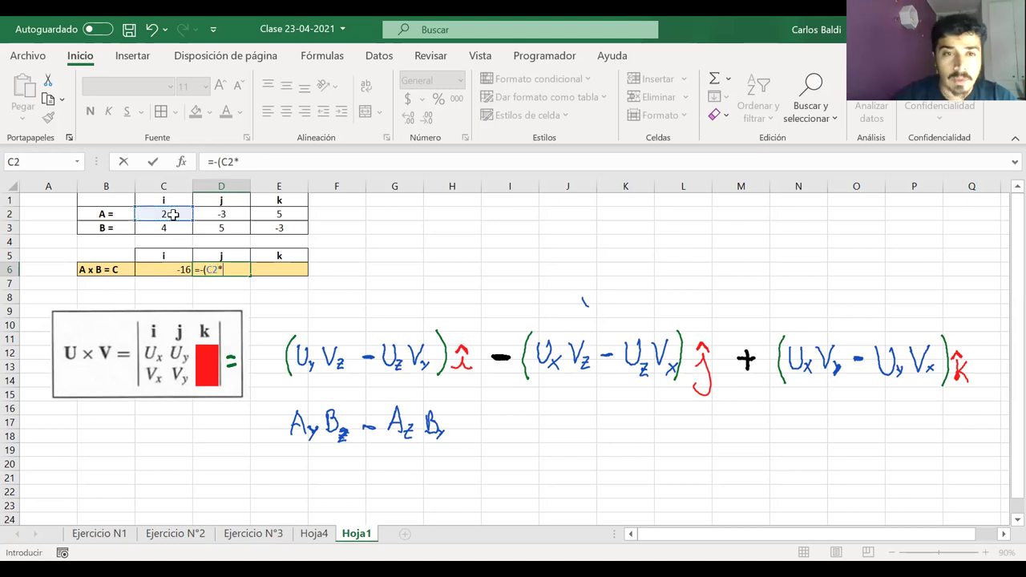
click(262, 227)
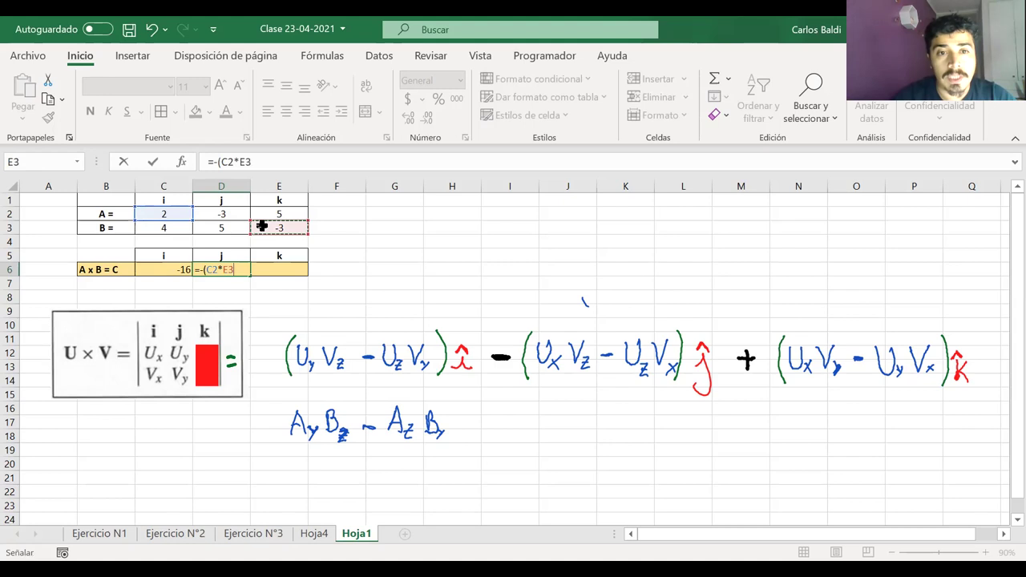
text(-)
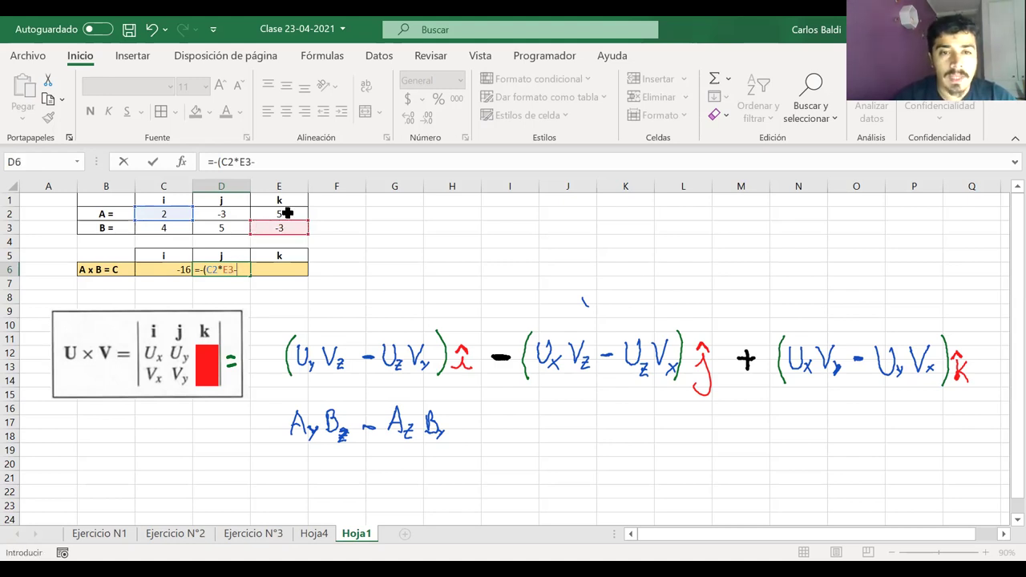
click(287, 213)
text(*)
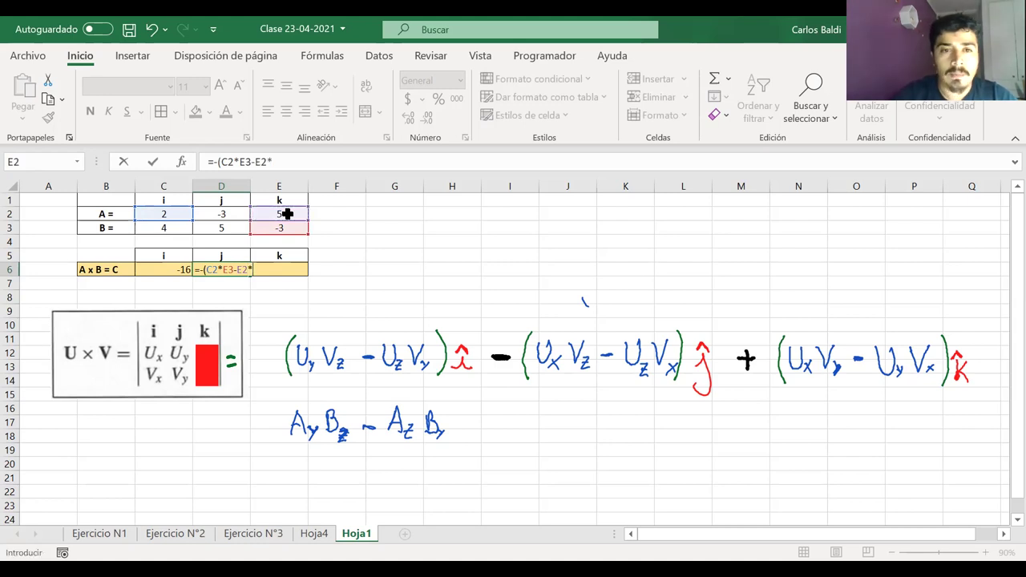
click(175, 228)
text())
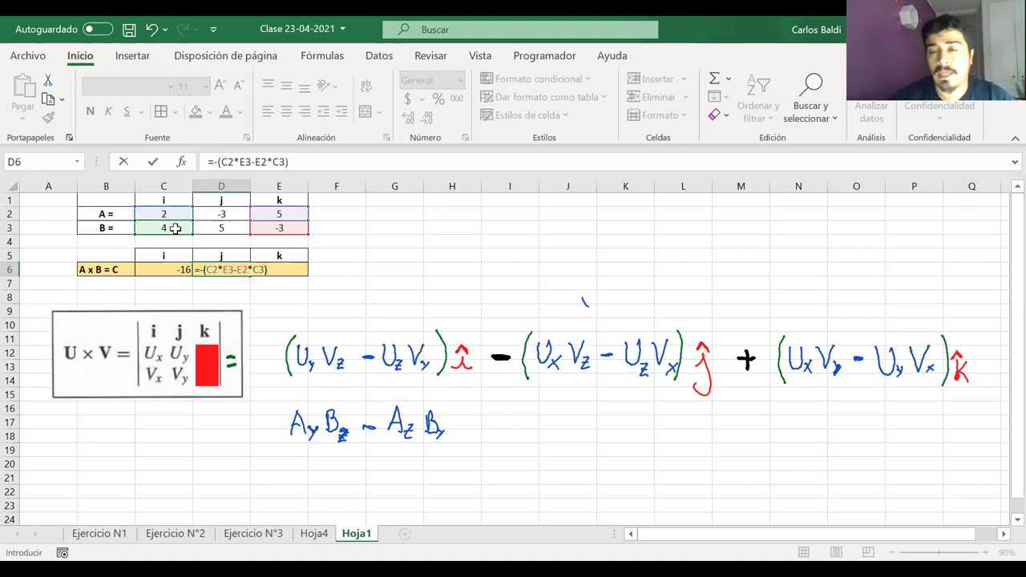
key(Return)
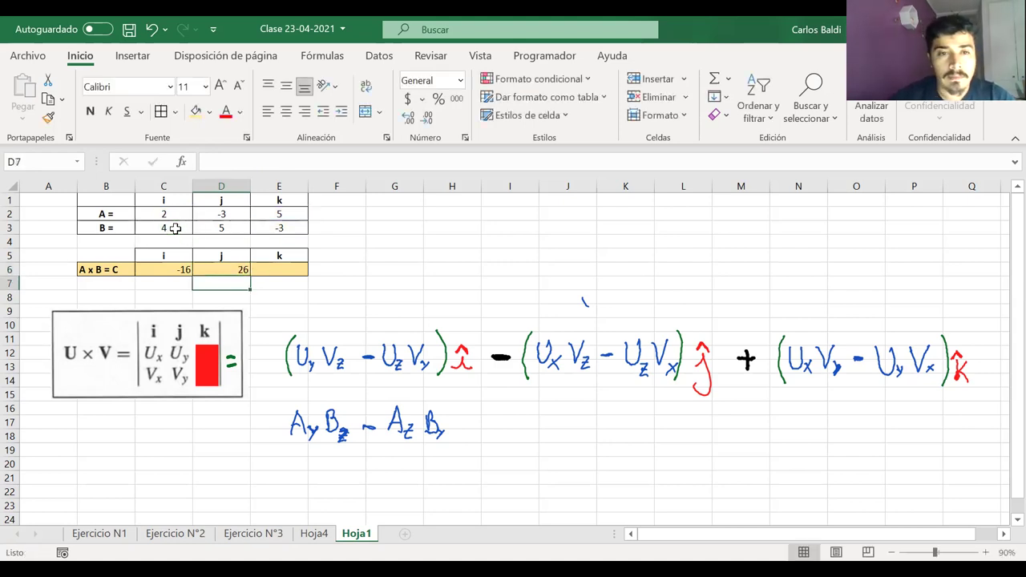
- Enter the formula =C2*D3-D2*C3 in cell E6 for the k component of A x B
click(283, 269)
text(=)
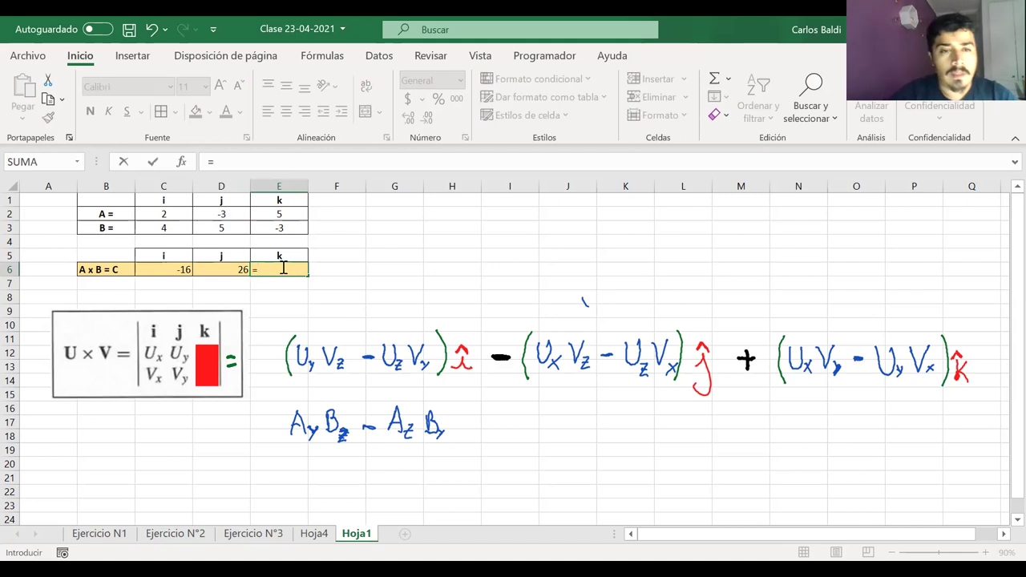
click(177, 214)
text(*)
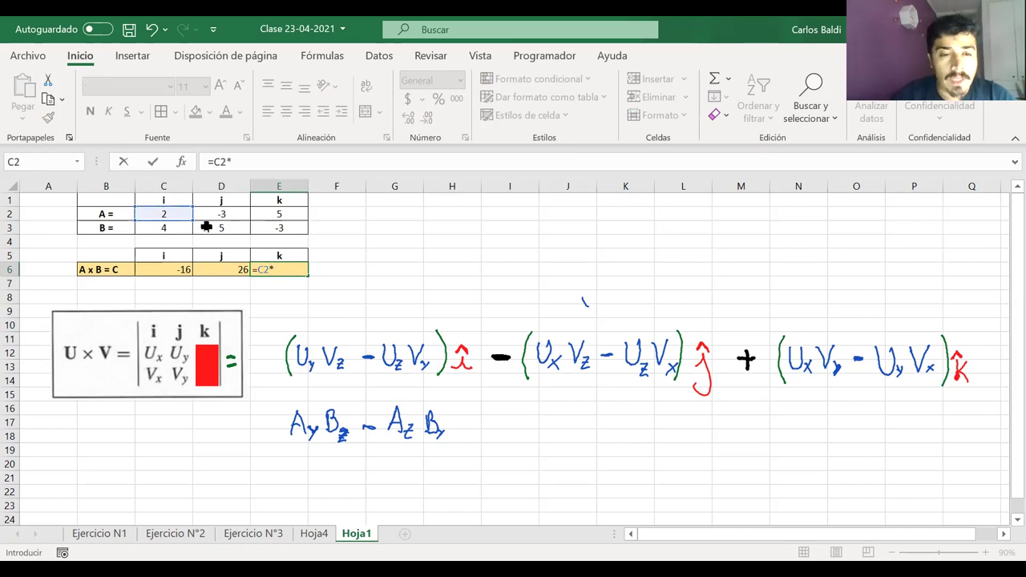
click(207, 227)
text(-)
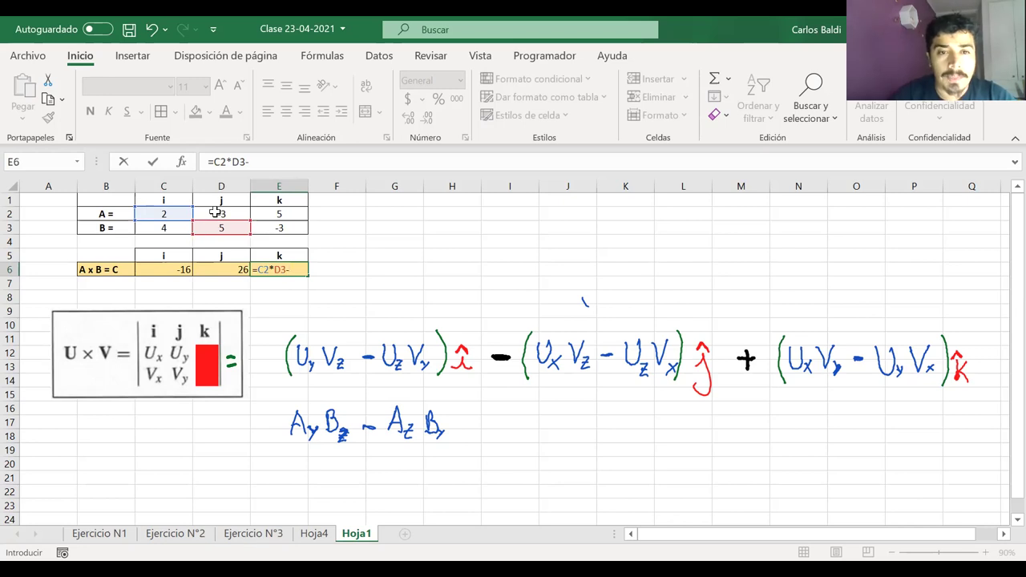
click(214, 211)
text(*)
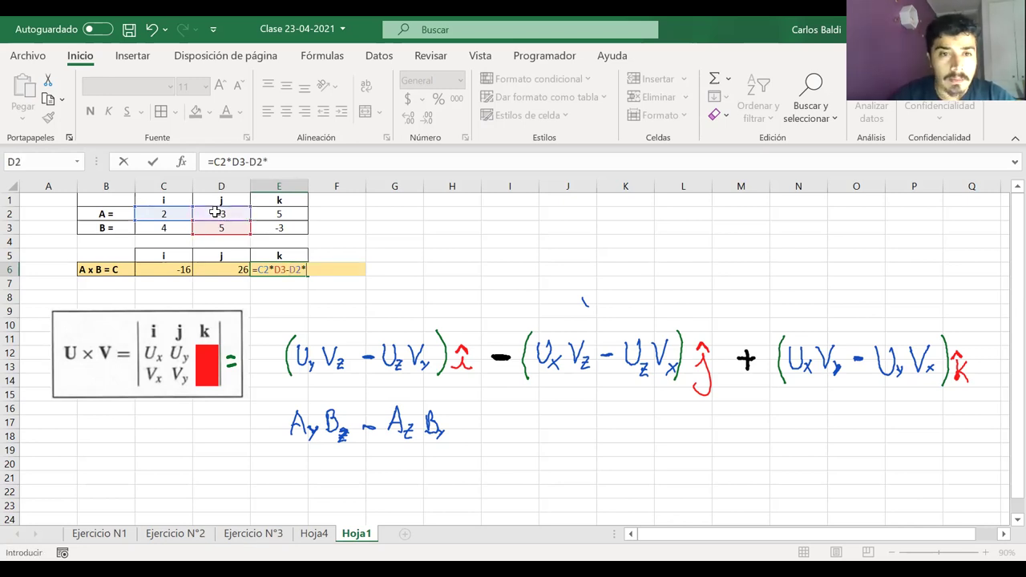
click(171, 229)
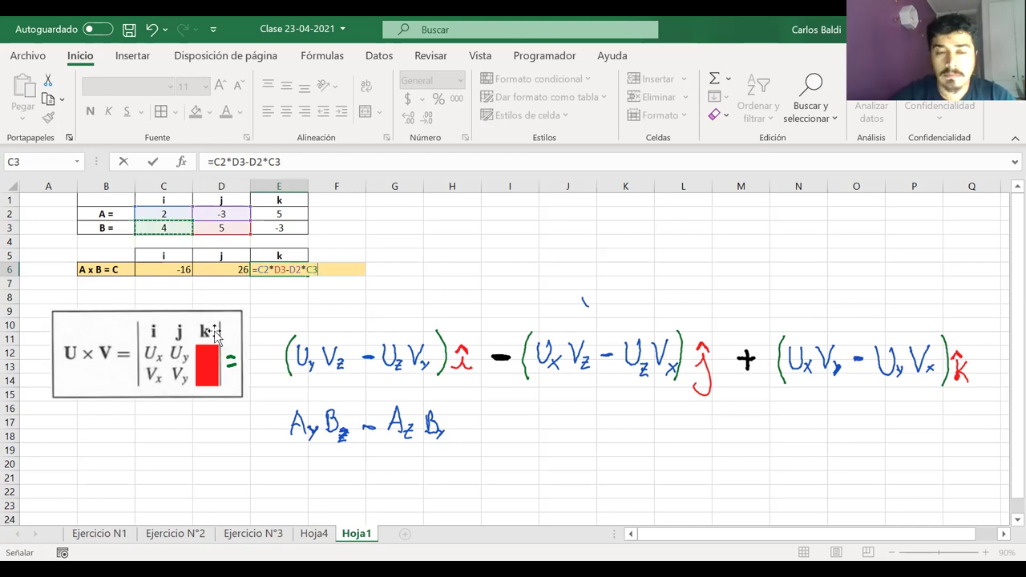
key(Return)
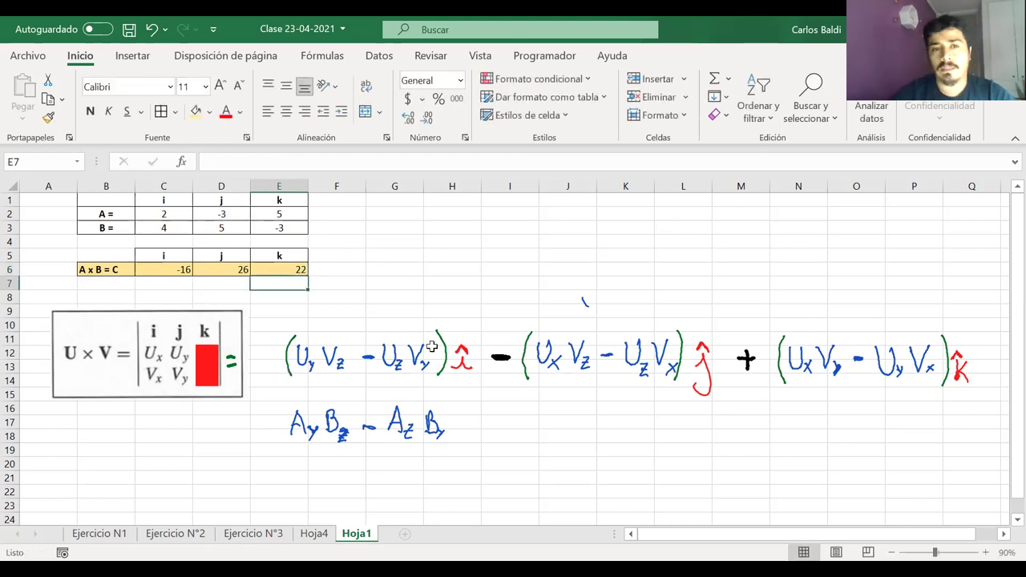
- Shift the determinant image down by about one row and select the A x B results in C6:E6
drag(241, 335, 241, 347)
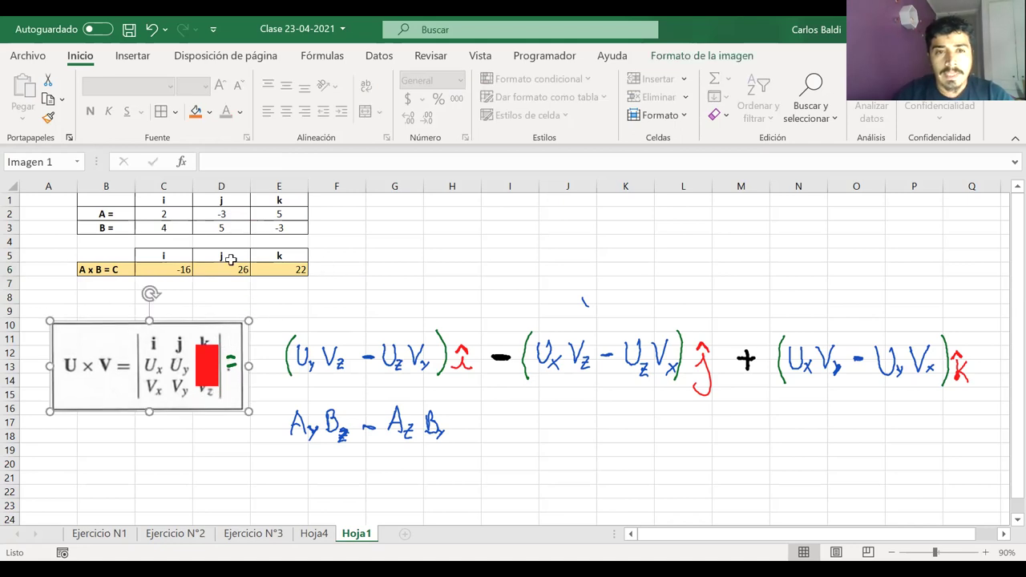
drag(274, 269, 173, 268)
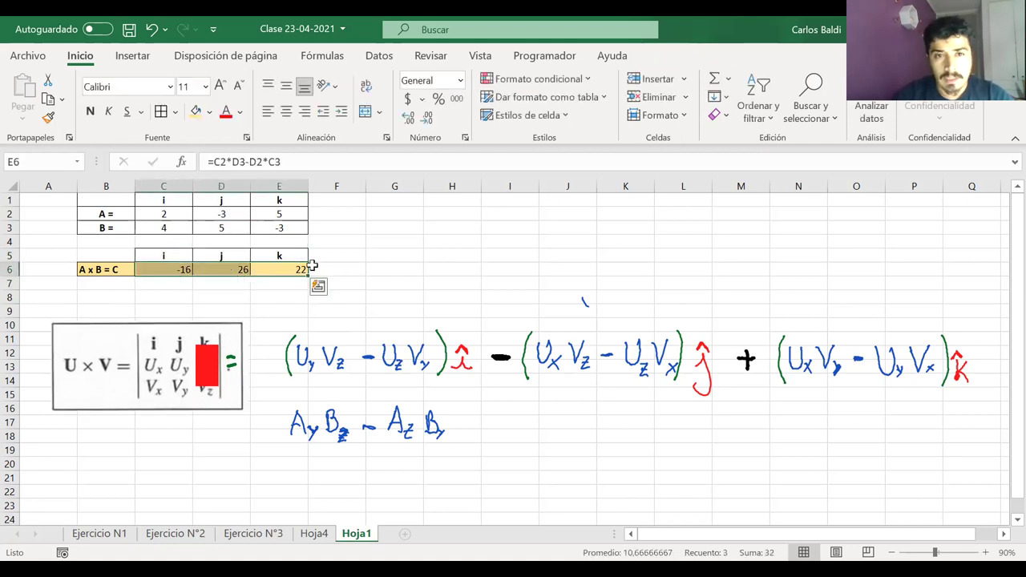
- Set vector B's j component in D3 to 2 and vector A's k component in E2 to 3
click(225, 227)
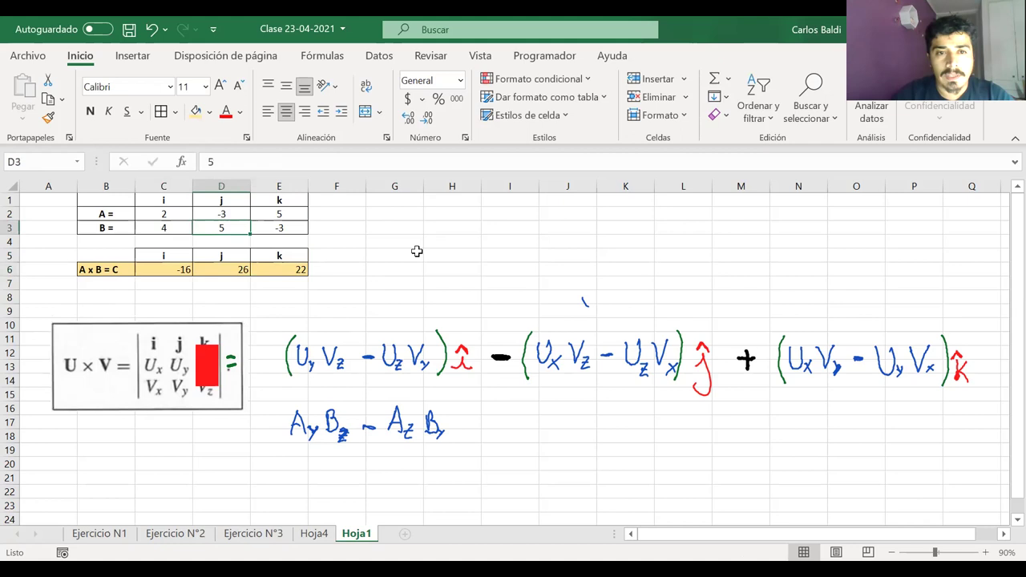
text(2)
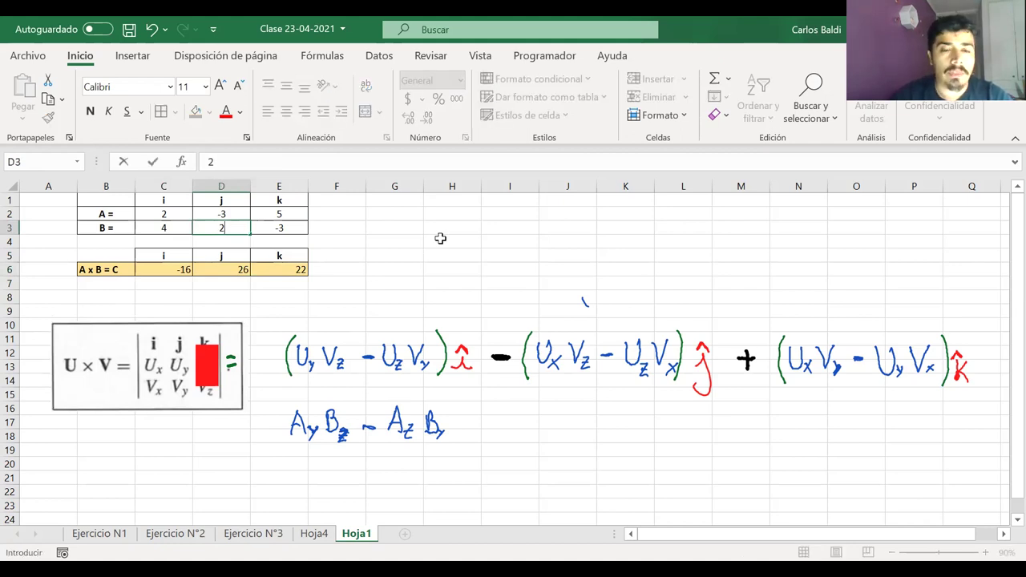
key(Up)
key(Down)
key(Right)
key(Up)
text(3)
key(Return)
- Set vector B's i component in C3 to 8
key(Left)
key(Left)
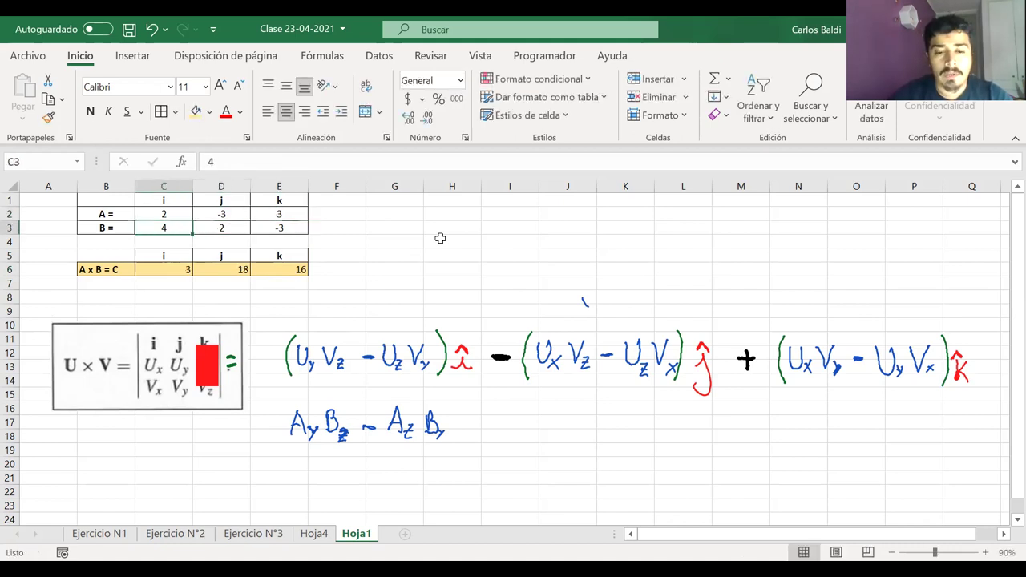
text(8)
key(Tab)
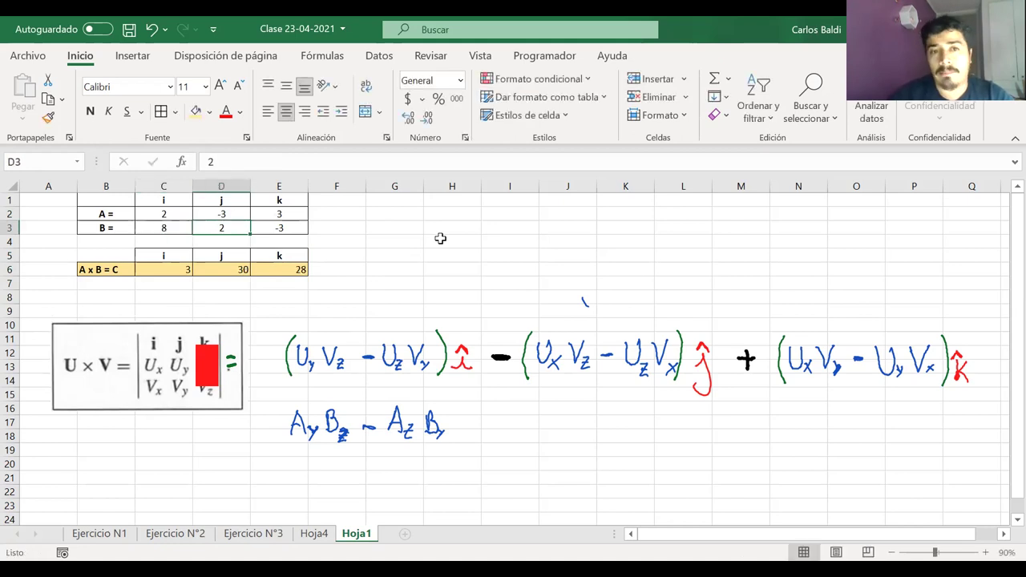
- Set vector B's i component in C3 to 3 and vector A's i component in C2 to 4
key(Left)
text(3)
key(Up)
text(4)
key(Return)
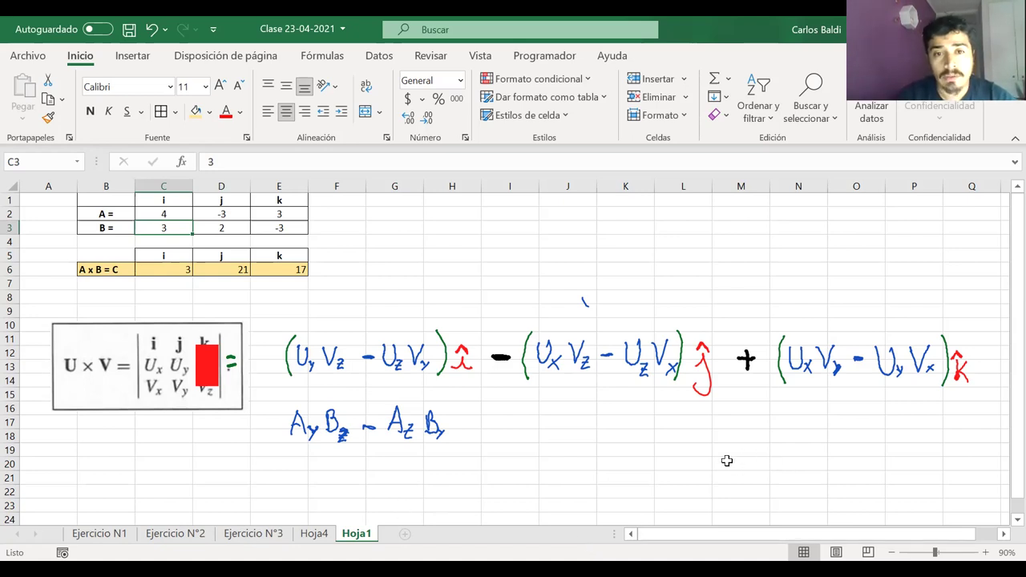
- Enter the label "Magnitud" in G5
click(399, 258)
text(Magnitud)
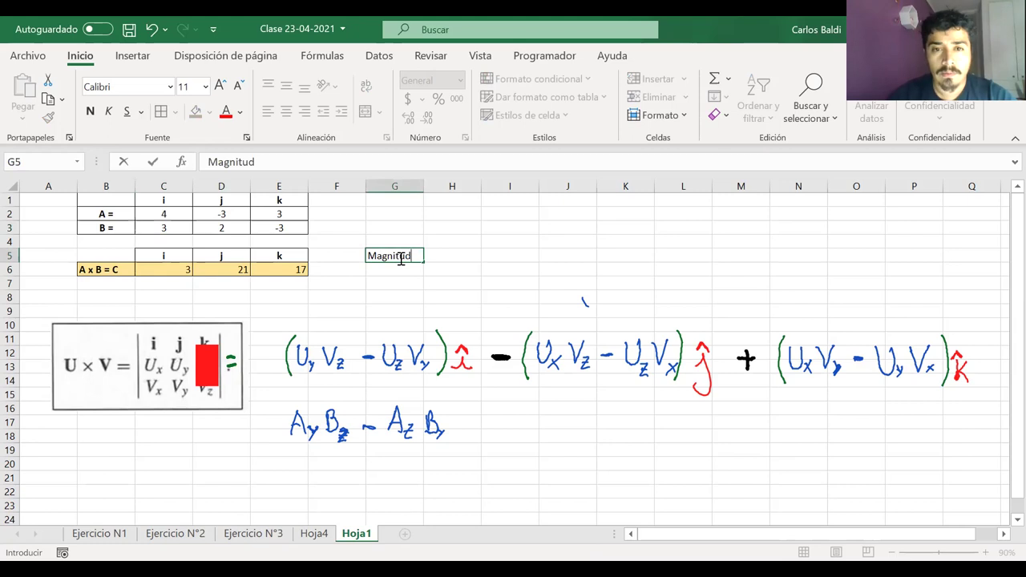
key(Return)
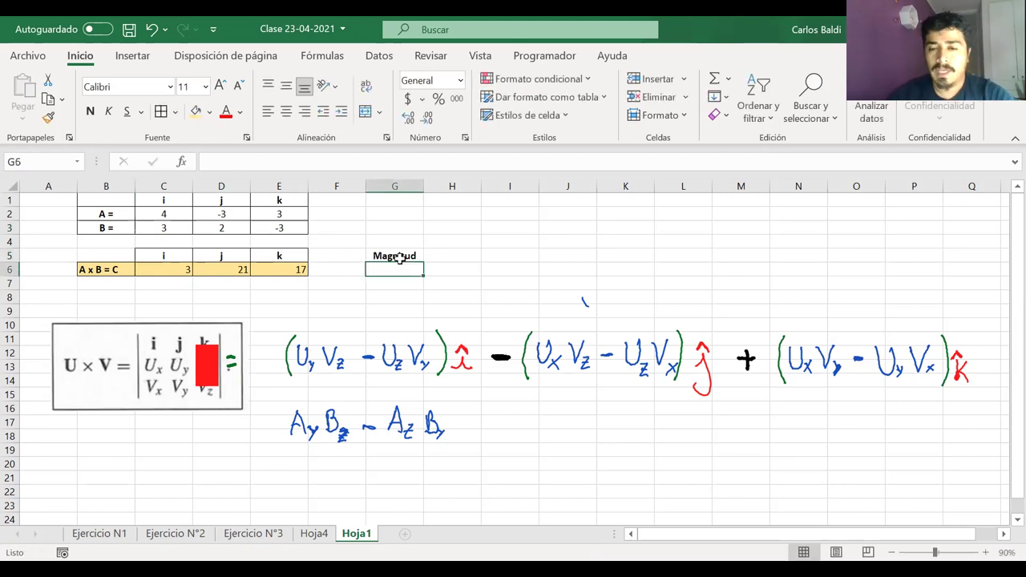
- Calculate the magnitude of A x B in G6 with the formula =RAIZ(C6^2+D6^2+E6^2)
text(=)
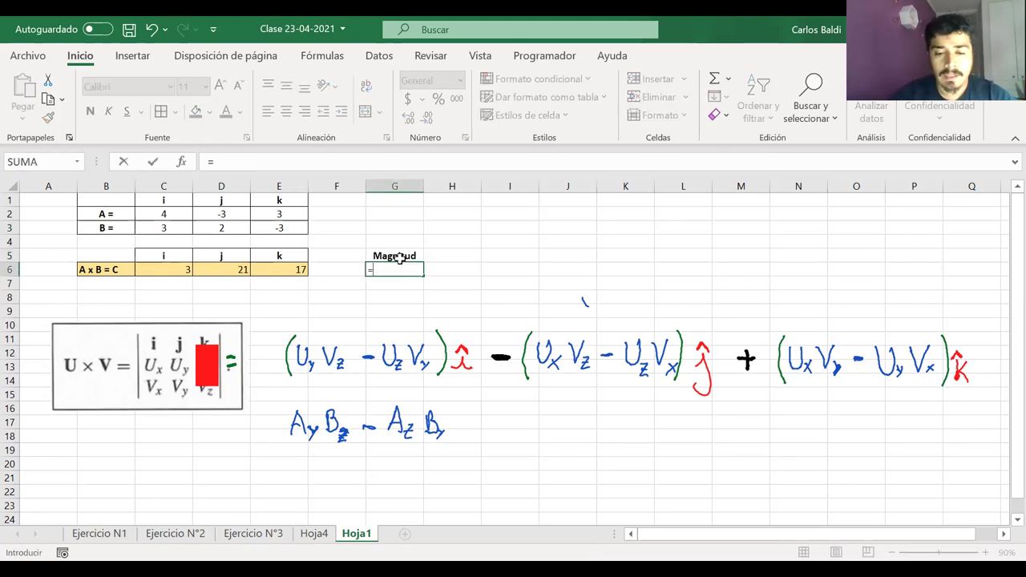
text(raiz/)
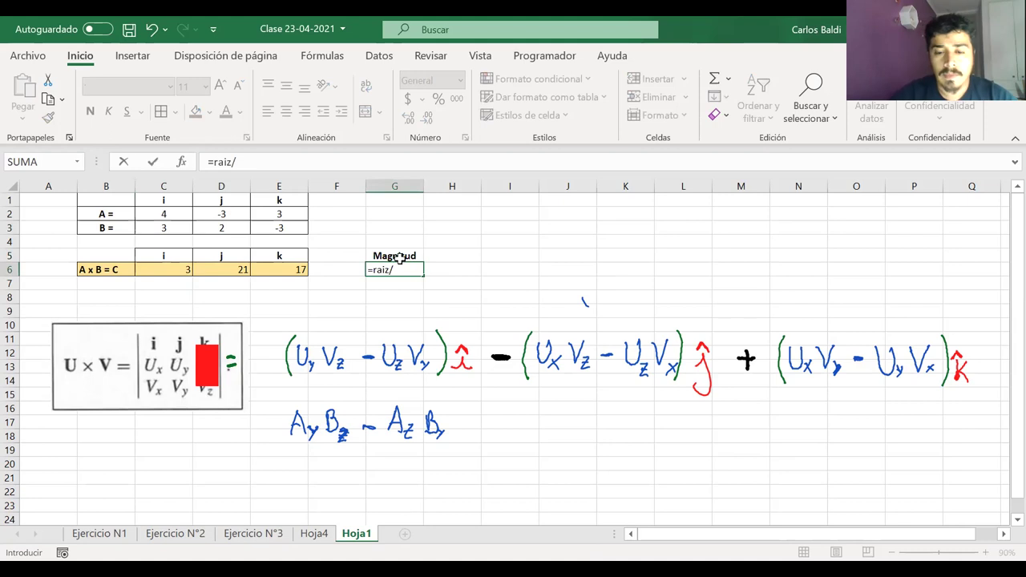
key(BackSpace)
text(()
click(178, 269)
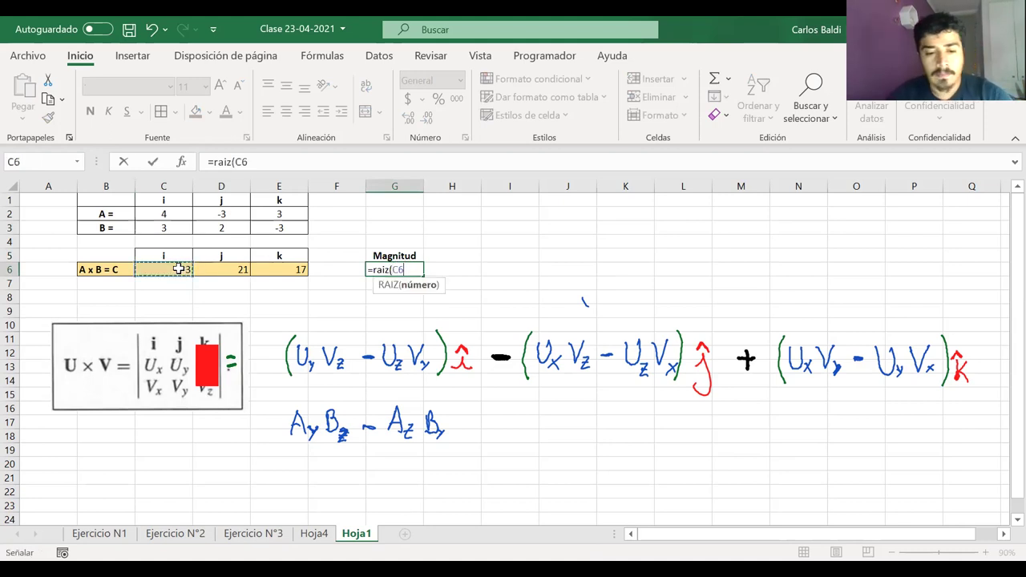
text(^2+)
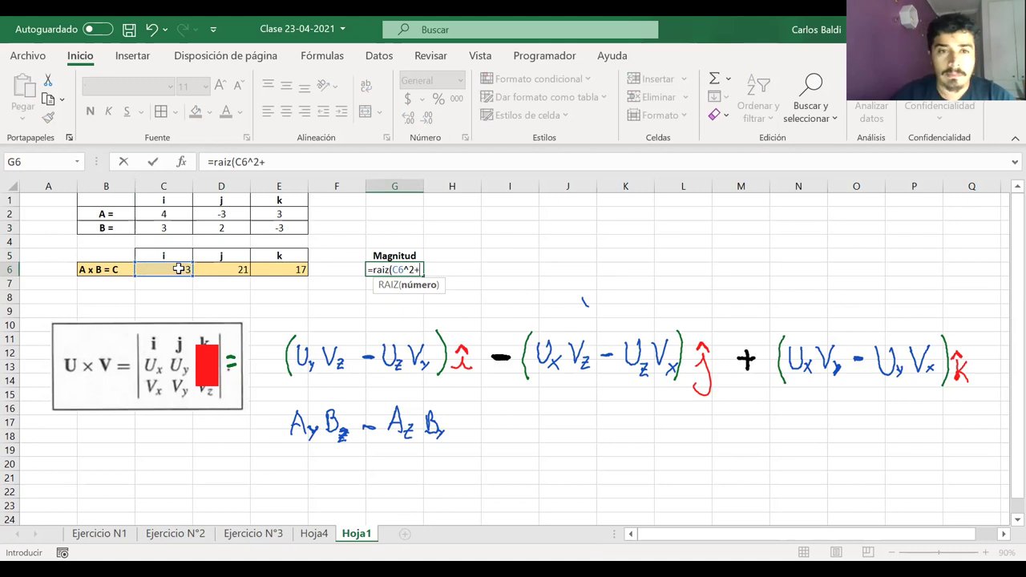
click(223, 269)
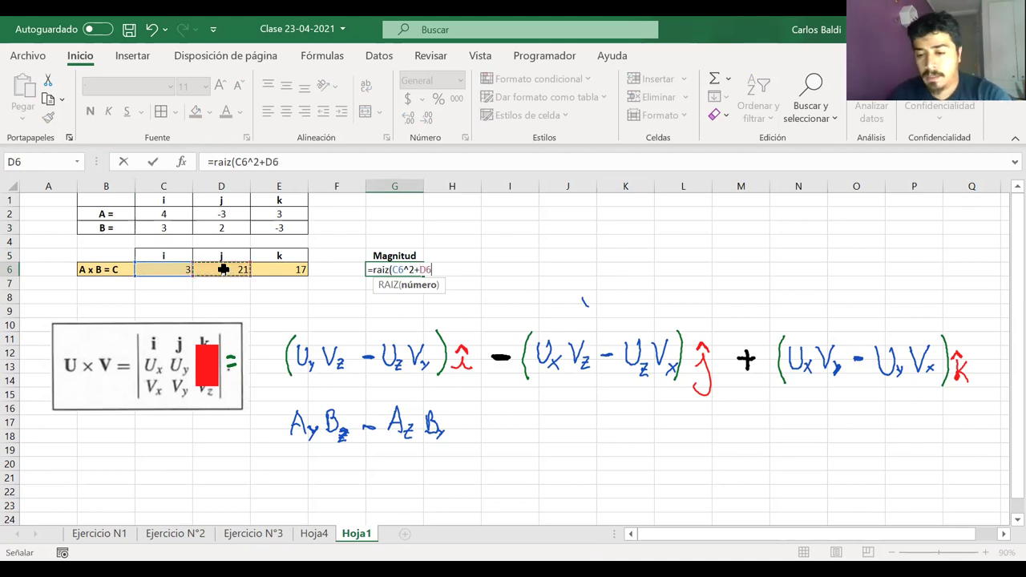
text(^2)
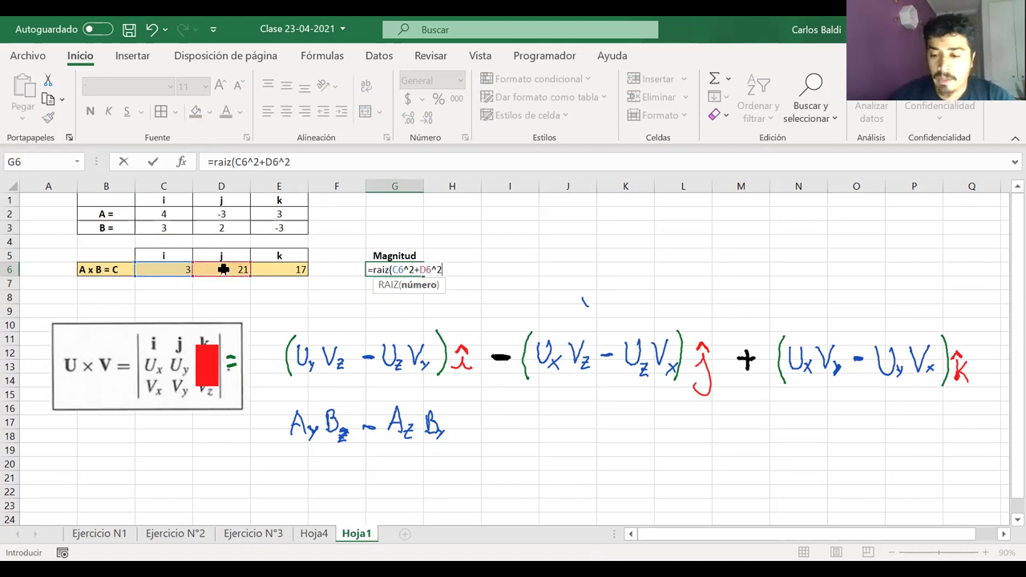
text(+)
click(279, 269)
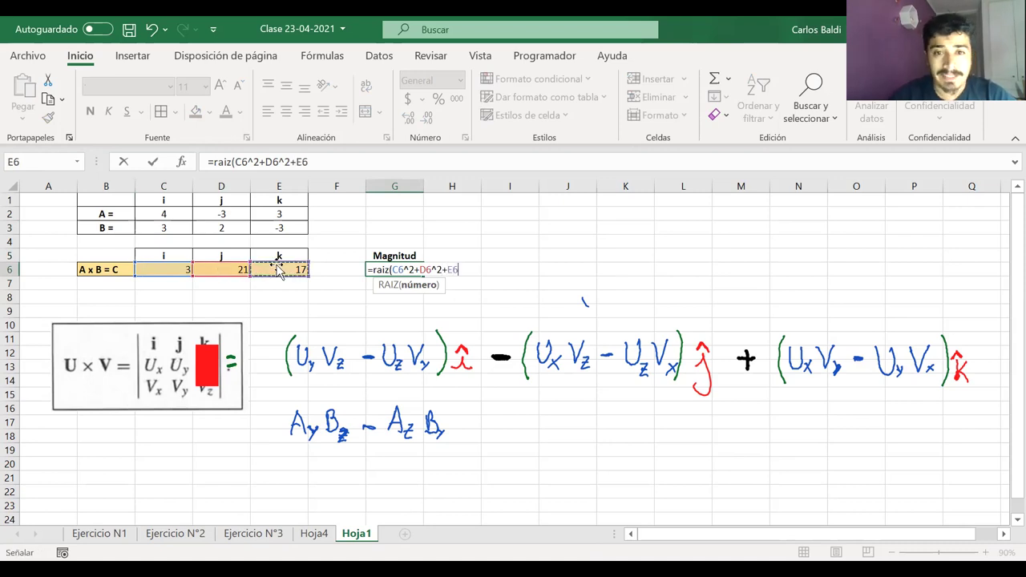
text(^2)
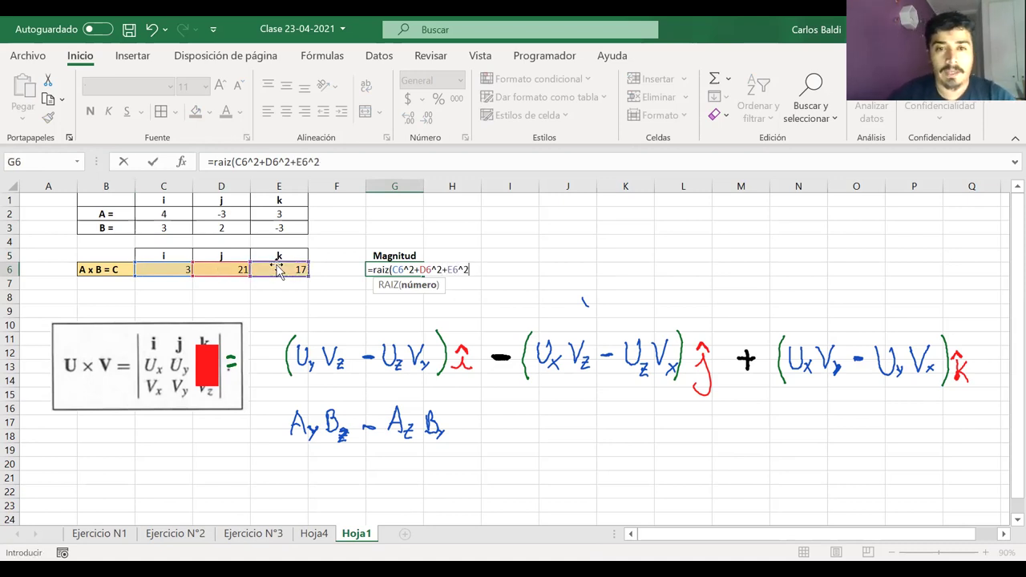
key(Return)
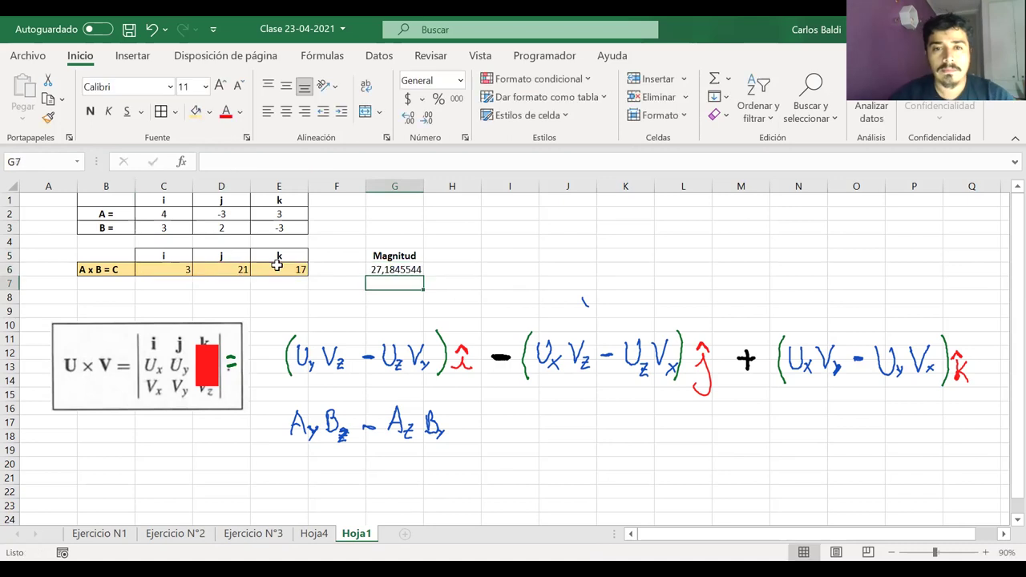
- Display the magnitude in G6 with three decimals and center it in the cell
click(393, 270)
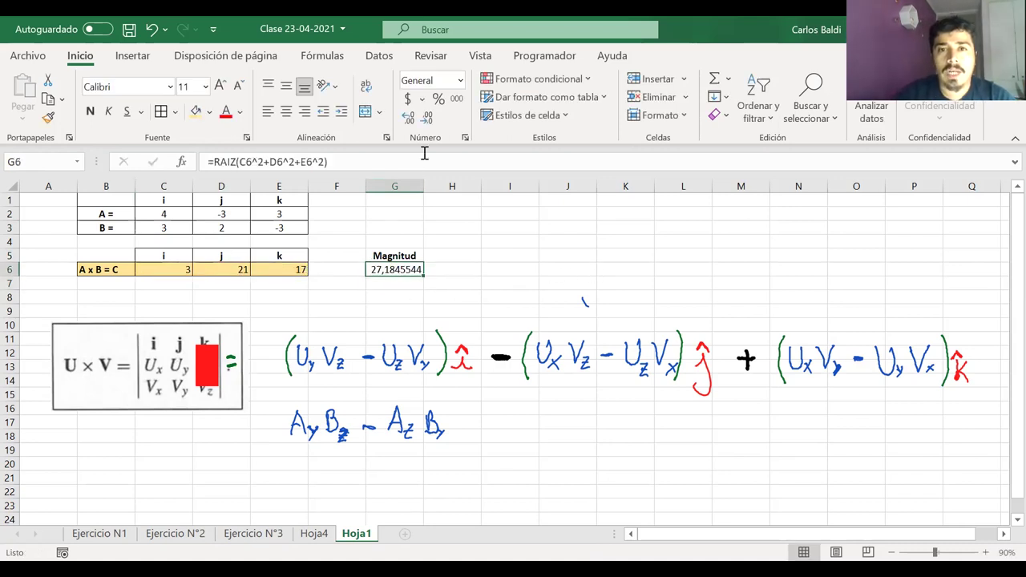
click(427, 118)
click(427, 118)
click(428, 118)
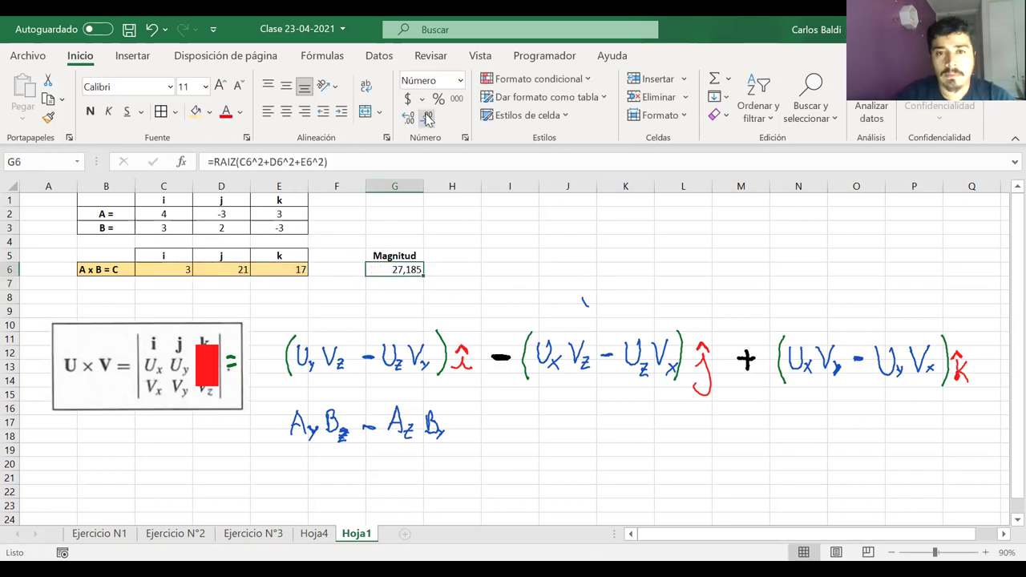
click(286, 110)
- Fill the Magnitud label and its value in G5:G6 with the same light gold as the A x B row
click(374, 261)
drag(373, 262, 393, 271)
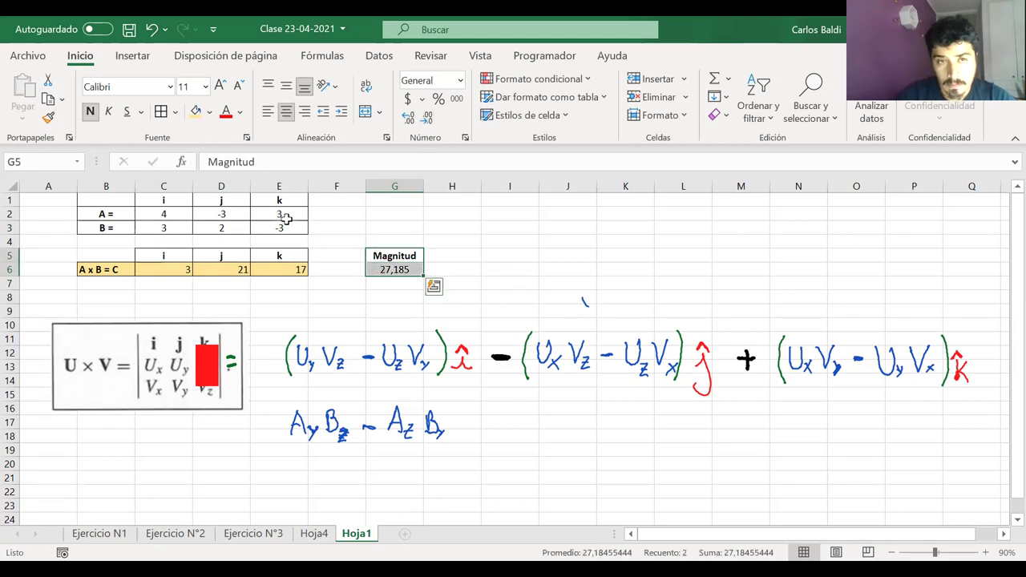
click(195, 112)
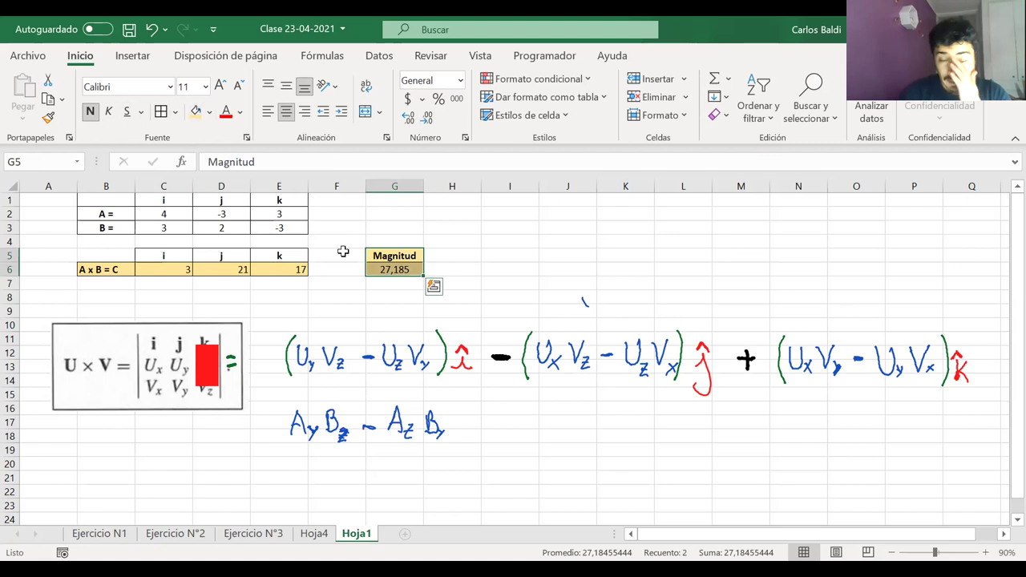
click(405, 319)
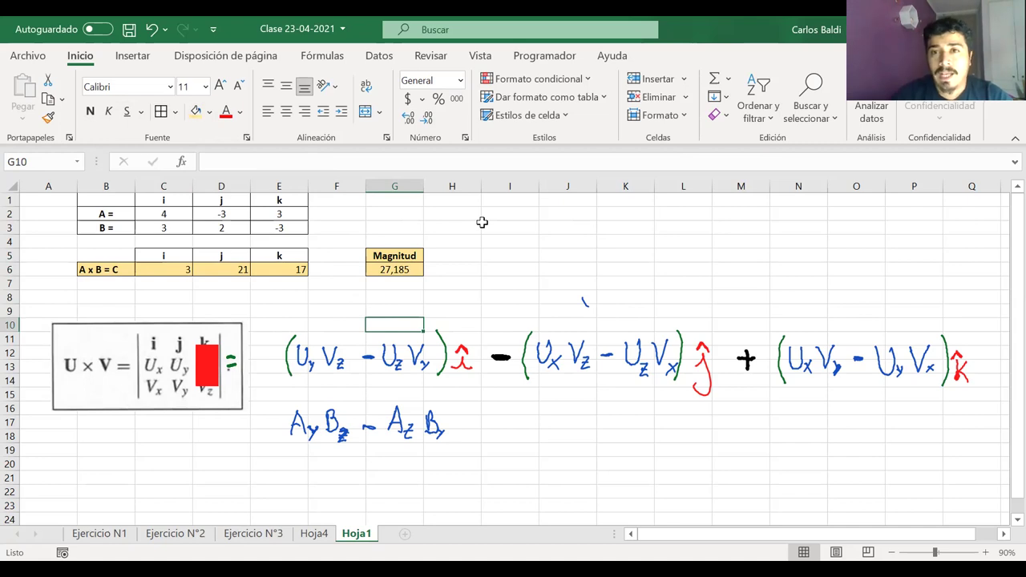
- Erase the ink annotations over the sheet and switch to the presentation slide on the vector expression of the moment of force
key(e)
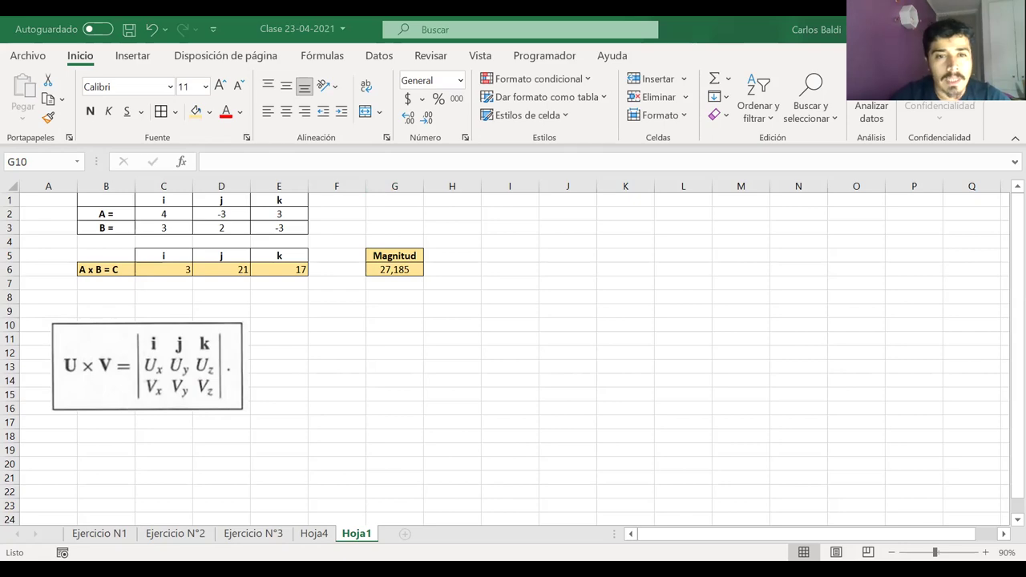
key(alt+Tab)
click(542, 270)
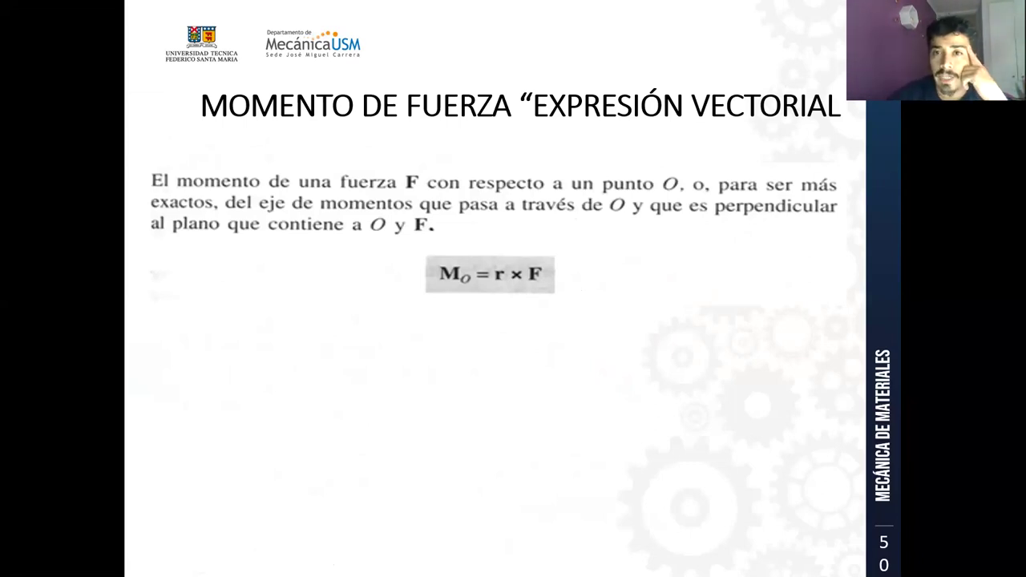
- Handwrite the vector equation A × B = C in blue ink below the formula for the moment about O
mouse_move(244, 391)
mouse_down()
mouse_move(274, 350)
mouse_move(241, 390)
mouse_up()
mouse_move(276, 347)
mouse_down()
mouse_move(287, 388)
mouse_move(285, 366)
mouse_move(320, 372)
mouse_up()
drag(320, 362, 306, 374)
drag(350, 348, 354, 381)
drag(408, 361, 421, 368)
mouse_move(490, 345)
mouse_down()
mouse_move(489, 376)
mouse_move(476, 375)
mouse_up()
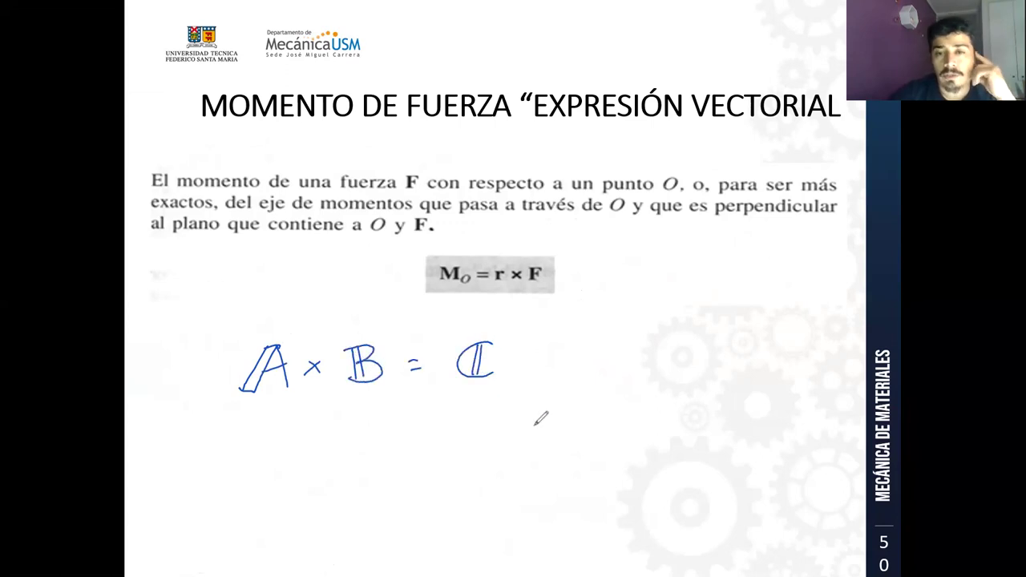
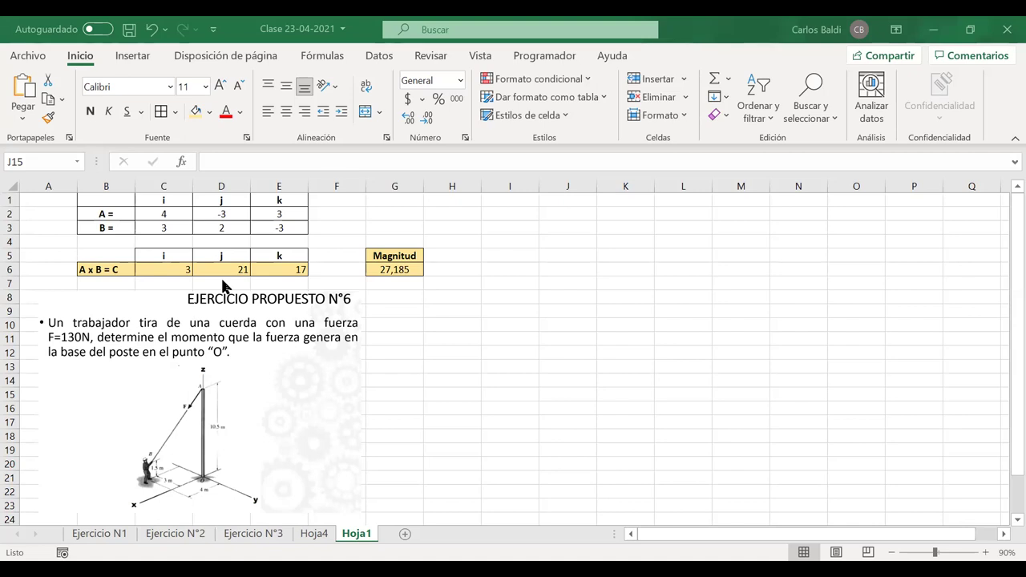
- Enter the exercise's force data in row 2: "Fuerza =" in J2, 130 in K2 and N in L2
click(493, 366)
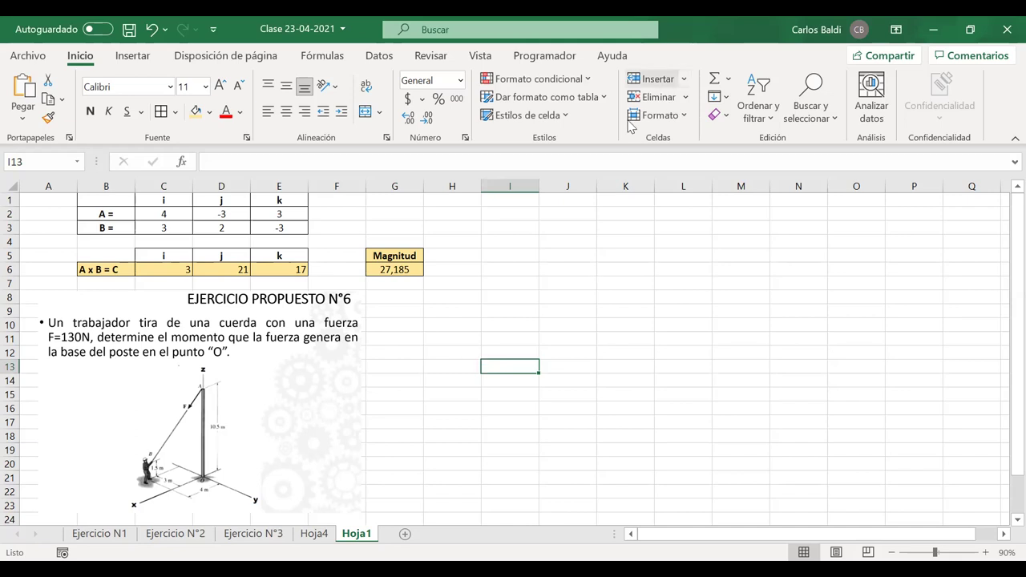
click(571, 210)
text(Fuerza =)
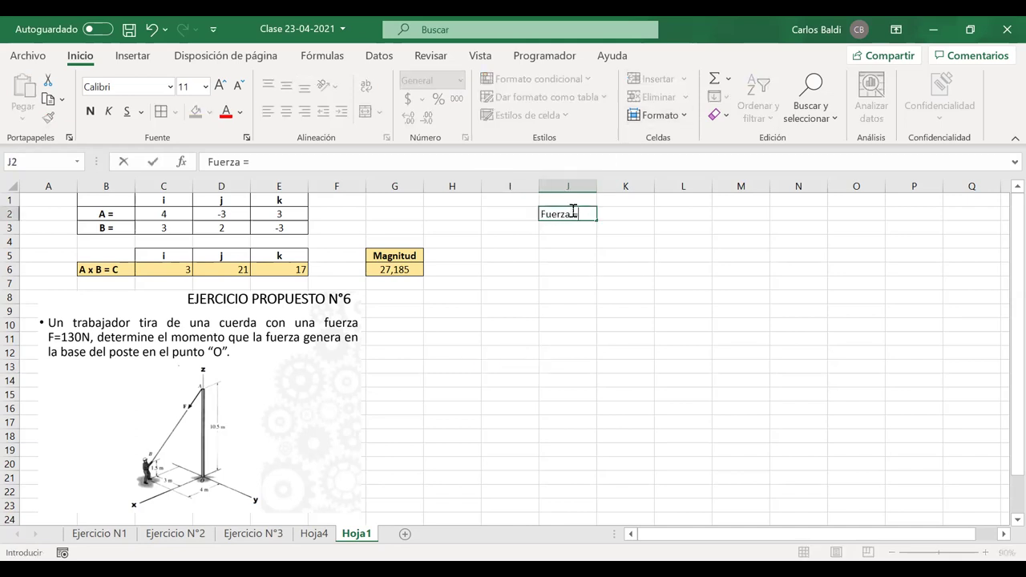
key(Tab)
text(139)
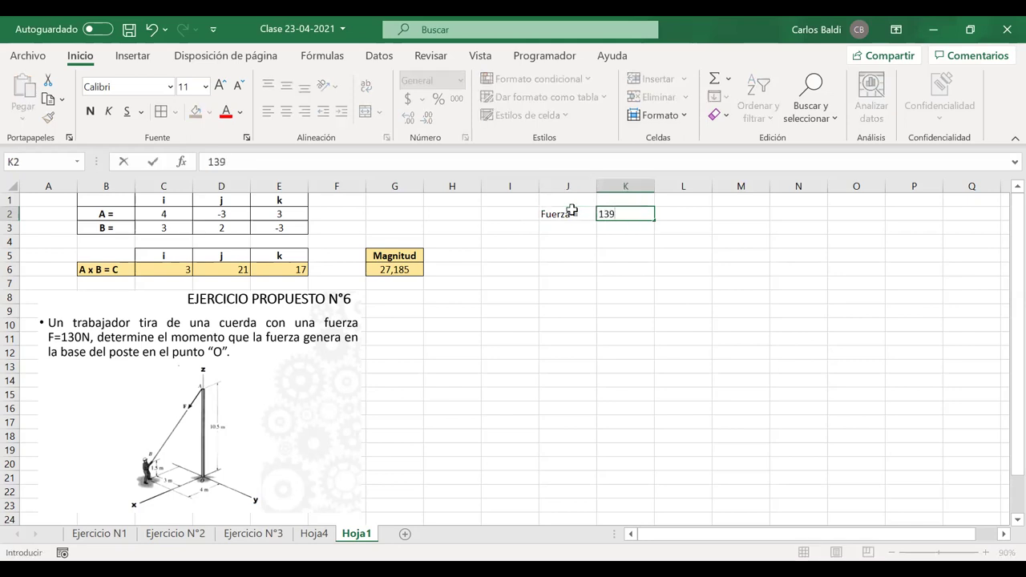
key(BackSpace)
text(0)
key(ctrl+Return)
key(Tab)
text(N)
- Fill the force data in J2:L2 with light green and center the value in K2
drag(556, 211, 694, 212)
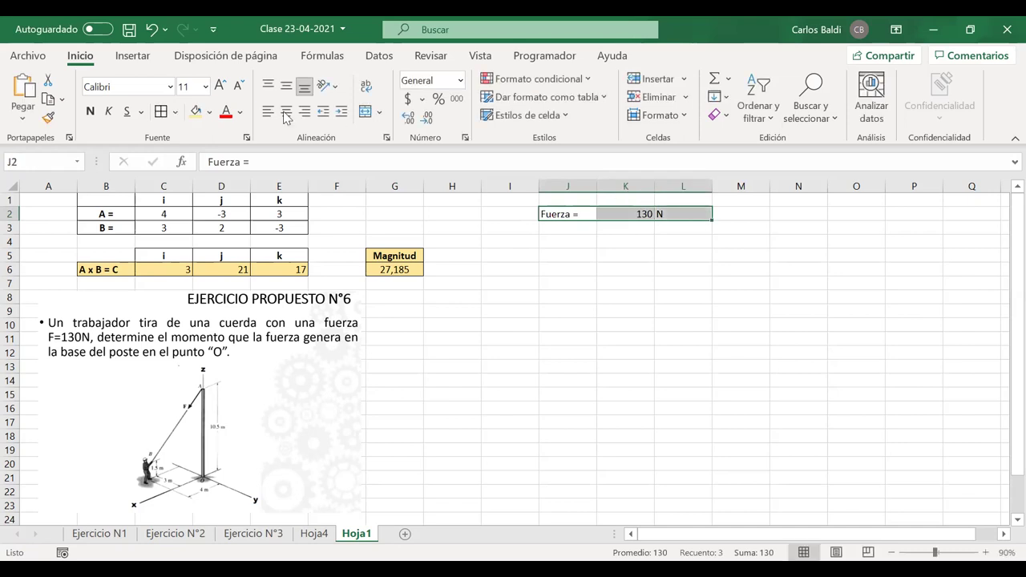
click(209, 112)
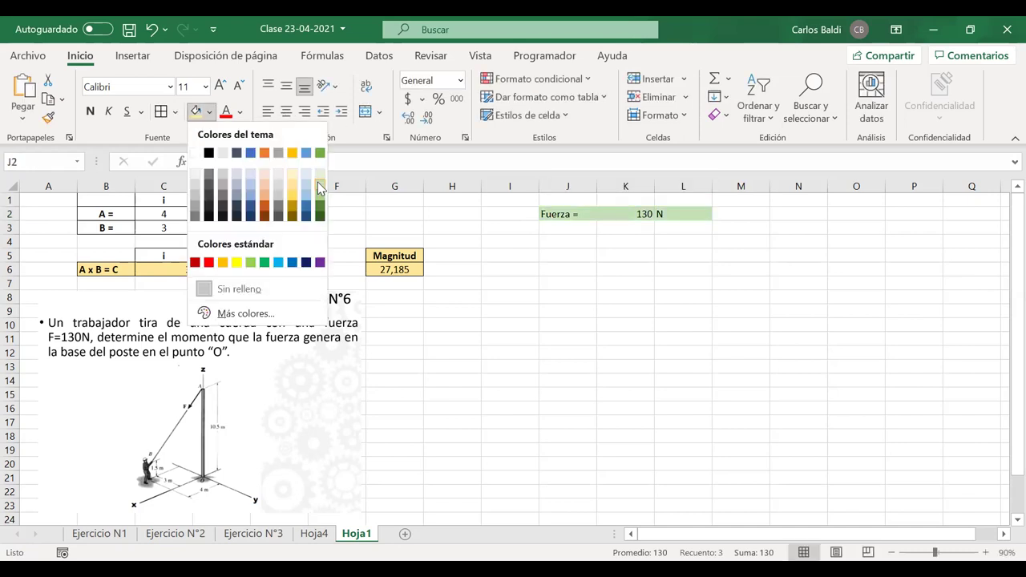
click(319, 179)
click(568, 338)
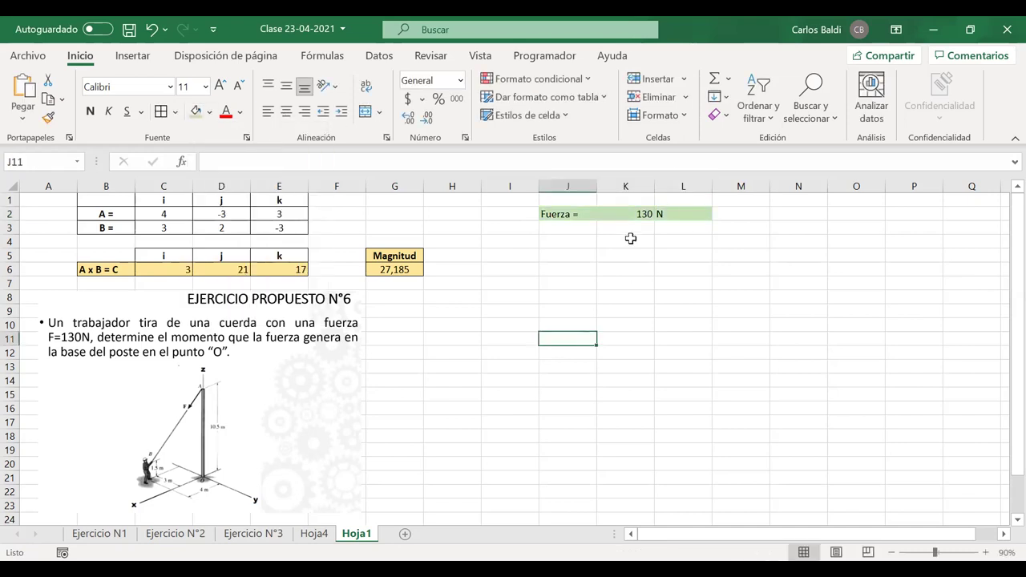
click(630, 213)
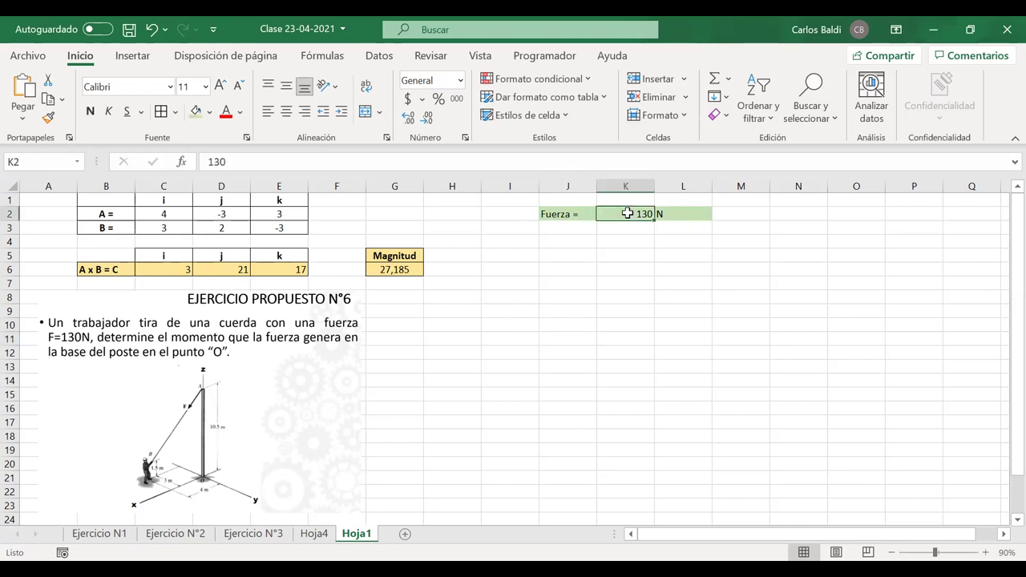
click(286, 112)
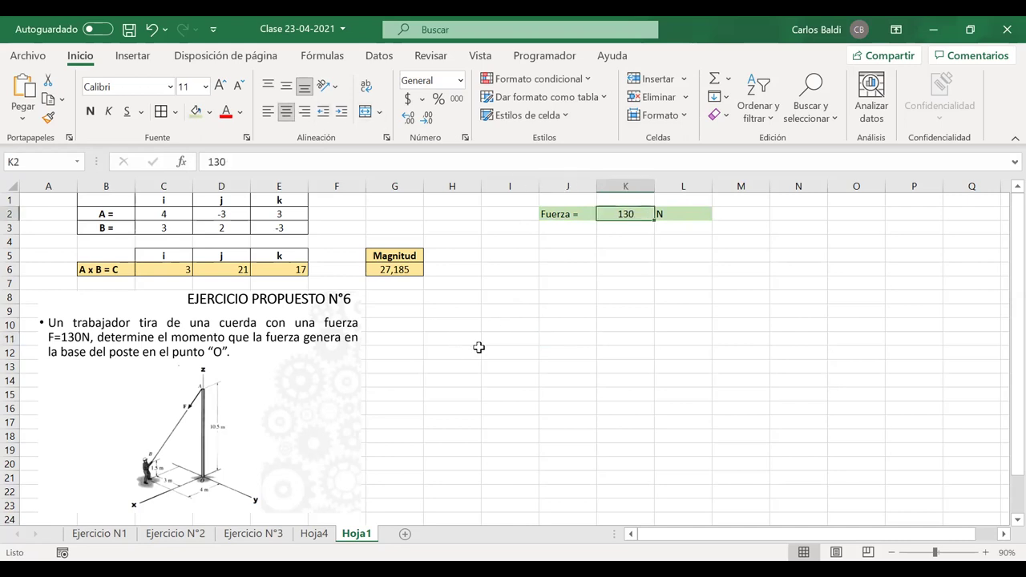
- Enlarge the "Ejercicio Propuesto N°6" image from its upper corner until it spans up to row 2 and across column H
click(478, 351)
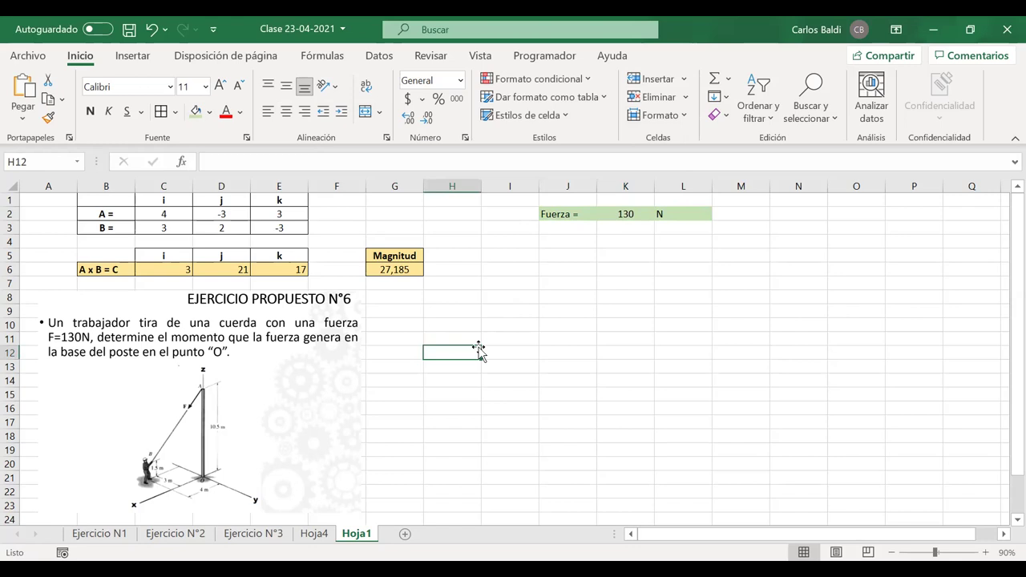
click(354, 303)
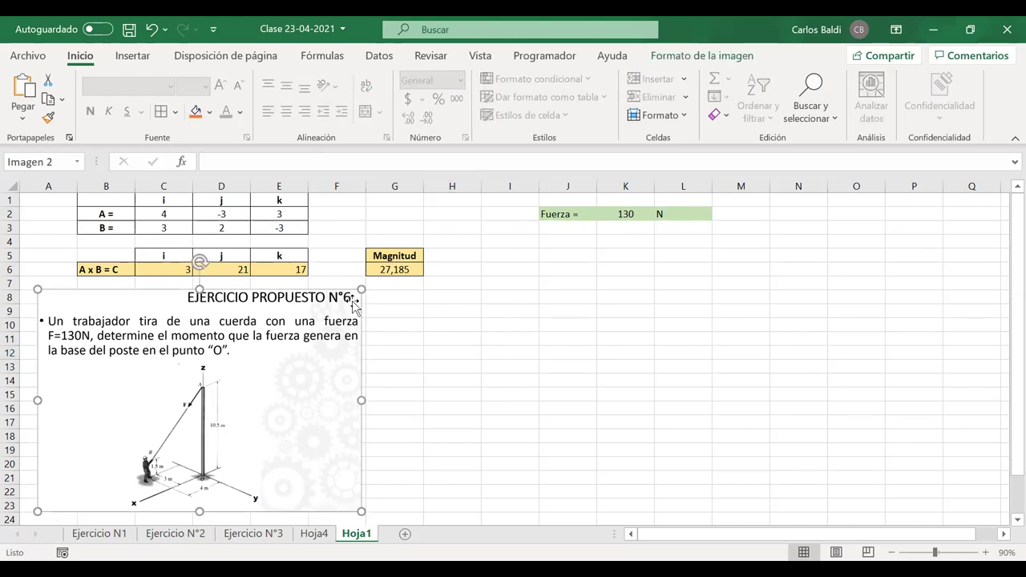
drag(361, 291, 483, 206)
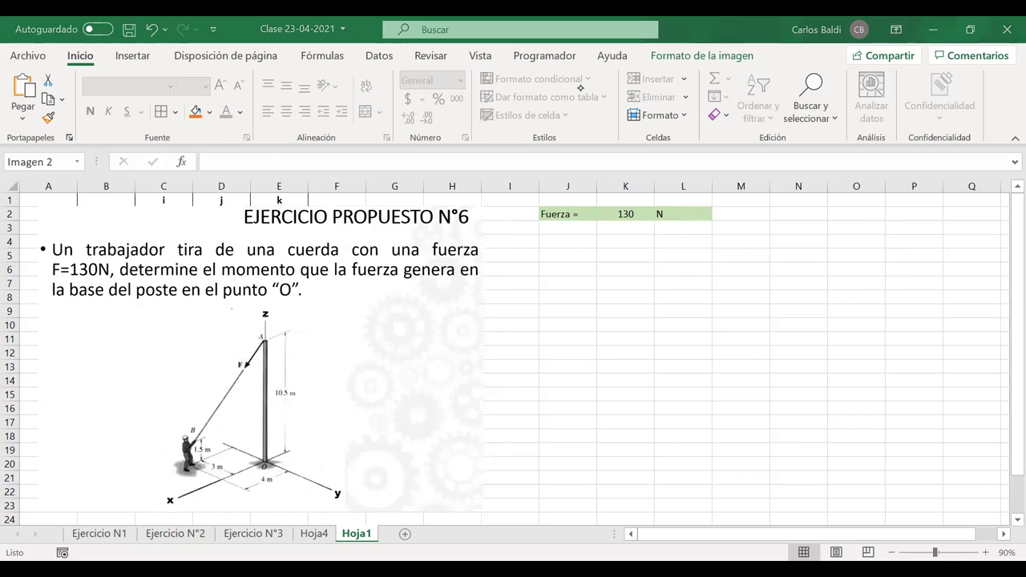
- Circle point O in red ink, handwrite the moment symbols M_O and M_A beside the figure, and erase the ink
drag(251, 470, 279, 446)
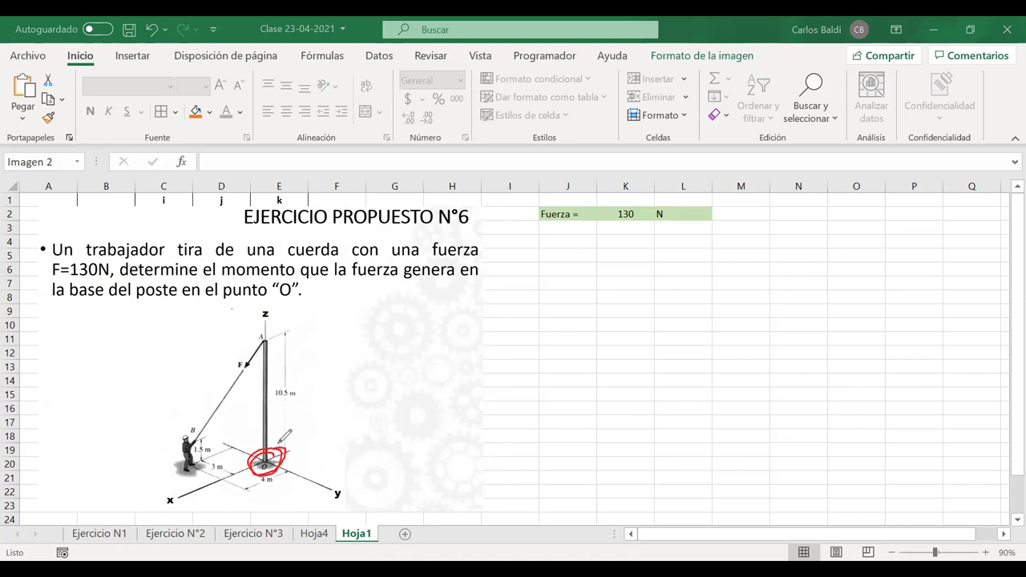
mouse_move(574, 366)
mouse_down()
mouse_move(601, 307)
mouse_move(592, 362)
mouse_up()
mouse_move(603, 313)
mouse_down()
mouse_move(624, 315)
mouse_move(624, 359)
mouse_move(638, 348)
mouse_up()
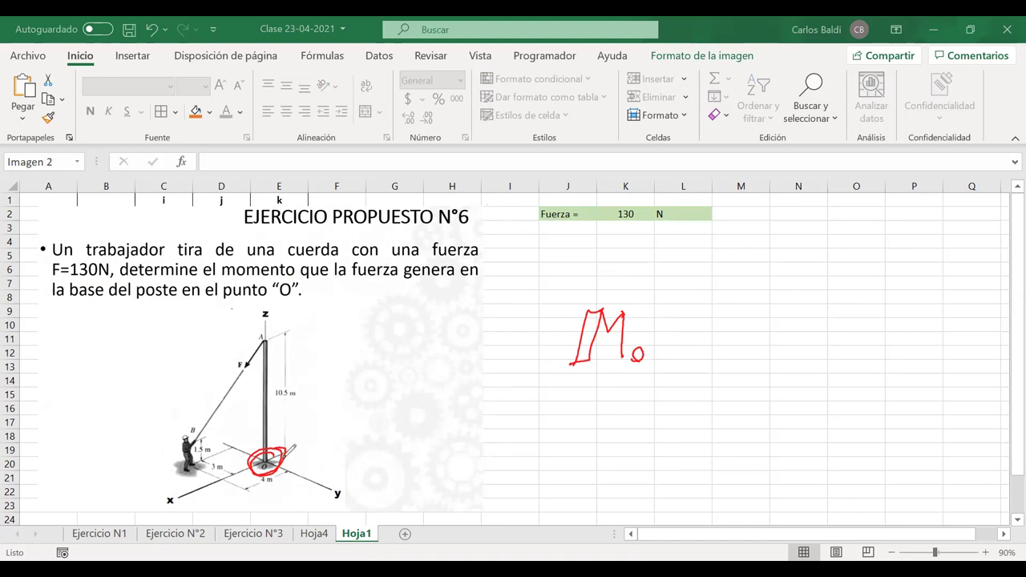
mouse_move(647, 346)
mouse_down()
mouse_move(628, 363)
mouse_move(646, 346)
mouse_up()
mouse_move(654, 417)
mouse_down()
mouse_move(642, 464)
mouse_move(659, 415)
mouse_move(676, 418)
mouse_move(697, 466)
mouse_move(707, 458)
mouse_move(714, 475)
mouse_move(710, 467)
mouse_up()
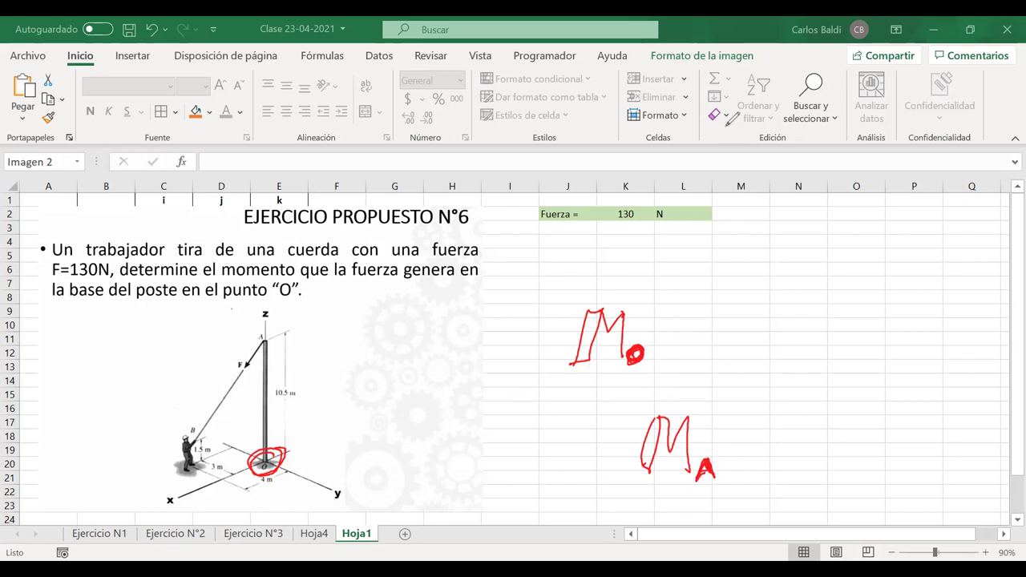
key(e)
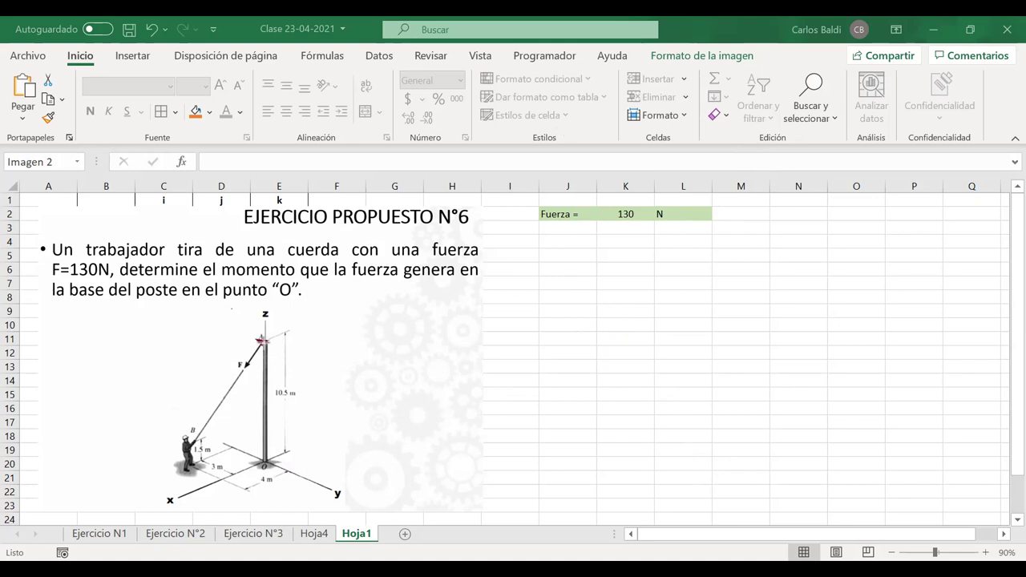
- Draw a red arrow along the rope from A to B and handwrite the vector label F_AB beside the figure
drag(261, 342, 195, 439)
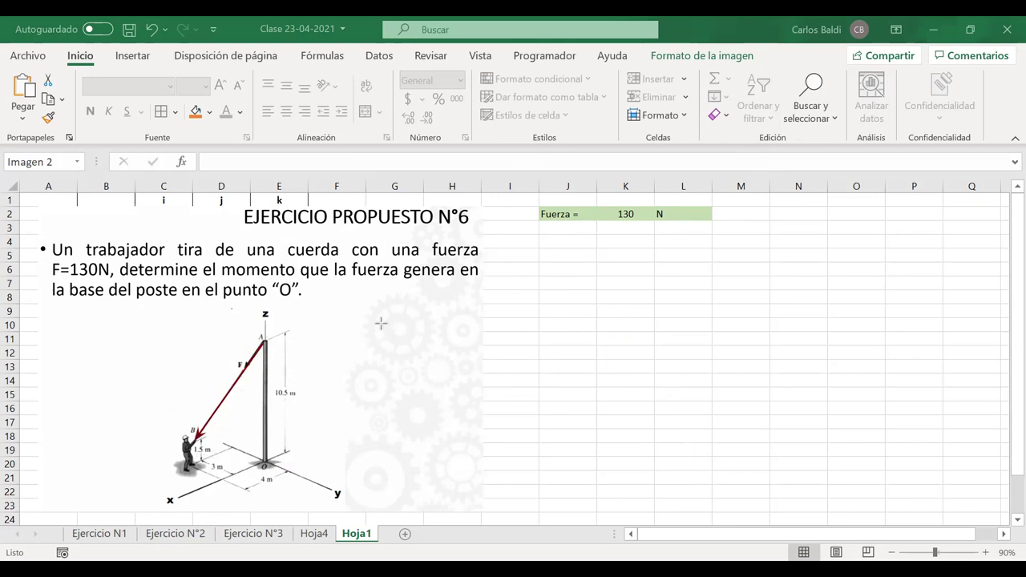
mouse_move(96, 344)
mouse_down()
mouse_move(92, 374)
mouse_move(119, 340)
mouse_move(99, 374)
mouse_move(115, 354)
mouse_move(120, 382)
mouse_up()
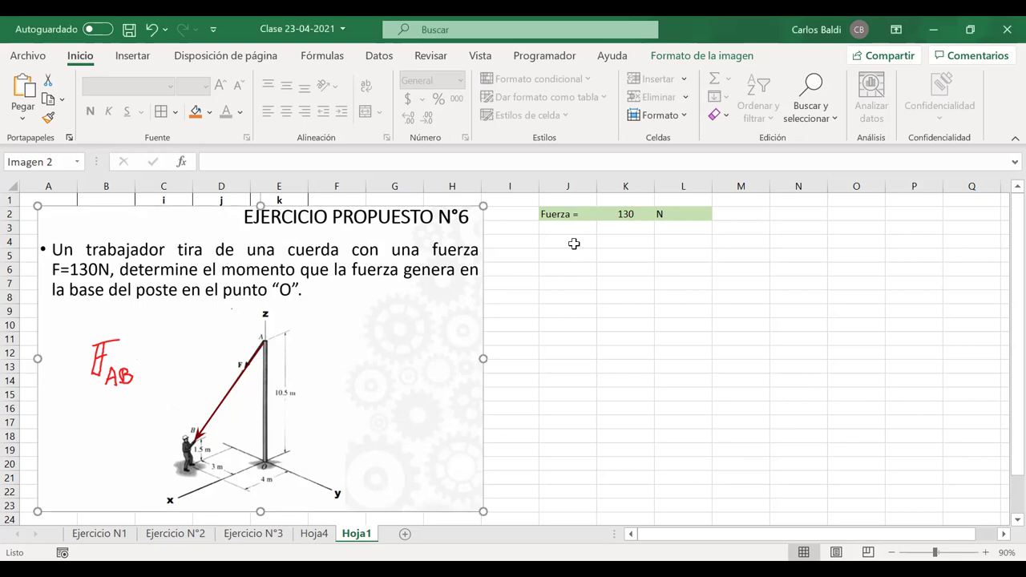
- Enter the point labels "A:" and "B:" in column J, center them, and place them in J5:J6
click(574, 244)
text(A:)
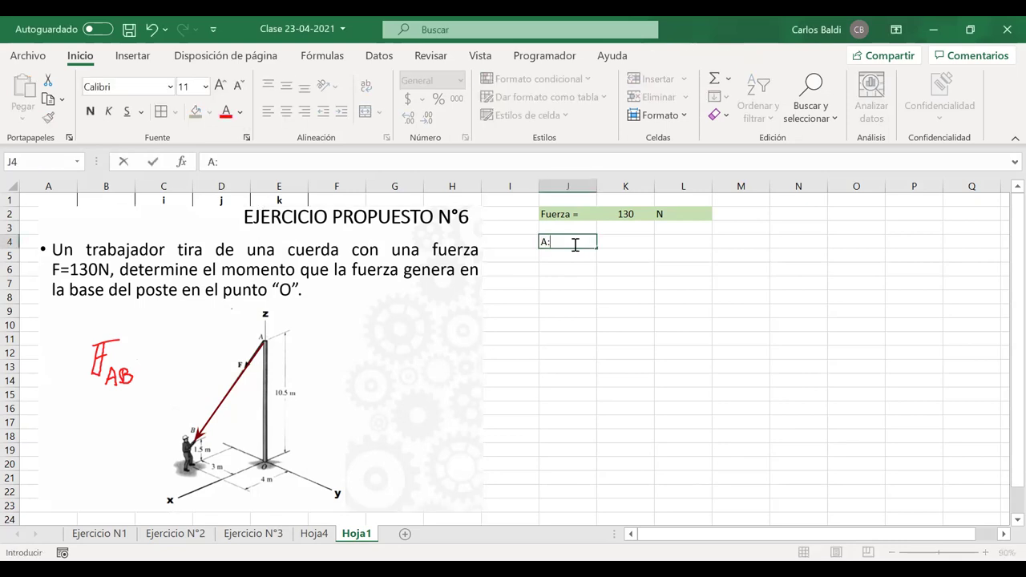
key(Return)
text(B:)
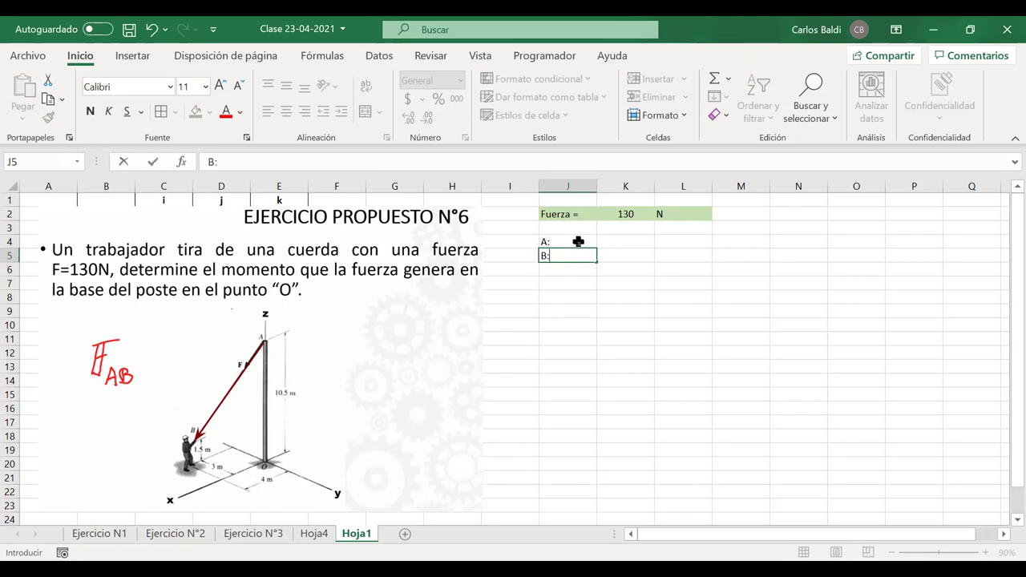
drag(578, 241, 580, 255)
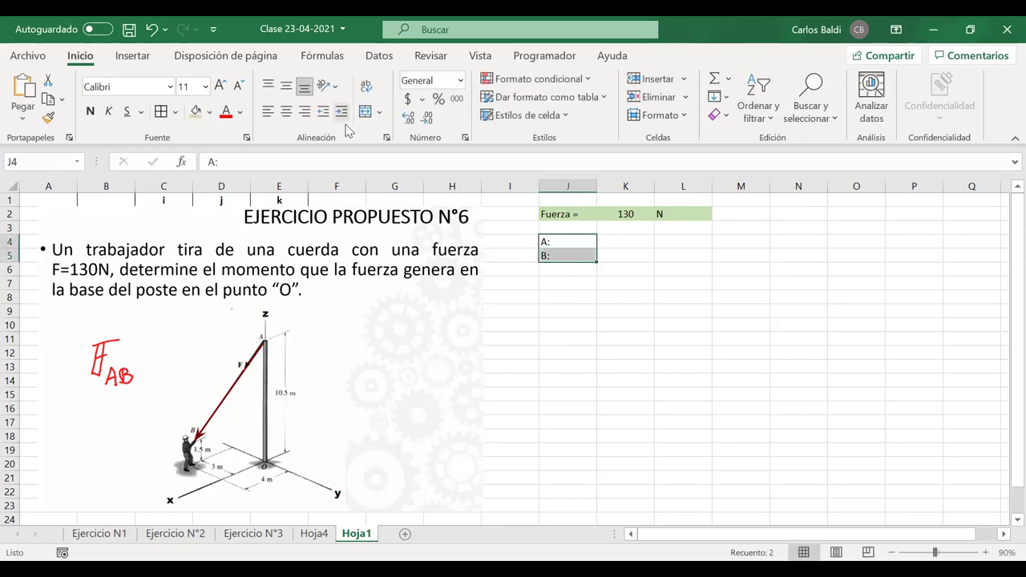
click(286, 112)
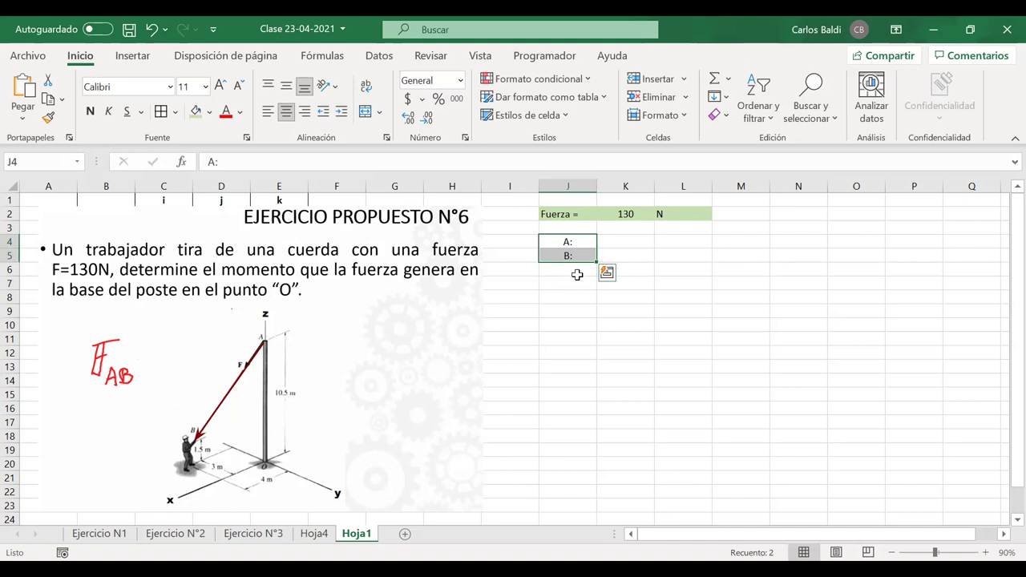
drag(579, 256, 578, 269)
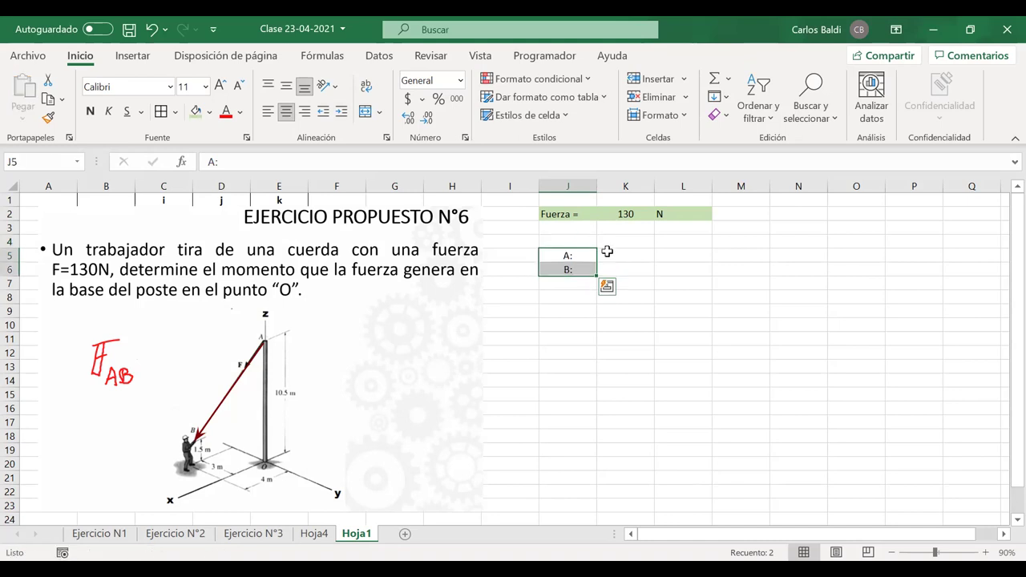
- Enter the headers x, y and z in K4:M4, then center and apply all borders to the table J4:M6
click(607, 243)
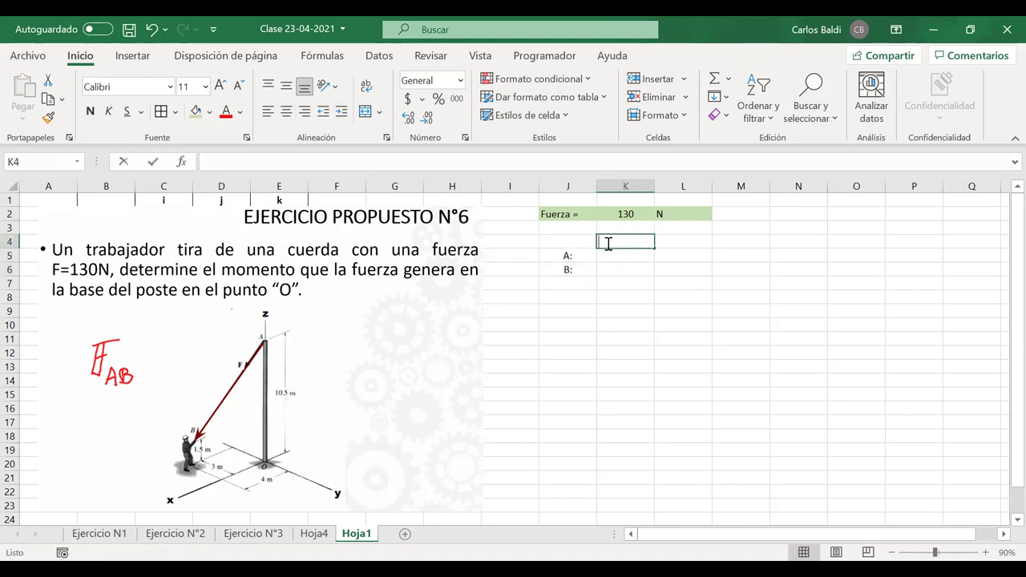
key(Tab)
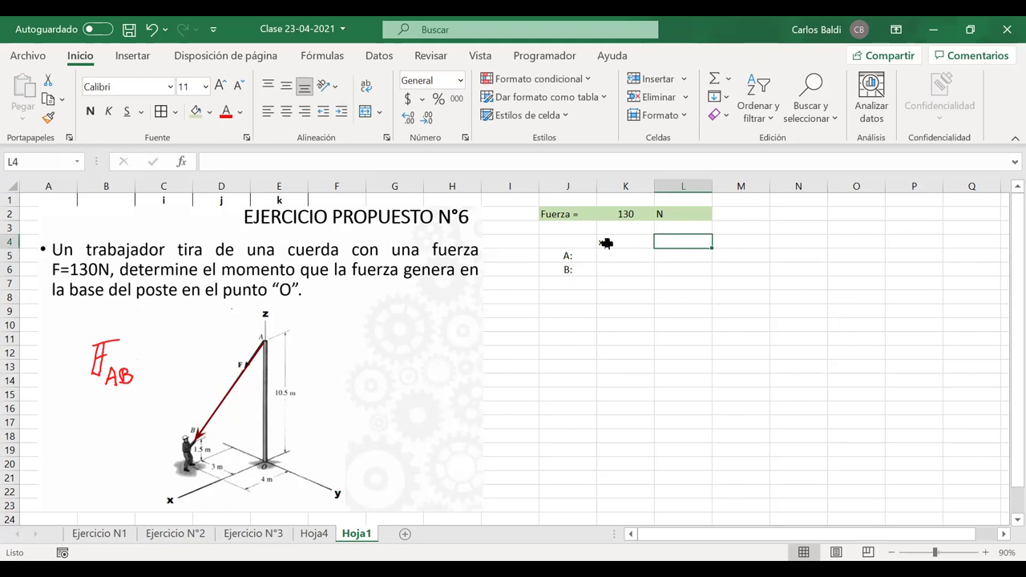
text(y)
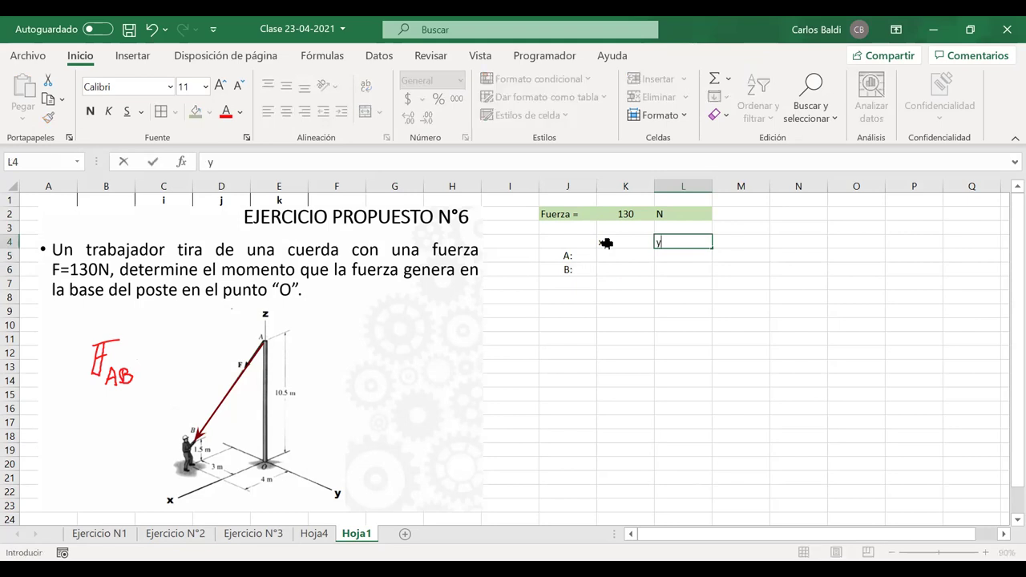
key(Tab)
text(z)
drag(577, 242, 761, 271)
click(286, 112)
click(162, 112)
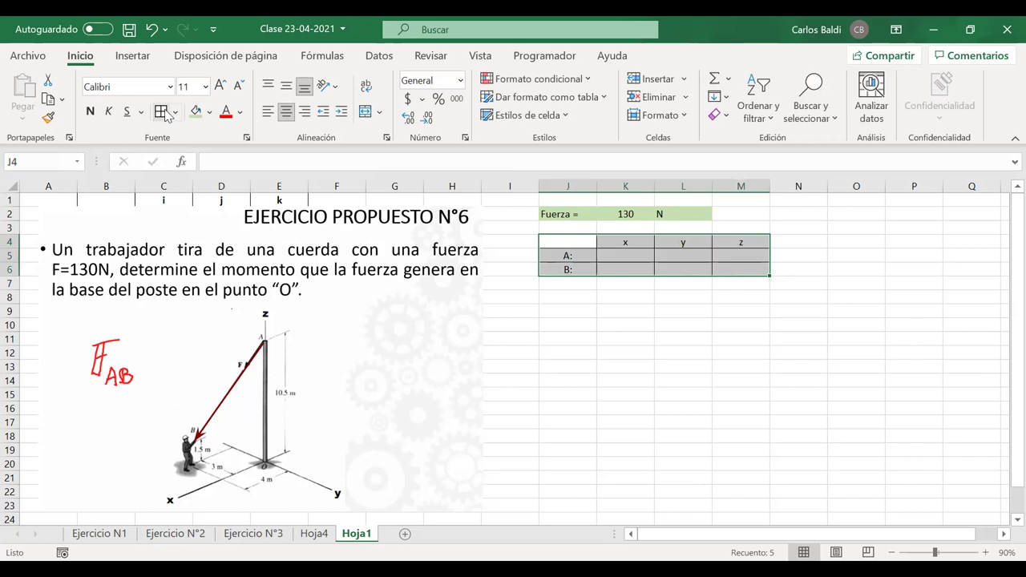
- Enter point A's coordinates in K5:M5: 0, 0 and 10,5
click(626, 255)
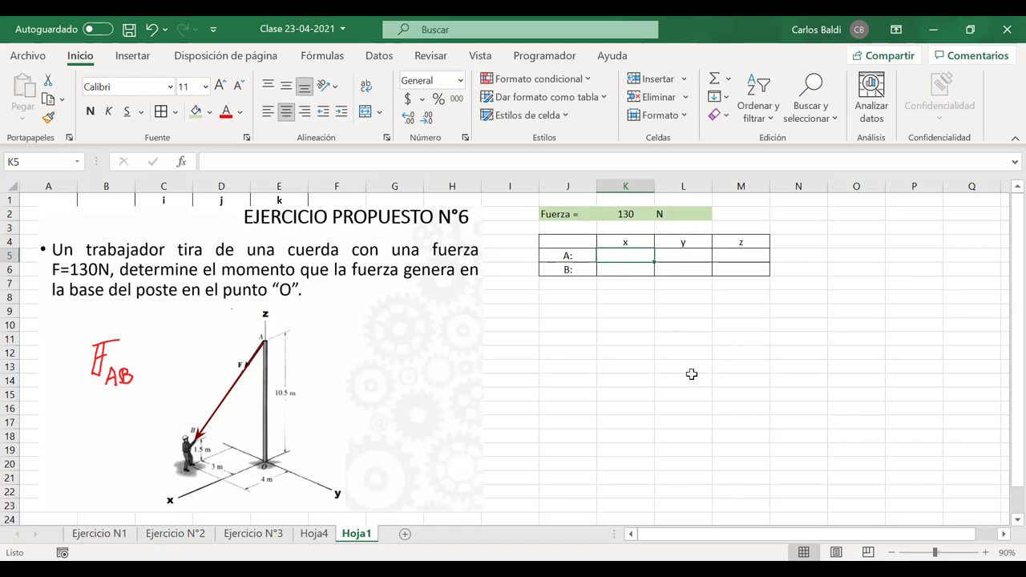
text(0)
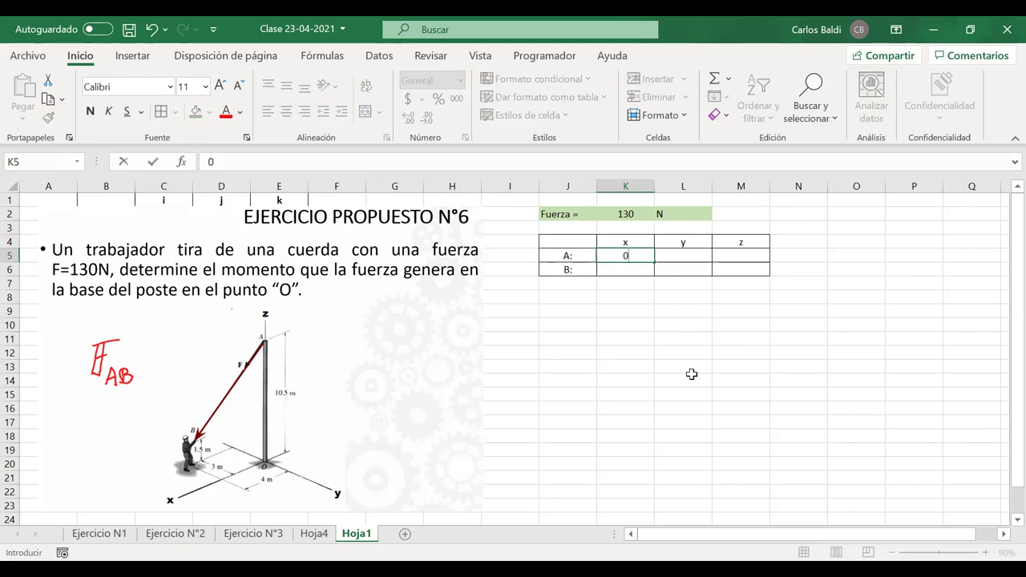
key(Tab)
text(0)
key(Tab)
text(10,5)
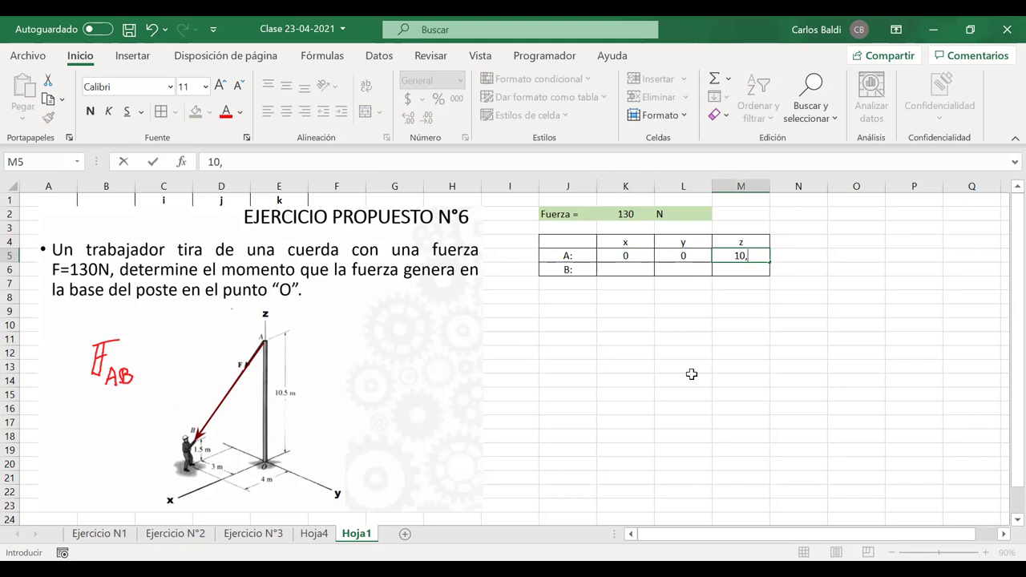
key(Return)
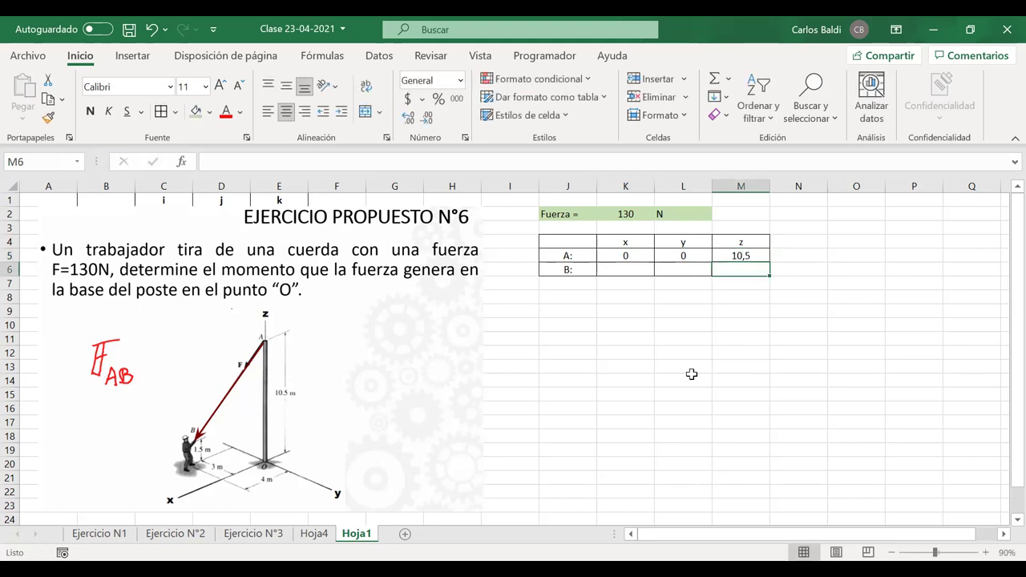
key(Up)
key(Left)
key(Left)
key(Left)
key(Right)
key(Right)
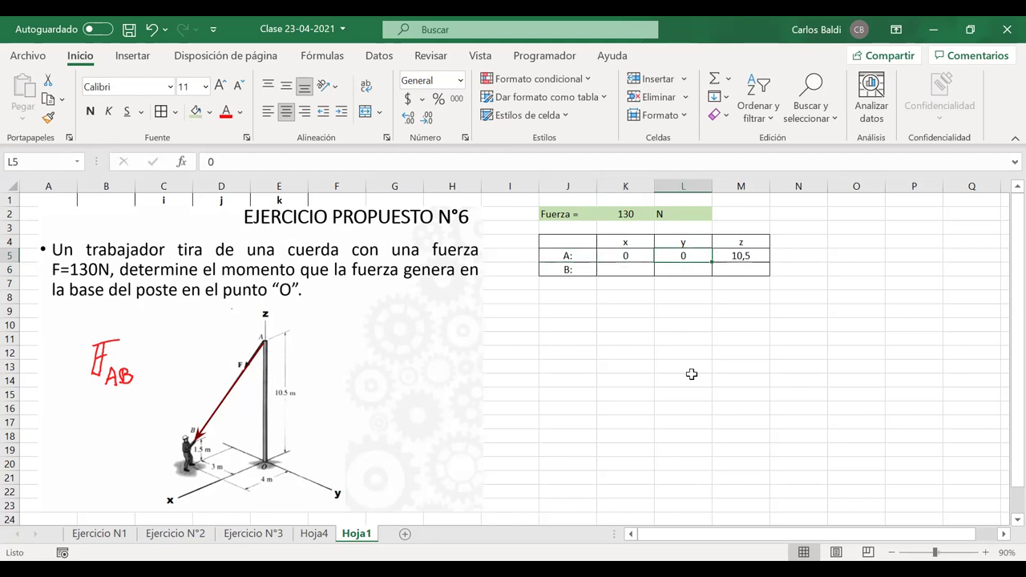
key(Right)
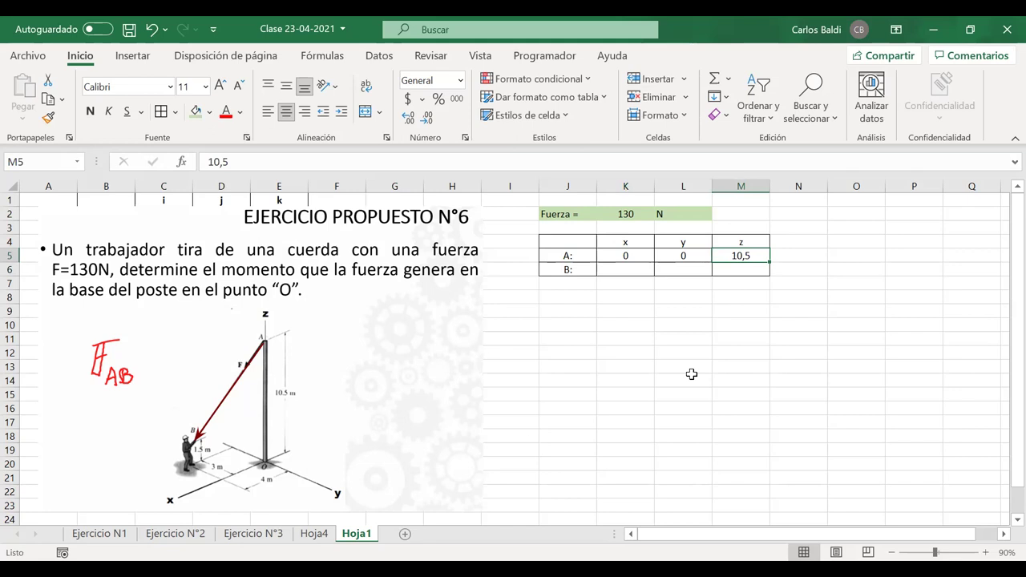
- Enter point B's coordinates in K6:M6: 4, -3 and 1,5
key(Down)
key(Left)
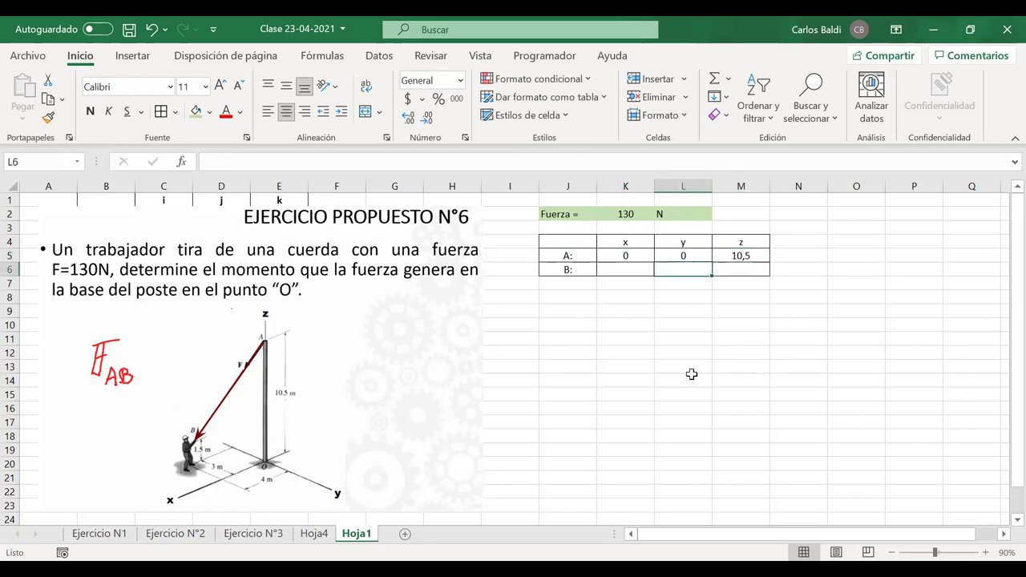
key(Left)
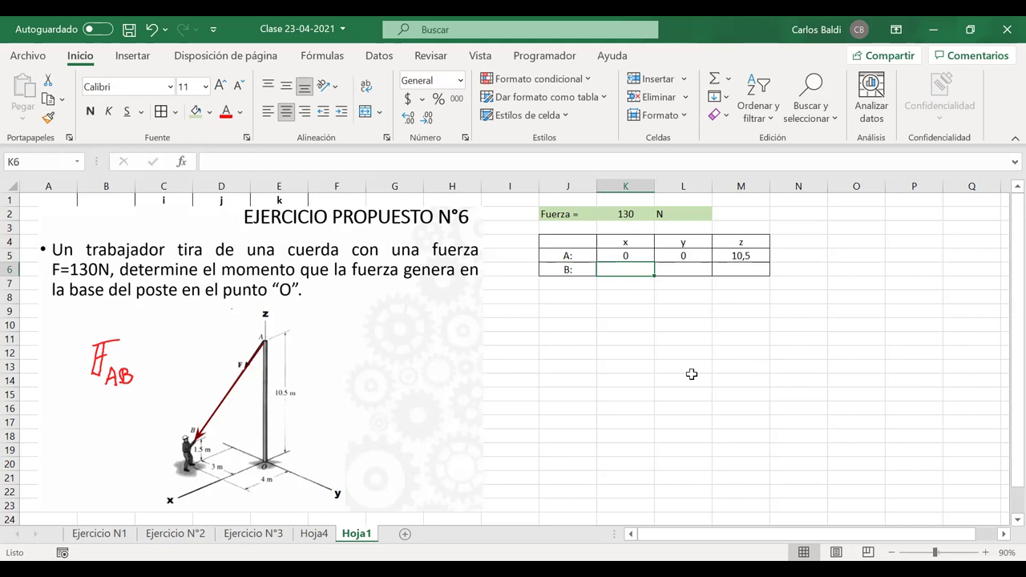
text(4)
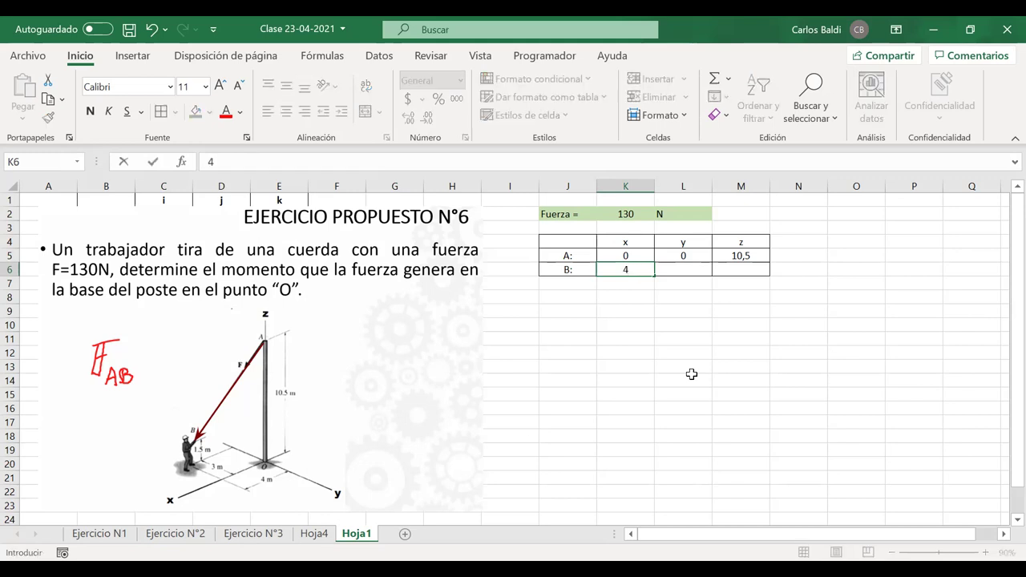
key(Tab)
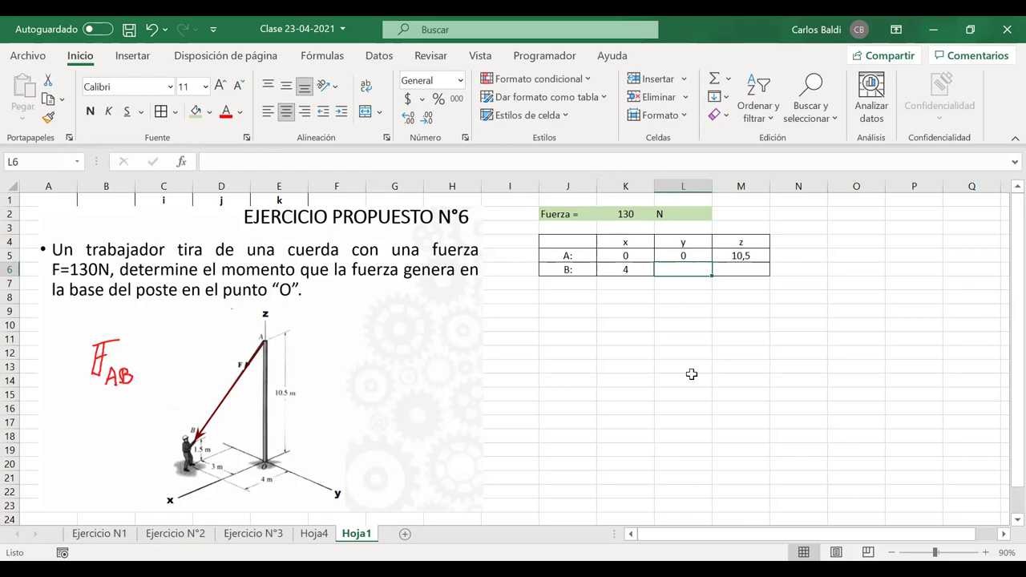
text(3)
key(BackSpace)
text(-3)
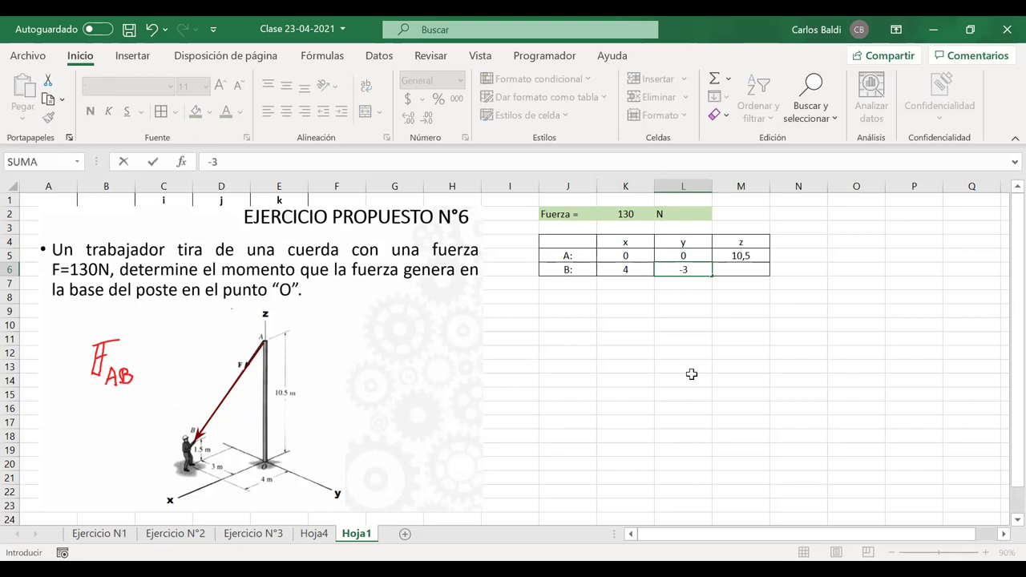
key(Tab)
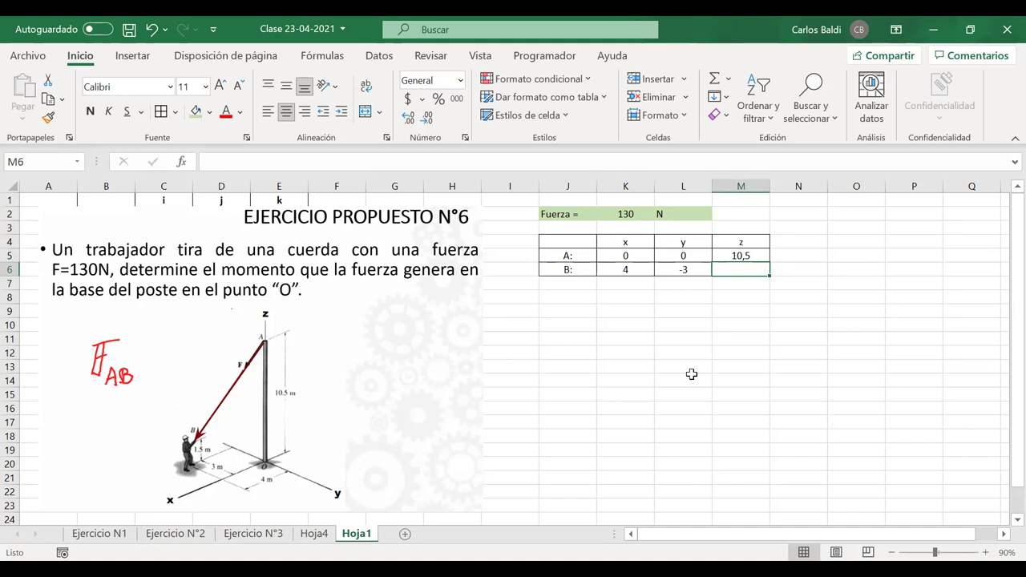
text(1,5)
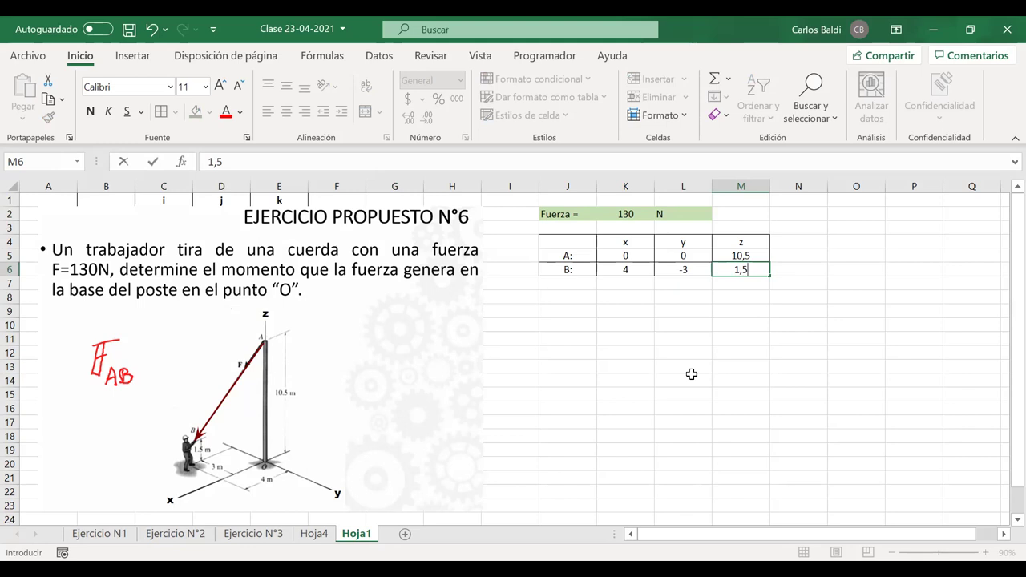
key(Return)
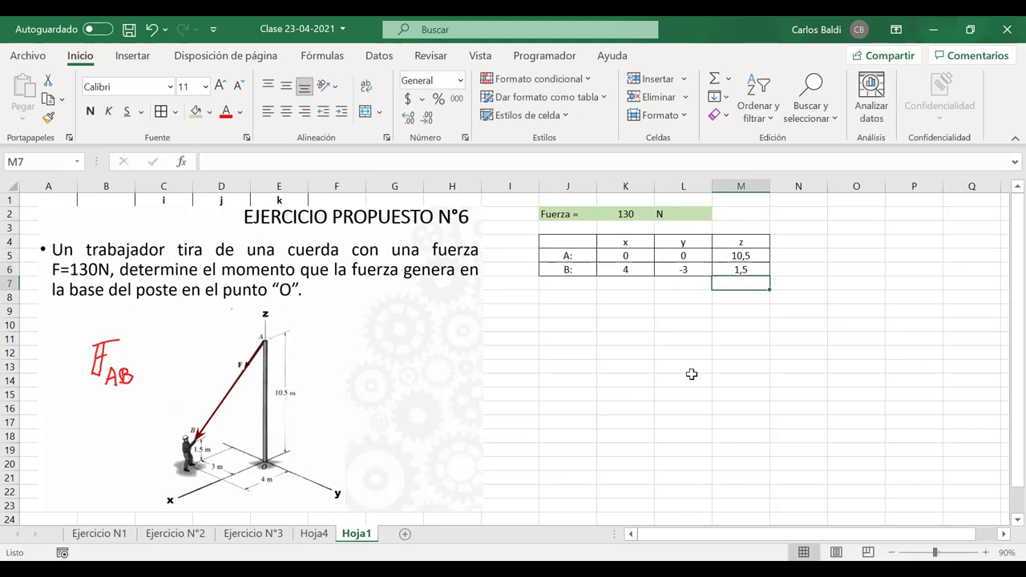
drag(315, 193, 305, 240)
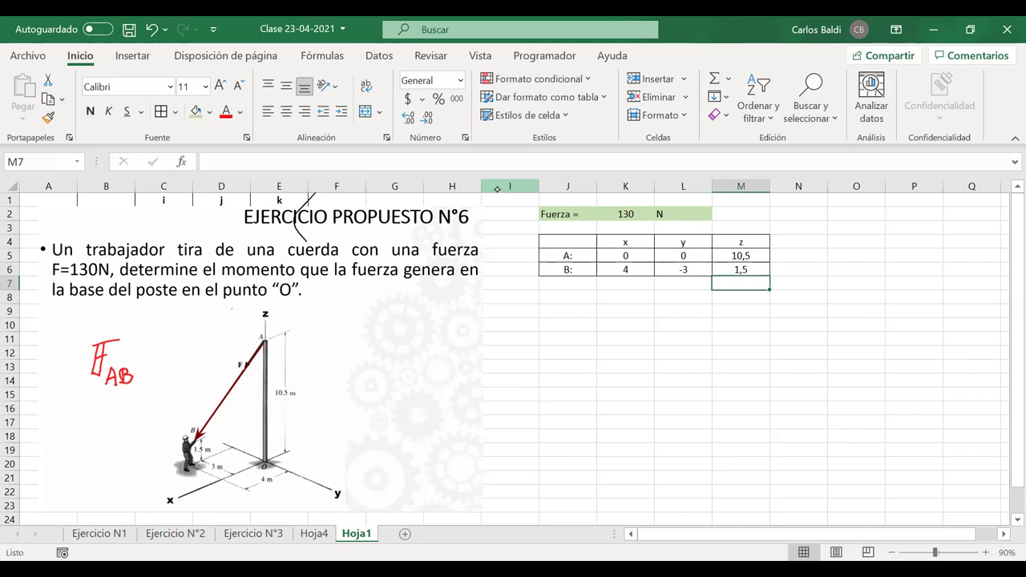
click(306, 210)
key(Delete)
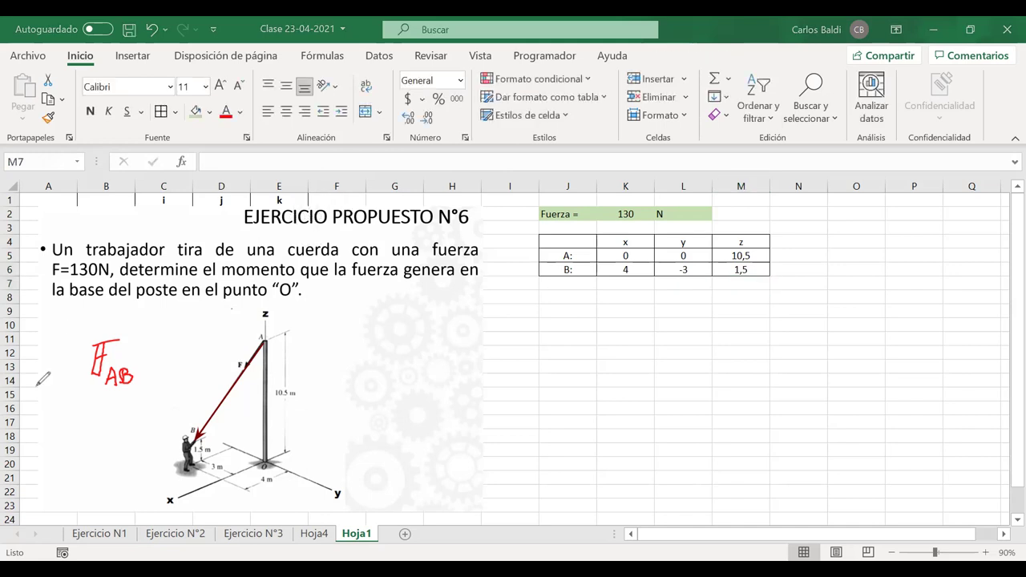
- Circle the handwritten F_AB label in red ink and undo the circles
drag(105, 322, 149, 380)
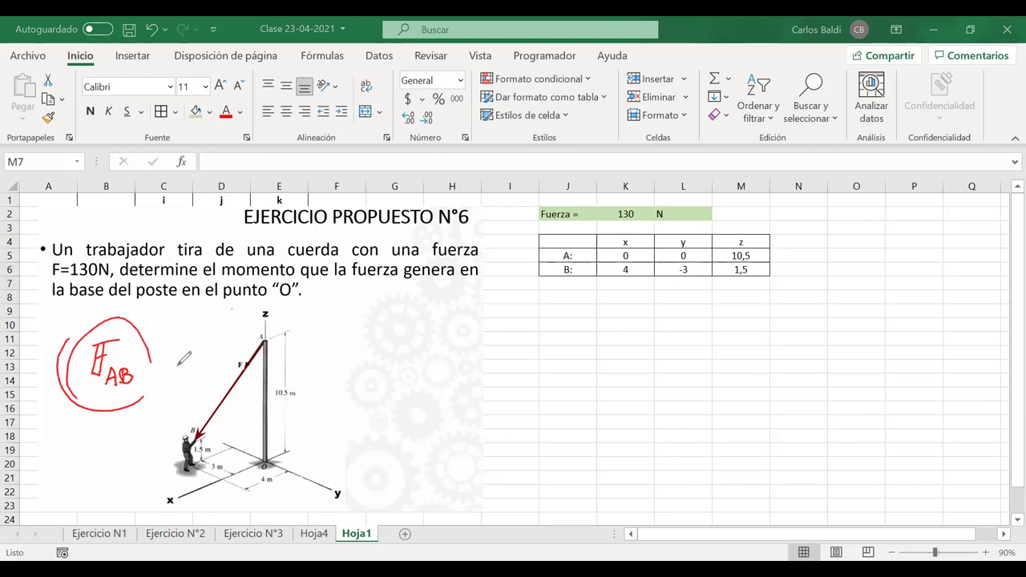
key(ctrl+z)
key(ctrl+z)
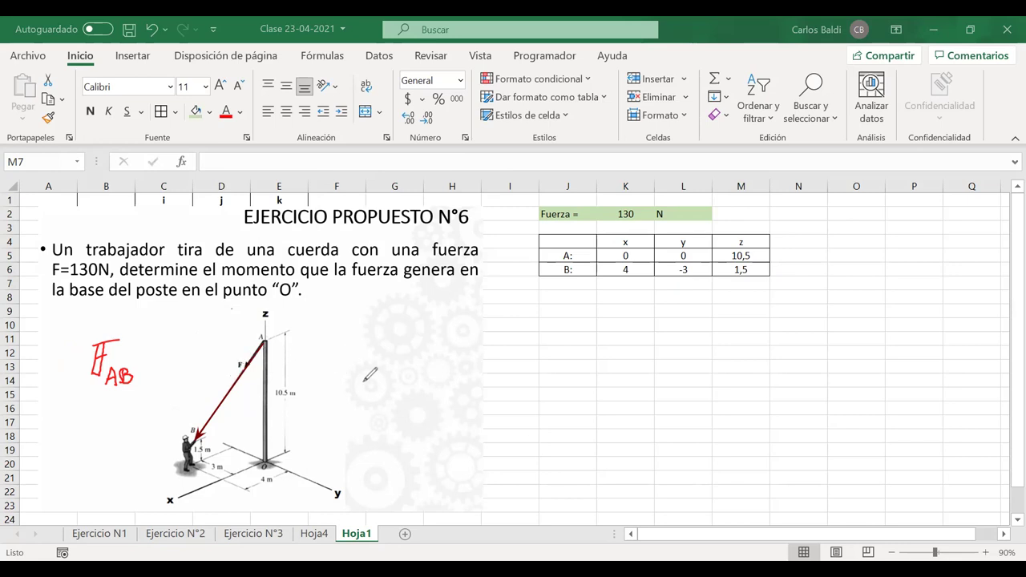
- Handwrite the start of the moment equation, "M_O = r ×", in red ink below the coordinate table around rows 14 to 16
mouse_move(591, 370)
mouse_down()
mouse_move(583, 414)
mouse_move(594, 373)
mouse_move(617, 412)
mouse_move(657, 391)
mouse_up()
mouse_move(647, 398)
mouse_down()
mouse_move(687, 414)
mouse_move(685, 377)
mouse_up()
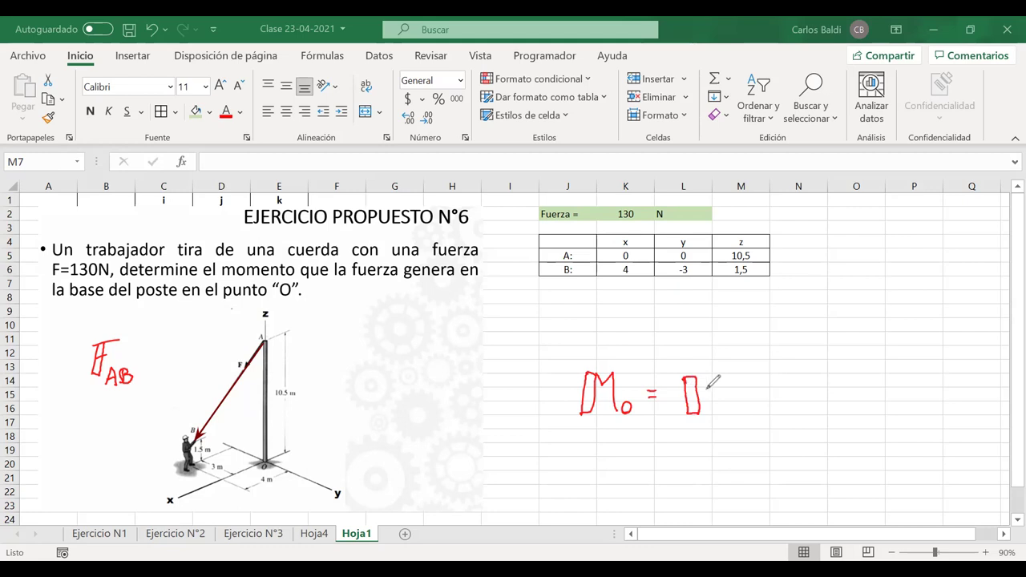
drag(695, 383, 719, 385)
mouse_move(739, 386)
mouse_down()
mouse_move(749, 396)
mouse_move(739, 398)
mouse_up()
- Circle the x axis label in red ink, trace lines from O toward the worker's position, and undo the traced lines
mouse_move(179, 485)
mouse_down()
mouse_move(178, 512)
mouse_move(182, 488)
mouse_up()
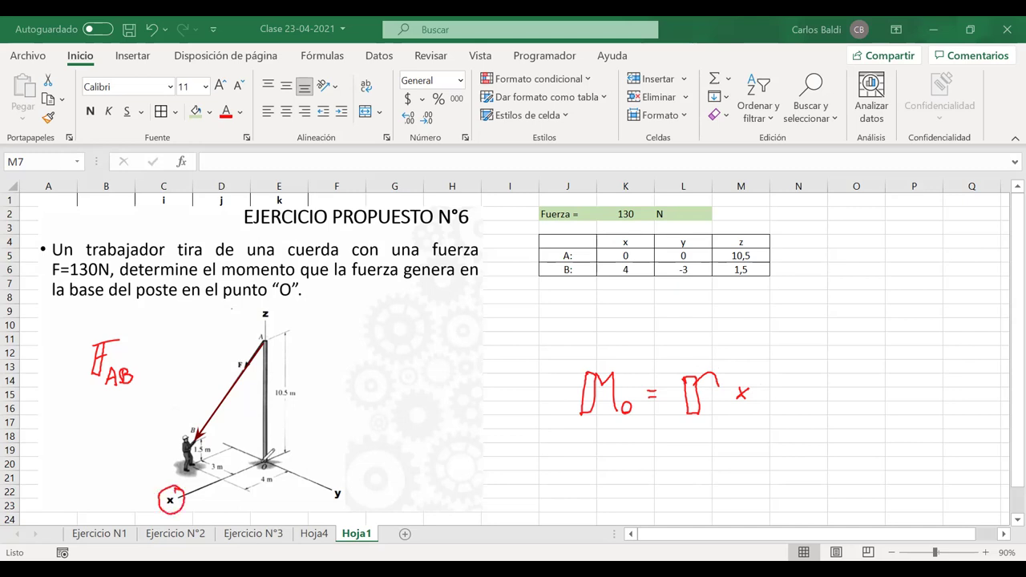
drag(262, 464, 221, 481)
drag(224, 473, 199, 458)
key(ctrl+z)
key(ctrl+z)
key(ctrl+z)
- Complete the handwritten moment equation with the force vector F after the cross sign
mouse_move(791, 376)
mouse_down()
mouse_move(789, 416)
mouse_move(803, 417)
mouse_move(818, 372)
mouse_move(828, 372)
mouse_up()
drag(804, 393, 822, 392)
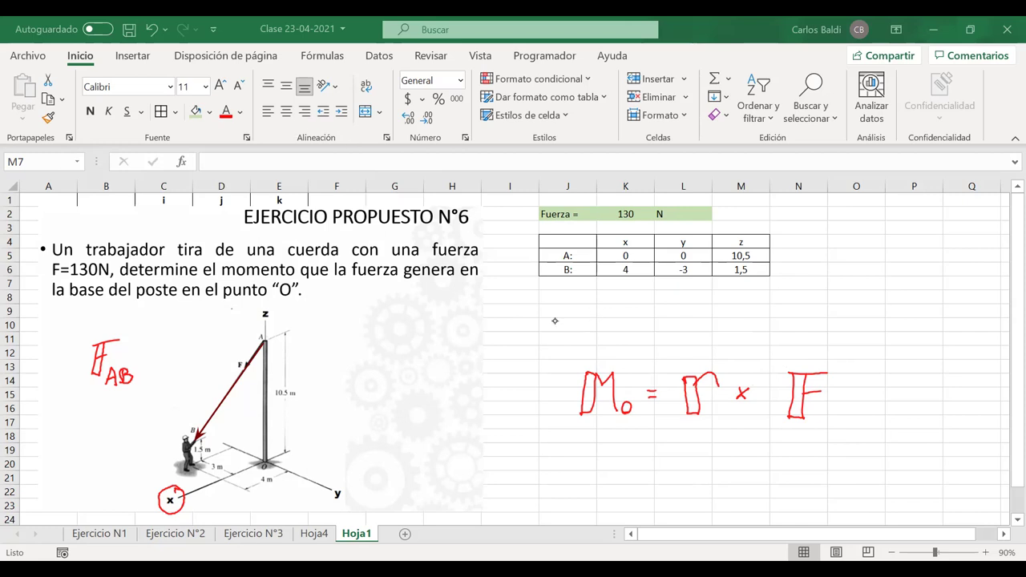
- Move the handwritten equation M_O = r × F down to about rows 19 to 22 and bring F closer to the cross sign
drag(555, 340, 853, 481)
mouse_move(731, 399)
mouse_down()
mouse_move(36, 400)
mouse_move(506, 407)
mouse_move(700, 469)
mouse_move(718, 508)
mouse_up()
click(800, 421)
drag(764, 433, 817, 517)
mouse_move(784, 472)
mouse_down()
mouse_move(598, 401)
mouse_move(95, 360)
mouse_move(754, 481)
mouse_move(758, 470)
mouse_up()
- Erase the red ink circle around the figure's x axis label
mouse_move(219, 406)
mouse_down()
mouse_move(197, 386)
mouse_move(240, 424)
mouse_up()
key(Escape)
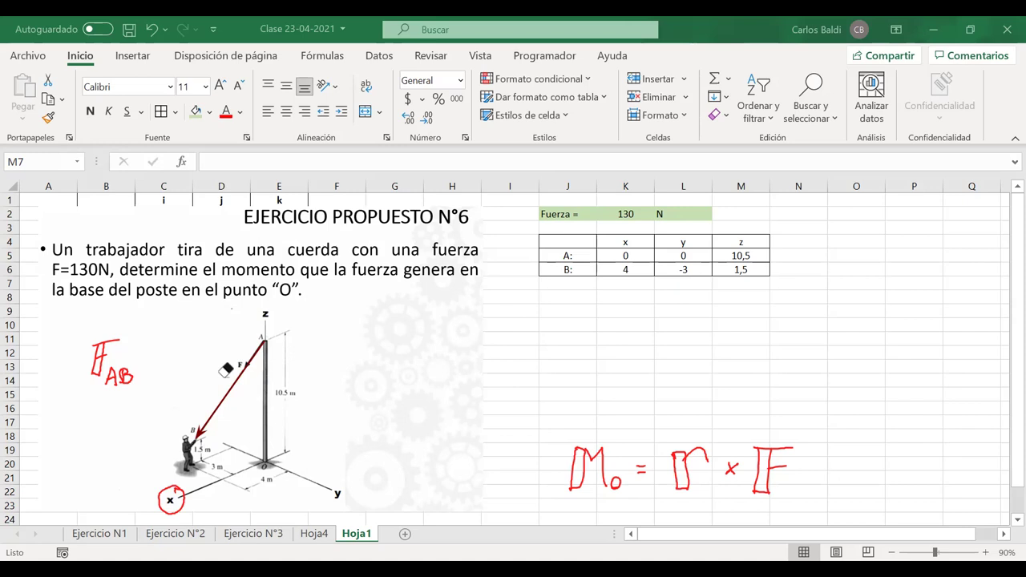
click(181, 489)
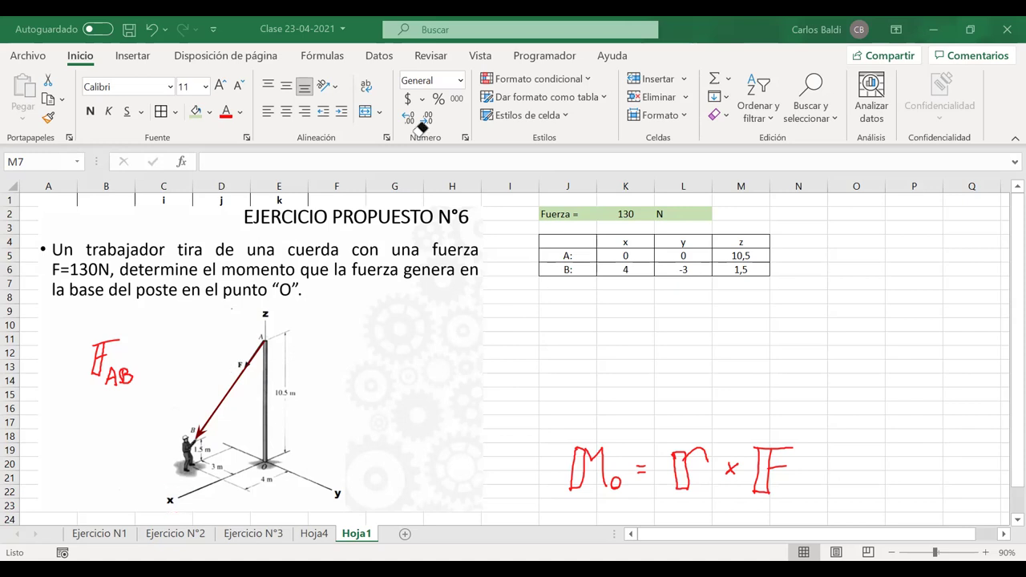
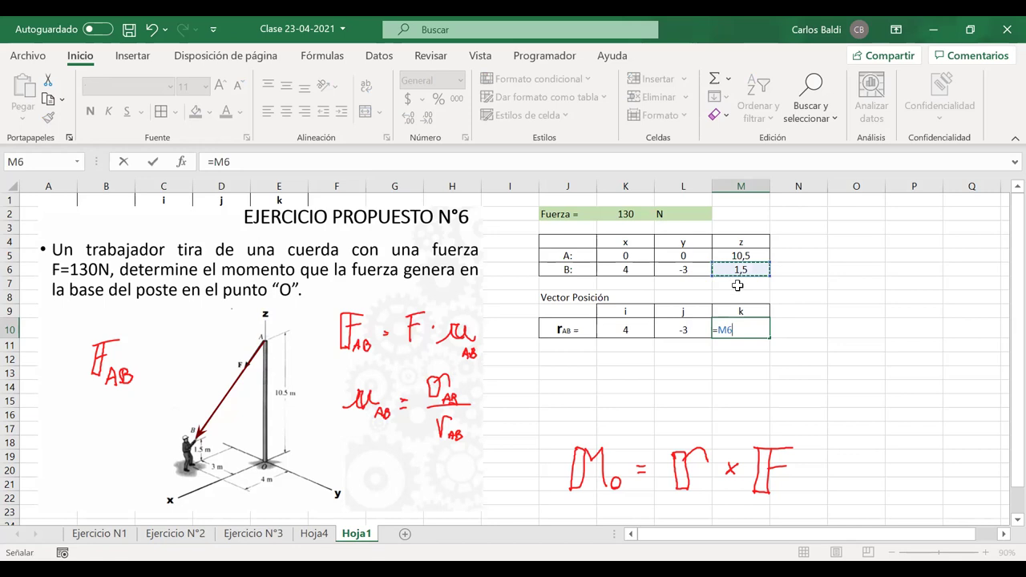
- Complete the k component of the position vector in M10 as =M6-M5 and add the heading Magnitud in O9
click(741, 255)
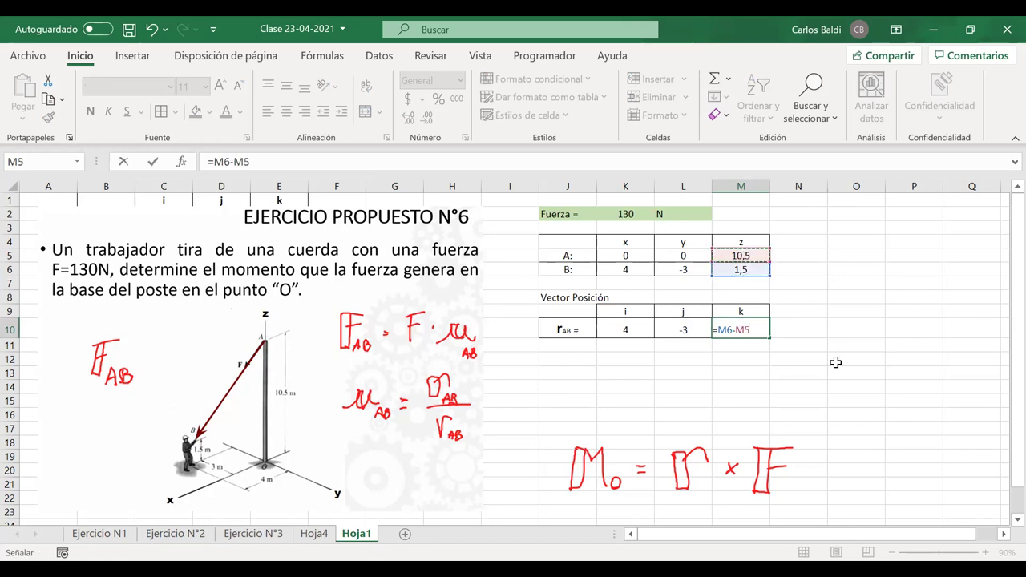
key(Return)
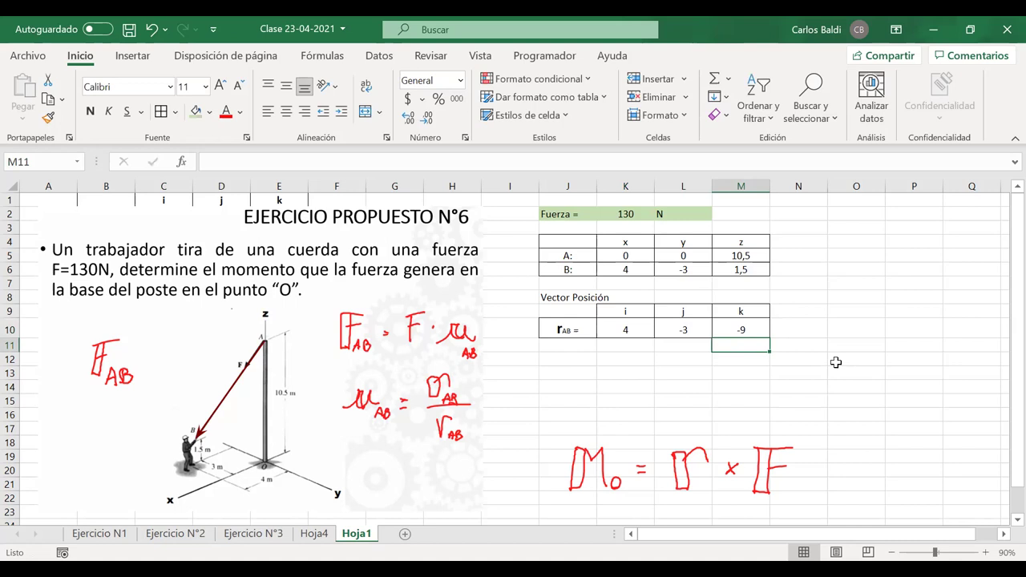
click(848, 312)
text(Magnitud)
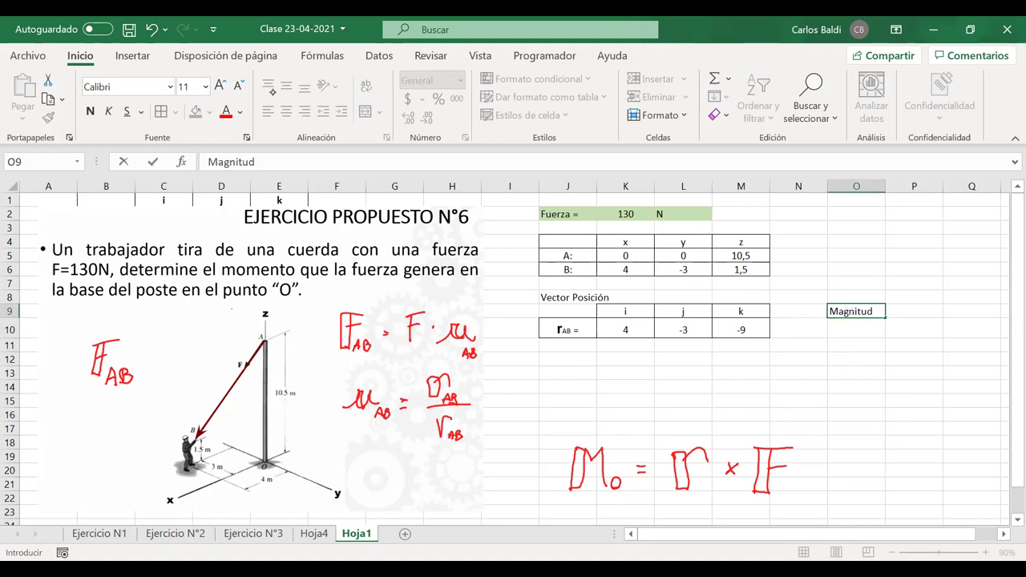
- Circle r_AB in red and u_AB in black in the handwritten unit vector formula, and undo both circles
mouse_move(457, 409)
mouse_down()
mouse_move(427, 415)
mouse_move(466, 454)
mouse_move(471, 417)
mouse_up()
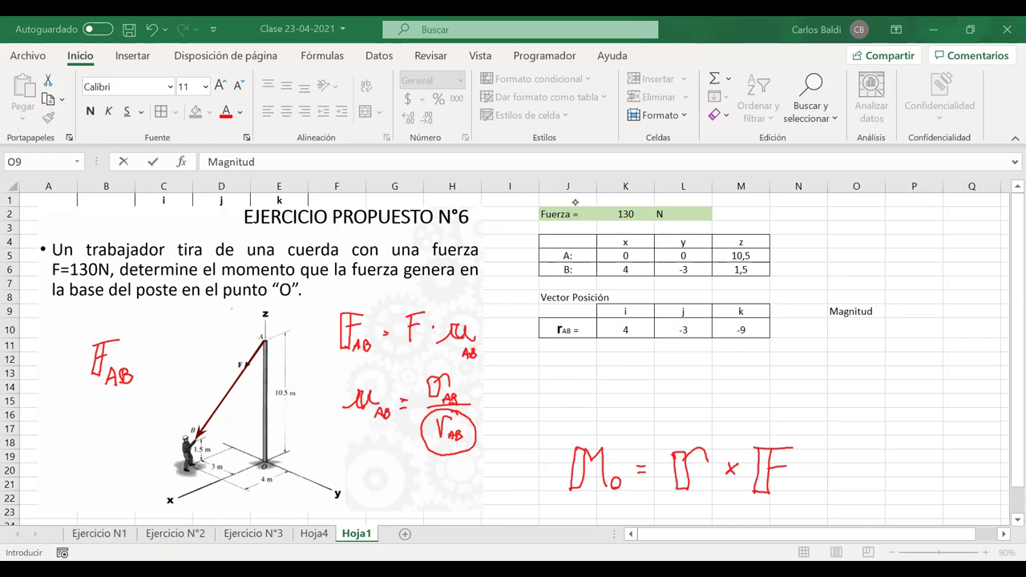
mouse_move(372, 372)
mouse_down()
mouse_move(374, 433)
mouse_move(369, 368)
mouse_up()
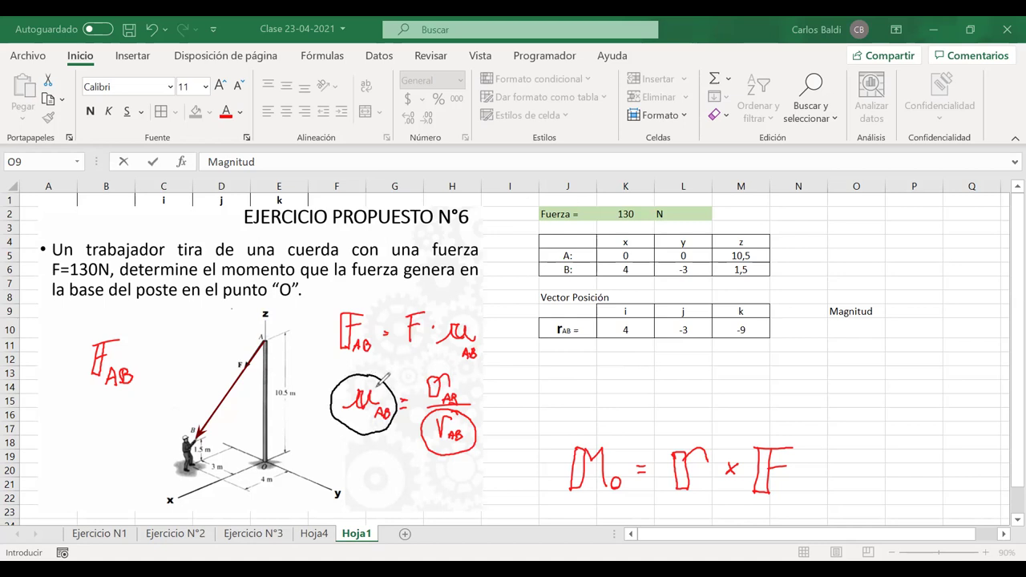
key(ctrl+z)
key(ctrl+z)
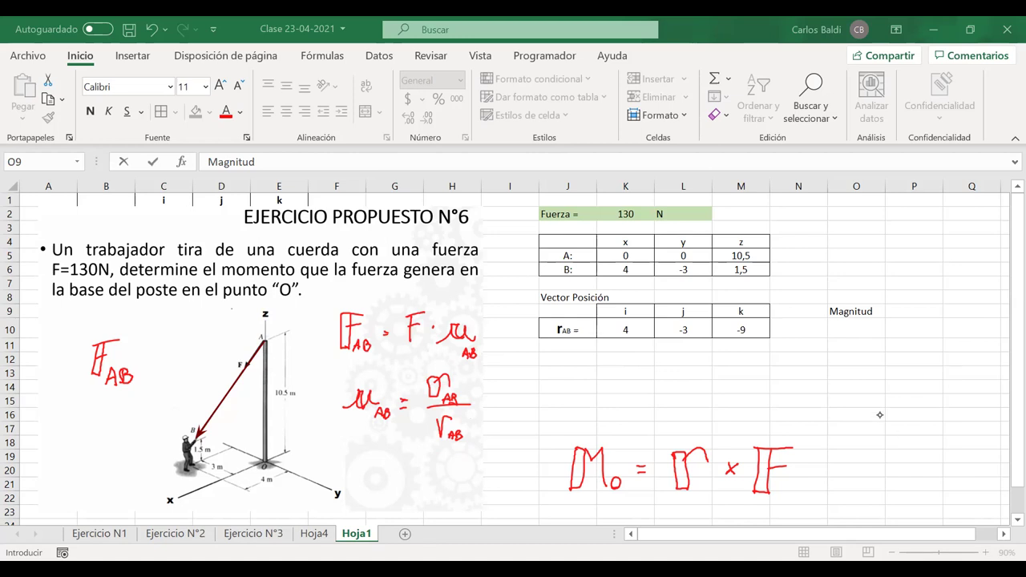
- Calculate the magnitude of the position vector in O10 with =RAIZ(K10^2+L10^2+M10^2)
click(853, 332)
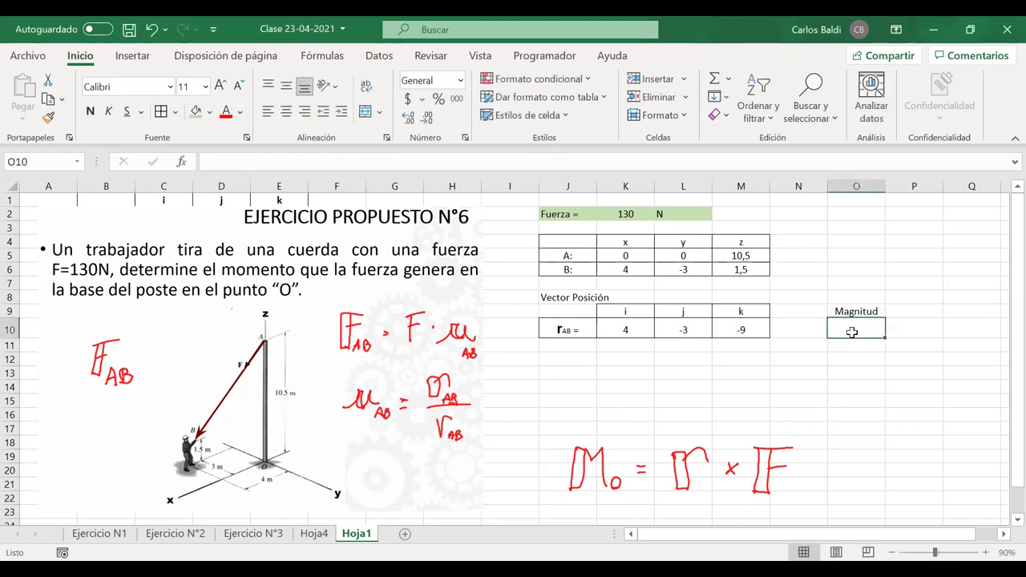
text(=)
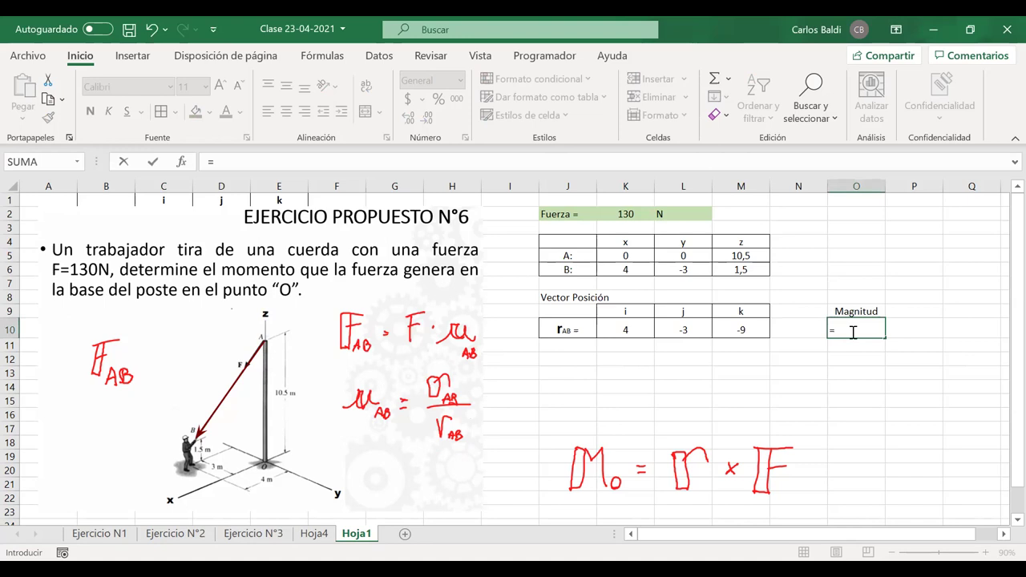
text(raiz()
click(623, 328)
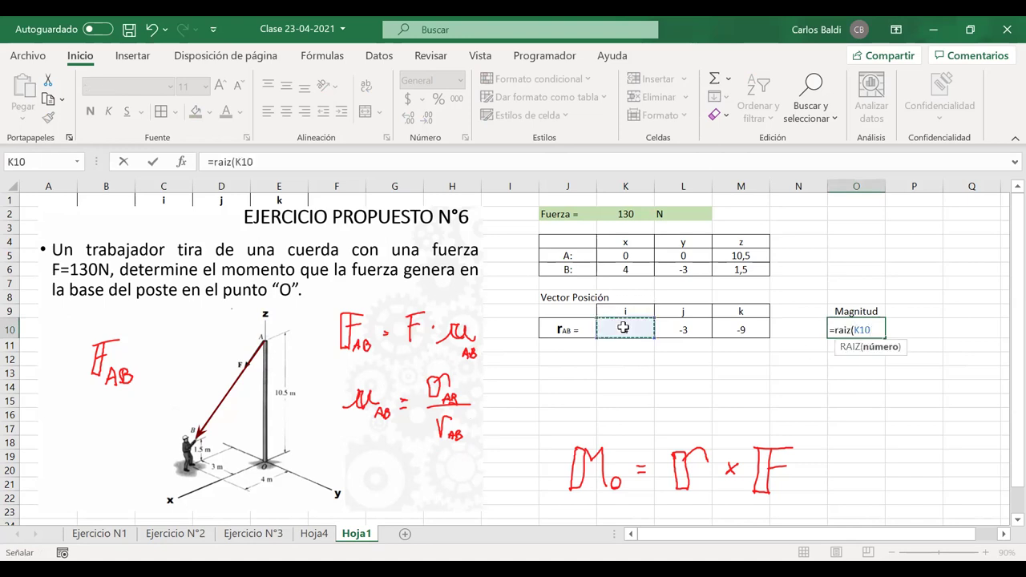
text(^2+)
click(681, 328)
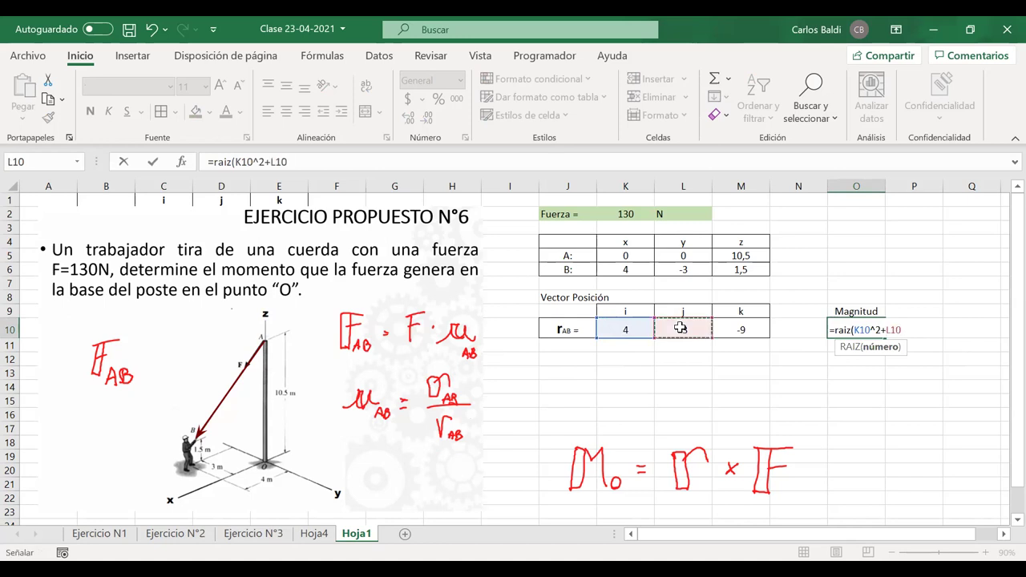
text(^2+)
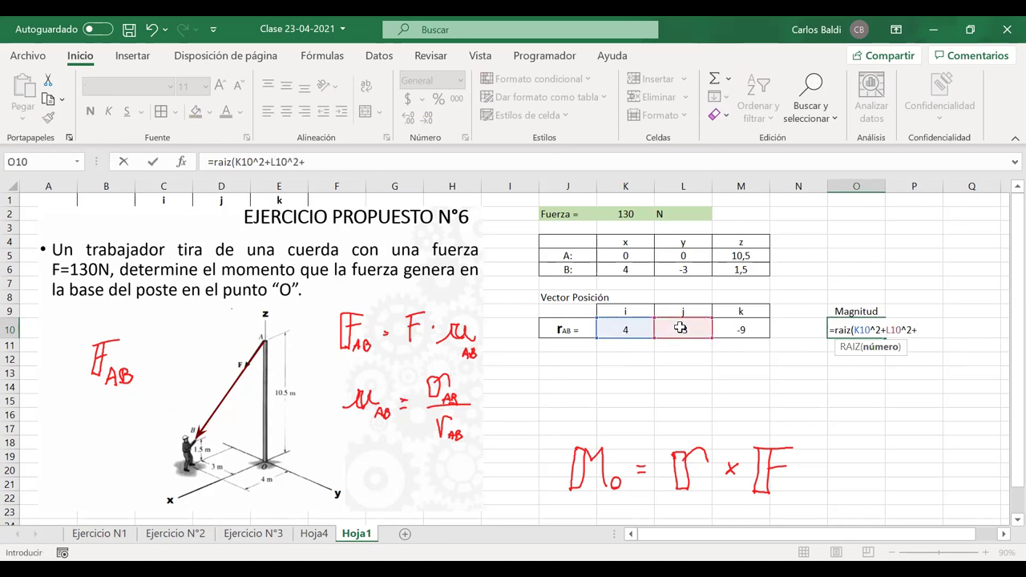
click(737, 325)
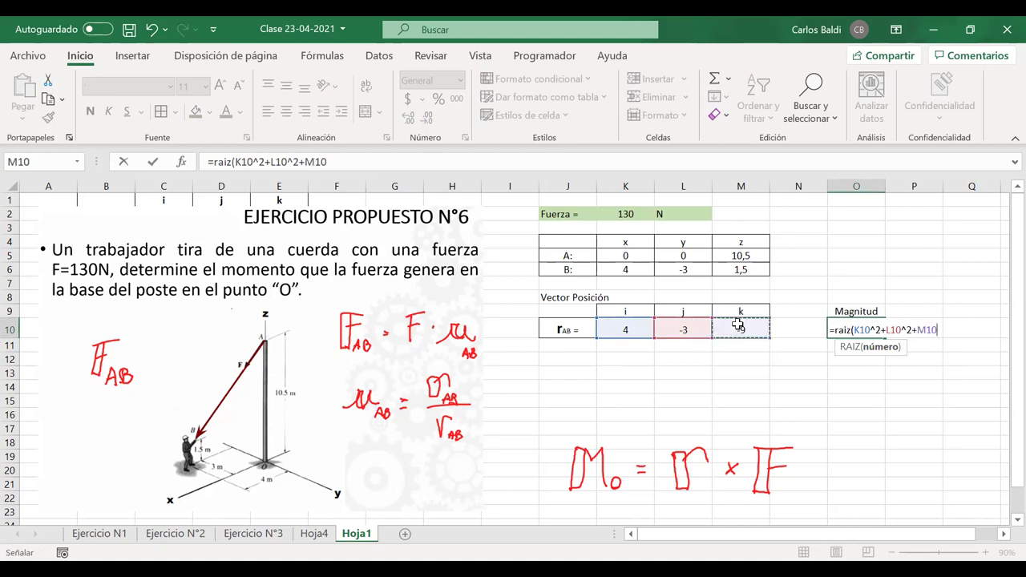
text(^2))
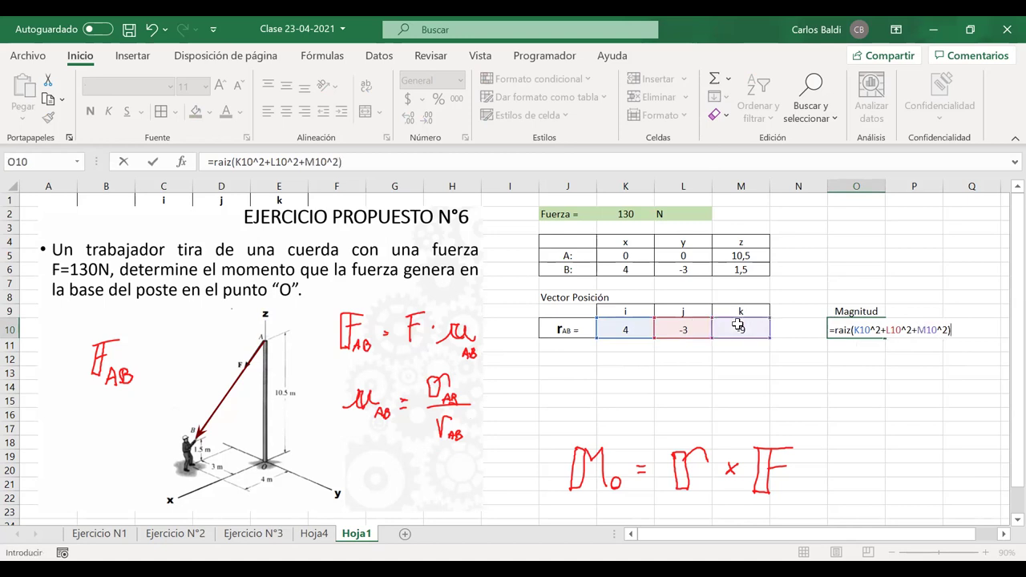
key(Return)
- Show the magnitude in O10 centred with three decimals, and add borders to cells O9 and O10
click(870, 329)
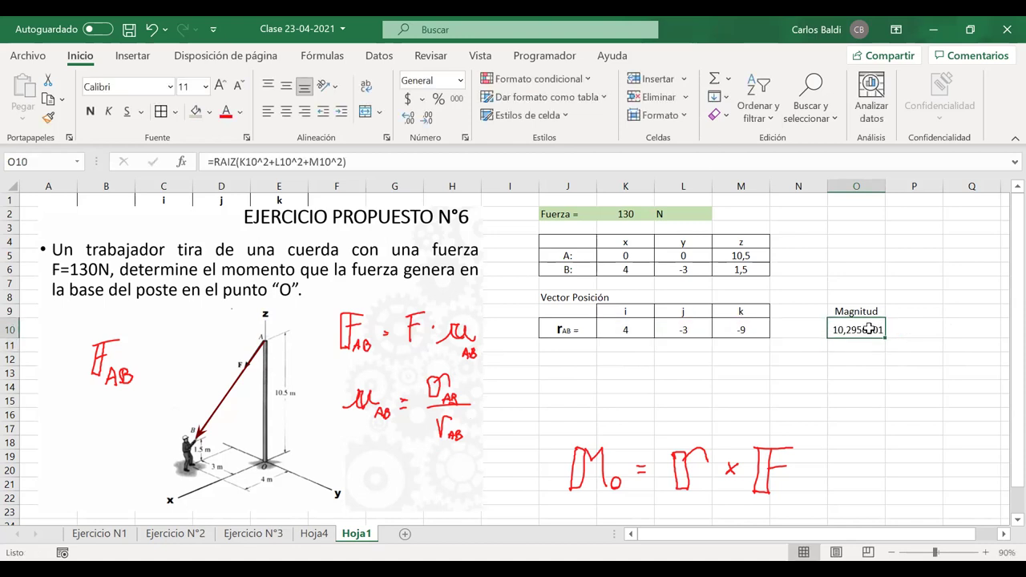
click(427, 118)
click(427, 118)
click(427, 118)
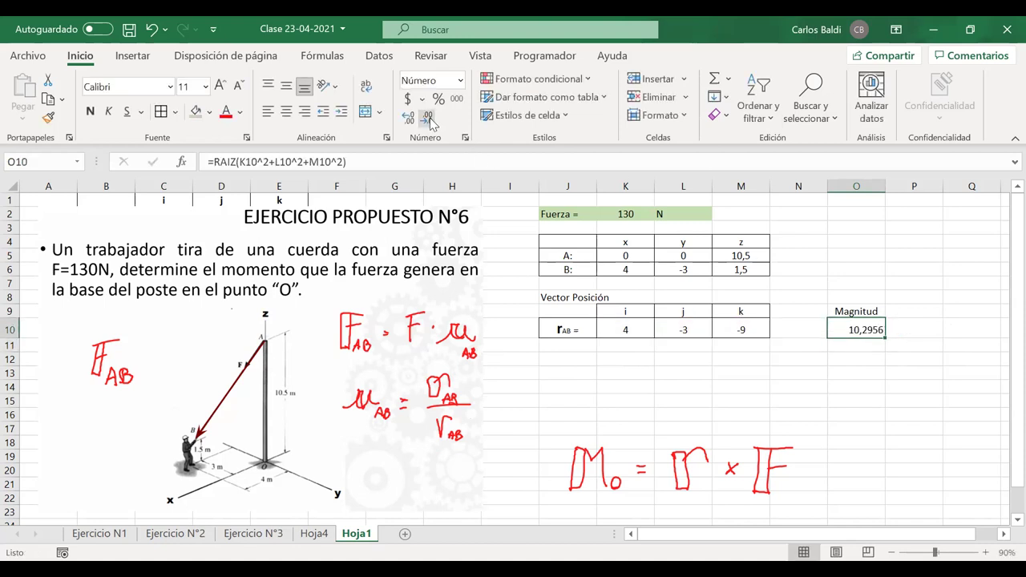
click(286, 111)
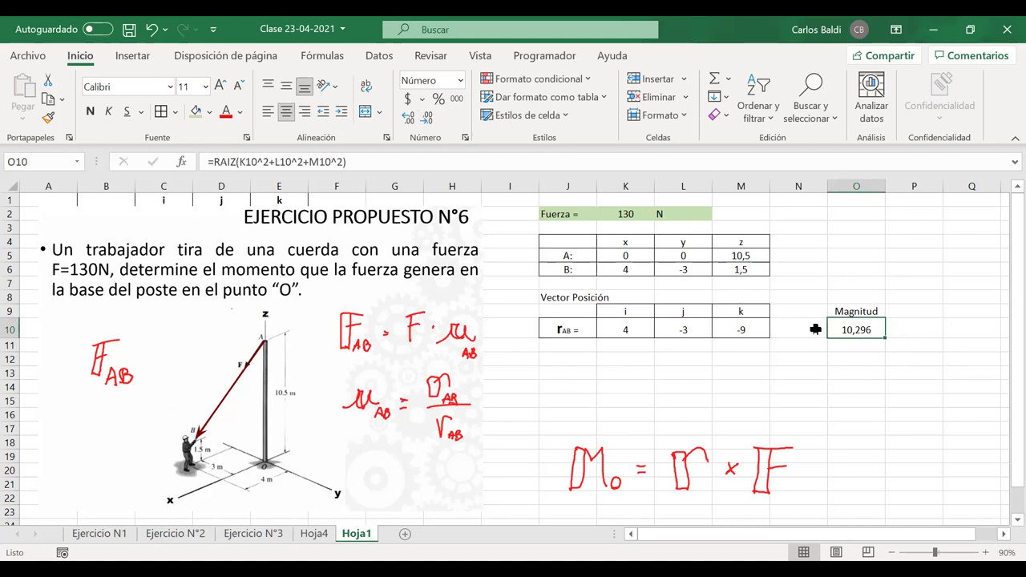
drag(855, 312, 855, 329)
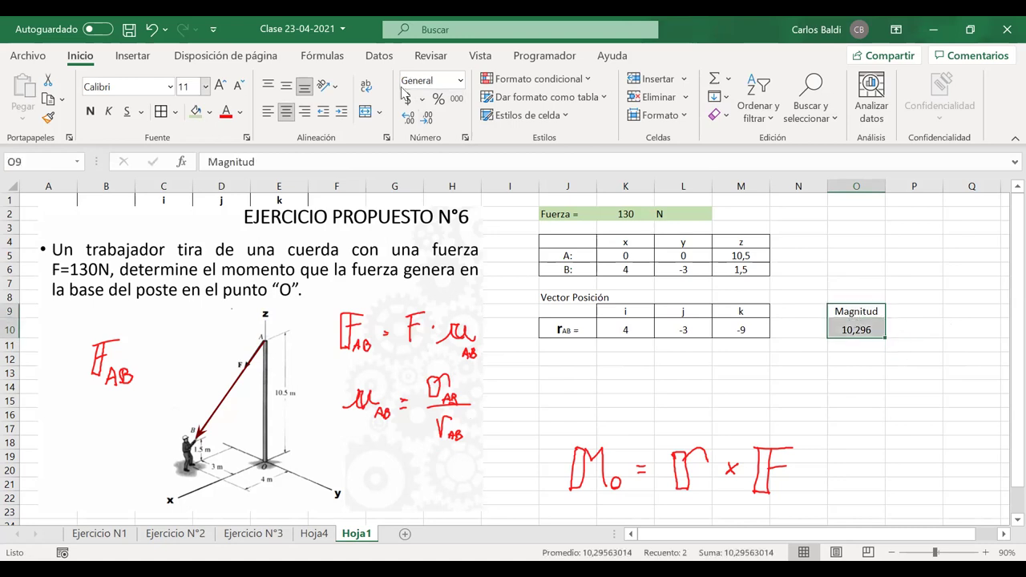
click(160, 112)
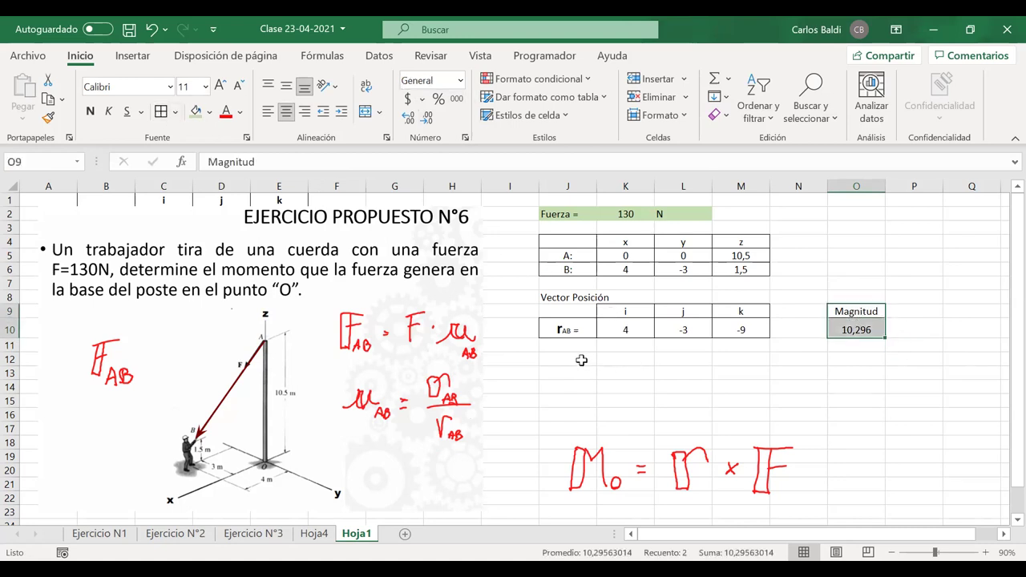
- Enter the unit vector label "u AB=" in J12 and reduce its AB to font size 9
click(583, 360)
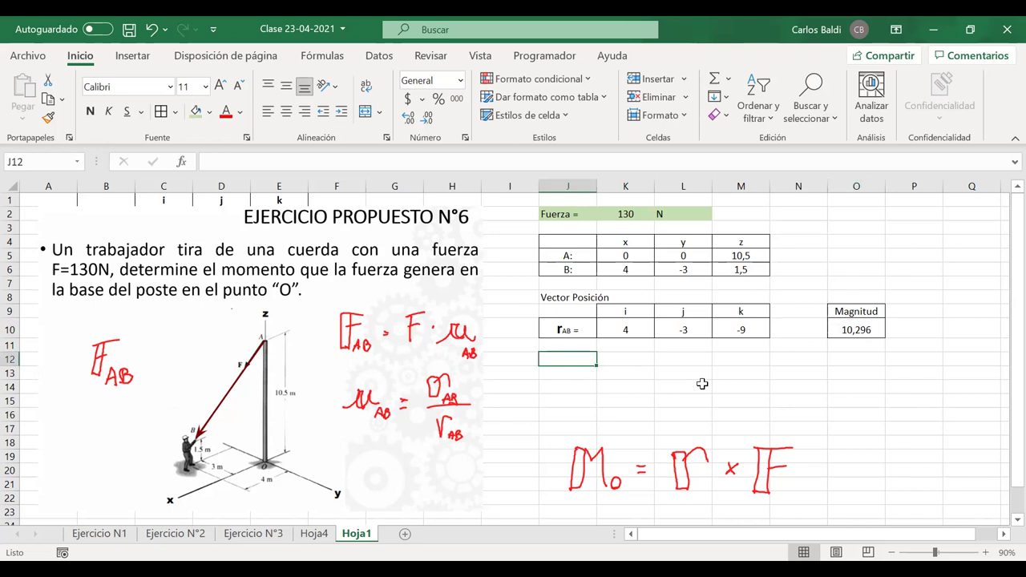
text(u)
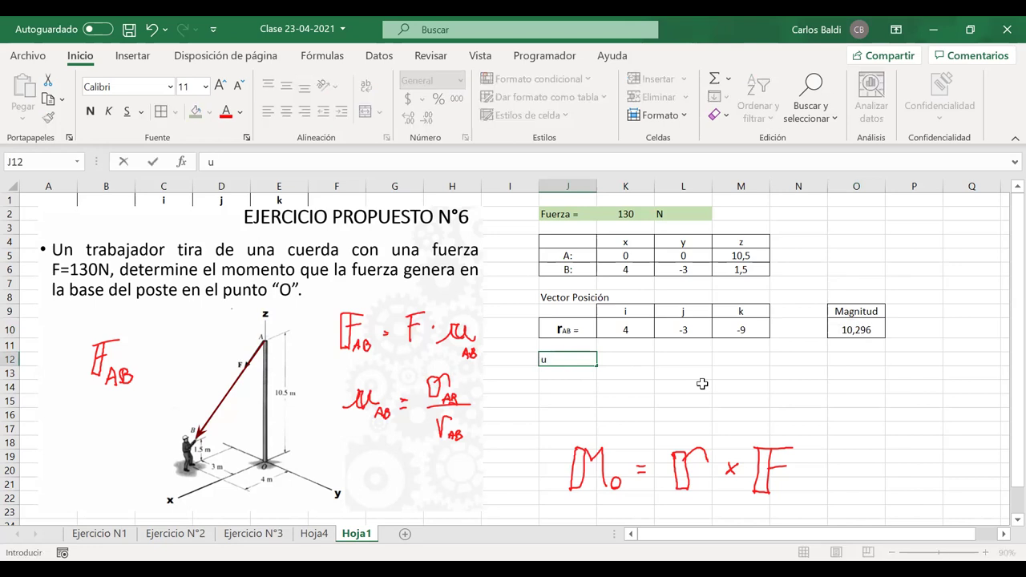
text( =)
click(553, 361)
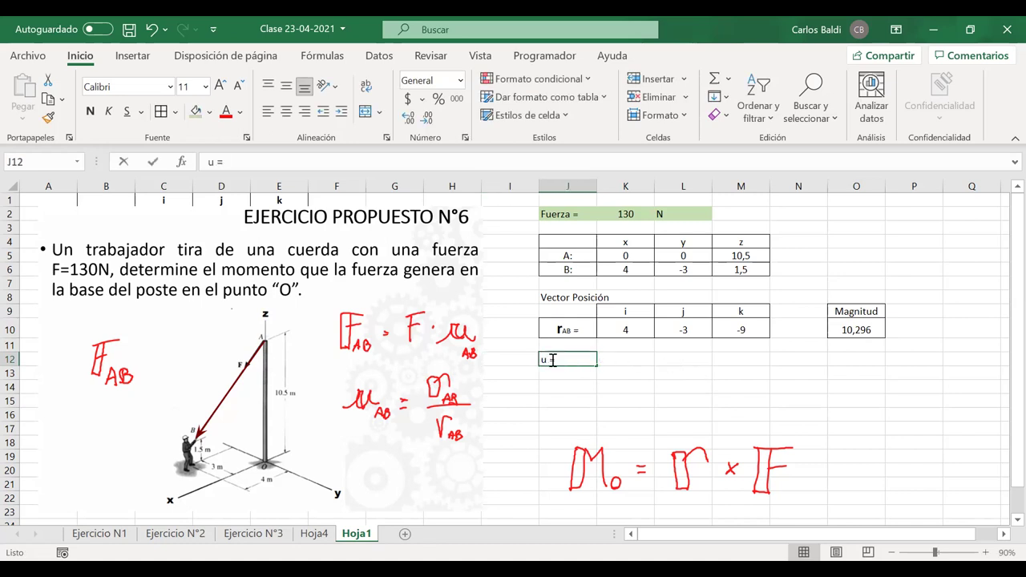
double_click(553, 360)
text(AB)
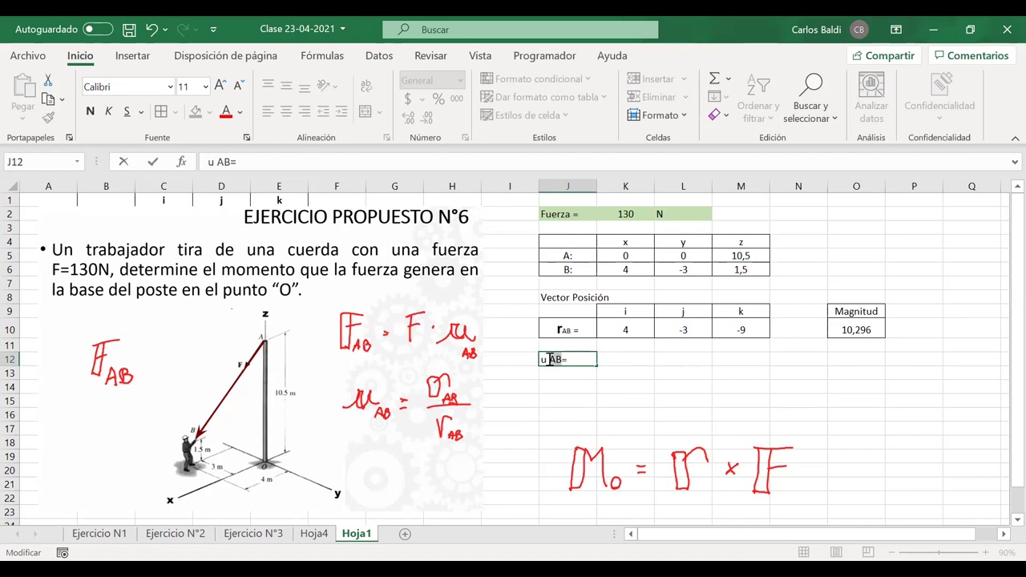
click(238, 86)
click(237, 87)
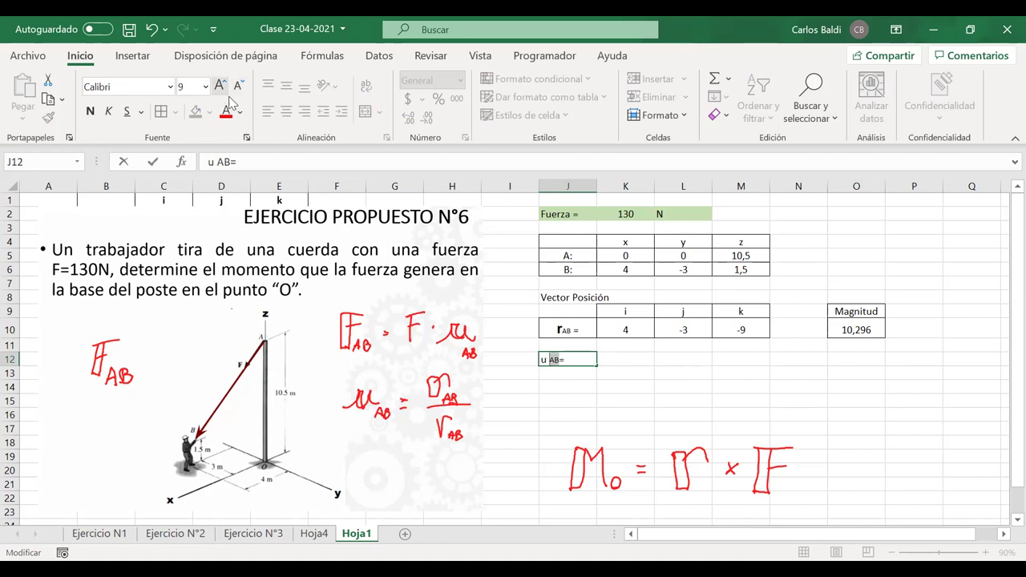
- Enlarge and bold the letter u in the J12 label, and make its equals sign bold
double_click(548, 359)
click(542, 360)
double_click(542, 360)
click(615, 333)
click(614, 334)
click(614, 333)
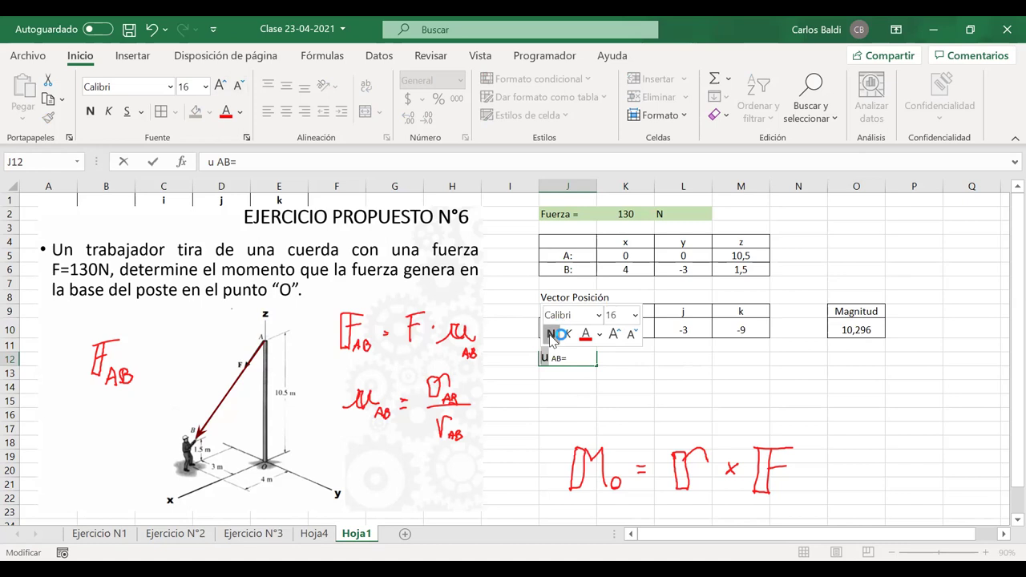
click(551, 334)
click(615, 333)
drag(576, 356, 562, 359)
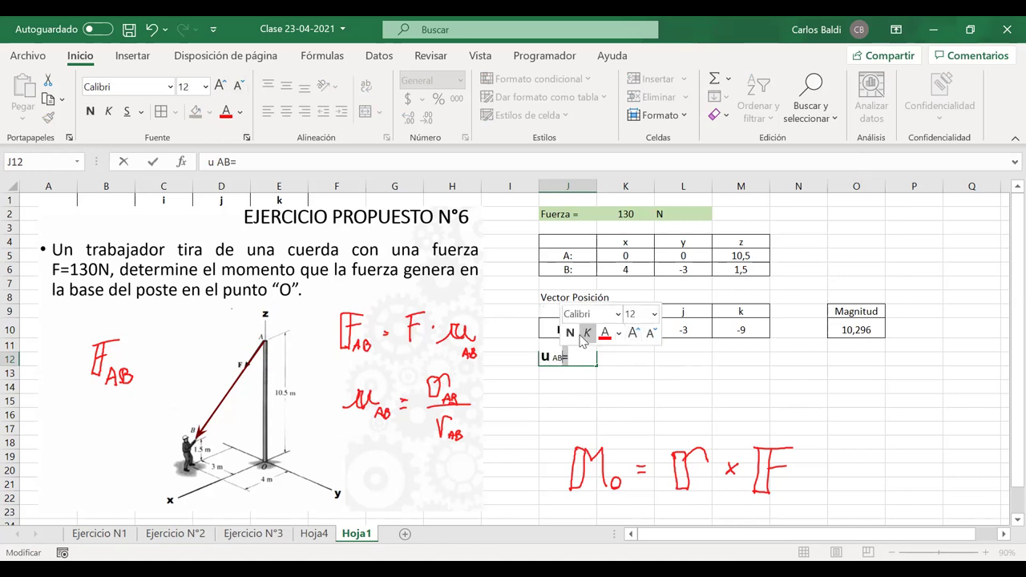
click(570, 333)
click(631, 362)
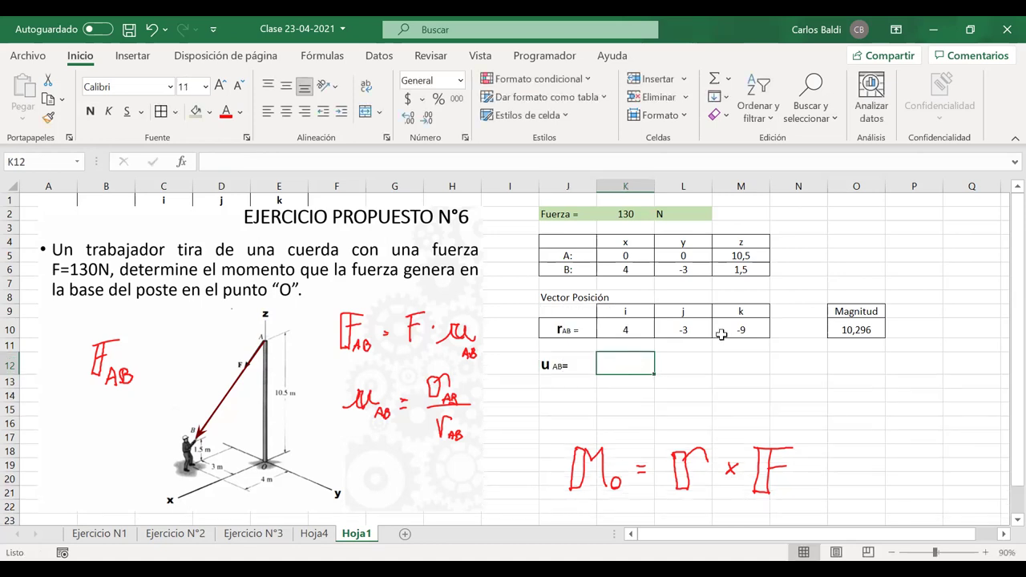
- Compare the magnitude formulas in O10 and G6, moving the exercise picture down off the cross product table and back up
drag(869, 312, 861, 323)
double_click(861, 323)
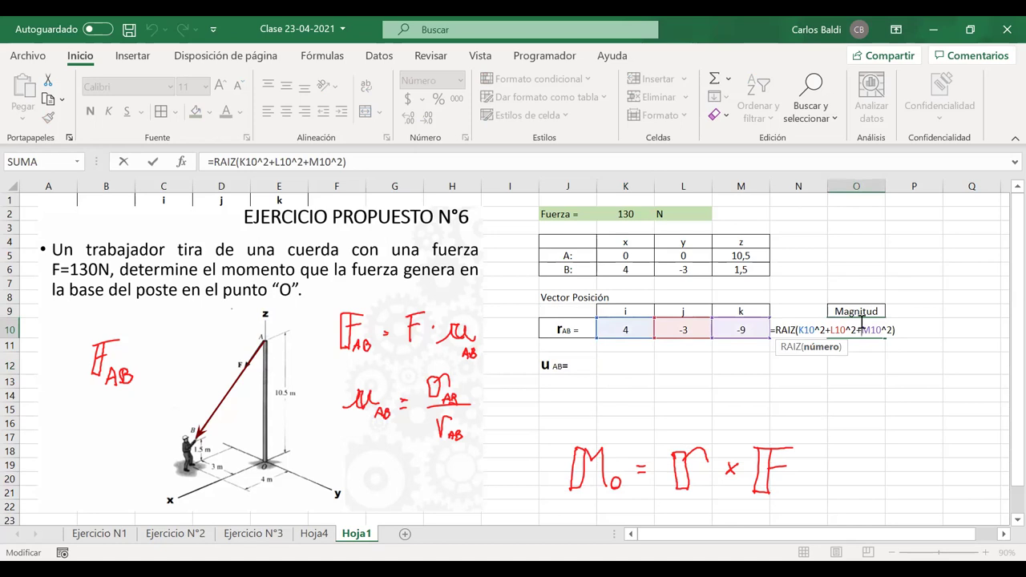
key(Return)
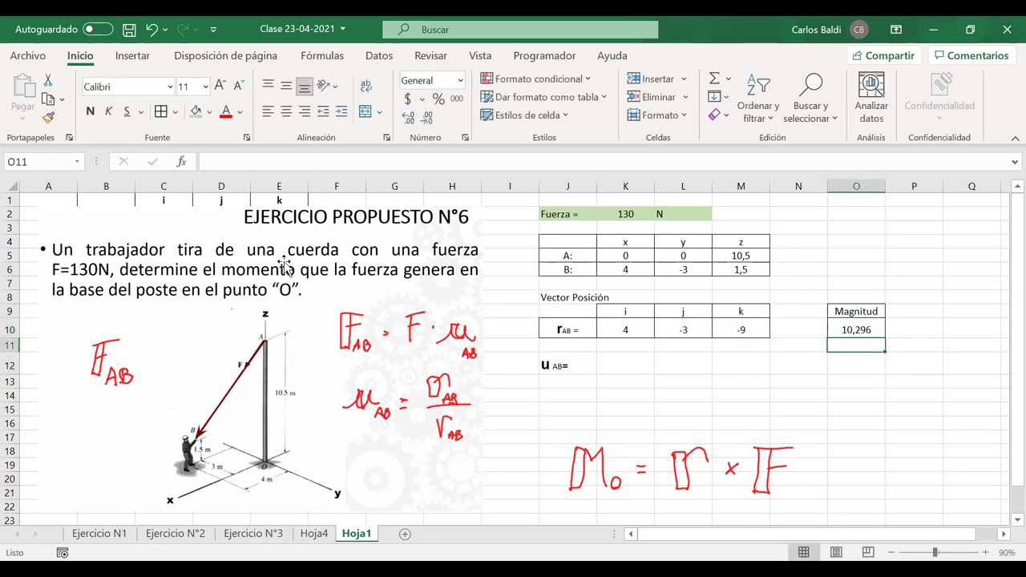
drag(298, 241, 299, 395)
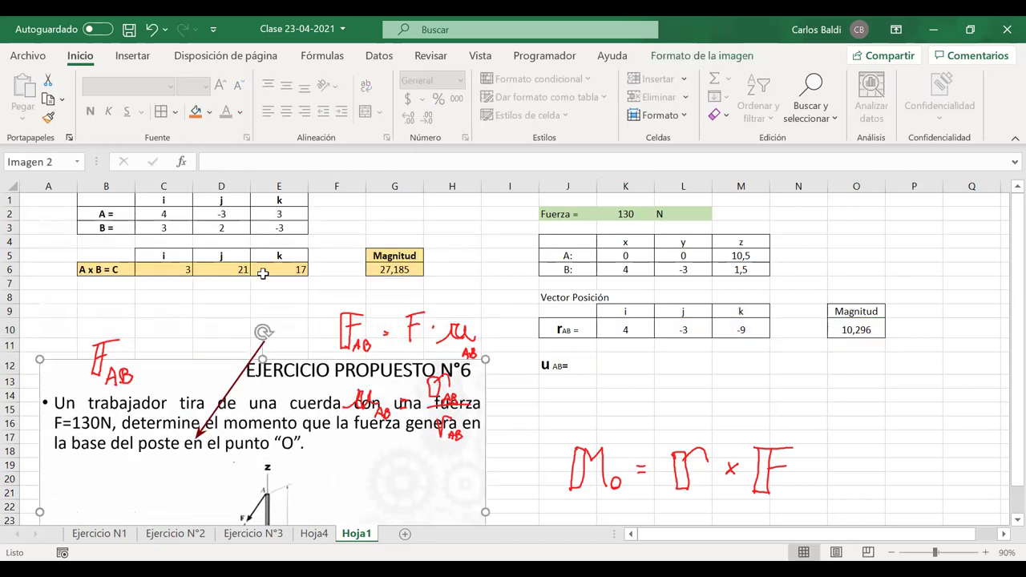
drag(281, 271, 132, 271)
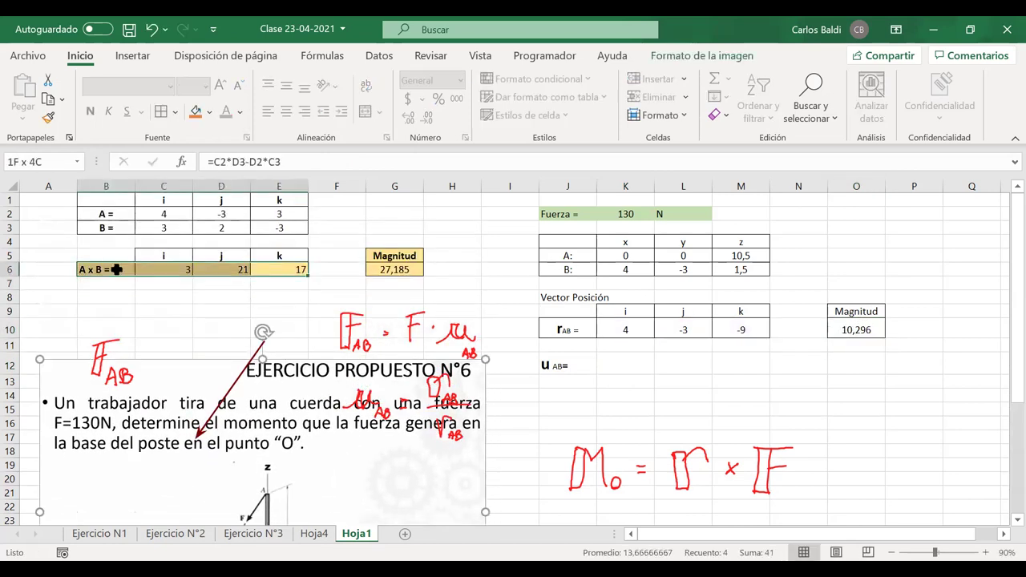
click(380, 272)
double_click(380, 273)
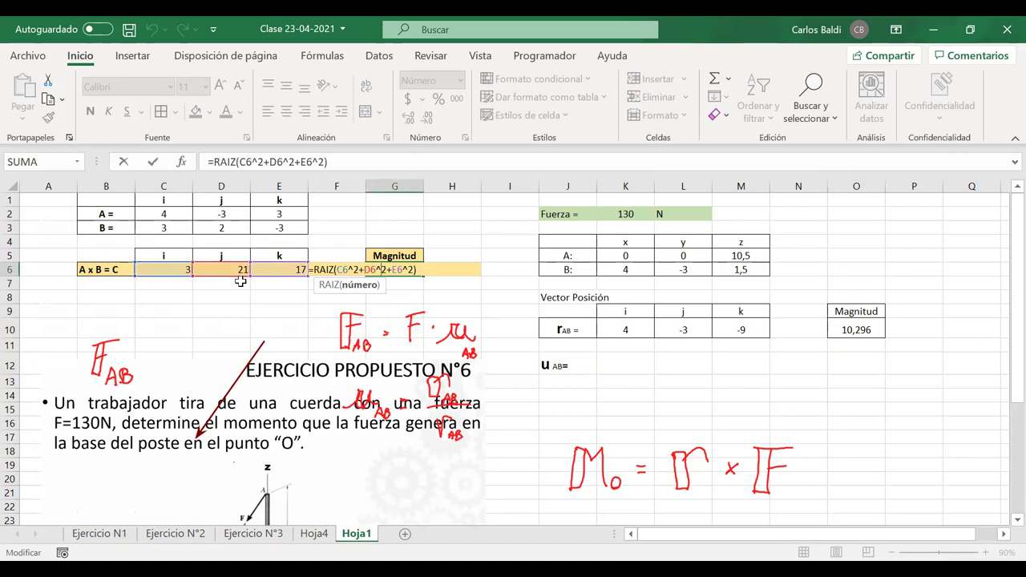
key(Return)
double_click(852, 332)
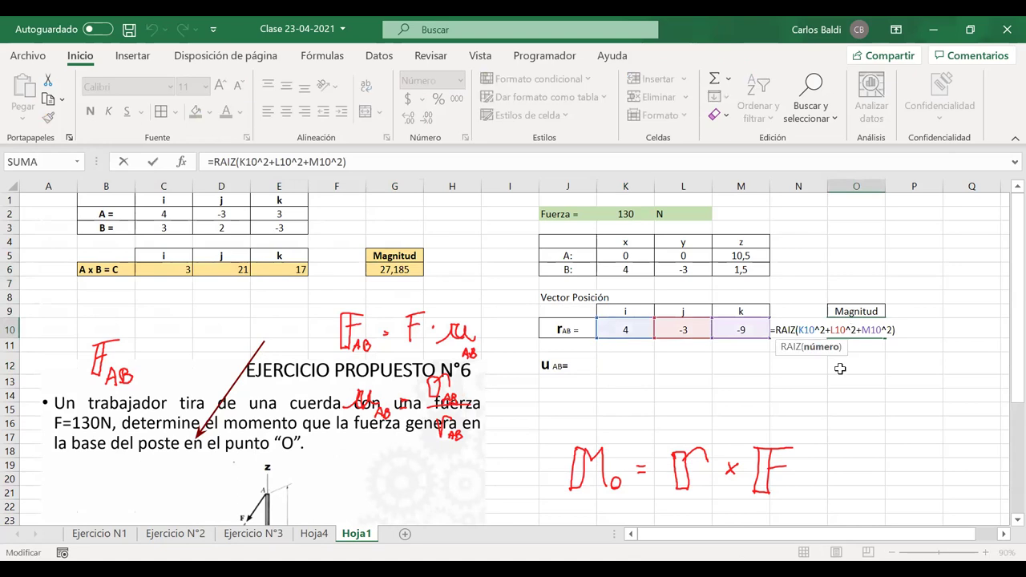
key(Return)
drag(64, 424, 67, 263)
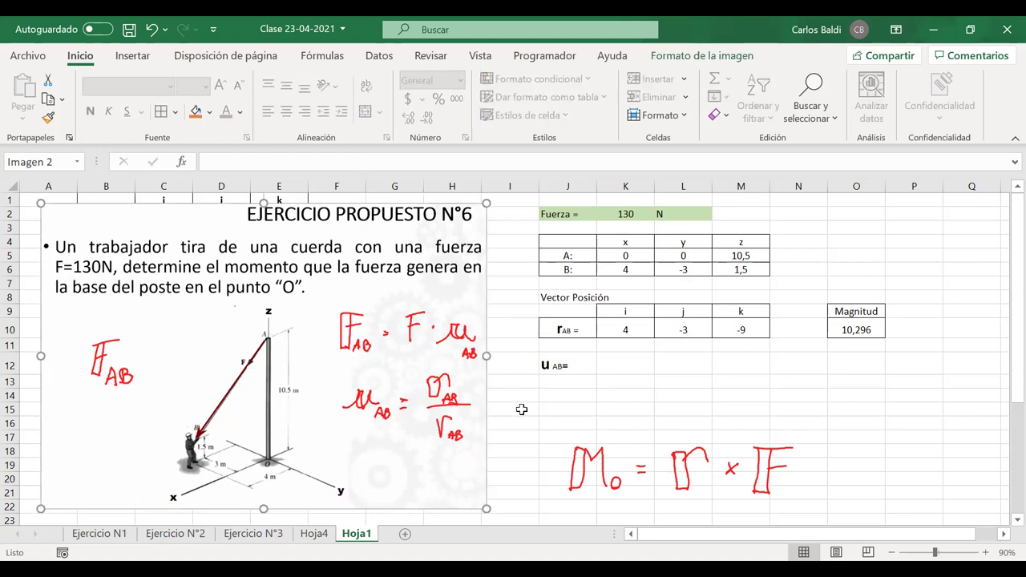
click(521, 409)
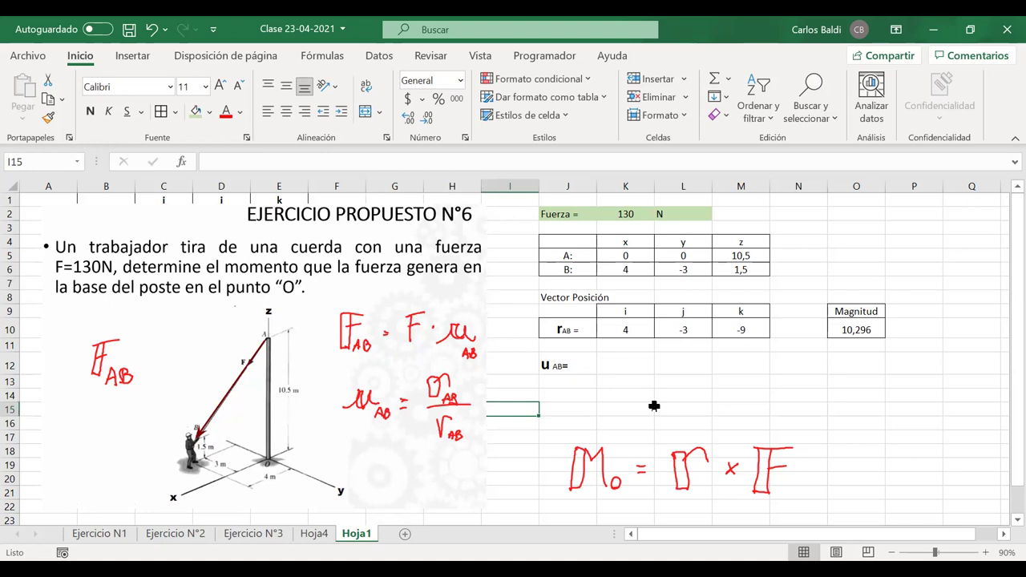
click(655, 407)
key(Home)
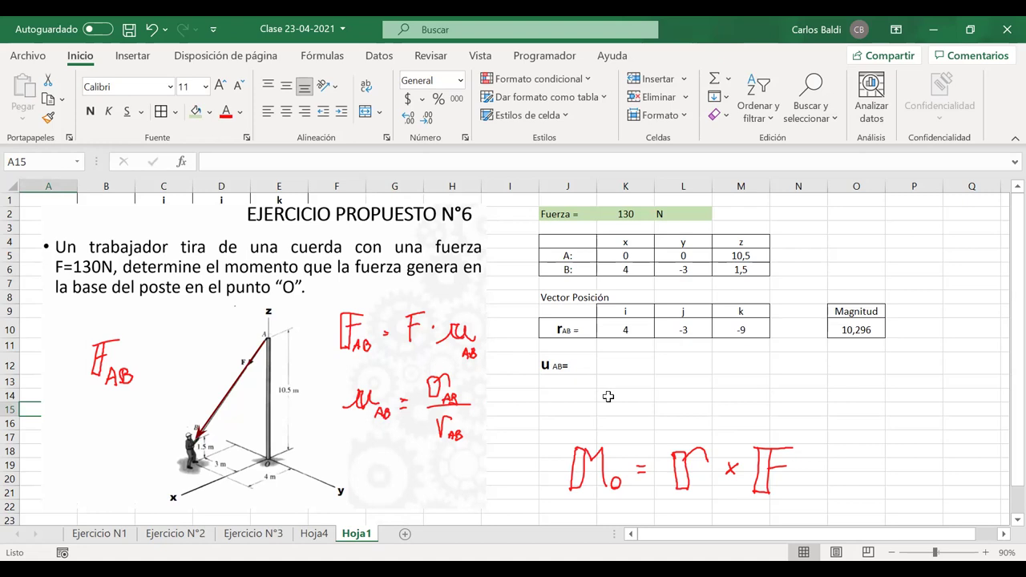
- Centre the "u AB=" label and move it down one row to J13
click(571, 367)
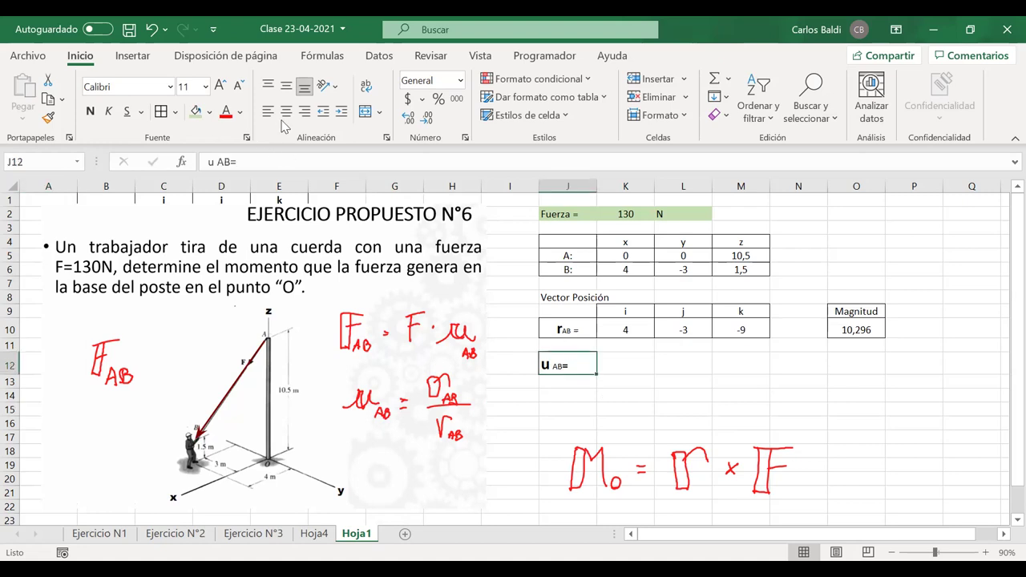
click(286, 112)
drag(728, 368, 566, 382)
click(559, 369)
- Copy the i, j and k headers from K9:M9 to K12:M12
drag(623, 312, 738, 312)
key(ctrl+c)
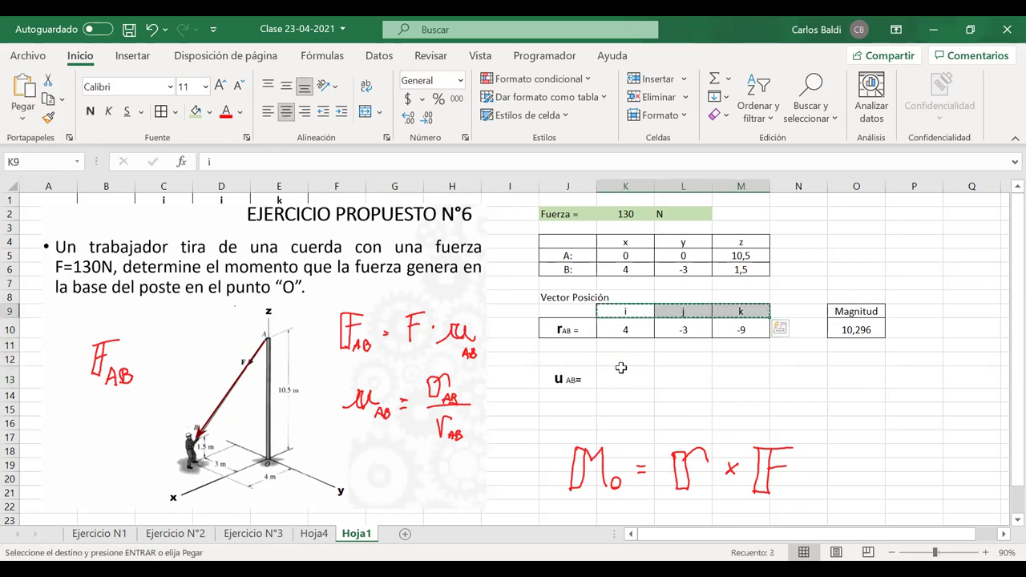
click(622, 365)
key(ctrl+v)
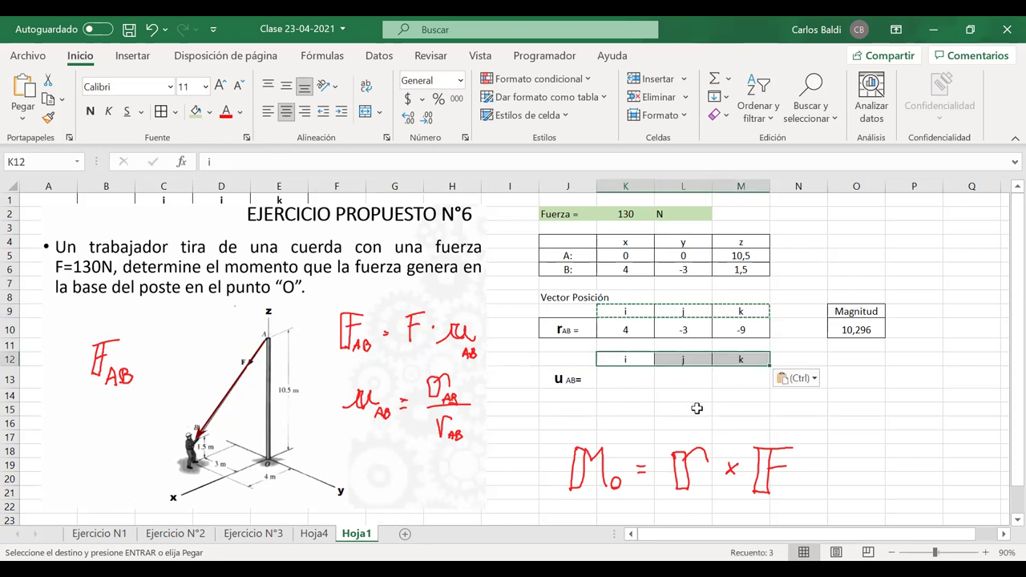
- Add borders to the headers in K12:M12 and the unit vector row J13:M13
drag(741, 382, 585, 381)
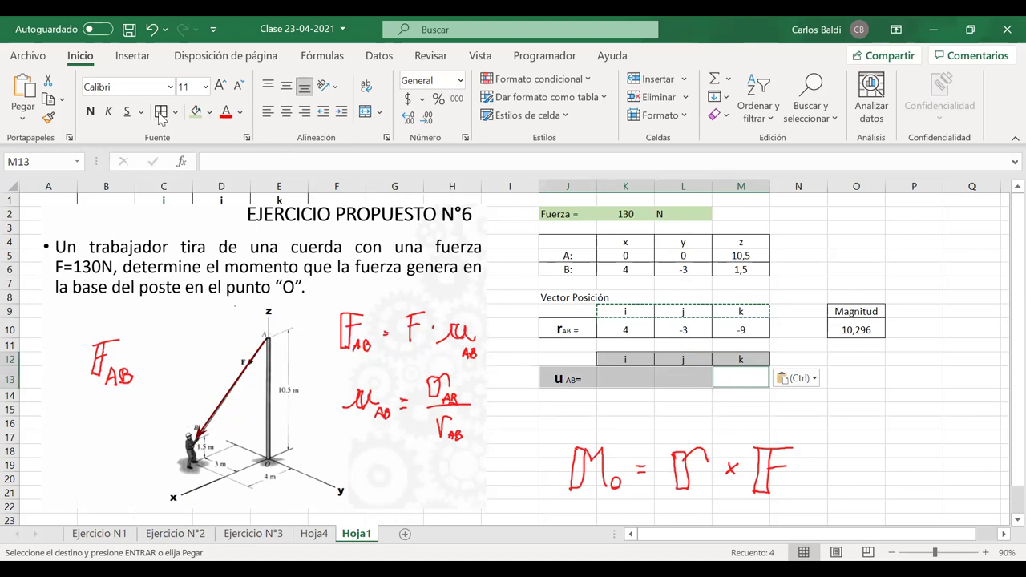
key(Escape)
click(673, 377)
click(604, 380)
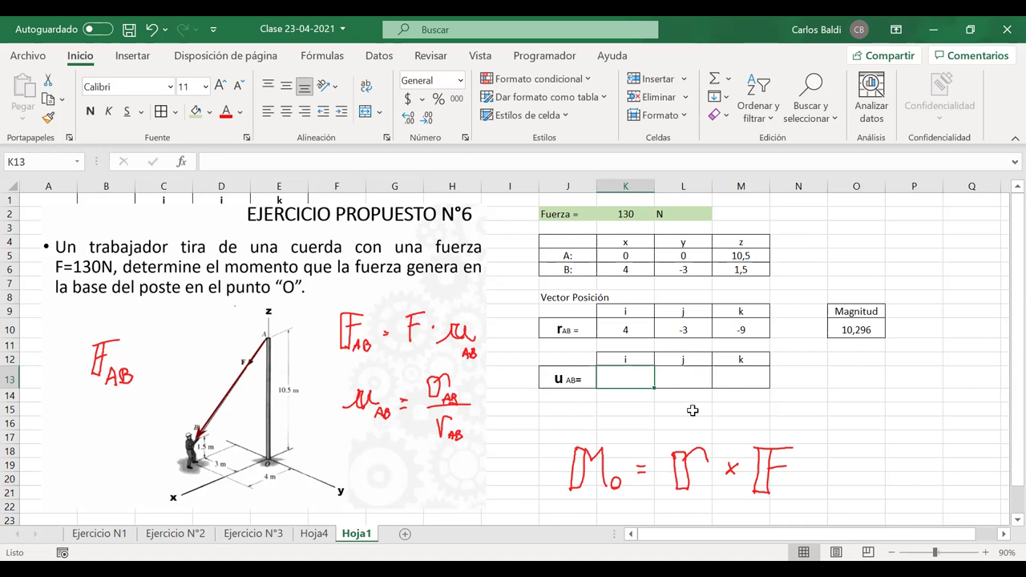
- Erase the handwritten moment equation and handwrite "u AB =" in black ink below the unit vector table
text(=)
key(BackSpace)
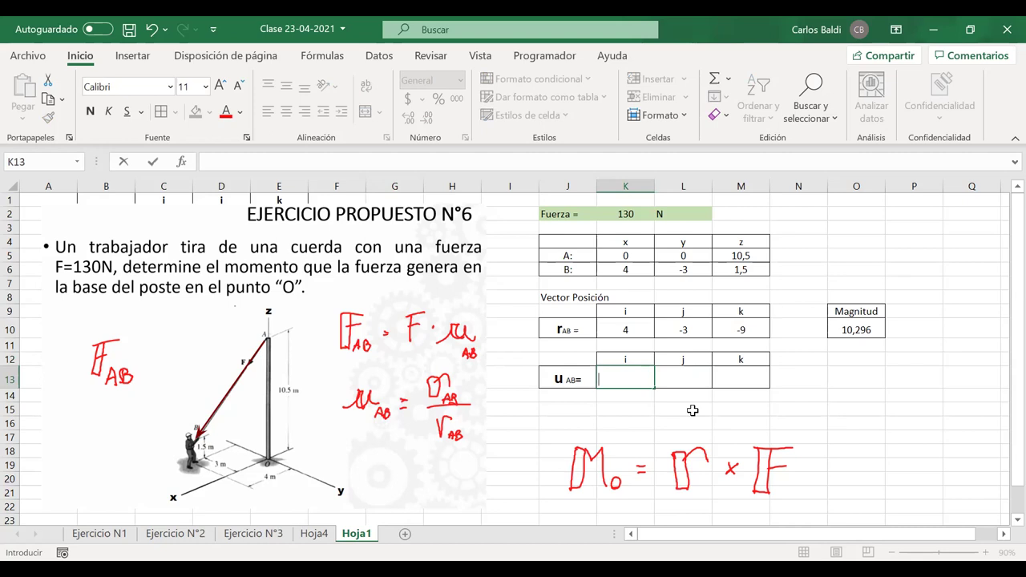
drag(588, 469, 756, 469)
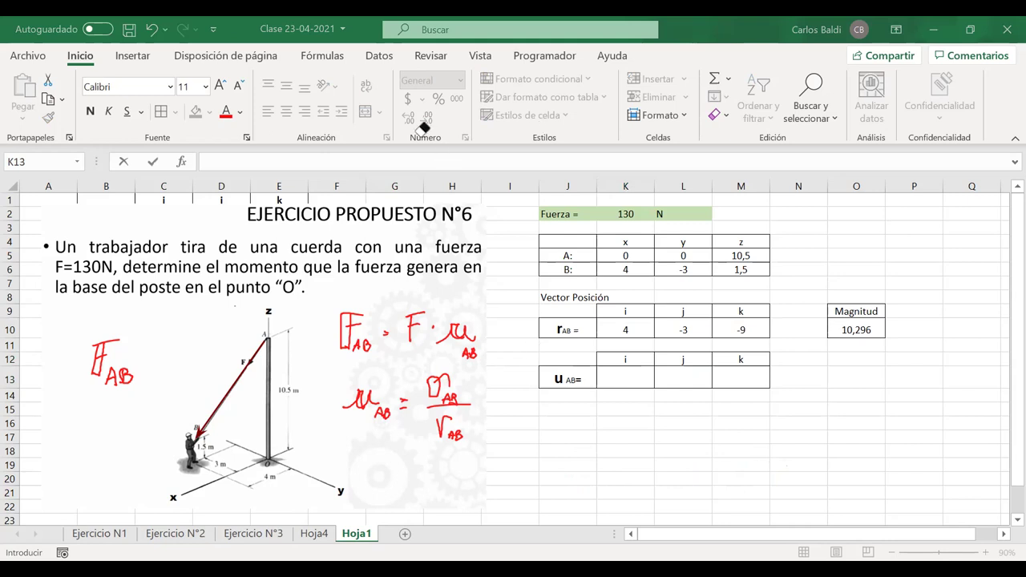
mouse_move(525, 465)
mouse_down()
mouse_move(562, 441)
mouse_move(579, 457)
mouse_move(556, 462)
mouse_move(584, 481)
mouse_move(607, 448)
mouse_up()
drag(597, 454, 607, 453)
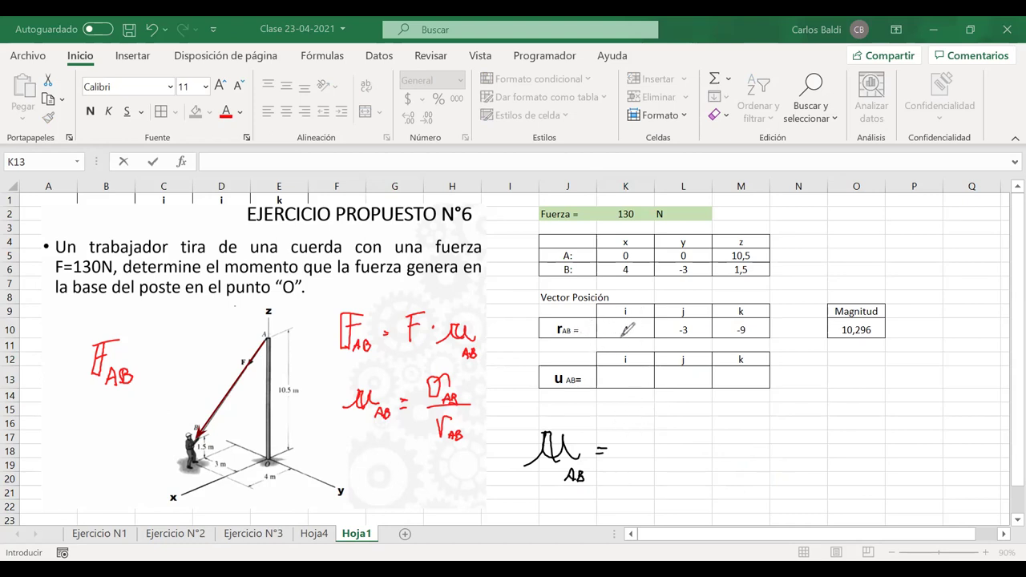
- Handwrite i, j and k beside the position vector components and add 4/10,29 i as the unit vector's first term
mouse_move(640, 324)
mouse_down()
mouse_move(697, 345)
mouse_move(704, 321)
mouse_move(764, 334)
mouse_up()
drag(754, 321, 763, 318)
mouse_move(640, 418)
mouse_down()
mouse_move(662, 450)
mouse_move(628, 487)
mouse_move(641, 475)
mouse_move(649, 489)
mouse_move(671, 487)
mouse_up()
click(650, 430)
mouse_move(678, 446)
mouse_down()
mouse_move(689, 429)
mouse_move(684, 439)
mouse_up()
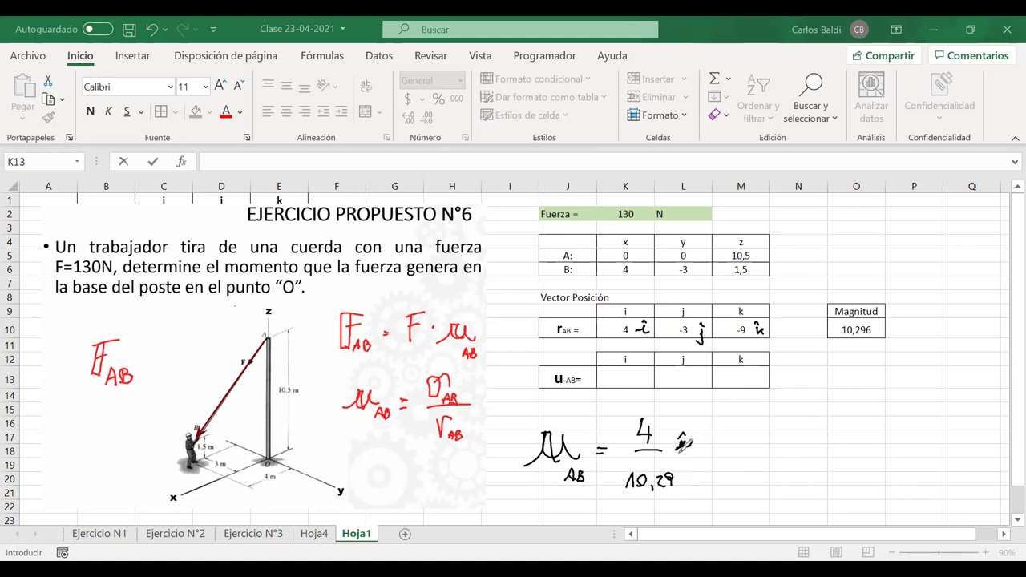
- Handwrite the terms −3/10,29 j and −9/10,29 k, and erase the i, j, k marks beside the position vector components
mouse_move(715, 446)
mouse_down()
mouse_move(761, 437)
mouse_move(783, 453)
mouse_move(751, 486)
mouse_move(762, 474)
mouse_move(790, 486)
mouse_up()
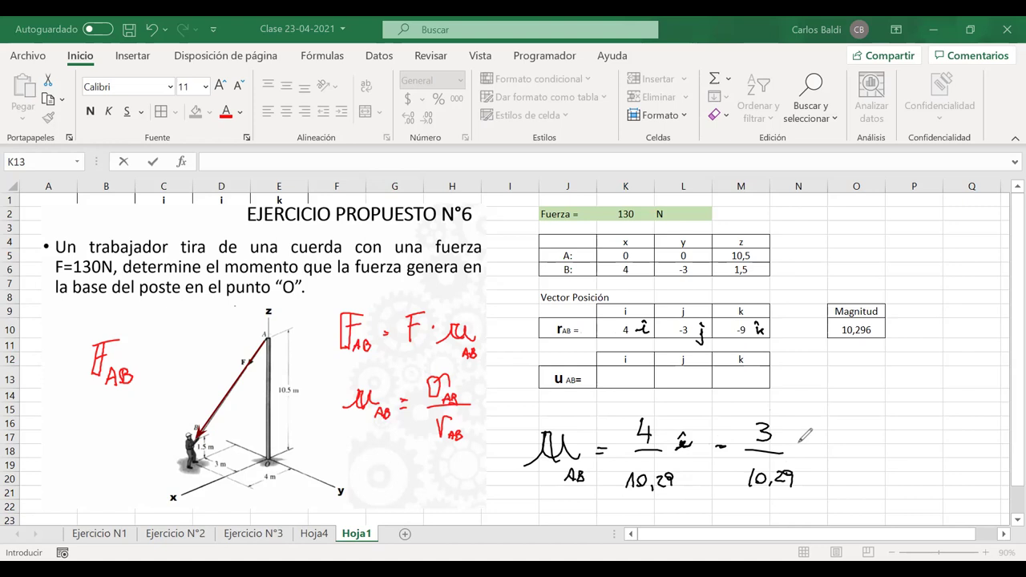
drag(804, 438, 799, 459)
mouse_move(799, 434)
mouse_down()
mouse_move(846, 446)
mouse_move(883, 431)
mouse_move(880, 446)
mouse_move(860, 453)
mouse_move(871, 486)
mouse_move(886, 473)
mouse_move(887, 488)
mouse_move(906, 483)
mouse_up()
mouse_move(920, 432)
mouse_down()
mouse_move(928, 448)
mouse_move(919, 437)
mouse_up()
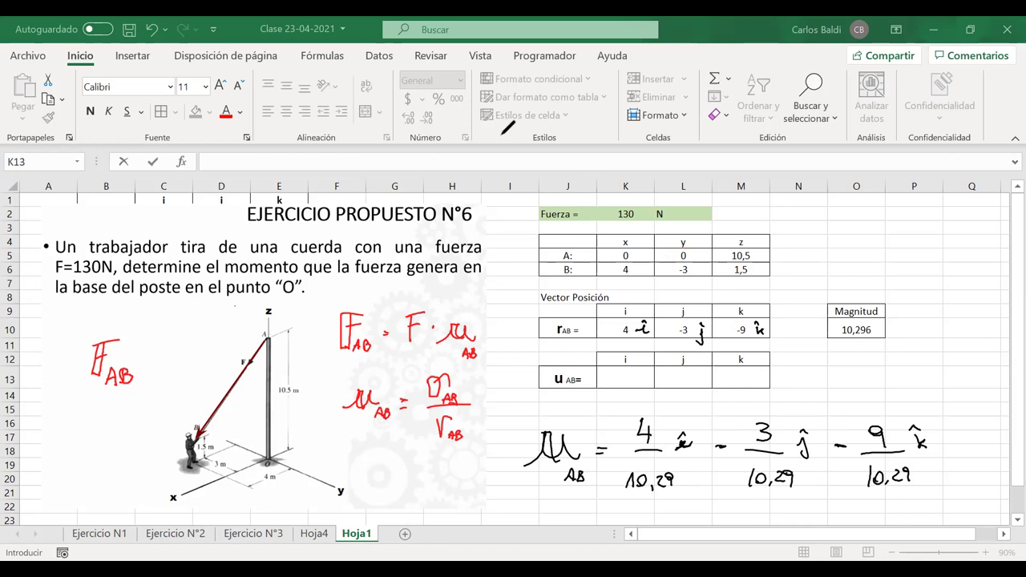
drag(638, 328, 757, 324)
- Try the formula =4/10,29 in K13 for the unit vector's i component, and clear the cell
double_click(640, 381)
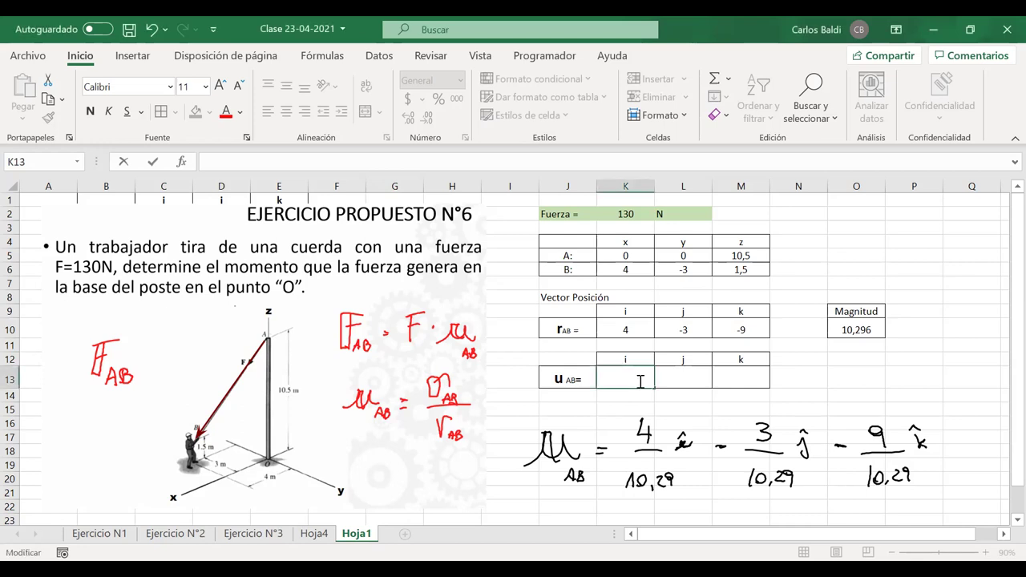
text(=)
text(4)
text(/10)
key(BackSpace)
text(0)
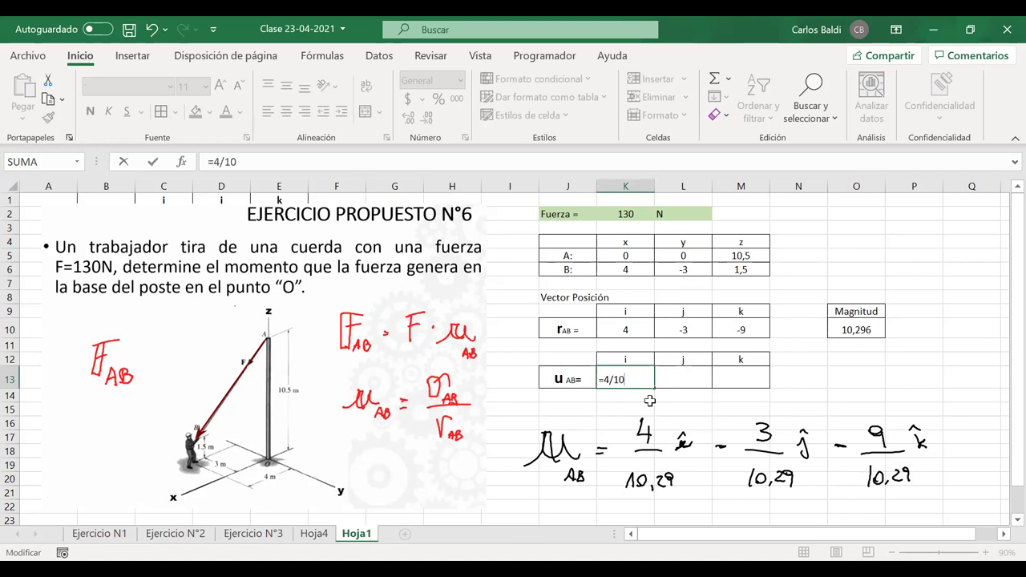
text(,29)
key(Return)
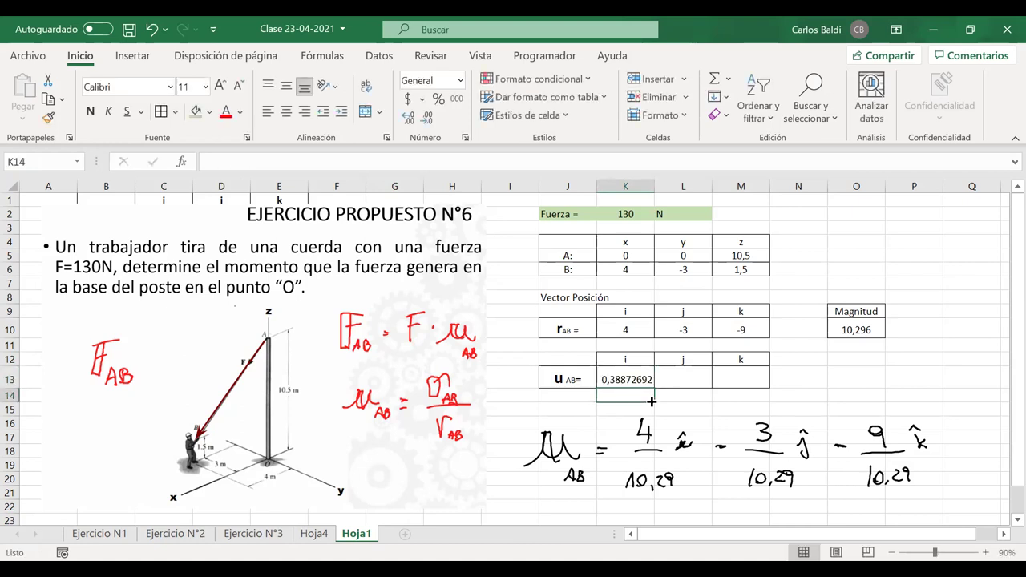
click(623, 379)
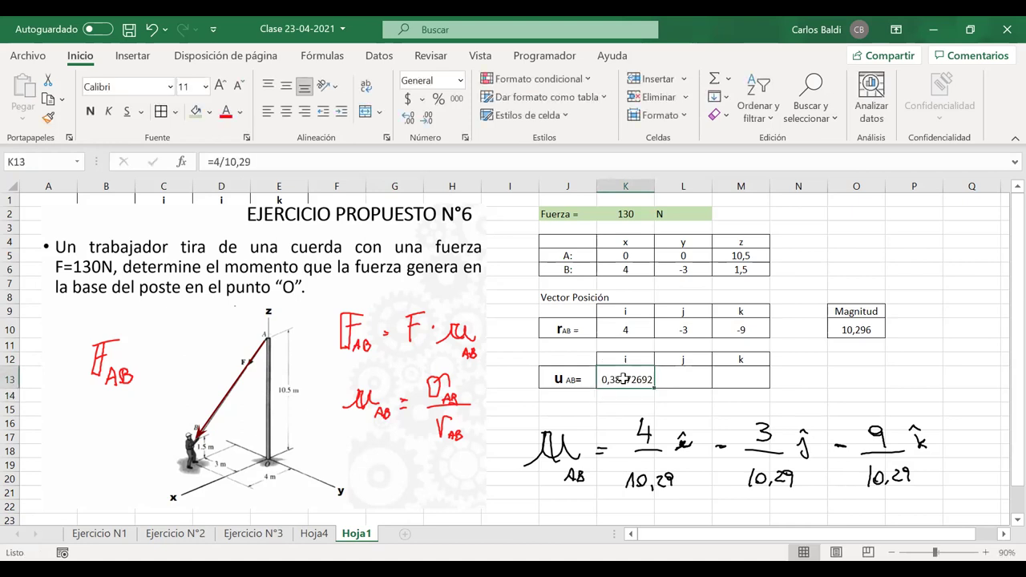
click(852, 324)
click(627, 377)
key(Delete)
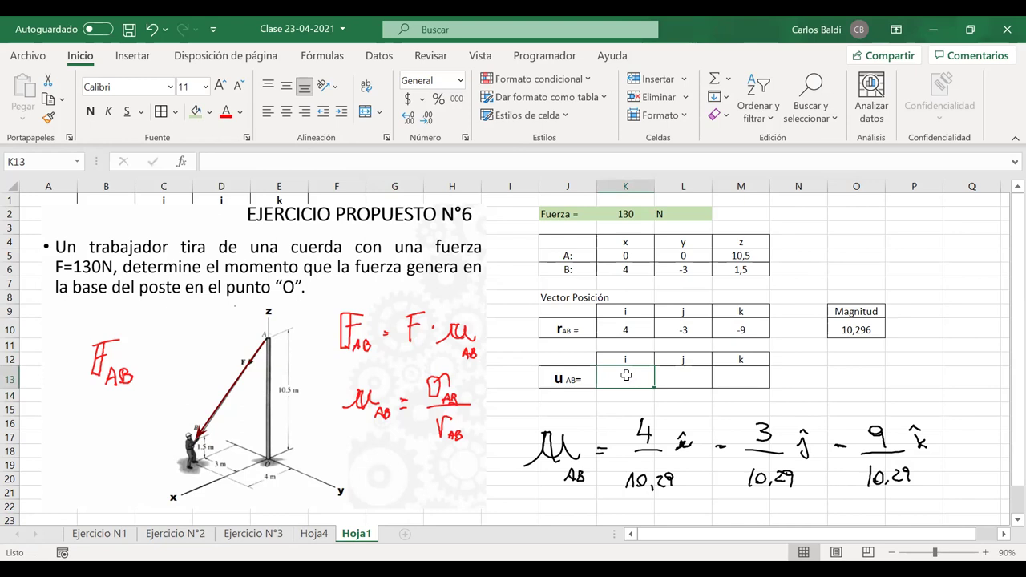
- Compute the unit vector's i component in K13 with the formula =K10/O10
text(=)
click(629, 331)
text(/)
click(858, 327)
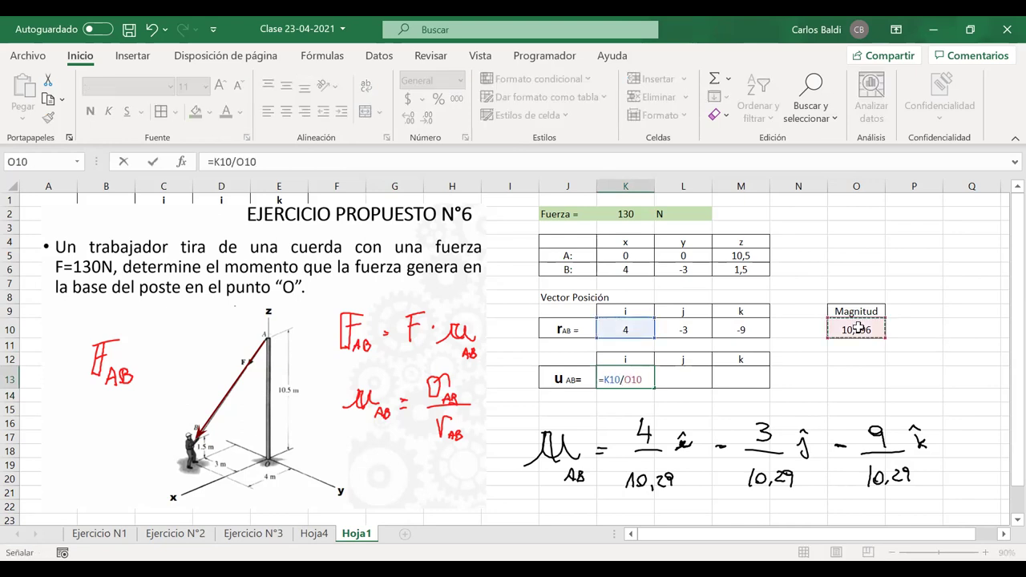
key(Return)
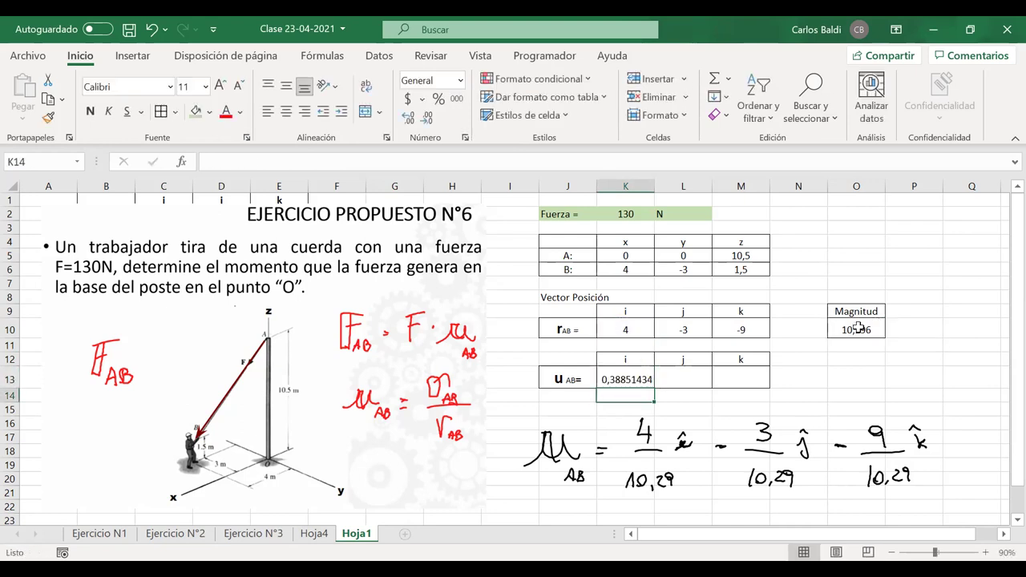
- Compute the unit vector's j component in L13 with the formula =L10/O10
click(688, 382)
text(=)
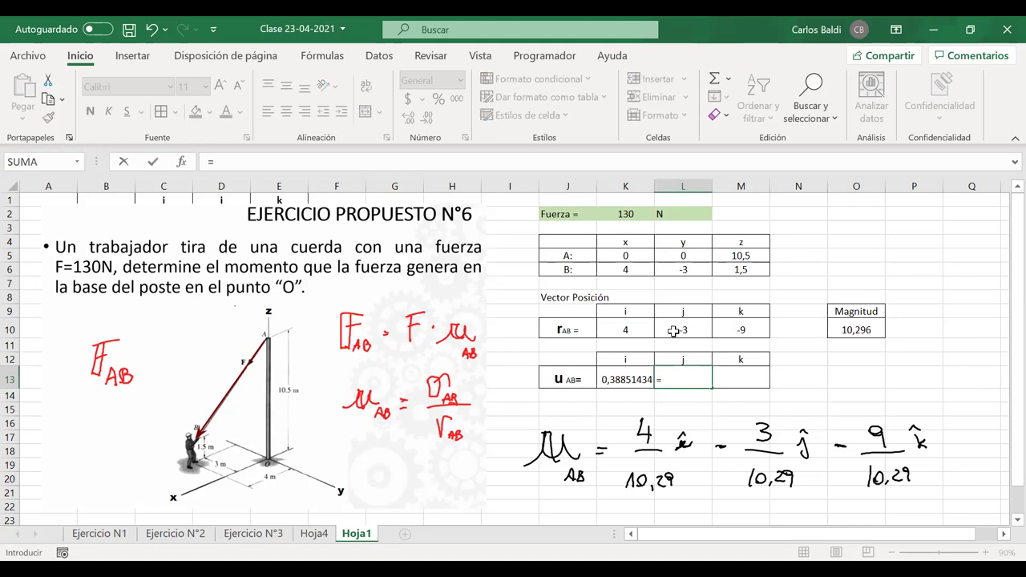
click(673, 331)
text(-)
click(856, 329)
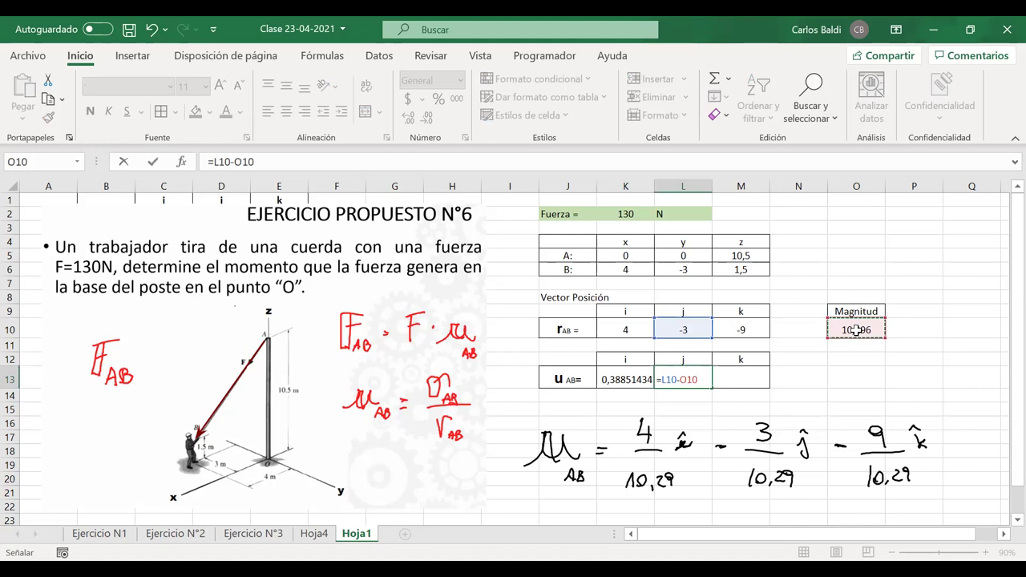
click(678, 382)
key(BackSpace)
text(/)
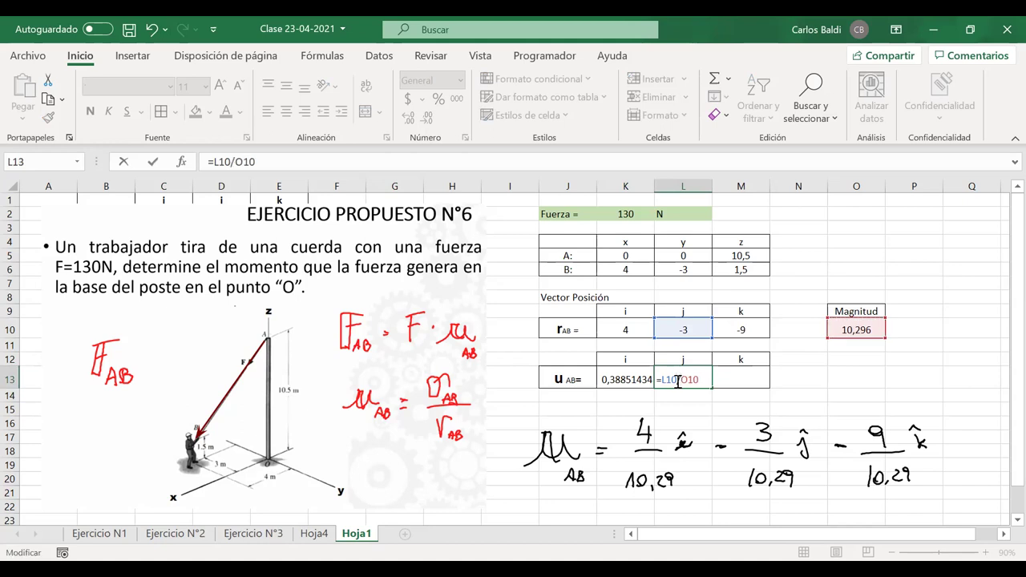
key(Return)
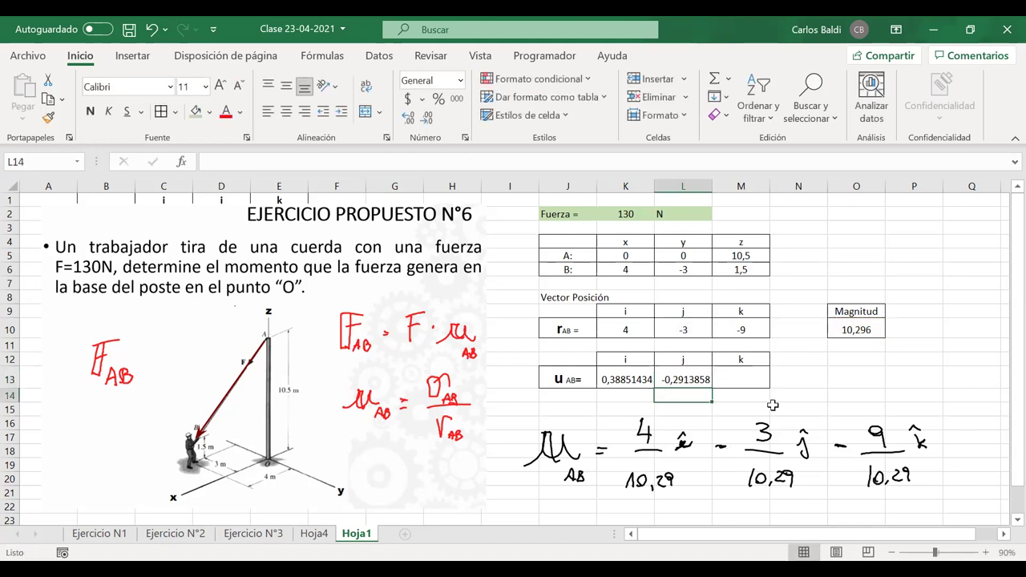
- Compute the unit vector's k component in M13 with the formula =M10/O10
click(741, 379)
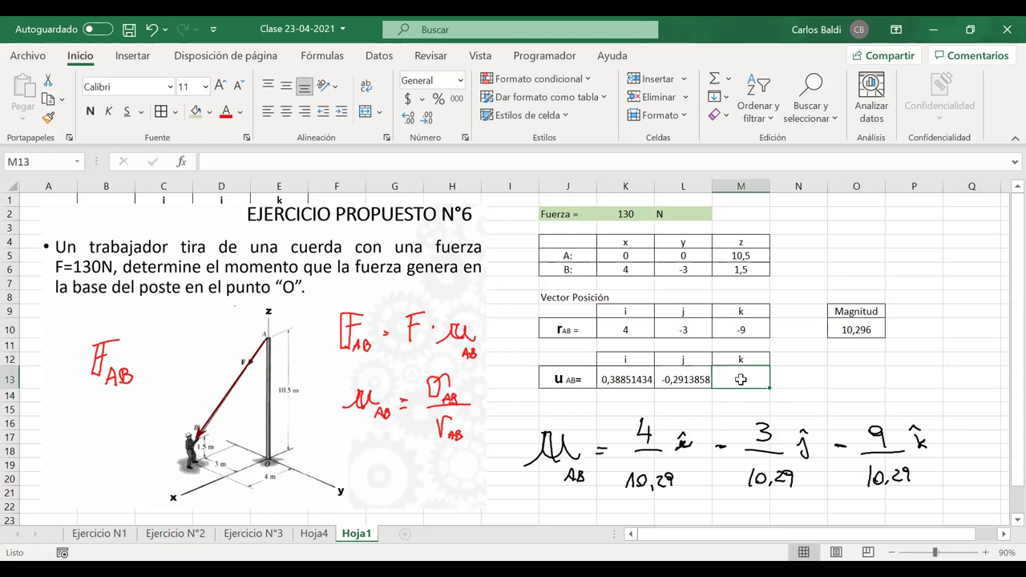
text(=)
click(740, 328)
text(/)
click(856, 329)
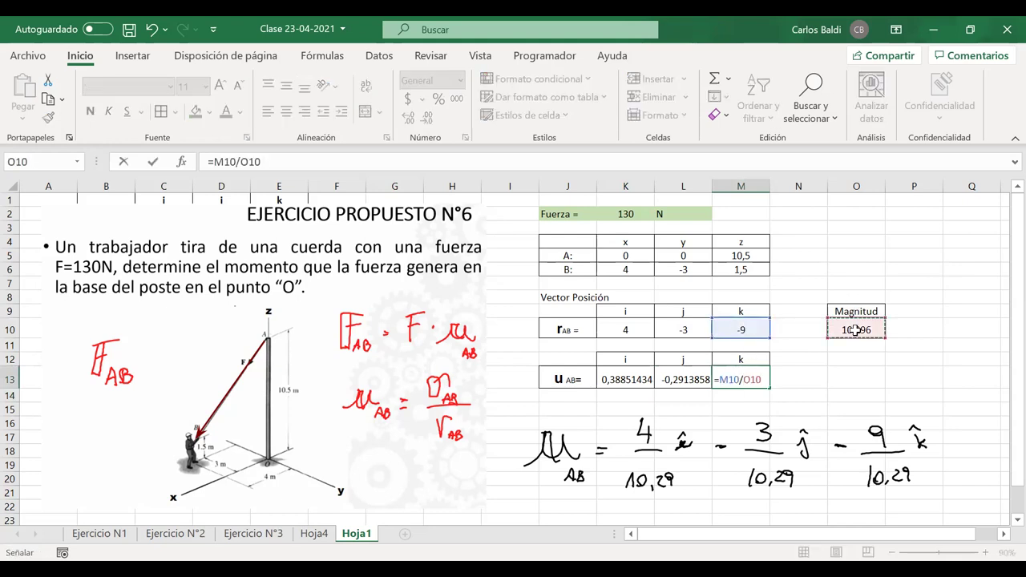
key(Return)
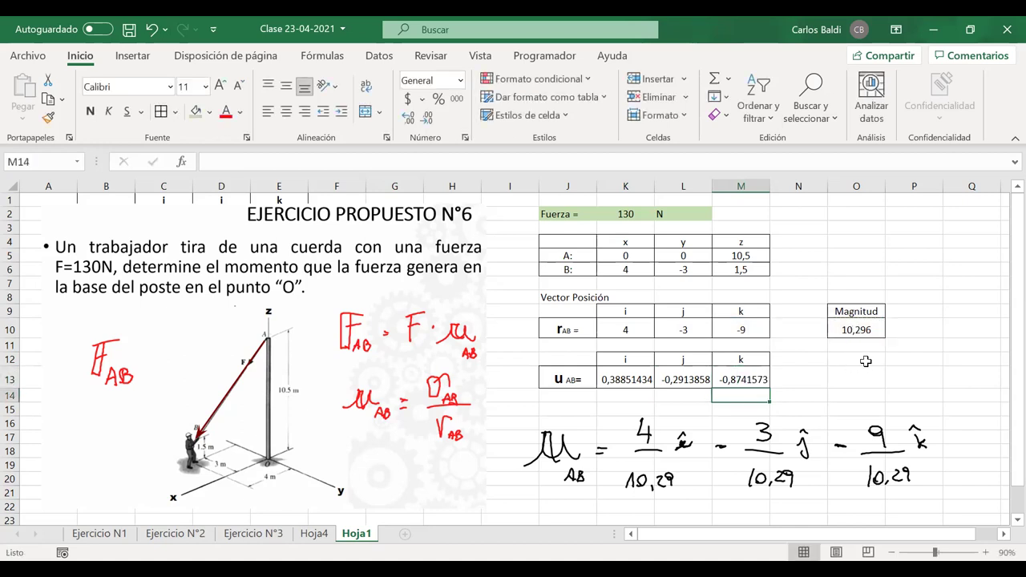
- Copy the magnitude formula from O10 to O13 and check that it references the unit vector components in K13:M13
click(856, 323)
key(ctrl+c)
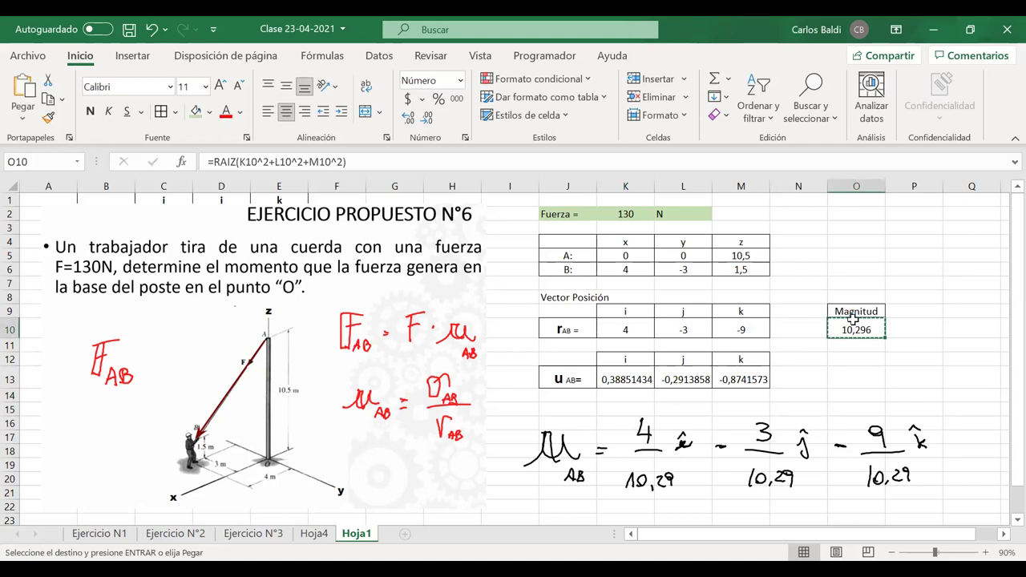
click(853, 378)
key(ctrl+v)
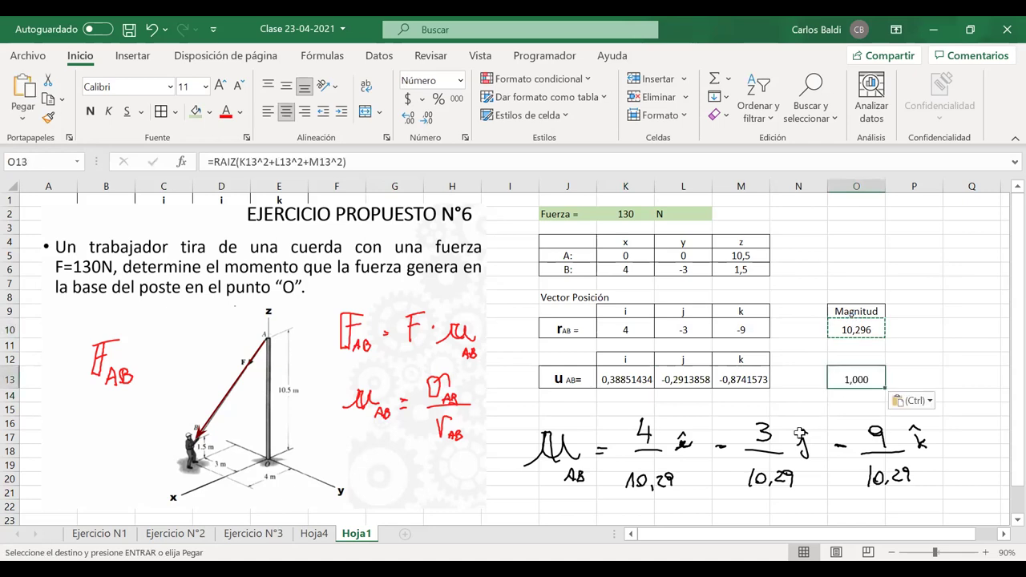
double_click(881, 380)
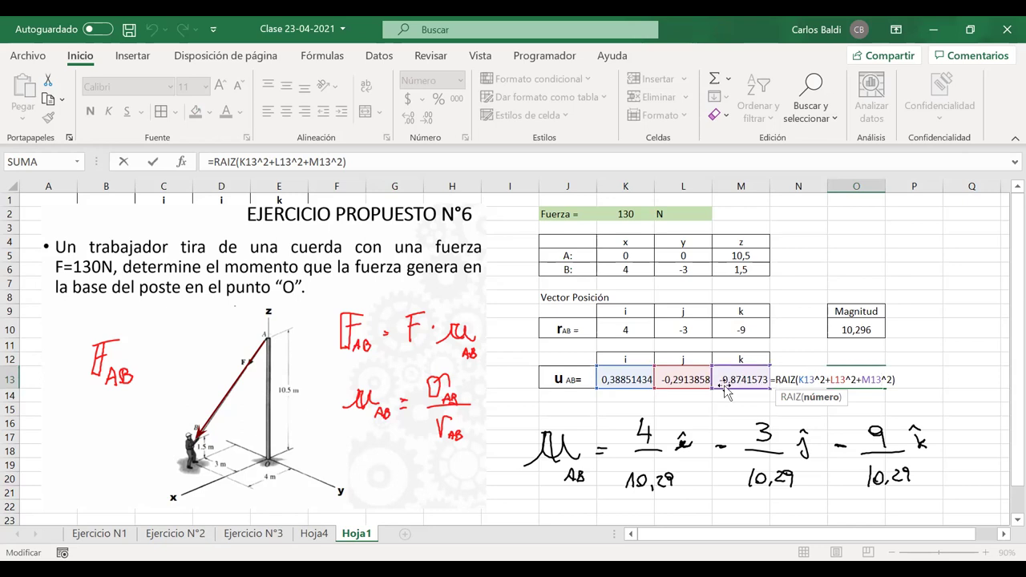
key(Return)
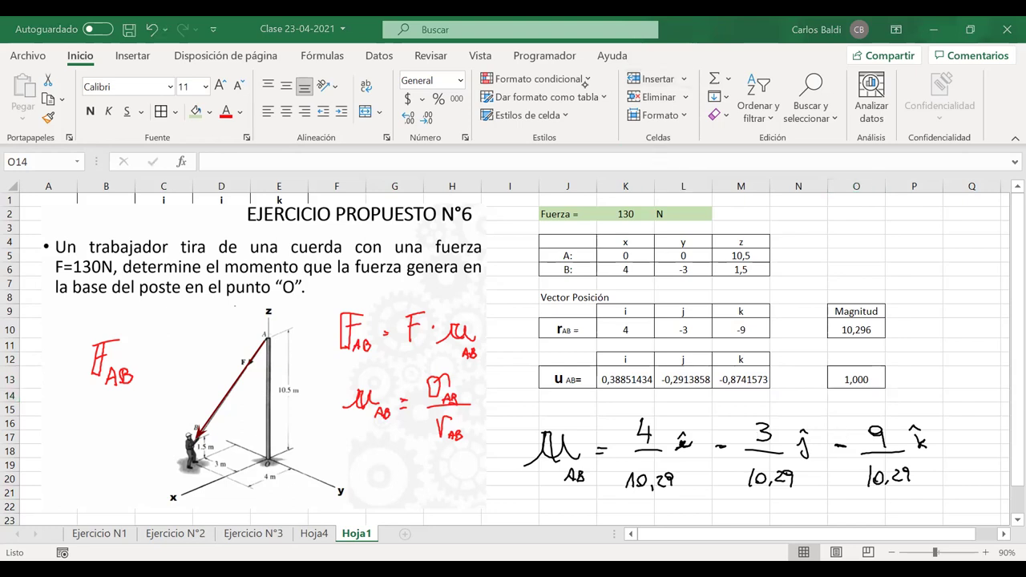
- Erase the handwritten unit vector expression and enter the force vector label "F AB =" in J16
mouse_move(555, 437)
mouse_down()
mouse_move(573, 473)
mouse_move(650, 480)
mouse_move(722, 446)
mouse_move(774, 477)
mouse_move(878, 465)
mouse_move(918, 429)
mouse_up()
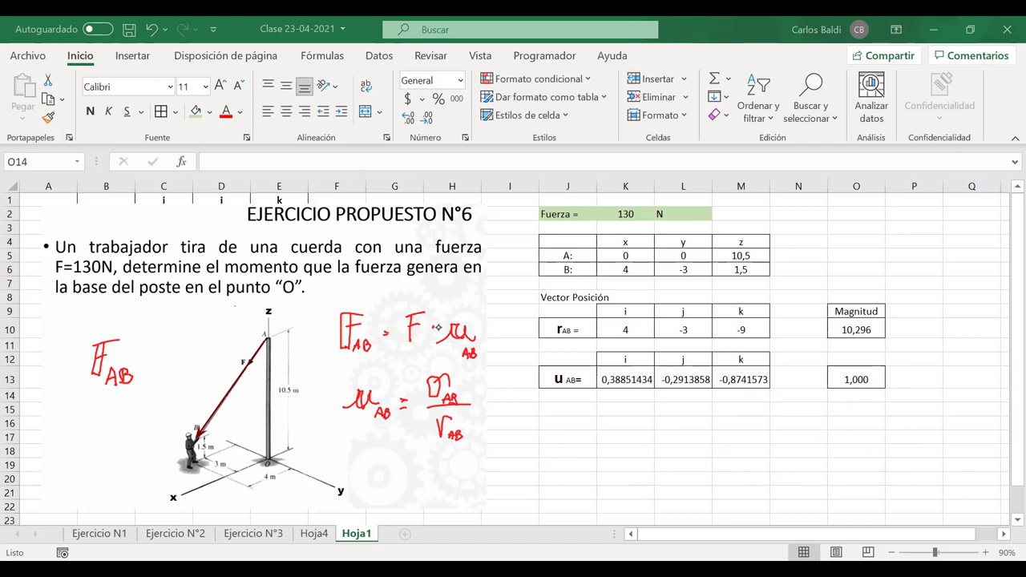
click(614, 215)
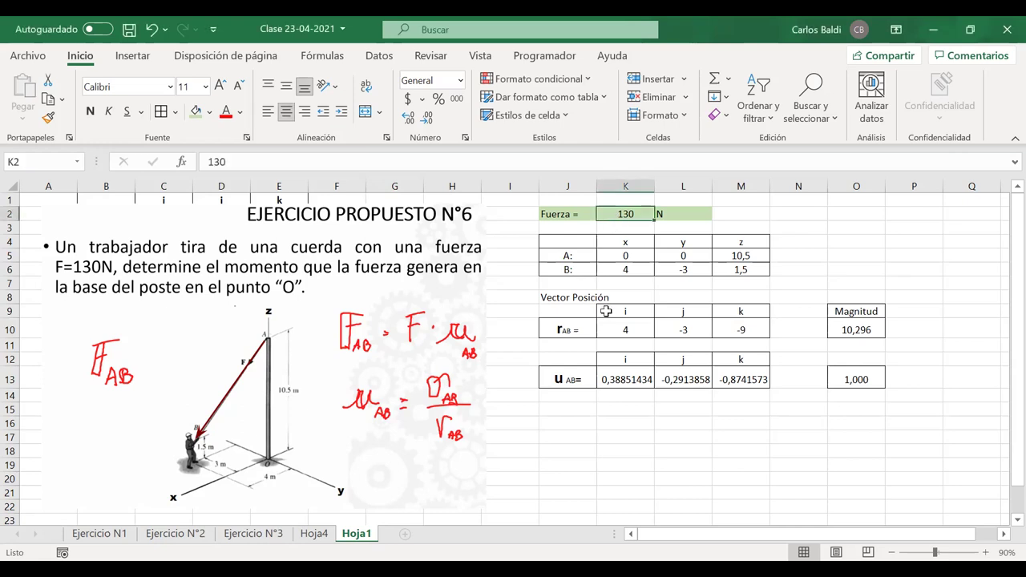
click(569, 422)
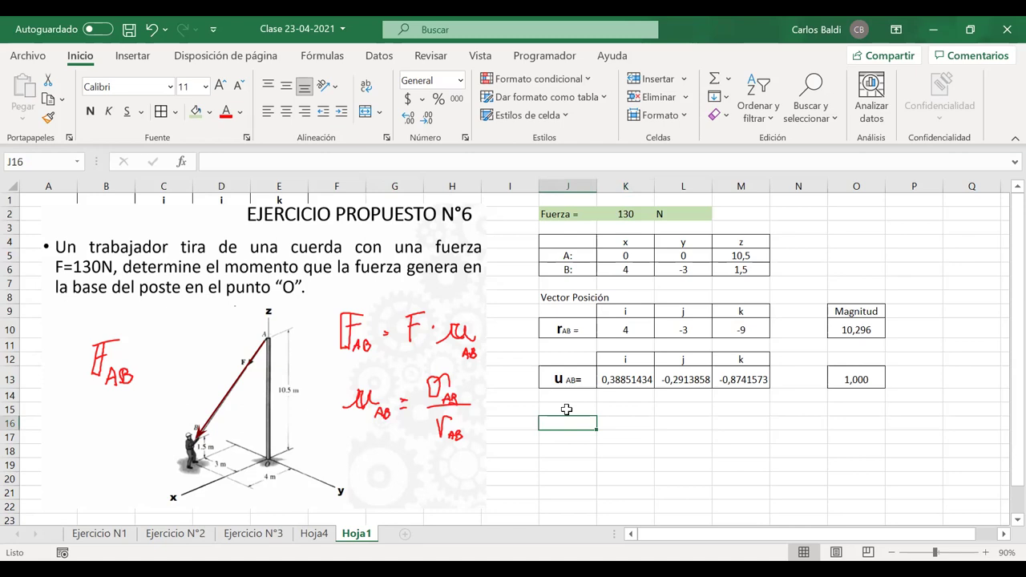
text(F AB =)
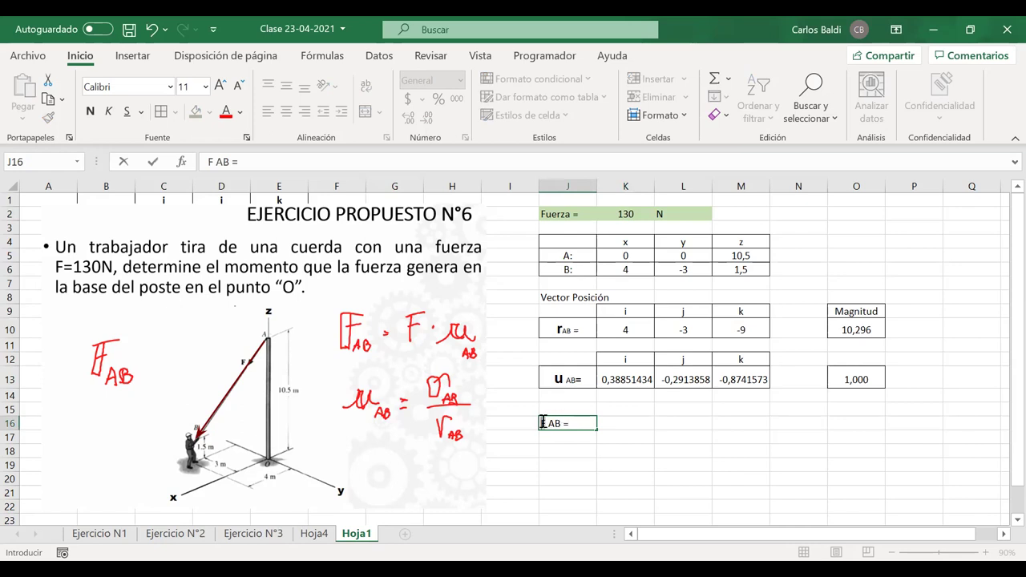
- Bold and enlarge the F in the J16 label, and reduce the font size of its AB
double_click(543, 423)
click(551, 396)
click(615, 396)
click(615, 396)
drag(558, 423, 552, 424)
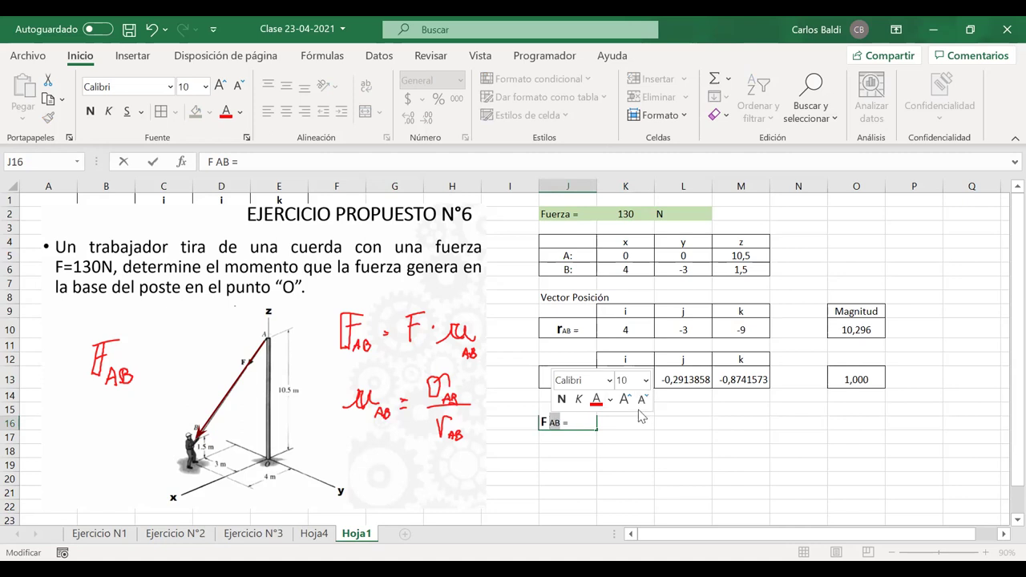
click(624, 427)
- Copy the i, j, k headers from K12:M12 into K15:M15 above the force vector row
drag(609, 361, 717, 361)
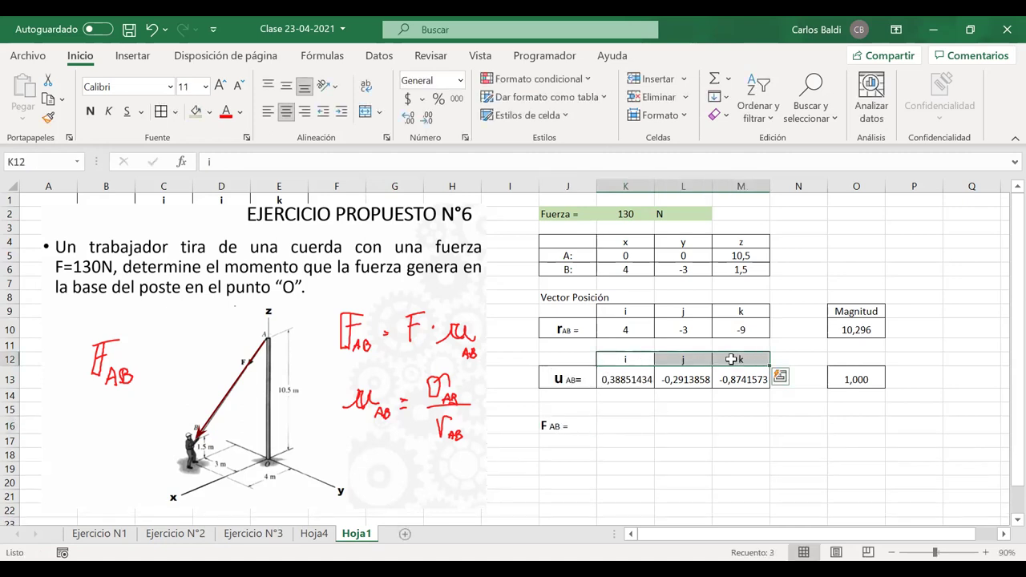
key(ctrl+c)
click(617, 410)
key(ctrl+v)
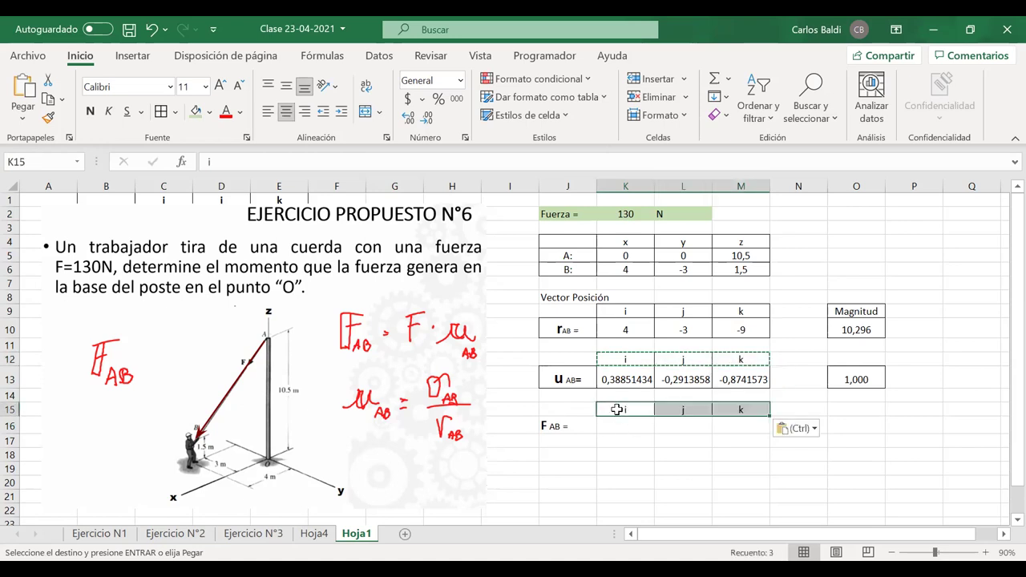
- Center the force vector row J16:M16 and add borders around its cells
drag(570, 429, 714, 414)
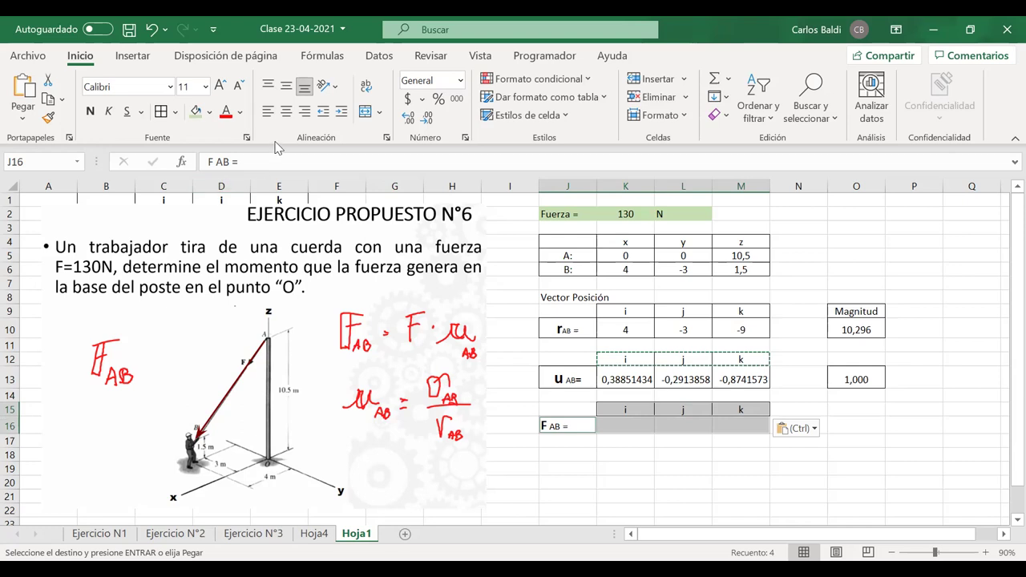
click(286, 111)
click(159, 111)
click(621, 428)
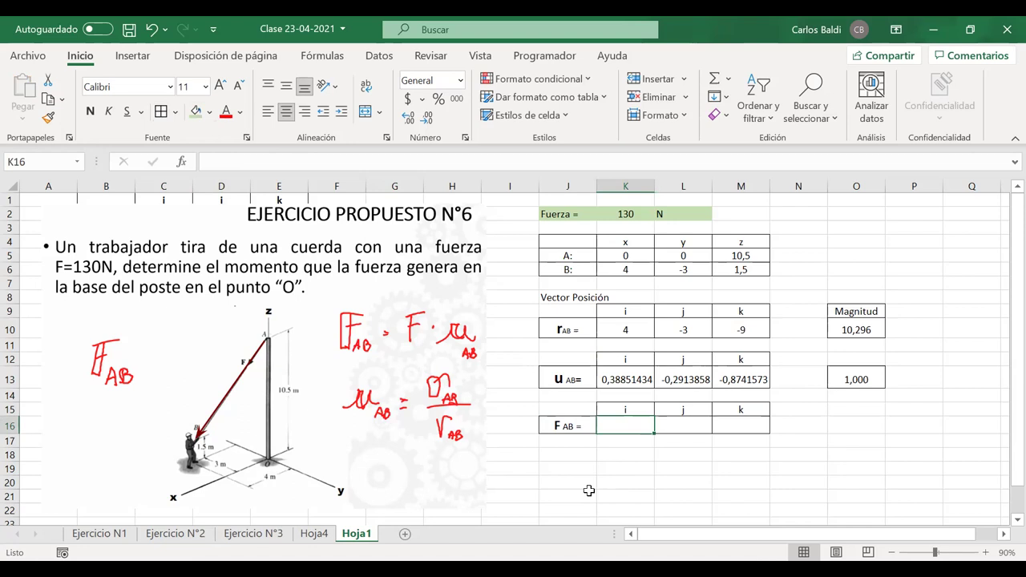
- Handwrite the expression F = 130 {0,388 i - 0,291 j - 0,874 k} below the force vector row, undoing its underline
mouse_move(516, 457)
mouse_down()
mouse_move(512, 486)
mouse_move(545, 454)
mouse_move(518, 490)
mouse_move(571, 469)
mouse_move(559, 469)
mouse_move(603, 483)
mouse_move(623, 470)
mouse_move(656, 496)
mouse_up()
mouse_move(679, 471)
mouse_down()
mouse_move(687, 492)
mouse_move(799, 473)
mouse_move(808, 490)
mouse_move(846, 469)
mouse_move(845, 486)
mouse_move(855, 483)
mouse_move(864, 506)
mouse_move(867, 472)
mouse_move(909, 476)
mouse_move(913, 466)
mouse_move(932, 481)
mouse_move(953, 471)
mouse_move(946, 487)
mouse_move(978, 484)
mouse_move(987, 465)
mouse_move(991, 501)
mouse_up()
click(922, 483)
drag(714, 505, 966, 508)
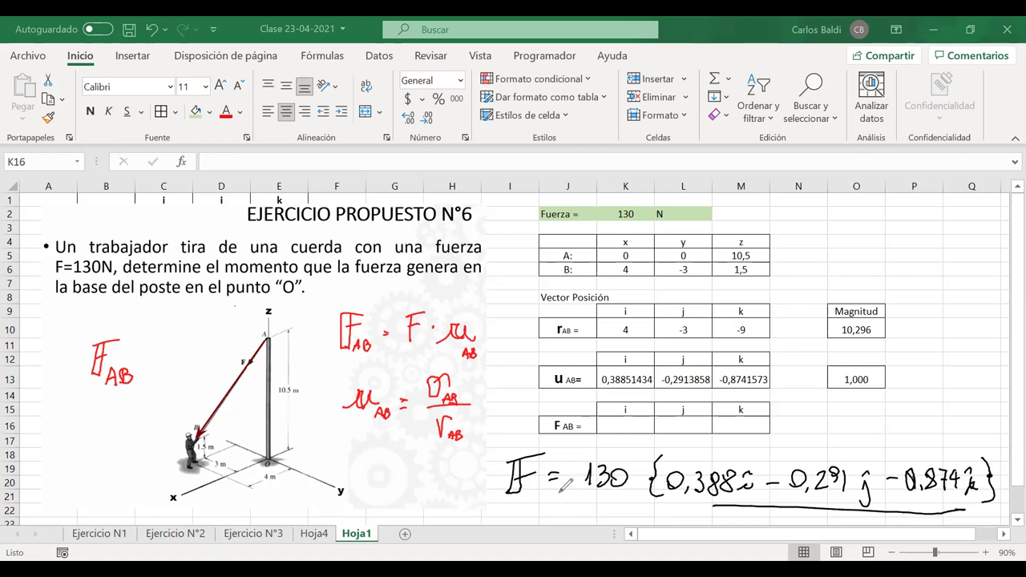
key(ctrl+z)
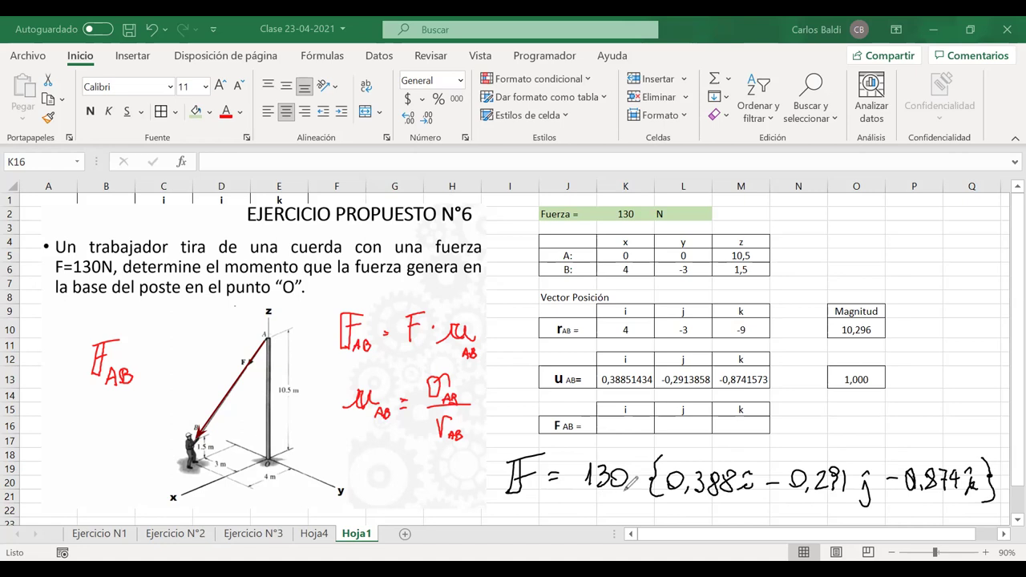
- Circle the components 0,388, 0,291 and 0,874 in the handwritten force expression
mouse_move(746, 454)
mouse_down()
mouse_move(707, 510)
mouse_move(749, 465)
mouse_up()
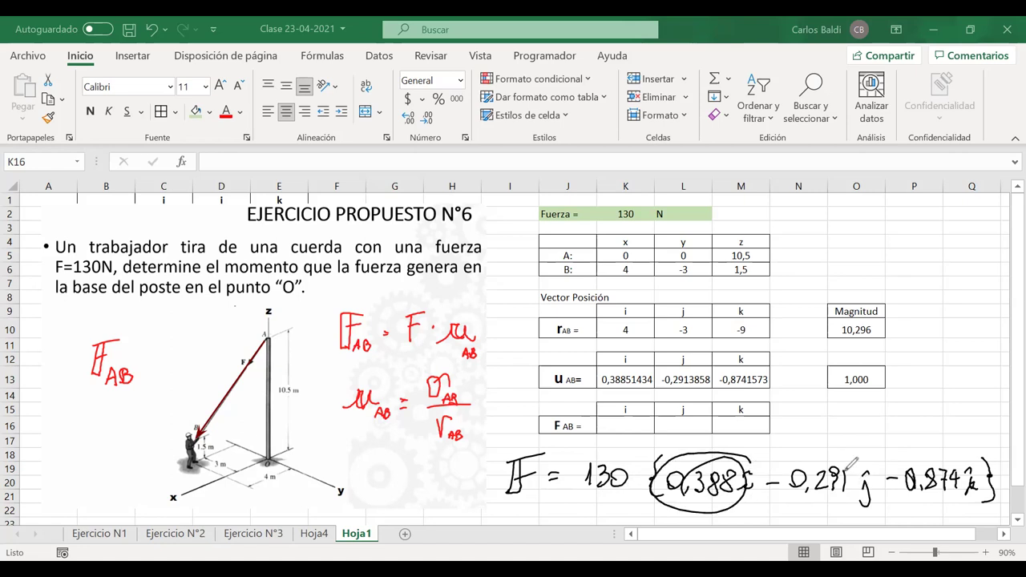
drag(848, 454, 804, 496)
drag(955, 453, 923, 513)
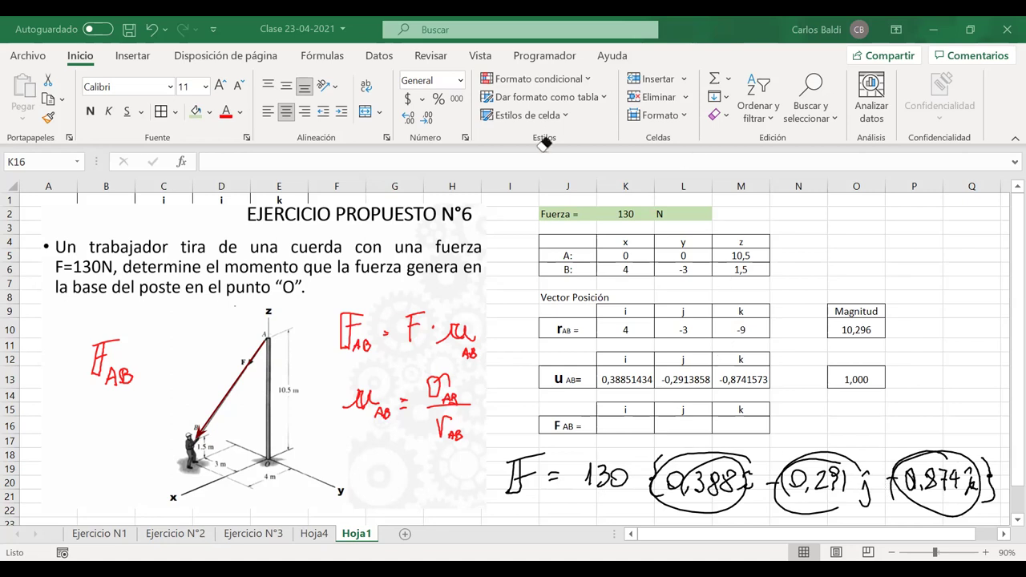
- Erase the handwritten force expression and its circles from below the force vector row
mouse_move(527, 454)
mouse_down()
mouse_move(562, 477)
mouse_move(946, 479)
mouse_up()
drag(866, 493, 806, 489)
drag(966, 481, 995, 481)
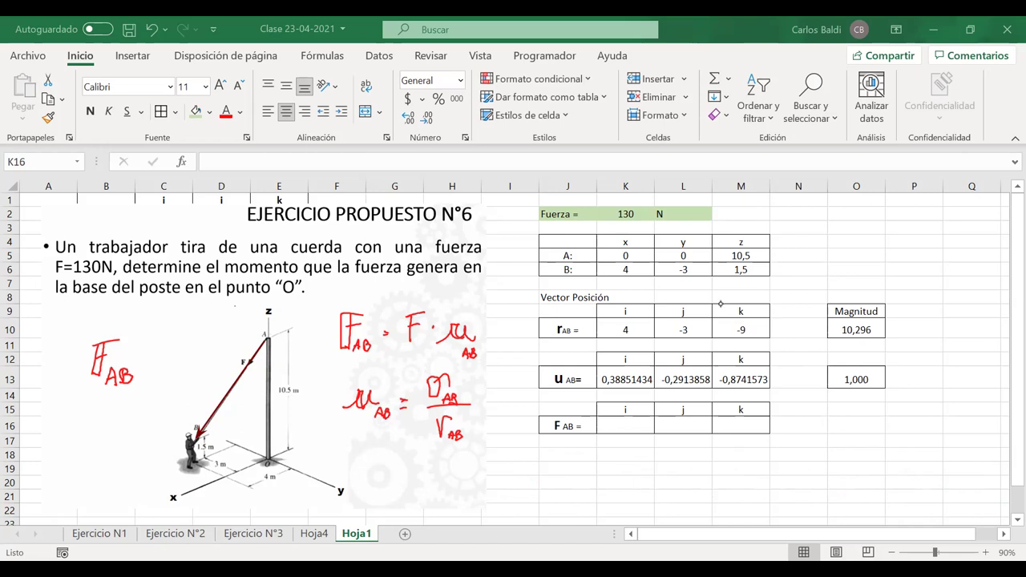
- Compute the force vector's i component in K16 with the formula =K2*K13
click(606, 422)
text())
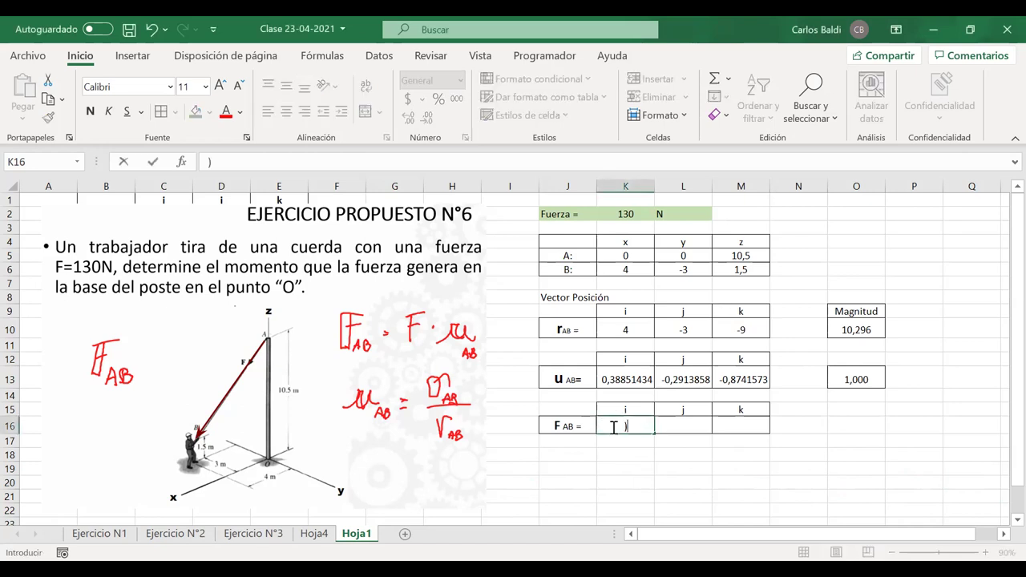
text(=)
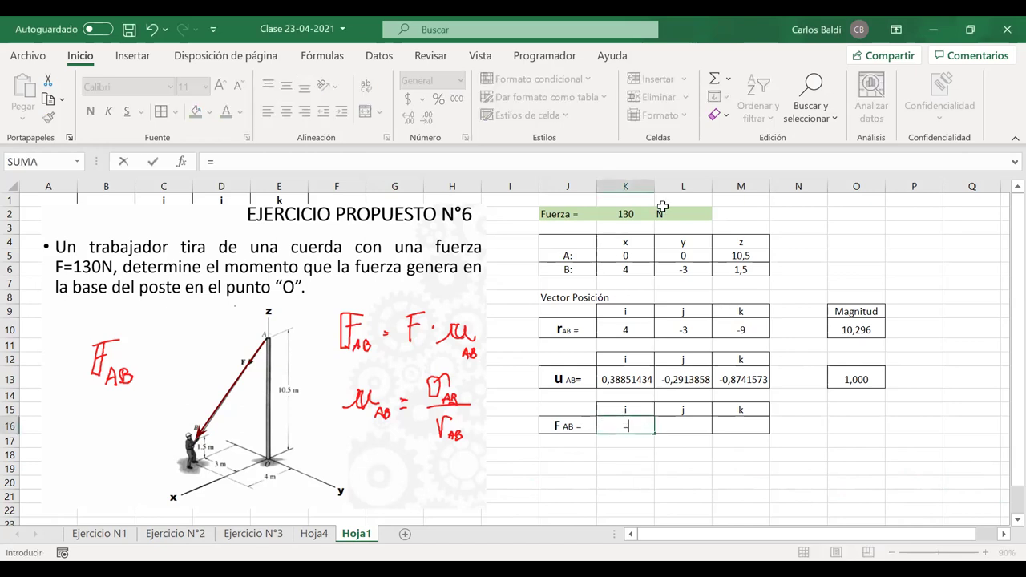
click(633, 215)
text(*)
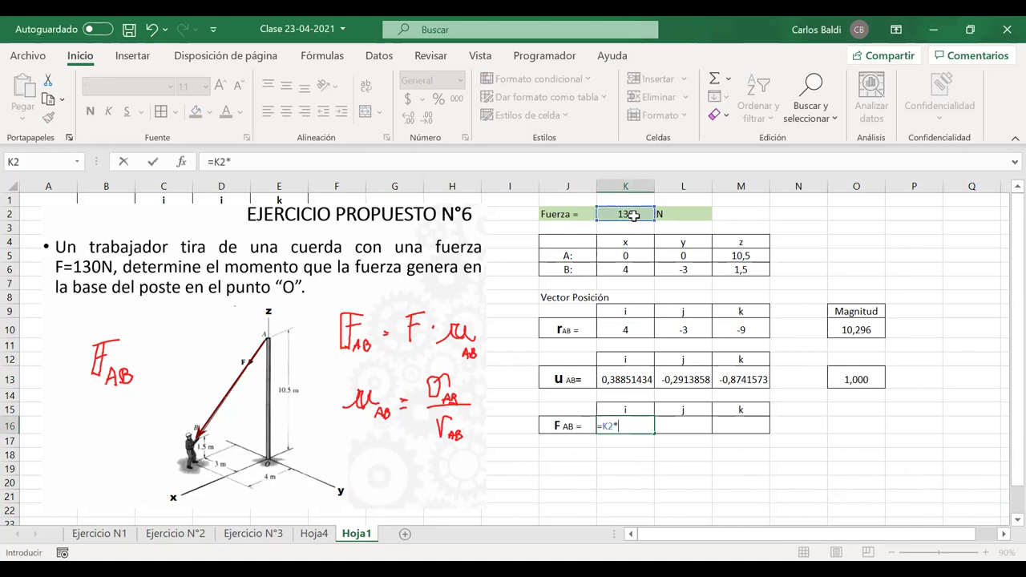
click(628, 378)
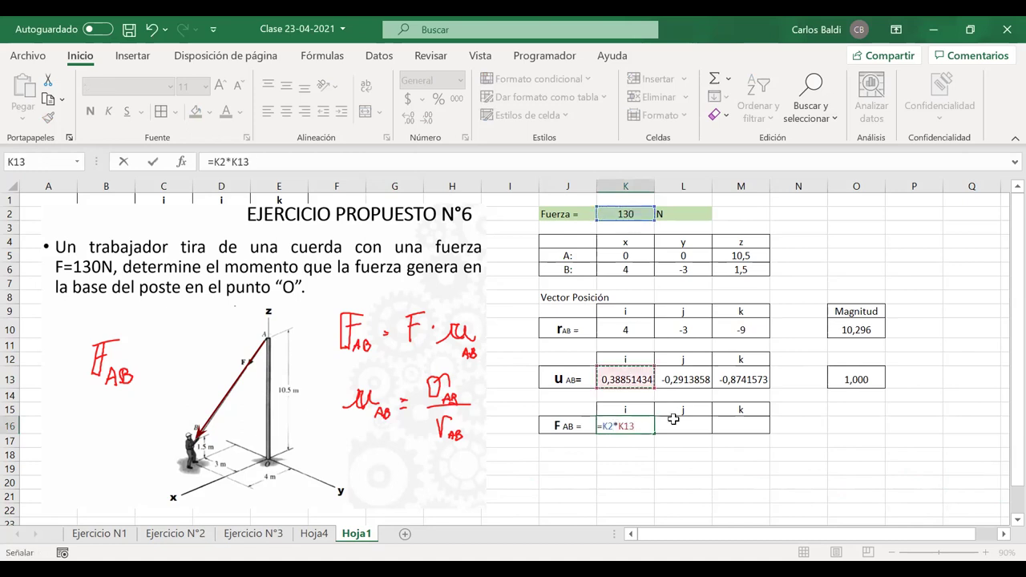
key(Return)
- Compute the force vector's j component in L16 with the formula =K2*L13
click(674, 427)
text(=)
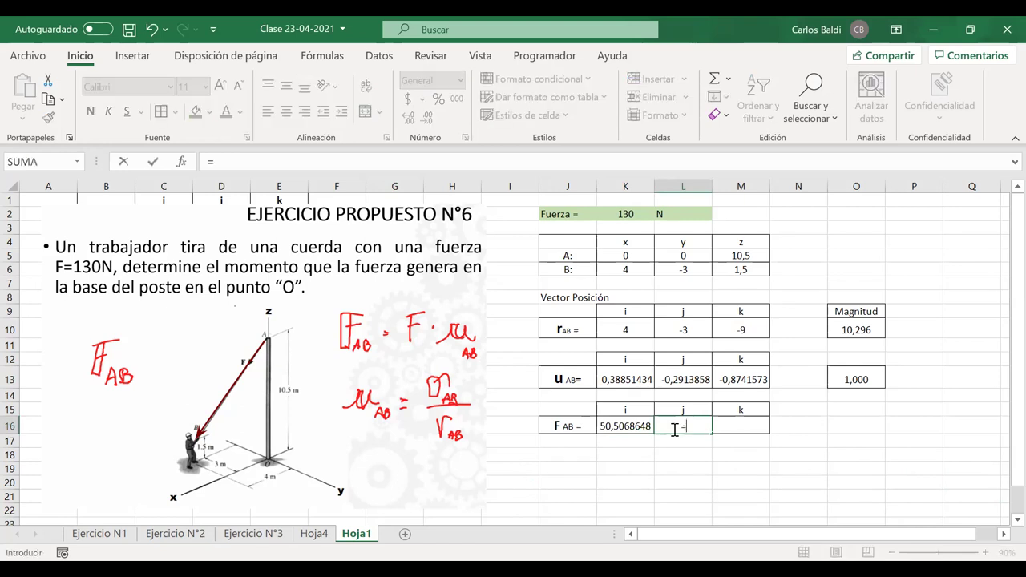
click(613, 212)
text(*)
click(672, 377)
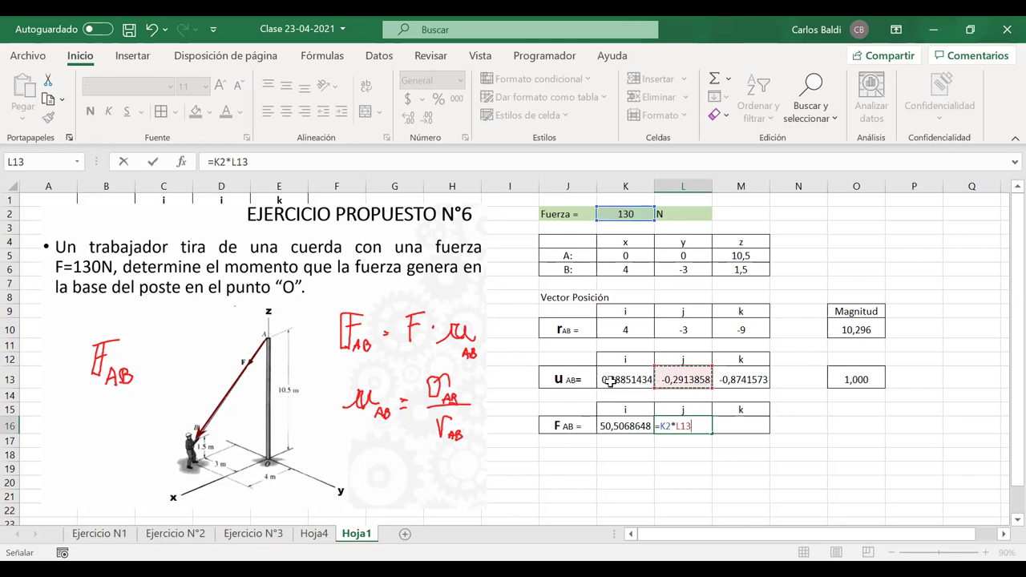
key(Return)
- Compute the force vector's k component in M16 with the formula =K2*M13
click(735, 425)
text(=)
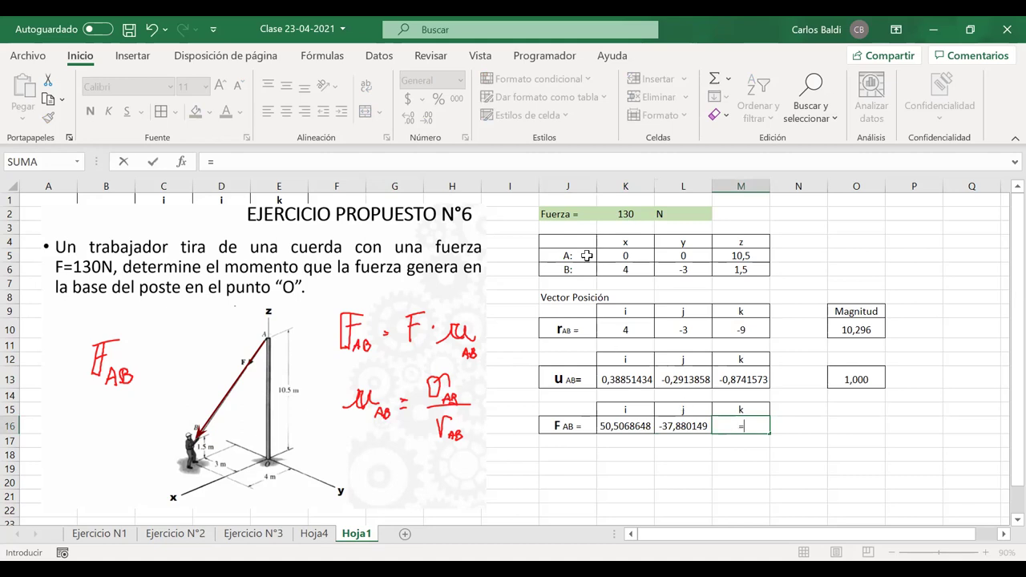
click(612, 215)
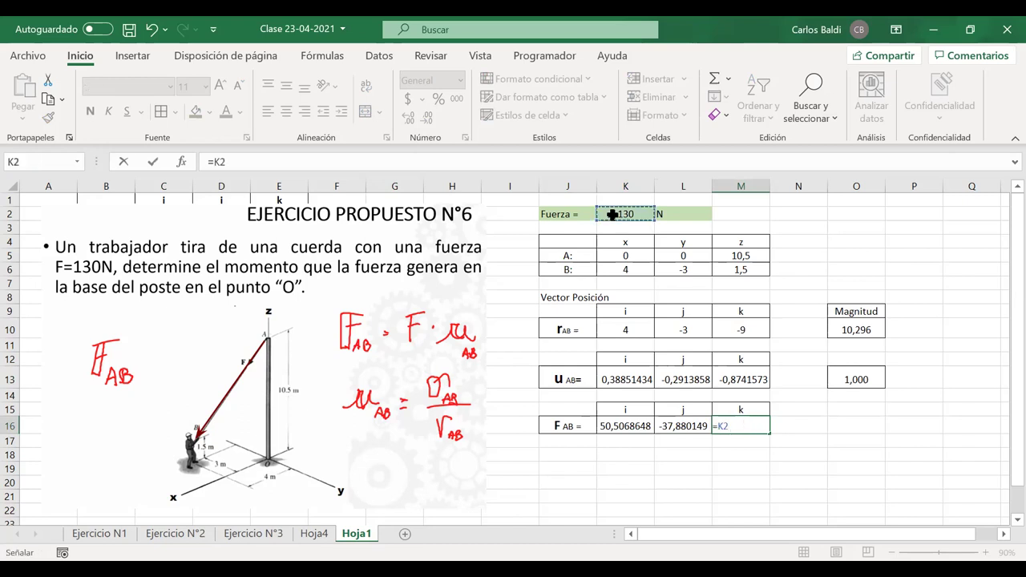
text(*)
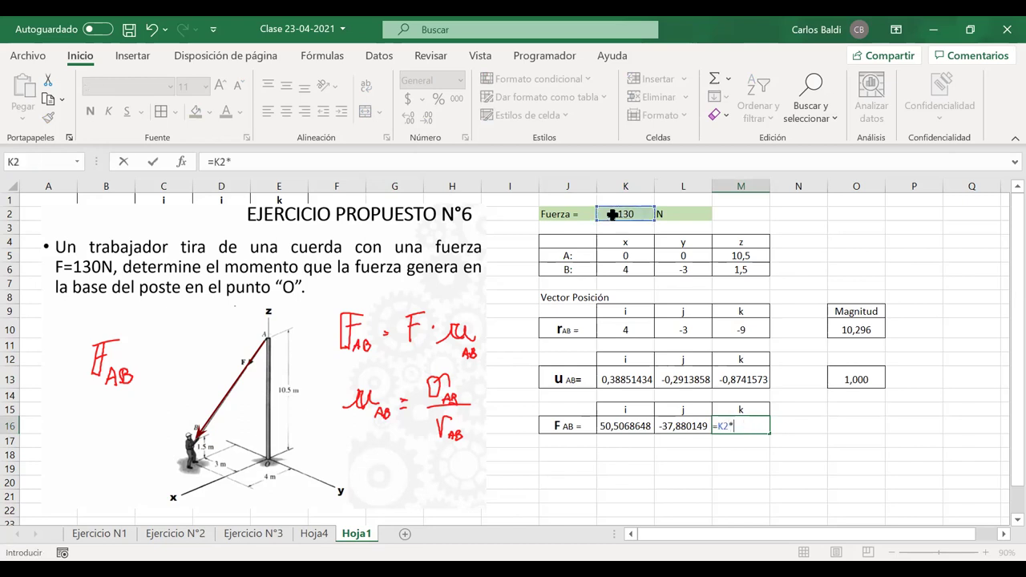
click(735, 380)
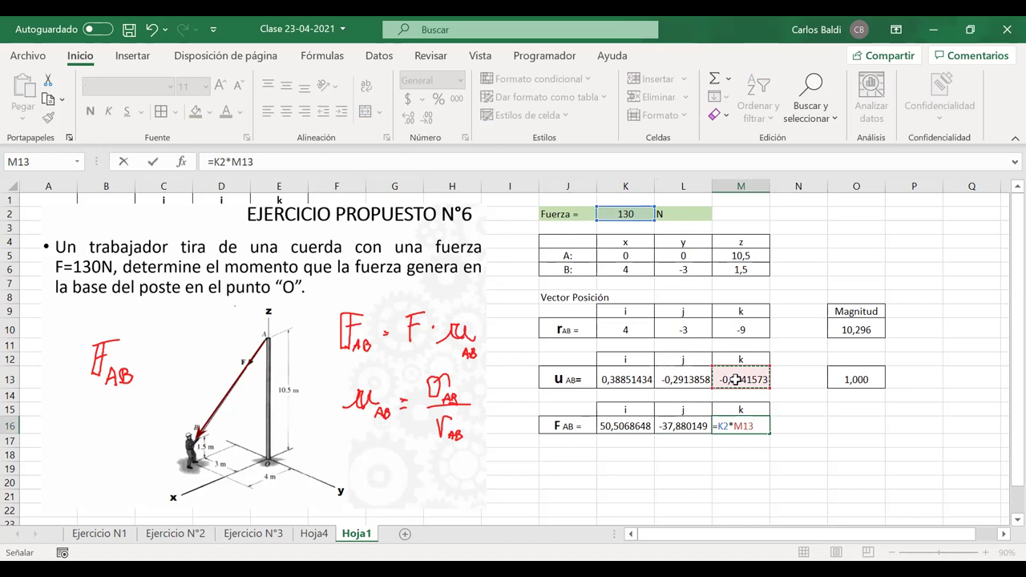
key(Return)
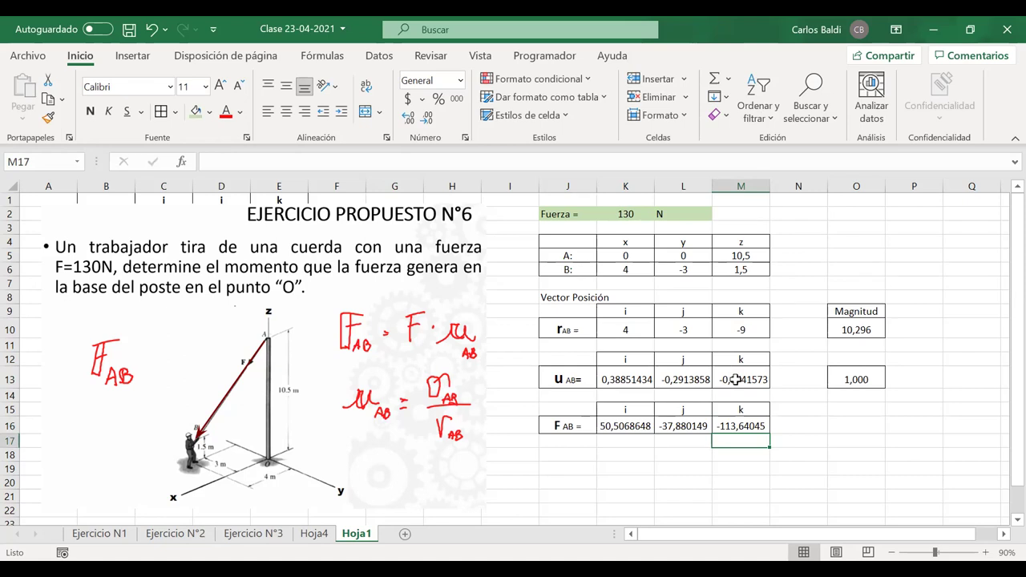
- Copy the magnitude formula from O13 to O16, keeping its formatting, for the force vector
drag(738, 412, 578, 430)
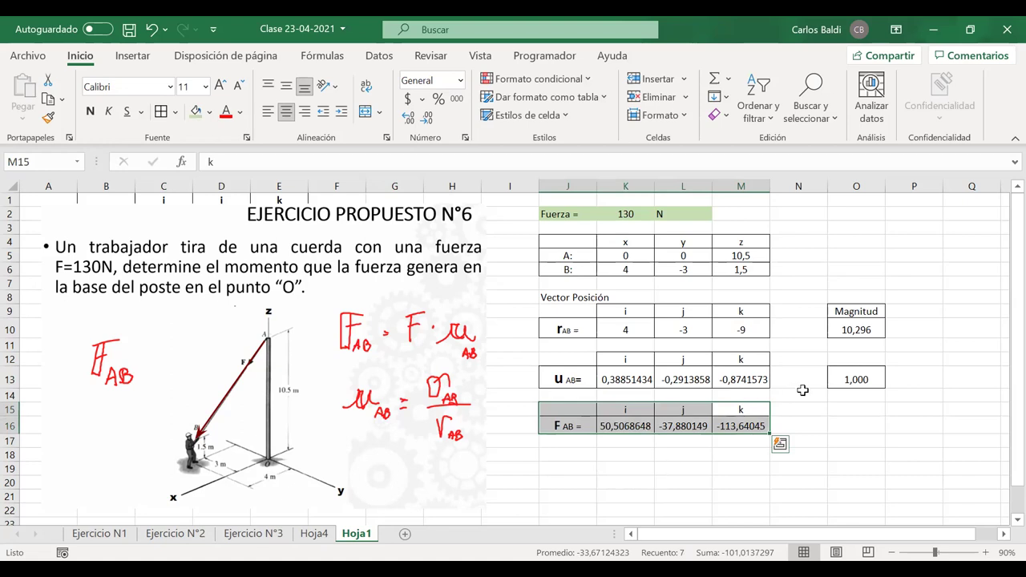
click(869, 377)
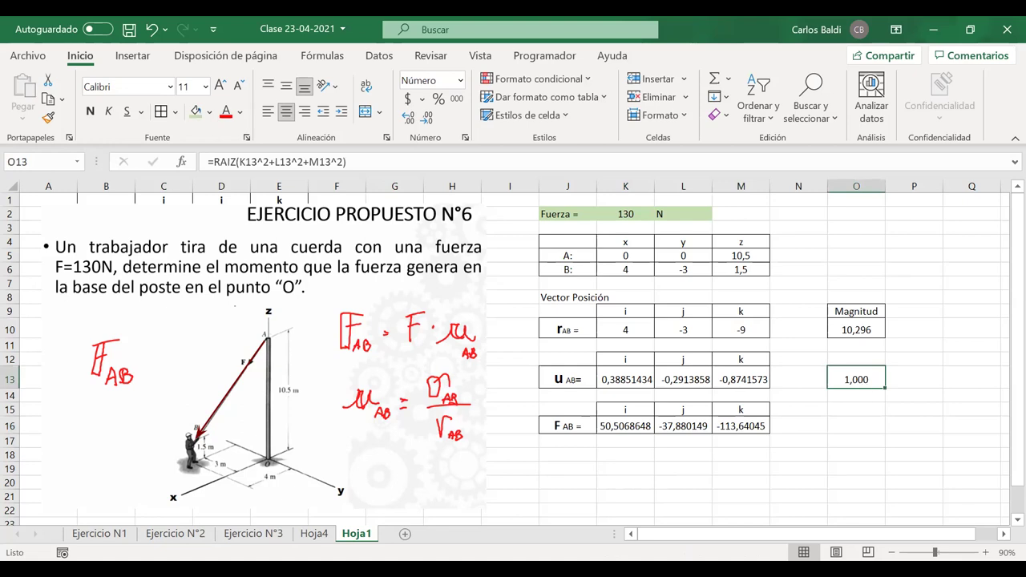
key(ctrl+c)
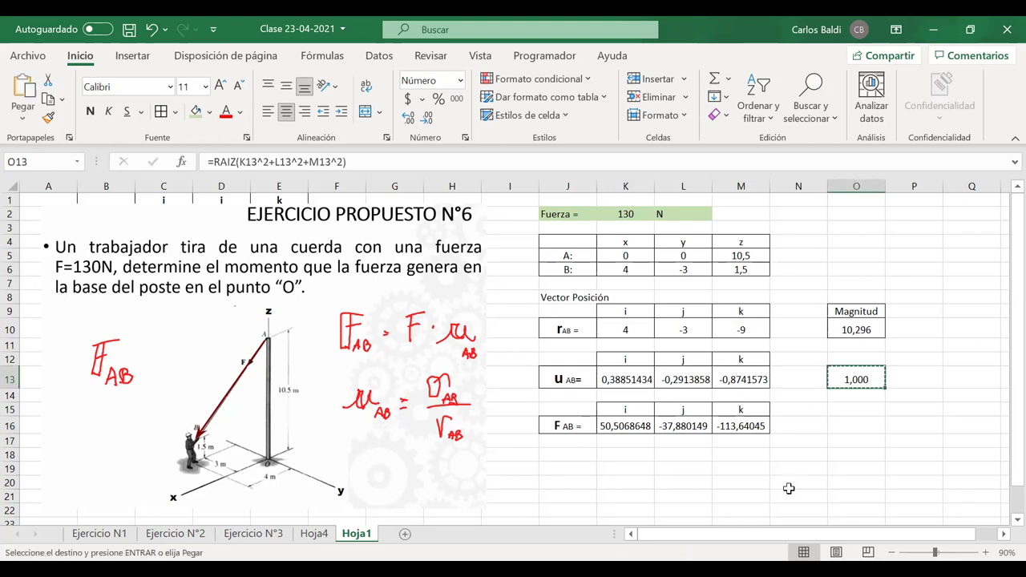
click(847, 423)
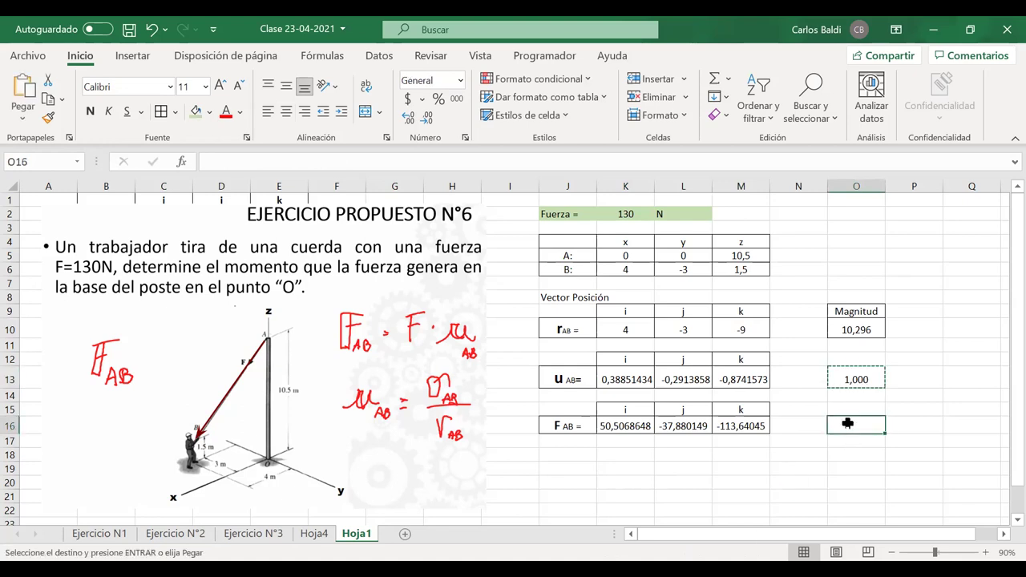
right_click(864, 427)
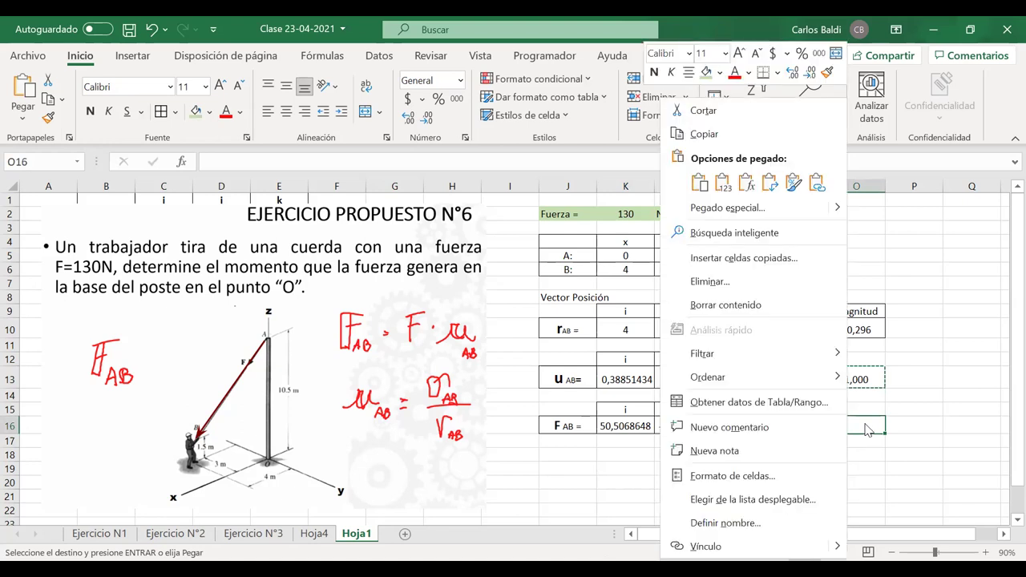
click(854, 426)
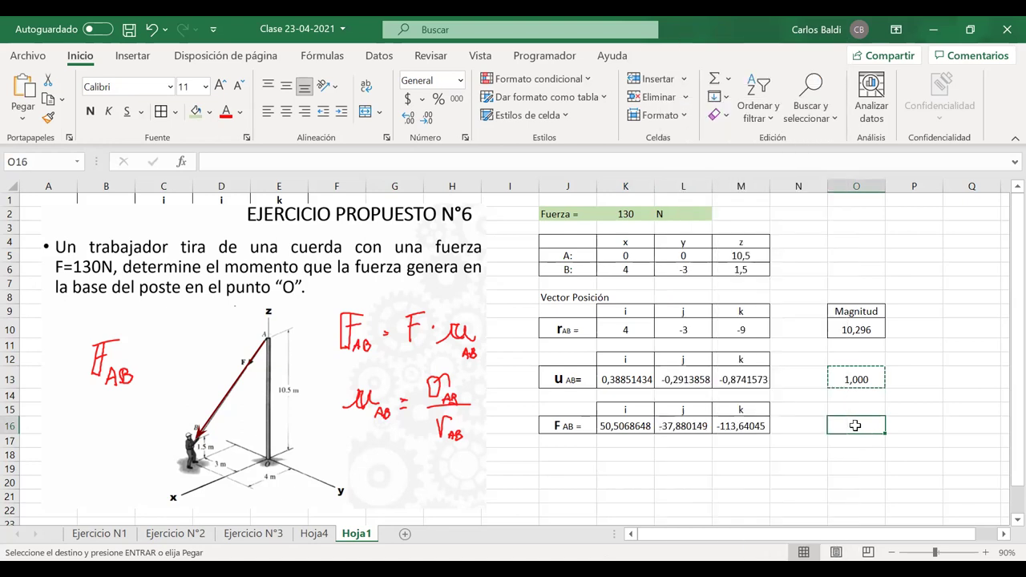
right_click(856, 428)
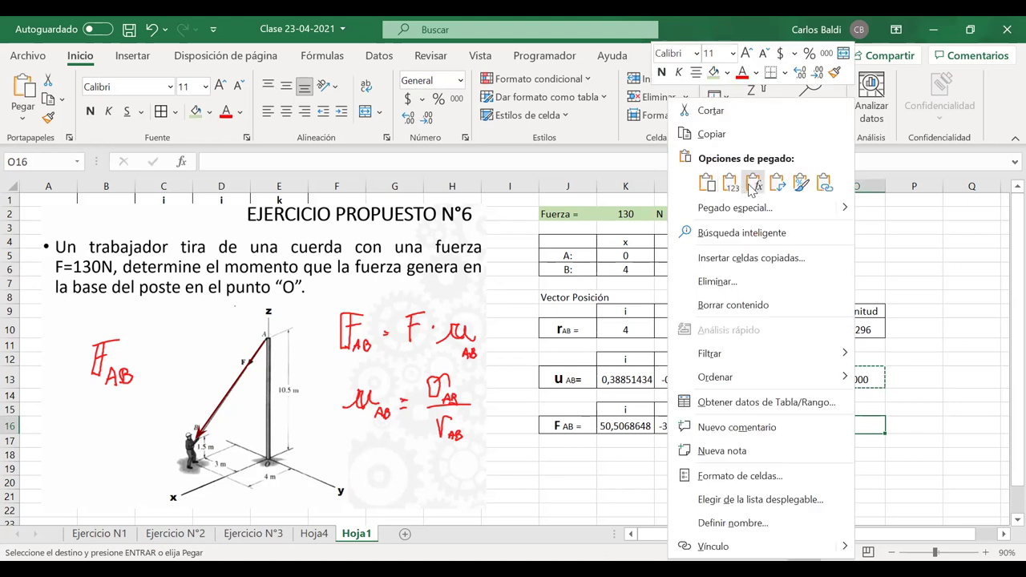
click(703, 178)
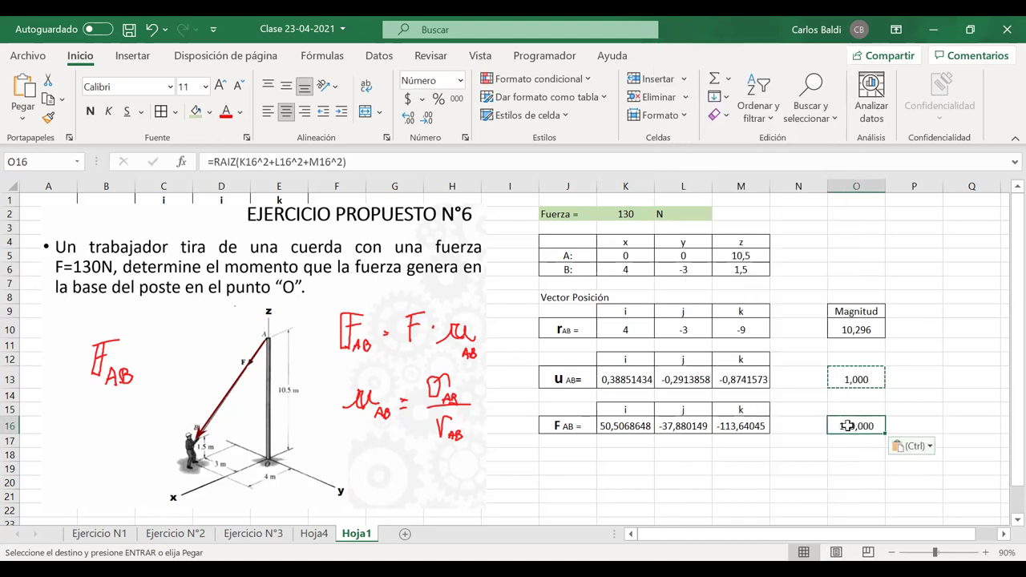
- Check that the magnitude formula in O16 references the force components in K16:M16, and compare its result with the force in K2
drag(755, 430, 611, 426)
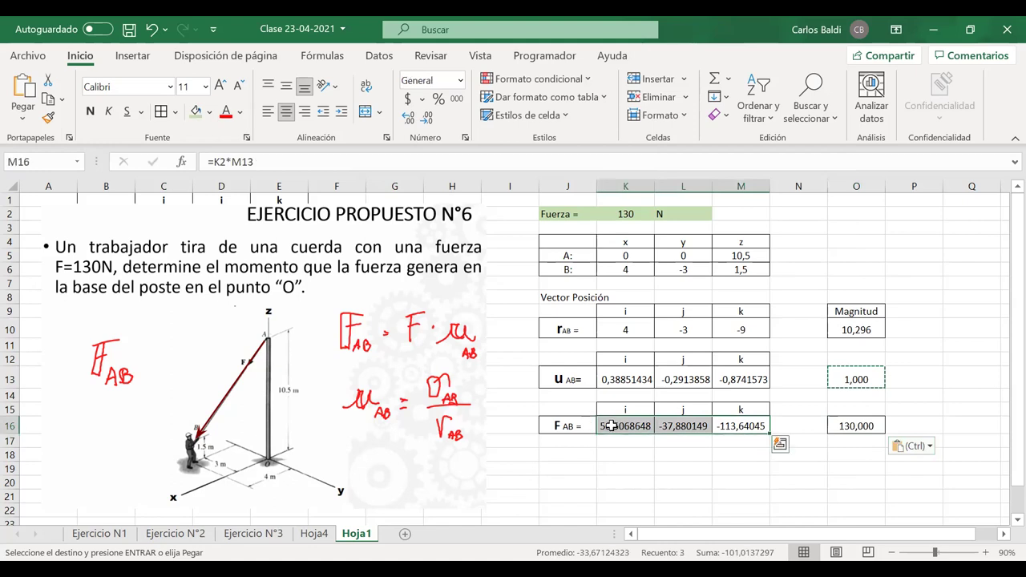
click(853, 421)
click(616, 211)
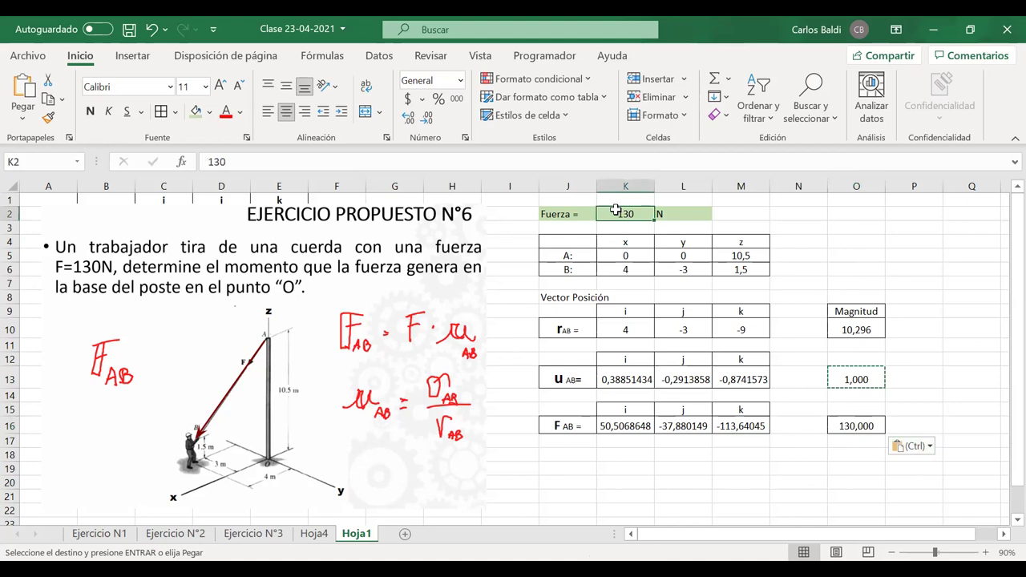
click(843, 424)
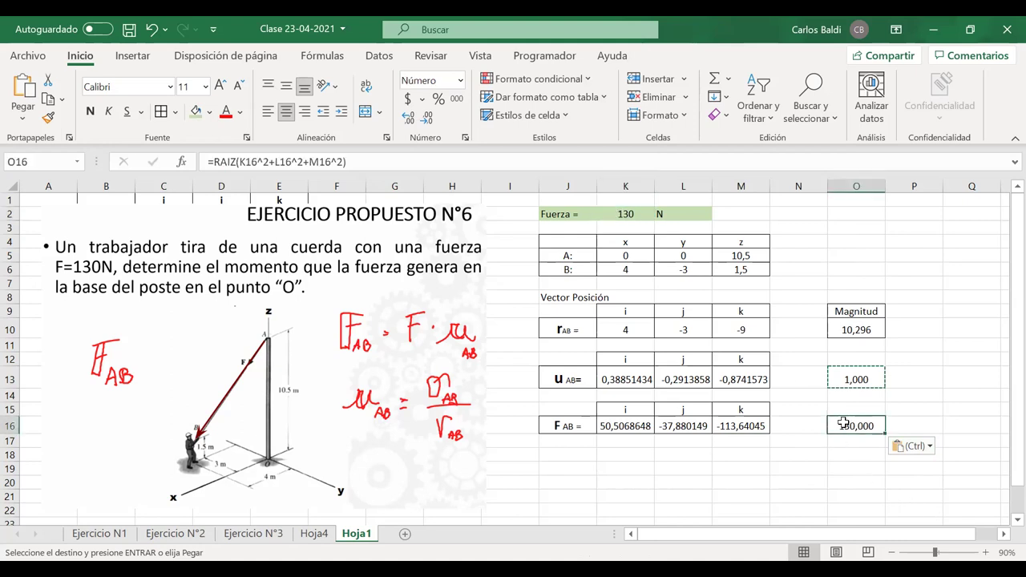
double_click(843, 423)
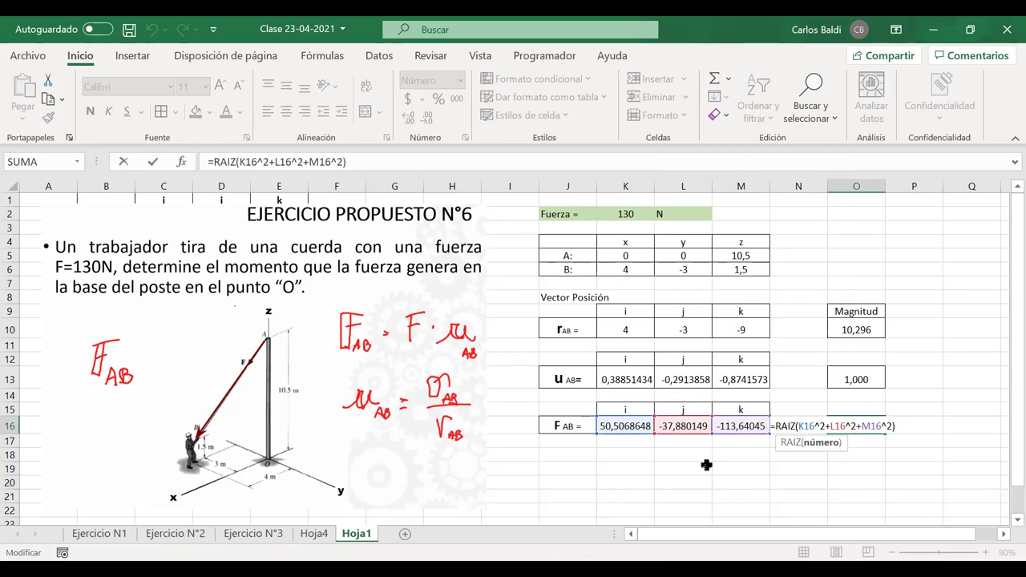
key(Return)
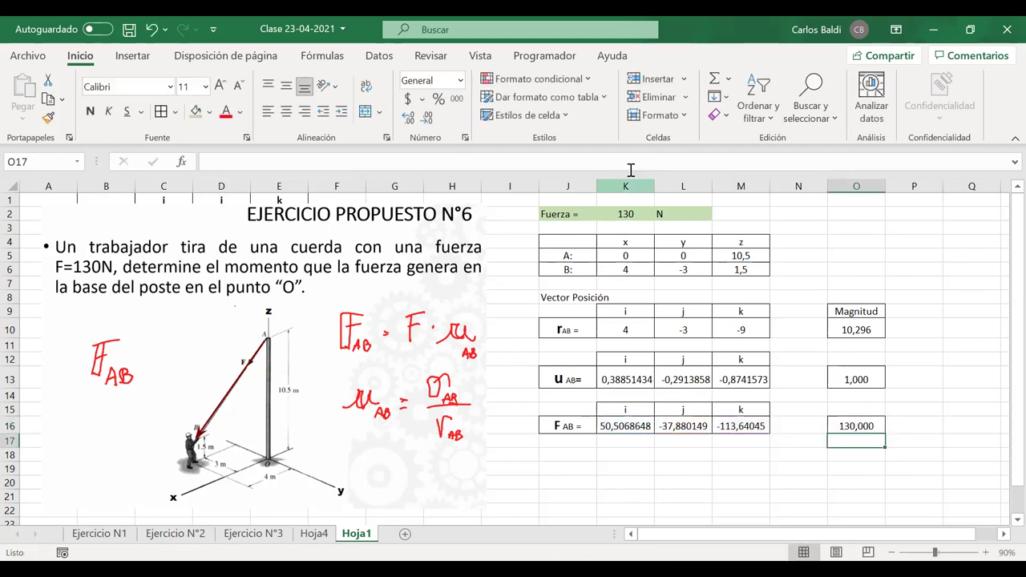
- Review the given force in K2 and the force vector row J16:M16
click(622, 213)
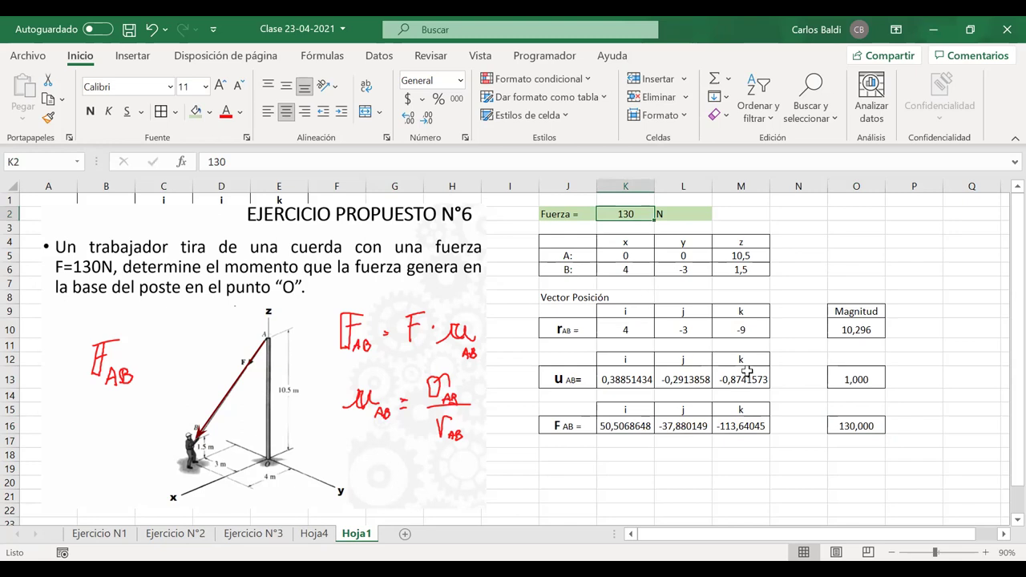
click(579, 425)
drag(574, 426, 731, 433)
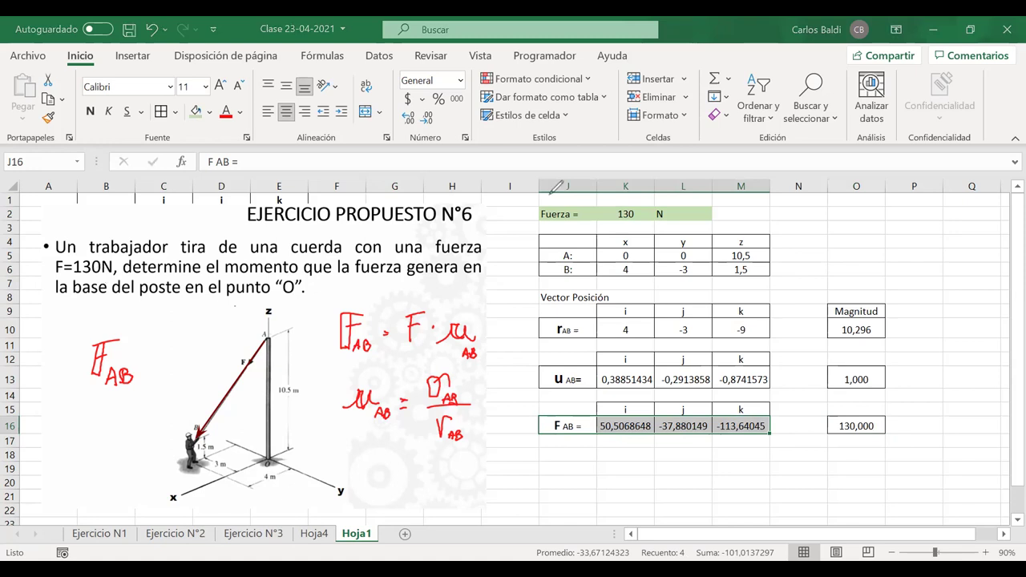
- Erase the handwritten force and unit vector formulas and move the red F AB annotation beside the rope in the diagram
mouse_move(345, 361)
mouse_down()
mouse_move(360, 401)
mouse_move(385, 413)
mouse_move(355, 317)
mouse_move(457, 332)
mouse_up()
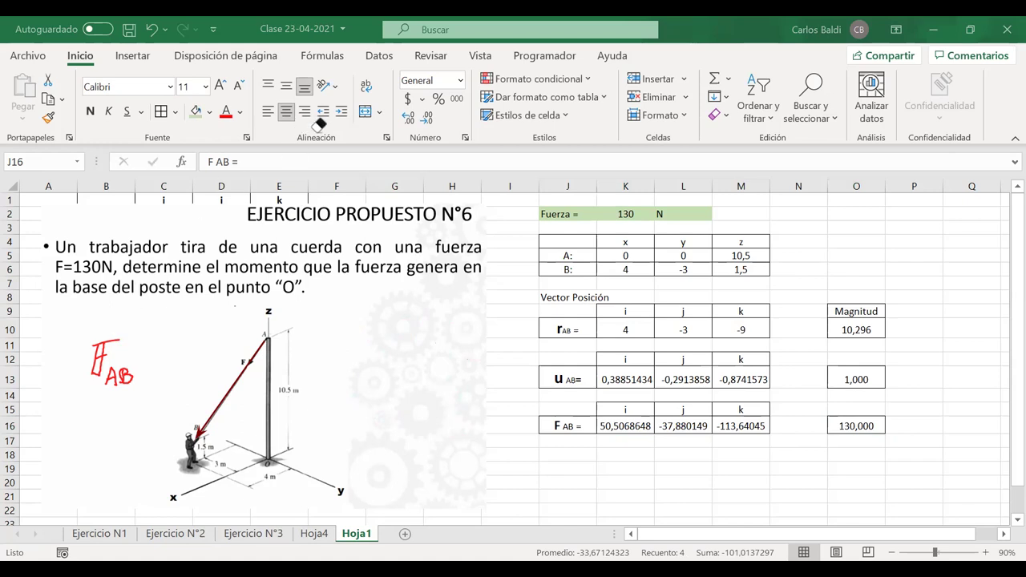
mouse_move(71, 330)
mouse_down()
mouse_move(116, 385)
mouse_move(149, 398)
mouse_up()
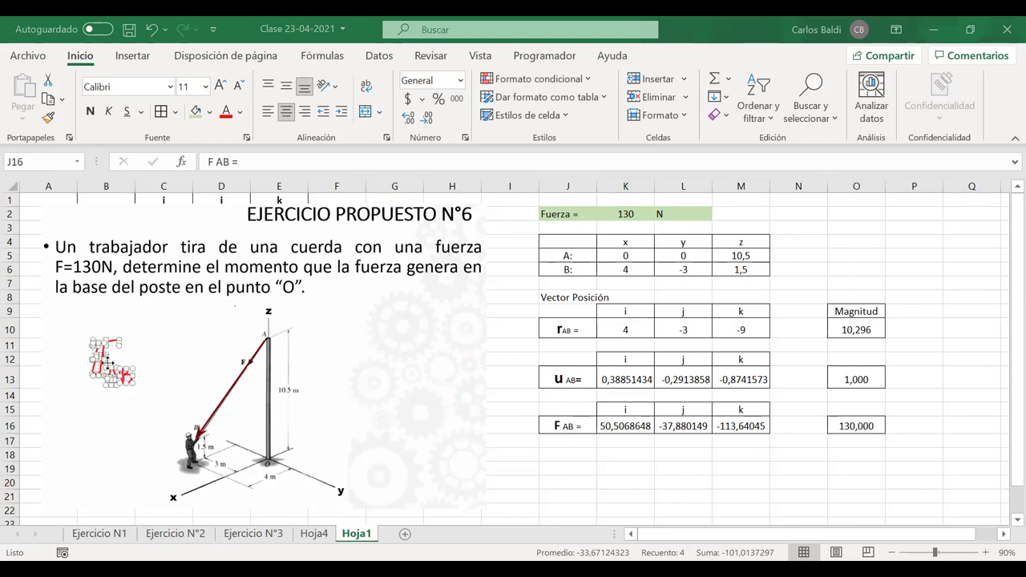
drag(100, 353, 190, 361)
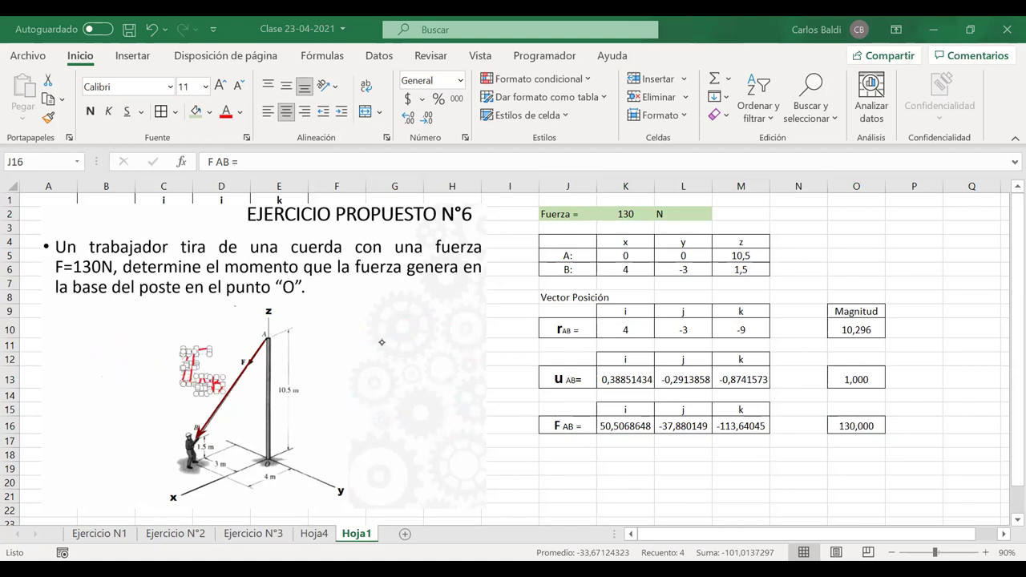
click(426, 336)
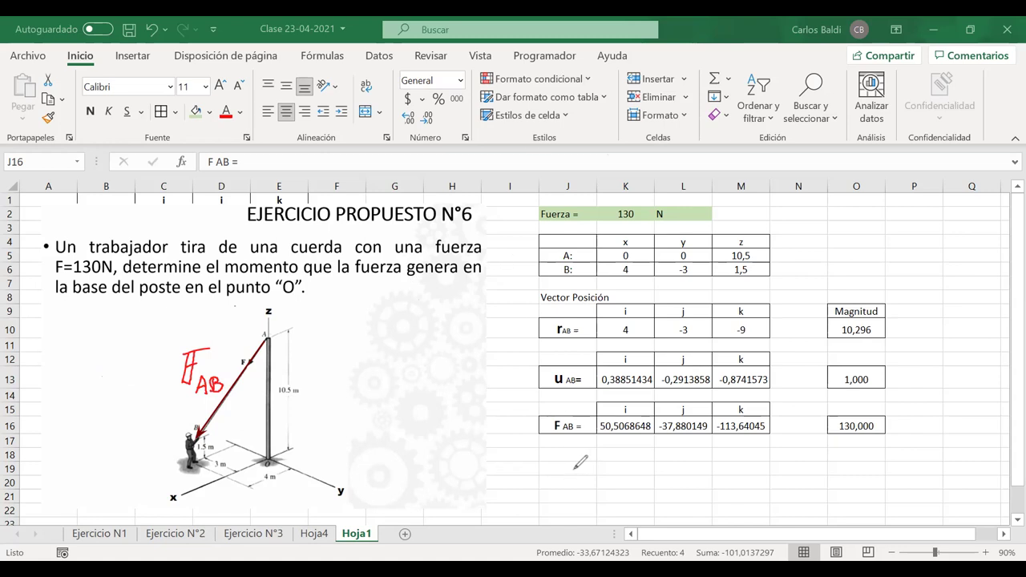
- Handwrite the moment formula Mo = r x F below the force table, marking F with a green check and r with a question mark and underline
mouse_move(571, 461)
mouse_down()
mouse_move(561, 515)
mouse_move(569, 463)
mouse_move(607, 513)
mouse_move(630, 504)
mouse_up()
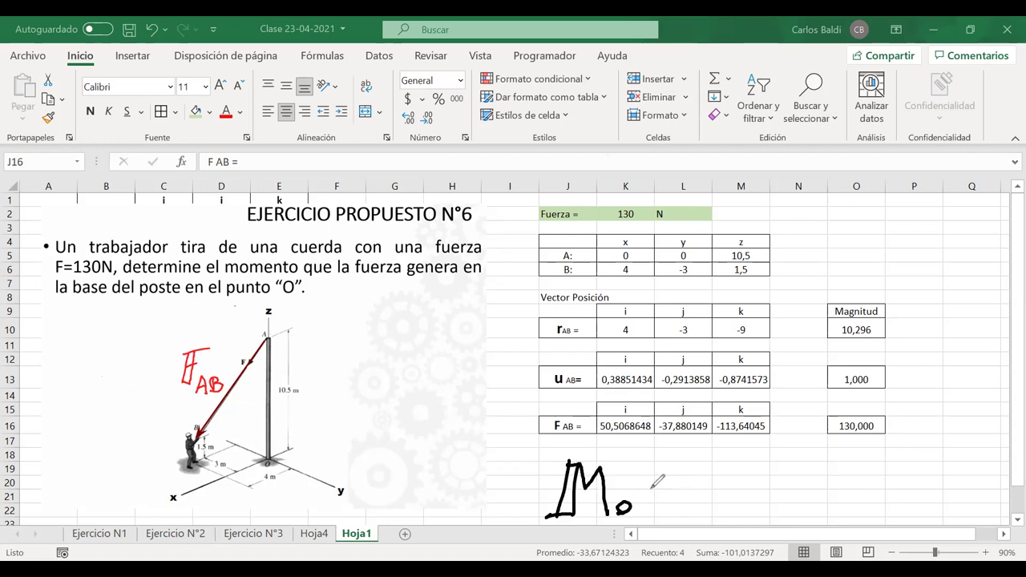
mouse_move(655, 485)
mouse_down()
mouse_move(700, 501)
mouse_move(728, 460)
mouse_move(744, 484)
mouse_move(803, 469)
mouse_move(794, 494)
mouse_move(778, 496)
mouse_move(824, 507)
mouse_move(840, 473)
mouse_move(871, 465)
mouse_move(844, 497)
mouse_move(861, 484)
mouse_up()
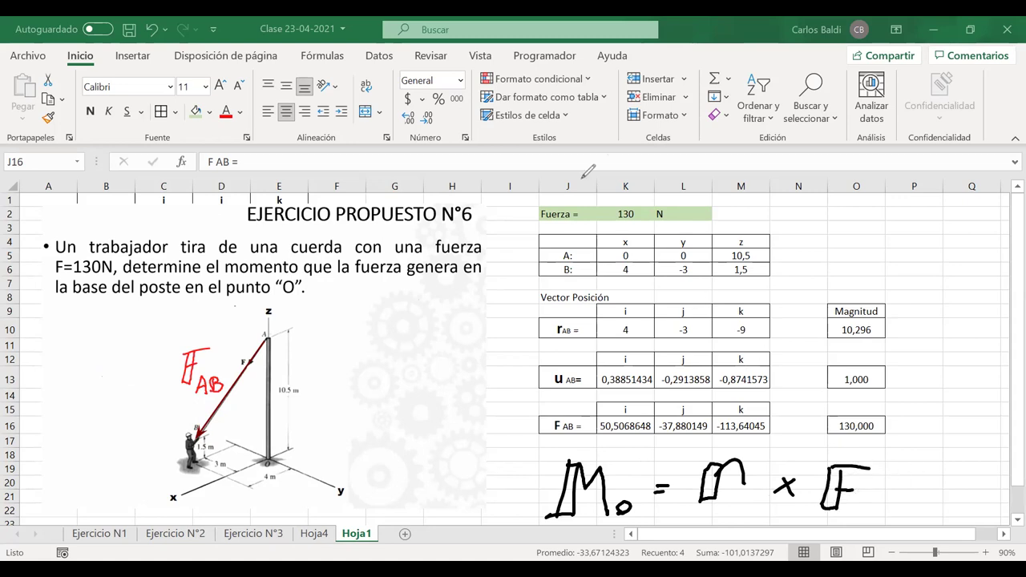
drag(882, 461, 911, 444)
drag(756, 442, 760, 454)
click(760, 459)
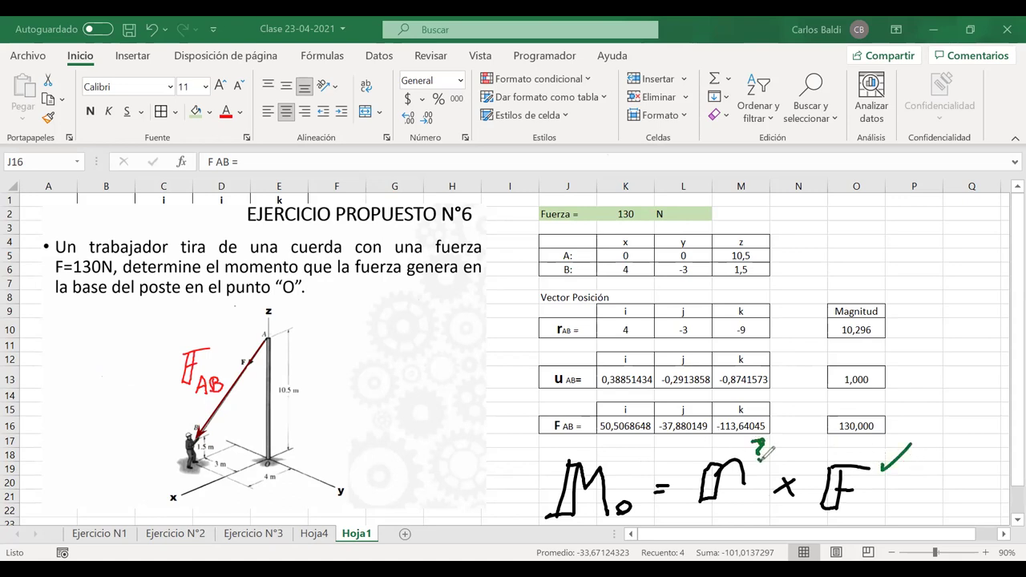
mouse_move(691, 513)
mouse_down()
mouse_move(746, 509)
mouse_move(699, 511)
mouse_up()
- Circle the rAB label in green, add arrows at the rAB and F AB rows and along the rope, and remove these marks
mouse_move(586, 315)
mouse_down()
mouse_move(539, 330)
mouse_move(565, 314)
mouse_up()
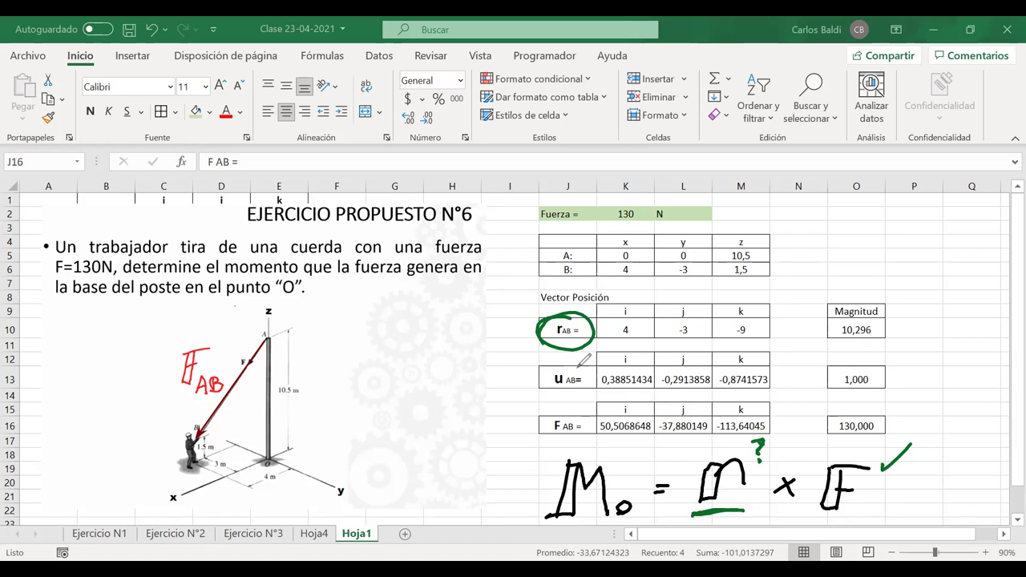
drag(597, 341, 587, 350)
mouse_move(513, 407)
mouse_down()
mouse_move(531, 412)
mouse_move(530, 429)
mouse_up()
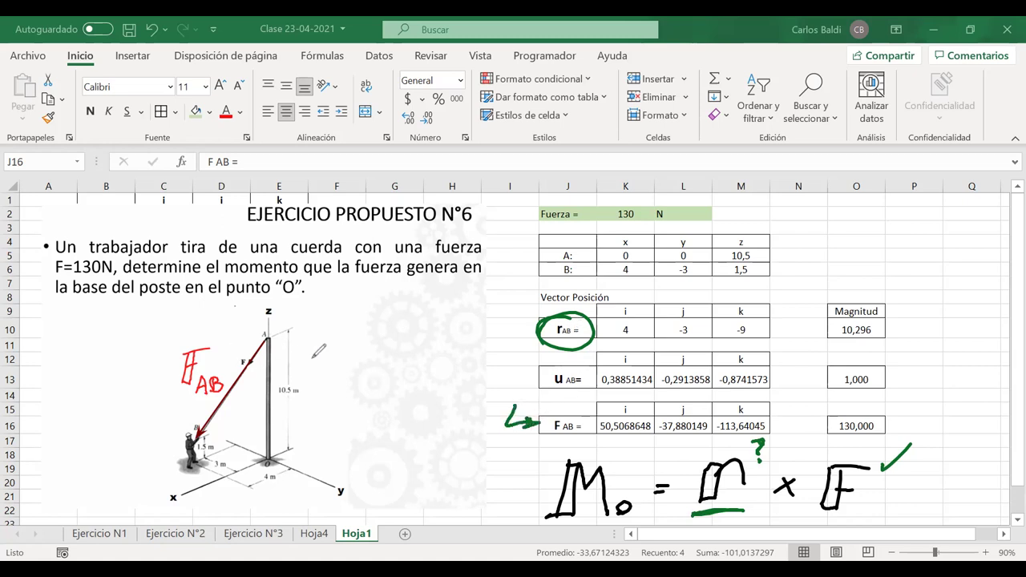
mouse_move(493, 356)
mouse_down()
mouse_move(531, 344)
mouse_move(527, 351)
mouse_up()
mouse_move(239, 377)
mouse_down()
mouse_move(213, 405)
mouse_move(222, 412)
mouse_up()
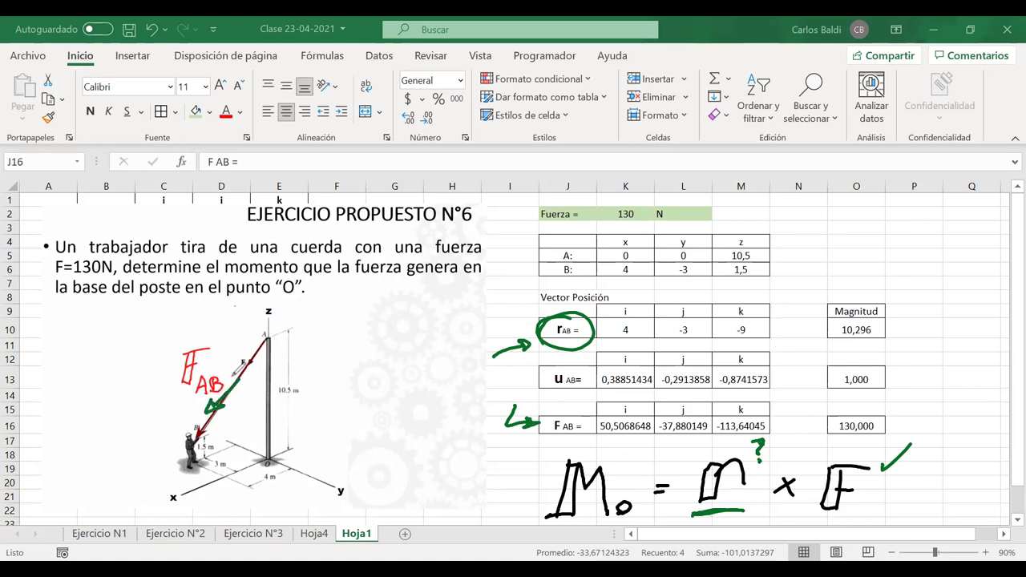
key(ctrl+z)
key(ctrl+z)
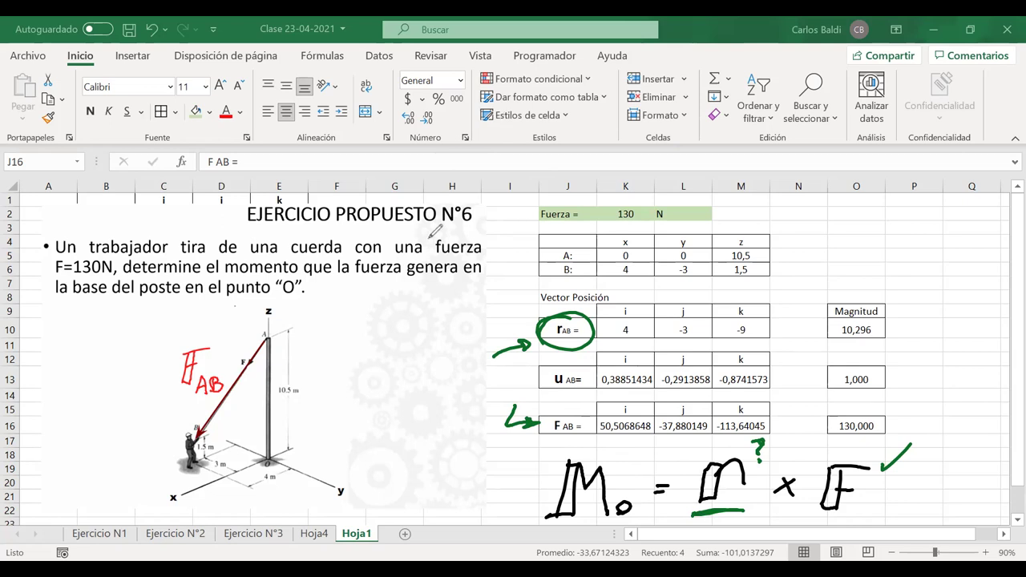
drag(510, 342, 565, 331)
click(520, 416)
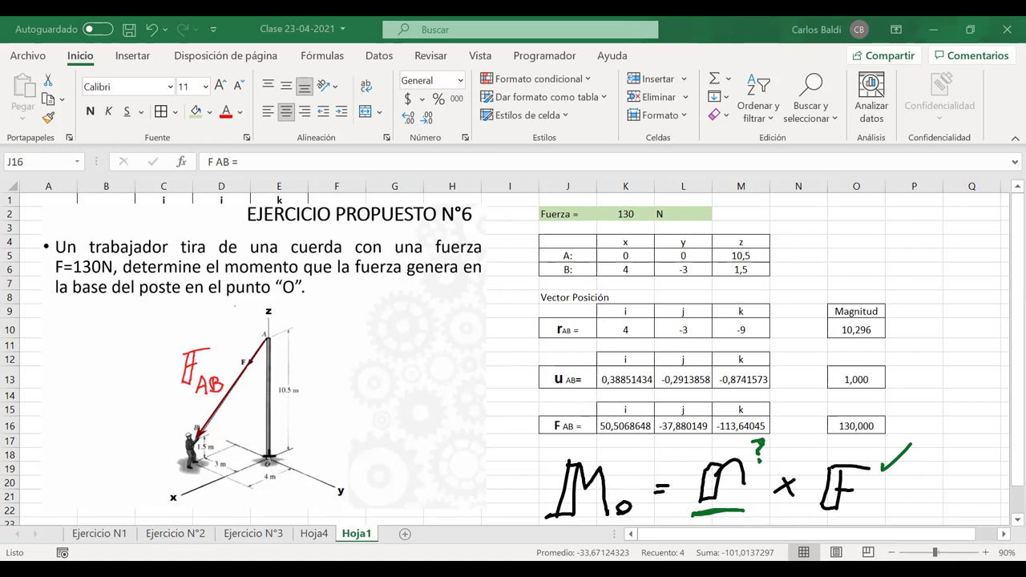
- Draw a blue arrow along the pole from O to A, label it r OA, and erase the handwritten moment formula
mouse_move(269, 458)
mouse_down()
mouse_move(286, 454)
mouse_move(311, 408)
mouse_up()
drag(268, 459, 200, 443)
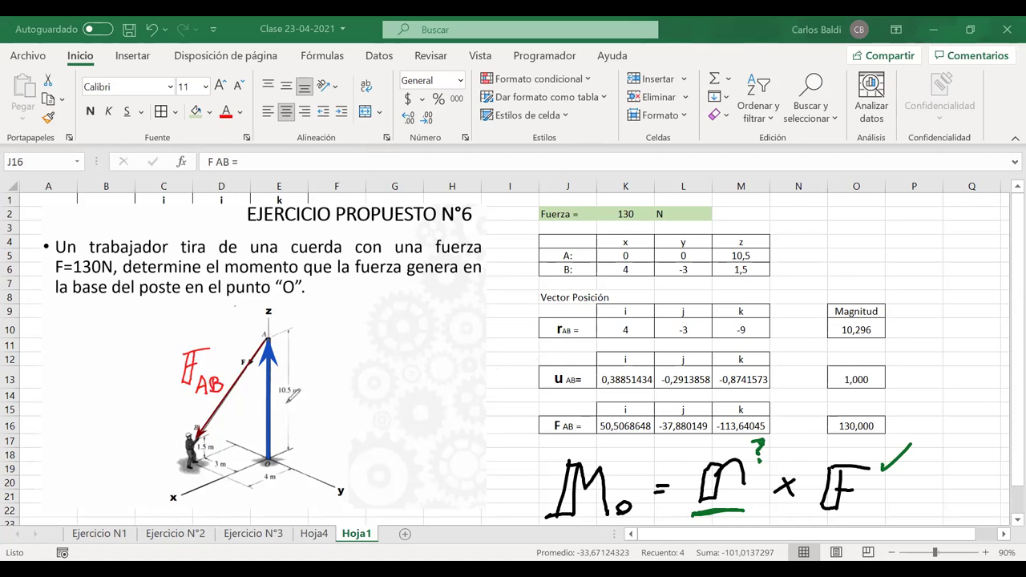
drag(289, 401, 302, 407)
mouse_move(306, 431)
mouse_down()
mouse_move(310, 421)
mouse_move(315, 428)
mouse_up()
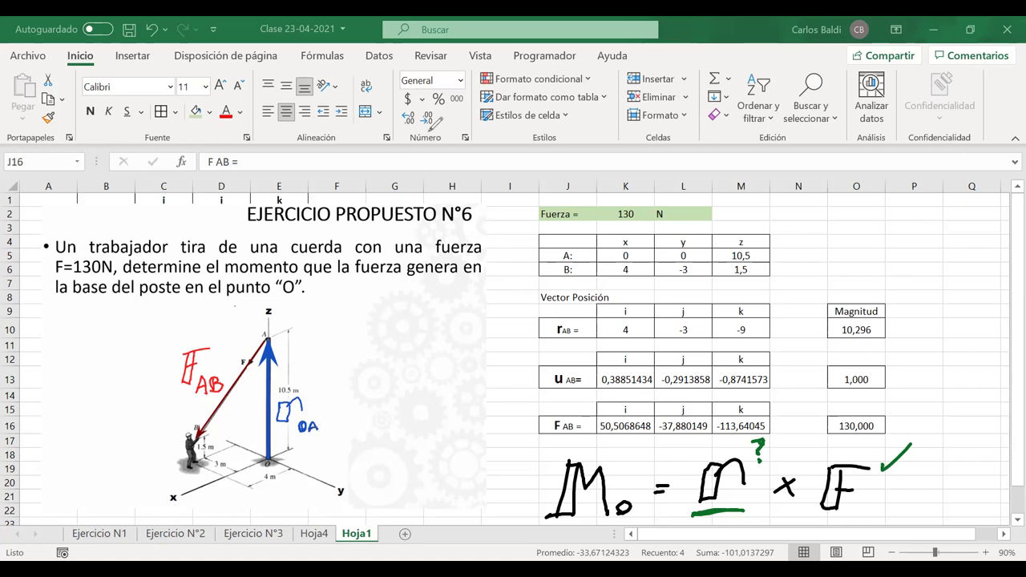
mouse_move(570, 520)
mouse_down()
mouse_move(593, 485)
mouse_move(665, 492)
mouse_move(745, 473)
mouse_move(786, 486)
mouse_move(896, 456)
mouse_up()
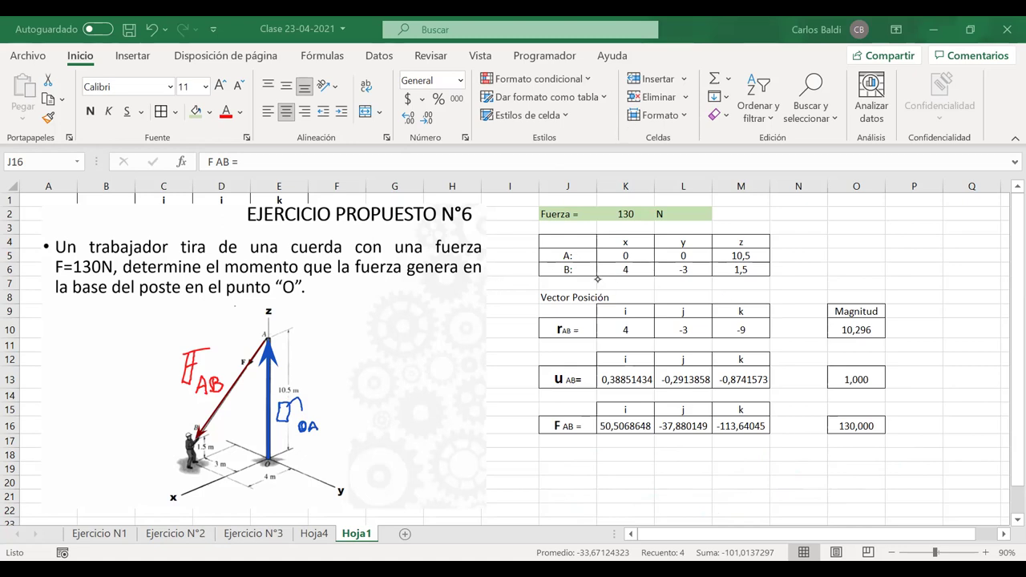
- Move the force row up to J1:L1 and the coordinate table of points A and B up to J3:M5
drag(562, 214, 653, 213)
drag(592, 207, 591, 194)
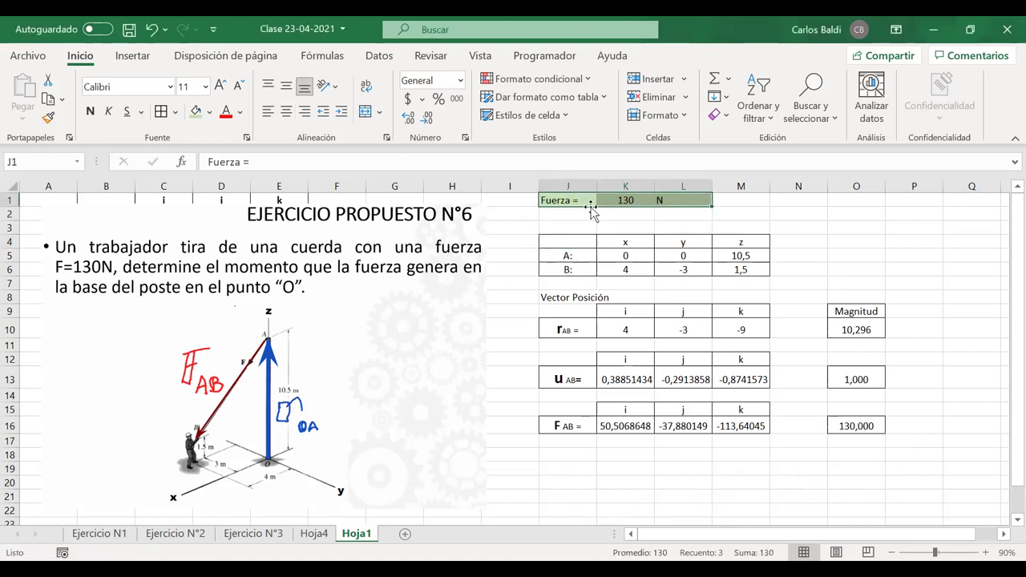
drag(565, 247, 727, 270)
drag(605, 236, 603, 225)
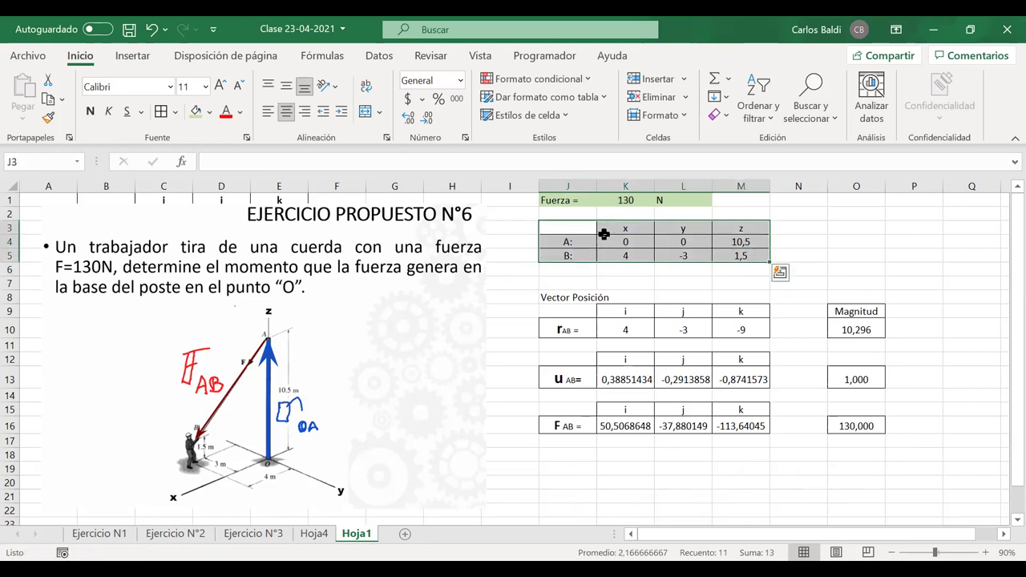
- Add the label O: in J6 under point B, centred, and give J6:M6 borders like the coordinate table
click(572, 272)
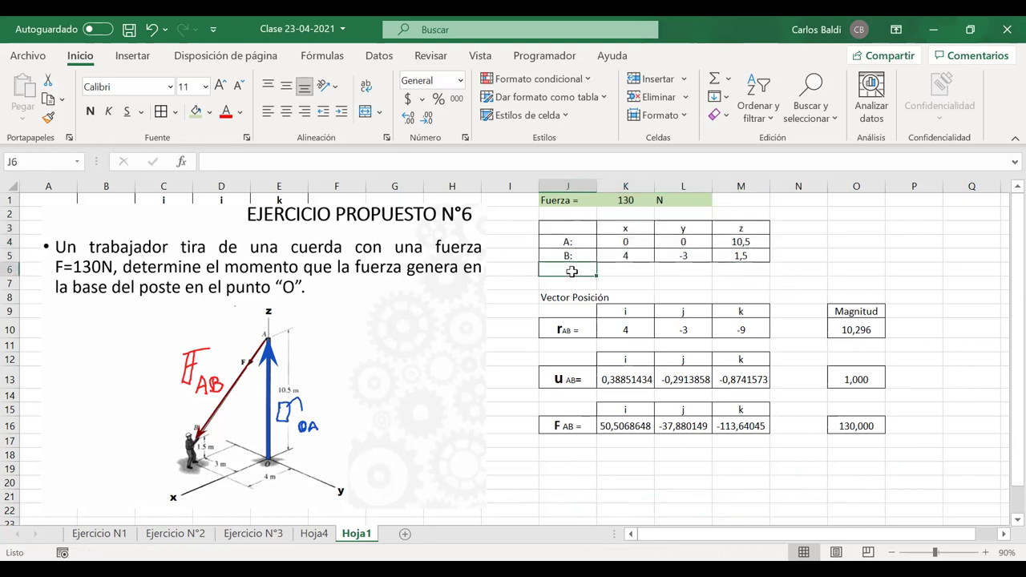
text(o)
text(O:)
key(Return)
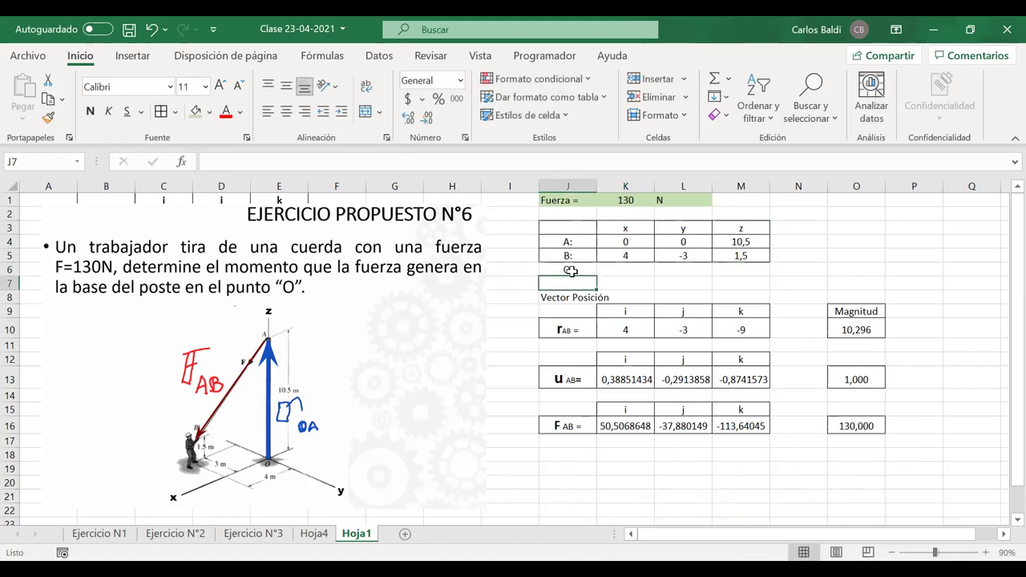
drag(573, 272, 746, 271)
click(287, 112)
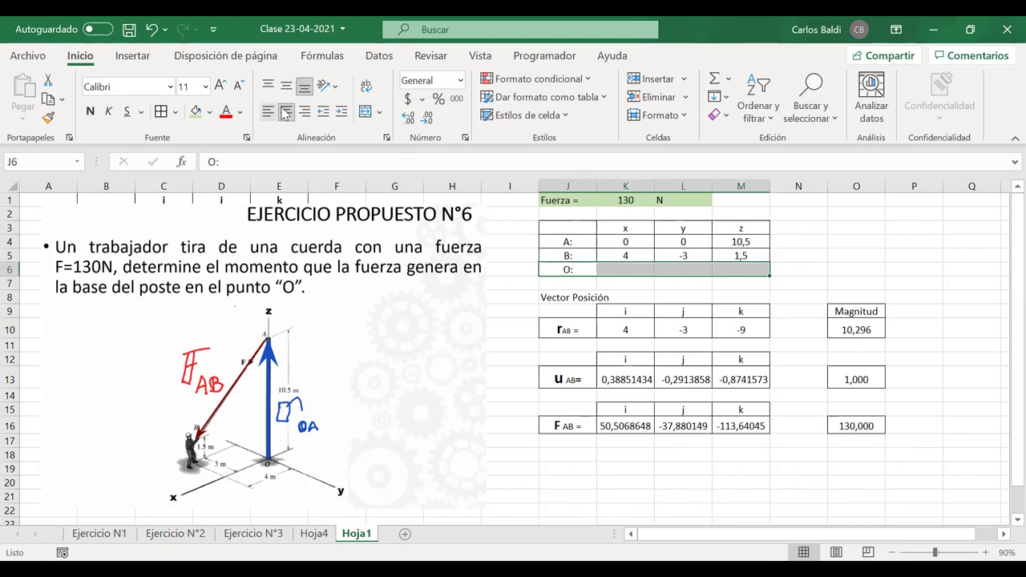
- Enter 0, 0, 0 as point O's coordinates in K6:M6 and centre them
click(625, 271)
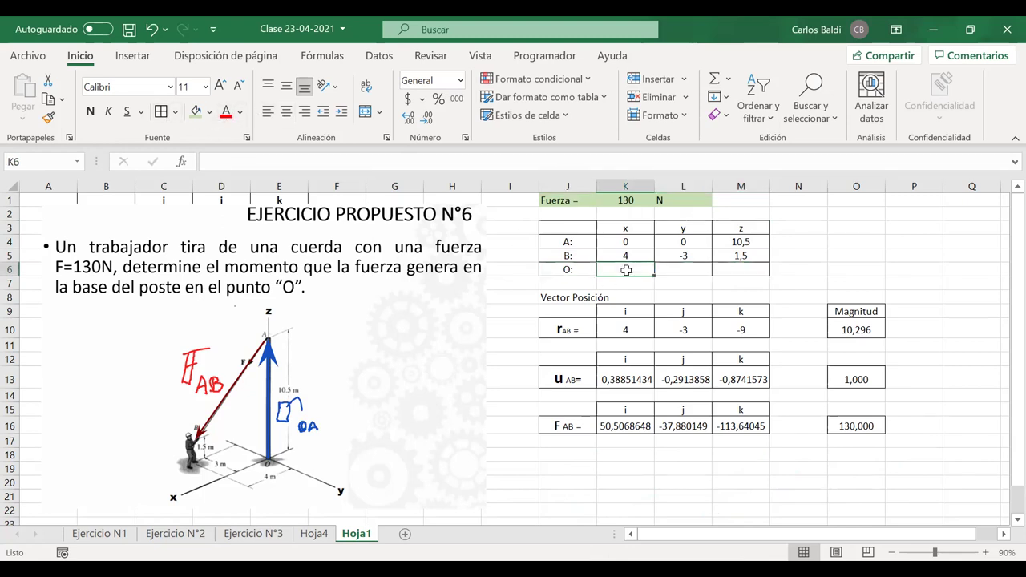
text(0)
key(Tab)
text(0)
key(Tab)
text(0)
key(Tab)
drag(625, 271, 716, 271)
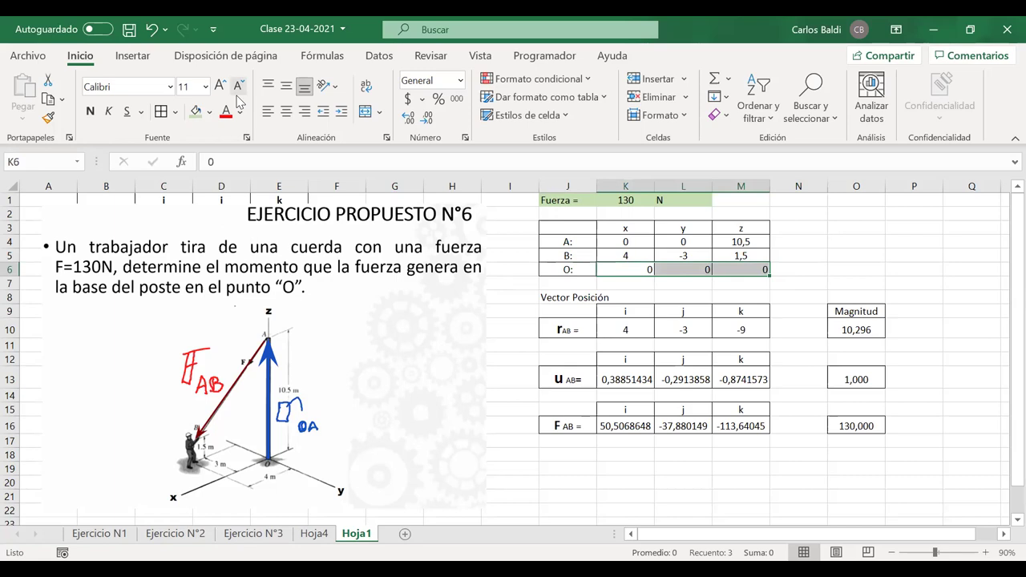
click(287, 112)
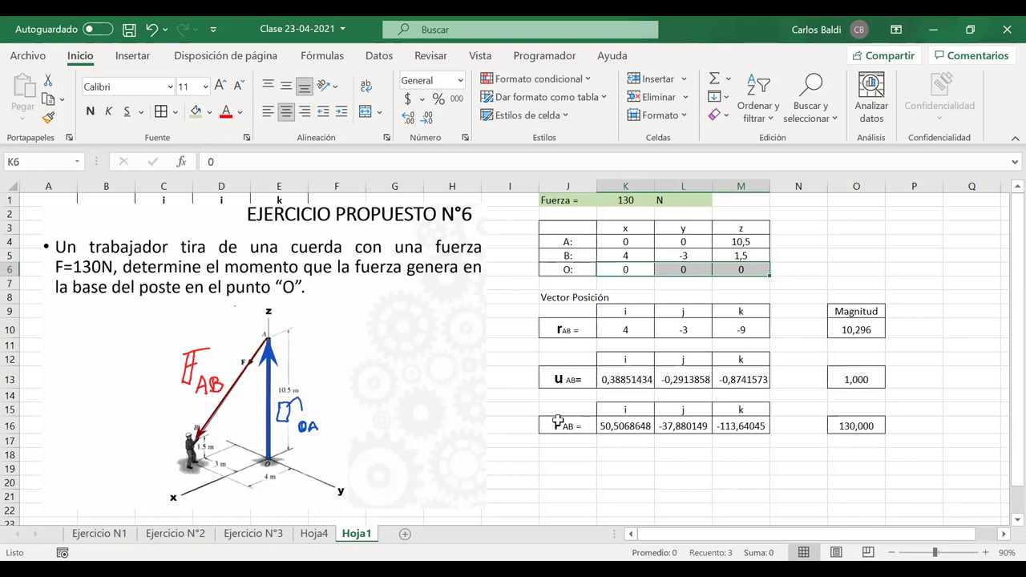
- Enter the heading VECTOR POSICIÓN in J18 below the force vector table
key(ctrl+v)
key(Escape)
click(564, 458)
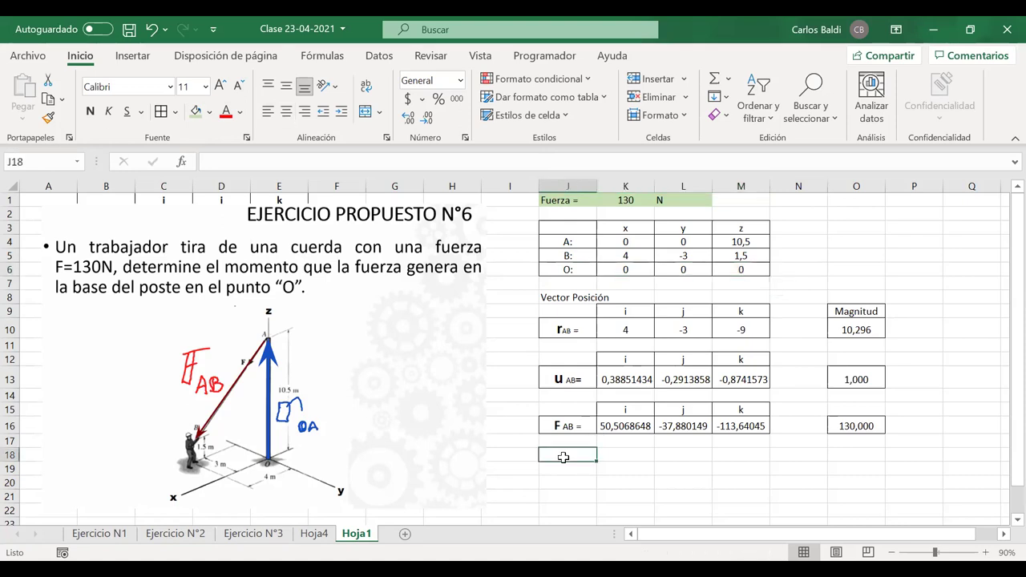
text(VECTOR POSO)
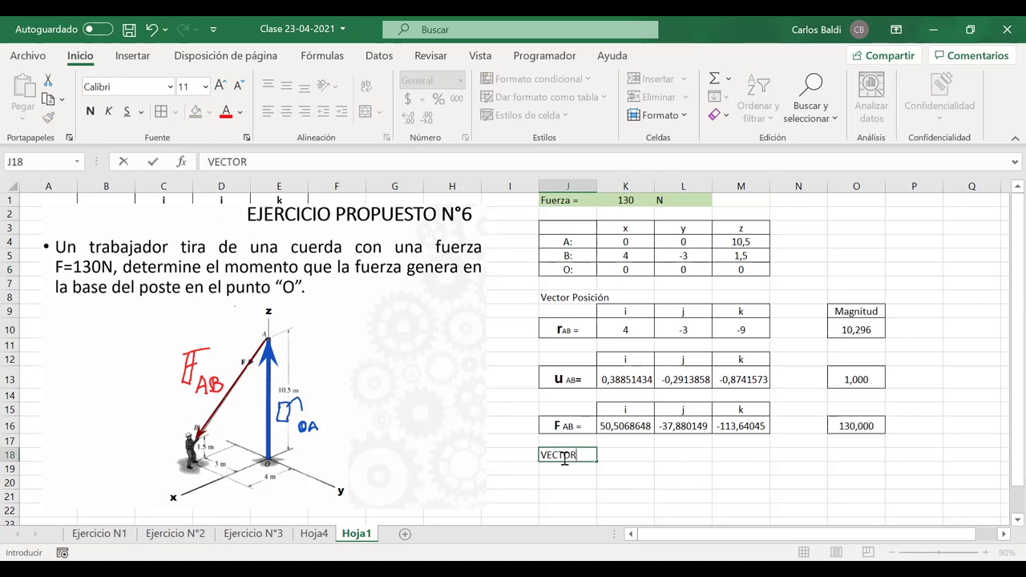
key(BackSpace)
text(ICIÓN)
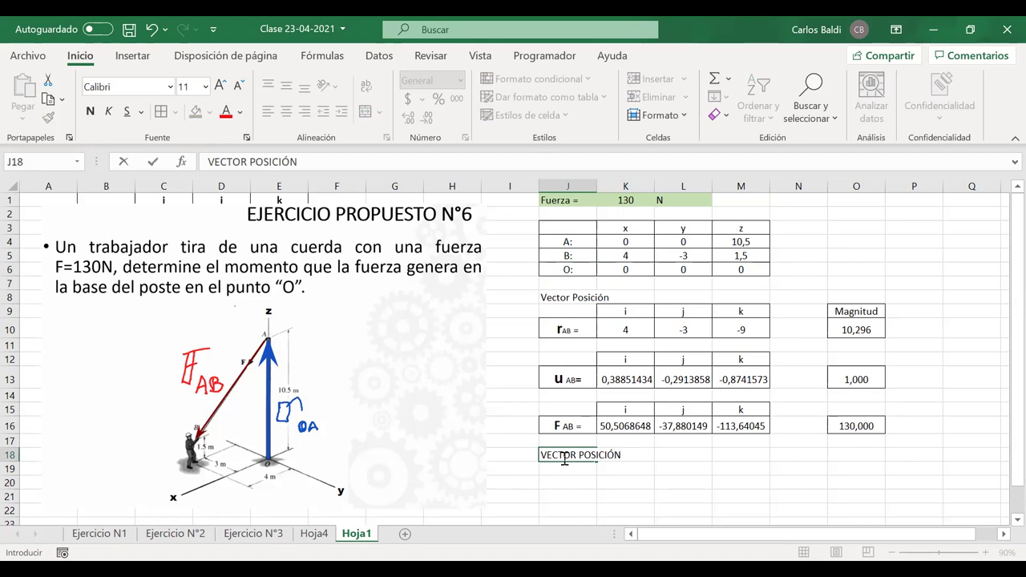
key(Return)
- Copy the rAB position vector table J9:M10 to J19 and clear the pasted component formulas in K20:M20
drag(569, 298, 728, 324)
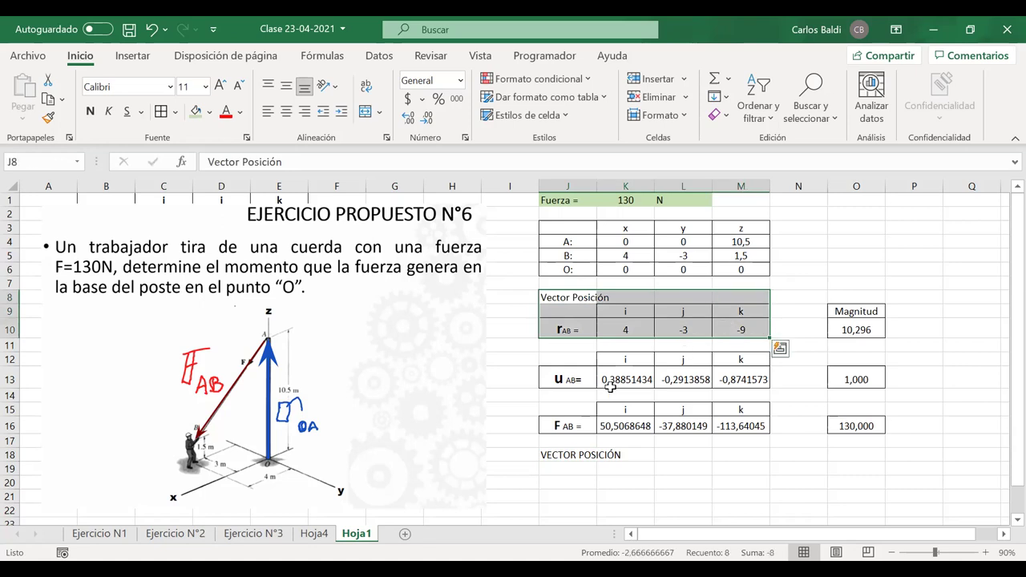
click(564, 470)
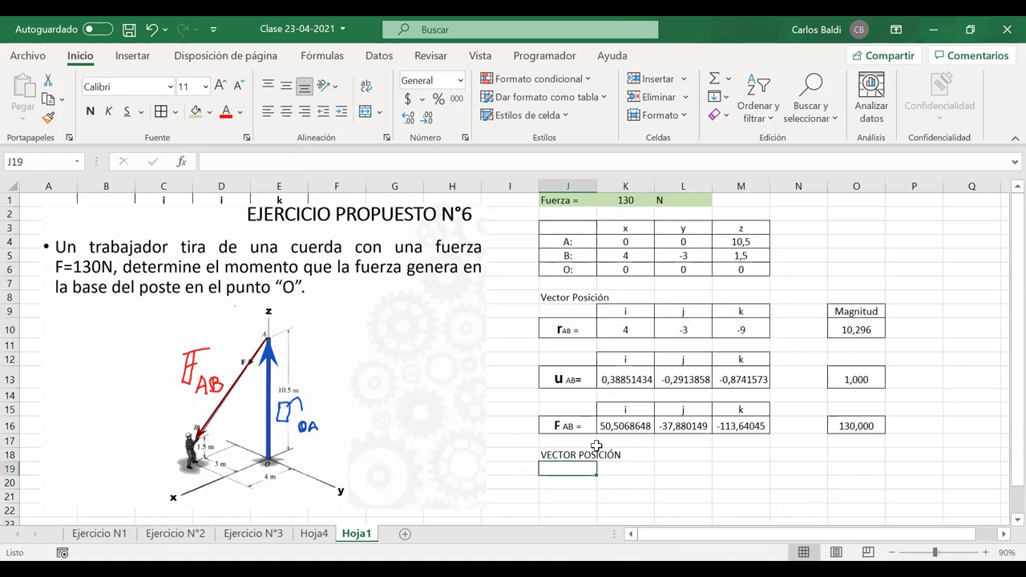
drag(572, 309, 733, 337)
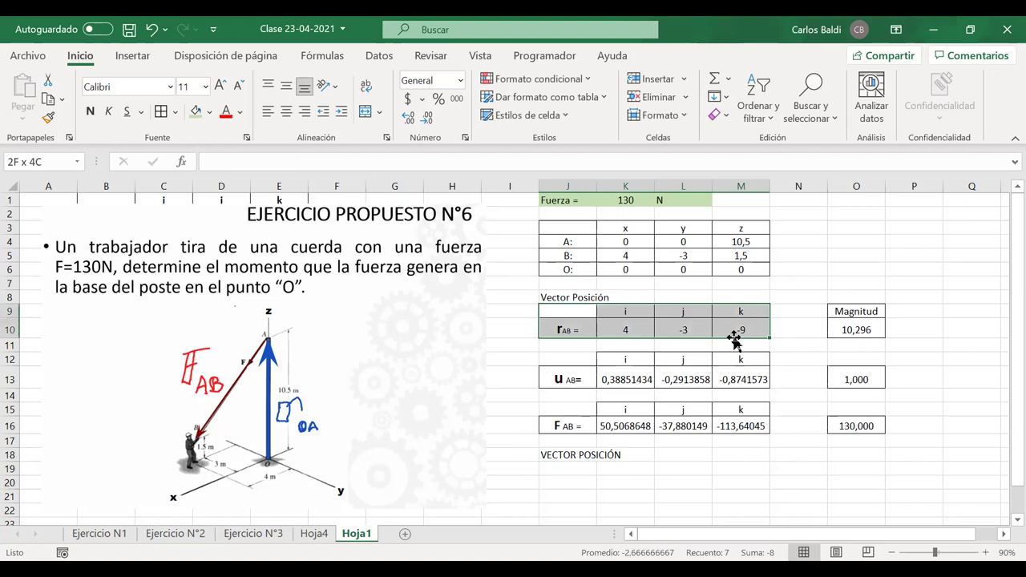
key(ctrl+c)
click(571, 468)
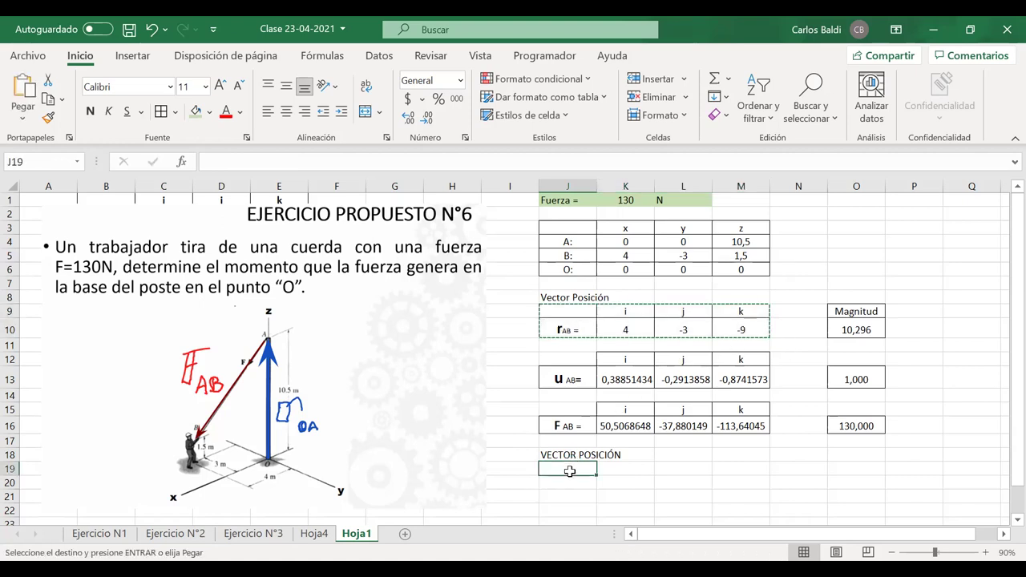
key(ctrl+v)
drag(611, 486, 758, 489)
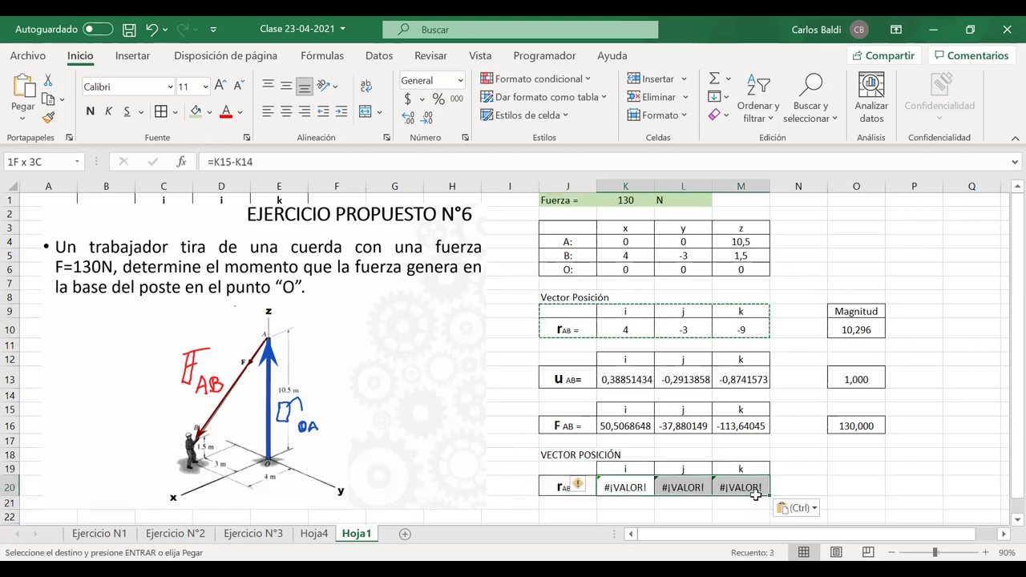
key(Delete)
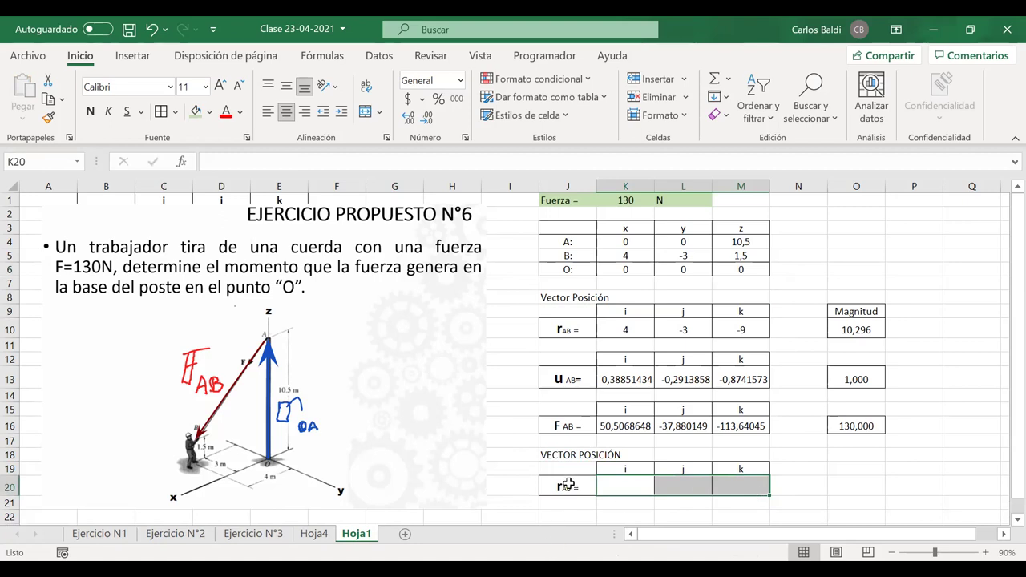
- Change the position vector label in J20 to rOA =, keeping the subscript-style formatting
double_click(567, 486)
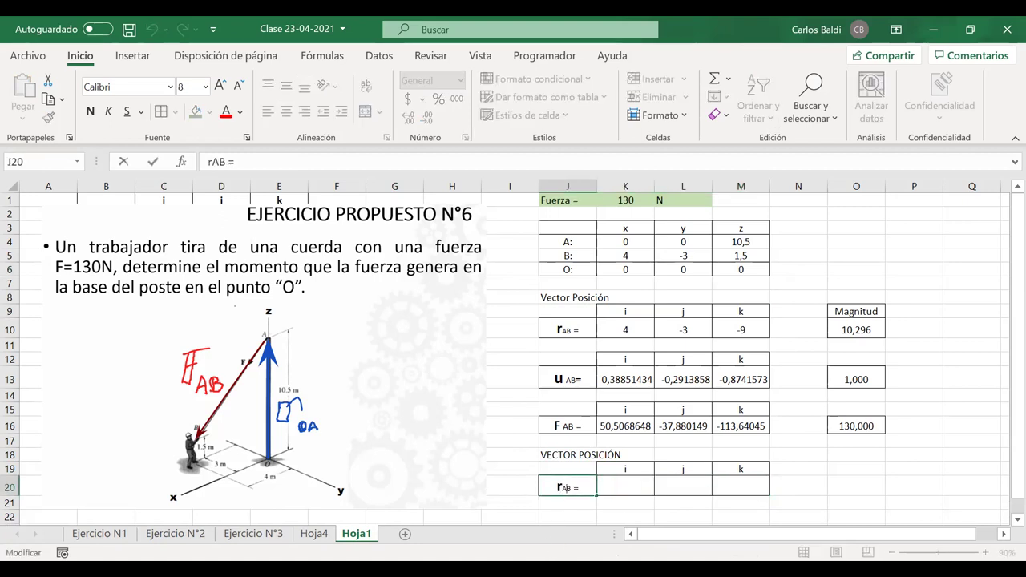
text(OA)
key(Delete)
key(BackSpace)
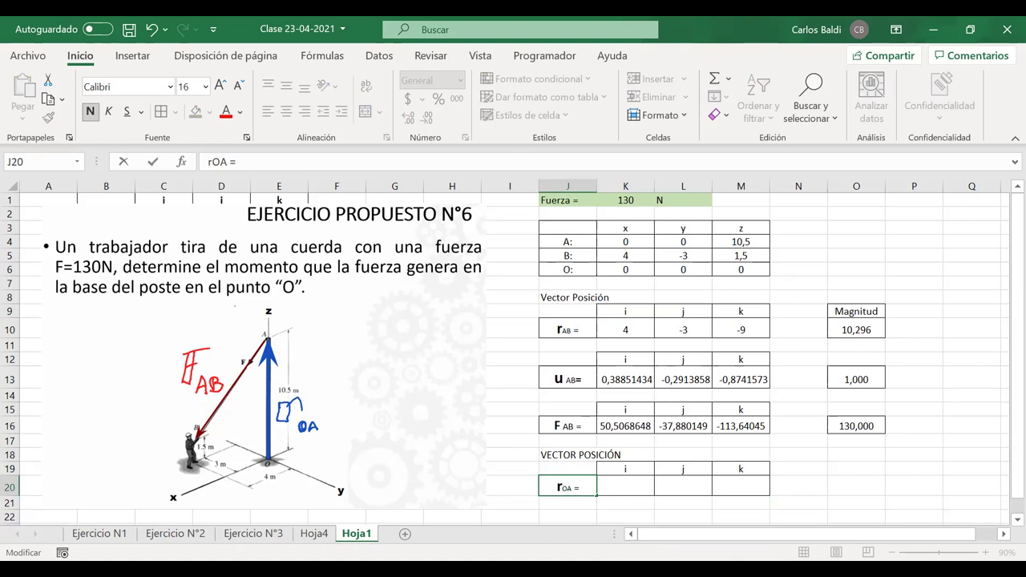
click(880, 461)
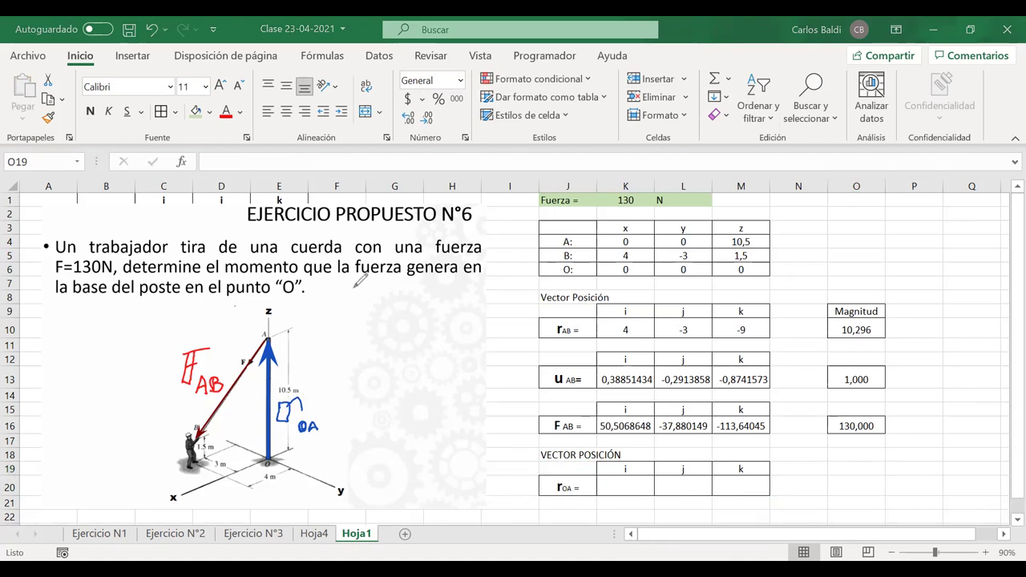
- Handwrite the moment equation M_O = r_OA × F_AB beside the base of the pole in the exercise figure
mouse_move(327, 453)
mouse_down()
mouse_move(346, 479)
mouse_move(396, 447)
mouse_move(398, 455)
mouse_up()
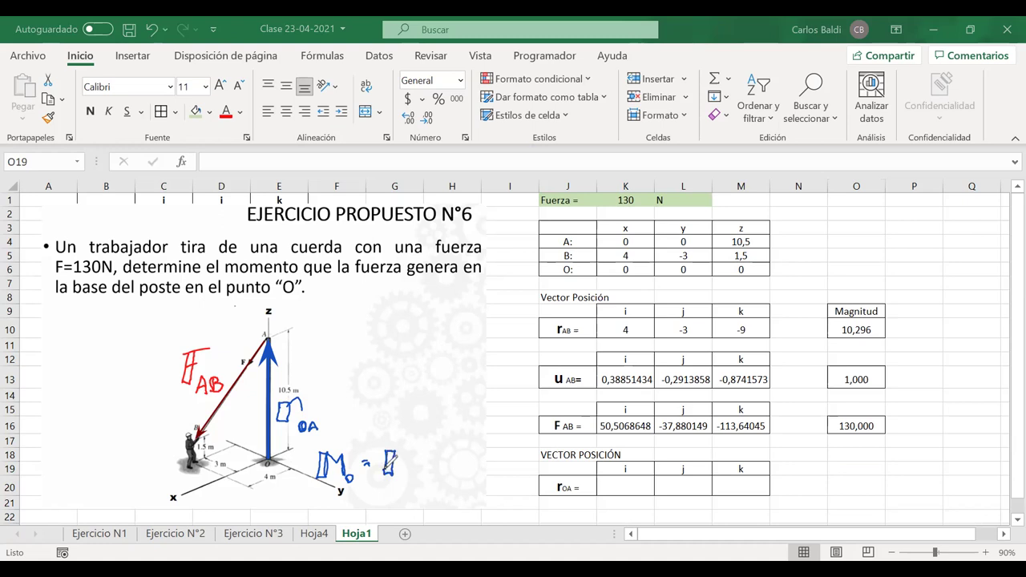
mouse_move(392, 451)
mouse_down()
mouse_move(438, 475)
mouse_move(455, 446)
mouse_up()
drag(438, 463, 450, 460)
drag(448, 484, 461, 485)
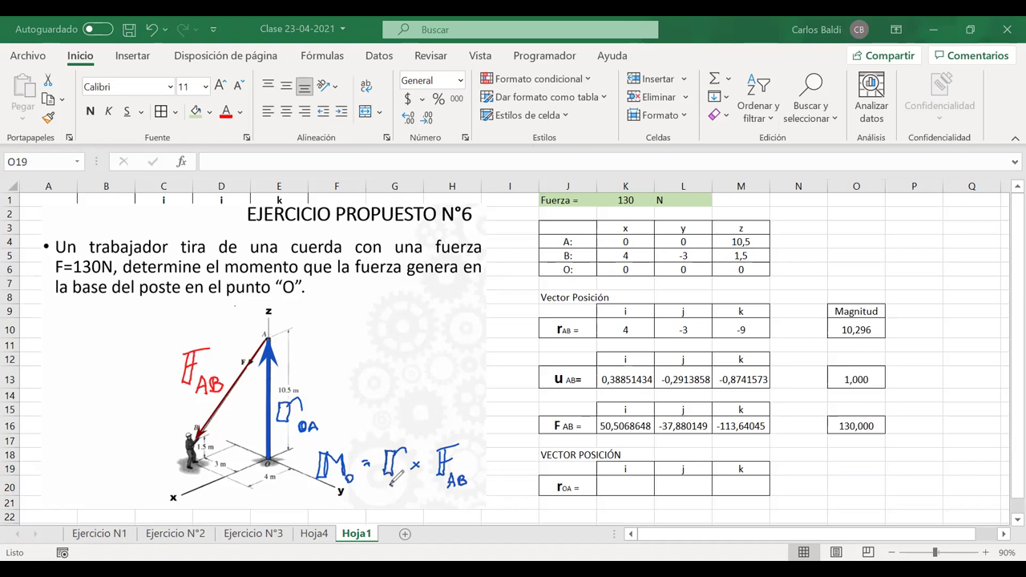
drag(393, 478, 393, 484)
drag(363, 474, 391, 481)
- Enter the formula =K4-K6 in K20 for the i component of rOA
click(626, 489)
text(=)
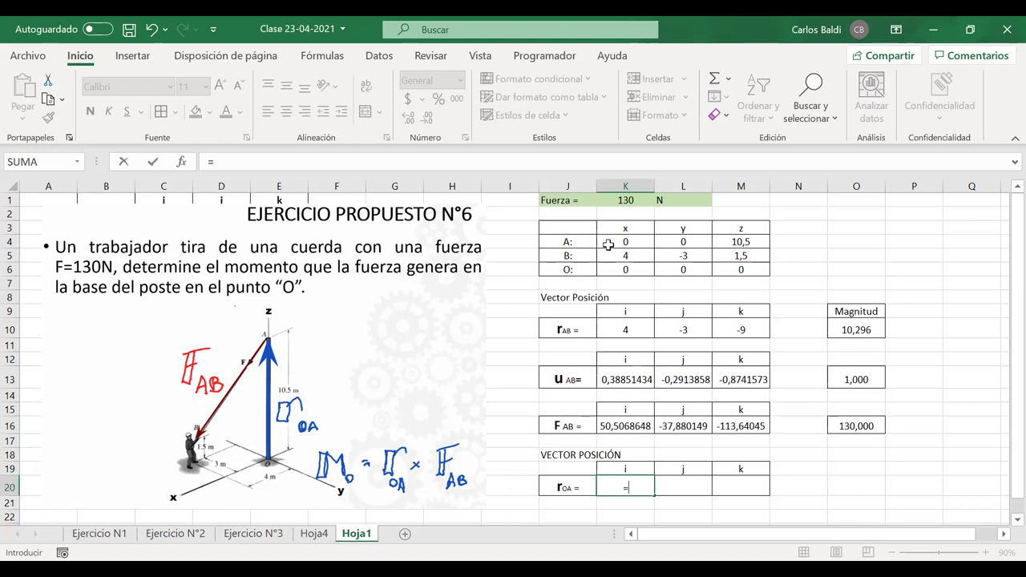
click(609, 244)
text(-)
click(615, 269)
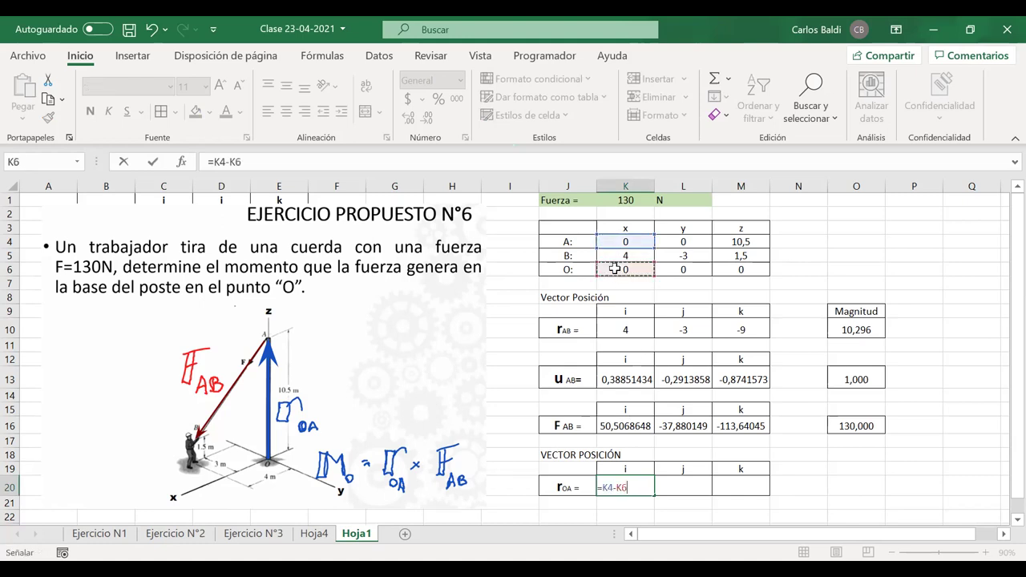
key(Return)
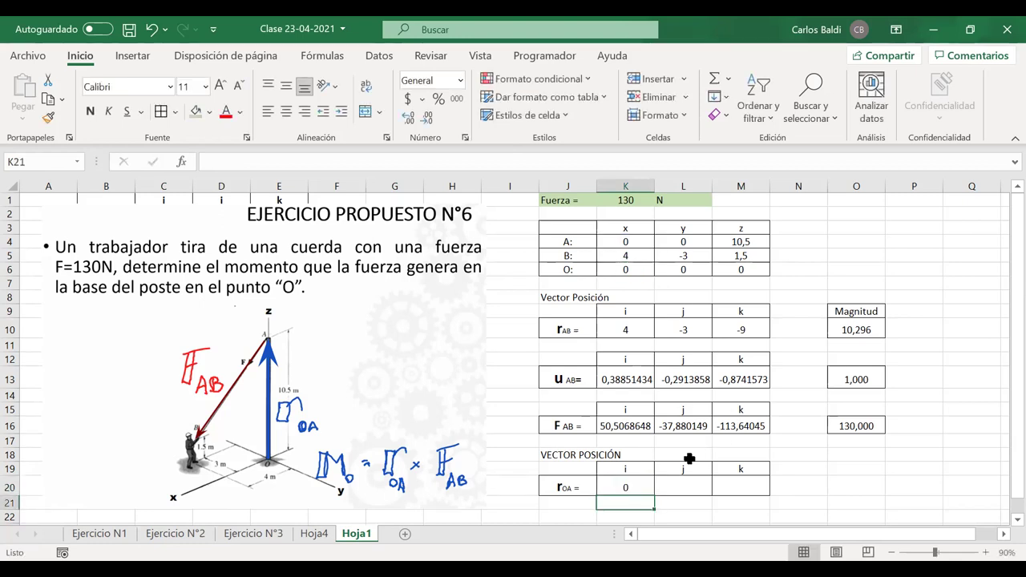
- Enter the formula =L4-L6 in L20 for the j component of rOA
click(675, 489)
text(=)
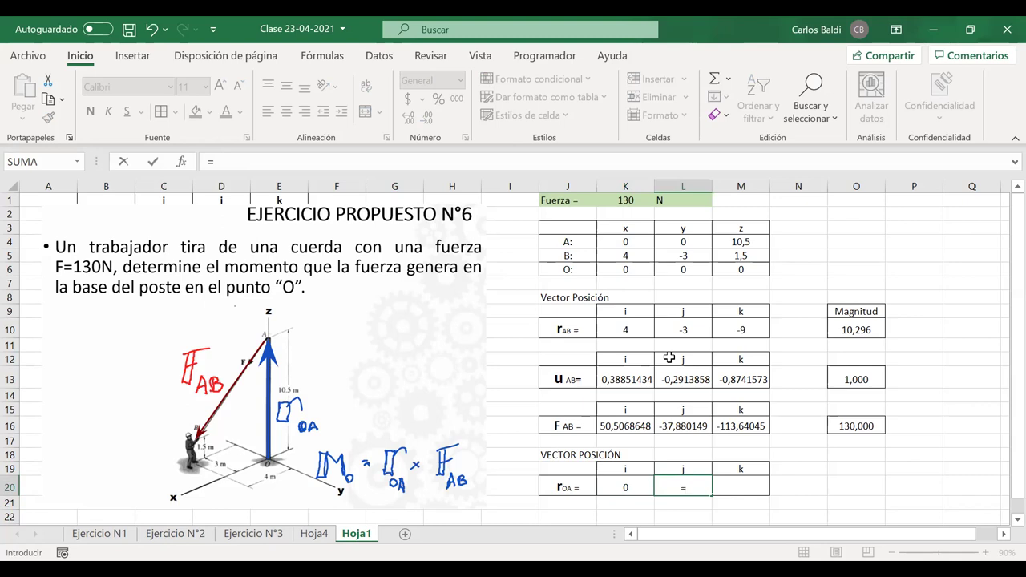
click(675, 243)
text(-)
click(677, 268)
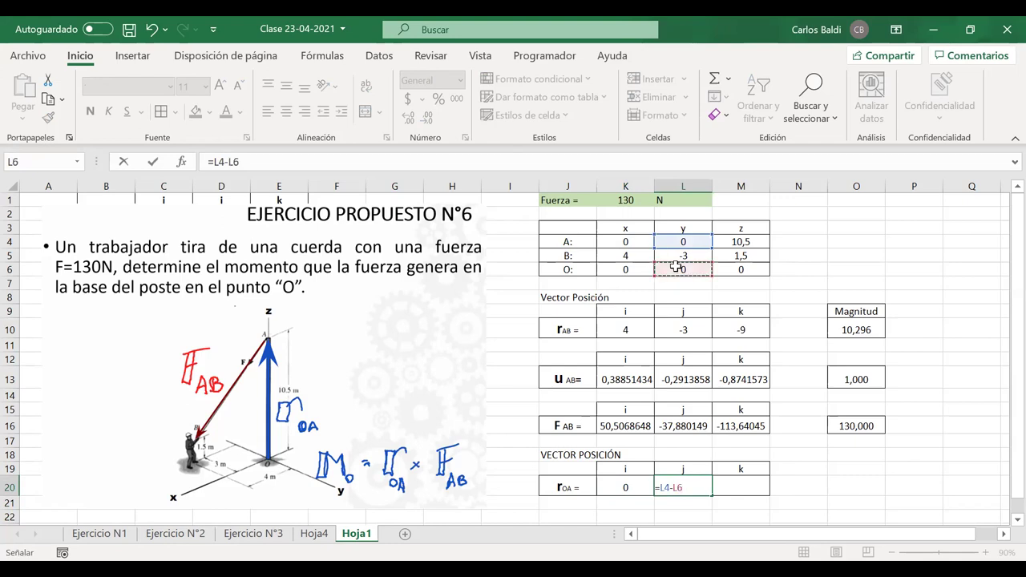
key(Return)
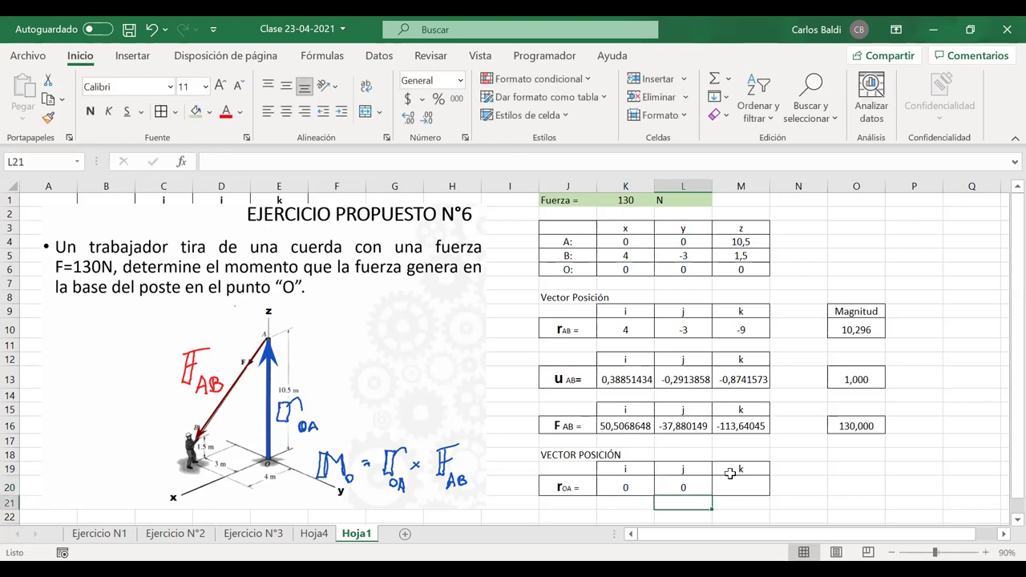
- Enter the formula =M4-M6 in M20 for the k component of rOA
click(729, 481)
text(?)
key(BackSpace)
text(=)
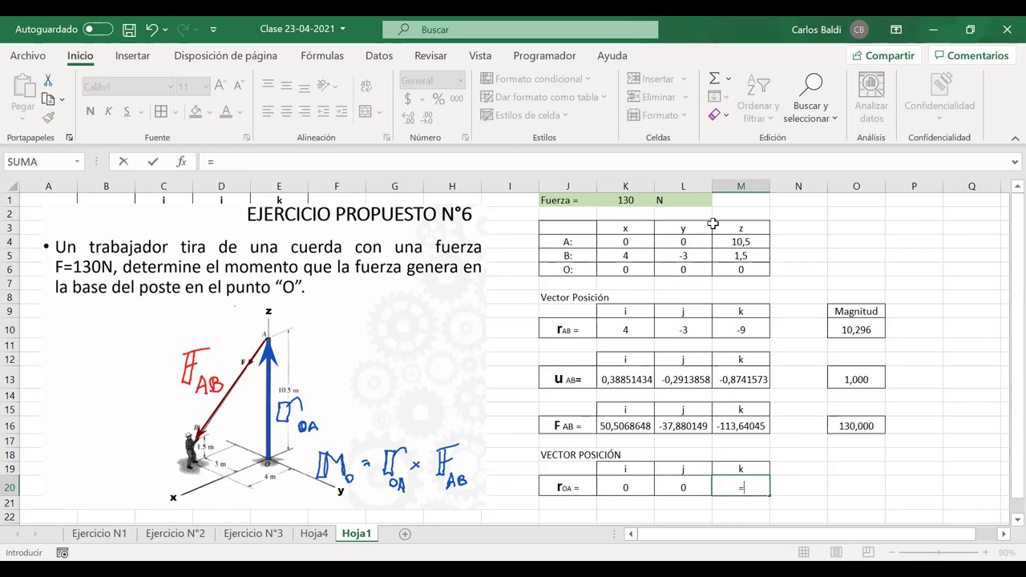
click(735, 245)
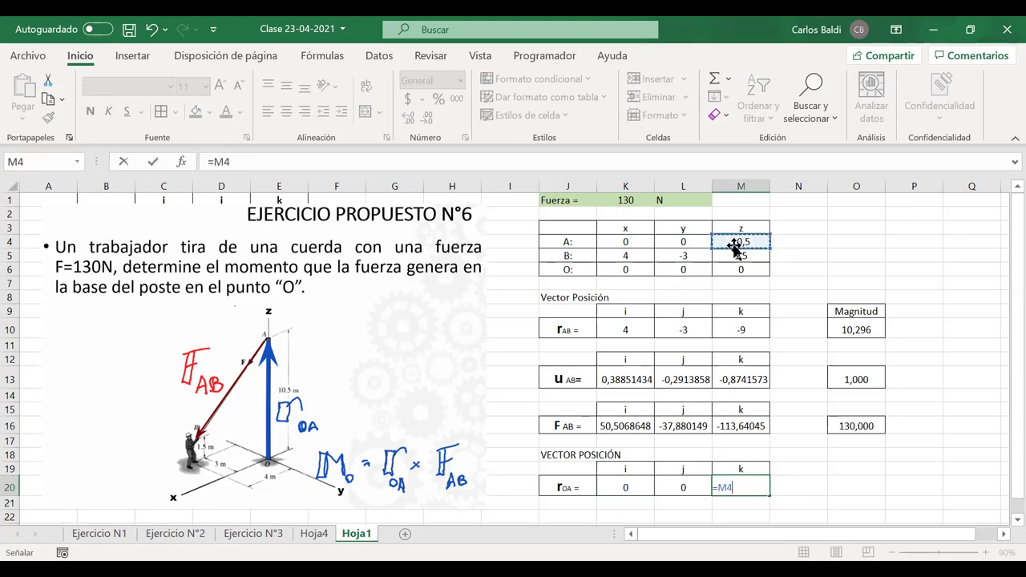
text(-)
click(737, 270)
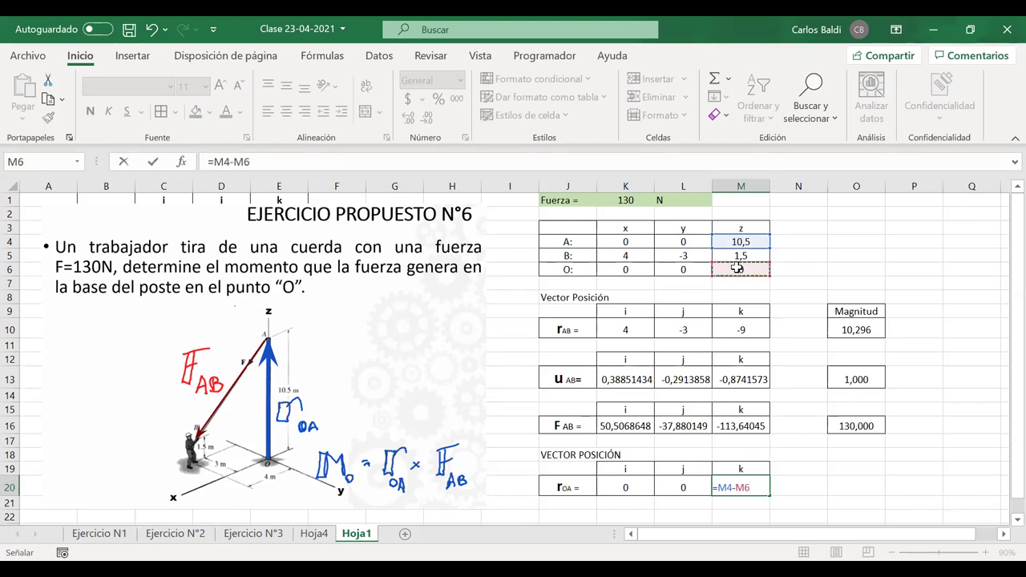
key(Return)
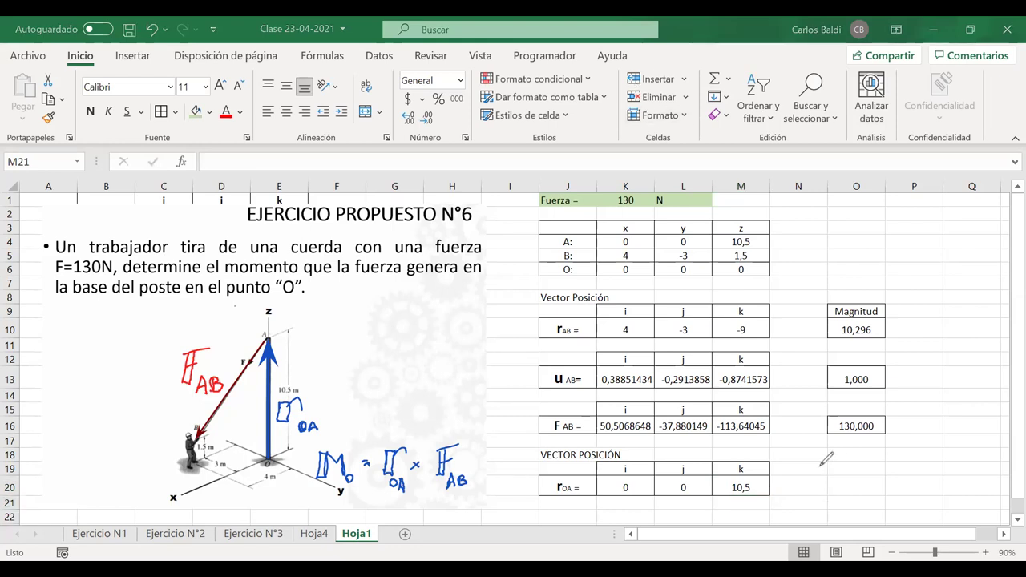
- Handwrite r_OA = {10,5 k} m beside the rOA table, and erase that note again
mouse_move(811, 459)
mouse_down()
mouse_move(810, 485)
mouse_move(821, 458)
mouse_move(846, 458)
mouse_move(831, 496)
mouse_move(861, 472)
mouse_up()
mouse_move(853, 480)
mouse_down()
mouse_move(885, 471)
mouse_move(881, 491)
mouse_move(909, 468)
mouse_move(955, 482)
mouse_move(951, 462)
mouse_move(965, 469)
mouse_move(956, 497)
mouse_move(998, 492)
mouse_up()
click(919, 481)
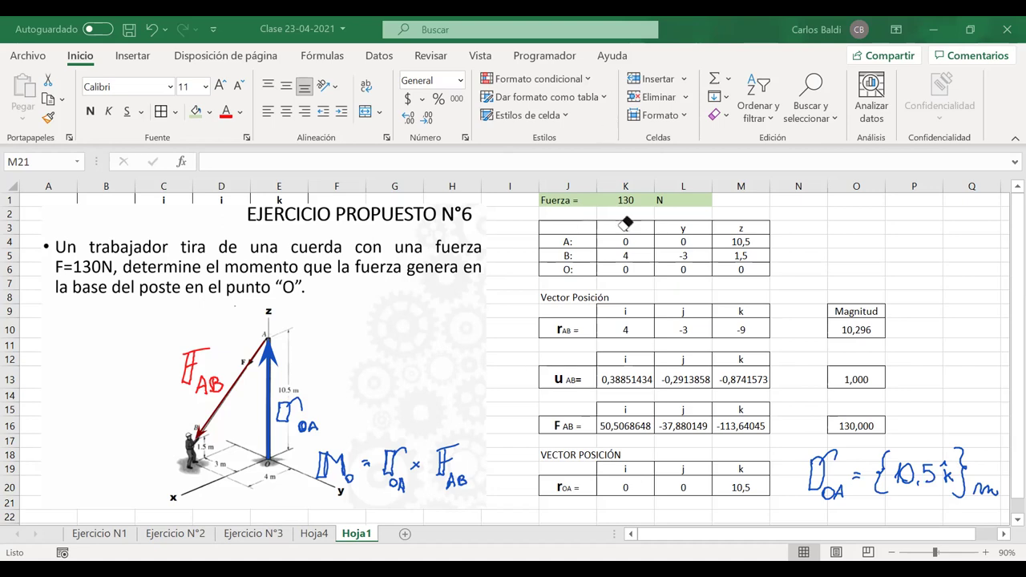
mouse_move(844, 460)
mouse_down()
mouse_move(839, 491)
mouse_move(844, 459)
mouse_move(946, 476)
mouse_move(843, 461)
mouse_up()
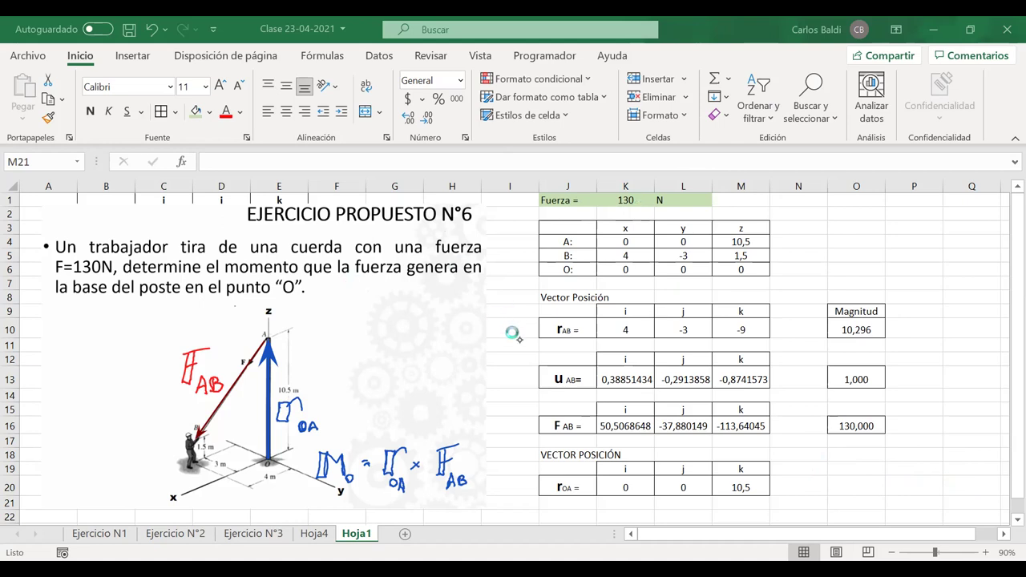
- Move the exercise picture down until it clears the A x B = C cross product table in rows 1 to 6
scroll(513, 333, down, 2)
drag(406, 284, 395, 373)
scroll(396, 377, up, 2)
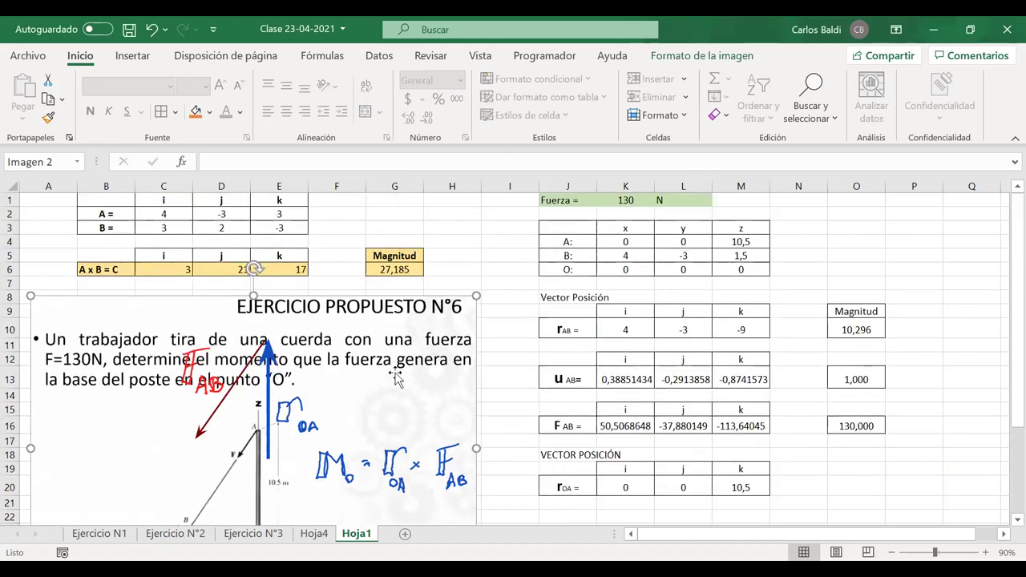
drag(320, 340, 382, 349)
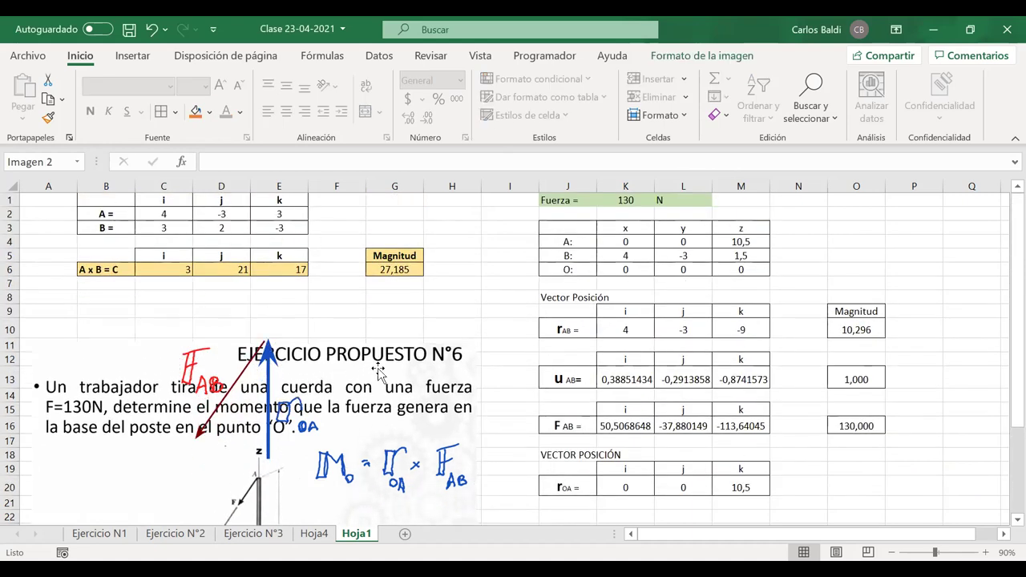
- Copy the cross product calculator with its magnitude, B1:G6, to J23 below the rOA table
click(282, 269)
drag(162, 218, 109, 199)
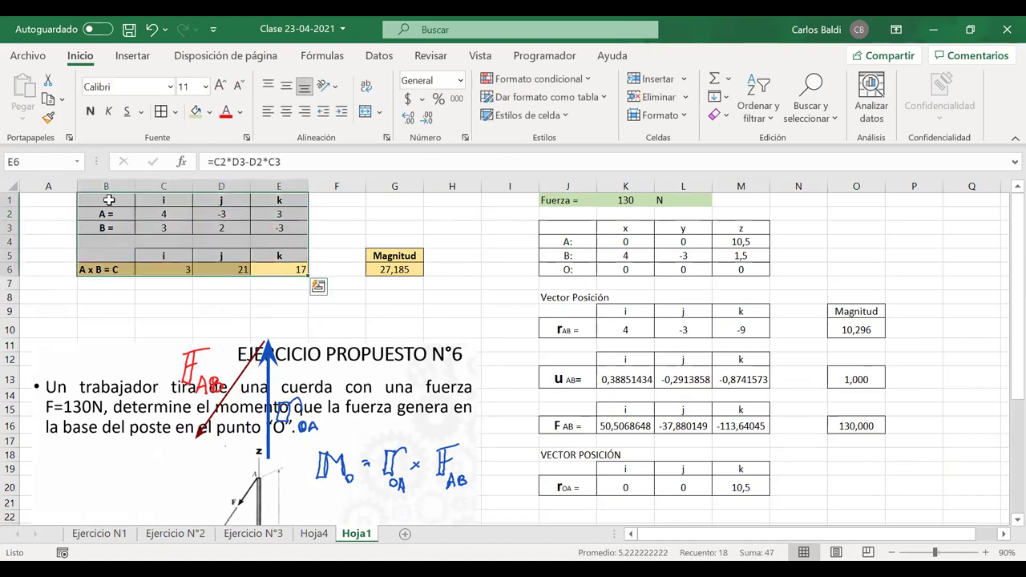
drag(385, 269, 110, 199)
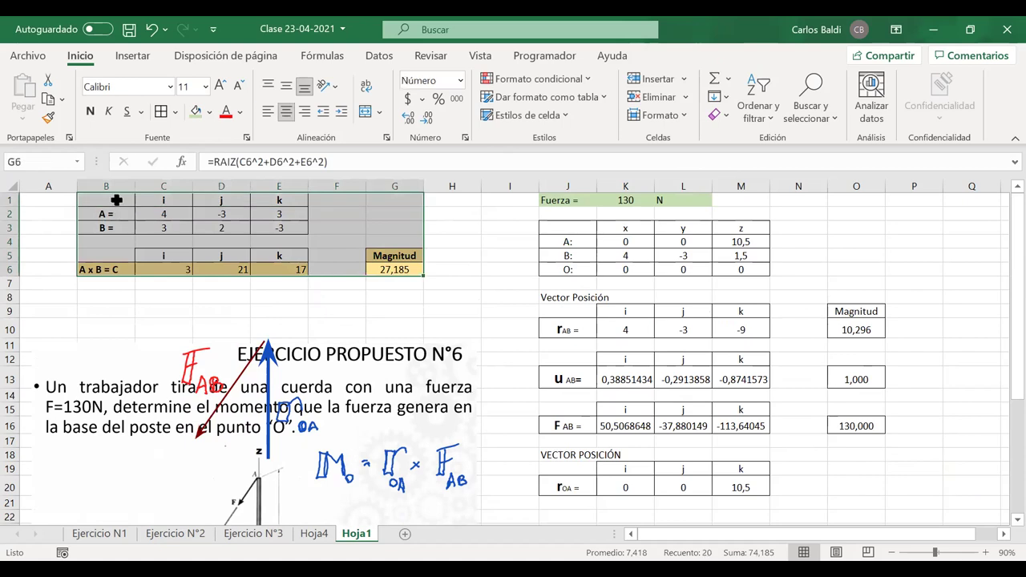
key(ctrl+c)
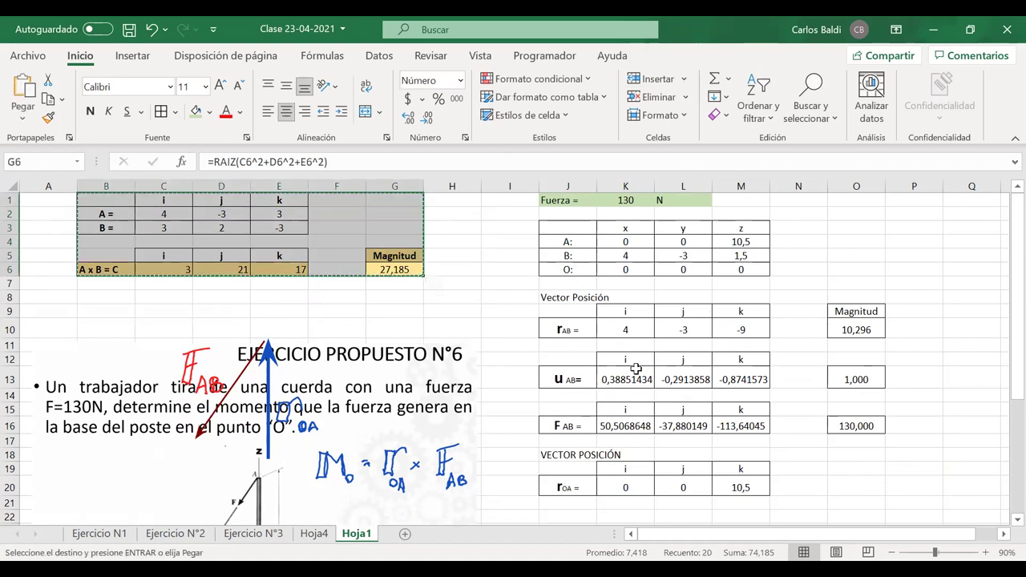
scroll(636, 369, down, 3)
click(566, 436)
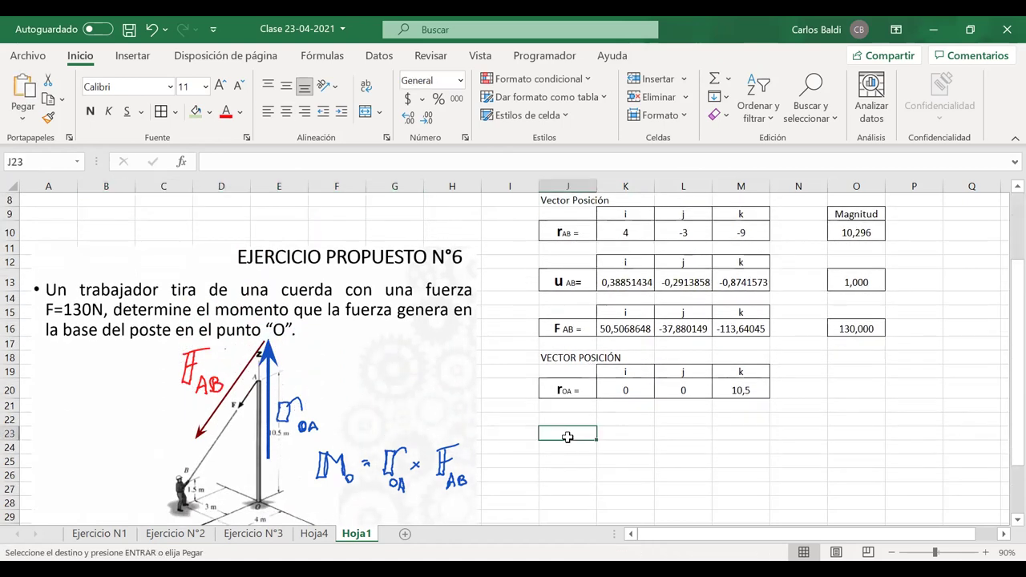
key(ctrl+v)
scroll(746, 441, down, 1)
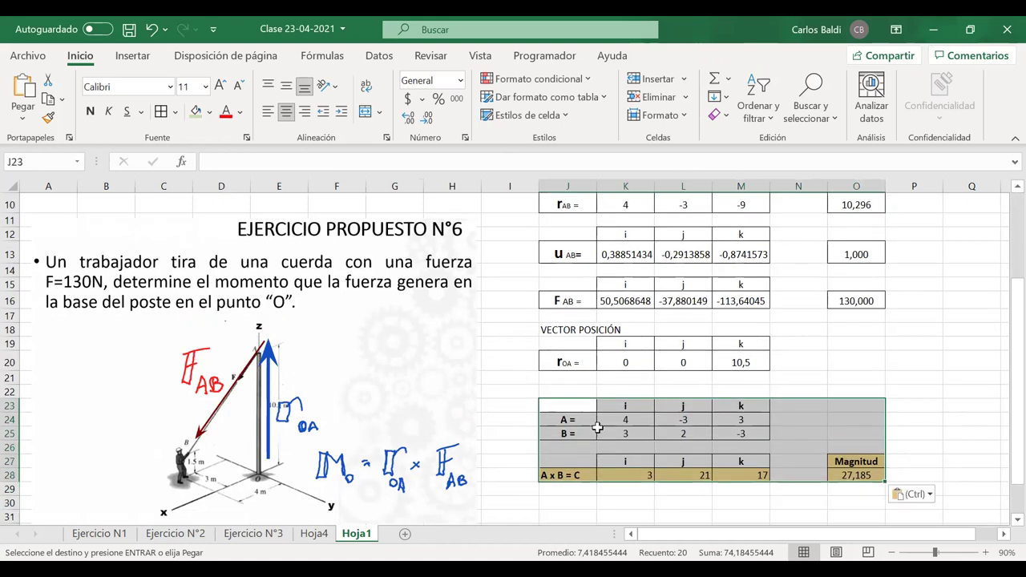
- Try to replace the A = label in J24 with the rOA text copied from inside J20
click(566, 420)
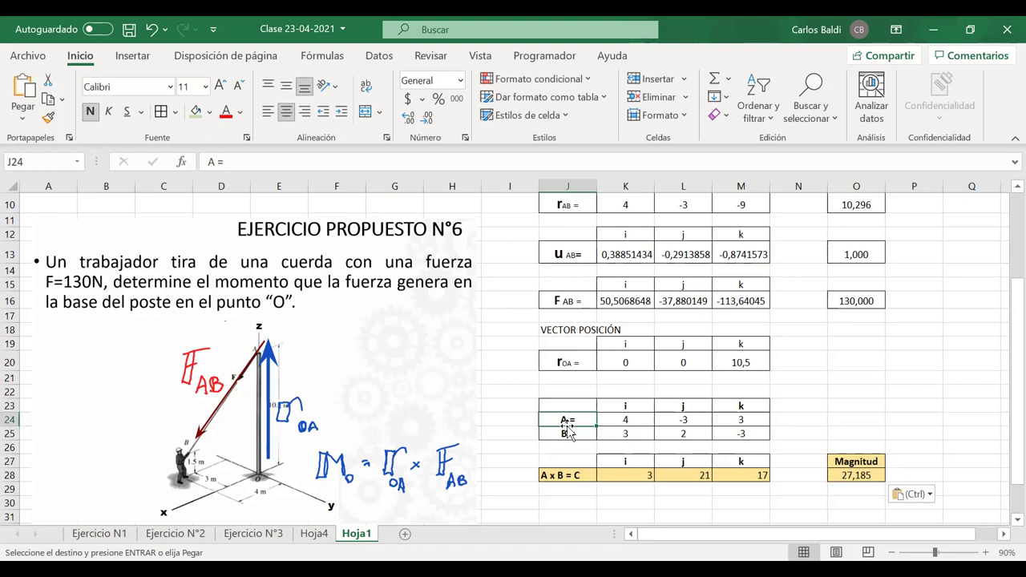
scroll(566, 428, down, 1)
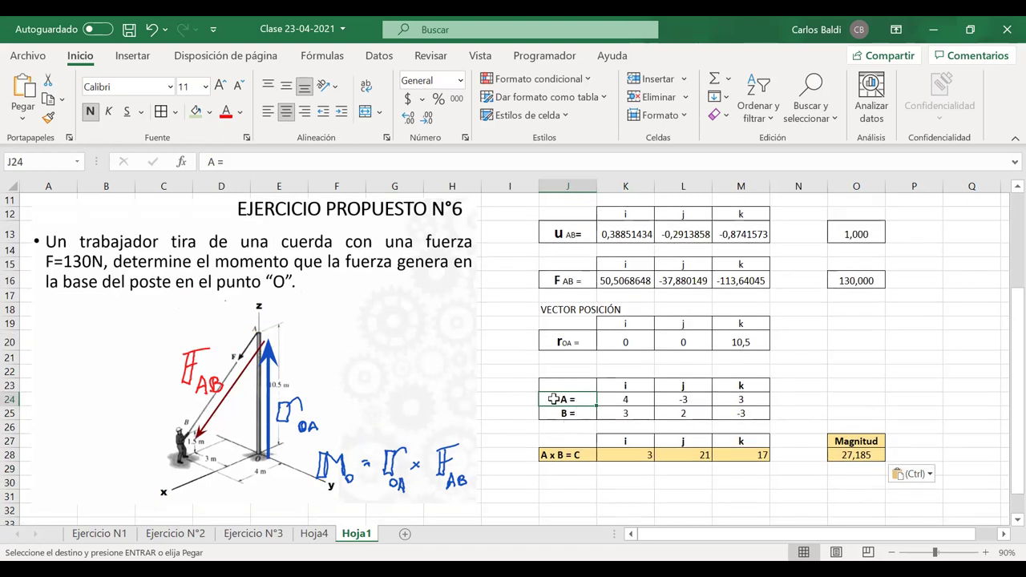
click(573, 344)
double_click(573, 343)
drag(573, 343, 555, 344)
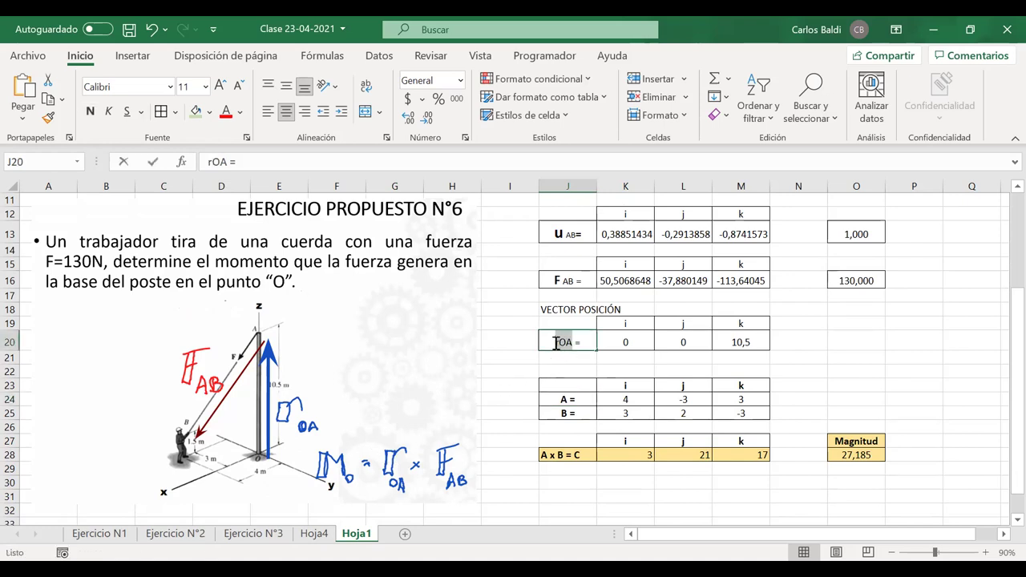
double_click(555, 343)
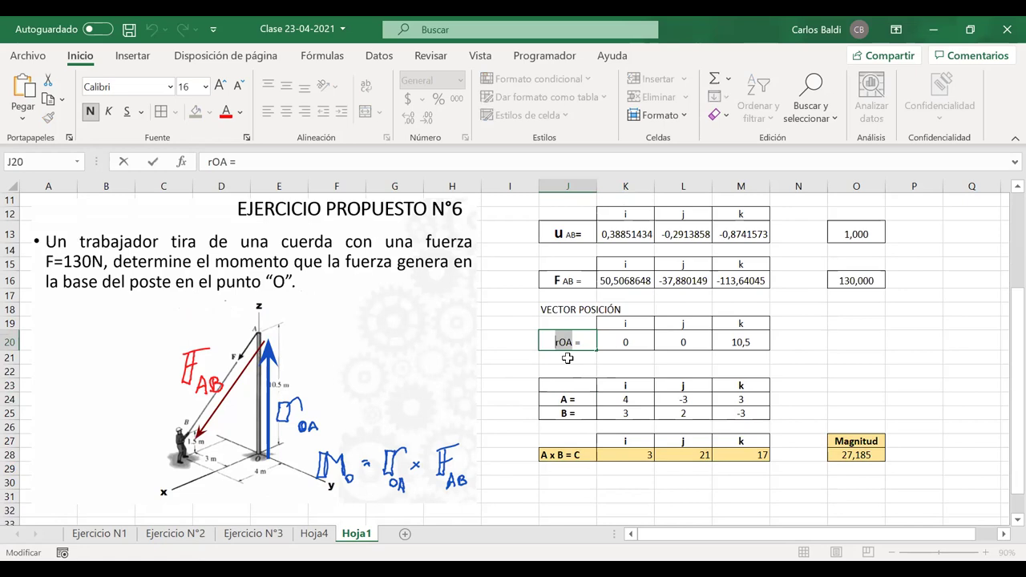
click(562, 399)
double_click(560, 397)
drag(560, 398, 529, 401)
key(ctrl+v)
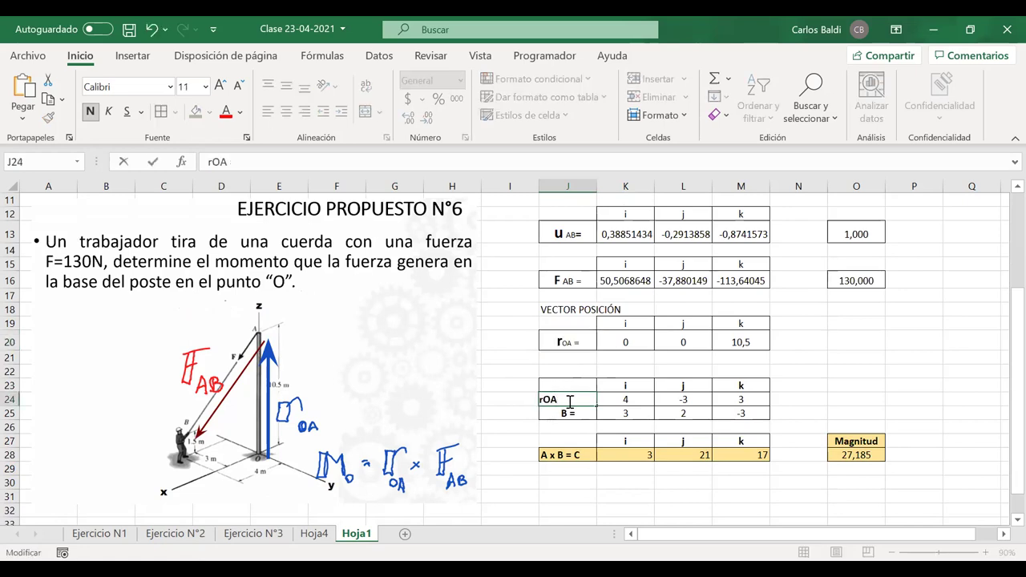
key(ctrl+z)
key(Return)
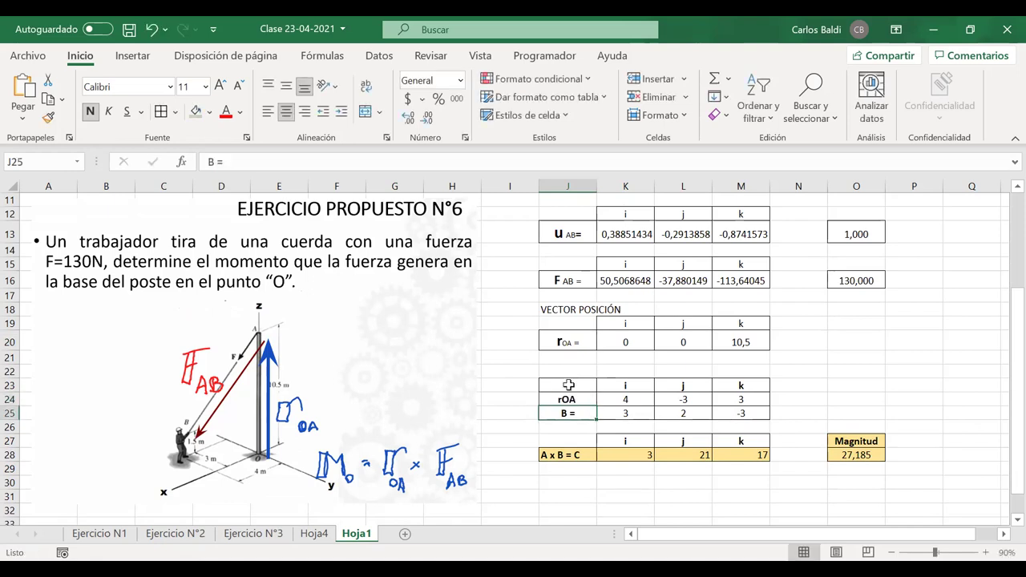
- Copy the whole formatted rOA = label cell J20 onto J24 as the first vector's label
click(565, 342)
key(ctrl+c)
click(567, 394)
key(ctrl+v)
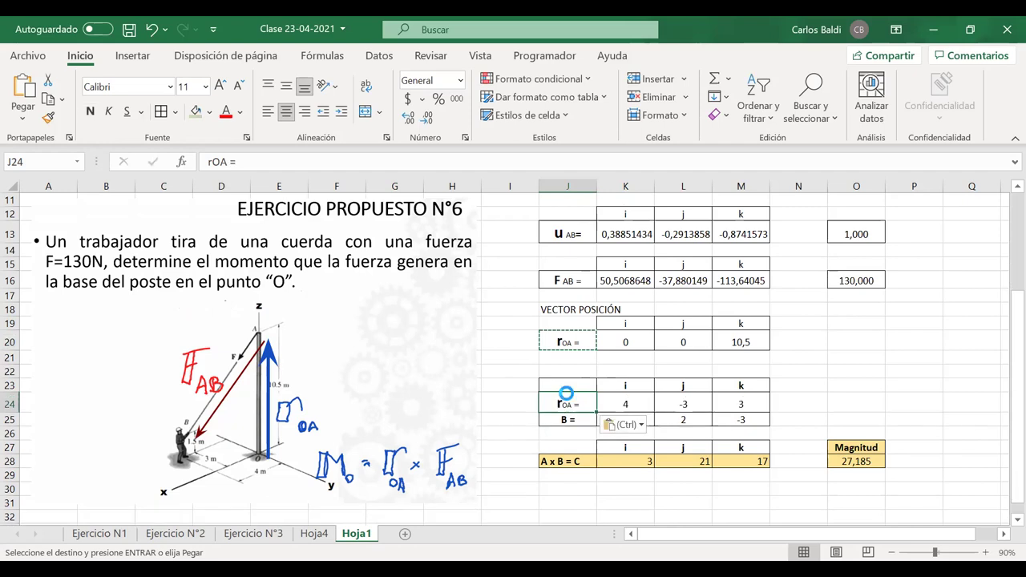
key(Escape)
click(575, 420)
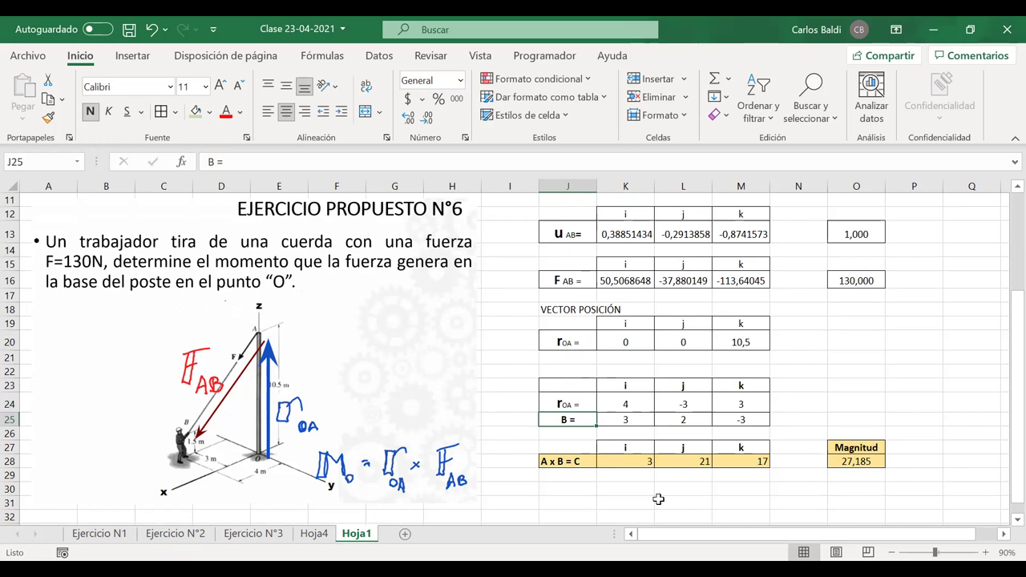
- Start a handwritten note on the exercise picture beside the upper part of the pole
click(353, 317)
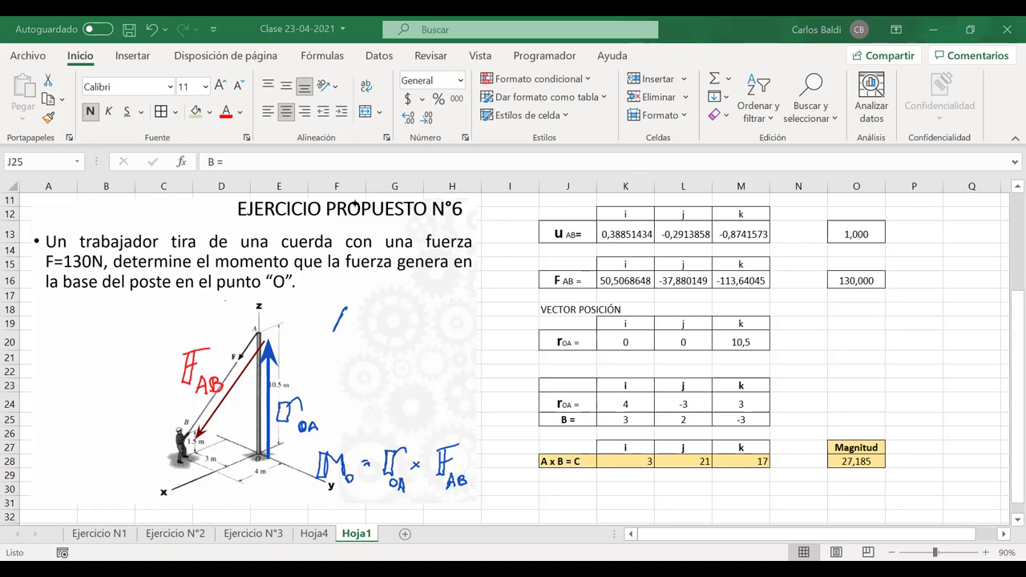
- Switch to the slide presentation and go back to the PRODUCTO VECTORIAL slide
scroll(271, 314, up, 4)
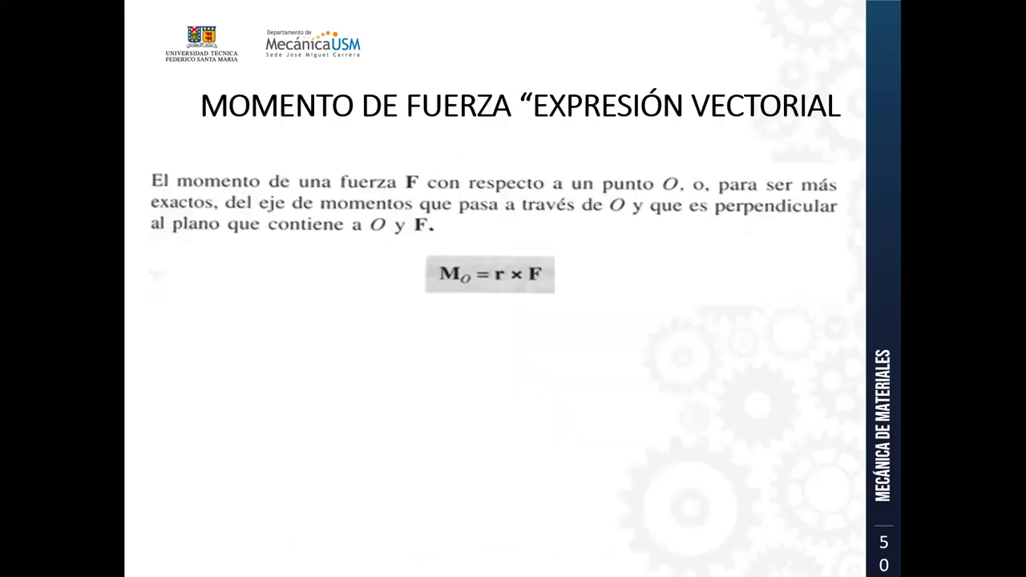
key(Left)
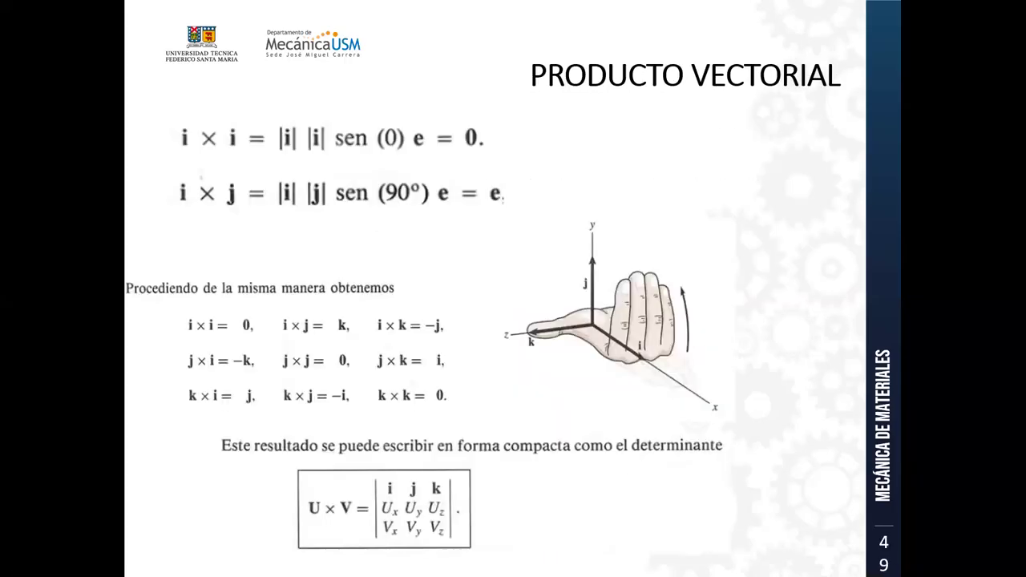
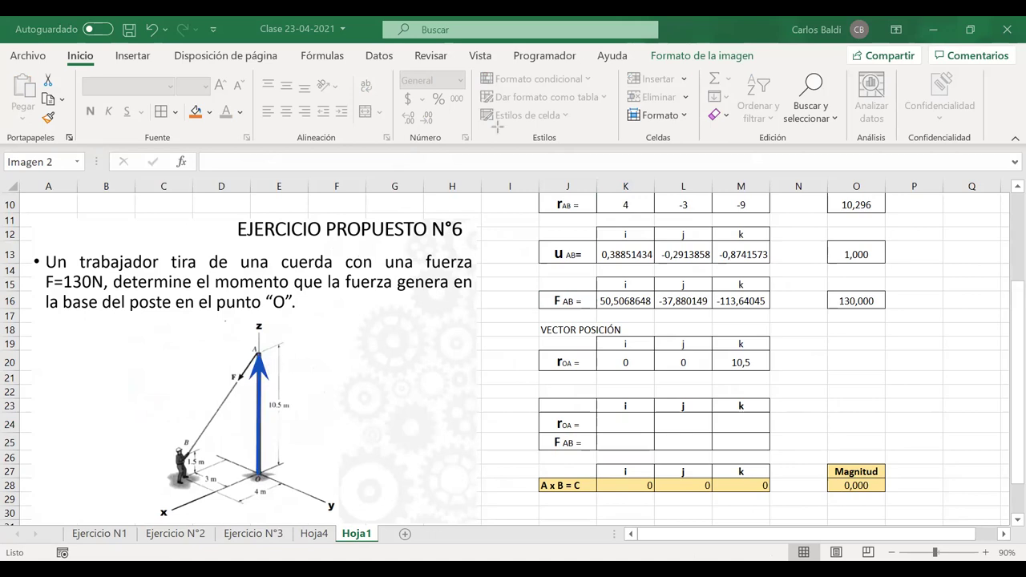
- Annotate the post diagram with a blue rOA label and a red force arrow from A towards B labelled FAB
mouse_move(276, 434)
mouse_down()
mouse_move(281, 413)
mouse_move(299, 415)
mouse_move(292, 439)
mouse_move(312, 436)
mouse_up()
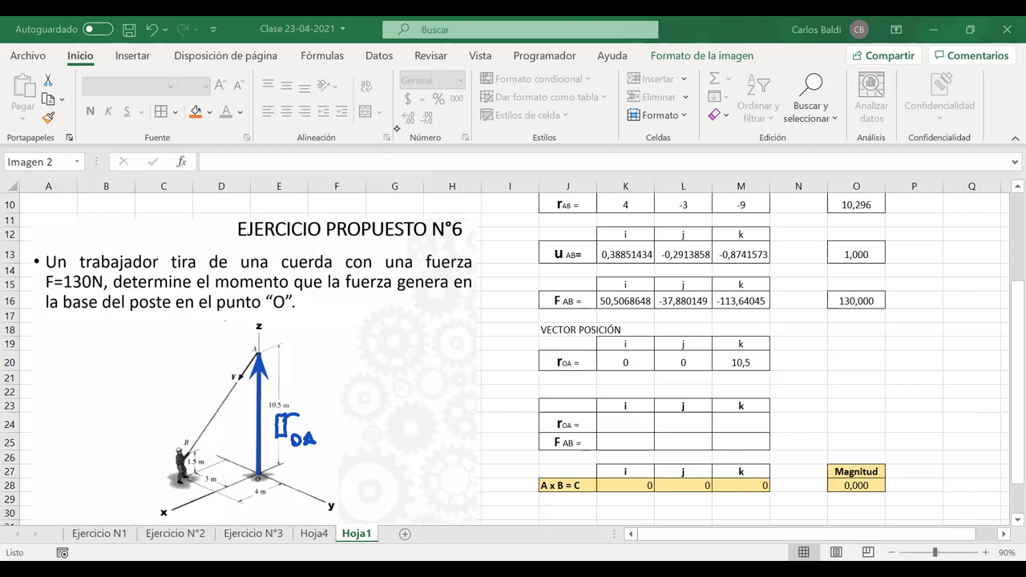
mouse_move(257, 350)
mouse_down()
mouse_move(186, 452)
mouse_move(207, 446)
mouse_up()
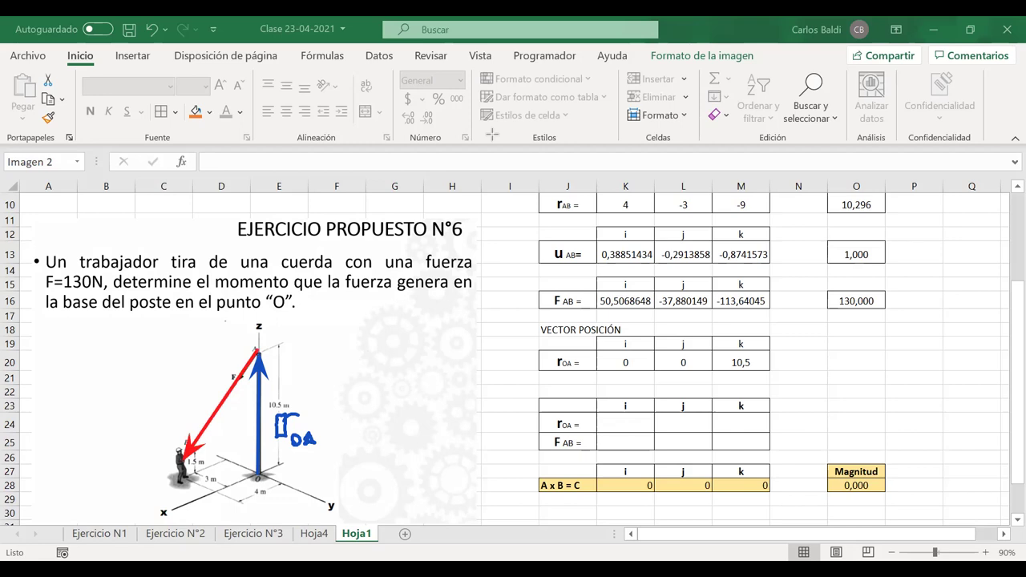
mouse_move(166, 359)
mouse_down()
mouse_move(167, 399)
mouse_move(185, 350)
mouse_move(172, 397)
mouse_move(183, 370)
mouse_move(198, 400)
mouse_up()
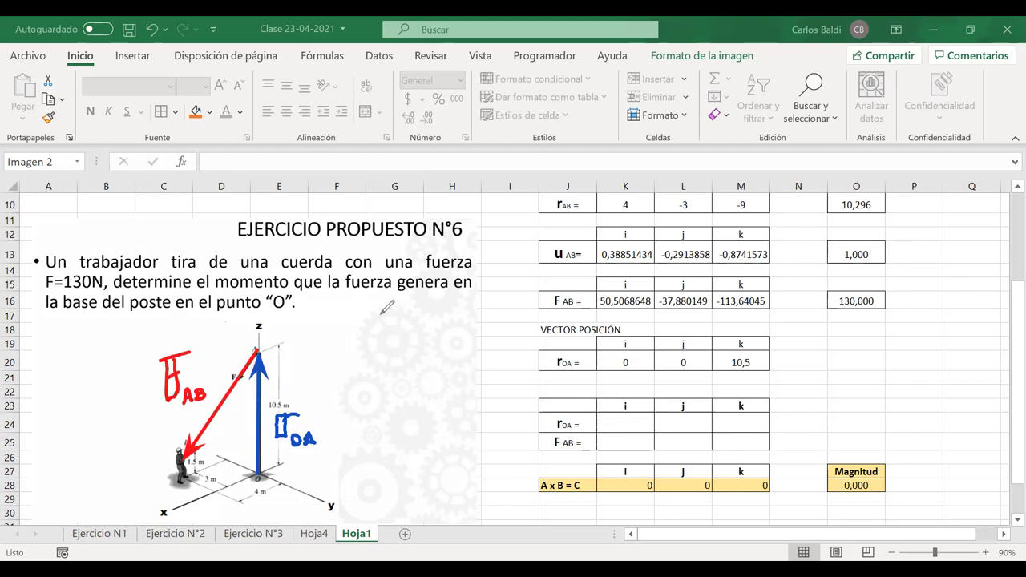
- Handwrite the moment equation Mo = rOA × FAB in black beside the post diagram
mouse_move(326, 320)
mouse_down()
mouse_move(324, 355)
mouse_move(332, 319)
mouse_move(350, 356)
mouse_move(358, 347)
mouse_up()
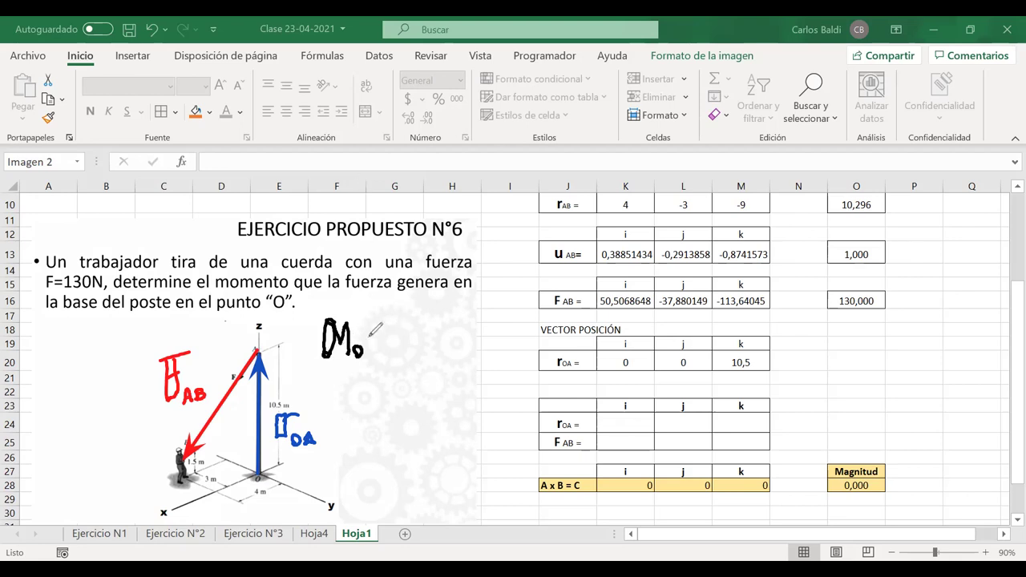
mouse_move(367, 335)
mouse_down()
mouse_move(375, 342)
mouse_move(406, 312)
mouse_move(439, 337)
mouse_up()
mouse_move(439, 324)
mouse_down()
mouse_move(427, 338)
mouse_move(455, 341)
mouse_move(473, 306)
mouse_move(461, 341)
mouse_up()
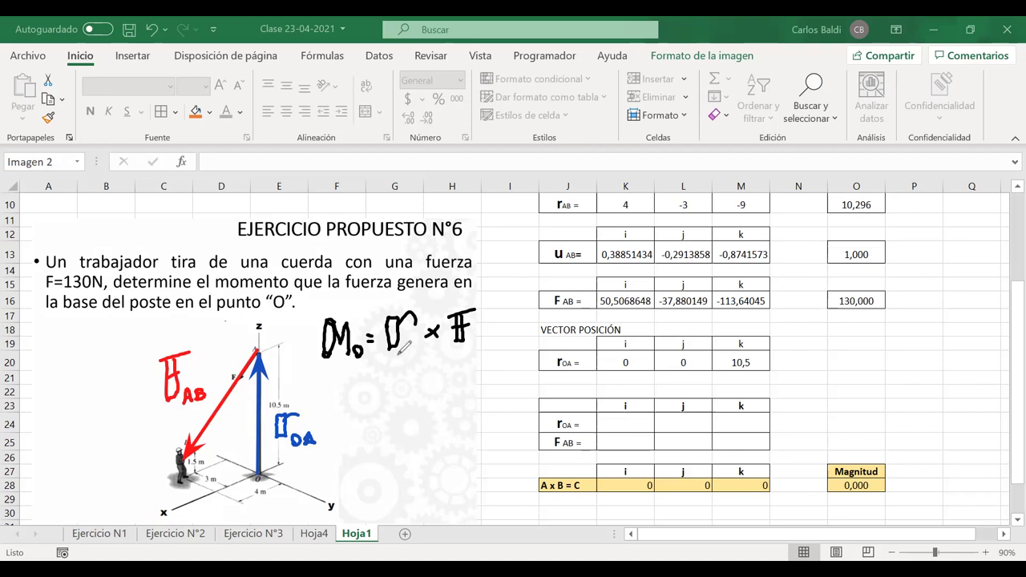
drag(399, 355, 413, 359)
drag(470, 345, 479, 355)
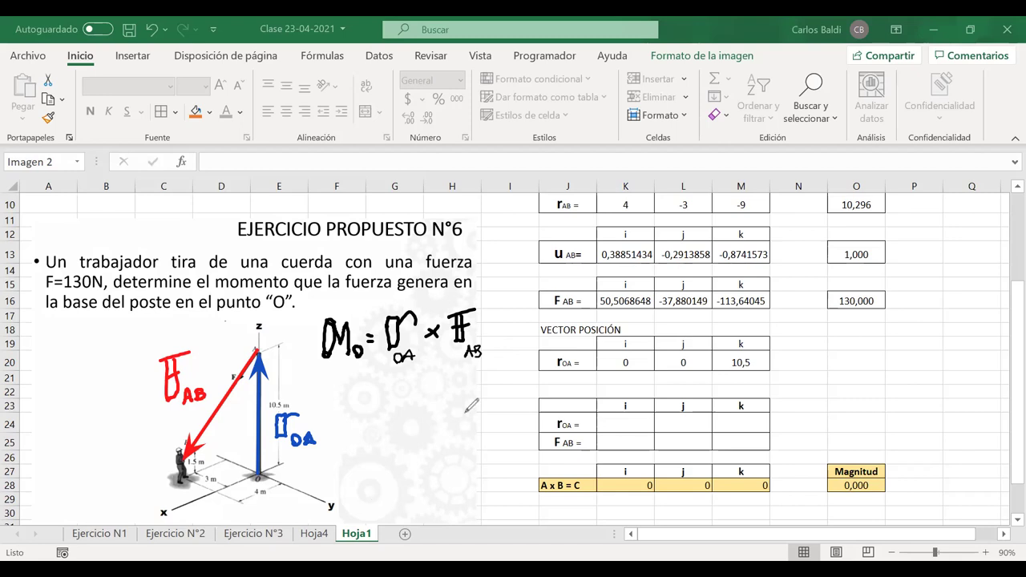
- Replace the cross-product label in J28 with "Mo =" and centre it in the cell
drag(615, 400, 624, 391)
click(583, 485)
key(Delete)
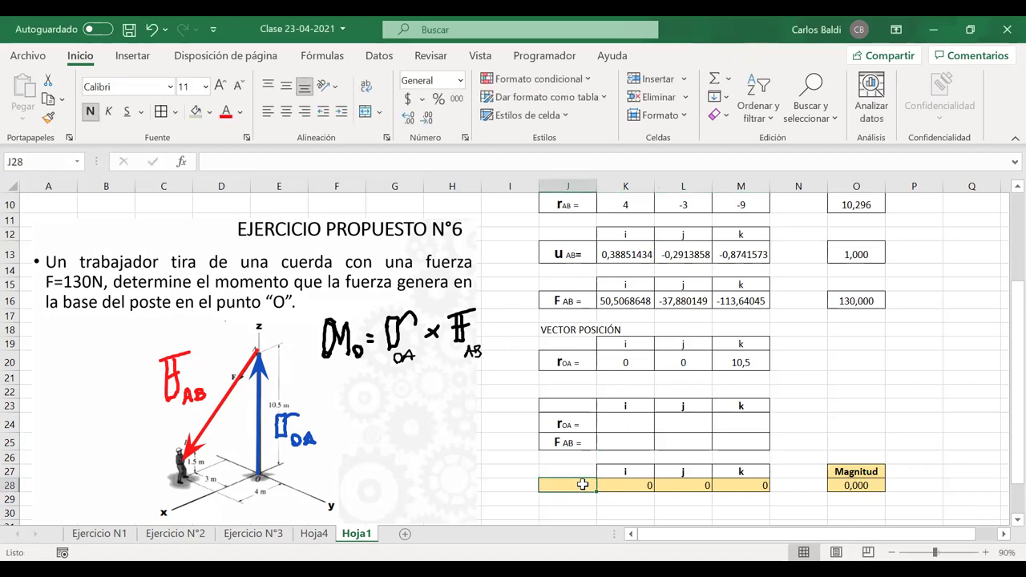
text(Mo =)
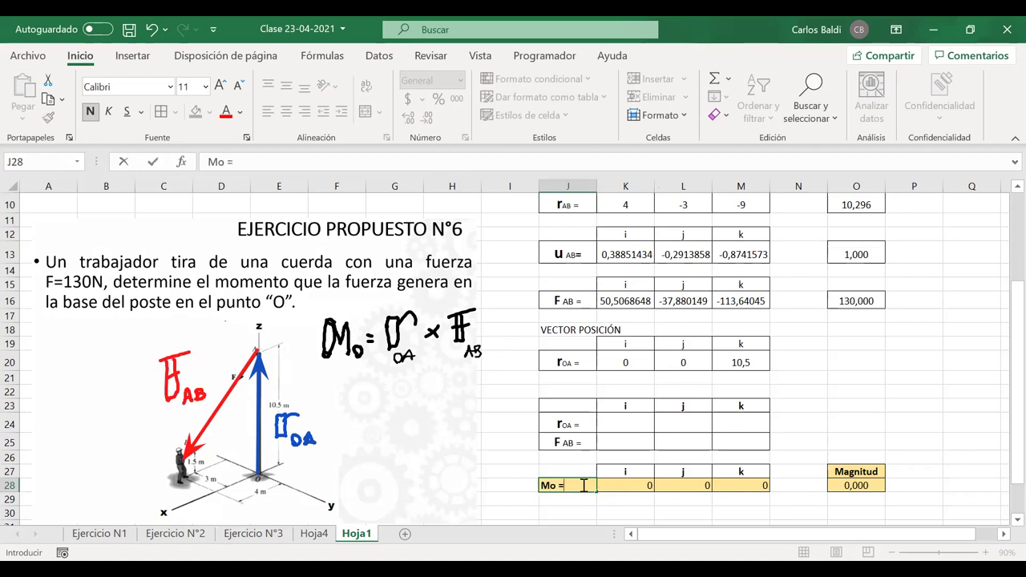
click(859, 361)
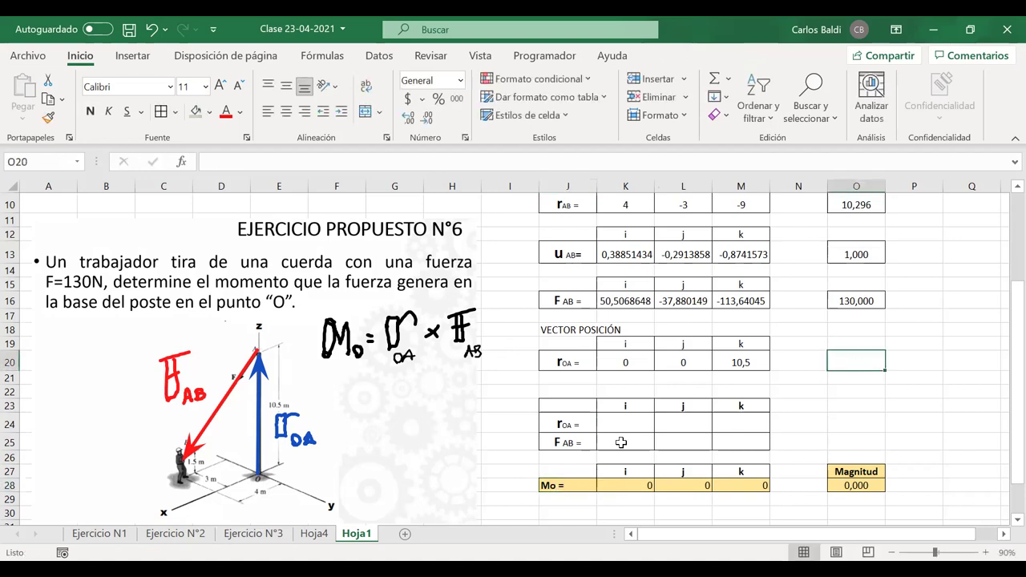
click(561, 484)
click(286, 112)
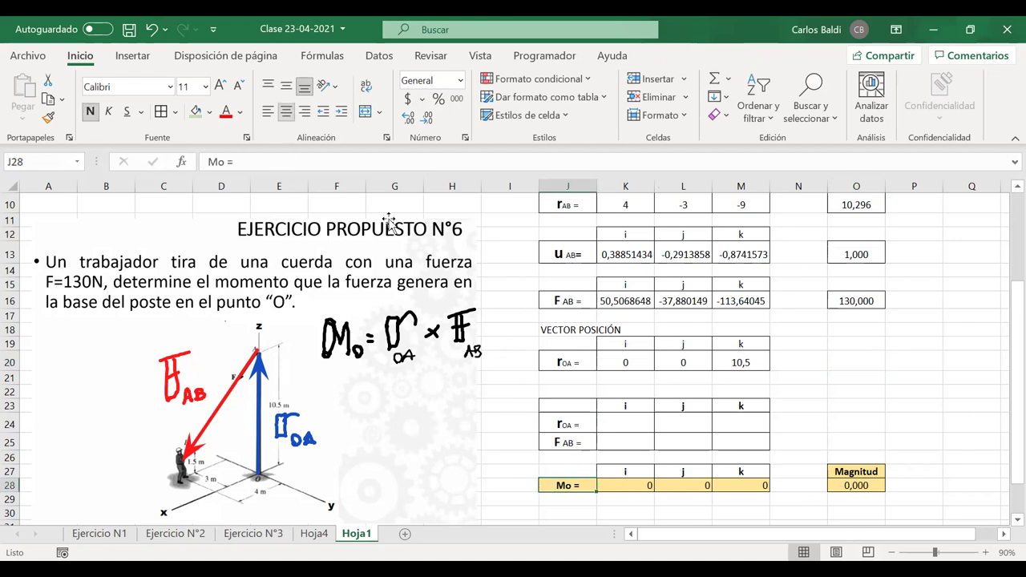
- Check the i-component formula in K28 and centre the Mo components in K28:M28
double_click(551, 485)
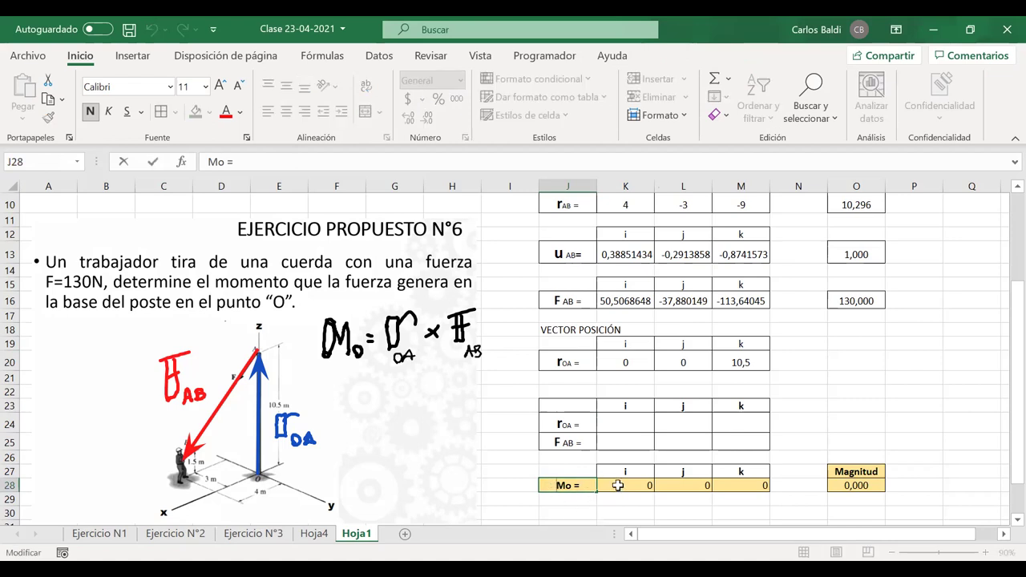
click(614, 485)
double_click(627, 485)
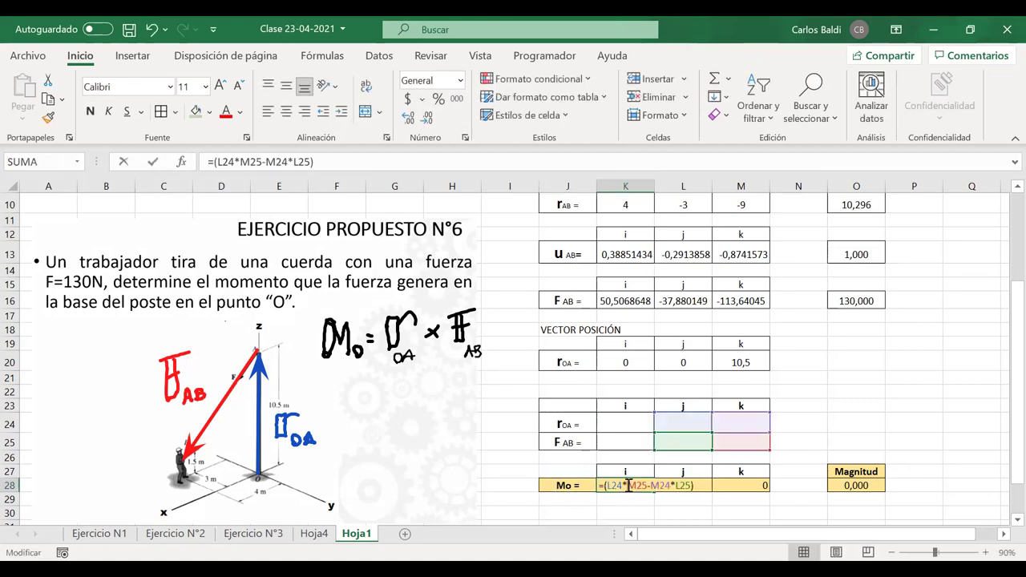
key(Return)
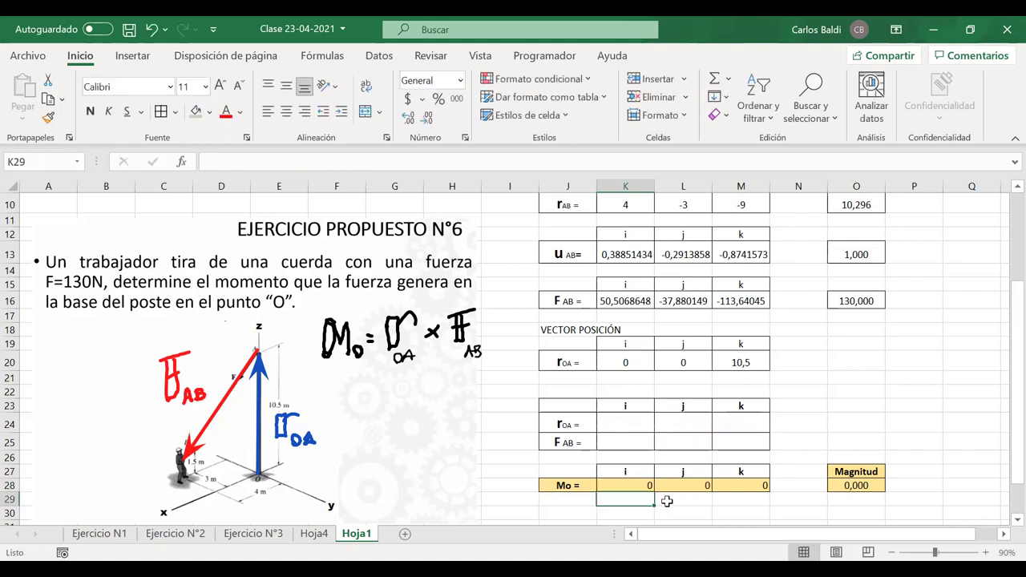
click(685, 476)
drag(643, 487, 745, 486)
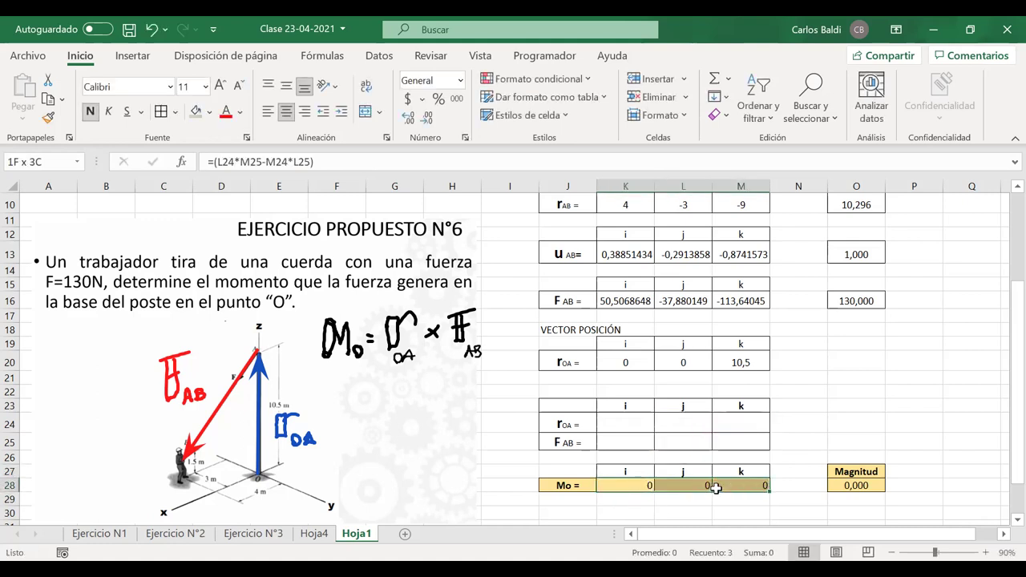
click(289, 112)
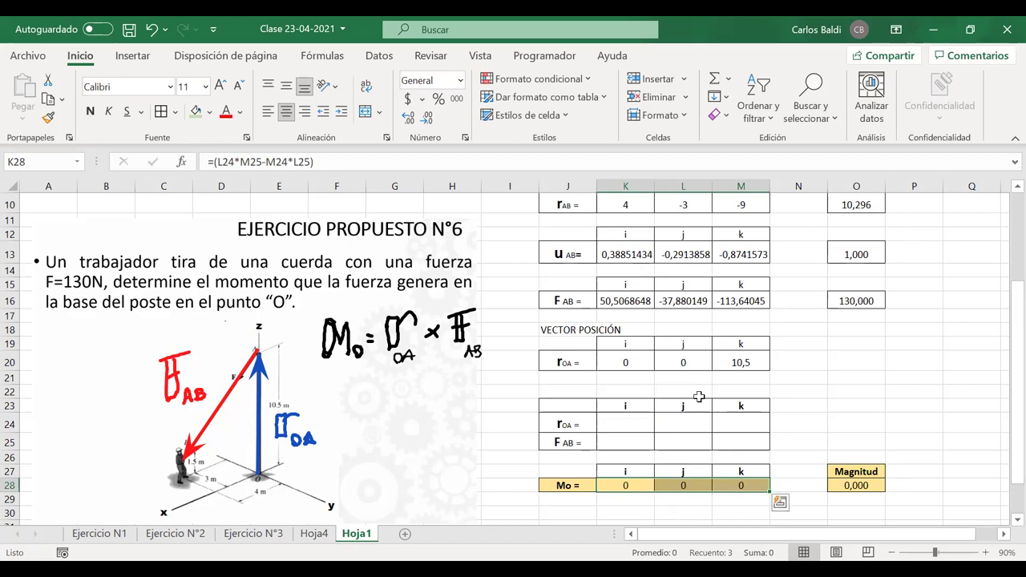
- Examine the cross-product formulas behind the j, k and i components of Mo in row 28
click(684, 485)
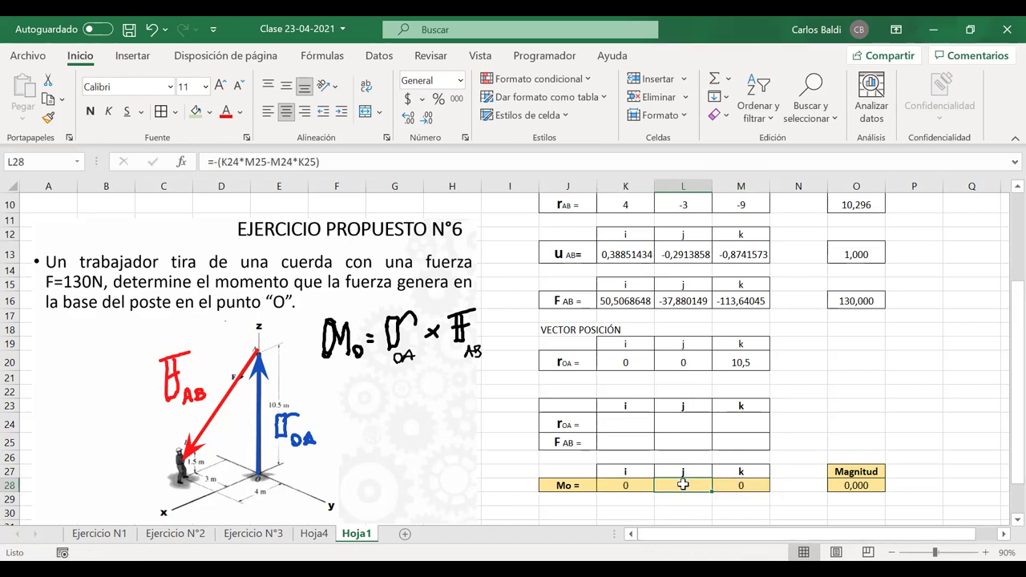
double_click(683, 485)
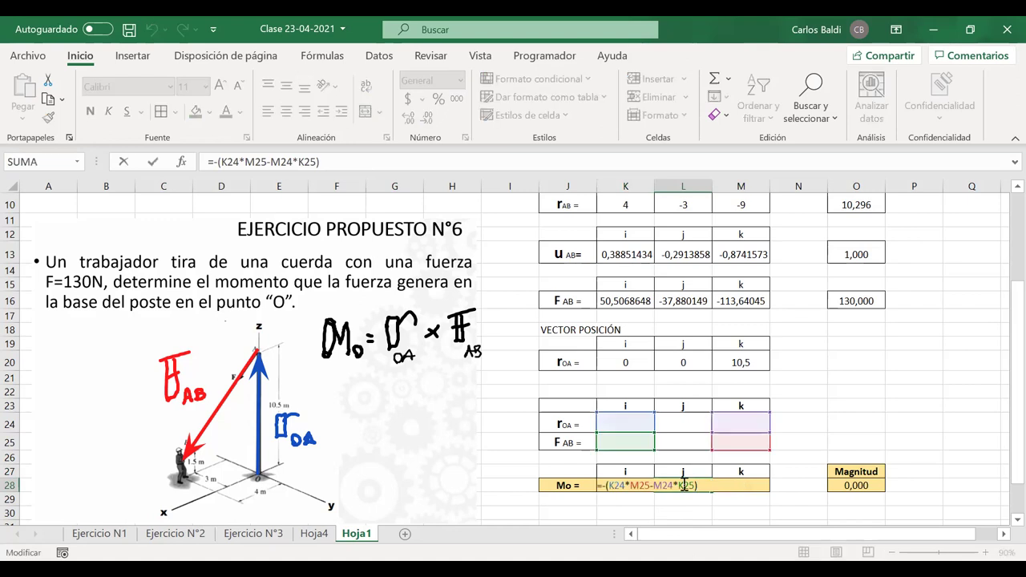
key(Escape)
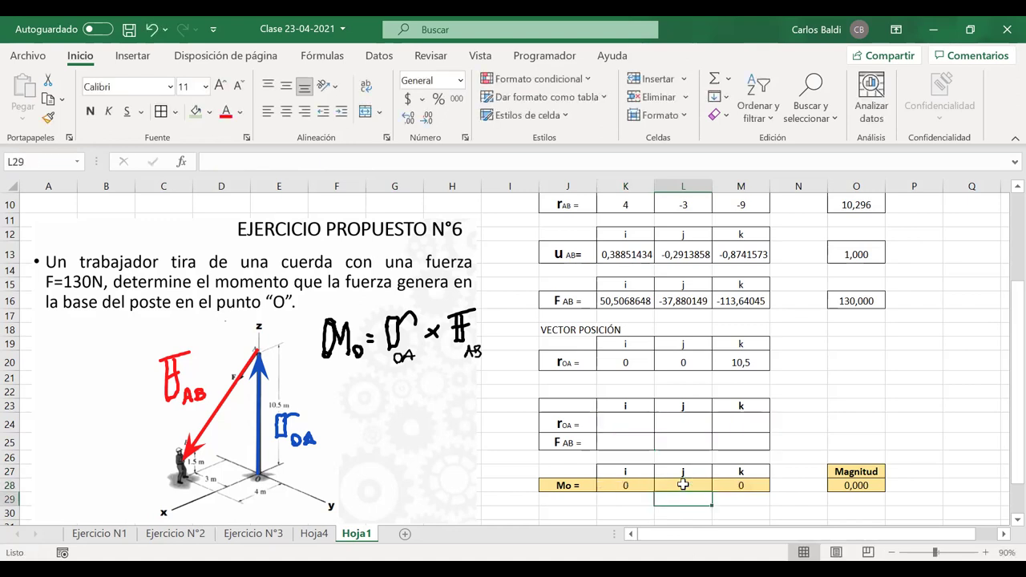
click(732, 487)
double_click(732, 486)
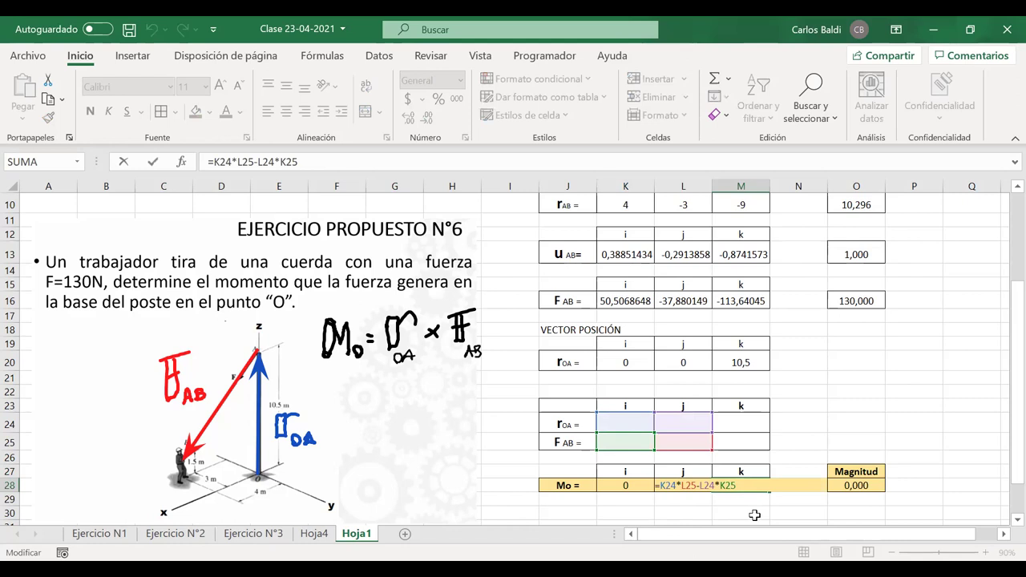
key(Escape)
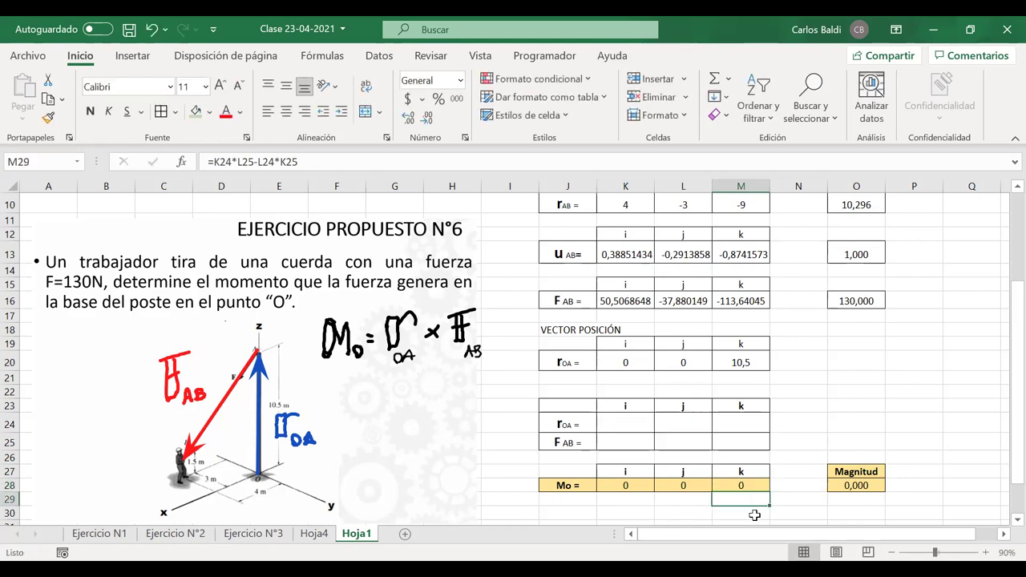
double_click(642, 484)
key(Return)
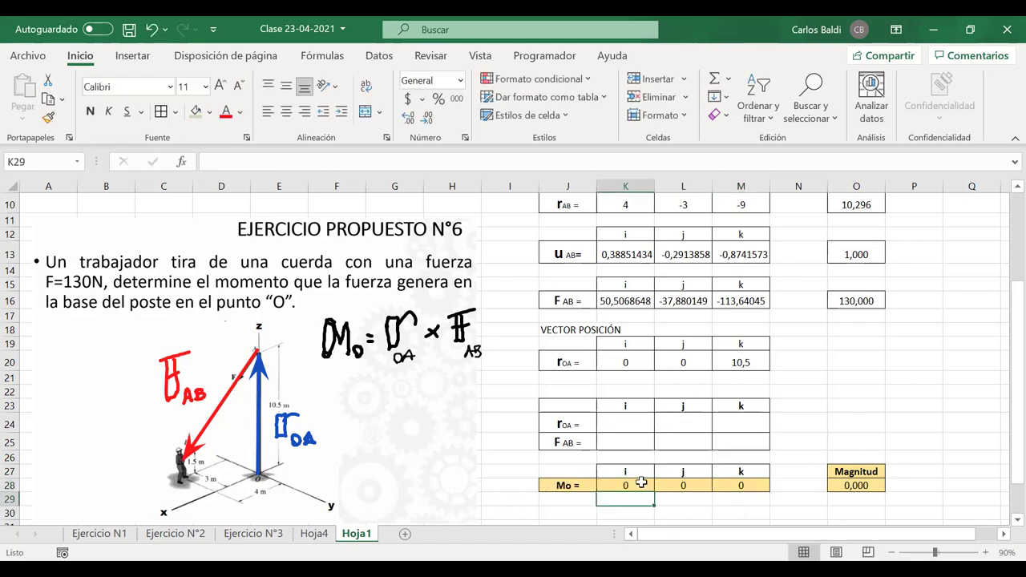
- Enter 0, 0 and 10,5 as the i, j and k components of rOA in K24:M24
drag(613, 424, 745, 439)
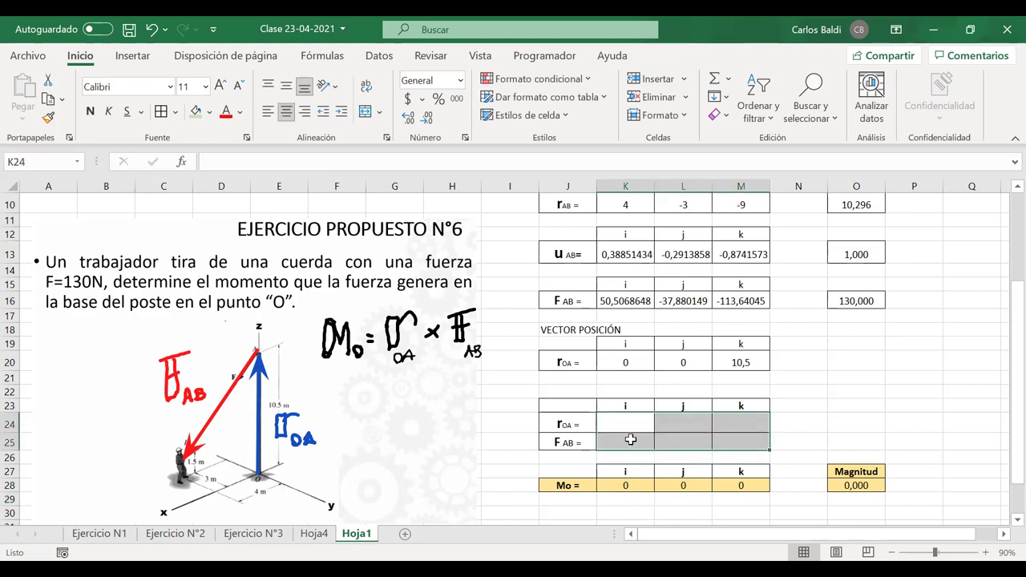
click(567, 420)
drag(622, 365, 734, 362)
click(626, 424)
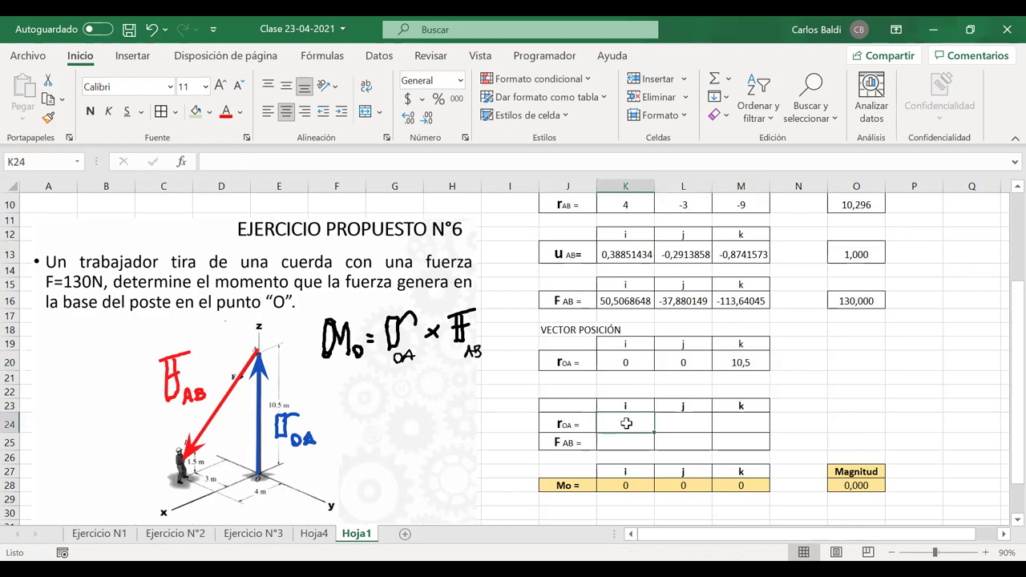
text(0)
key(Tab)
text(0)
key(Tab)
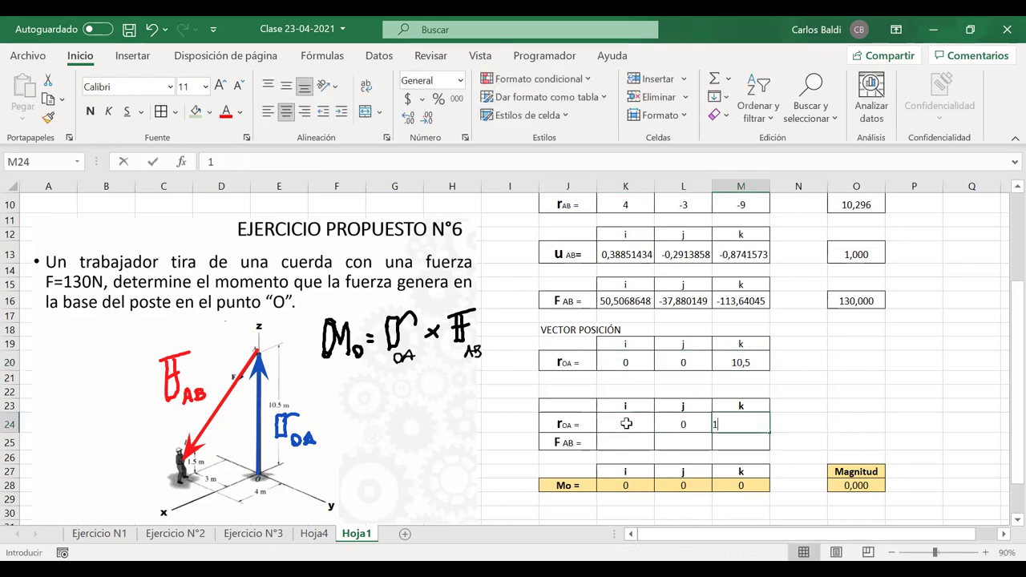
text(10)
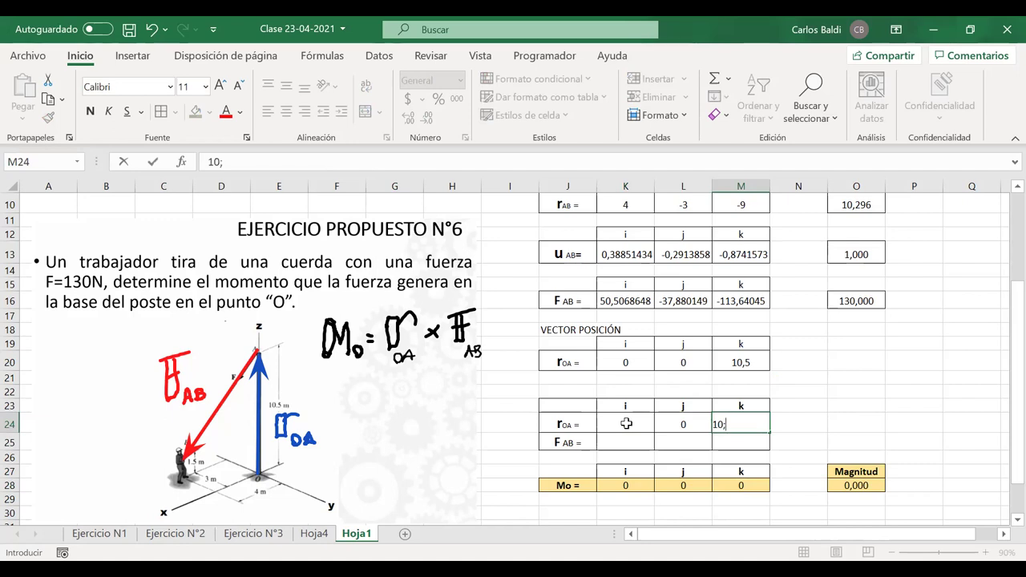
text(,5)
key(Return)
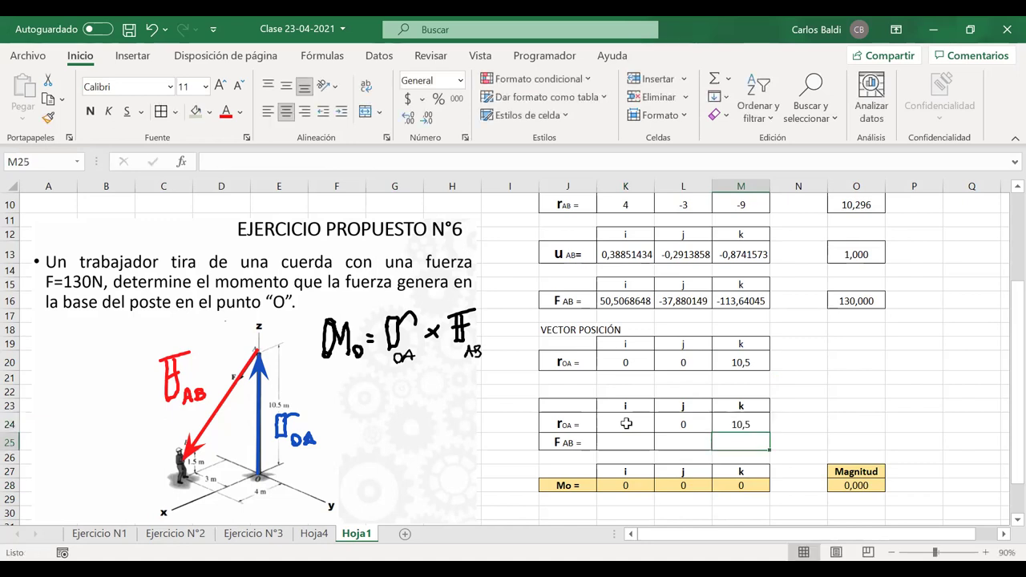
- Link the rOA components in K24:M24 to the position vector with the formulas =K20, =L20 and =M20
click(626, 423)
text(=)
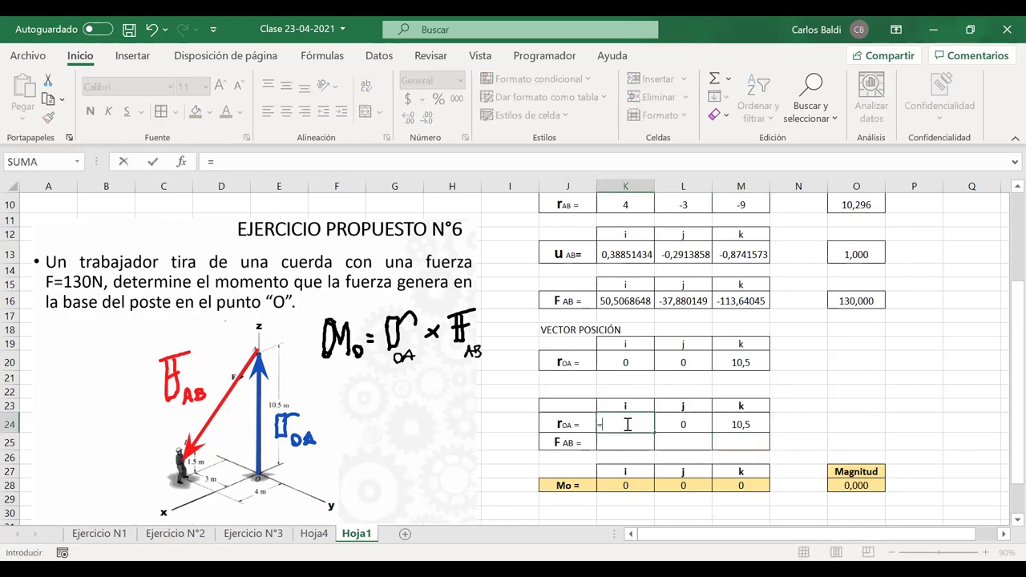
click(622, 360)
key(Return)
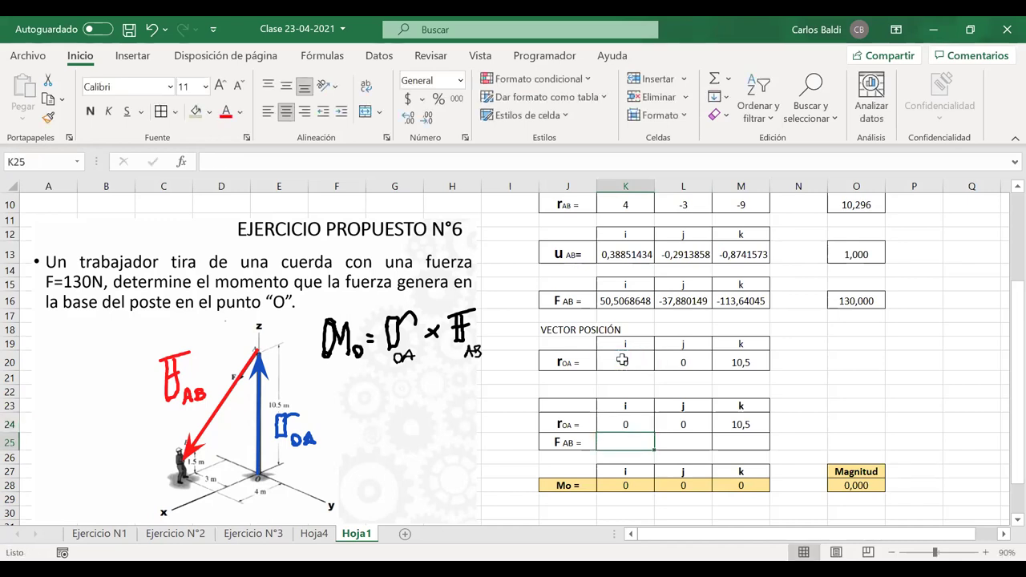
click(673, 426)
text(=)
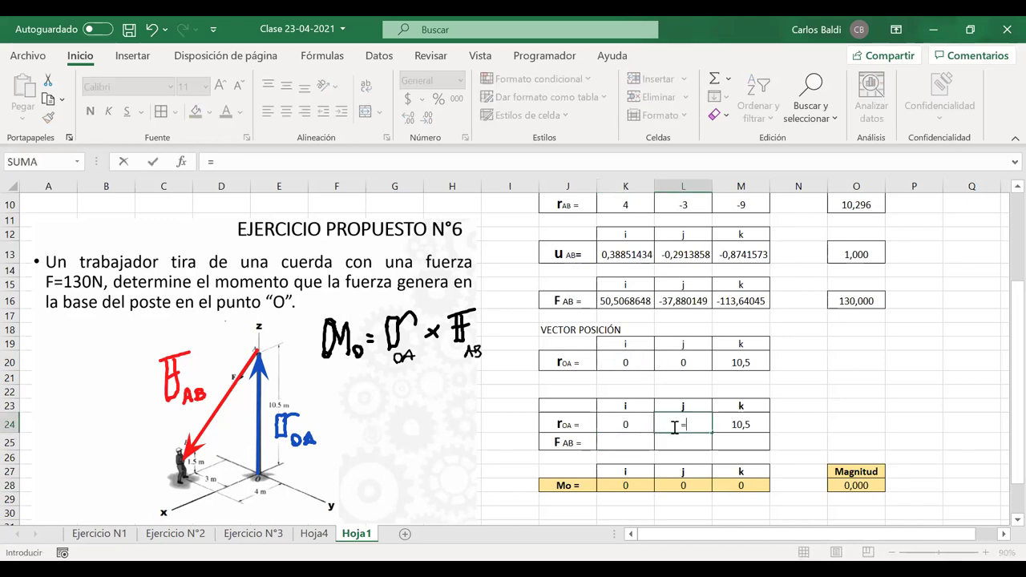
click(687, 362)
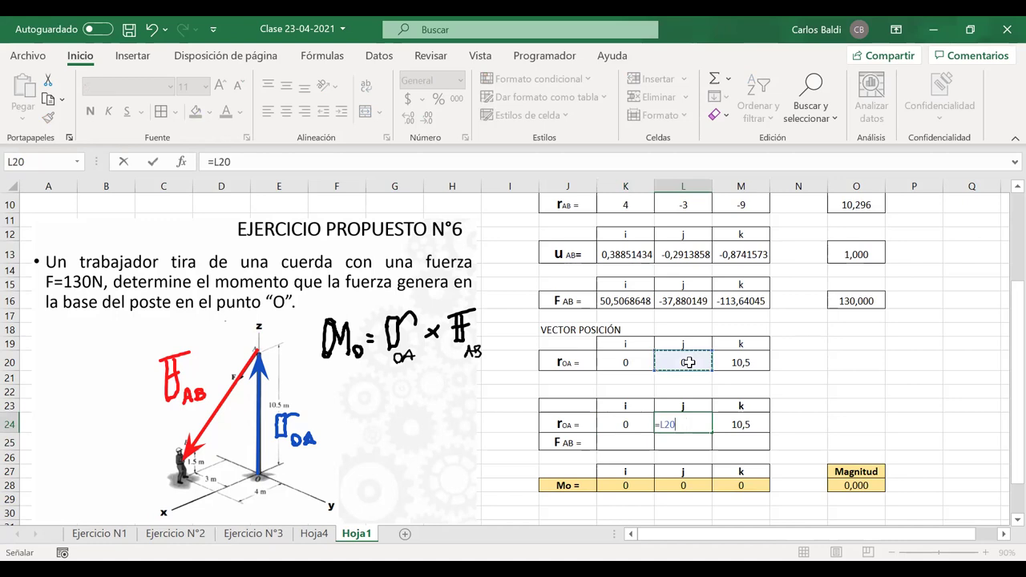
key(Return)
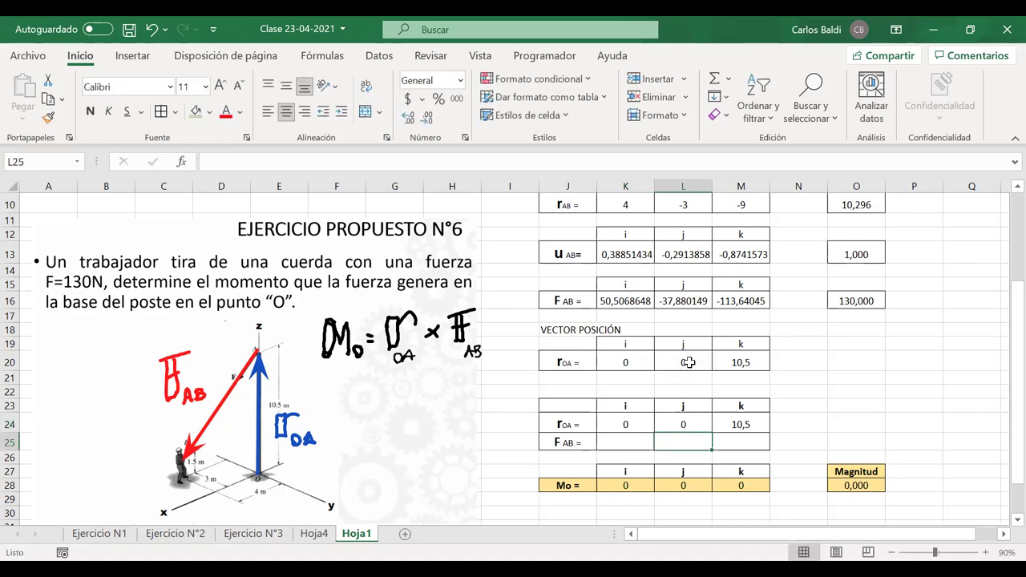
click(751, 425)
text(=)
click(739, 363)
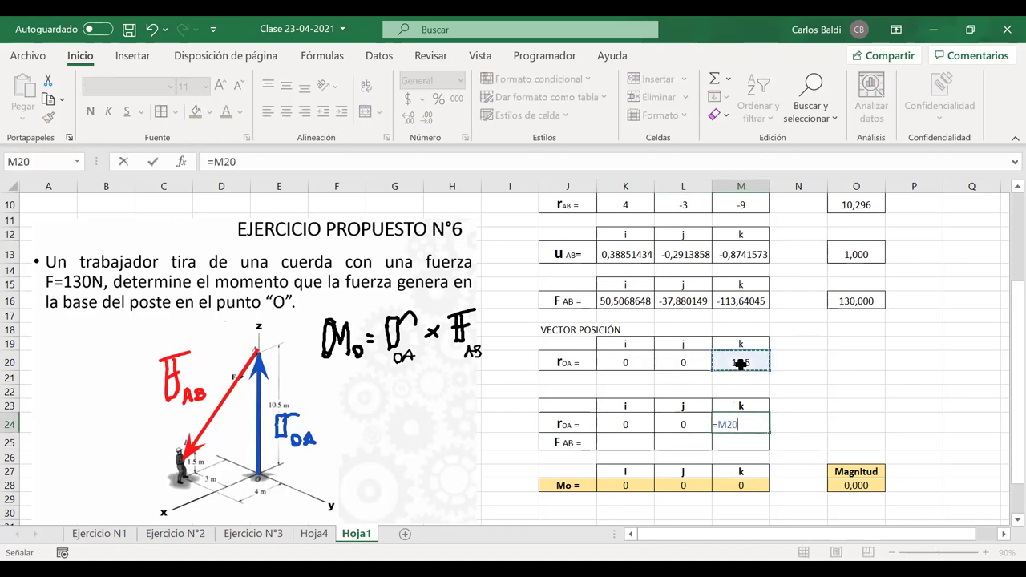
key(Return)
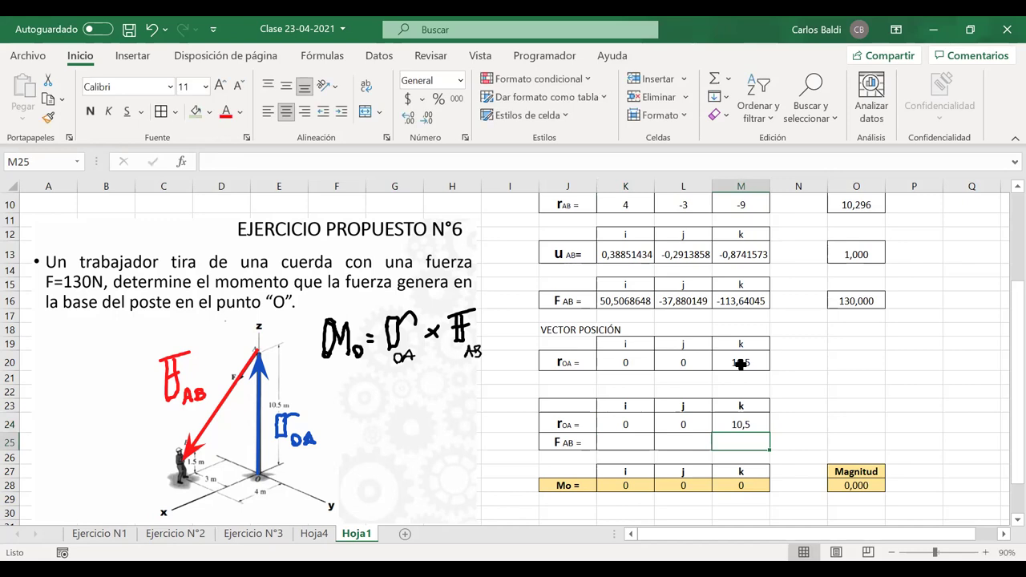
- Enter 50,5 as the i component of FAB in K25
click(614, 445)
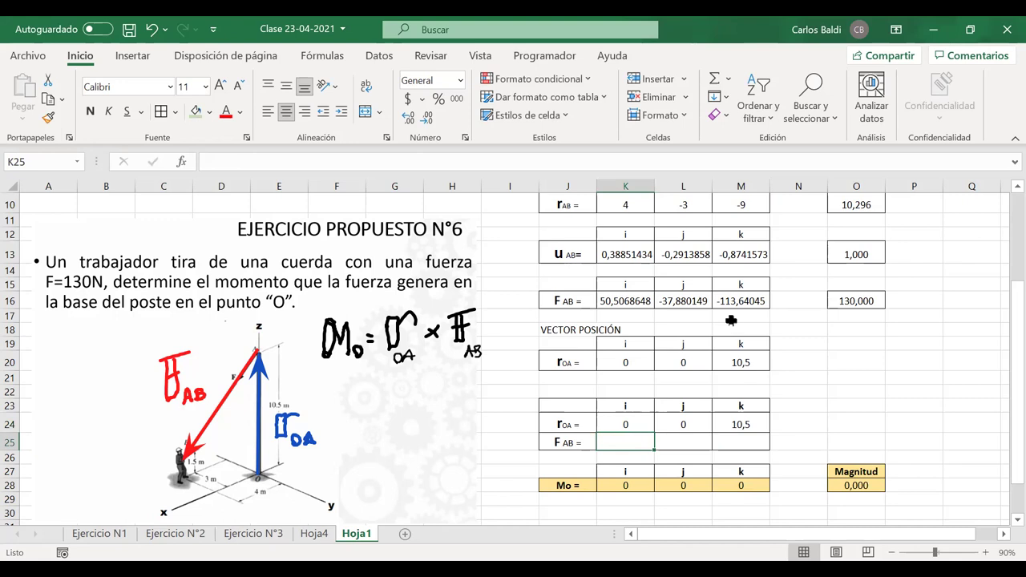
drag(732, 302, 629, 300)
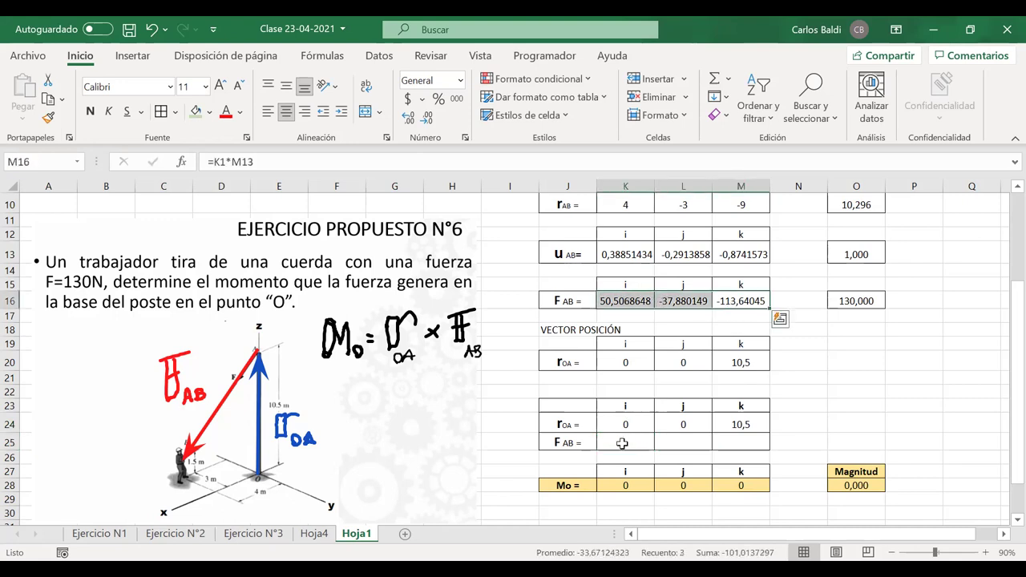
click(618, 445)
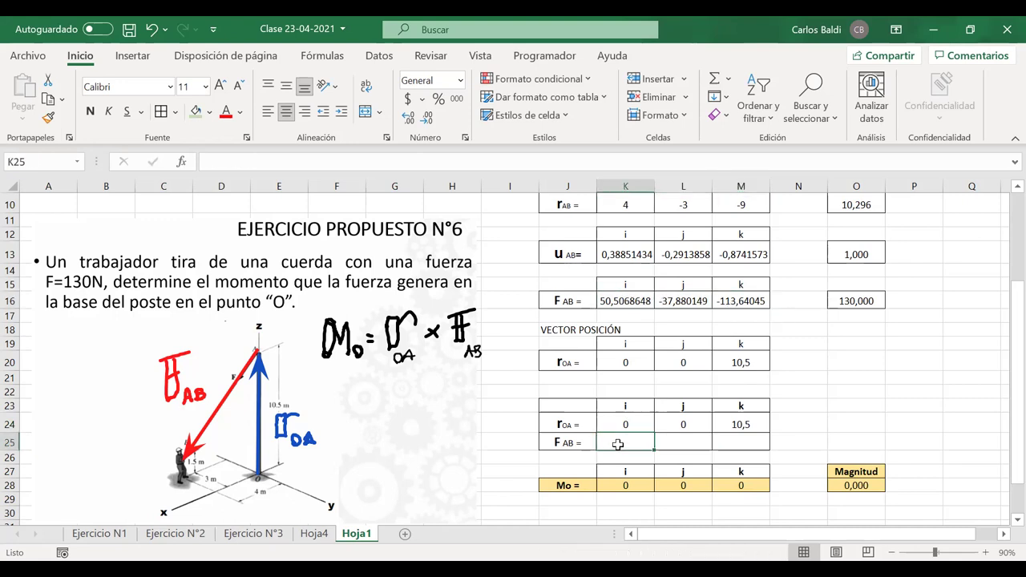
text(50,5)
key(Return)
- Set the force in K1 to 150, compare the FAB components in row 16 with K25, and undo the force change
scroll(618, 445, up, 2)
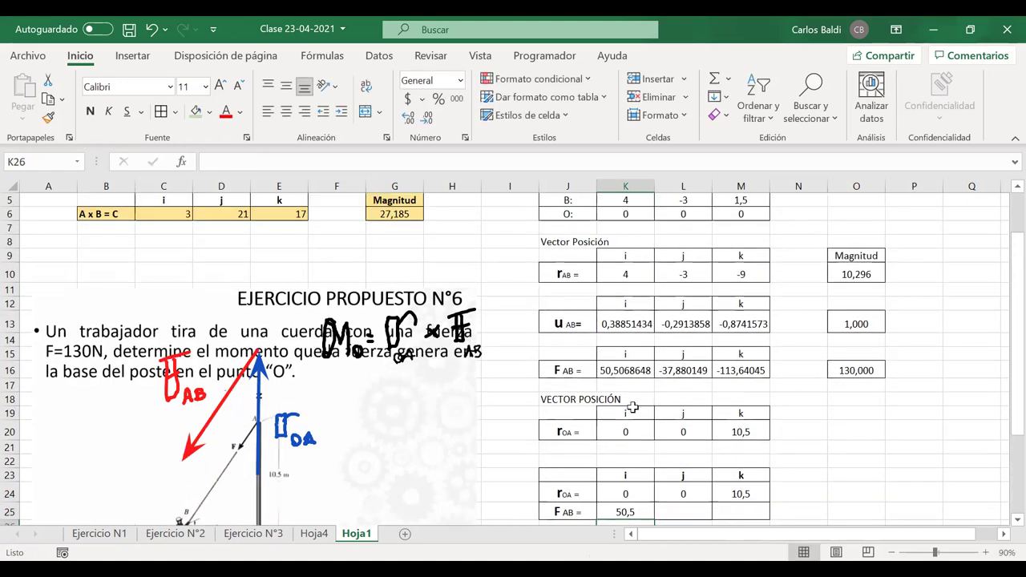
scroll(617, 445, up, 2)
click(625, 200)
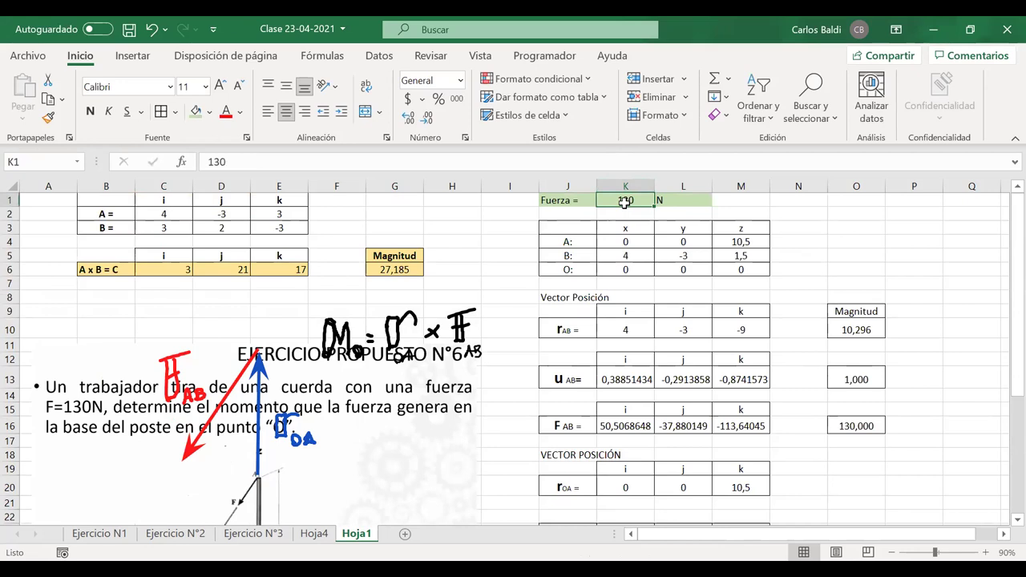
text(1)
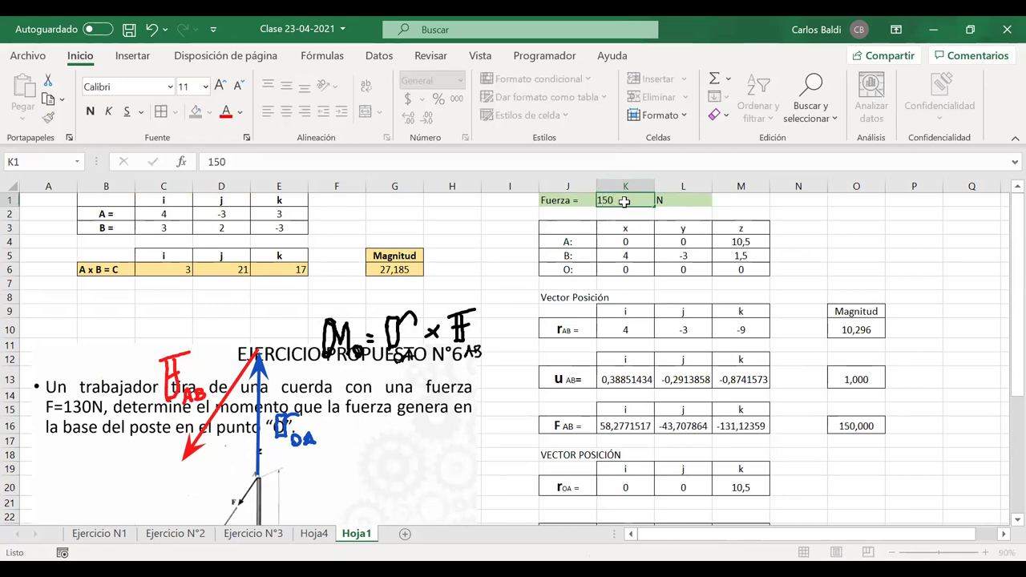
text(50)
key(Return)
drag(609, 426, 739, 418)
scroll(740, 419, down, 3)
click(624, 447)
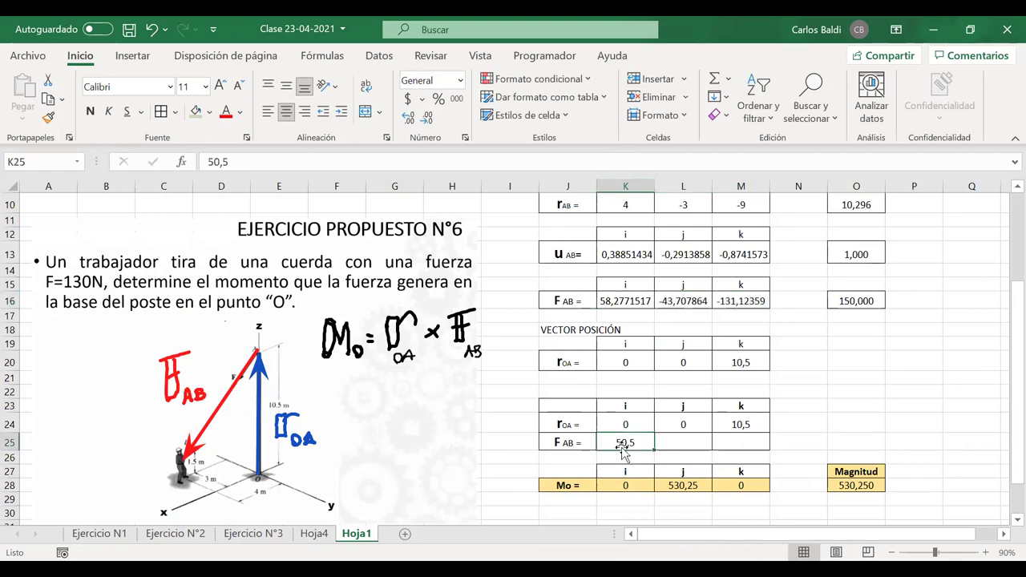
key(ctrl+z)
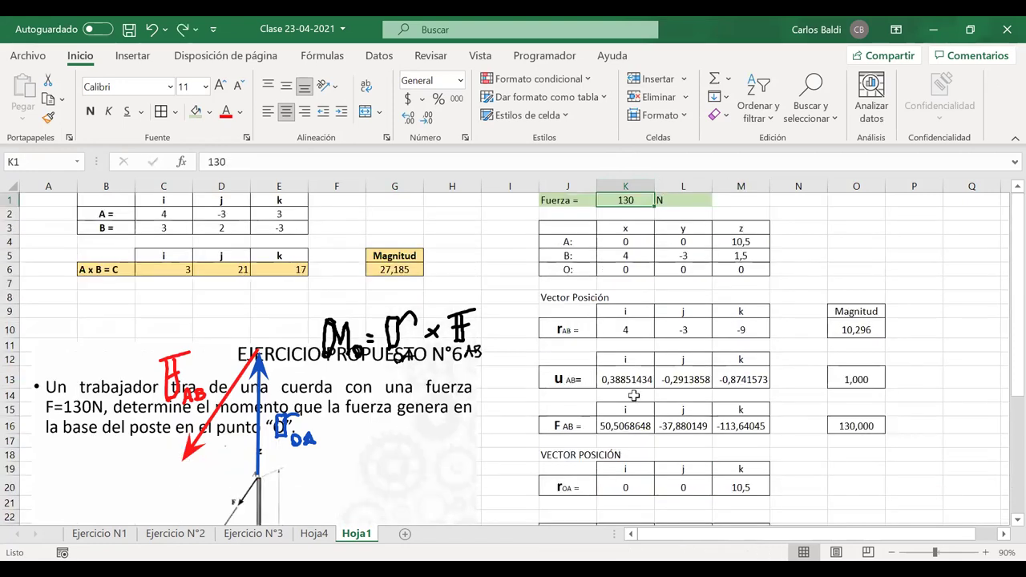
- Replace the i component of FAB in K25 with the linked formula =K16
scroll(633, 395, down, 3)
click(624, 470)
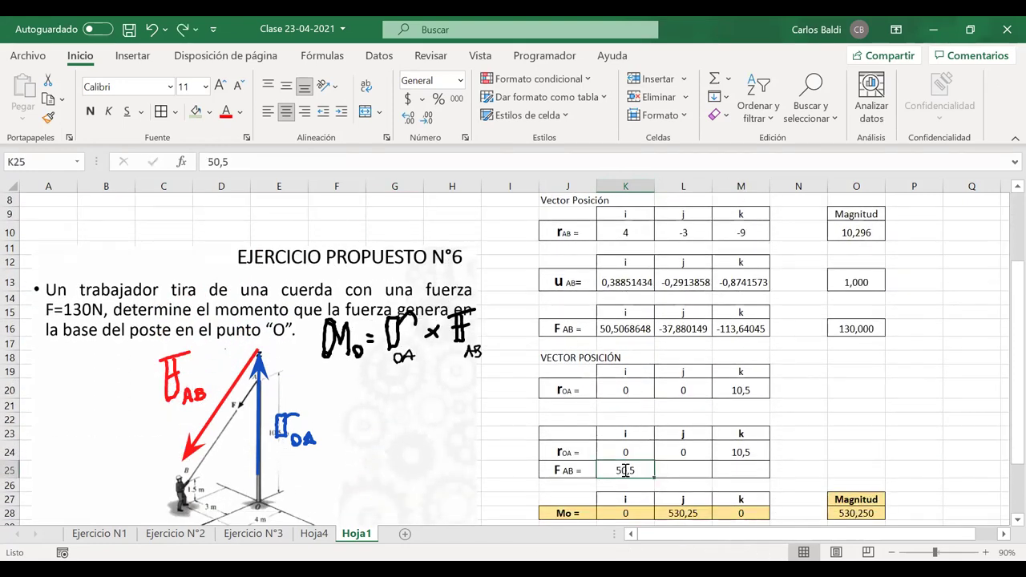
text(=)
click(622, 326)
scroll(622, 326, down, 1)
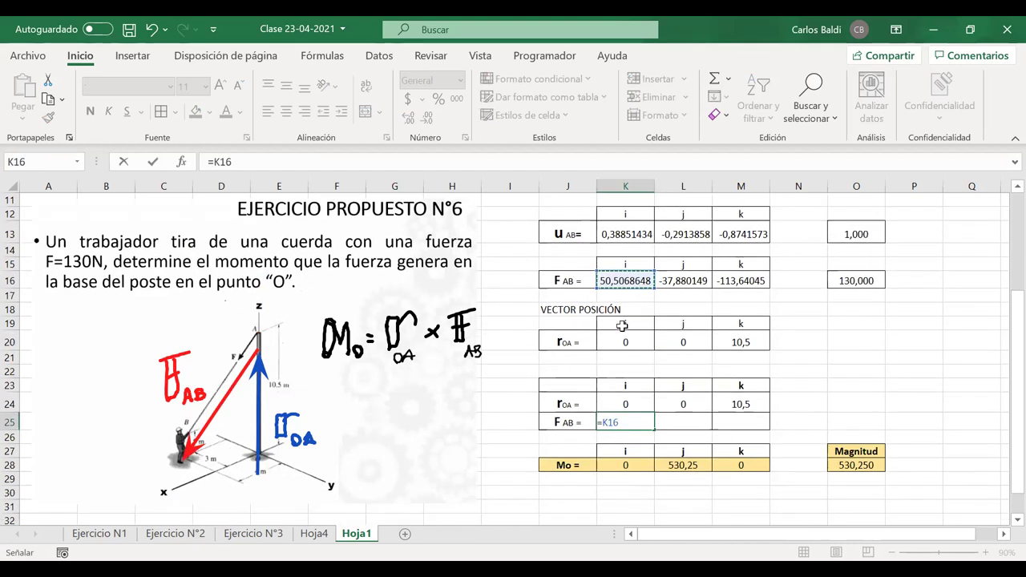
scroll(622, 326, down, 1)
scroll(622, 326, up, 2)
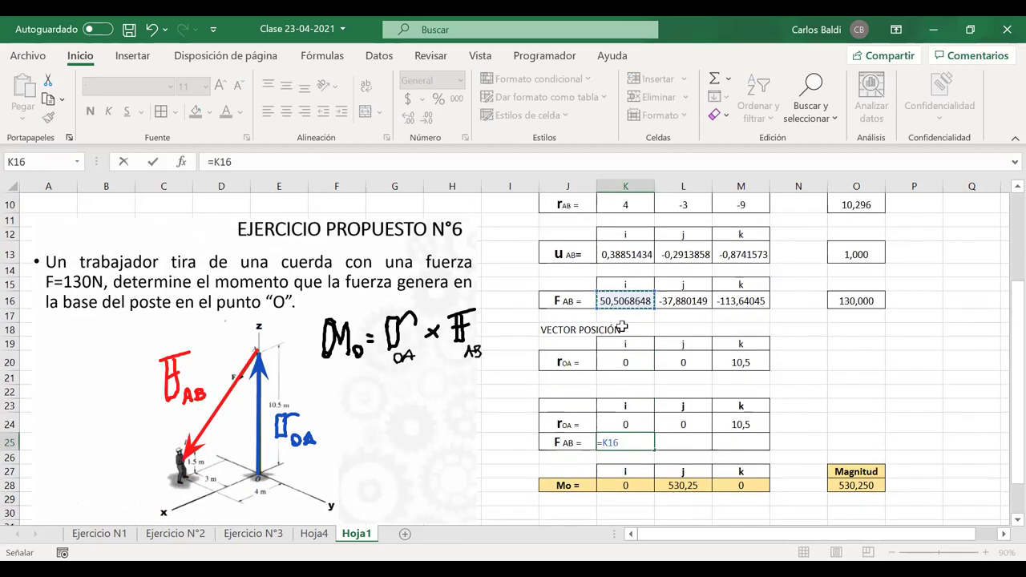
key(Return)
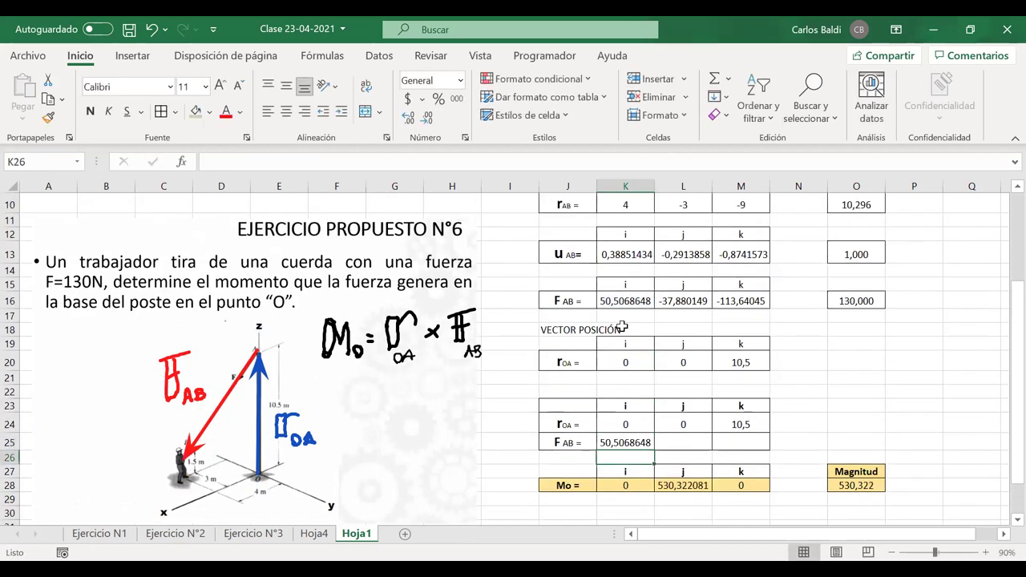
- Link the j and k components of FAB in L25 and M25 with the formulas =L16 and =M16
click(691, 443)
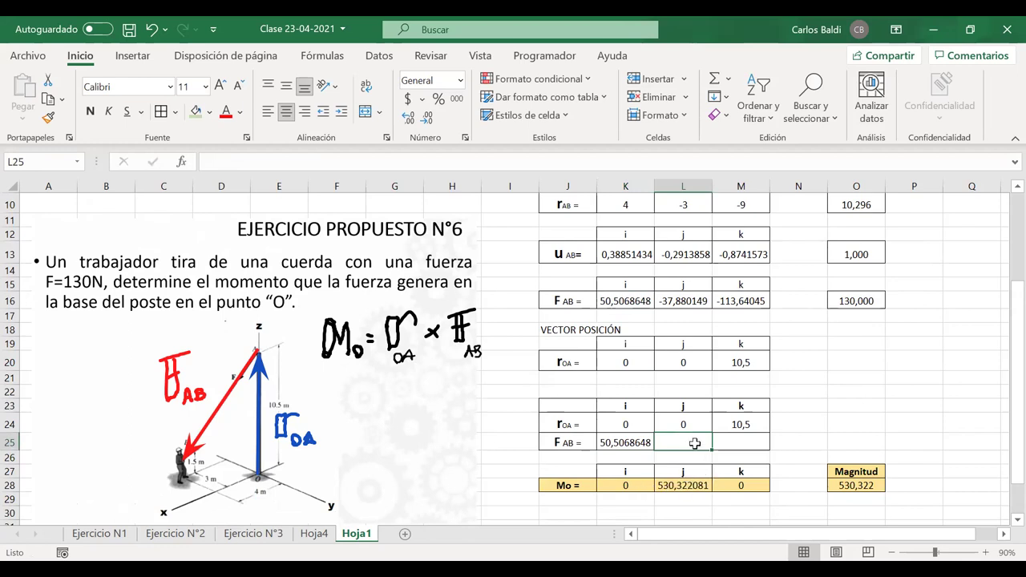
text(=)
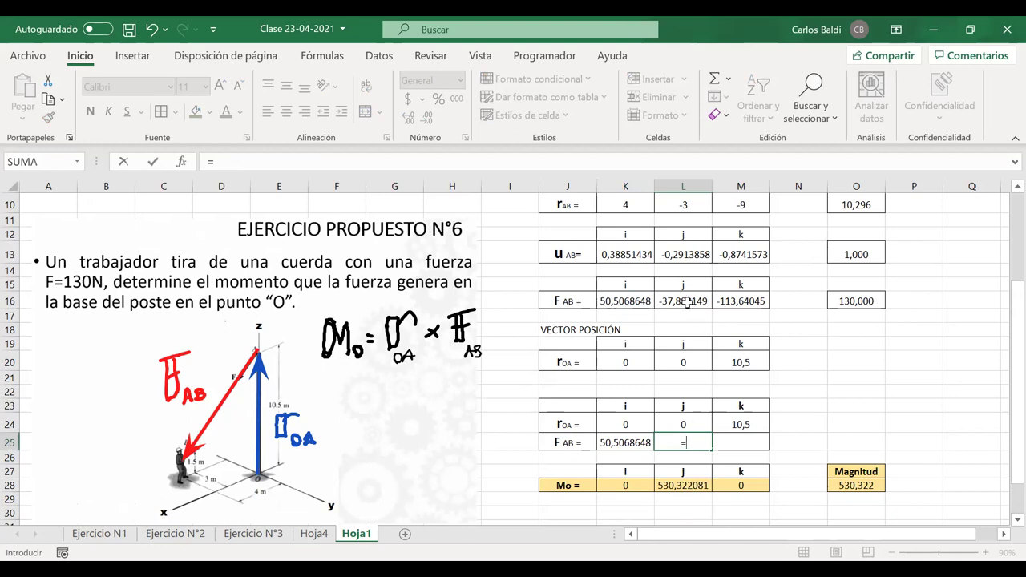
click(681, 293)
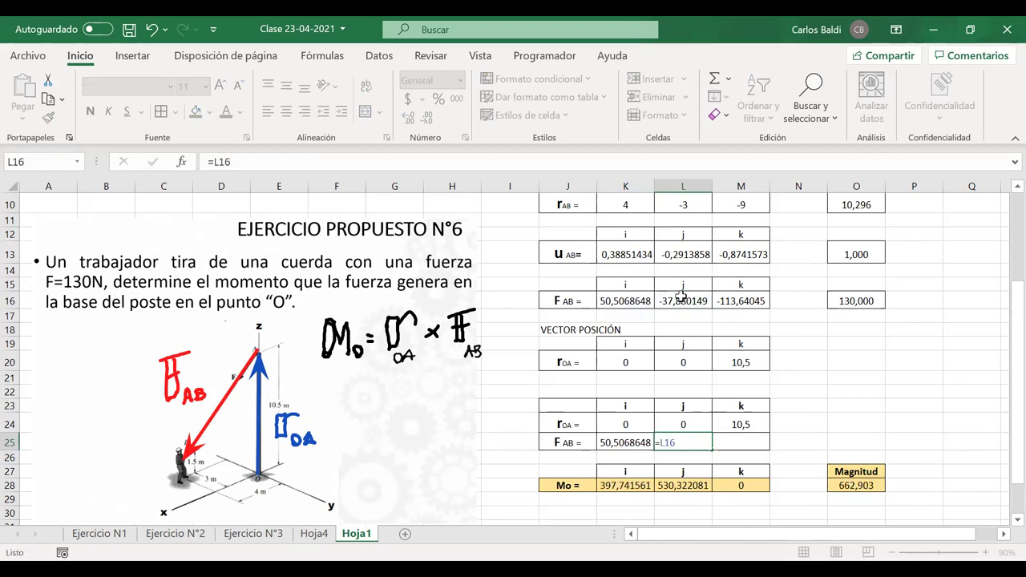
key(Return)
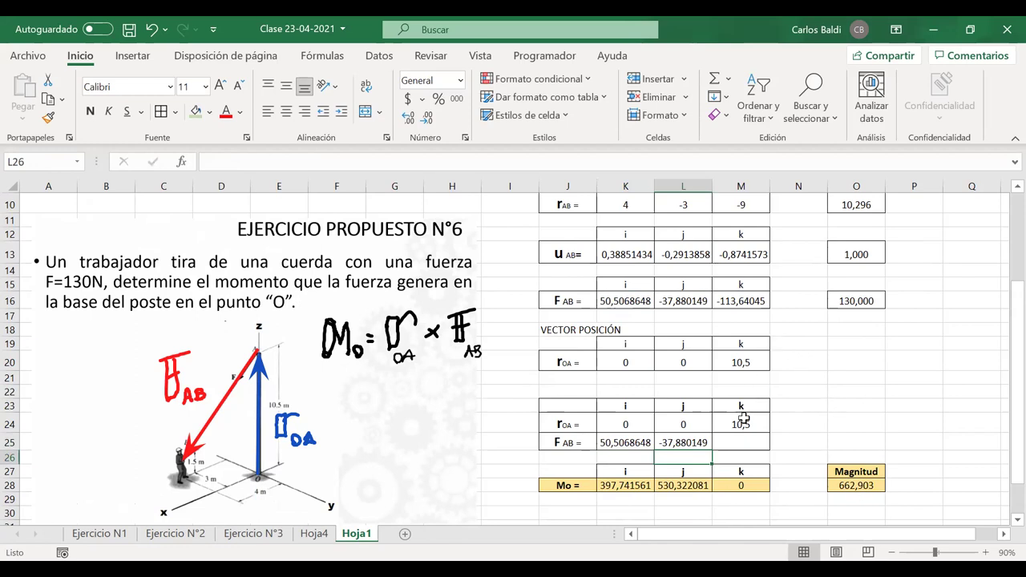
click(732, 443)
text(=)
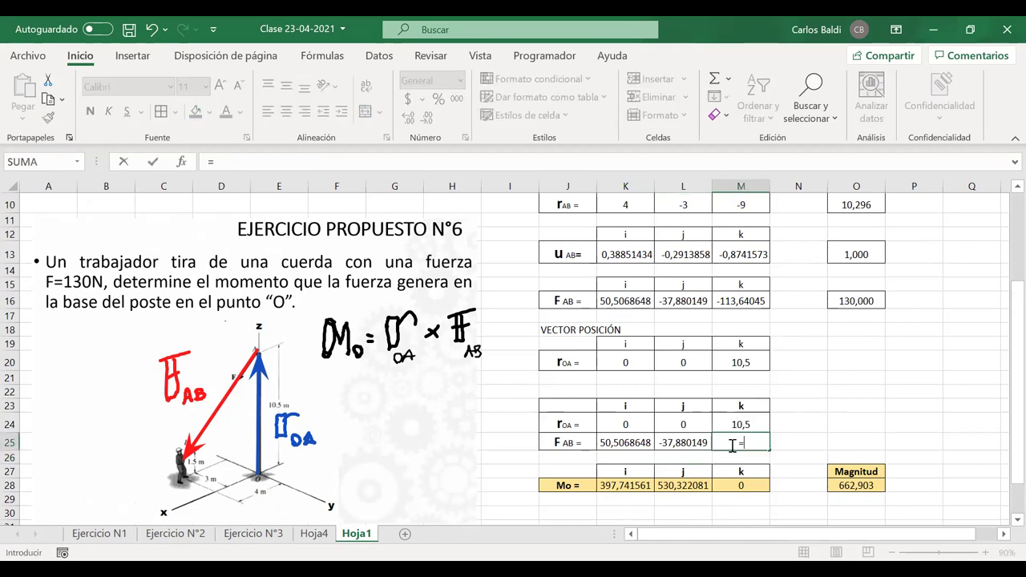
click(726, 300)
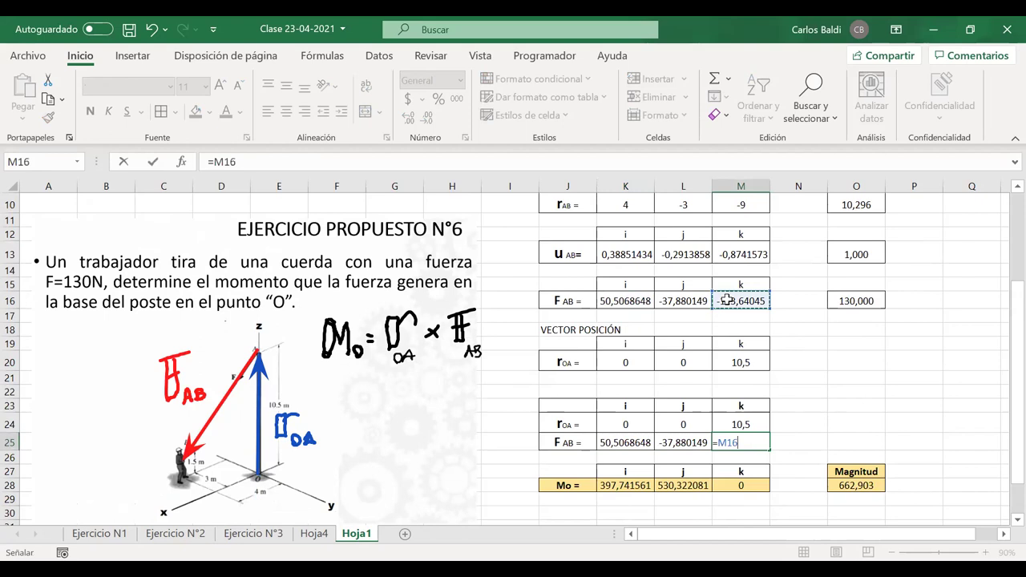
key(Return)
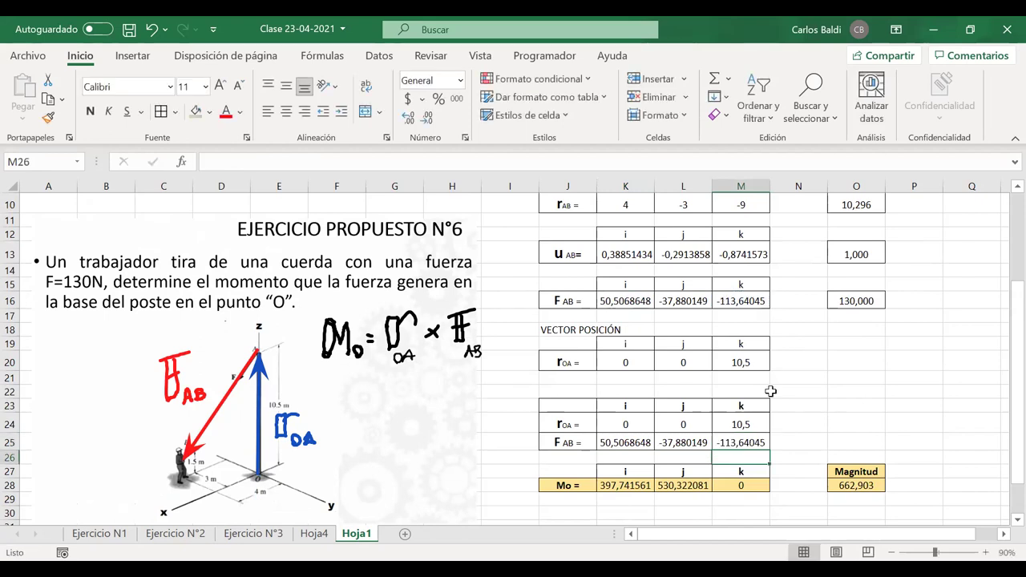
- Handwrite the vector result "Mo = {397,7 i + 530,32 j}" in the blank area below the Mo row
scroll(770, 390, down, 1)
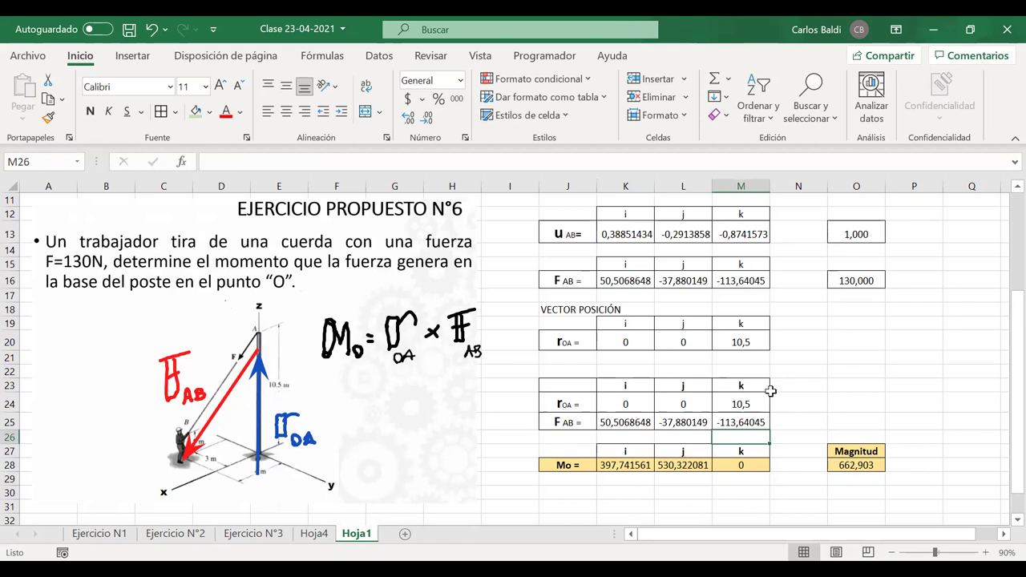
scroll(770, 391, down, 1)
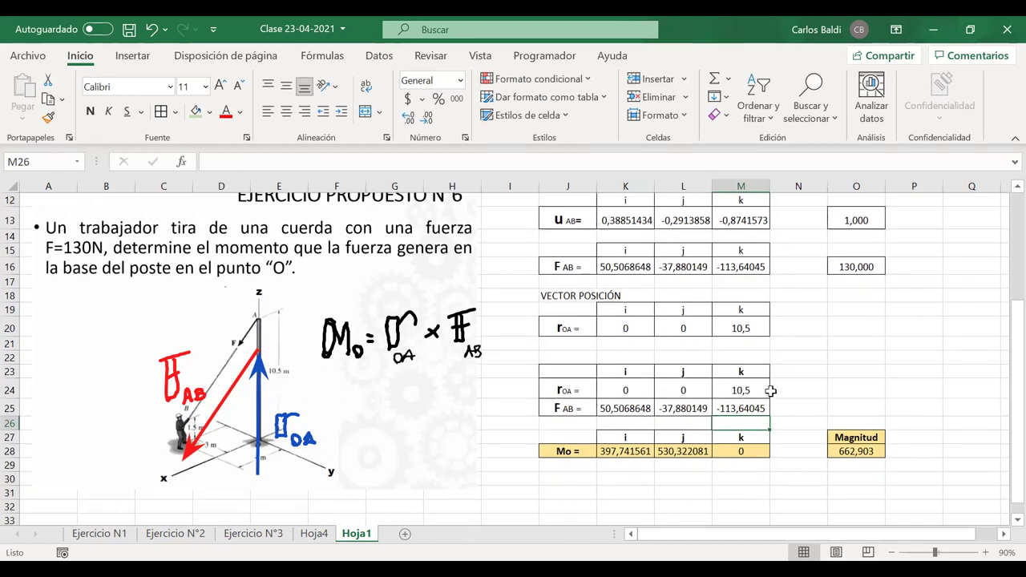
mouse_move(509, 478)
mouse_down()
mouse_move(503, 508)
mouse_move(517, 509)
mouse_move(511, 474)
mouse_up()
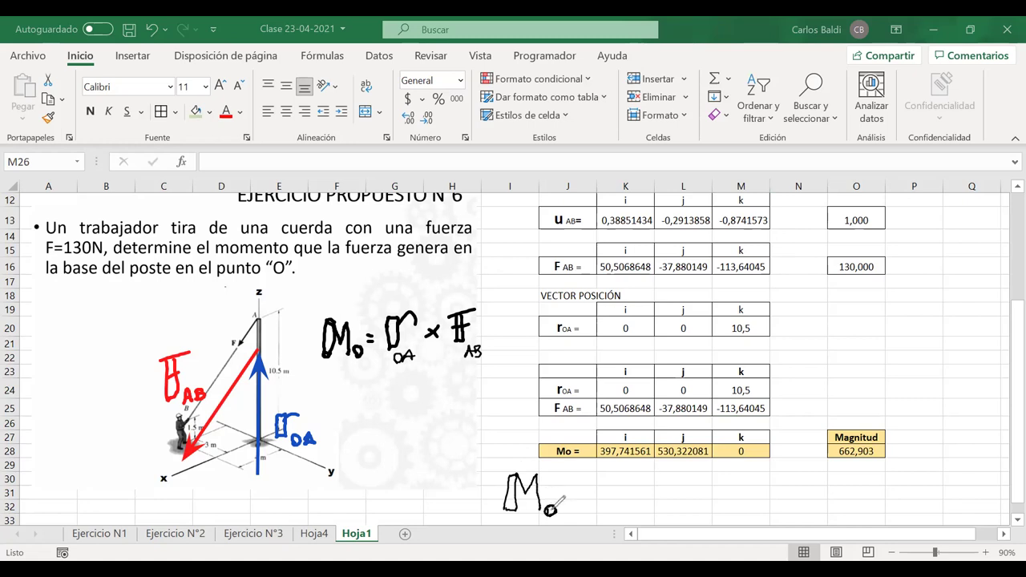
drag(570, 493, 577, 493)
drag(570, 498, 618, 519)
mouse_move(623, 479)
mouse_down()
mouse_move(629, 505)
mouse_move(651, 490)
mouse_move(683, 493)
mouse_move(687, 507)
mouse_move(792, 486)
mouse_move(787, 498)
mouse_move(814, 468)
mouse_move(813, 501)
mouse_move(831, 502)
mouse_move(840, 479)
mouse_move(848, 505)
mouse_move(893, 500)
mouse_move(897, 515)
mouse_up()
drag(930, 485, 935, 505)
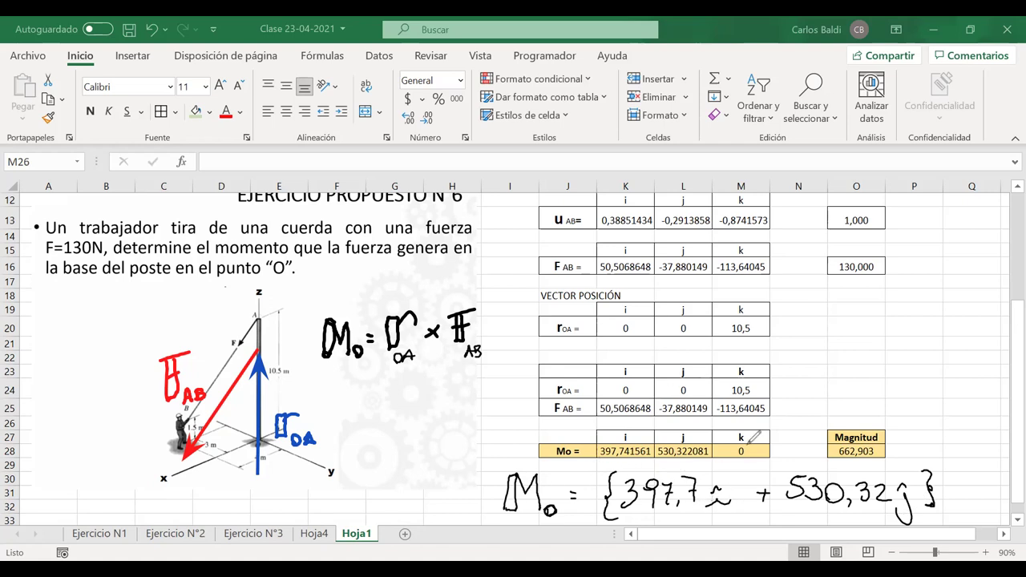
drag(748, 438, 767, 432)
key(ctrl+z)
scroll(657, 221, up, 2)
scroll(657, 223, down, 1)
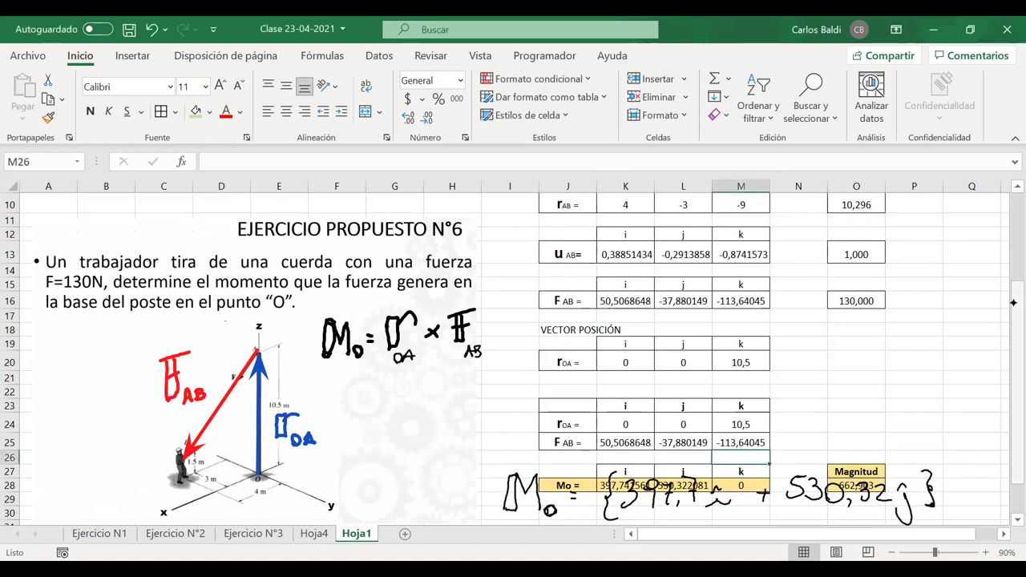
scroll(1014, 307, down, 2)
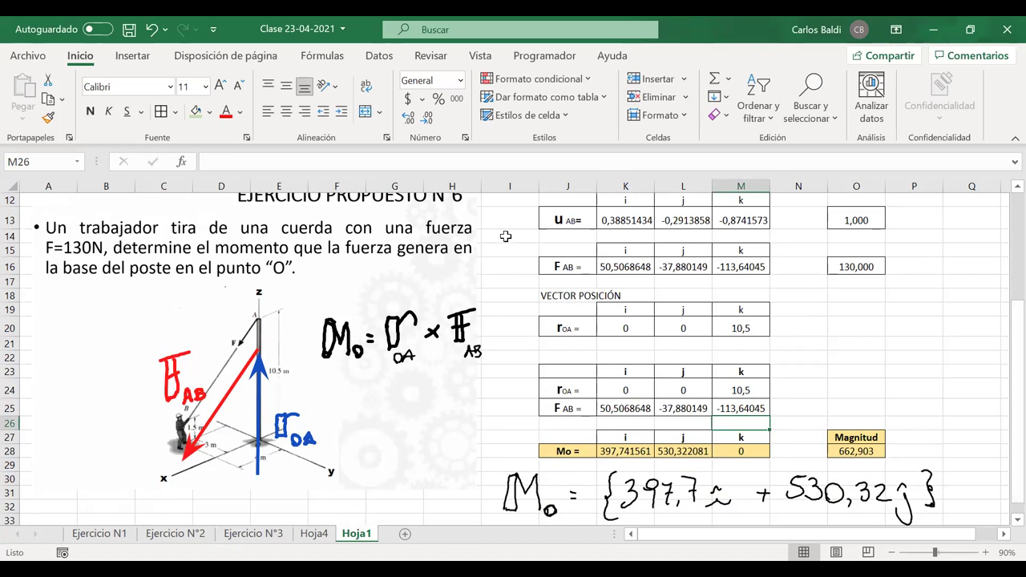
- Move the handwritten vector annotations up to align with the pole and rope in the figure, keeping the written Mo result intact
drag(116, 318, 510, 499)
drag(93, 278, 529, 547)
drag(255, 377, 256, 347)
click(513, 435)
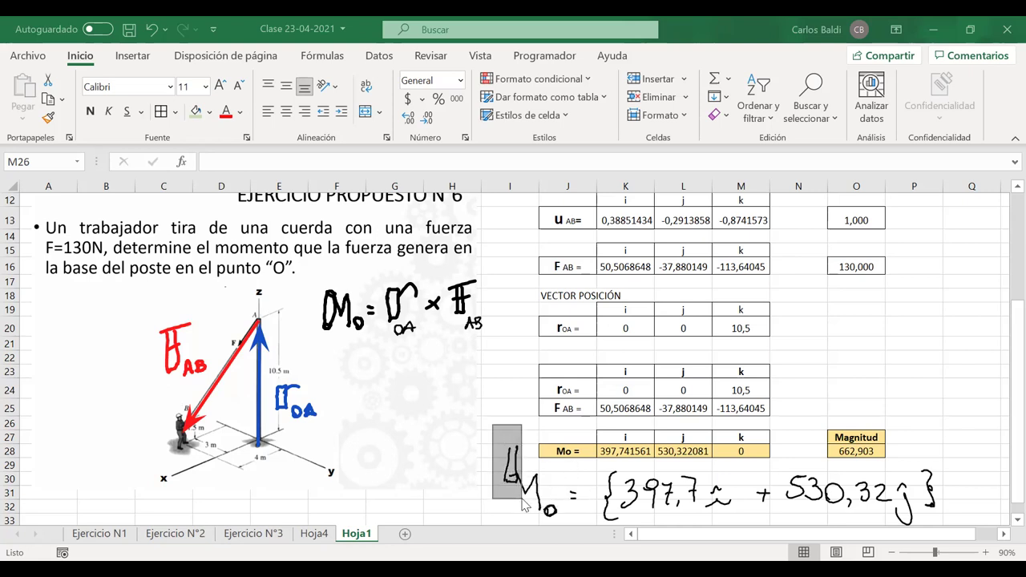
drag(513, 465, 517, 494)
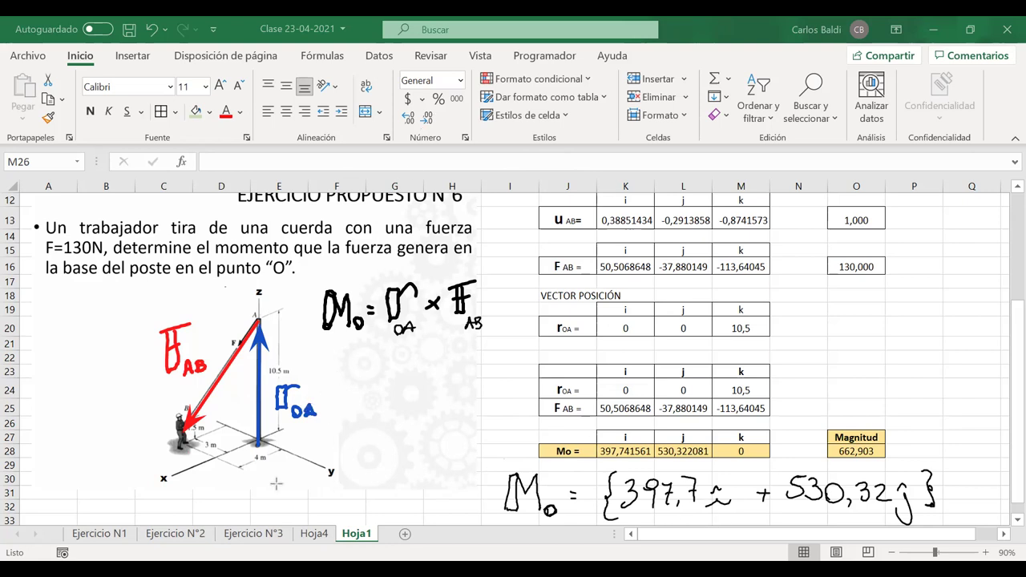
- Handwrite the unit "N·m" in dark red after the Mo vector result, circling the N of the 130N force in the problem statement
drag(257, 441, 149, 485)
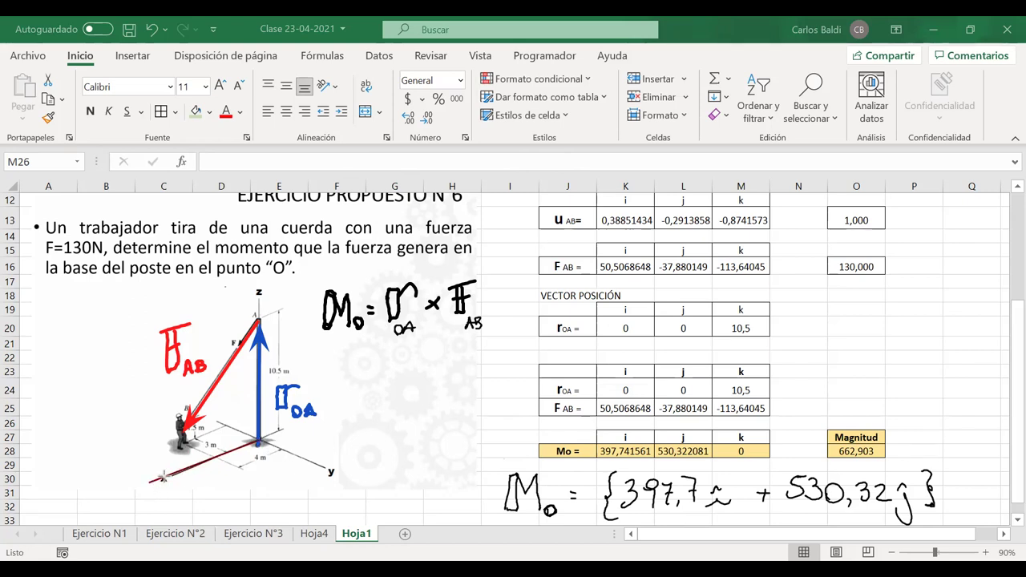
key(ctrl+z)
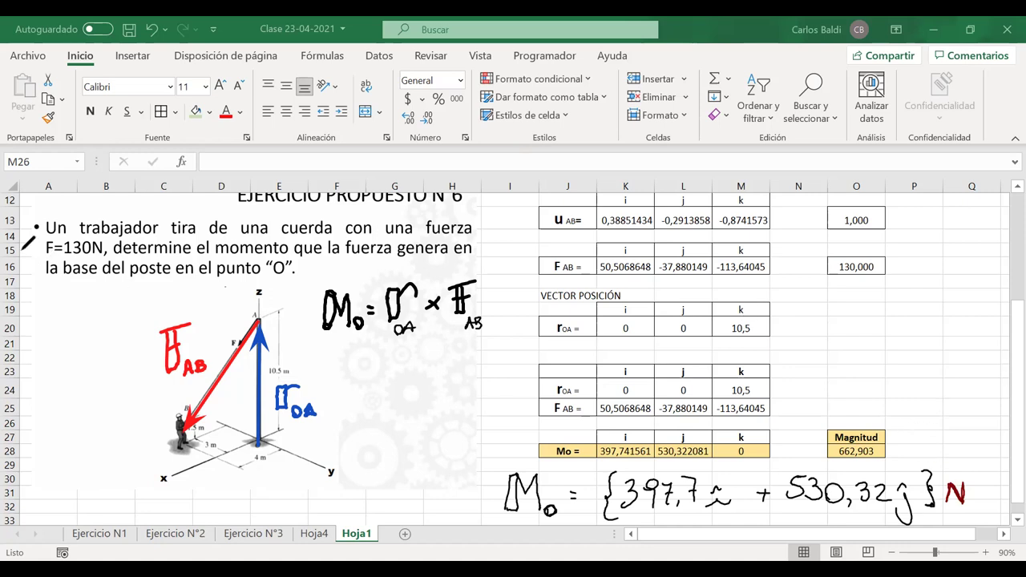
mouse_move(95, 232)
mouse_down()
mouse_move(80, 265)
mouse_move(119, 259)
mouse_up()
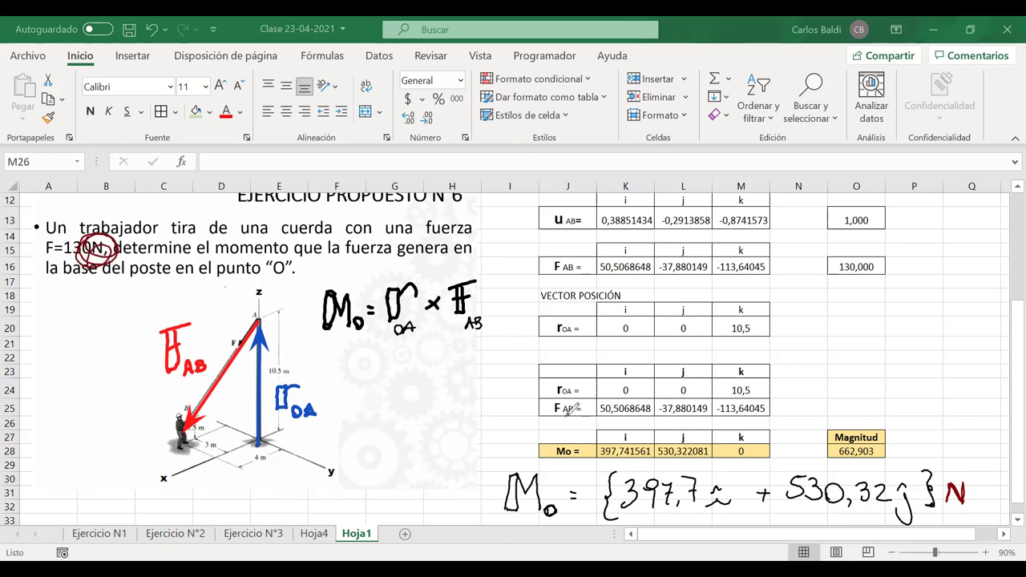
click(969, 496)
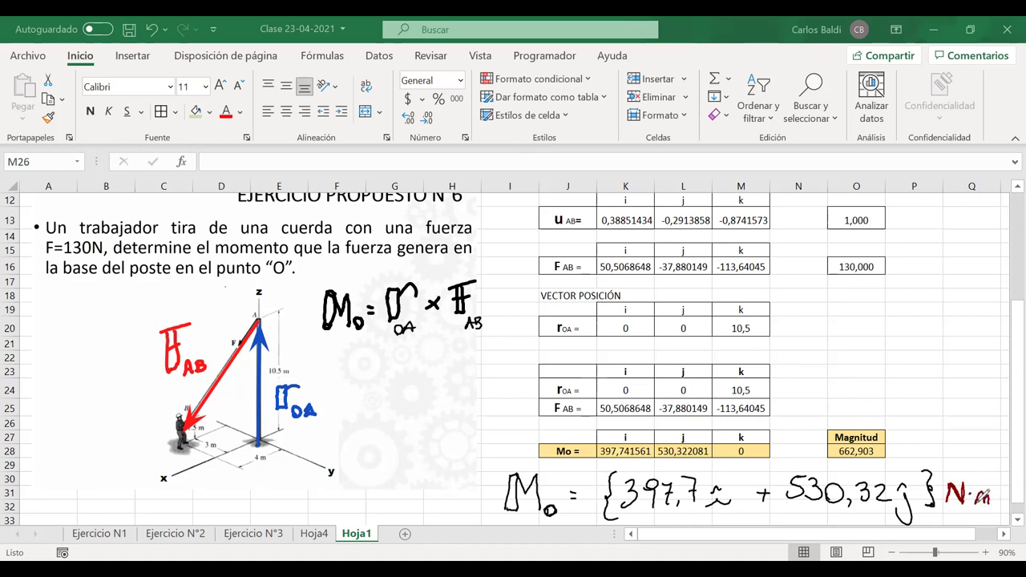
drag(984, 497, 999, 504)
- Circle the metre units on the figure's 10.5 m, 3 m and 4 m dimensions, and undo the circles
drag(293, 360, 289, 362)
mouse_move(218, 433)
mouse_down()
mouse_move(206, 447)
mouse_move(221, 437)
mouse_up()
mouse_move(268, 453)
mouse_down()
mouse_move(260, 462)
mouse_move(271, 465)
mouse_up()
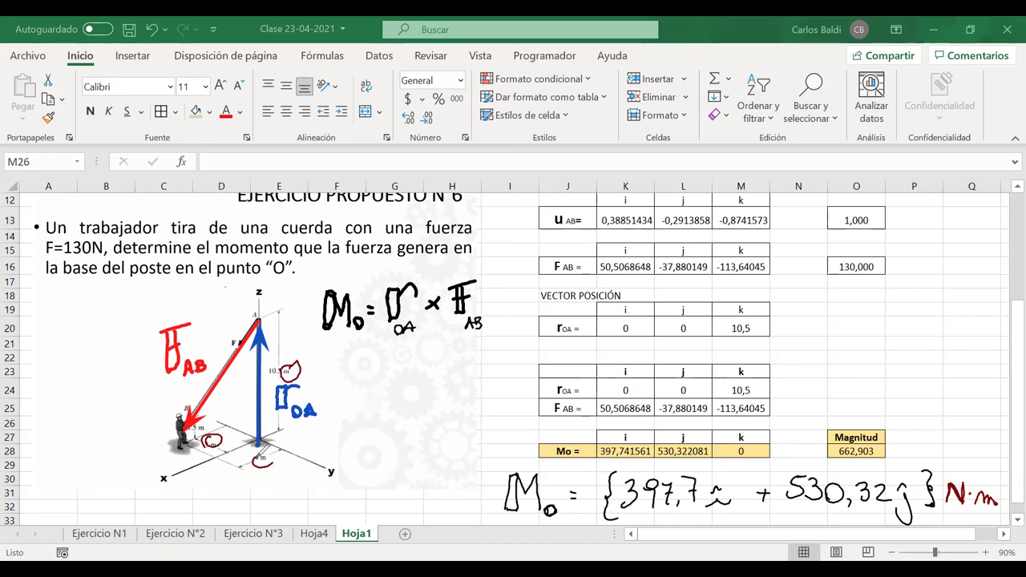
key(ctrl+z)
key(ctrl+z)
key(ctrl+z)
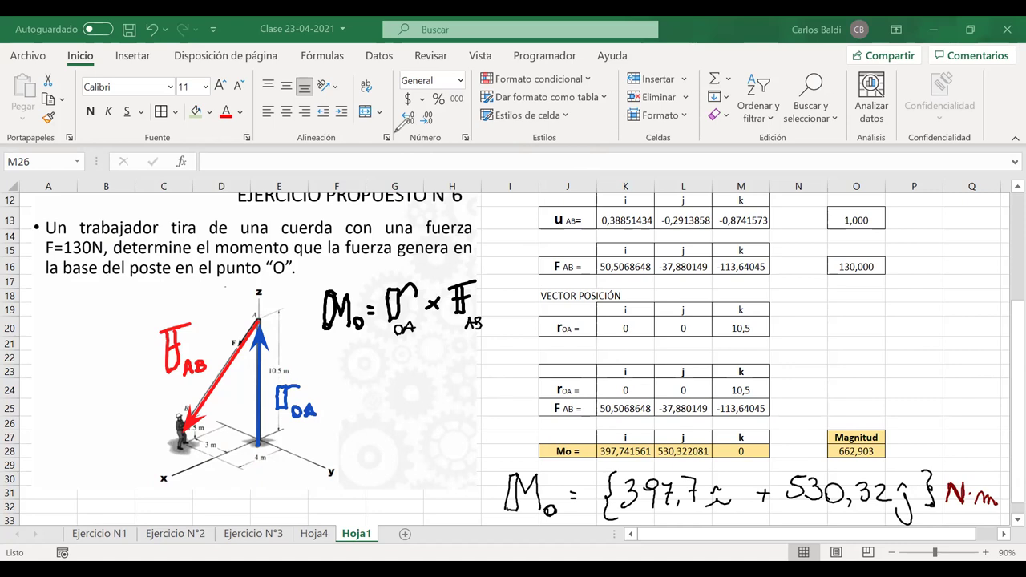
- Draw a dark red parallelogram from the pole's base along the x and y axes to represent the horizontal plane
drag(255, 443, 189, 469)
drag(266, 442, 341, 478)
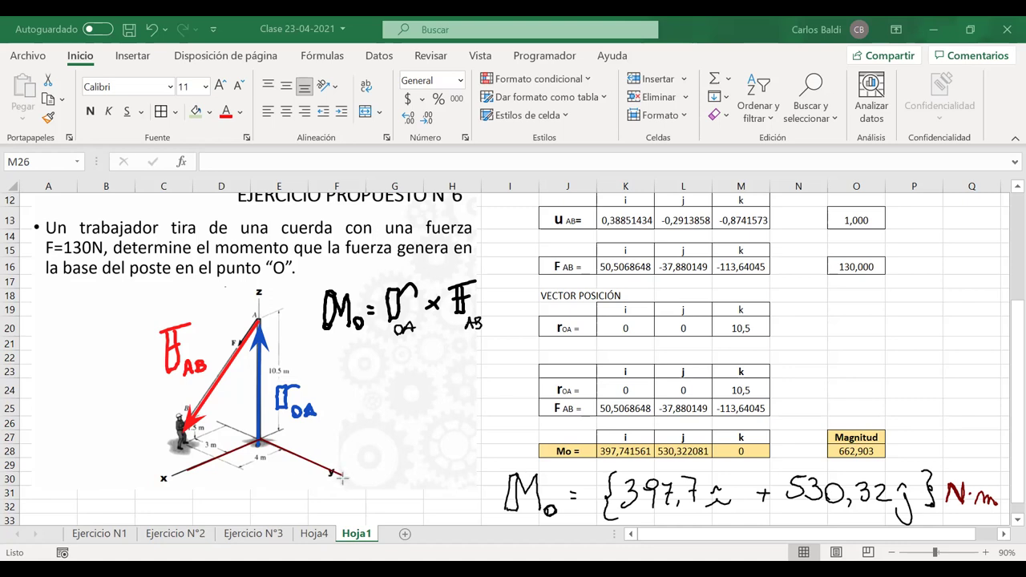
drag(328, 487, 267, 510)
drag(189, 472, 265, 513)
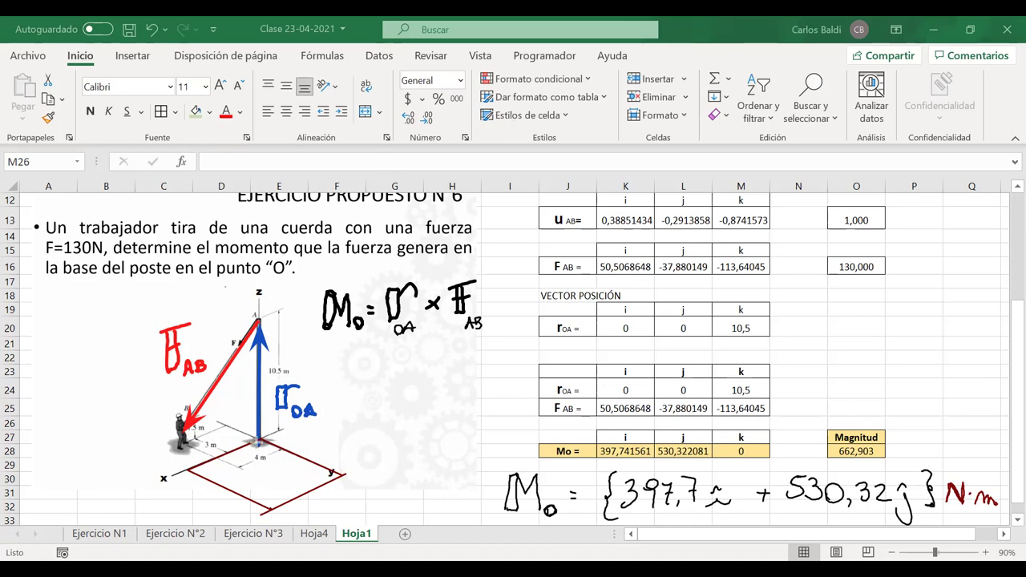
- Draw a green moment arrow along the parallelogram's diagonal, label it Mo, and add a small green arrow pointing to the written result
drag(258, 439, 271, 510)
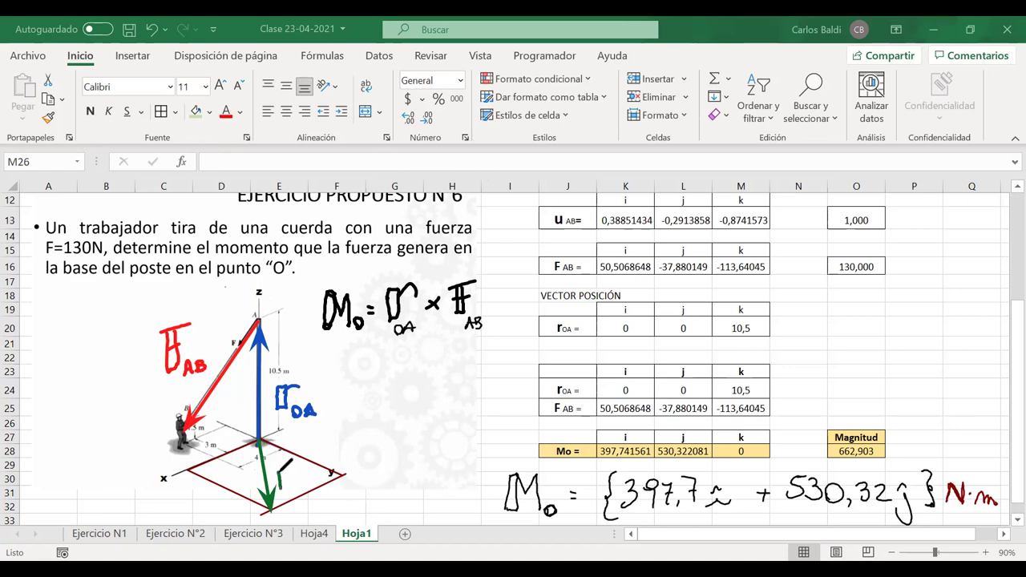
mouse_move(284, 470)
mouse_down()
mouse_move(298, 488)
mouse_move(309, 484)
mouse_up()
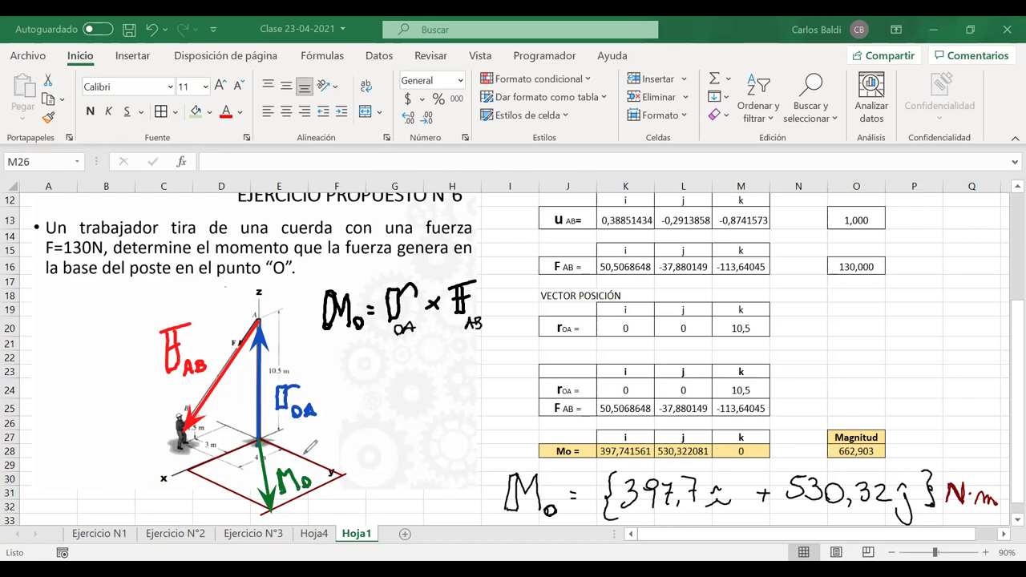
mouse_move(481, 460)
mouse_down()
mouse_move(485, 487)
mouse_move(498, 481)
mouse_up()
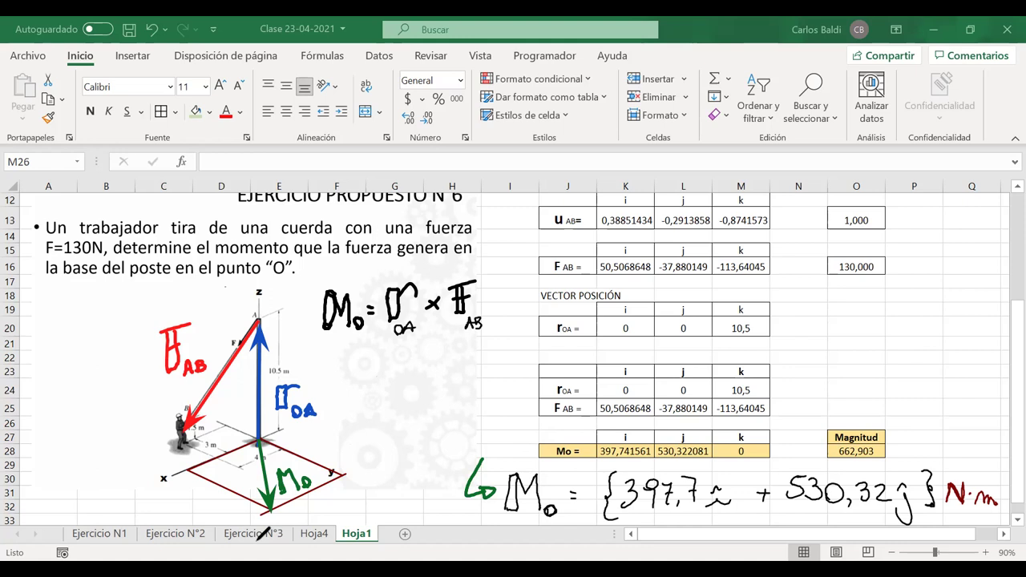
- Change the position vector label in J20 to rOB =
drag(408, 225, 417, 215)
click(569, 332)
double_click(571, 329)
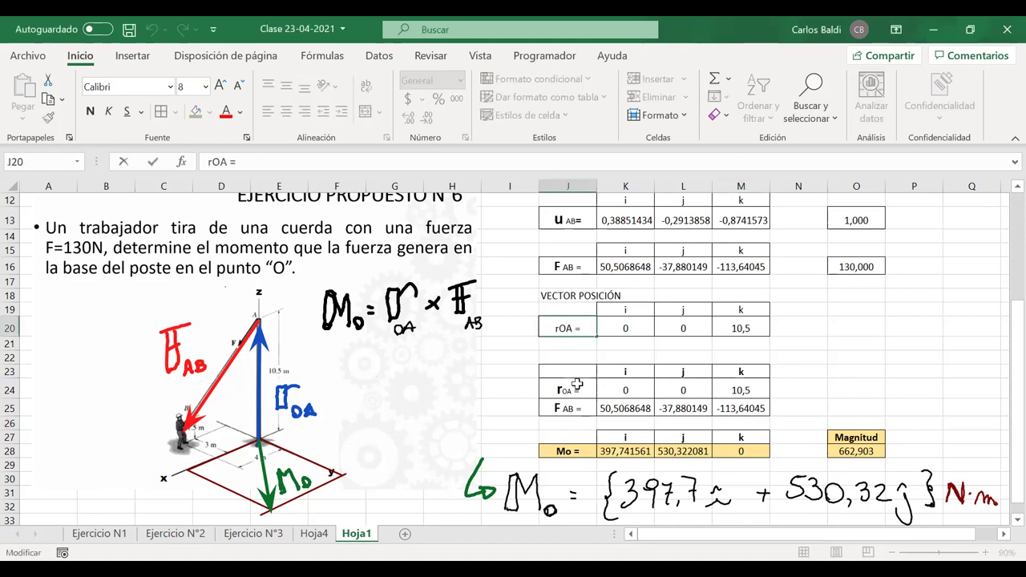
text(b)
key(BackSpace)
text(B)
key(Return)
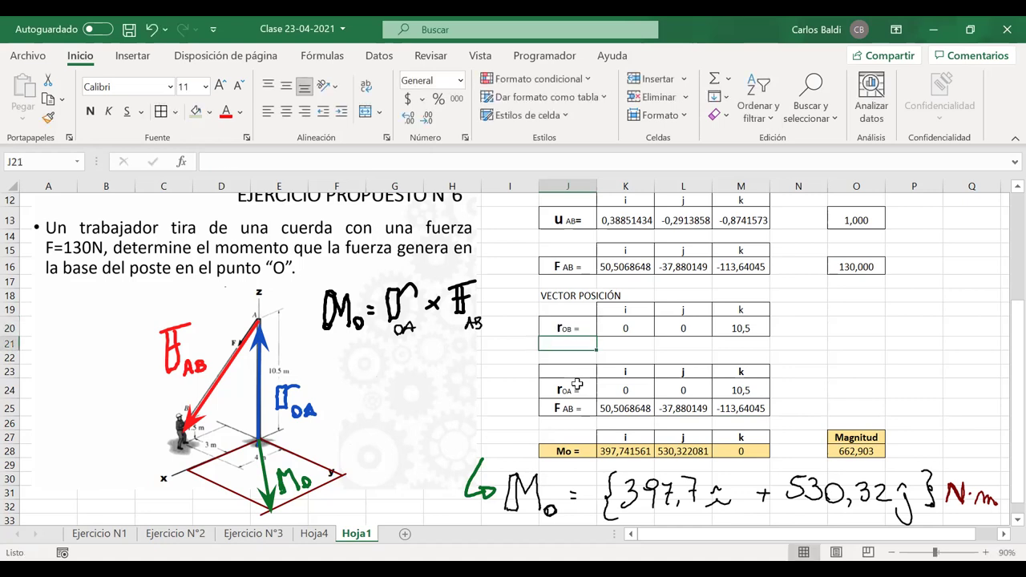
- Replace the i component of rOB in K20 with the formula =K5-K6
click(627, 328)
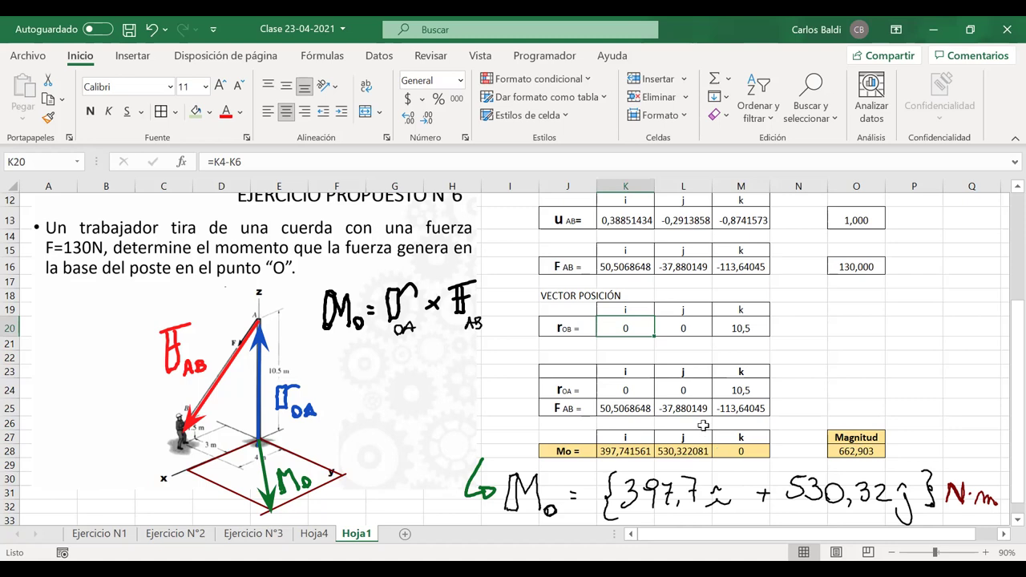
scroll(703, 426, up, 3)
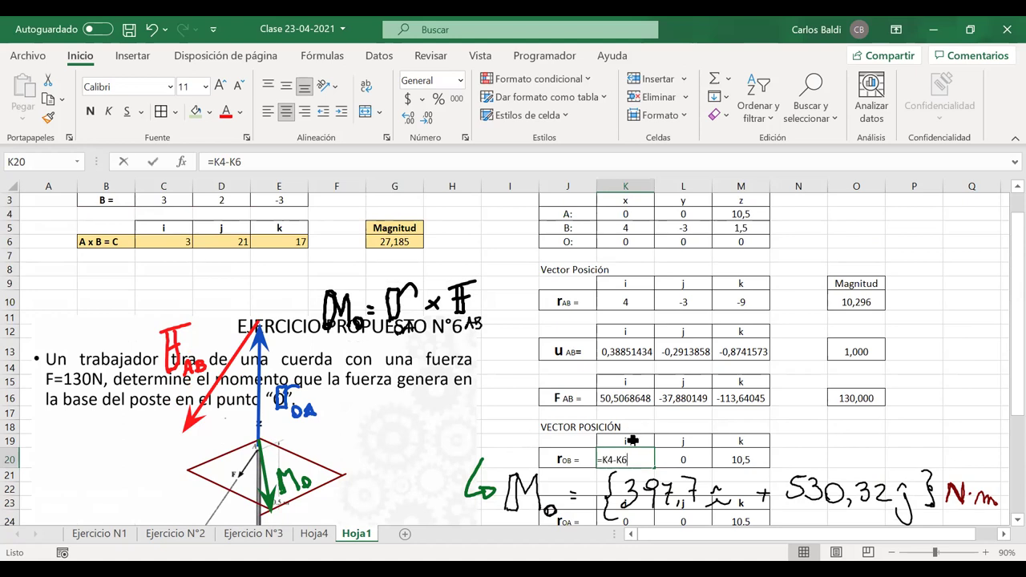
text(=)
click(619, 228)
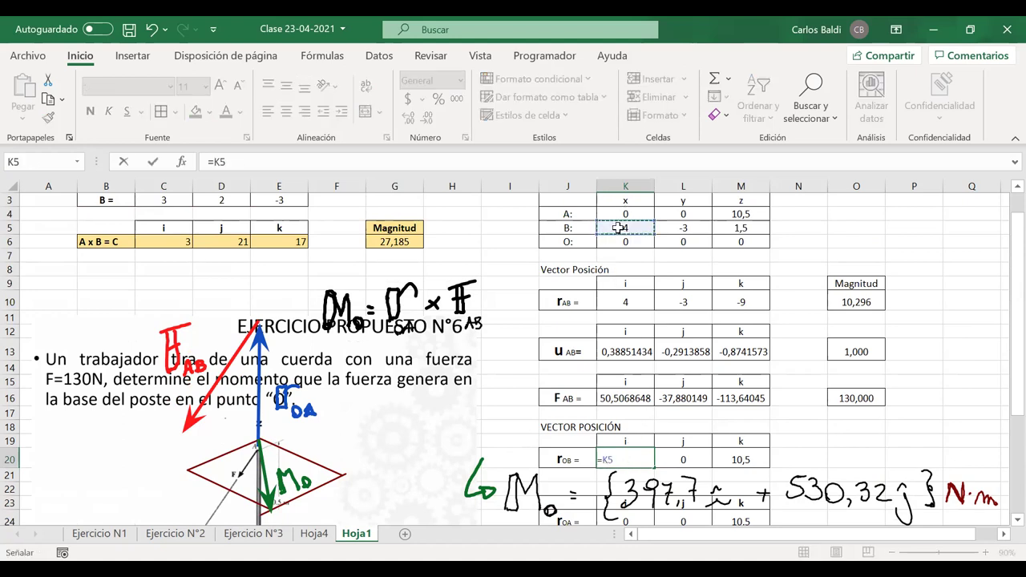
text(-)
click(619, 241)
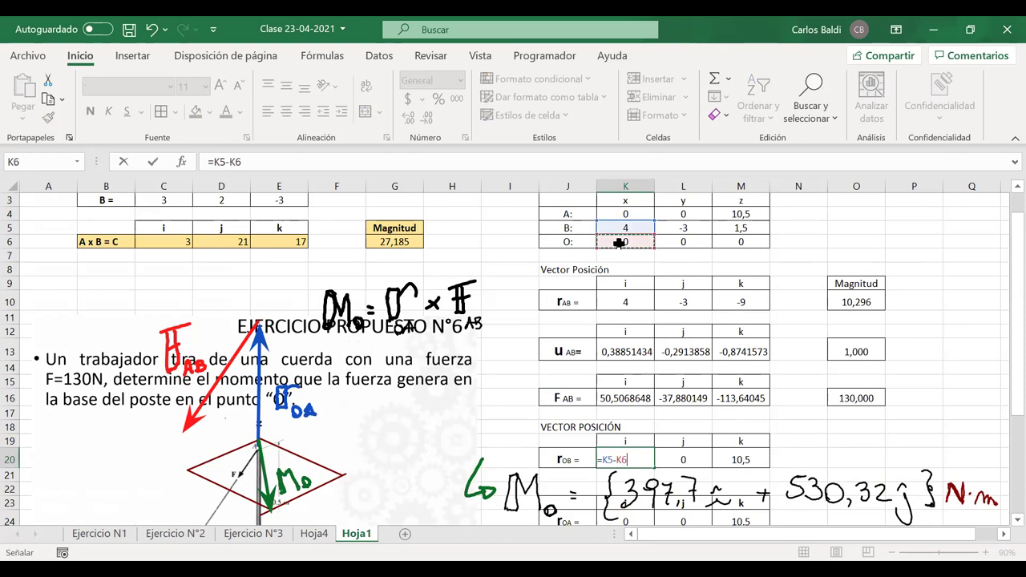
key(Return)
- Replace the j component of rOB in L20 with the formula =L5-L6
click(672, 456)
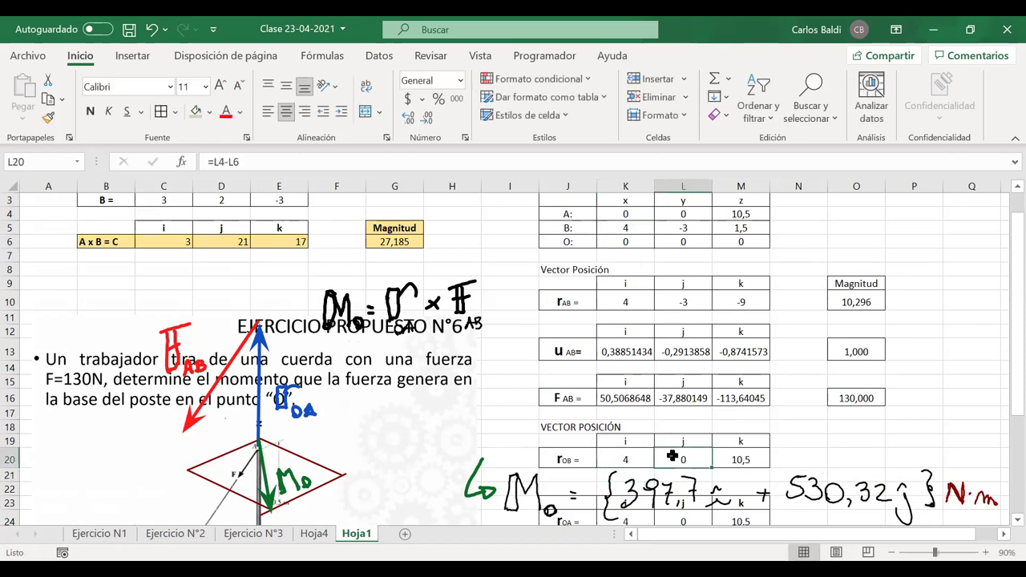
text(=)
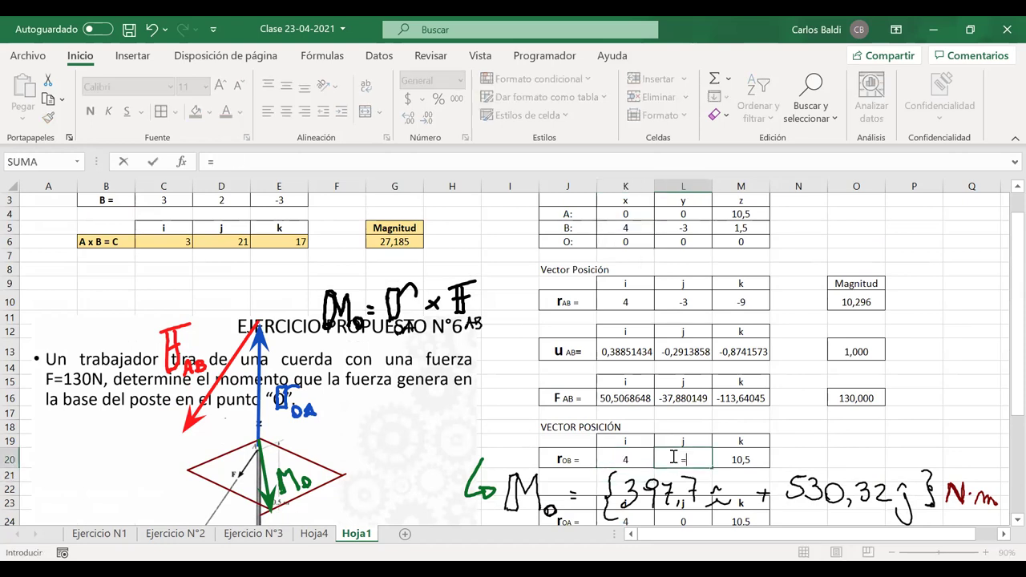
click(668, 228)
text(-)
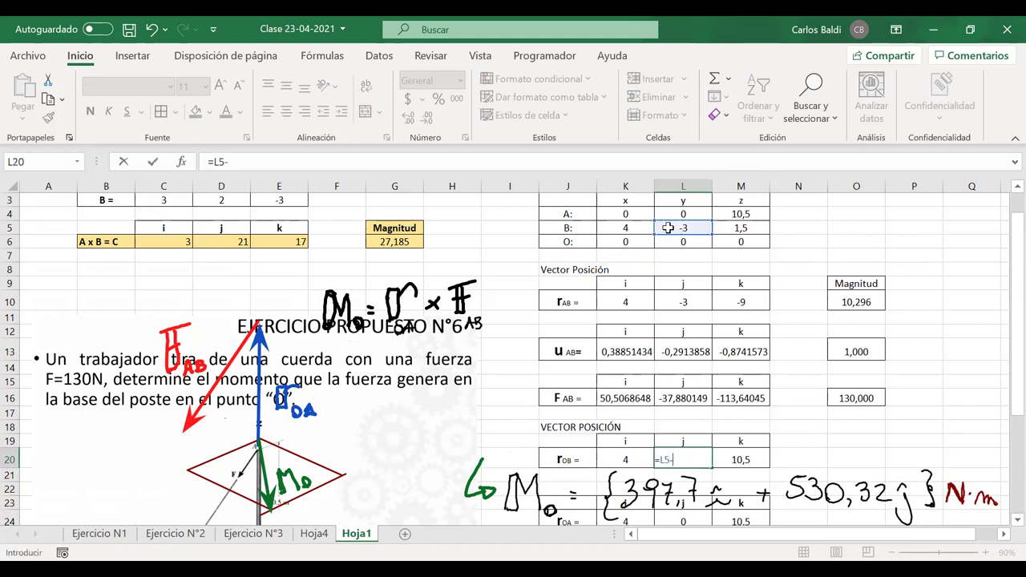
click(678, 240)
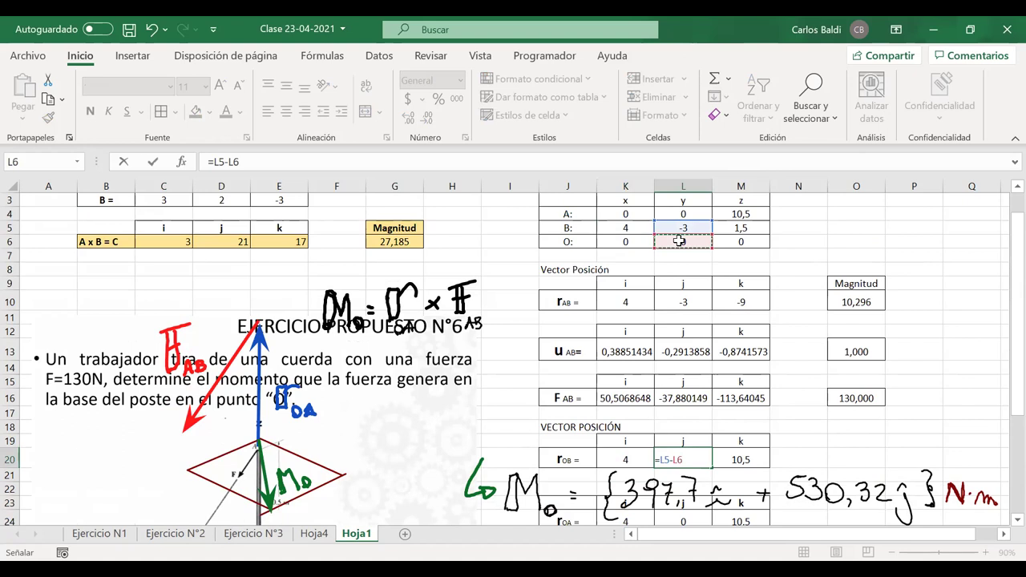
key(Return)
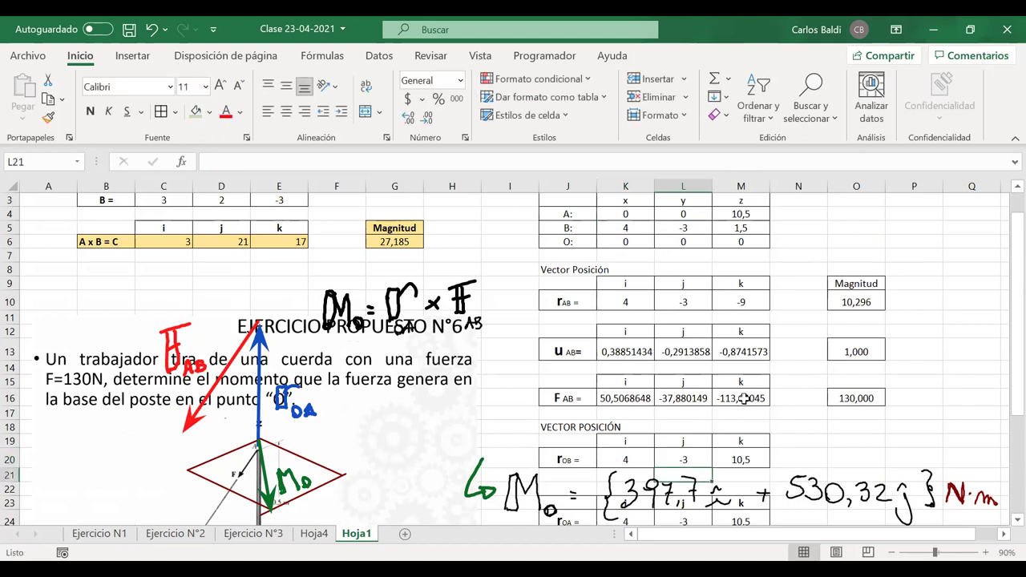
- Replace the k component of rOB in M20 with the formula =M5-M6
click(737, 457)
text(=)
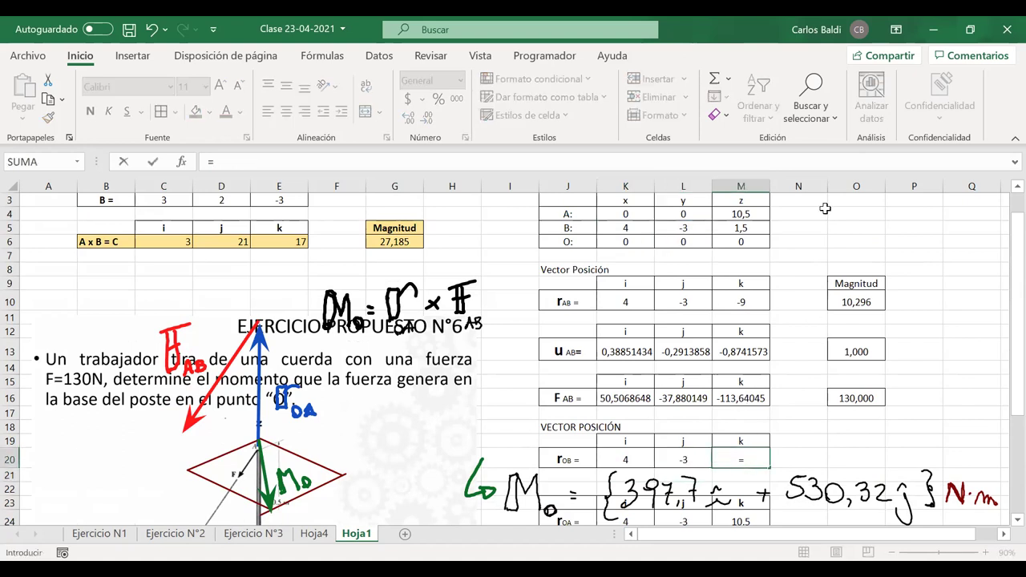
click(726, 230)
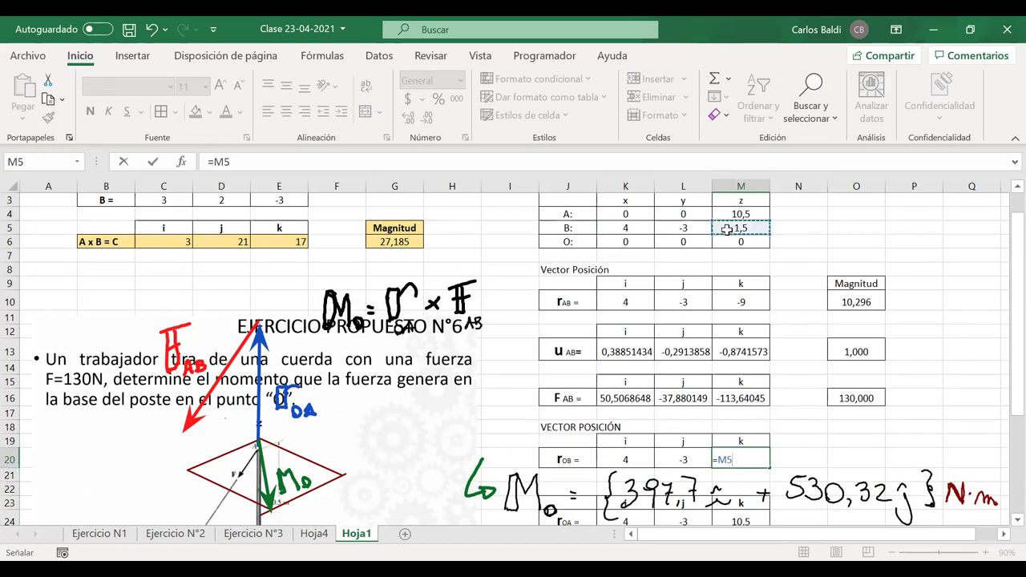
text(-)
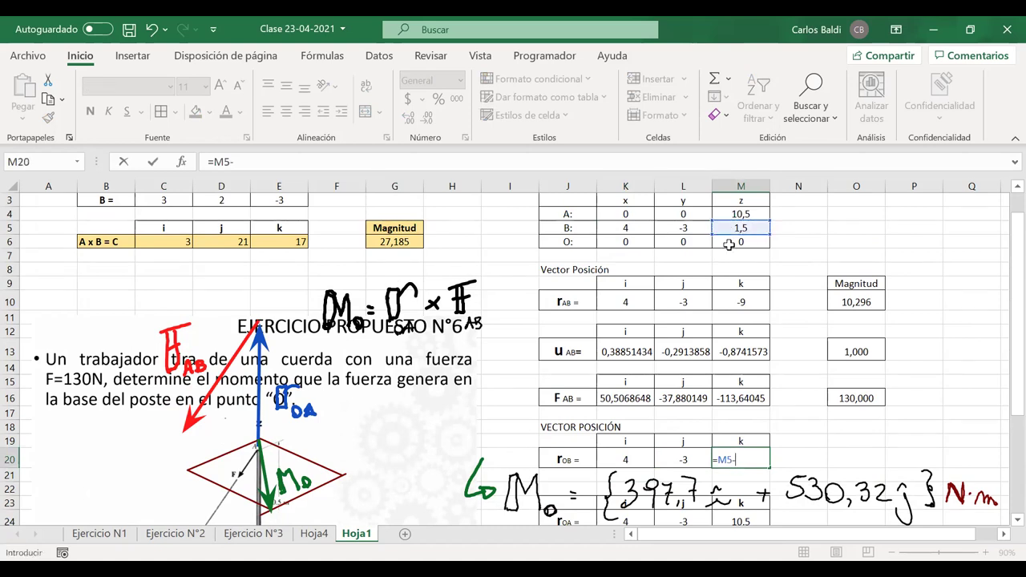
click(729, 243)
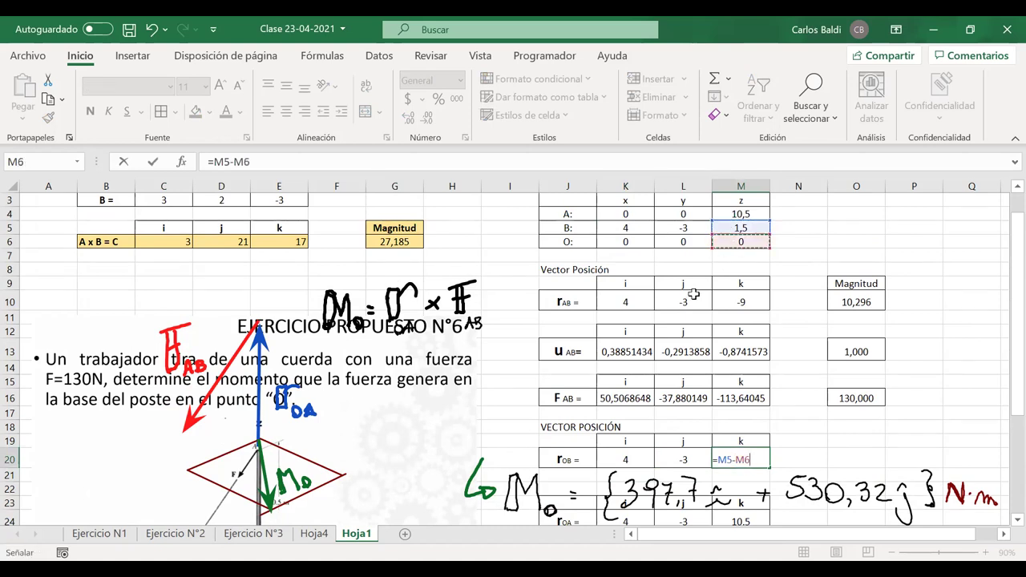
key(Return)
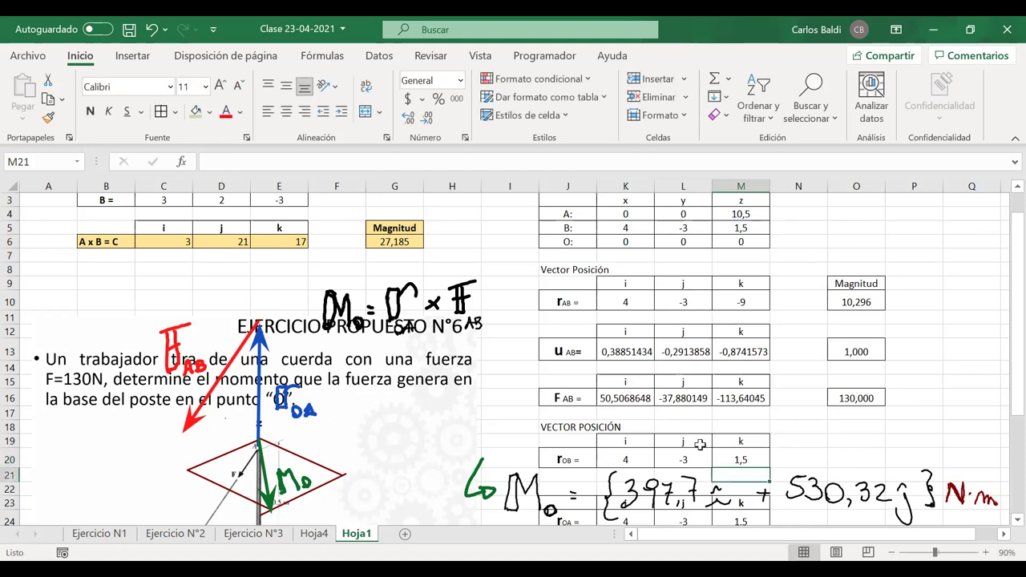
click(639, 462)
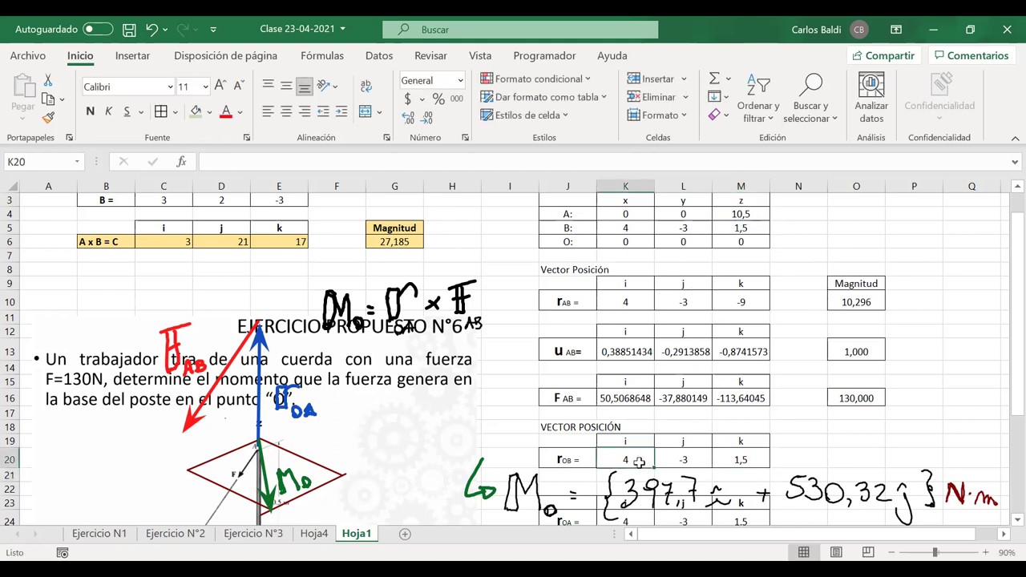
right_click(639, 463)
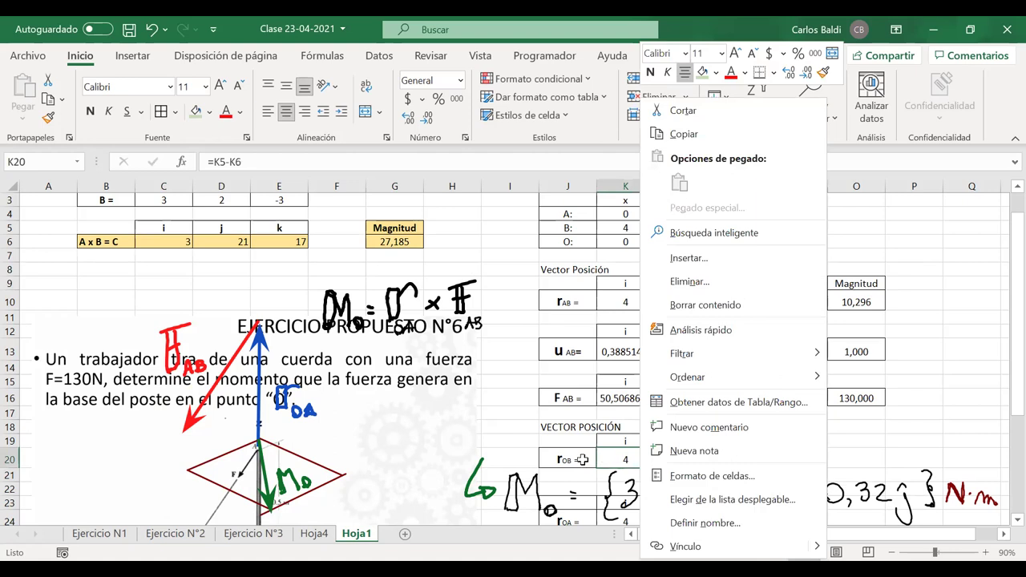
click(581, 460)
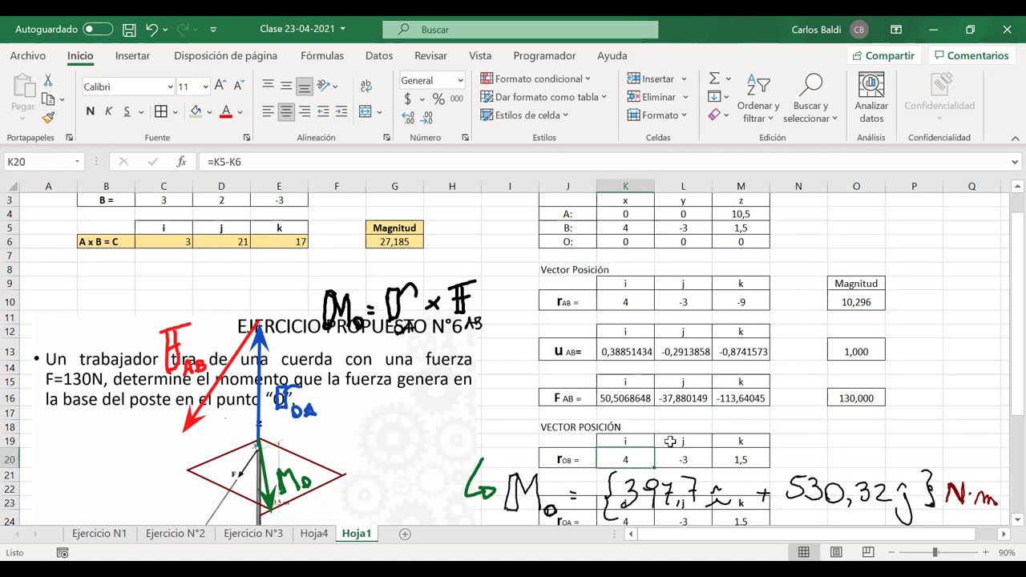
- Check the formulas behind the i component of Mo in K28 and the linked position component in K24
scroll(670, 441, down, 4)
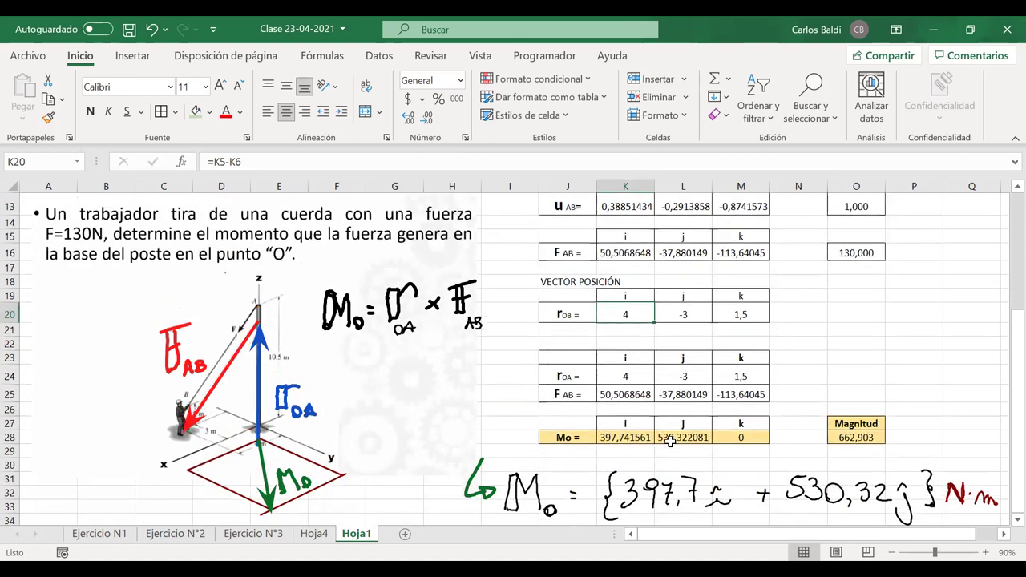
scroll(670, 441, up, 1)
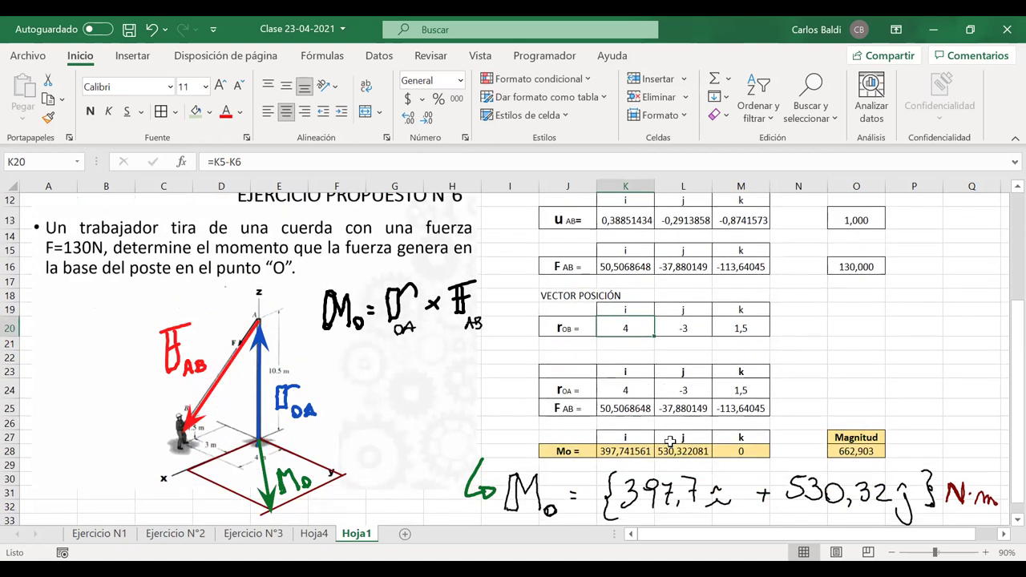
double_click(629, 451)
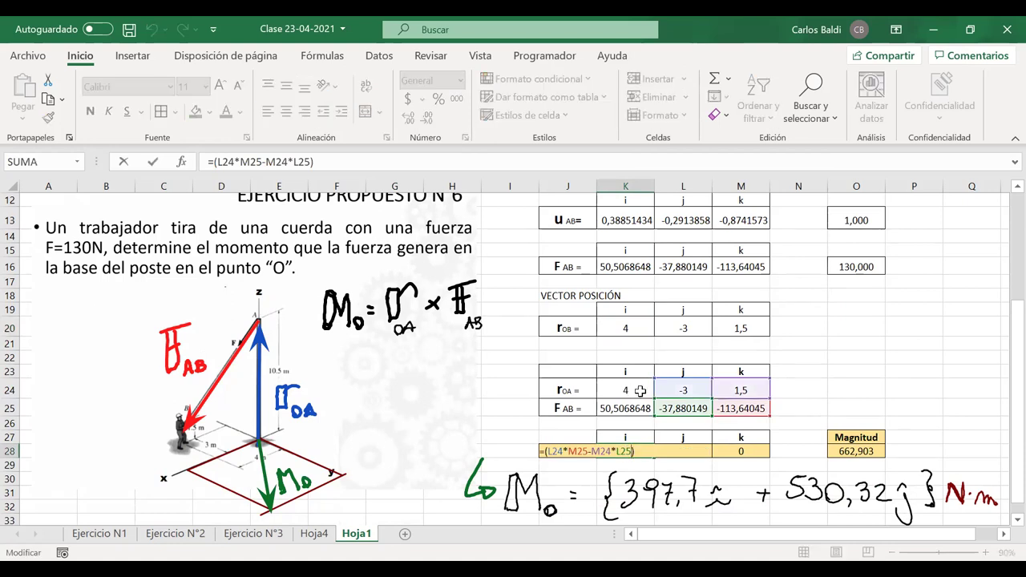
key(Return)
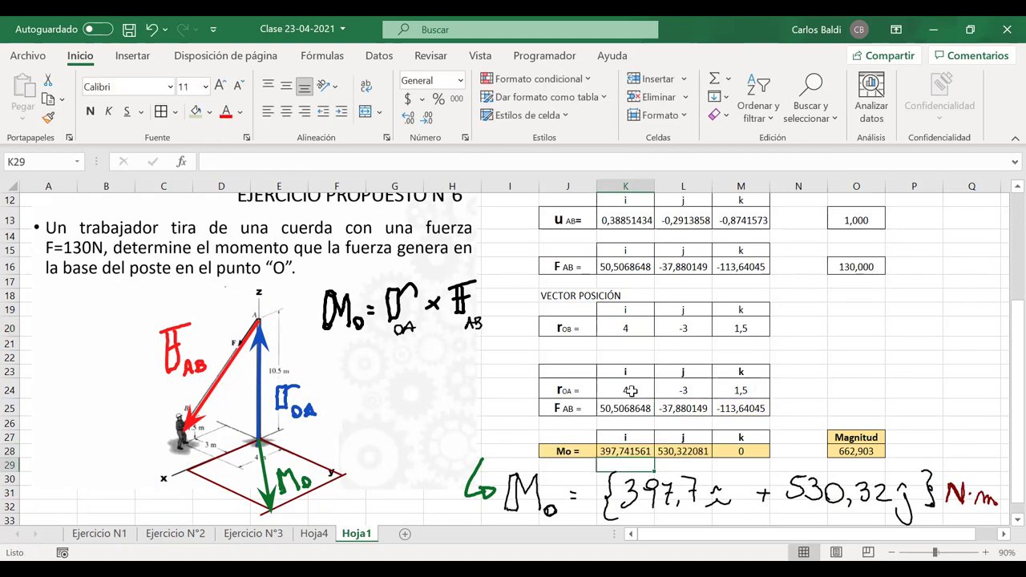
click(619, 391)
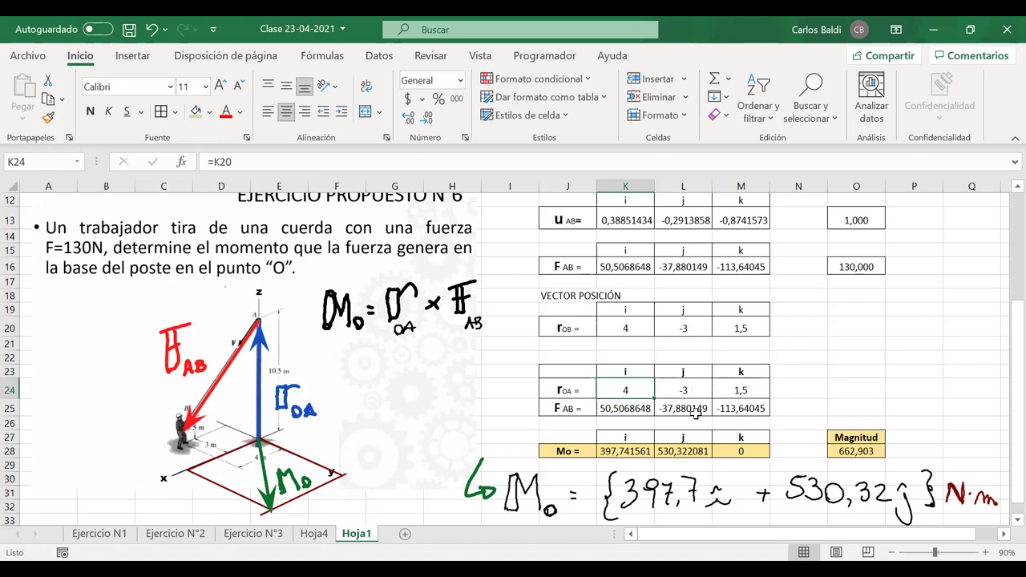
- Review the rOB and Mo components, clear all handwritten annotations from the exercise, and save the workbook
drag(611, 325, 736, 329)
drag(622, 451, 742, 451)
click(830, 391)
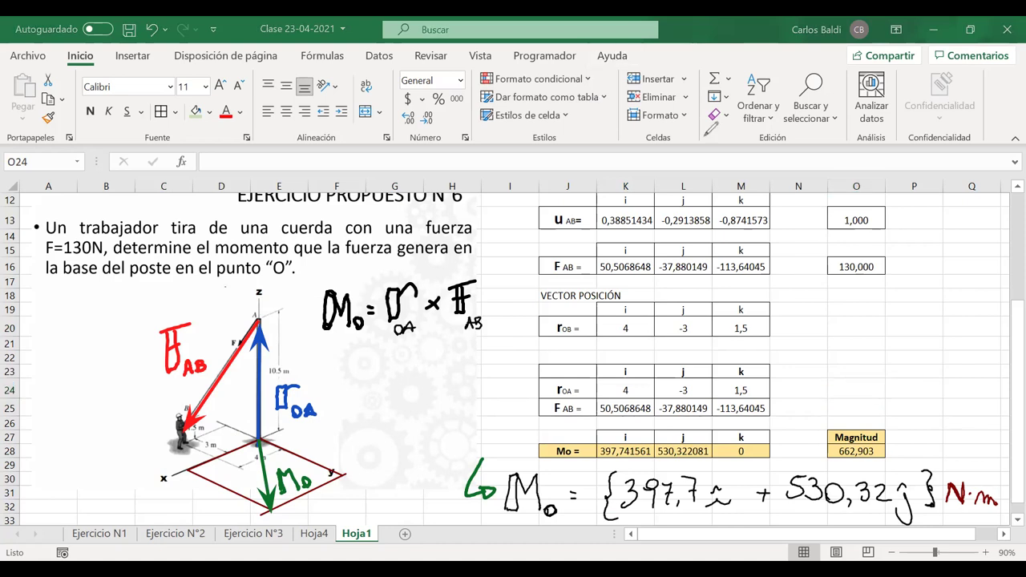
key(e)
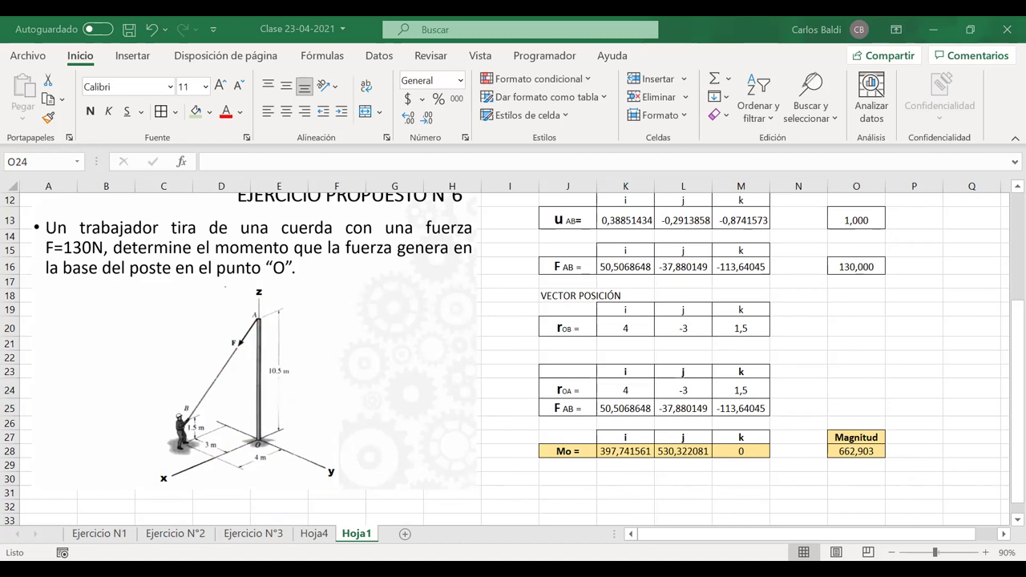
click(128, 30)
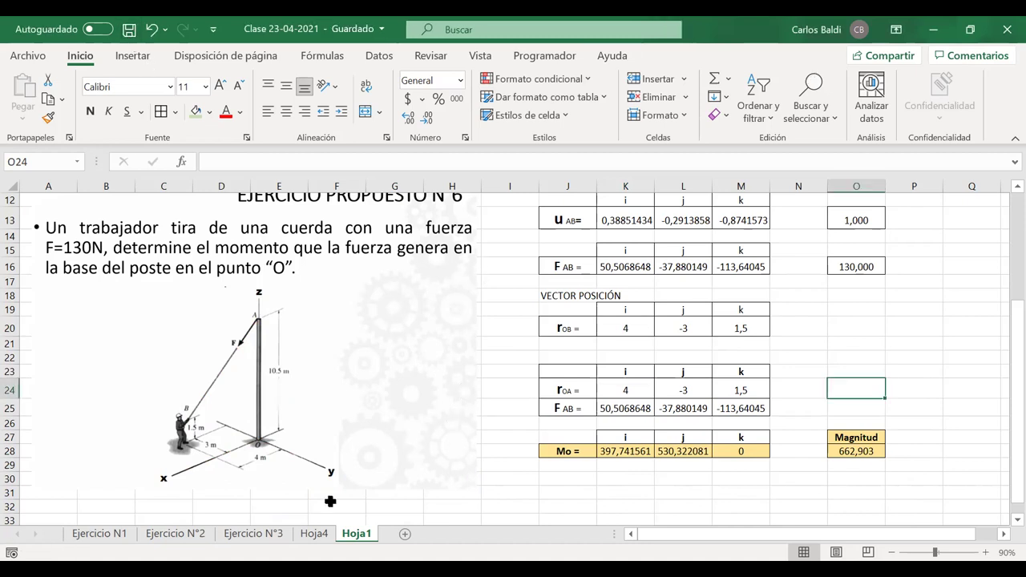
- Look through the earlier exercise sheets and Hoja4, and review the calculations on Hoja1 again
click(316, 533)
click(272, 535)
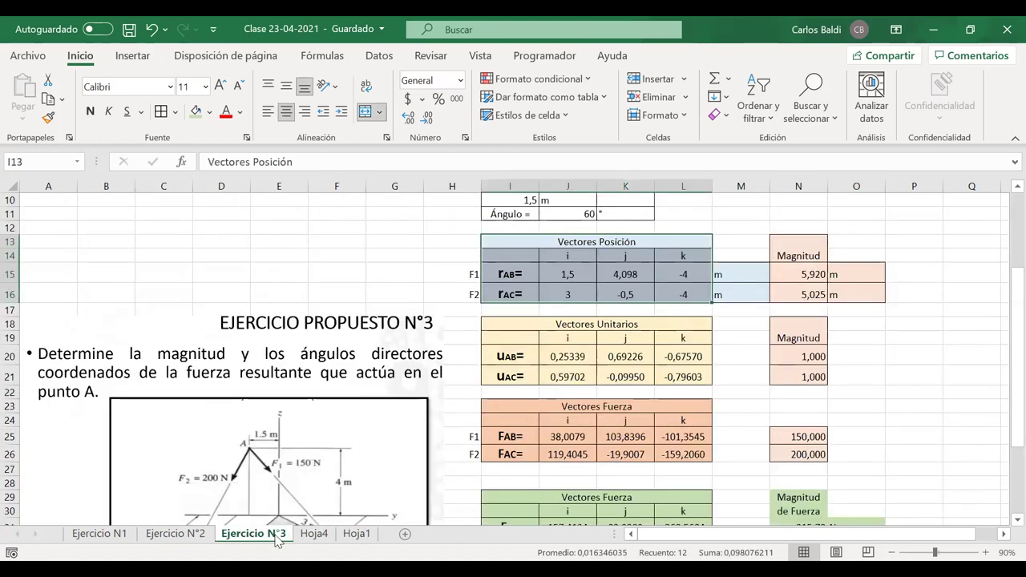
scroll(326, 403, down, 3)
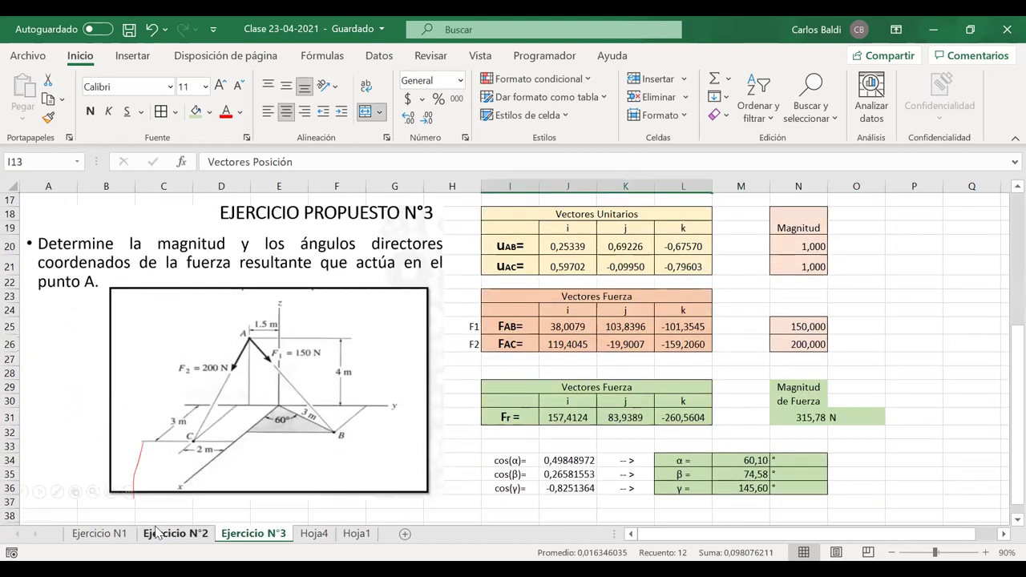
click(175, 534)
click(101, 534)
click(255, 534)
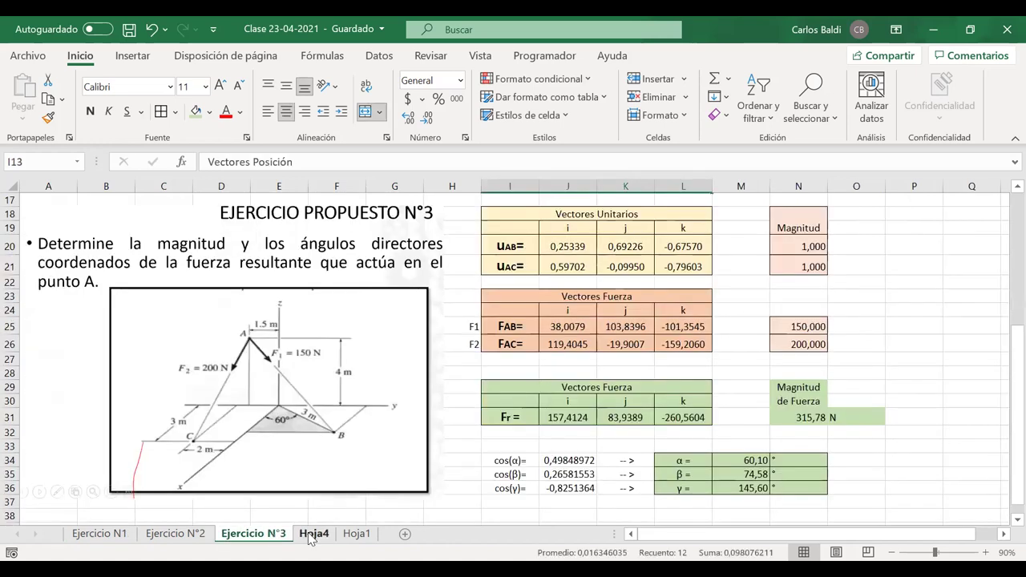
click(313, 534)
click(357, 534)
scroll(478, 446, up, 5)
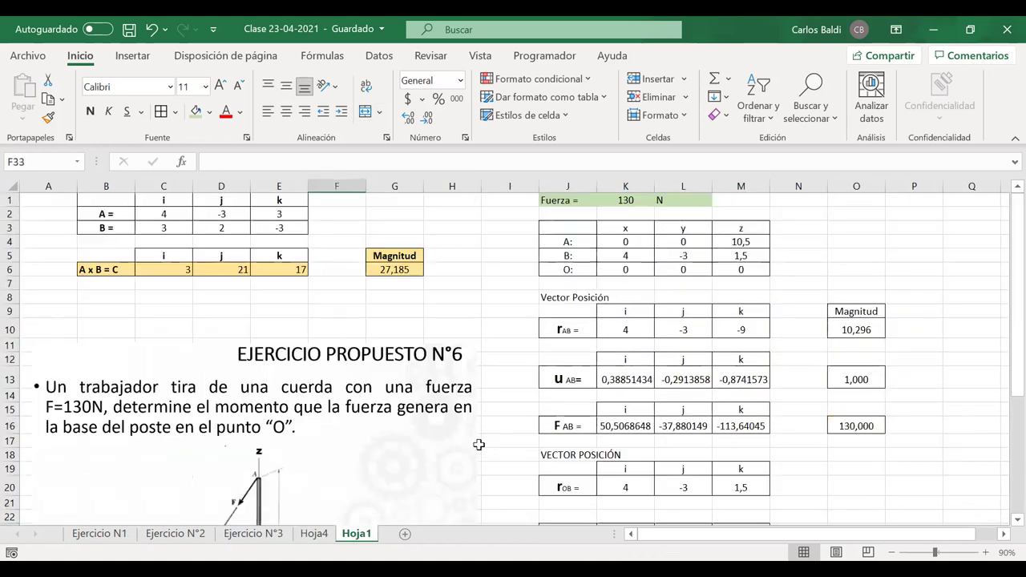
scroll(478, 446, down, 4)
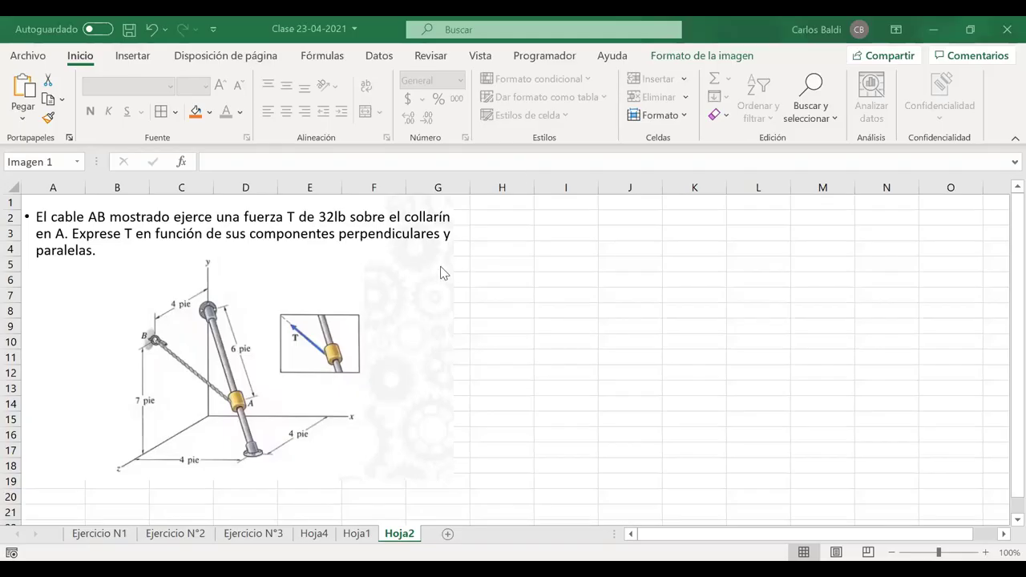
- Widen the cable exercise picture on Hoja2 until it reaches the edge of column G
click(444, 296)
drag(453, 337, 468, 337)
click(600, 263)
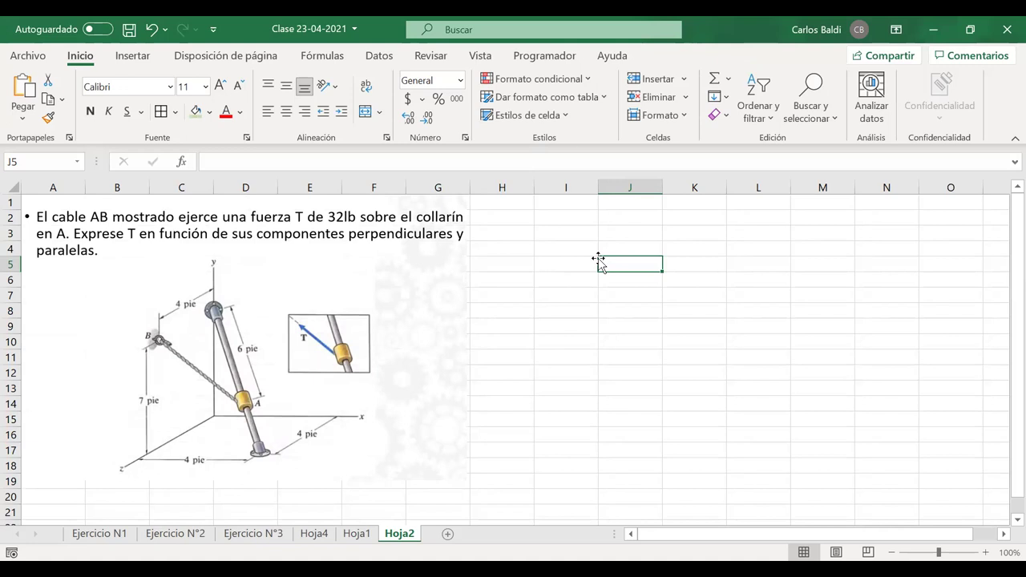
- Enter the heading "Tensión Cable AB" in H1 and the label "T=" in H2
click(519, 219)
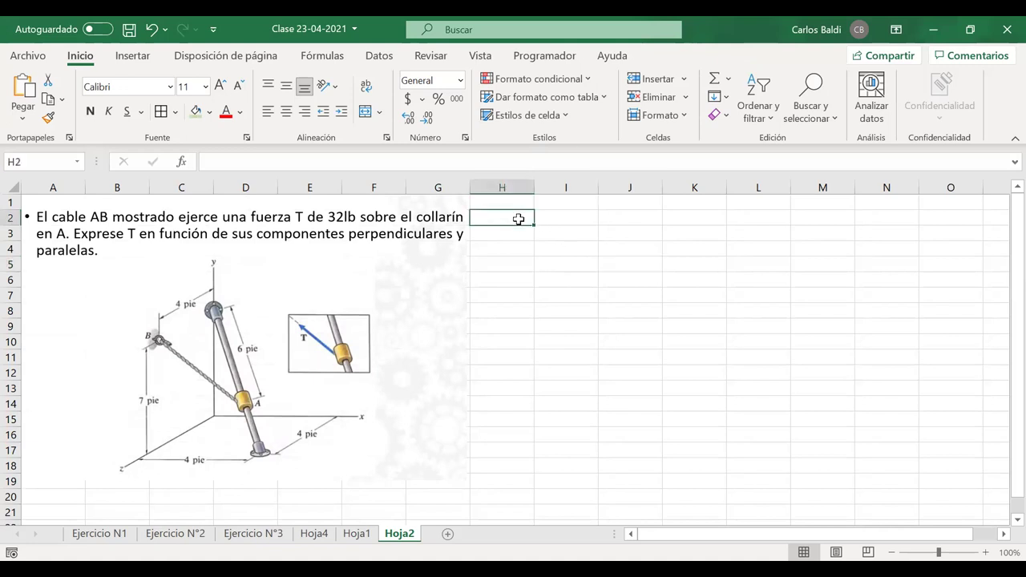
key(Up)
text(T)
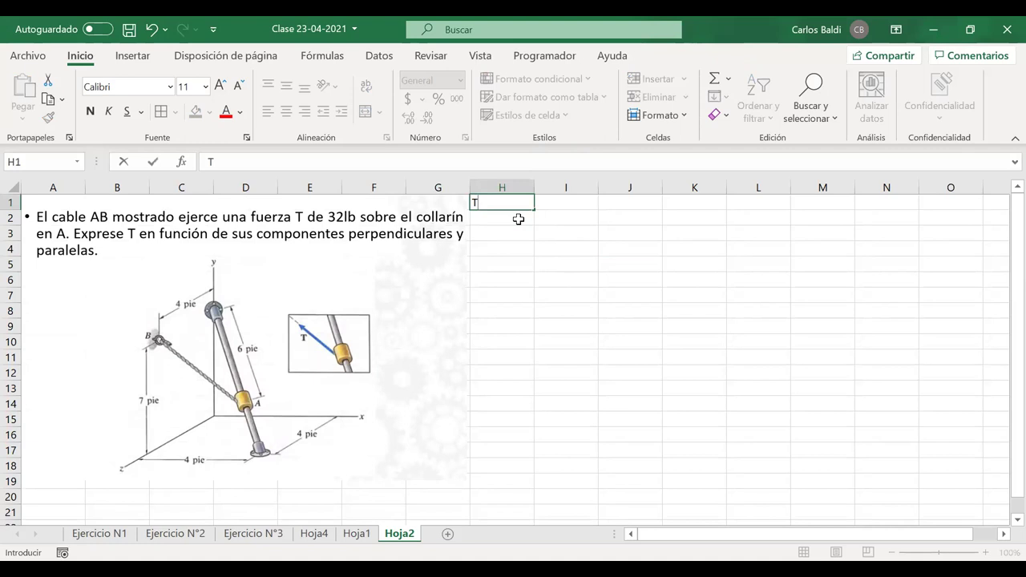
text(ensión Cable AB)
key(Return)
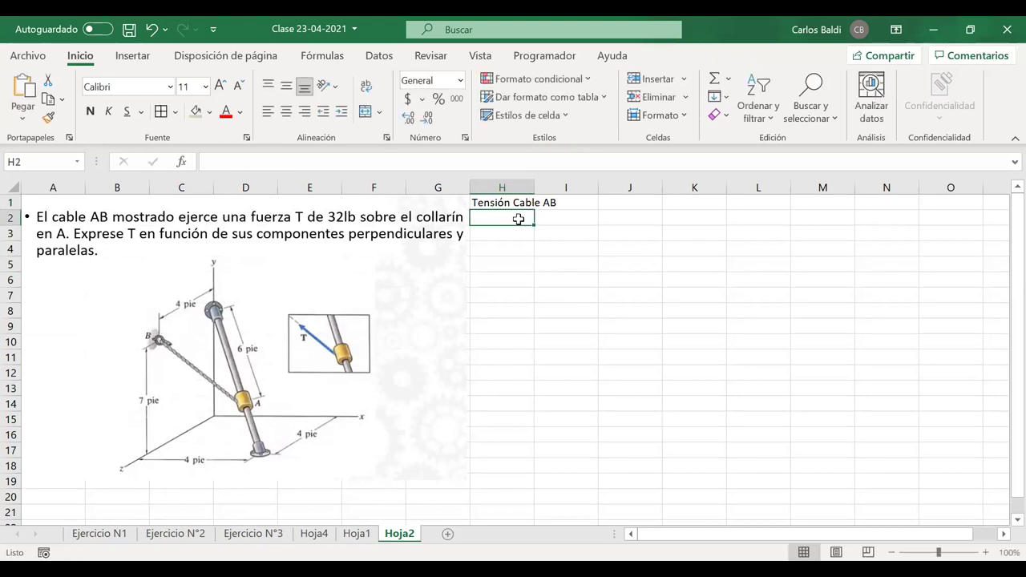
text(T=)
key(Tab)
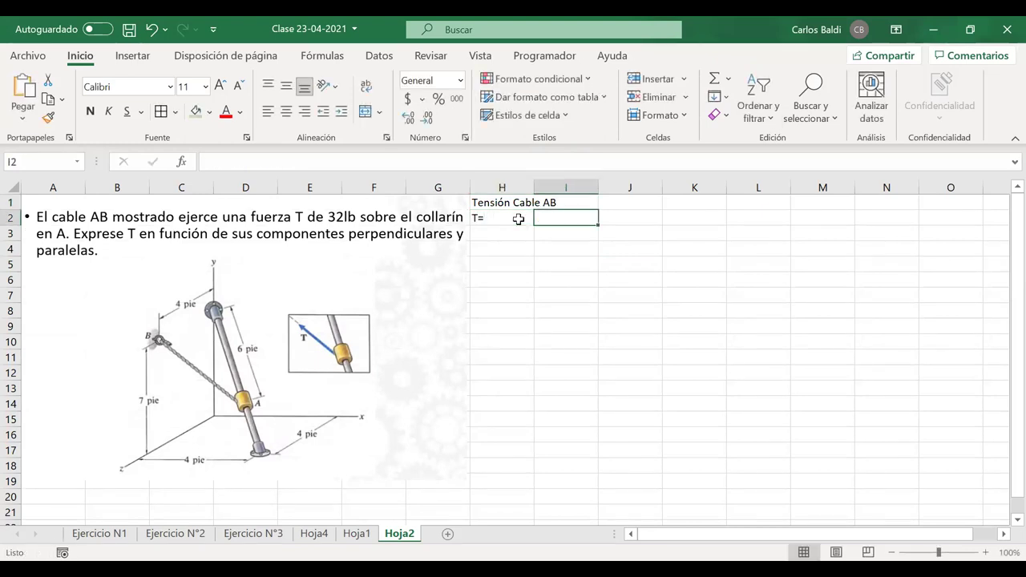
- Format H2:J2 with centred text, cell borders and a light green fill
click(519, 218)
drag(612, 213, 498, 215)
click(286, 112)
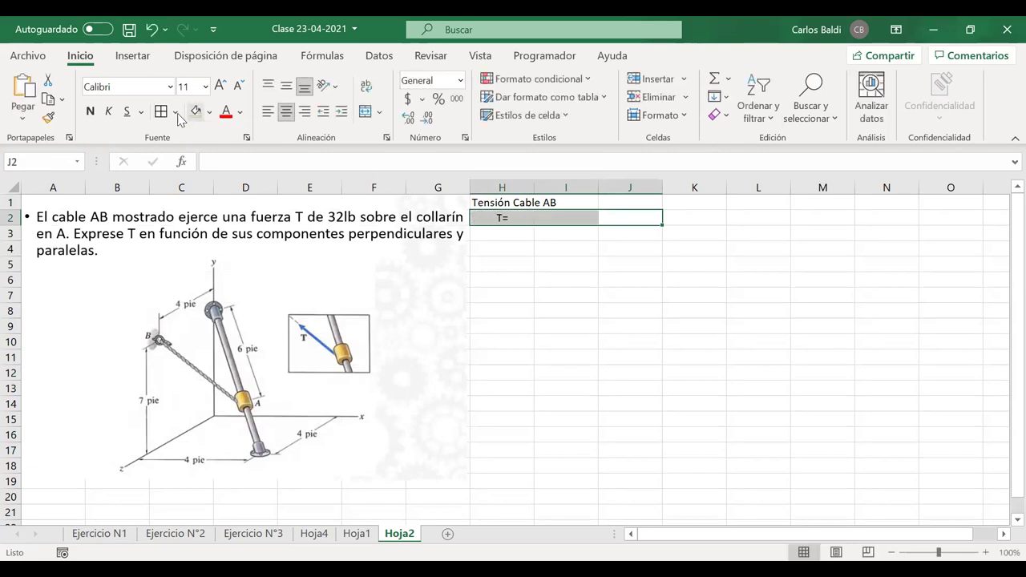
click(195, 112)
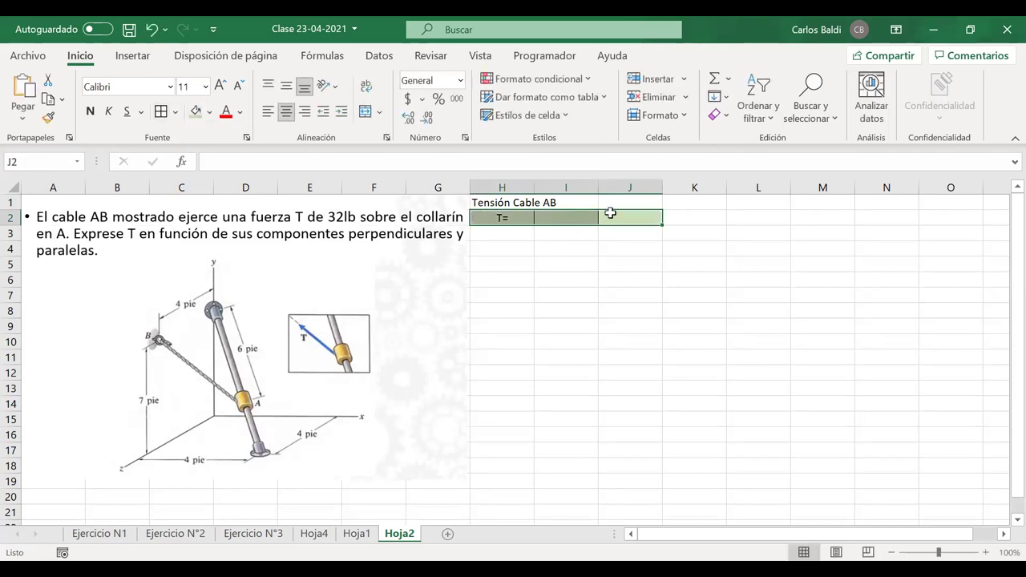
- Enter the tension value 32 in I2 and the unit lb in J2, with the unit left-aligned
click(570, 213)
text(32)
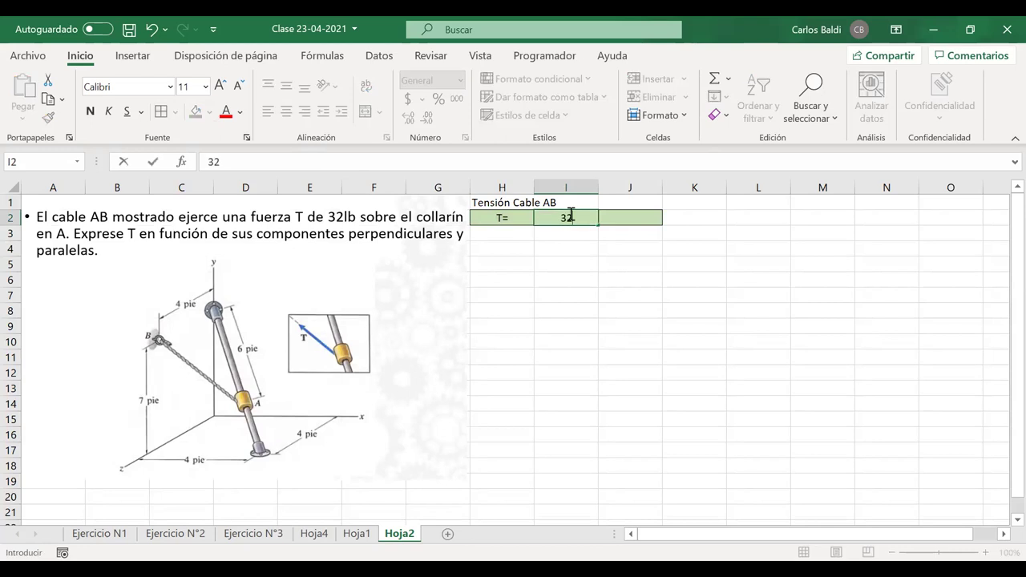
key(Tab)
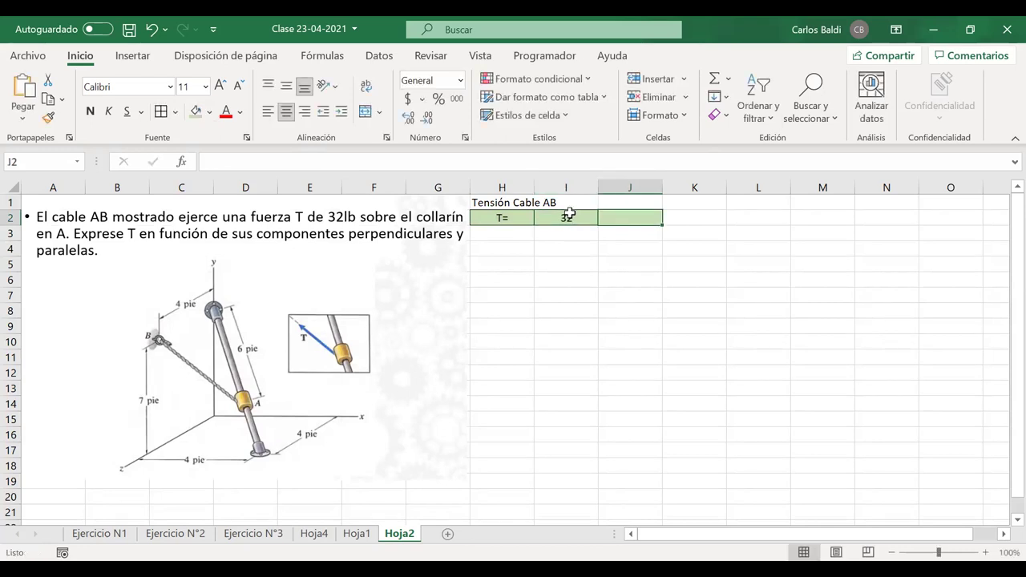
text(lb)
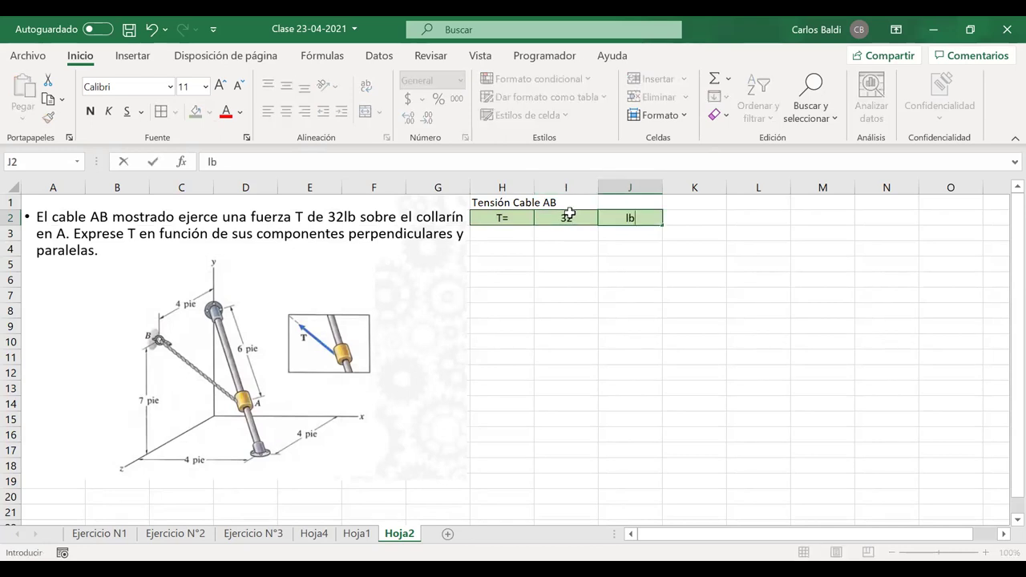
key(Return)
click(631, 219)
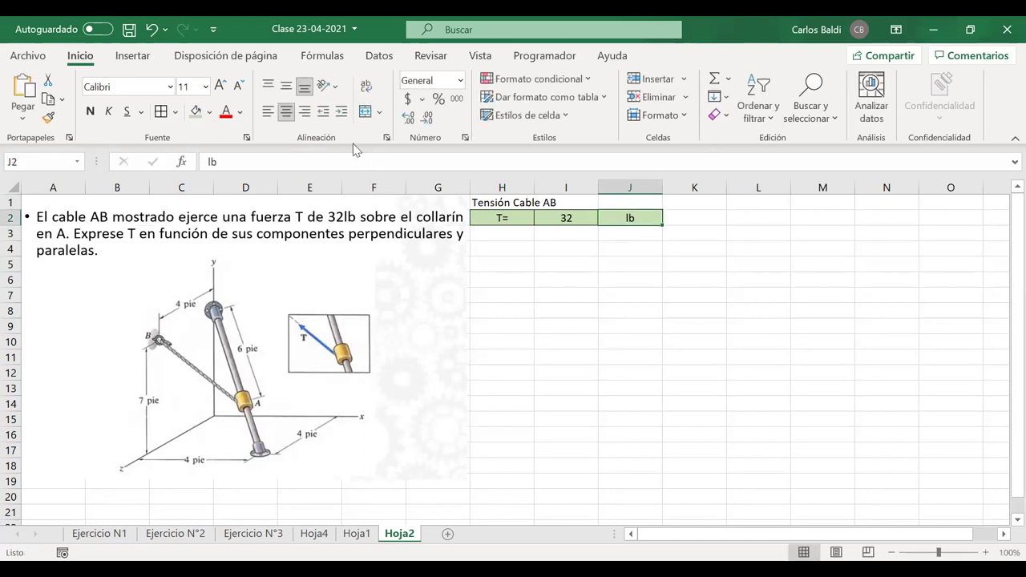
click(268, 112)
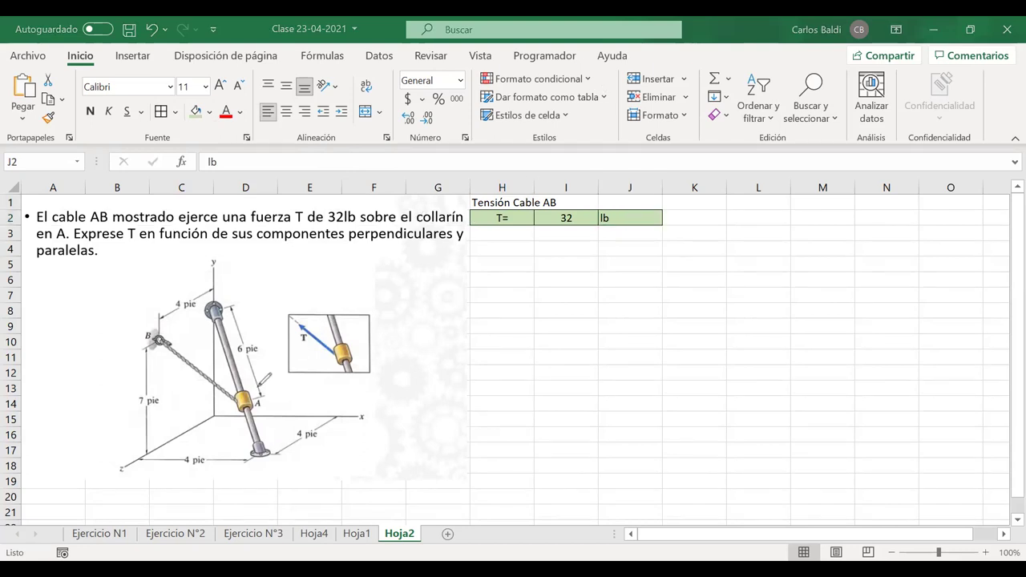
- Circle the collar at A in green and the collar in the inset in red, and erase both marks
mouse_move(248, 390)
mouse_down()
mouse_move(236, 407)
mouse_move(254, 393)
mouse_up()
mouse_move(346, 332)
mouse_down()
mouse_move(329, 346)
mouse_move(351, 340)
mouse_up()
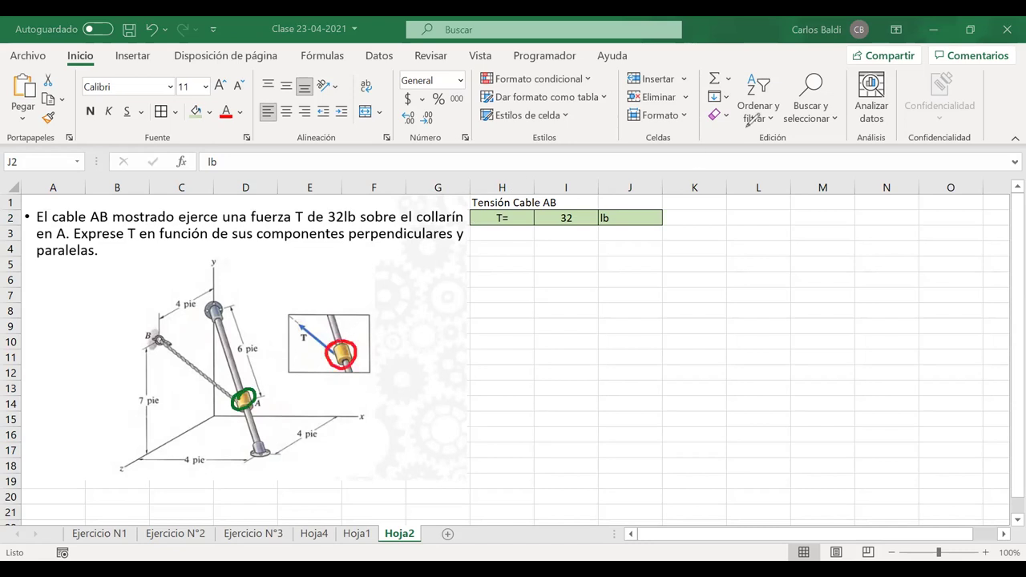
key(e)
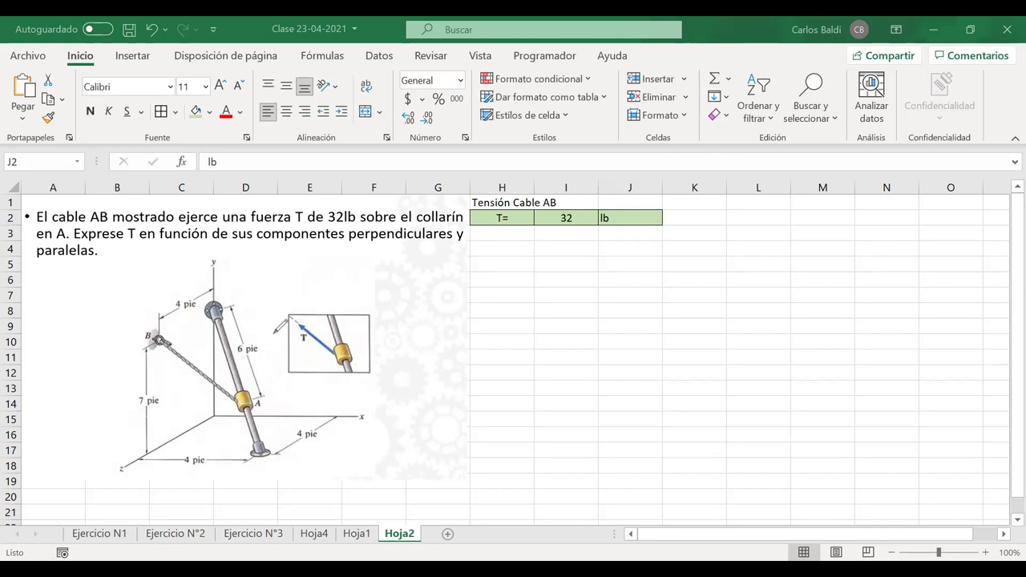
- Handwrite T in red beside cable AB and draw the perpendicular component arrow T⊥ from collar A
mouse_move(165, 383)
mouse_down()
mouse_move(188, 376)
mouse_move(176, 397)
mouse_up()
mouse_move(244, 403)
mouse_down()
mouse_move(191, 418)
mouse_move(210, 436)
mouse_up()
mouse_move(200, 437)
mouse_down()
mouse_move(199, 454)
mouse_move(217, 455)
mouse_up()
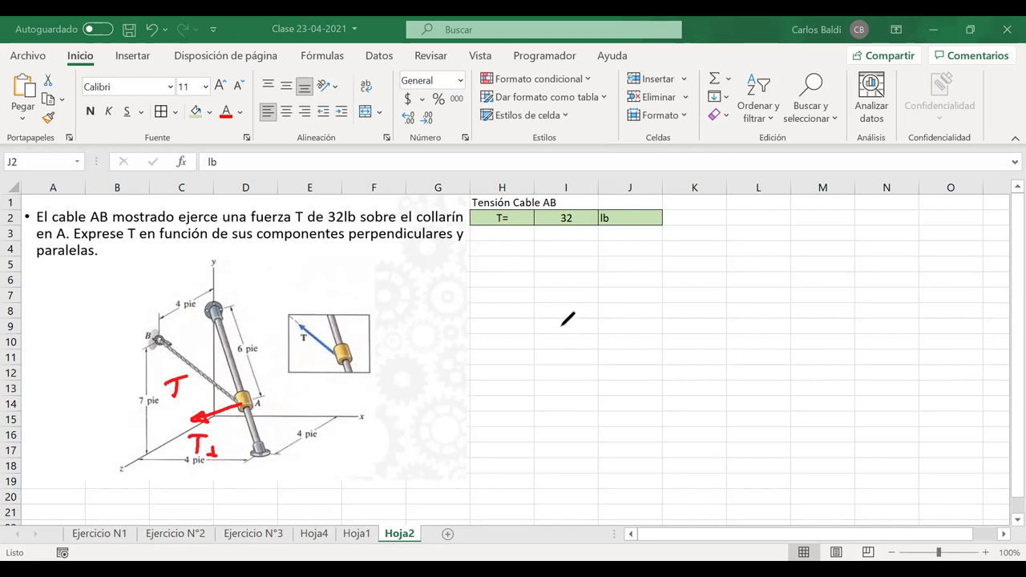
- Handwrite a large σ with subscript f in the empty area below the tension data, and undo the writing
mouse_move(581, 343)
mouse_down()
mouse_move(570, 317)
mouse_move(602, 314)
mouse_move(586, 375)
mouse_up()
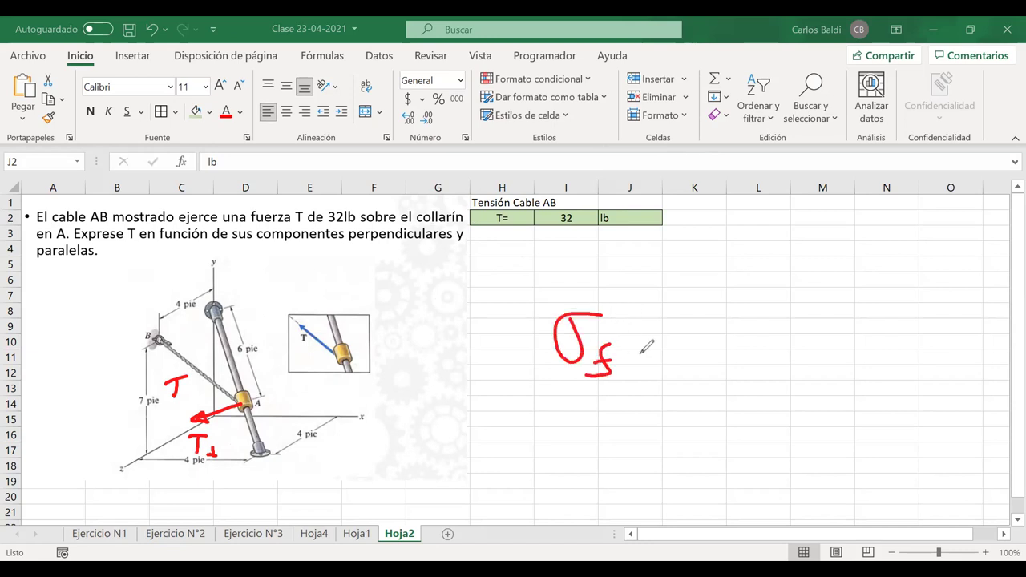
drag(637, 338, 644, 342)
click(620, 338)
key(ctrl+z)
key(ctrl+z)
key(ctrl+z)
key(ctrl+z)
key(ctrl+z)
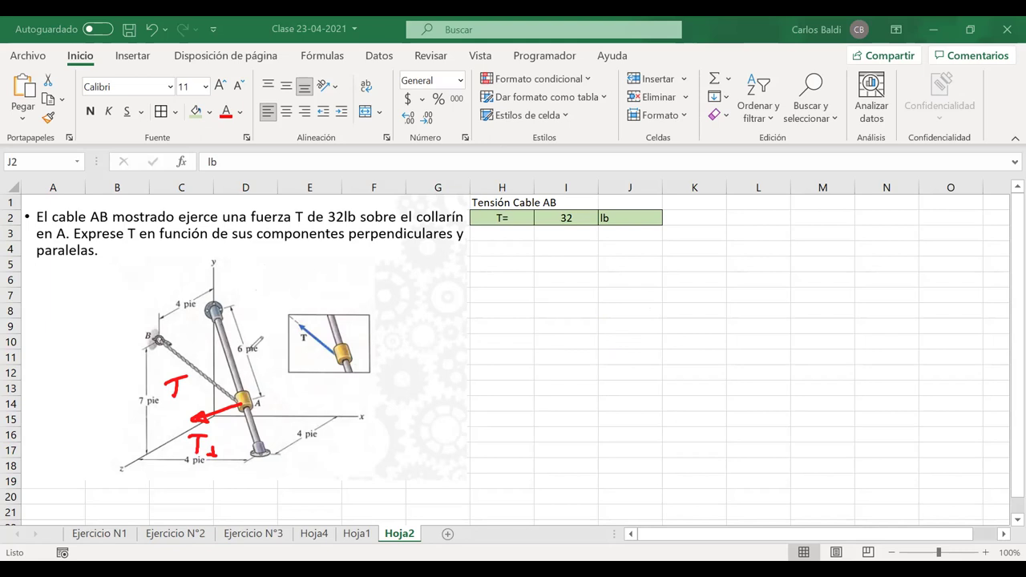
- Remove the T⊥ arrow and label, and mark the angle θ in black between cable AB and the upper bar
mouse_move(207, 425)
mouse_down()
mouse_move(213, 452)
mouse_move(197, 437)
mouse_move(223, 393)
mouse_move(237, 407)
mouse_up()
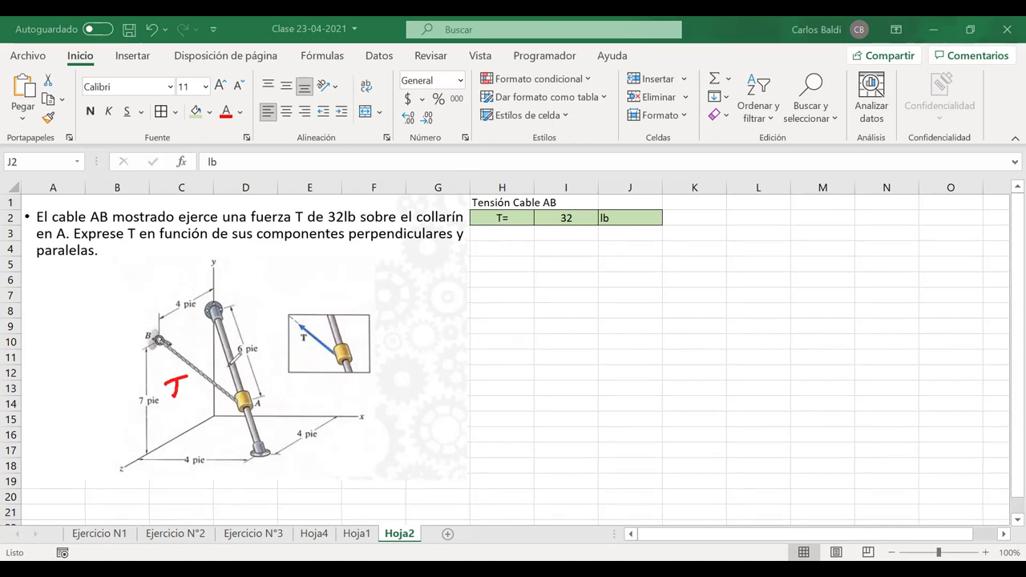
mouse_move(234, 360)
mouse_down()
mouse_move(220, 376)
mouse_move(230, 376)
mouse_move(225, 359)
mouse_move(211, 378)
mouse_move(262, 344)
mouse_move(253, 347)
mouse_up()
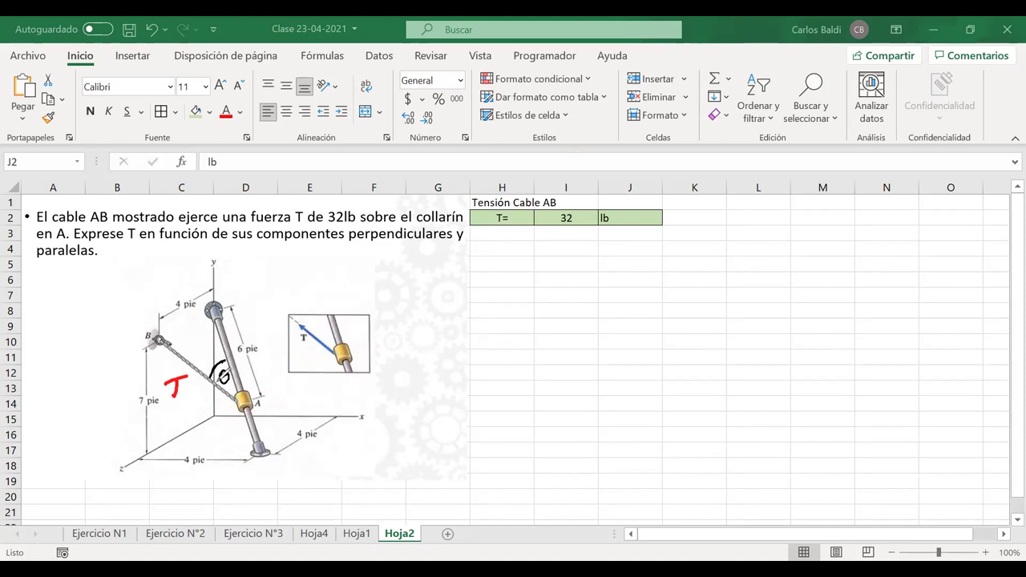
drag(222, 375, 228, 375)
- Handwrite the labels C at the bar's lower end and D at its upper end in black
drag(263, 464, 263, 476)
drag(232, 284, 222, 297)
key(ctrl+z)
key(ctrl+z)
key(ctrl+z)
mouse_move(142, 321)
mouse_down()
mouse_move(134, 353)
mouse_move(151, 351)
mouse_up()
key(ctrl+z)
drag(281, 451, 269, 461)
drag(229, 274, 226, 292)
- Draw a red arrow along the cable from collar A to point B
drag(241, 397, 158, 340)
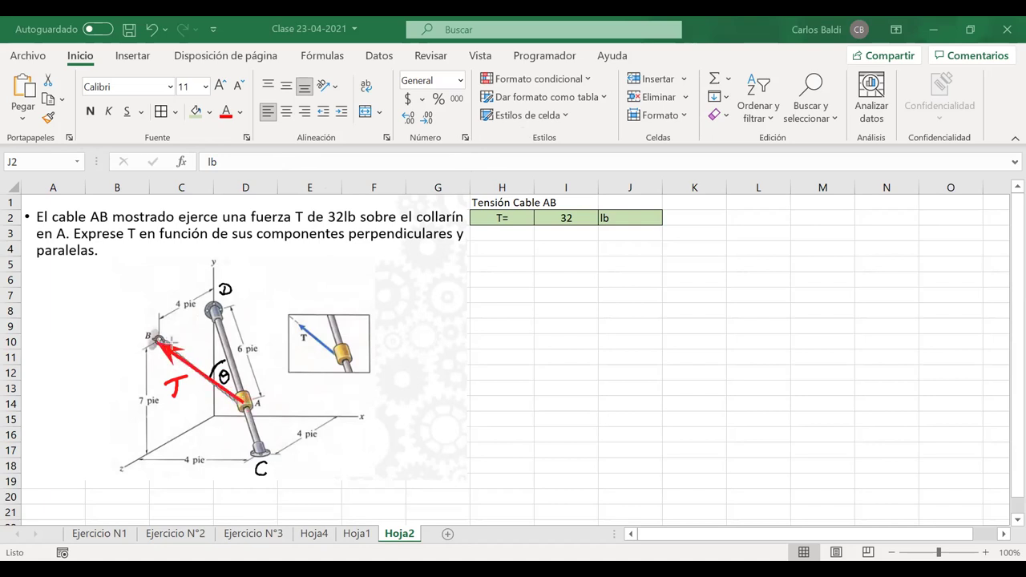
key(ctrl+z)
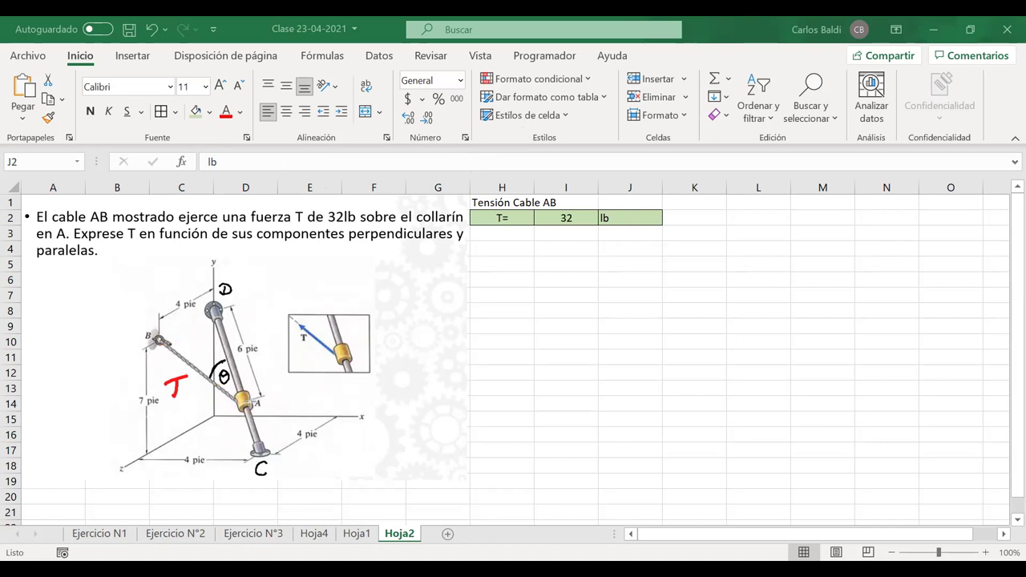
drag(242, 401, 160, 340)
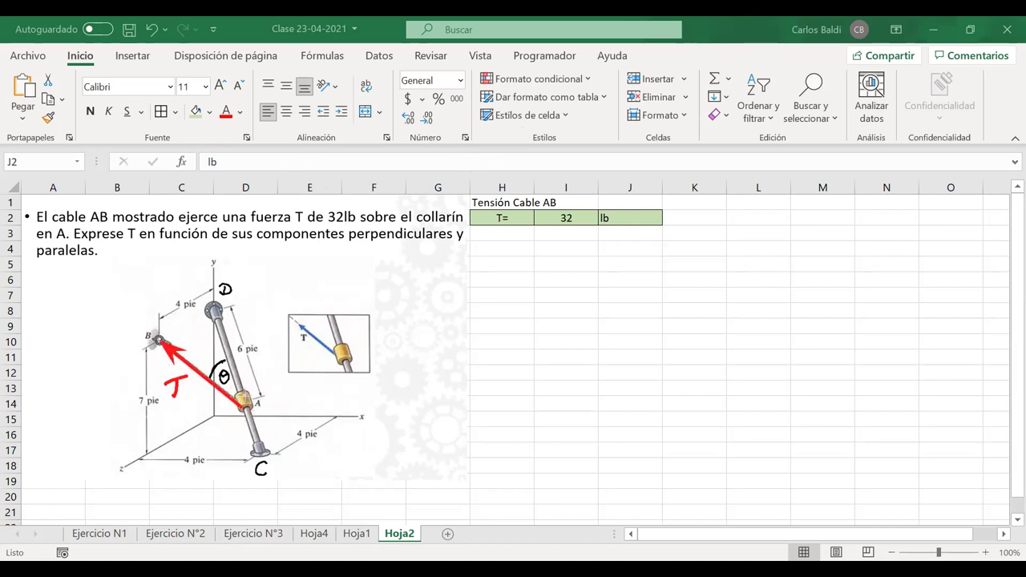
- Draw a red arrow along the bar from D to A, undoing the arrow pointing towards D
mouse_move(242, 404)
mouse_down()
mouse_move(214, 309)
mouse_move(225, 335)
mouse_up()
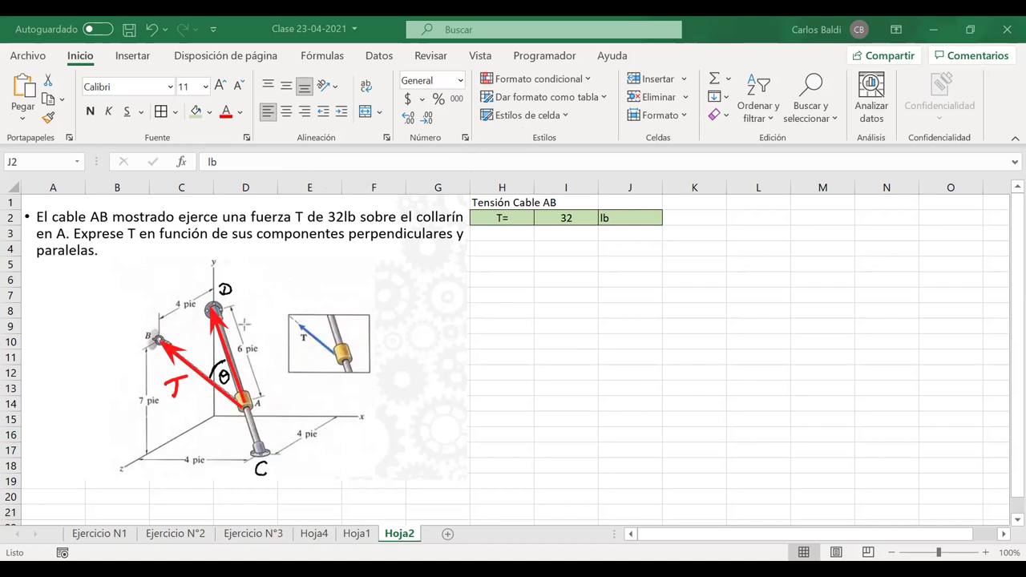
key(ctrl+z)
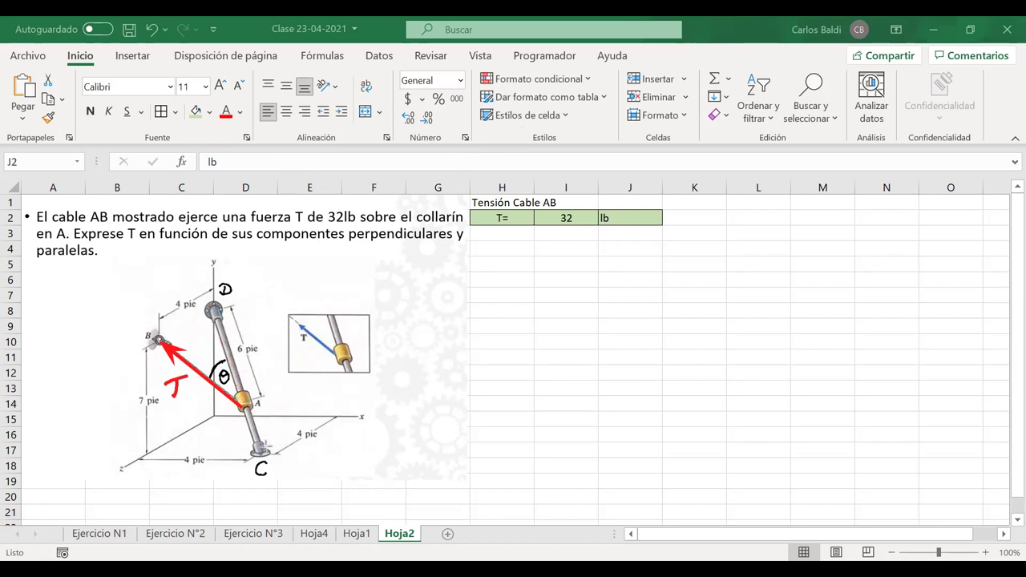
drag(217, 296, 238, 397)
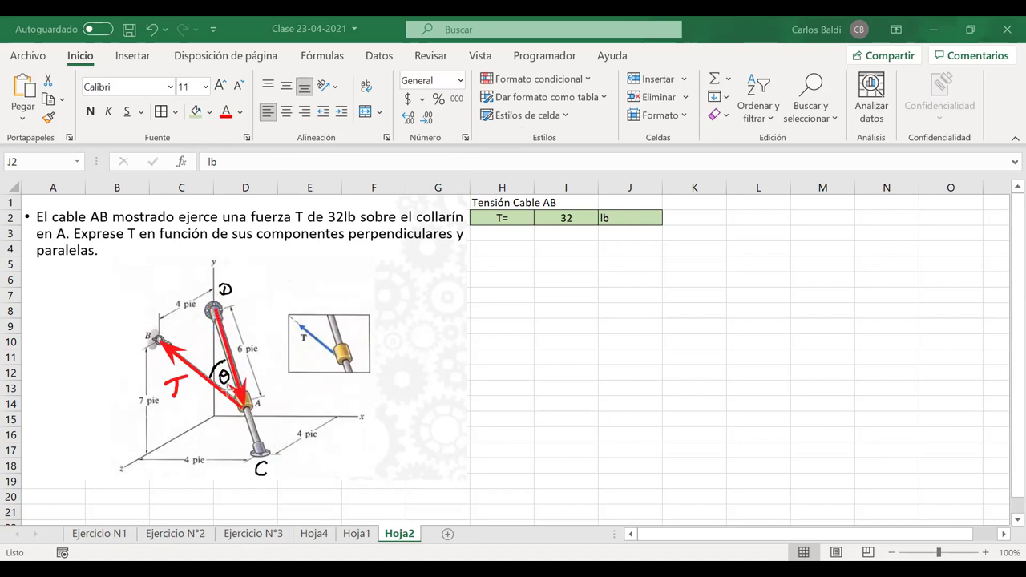
- Mark the angle θ in red between the cable and the lower part of the bar, and undo the mark
mouse_move(222, 407)
mouse_down()
mouse_move(215, 418)
mouse_move(229, 413)
mouse_move(210, 420)
mouse_up()
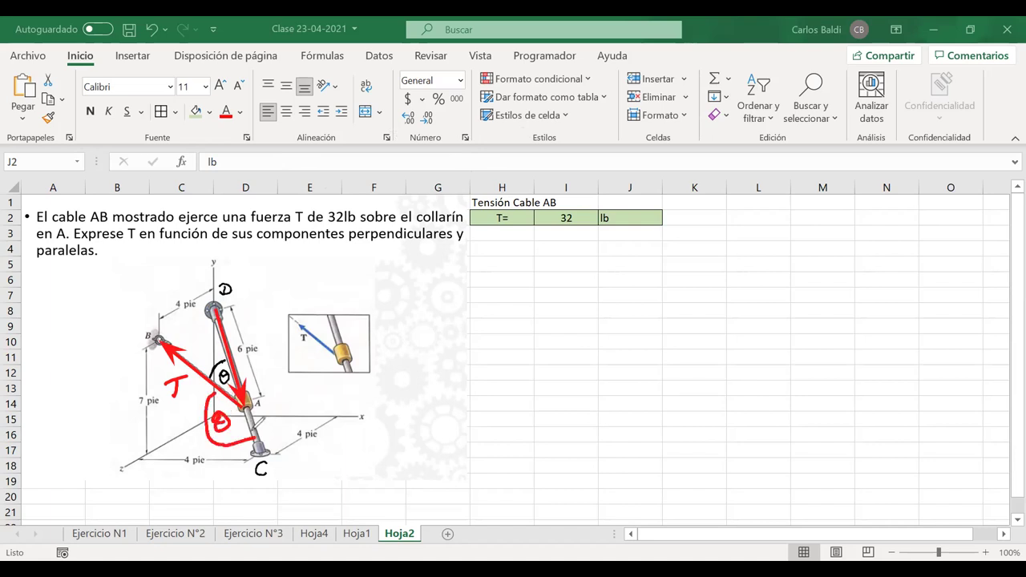
key(ctrl+z)
key(ctrl+z)
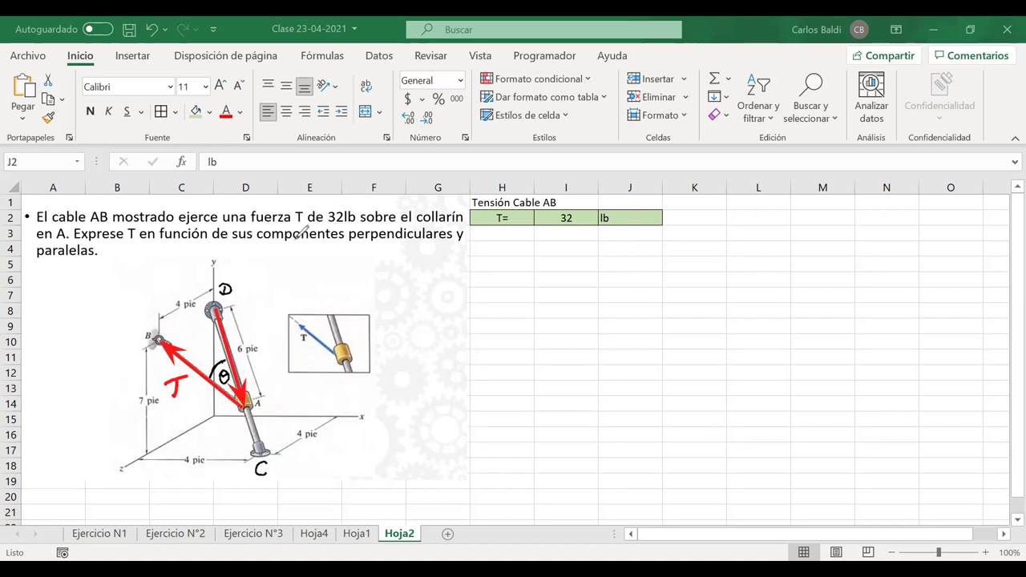
- Undo the red arrow from D to A, and try a red arrow along the bar from A to D
key(ctrl+z)
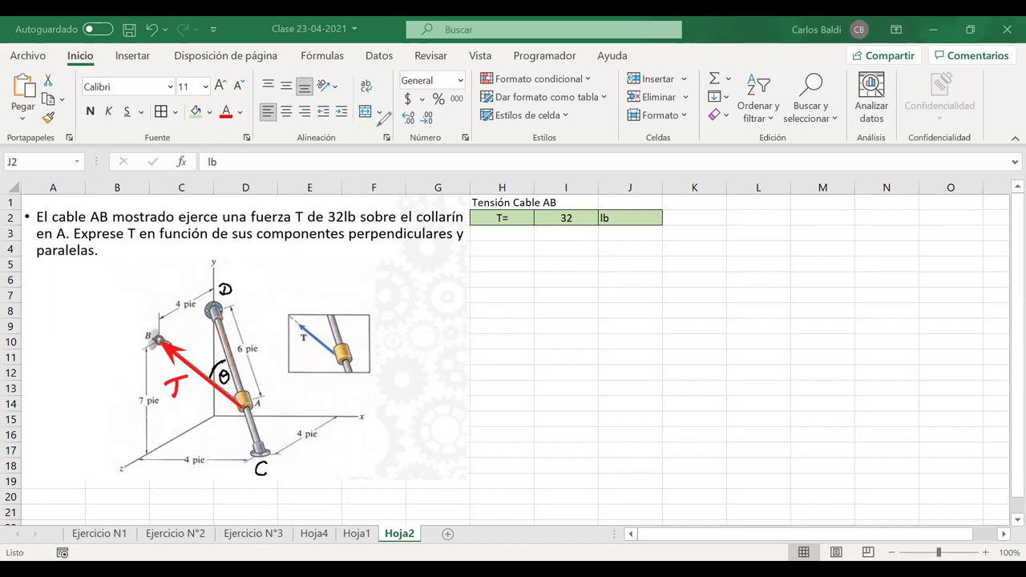
mouse_move(245, 402)
mouse_down()
mouse_move(218, 310)
mouse_move(232, 323)
mouse_up()
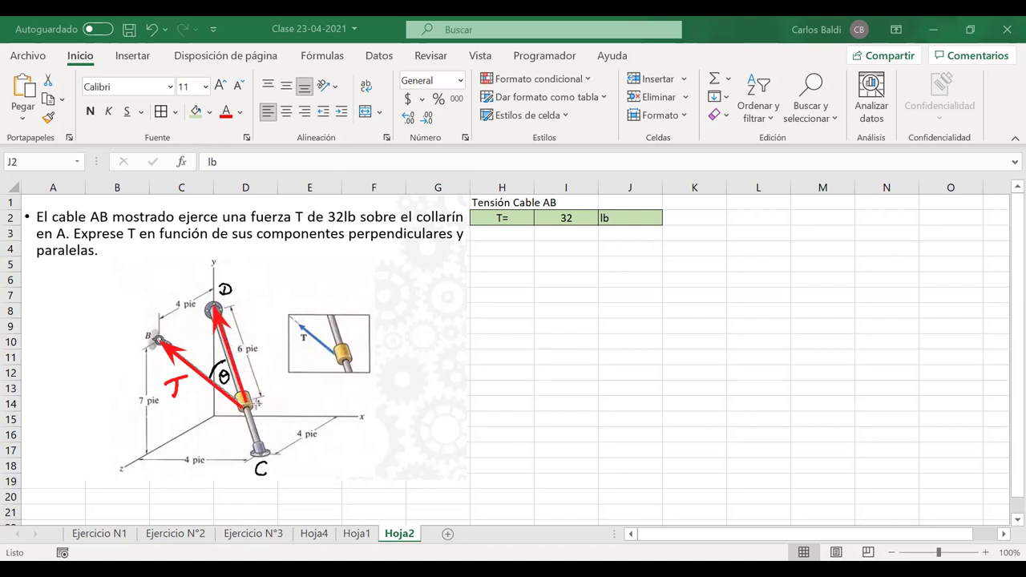
key(ctrl+z)
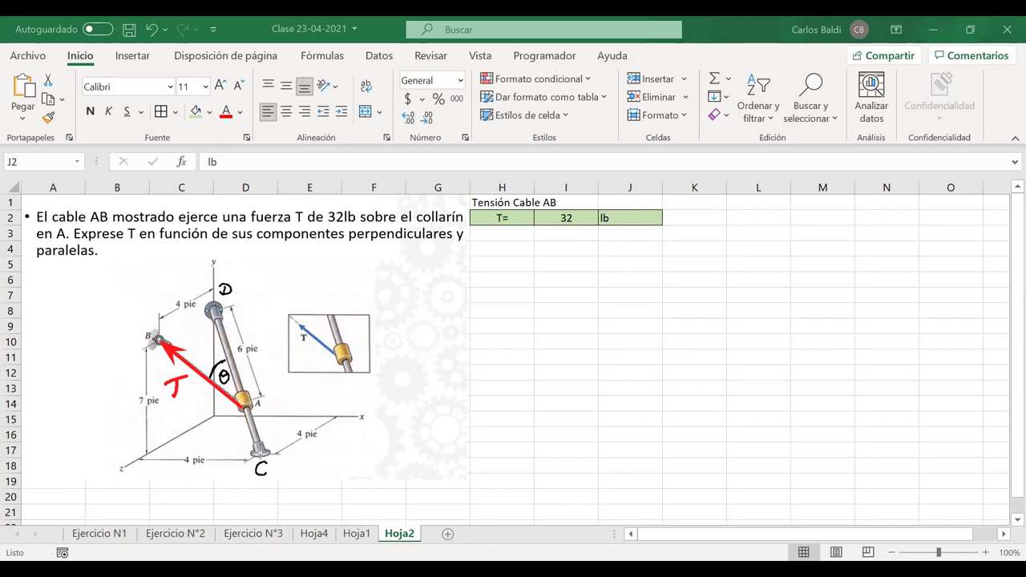
- Try red arrows along the bar from C towards D, undoing each one
drag(261, 451, 196, 347)
drag(190, 365, 210, 358)
key(ctrl+z)
drag(261, 452, 215, 308)
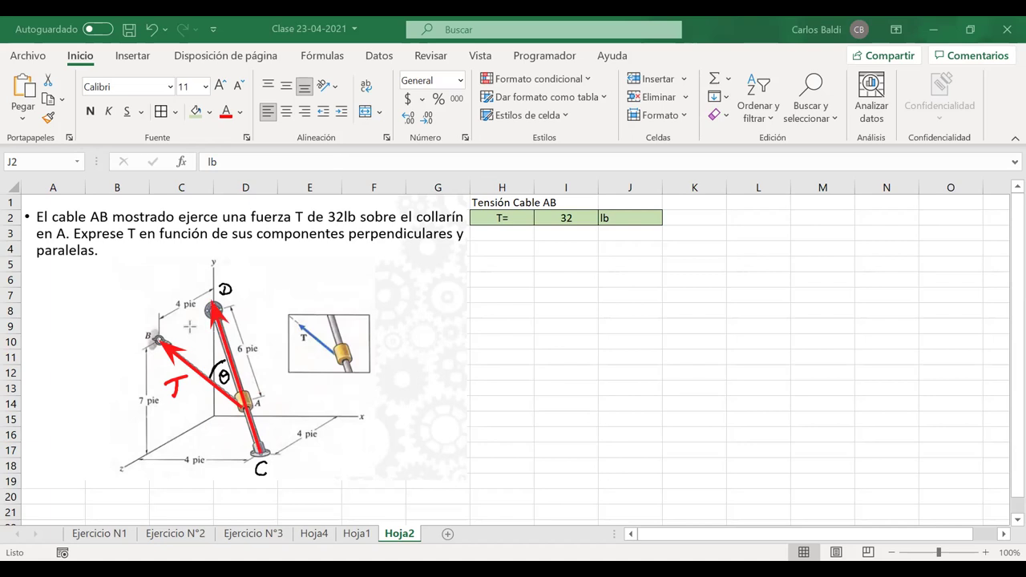
key(ctrl+z)
mouse_move(230, 346)
mouse_down()
mouse_move(241, 362)
mouse_move(232, 326)
mouse_up()
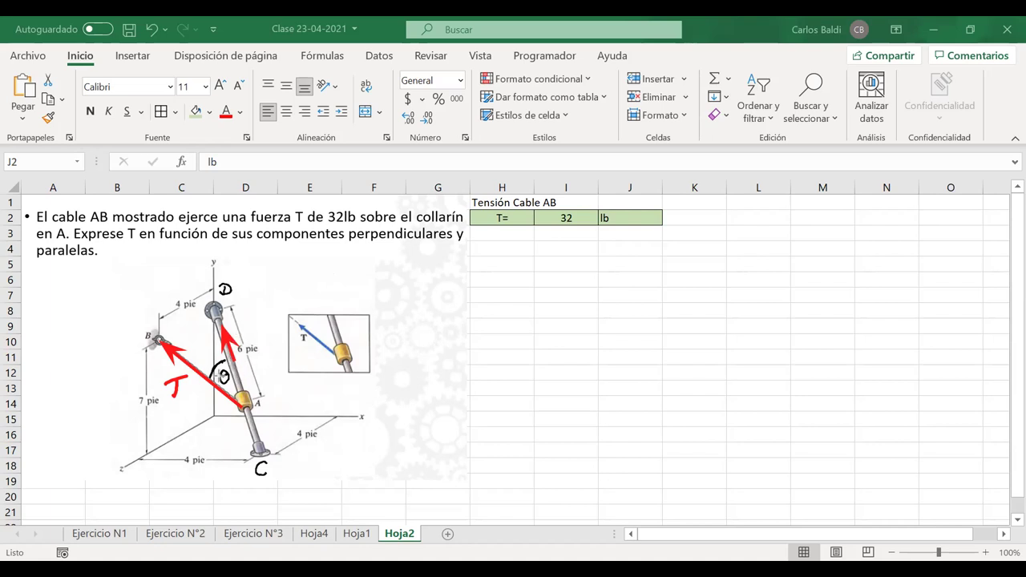
key(ctrl+z)
- Enter the coordinate column headers x, y and z in cells I4 to K4
click(499, 246)
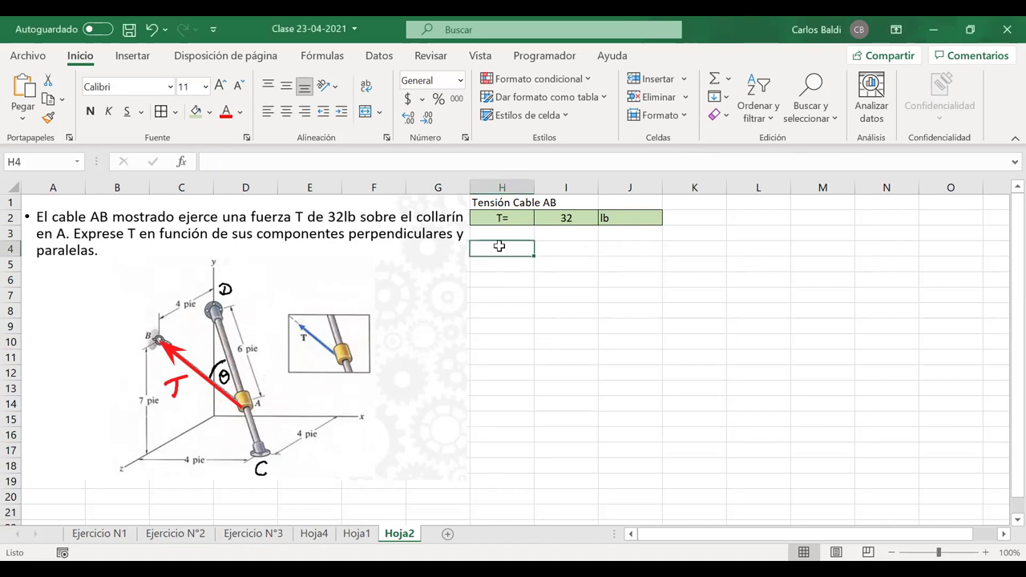
key(Right)
text(x)
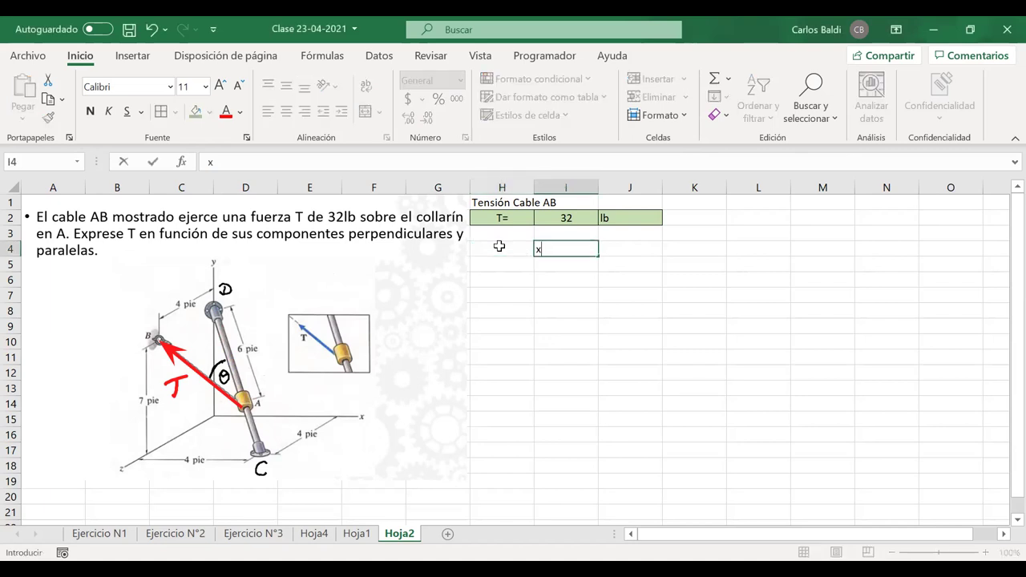
key(Right)
text(y)
key(Right)
text(z)
- Center the contents of H4:K7 and add borders to all its cells
drag(498, 246, 672, 287)
click(286, 111)
click(160, 112)
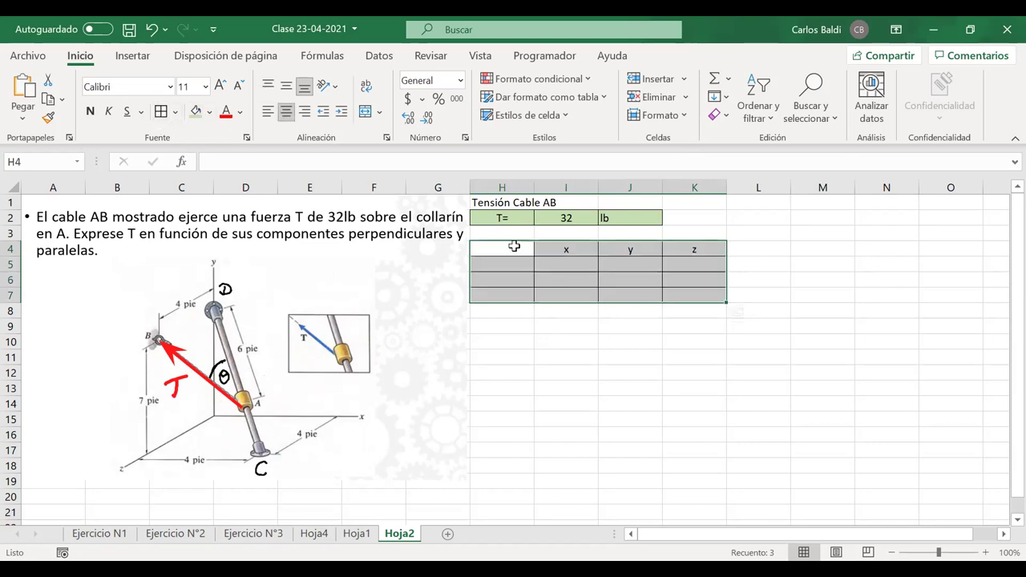
- Enter the point labels A:, B:, C: and D: in cells H5 to H8
click(497, 263)
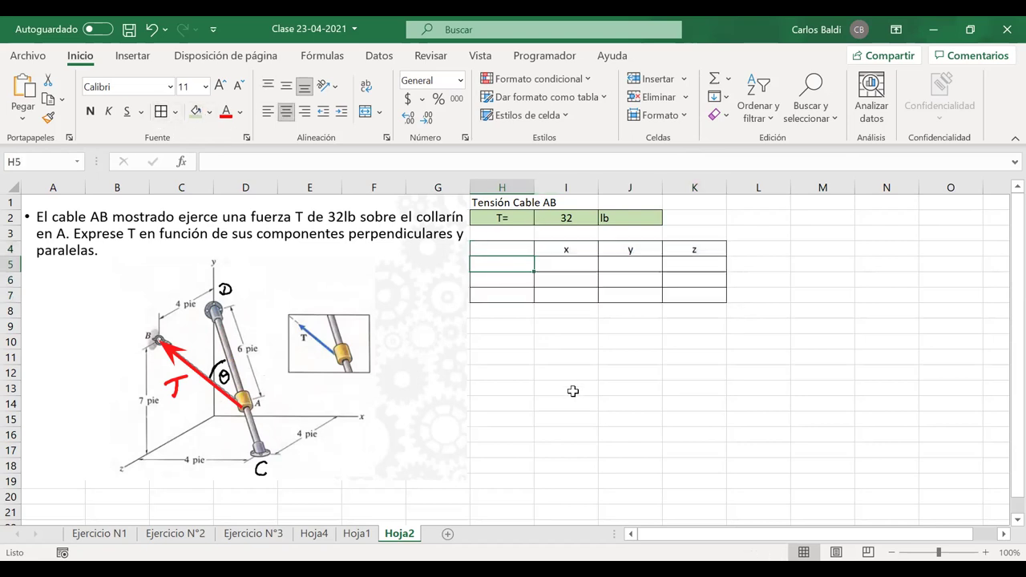
text(A)
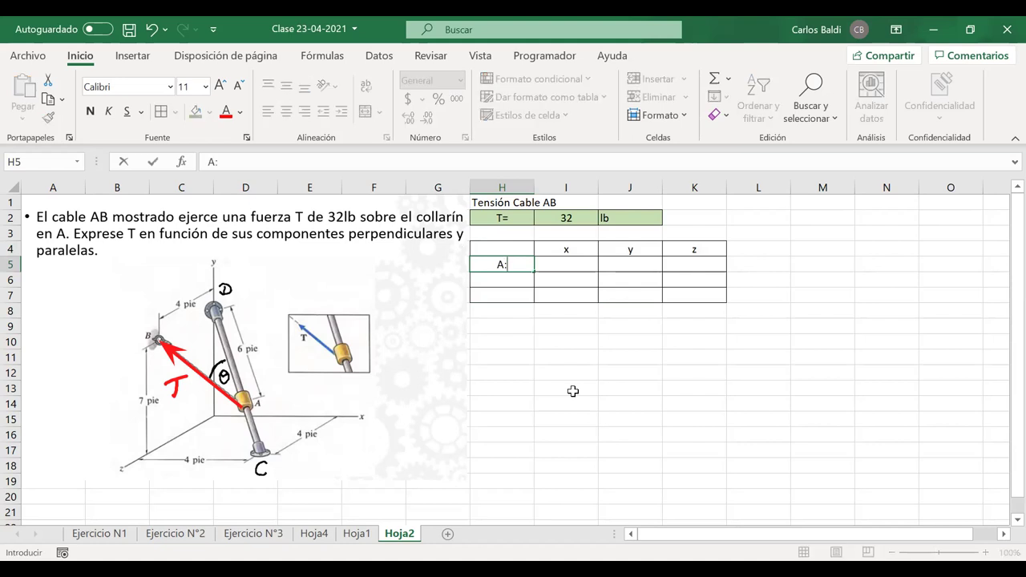
text(:)
key(Return)
text(B)
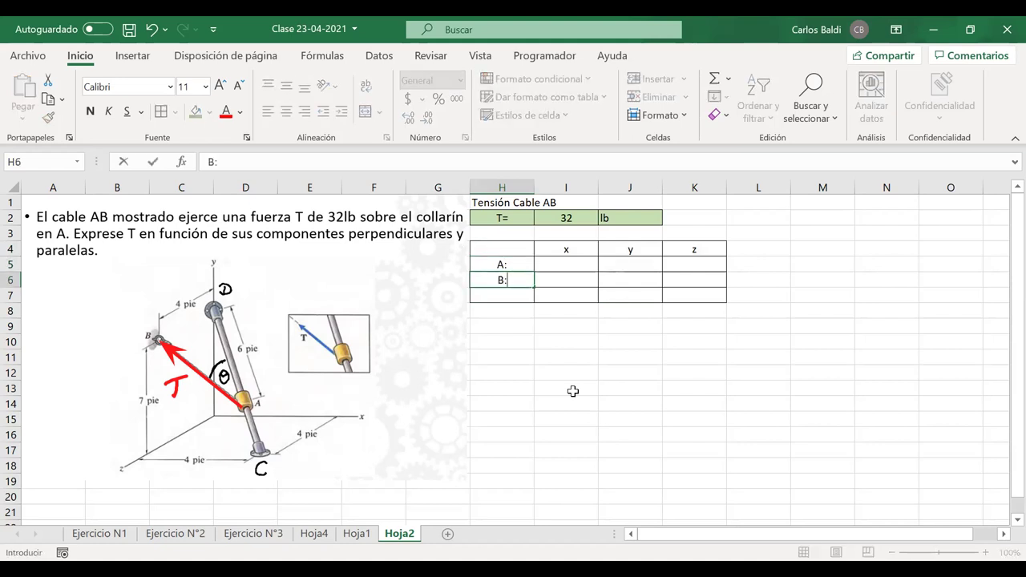
text(:)
key(Return)
text(C:)
key(Return)
text(D)
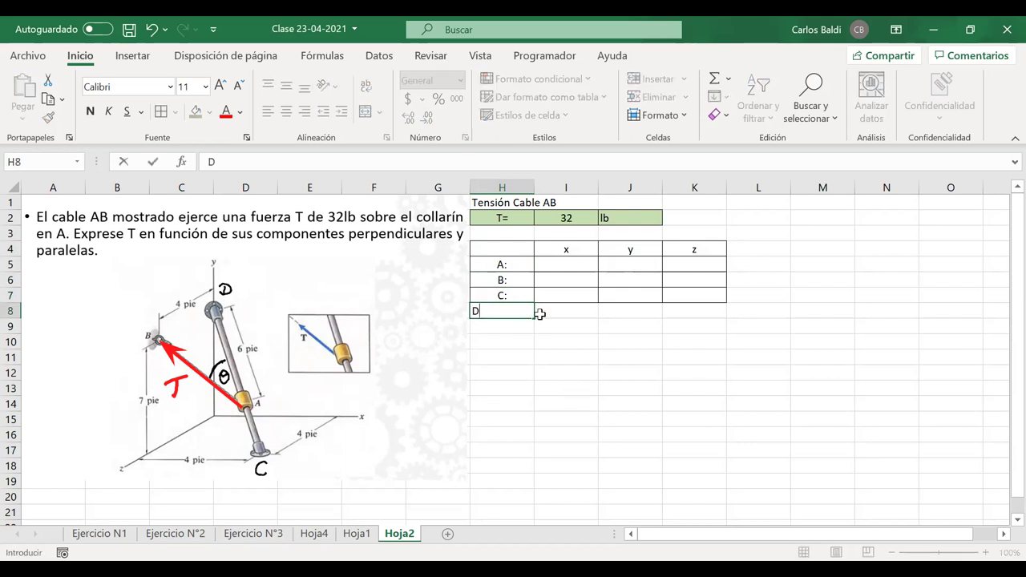
text(:)
- Extend the table's centering and borders to the D row, H8:K8
click(530, 295)
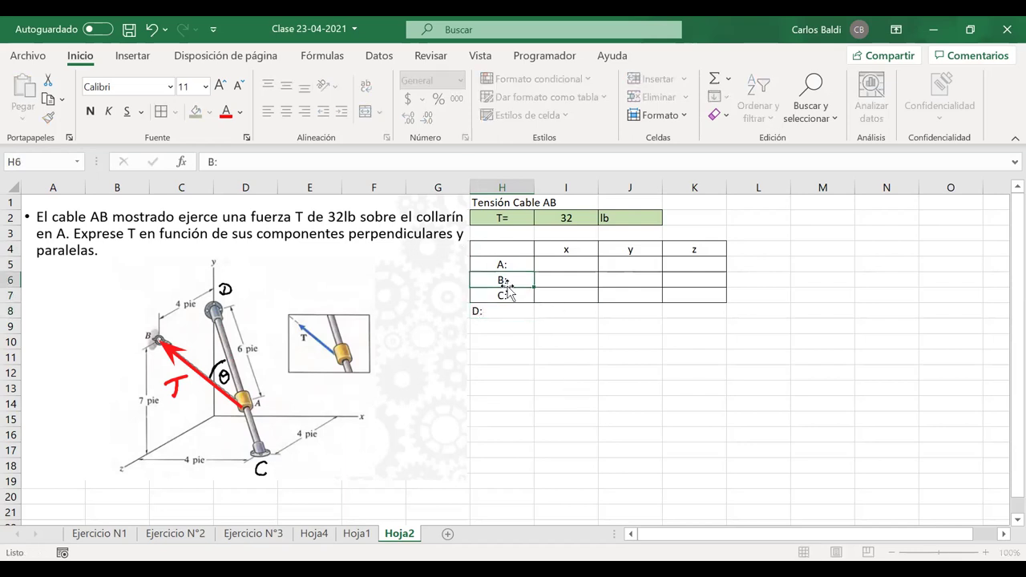
drag(530, 295, 709, 308)
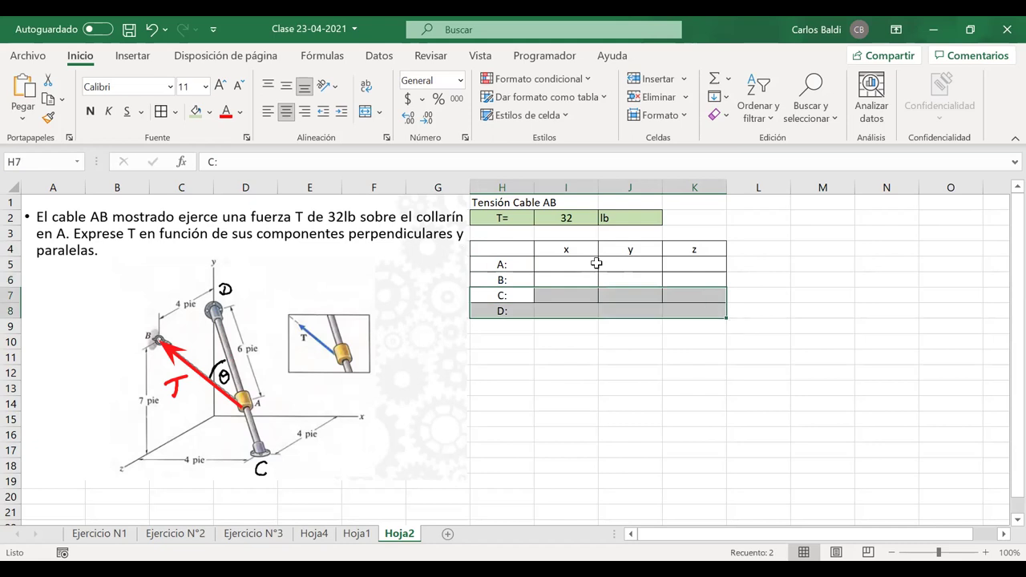
click(161, 112)
- Enter ? for the x, y and z coordinates of point A in I5:K5
click(564, 269)
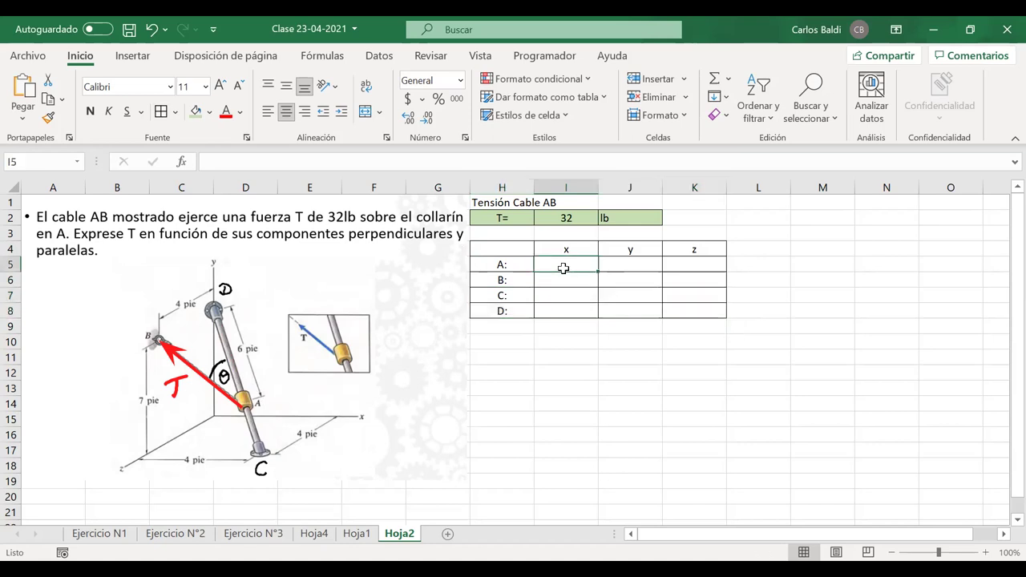
text(?)
key(Tab)
text(?)
key(Tab)
text(?)
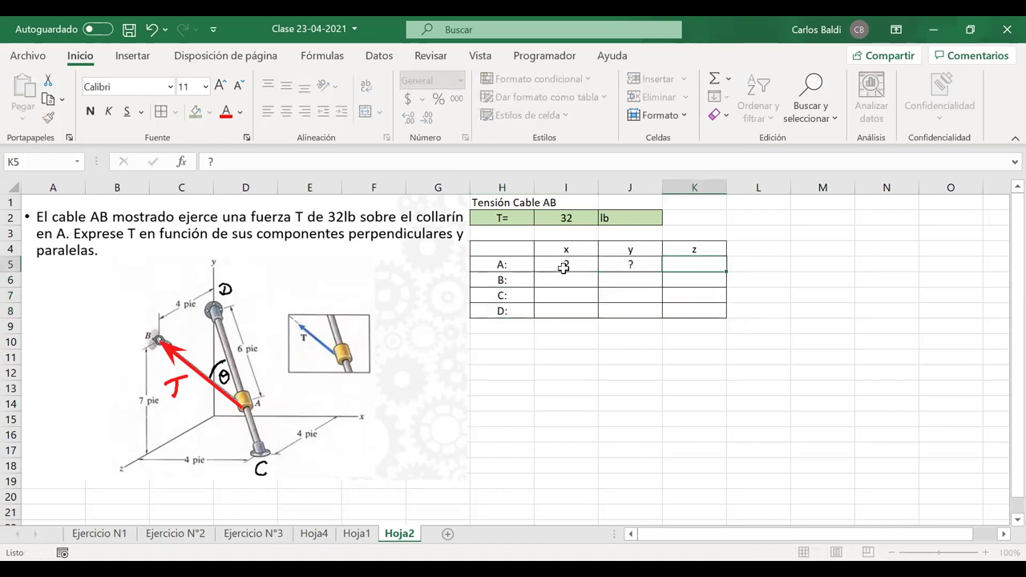
key(Return)
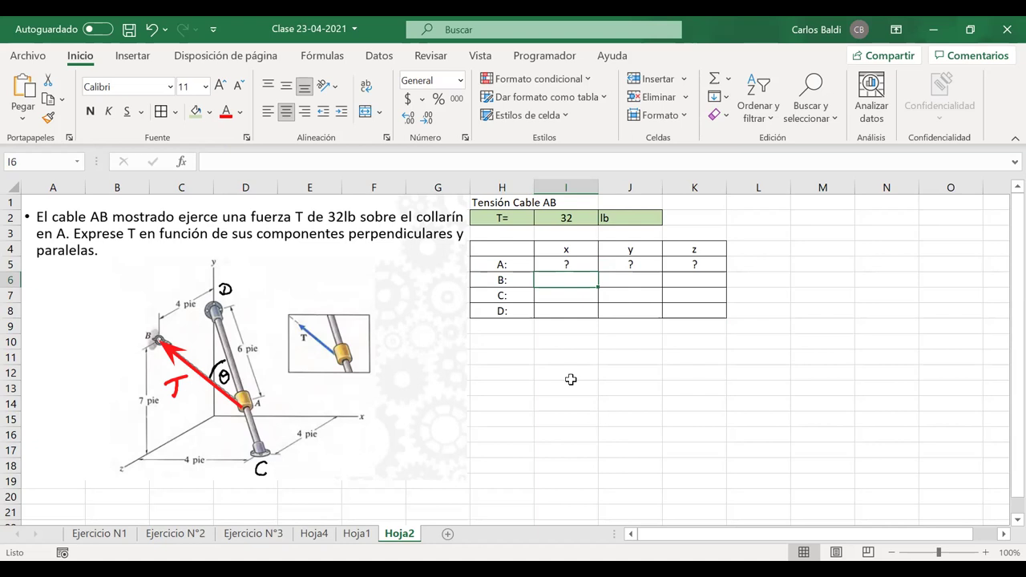
- Circle the x, y and z axis labels of the figure in red, and undo the circles
drag(351, 411, 353, 405)
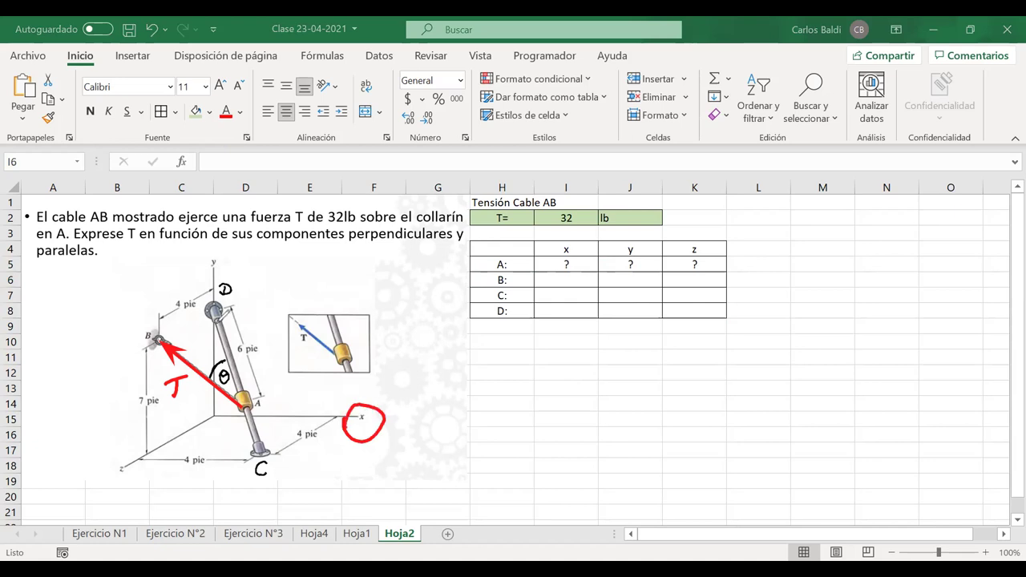
drag(205, 253, 197, 268)
drag(114, 456, 106, 465)
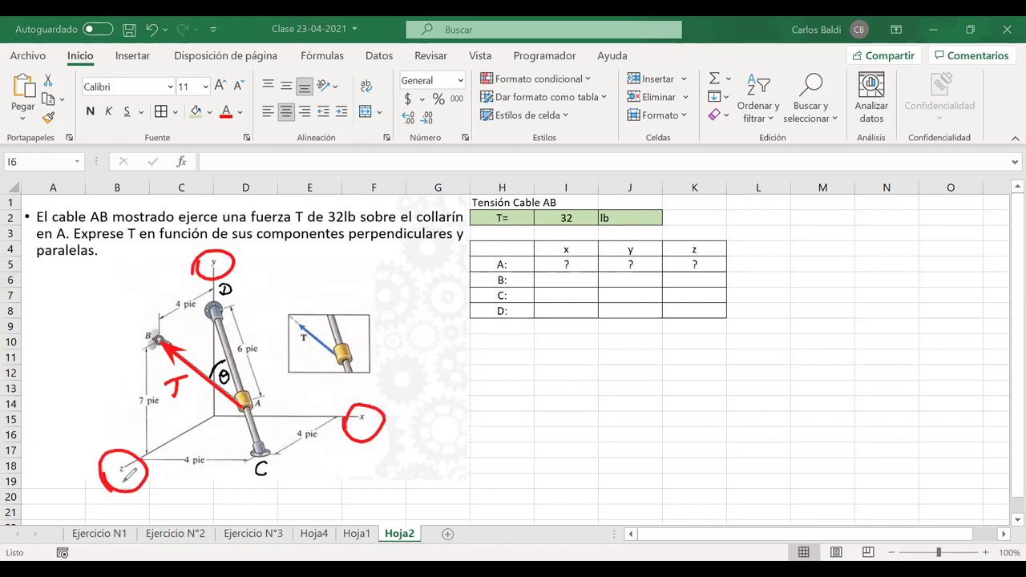
key(ctrl+z)
key(ctrl+z)
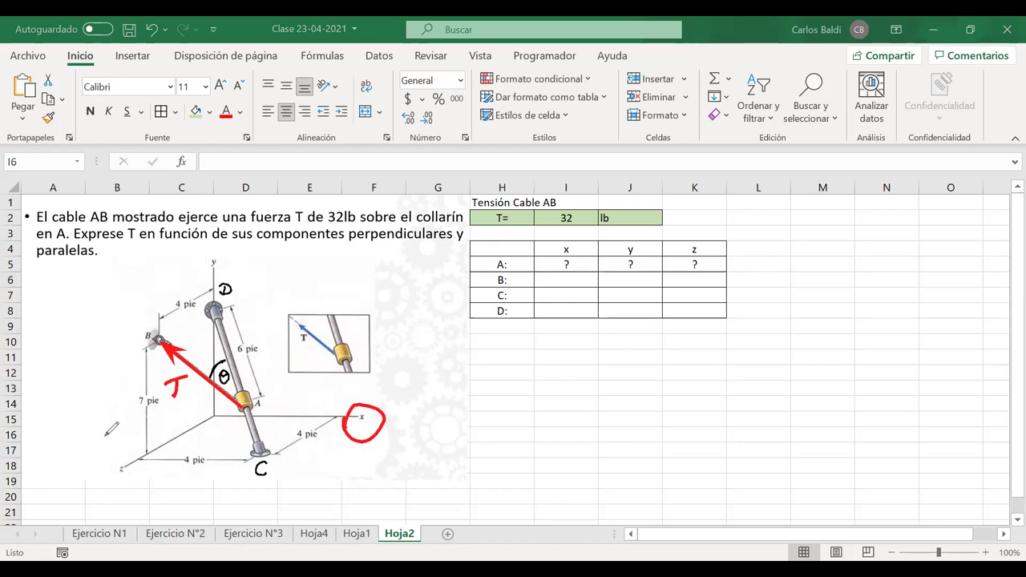
key(ctrl+z)
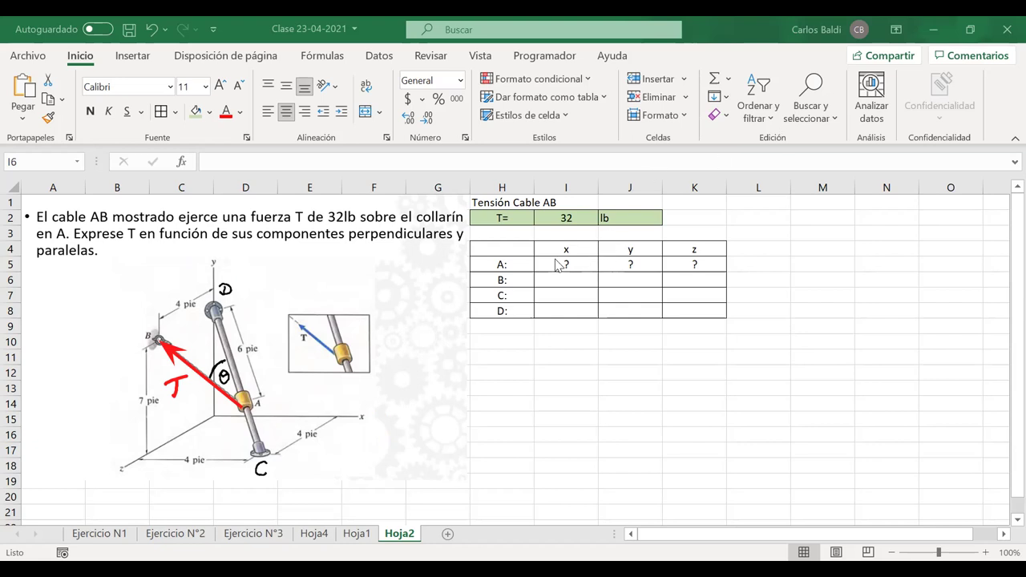
- Enter point B's coordinates as x 0, y 7 and z 4 in I6:K6
click(504, 281)
click(541, 282)
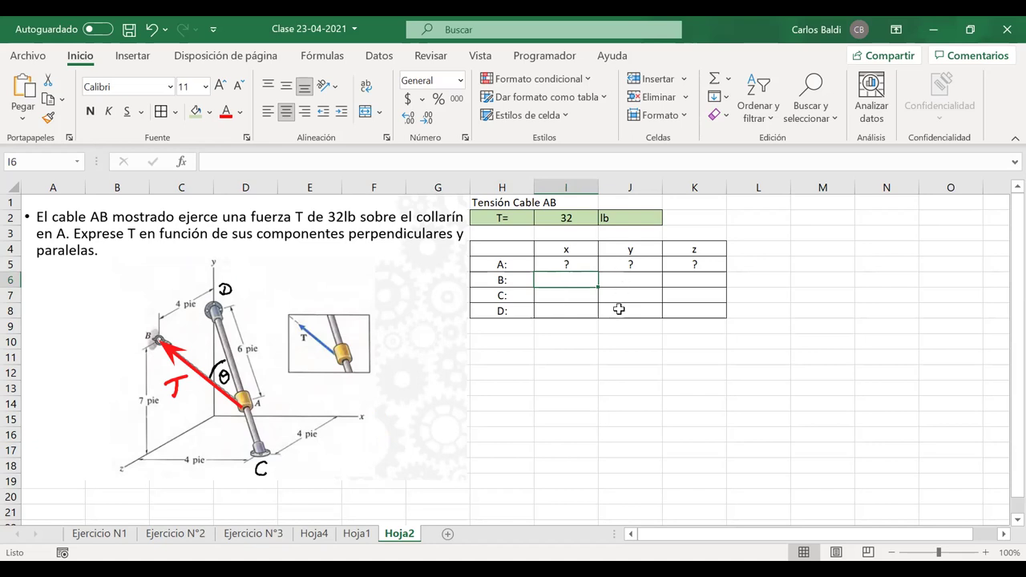
text(0)
key(Tab)
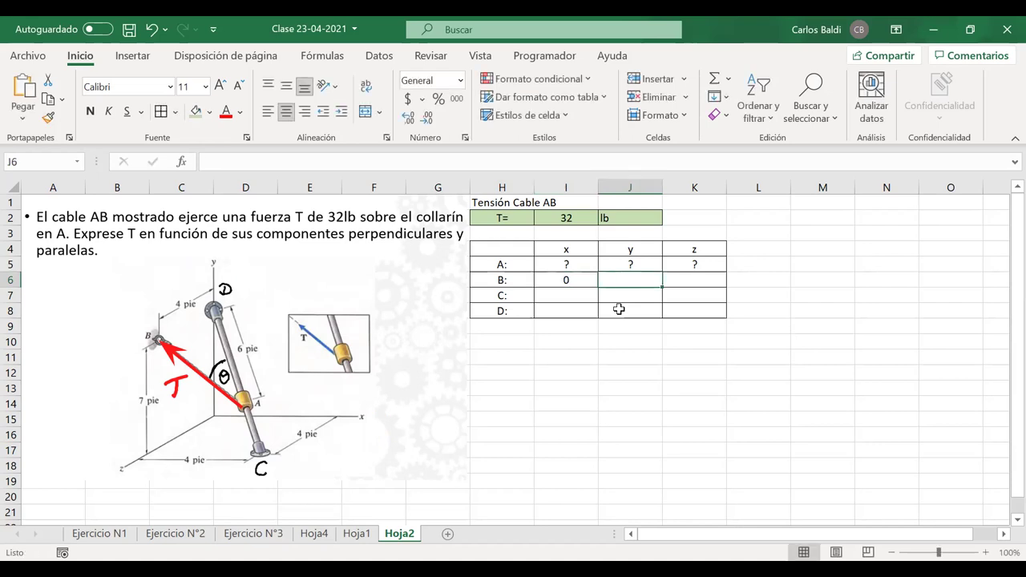
text(7)
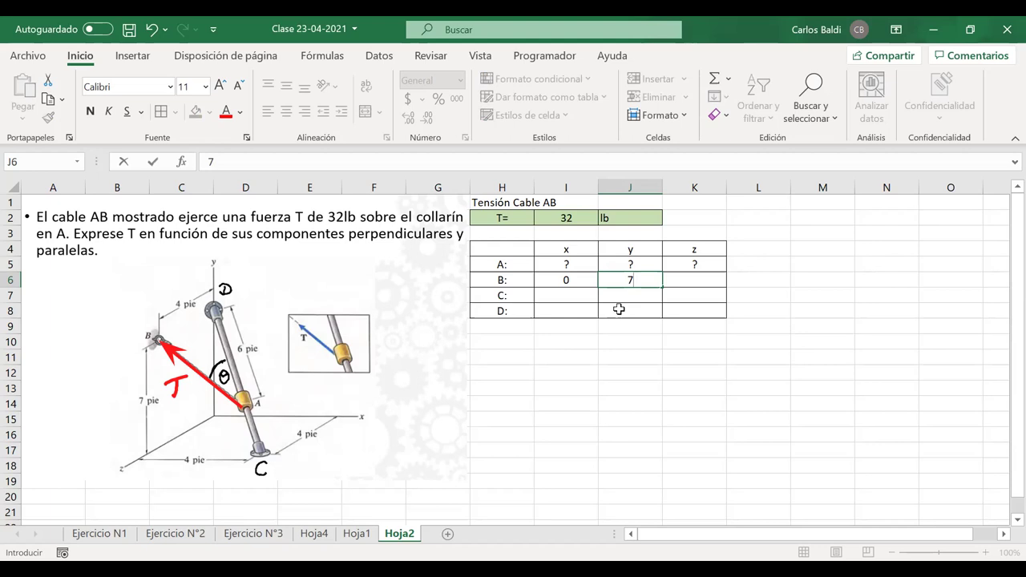
key(Tab)
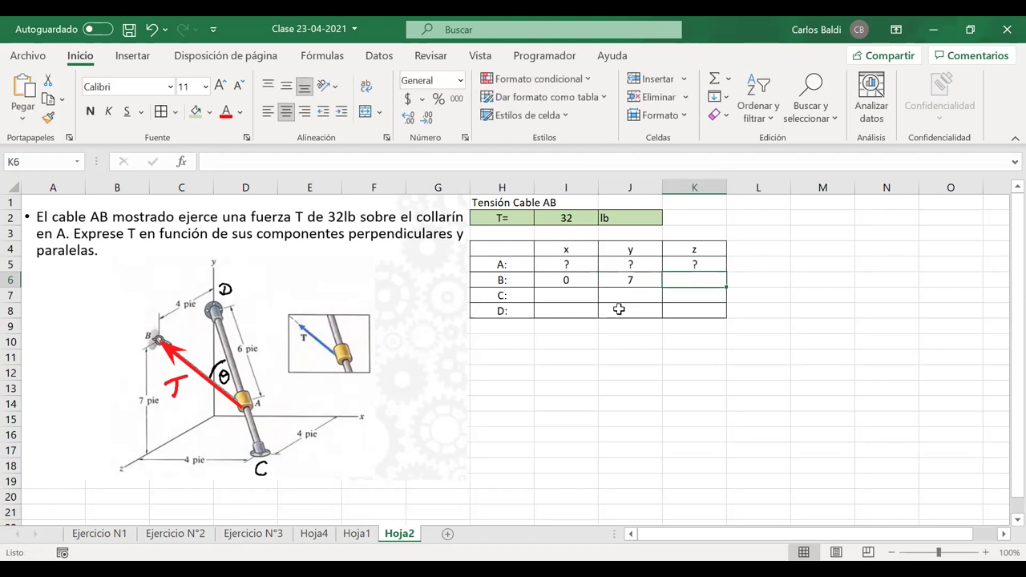
text(4)
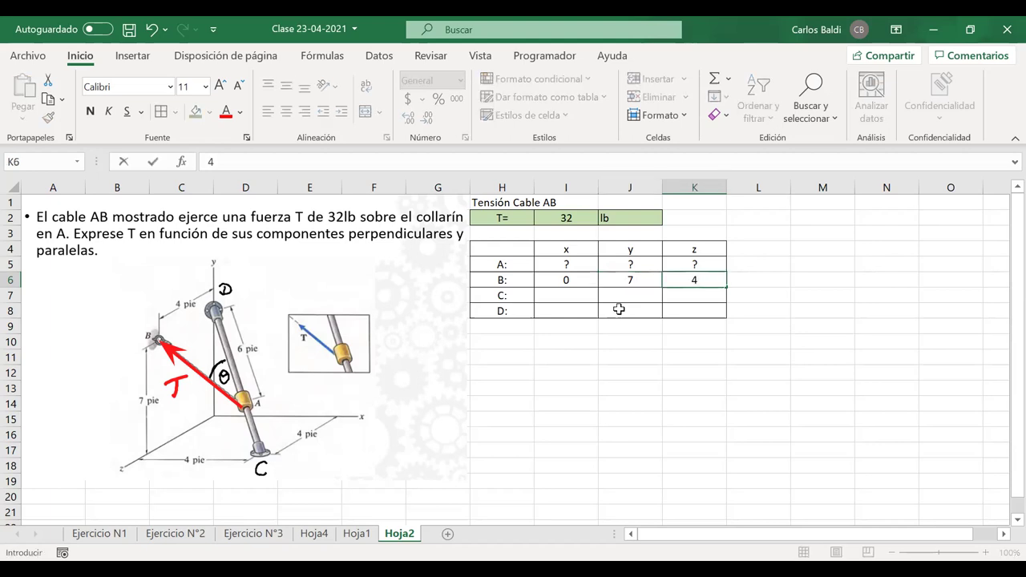
key(Tab)
key(Up)
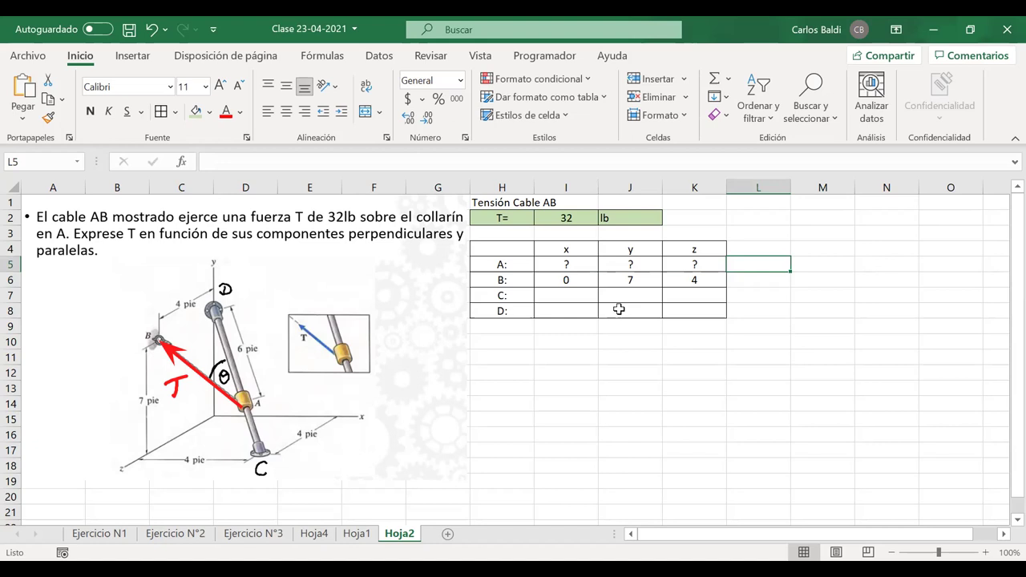
- Enter point C's coordinates as x 4, y 0 and z 4 in I7:K7
click(573, 294)
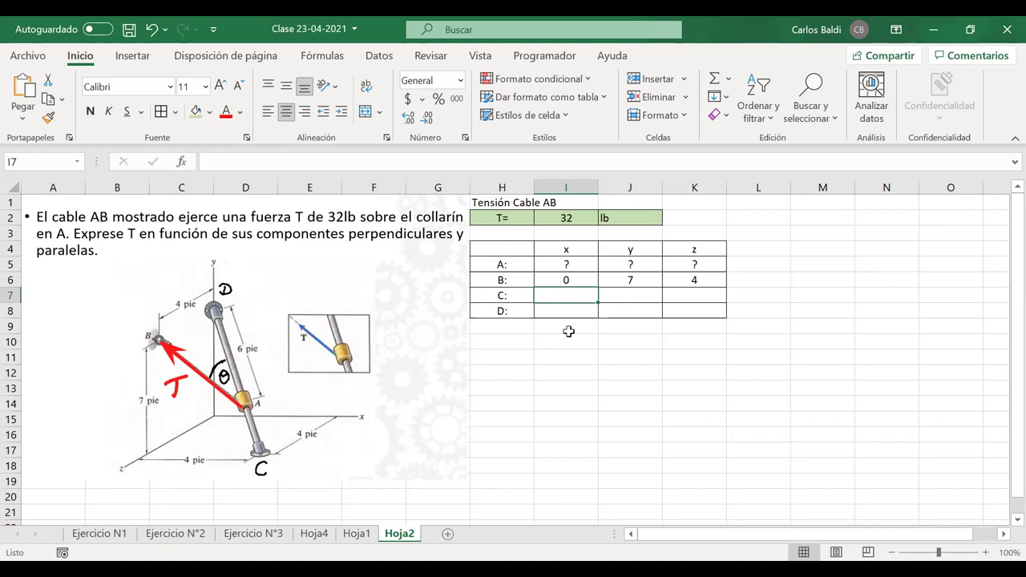
text(4)
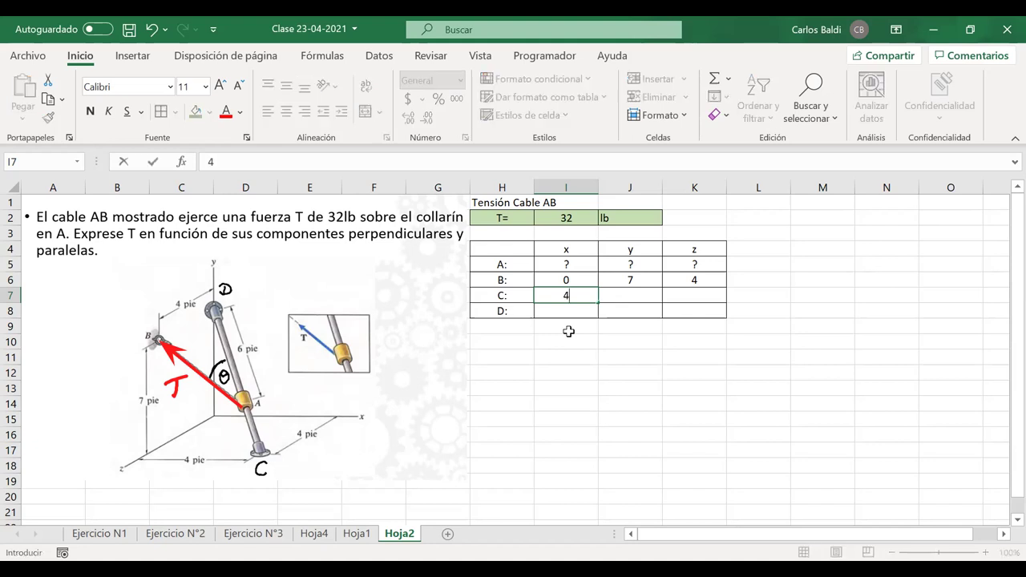
key(Tab)
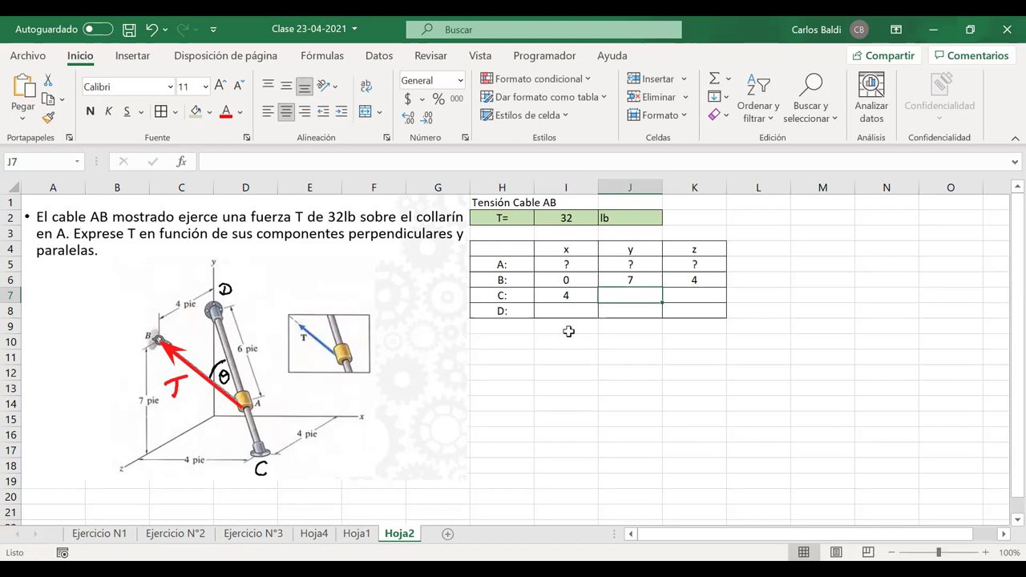
text(0)
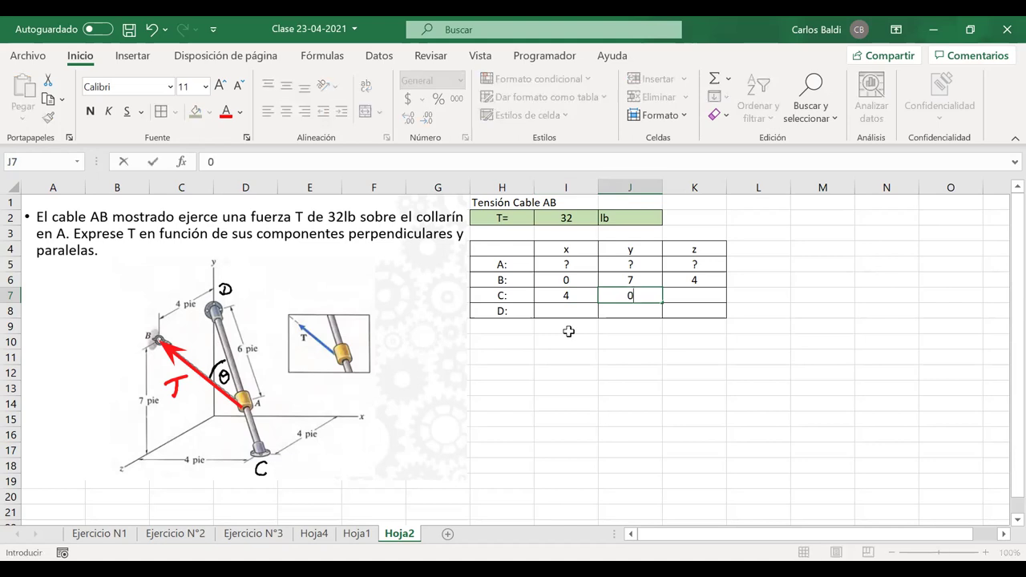
key(Tab)
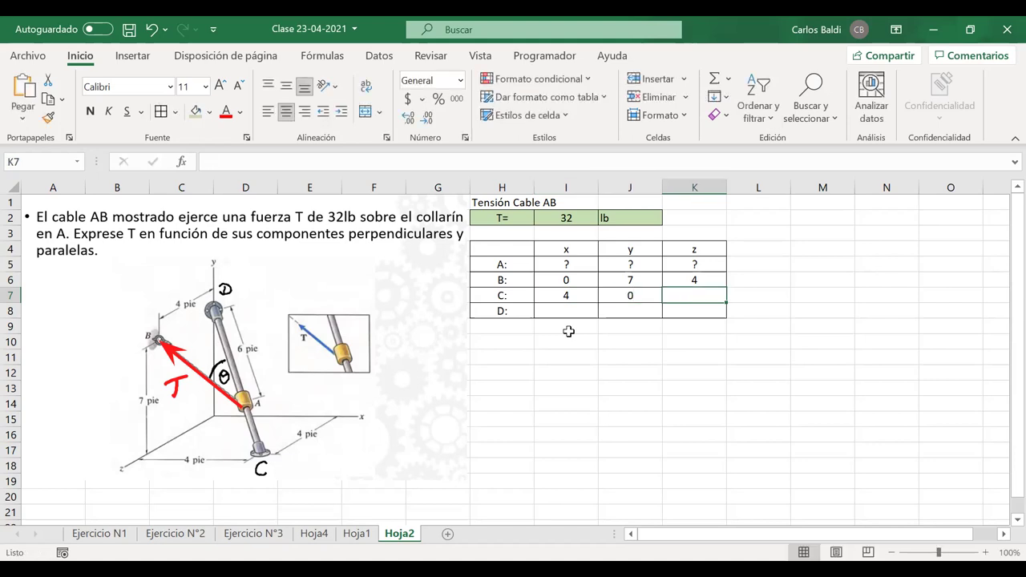
text(4)
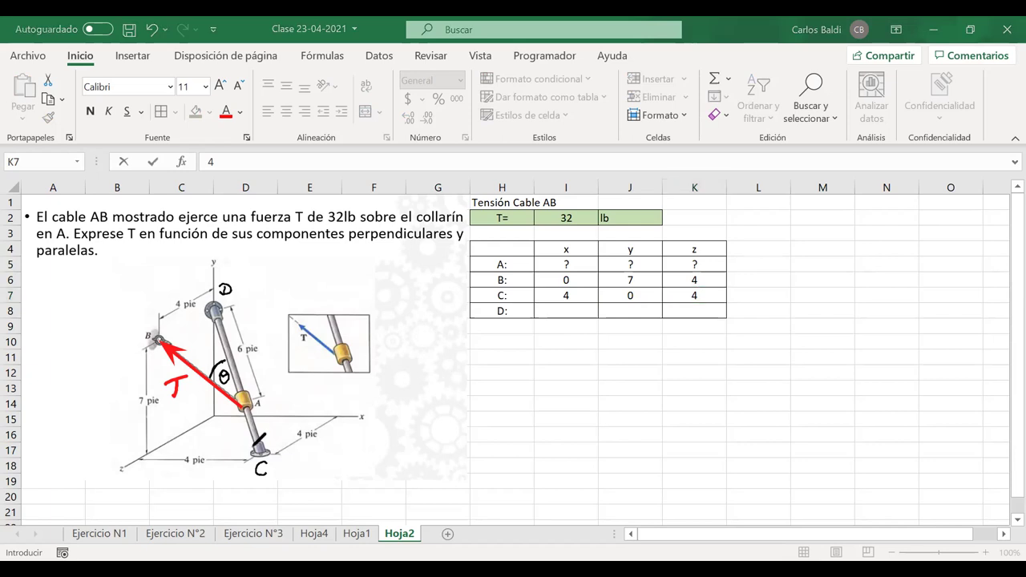
- In red, circle the x and z axis labels and the two lower 4 pie dimensions, and cross out the y axis label
drag(355, 406, 352, 409)
mouse_move(121, 451)
mouse_down()
mouse_move(107, 460)
mouse_move(122, 452)
mouse_up()
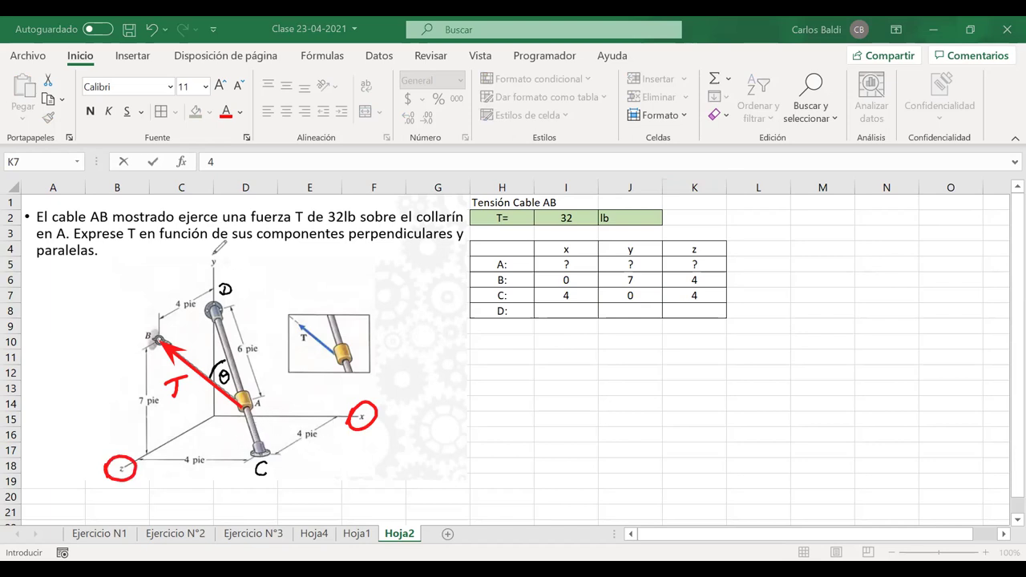
mouse_move(228, 258)
mouse_down()
mouse_move(189, 277)
mouse_move(223, 278)
mouse_up()
drag(210, 445, 190, 475)
drag(298, 425, 286, 447)
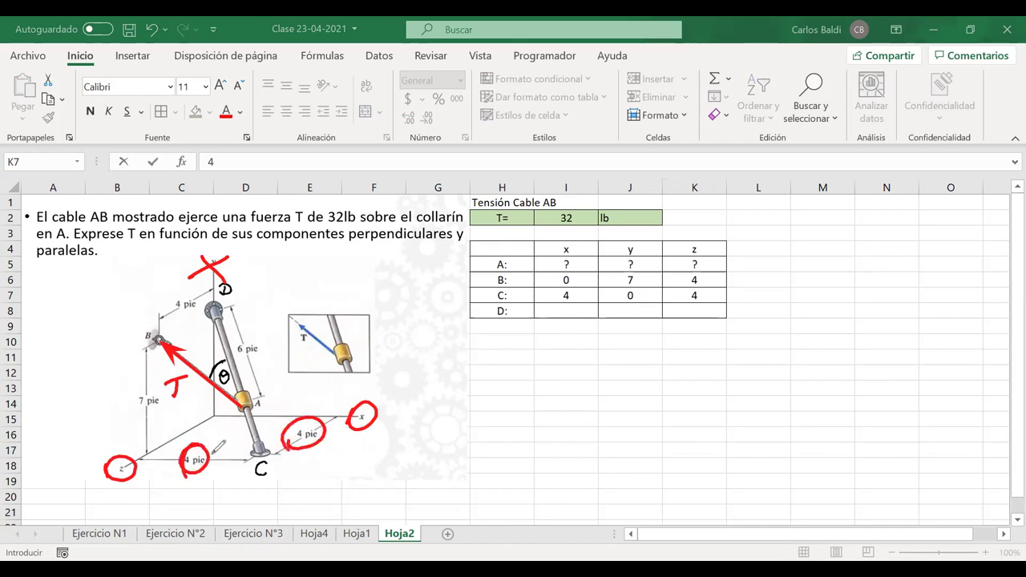
- Erase the red axis and dimension marks, and enter 0 as point D's x coordinate with I8:K8 centred
mouse_move(213, 258)
mouse_down()
mouse_move(303, 391)
mouse_move(386, 416)
mouse_up()
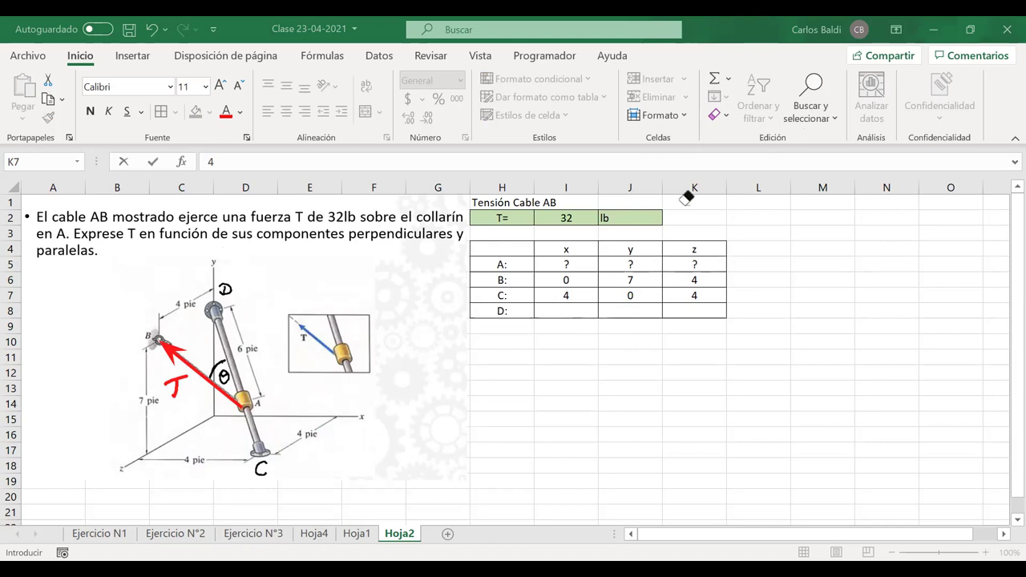
click(565, 315)
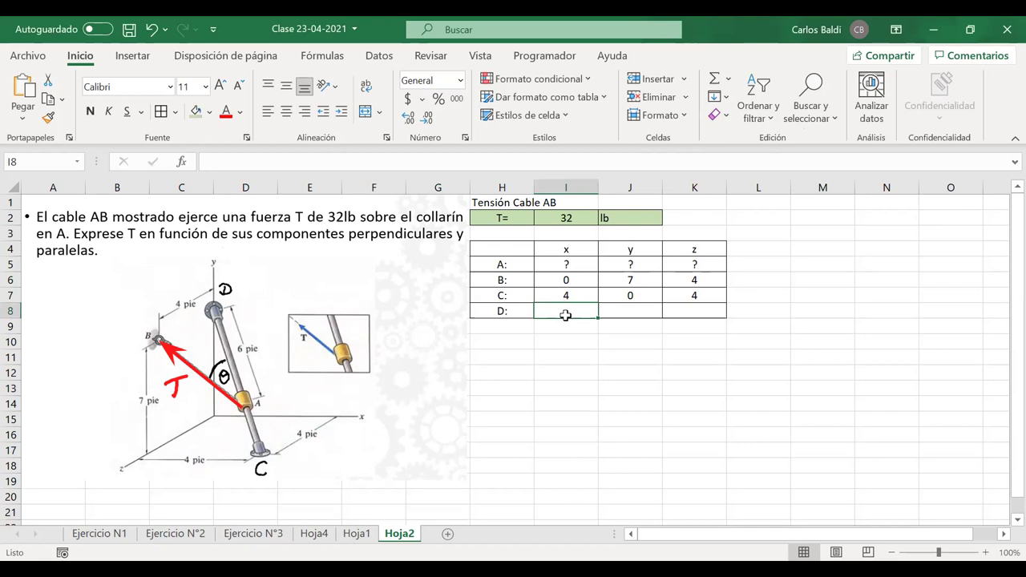
text(0)
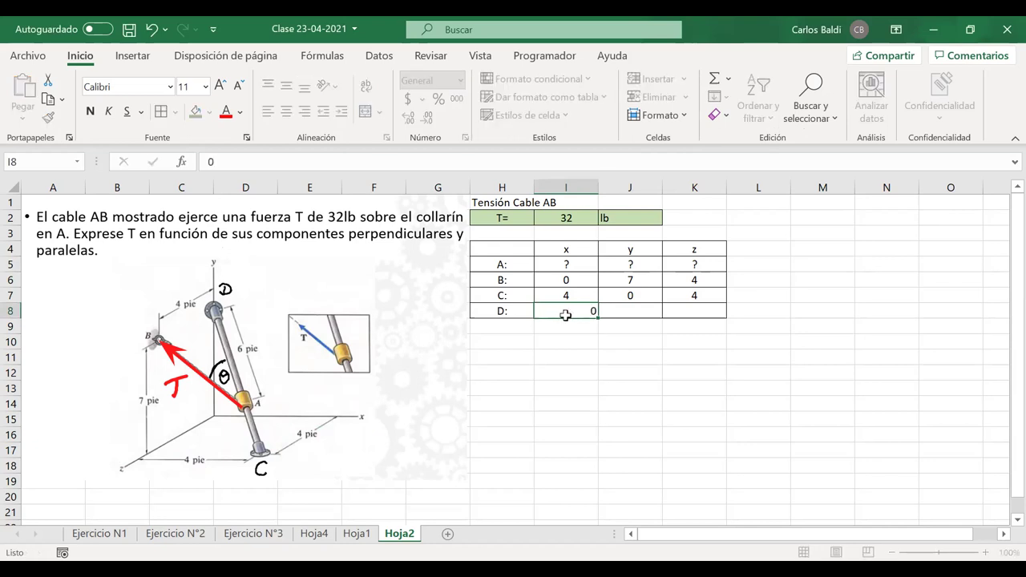
key(Tab)
drag(566, 315, 682, 311)
click(290, 114)
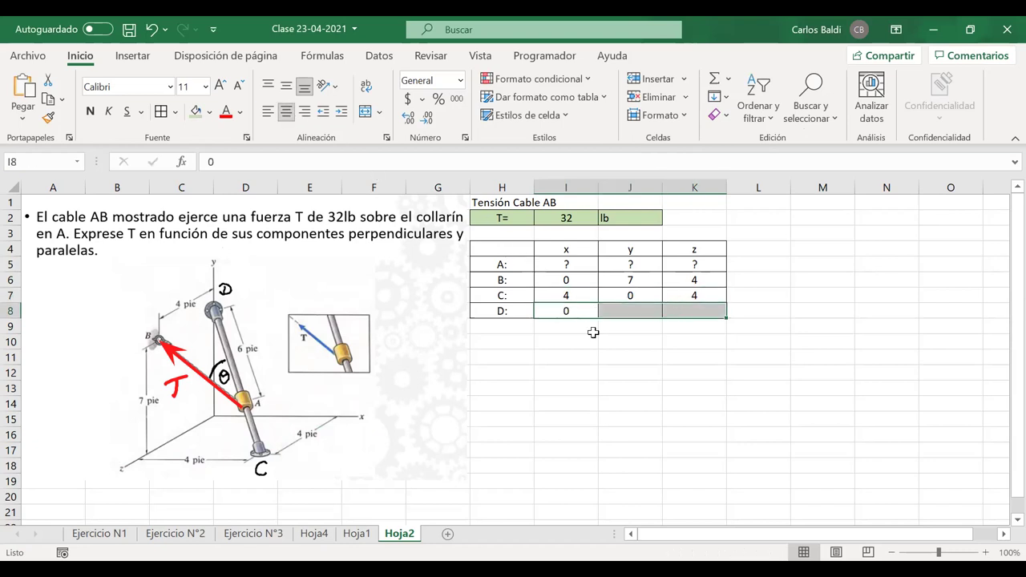
- Enter point D's remaining coordinates as y 7 in J8 and z 0 in K8
click(625, 313)
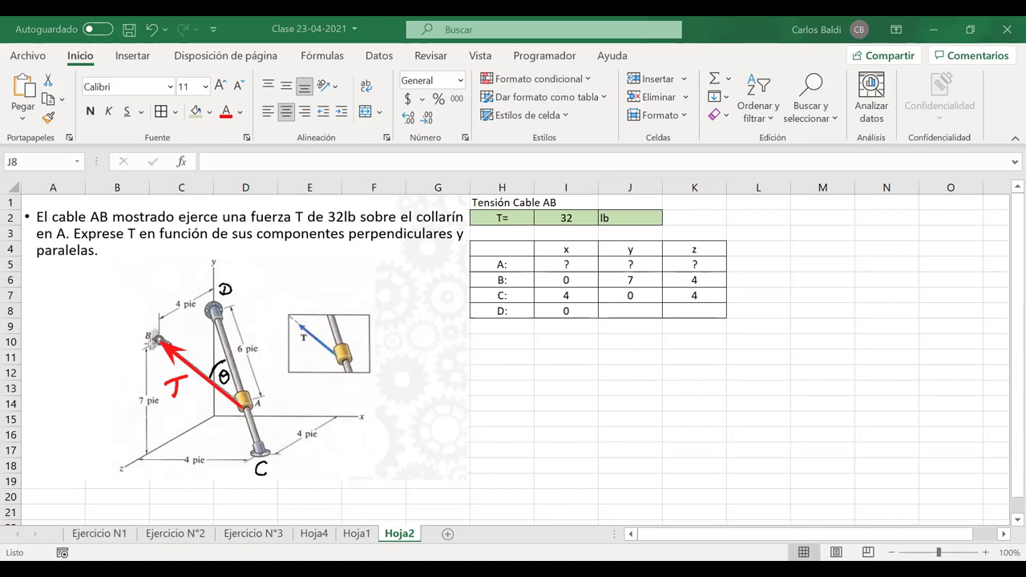
drag(131, 354, 213, 311)
key(ctrl+z)
click(616, 308)
text(7)
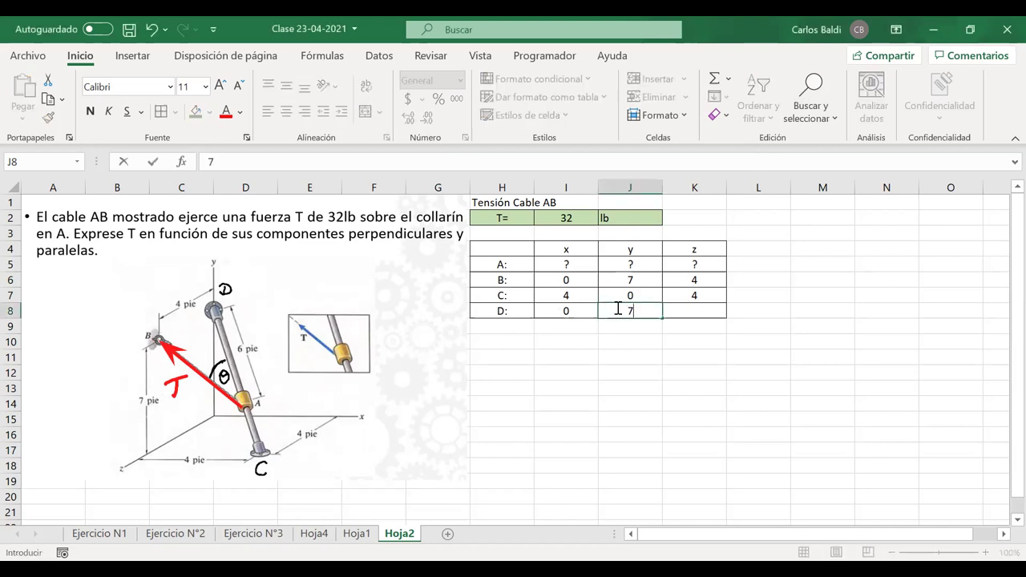
click(711, 315)
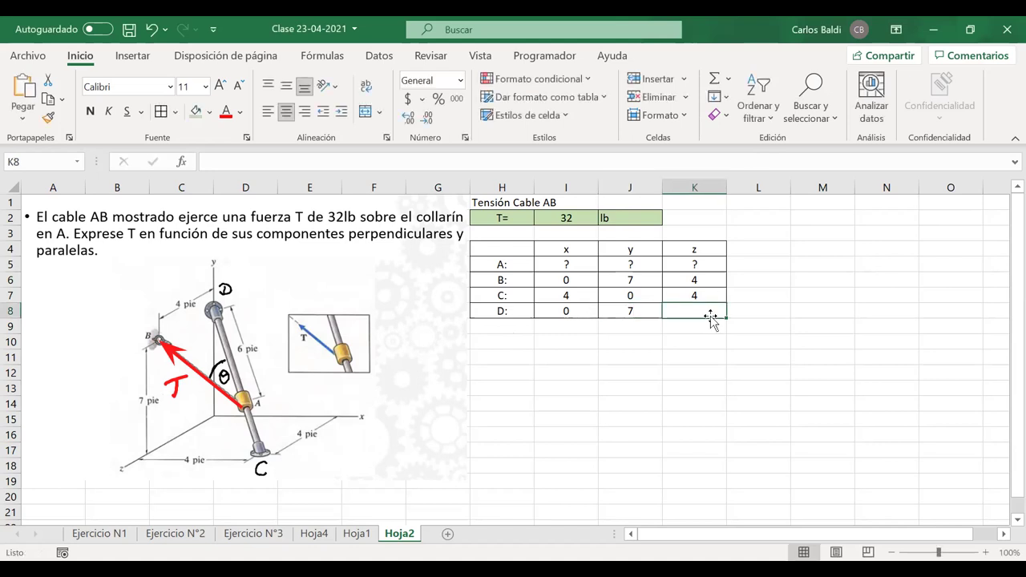
text(0)
key(Return)
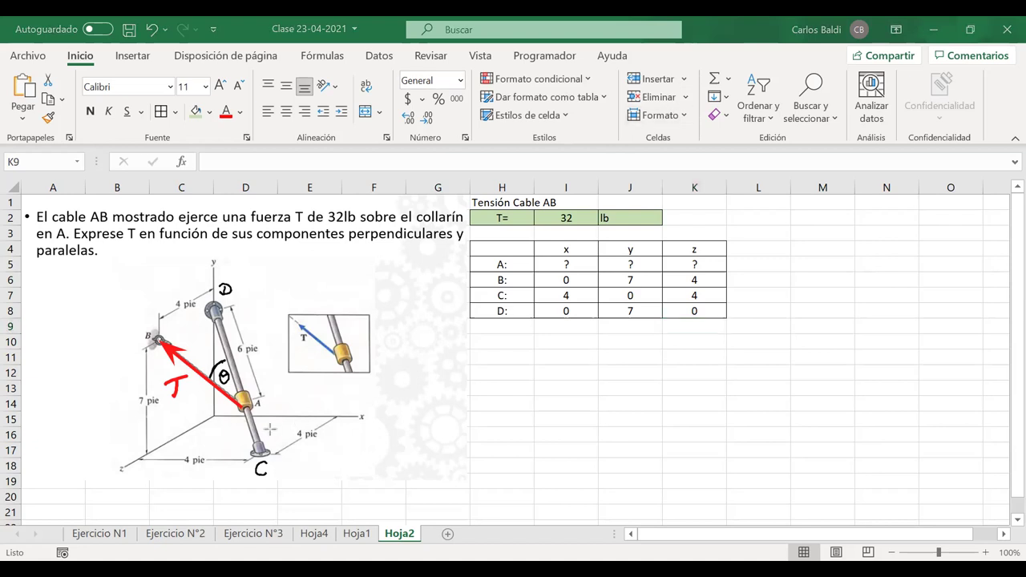
- Draw a red arrow along the bar from point C to point D in the figure
drag(261, 454, 217, 309)
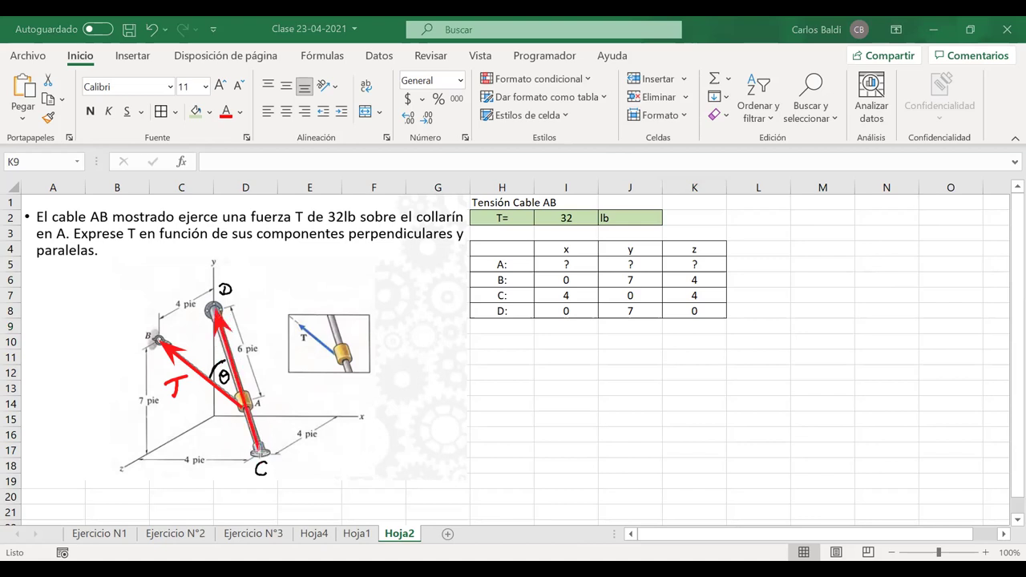
drag(242, 391, 218, 316)
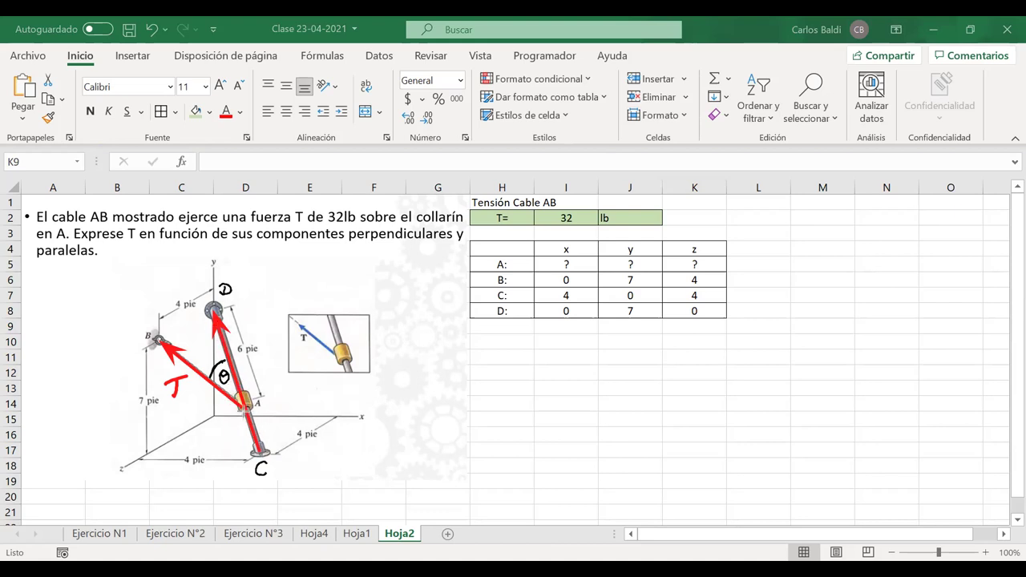
click(213, 370)
key(ctrl+z)
- Add the heading "Vector Posición" in H10 and merge and centre it across H10:K10
click(513, 345)
text(Vect)
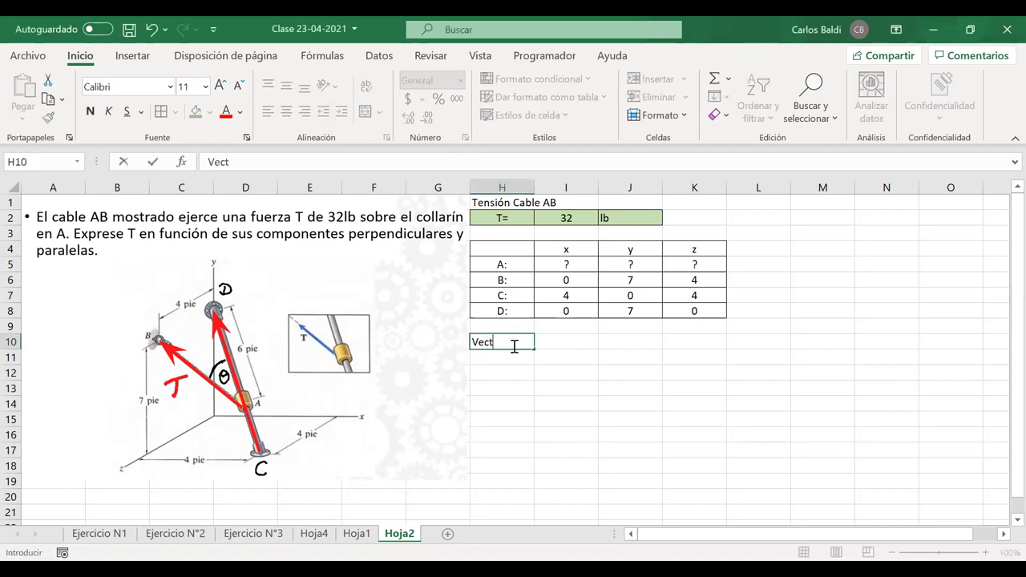
text(or Posición)
key(Return)
drag(508, 342, 673, 341)
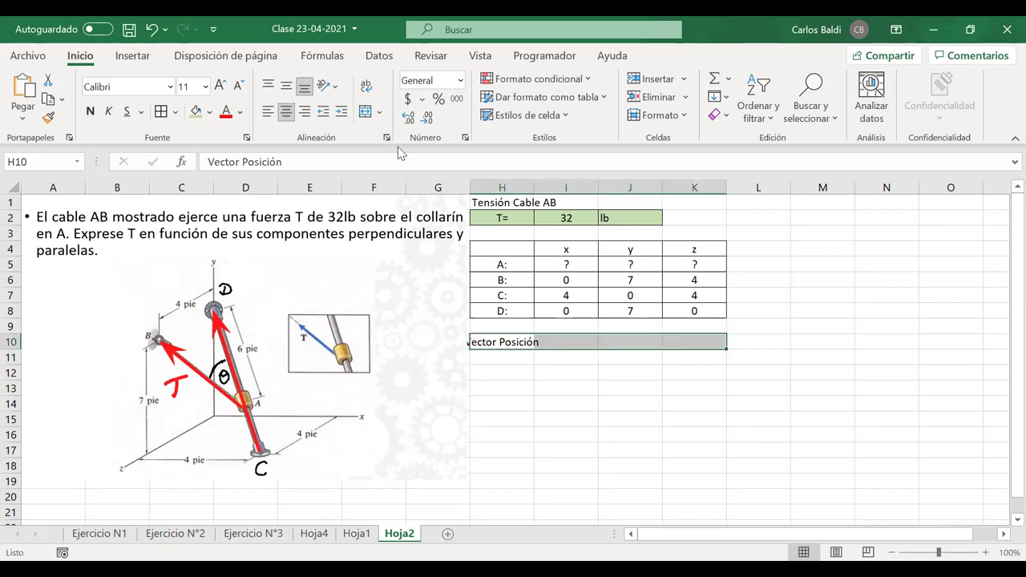
click(366, 111)
- Enter the label "r CD =" in H11 and reduce its CD characters to 9 pt
click(513, 360)
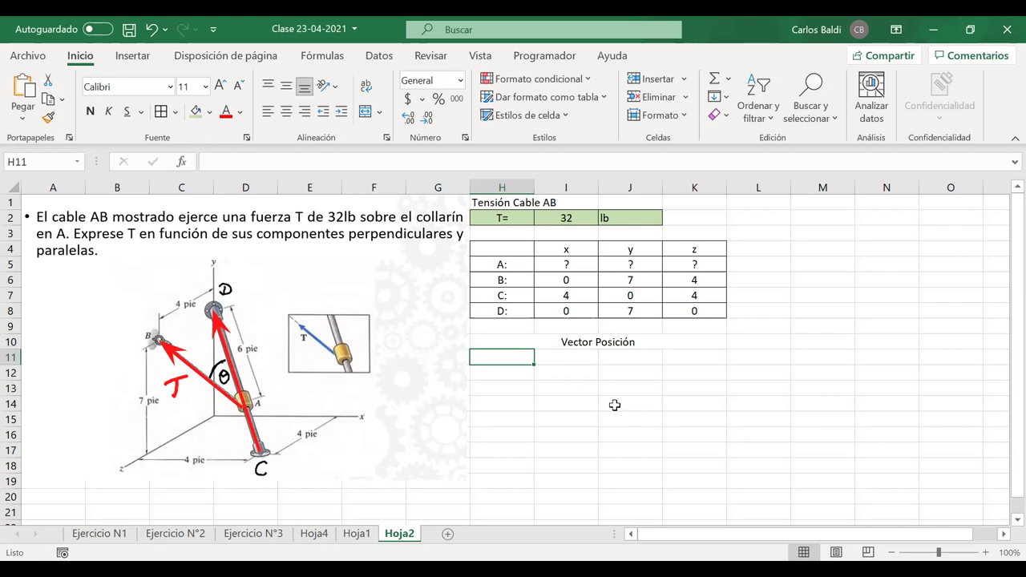
text(r)
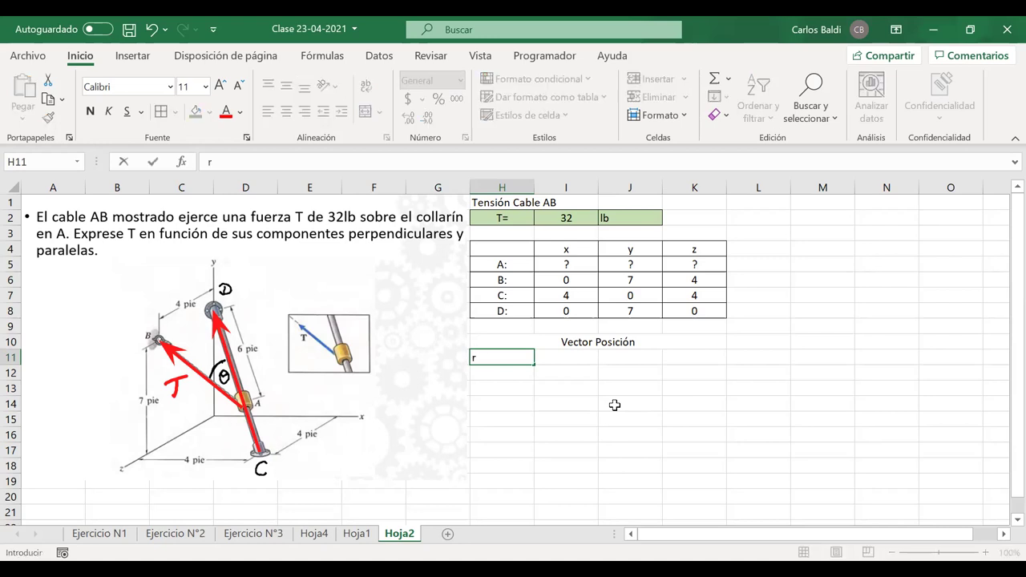
text( CD =)
drag(492, 358, 482, 359)
click(570, 332)
click(570, 332)
click(491, 334)
click(491, 334)
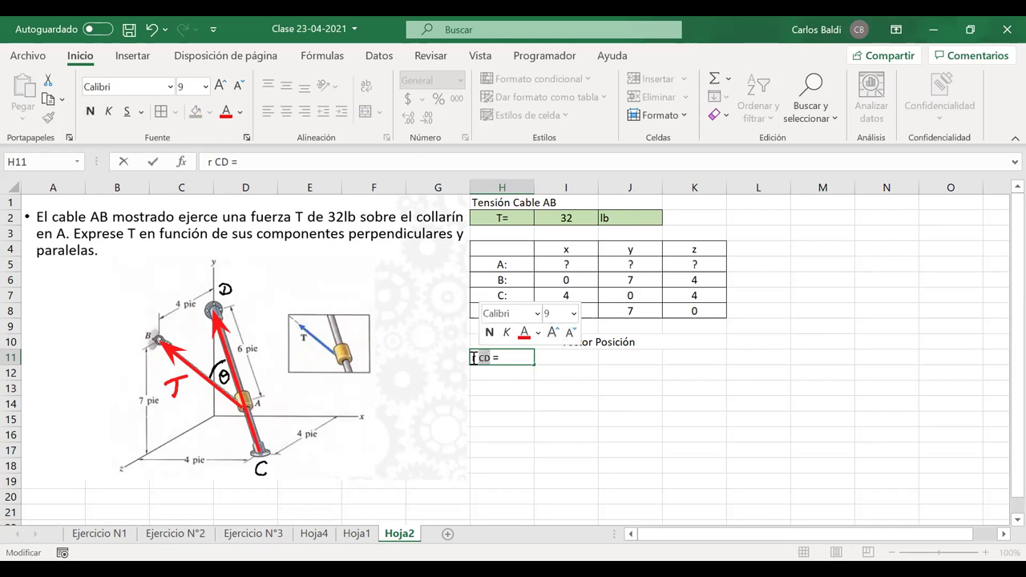
- Format the r in the H11 label as bold 14 pt and make its equals sign bold
click(474, 358)
drag(474, 359, 479, 359)
click(549, 332)
click(548, 332)
click(485, 333)
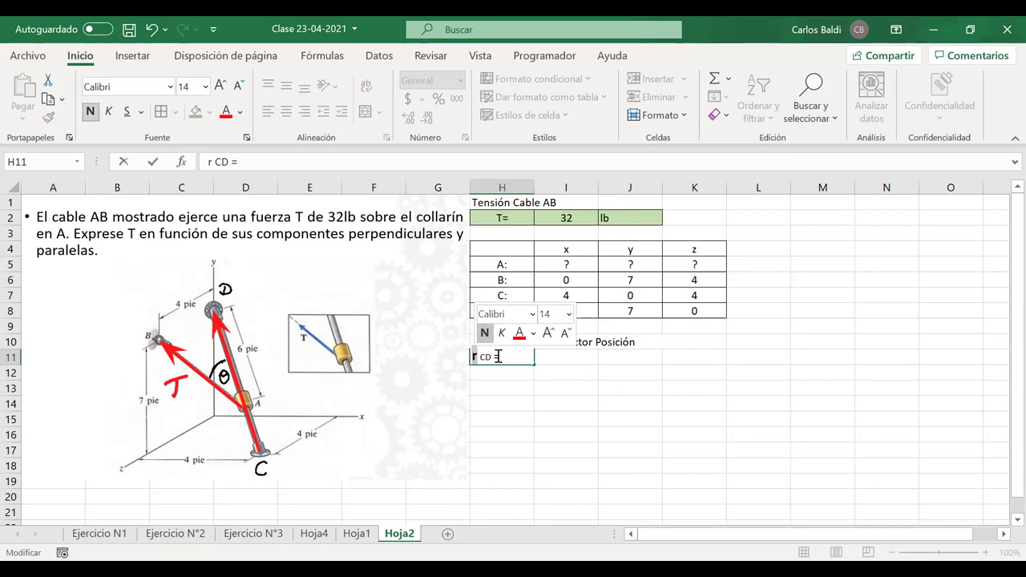
drag(497, 356, 479, 357)
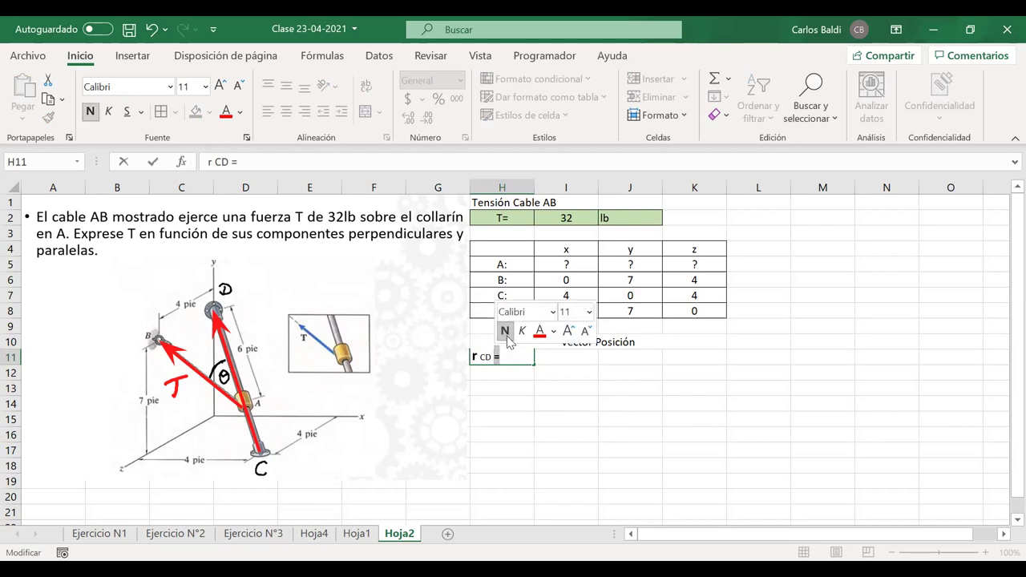
click(474, 356)
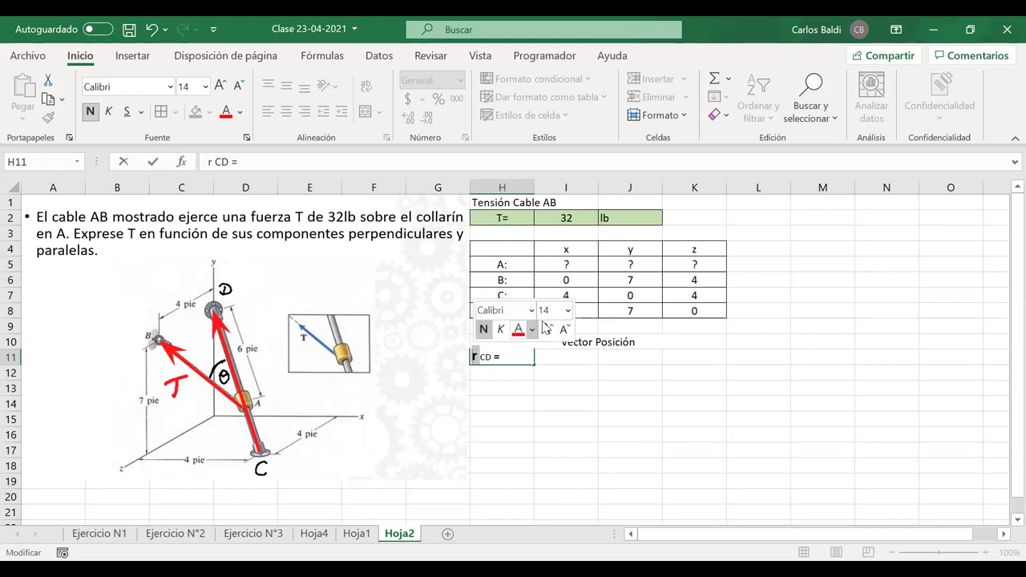
click(552, 353)
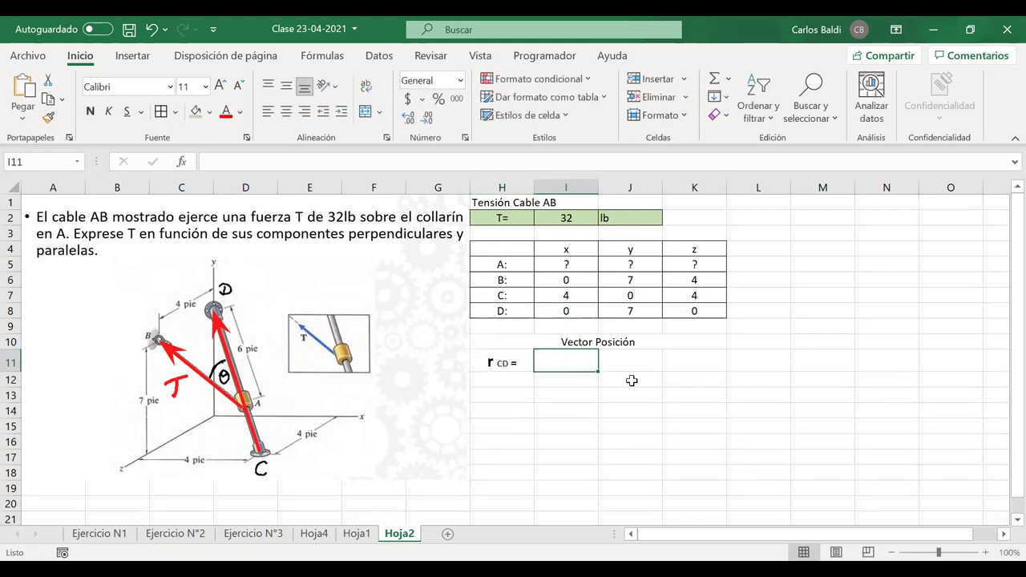
- Move the r CD label down to H12 and enter the column headers i, j and k in I11:K11
click(518, 363)
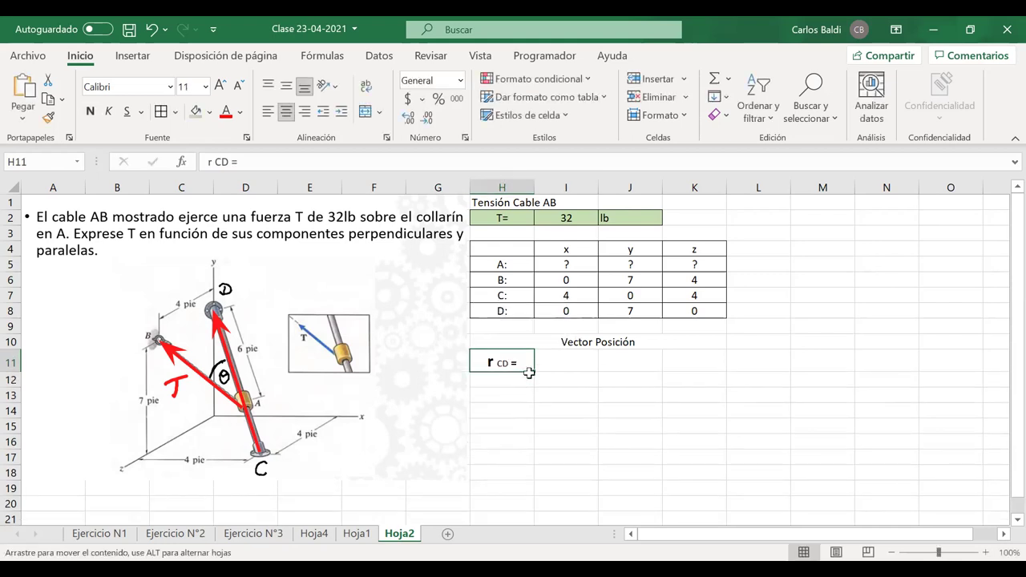
drag(520, 373, 520, 389)
click(570, 355)
text(i)
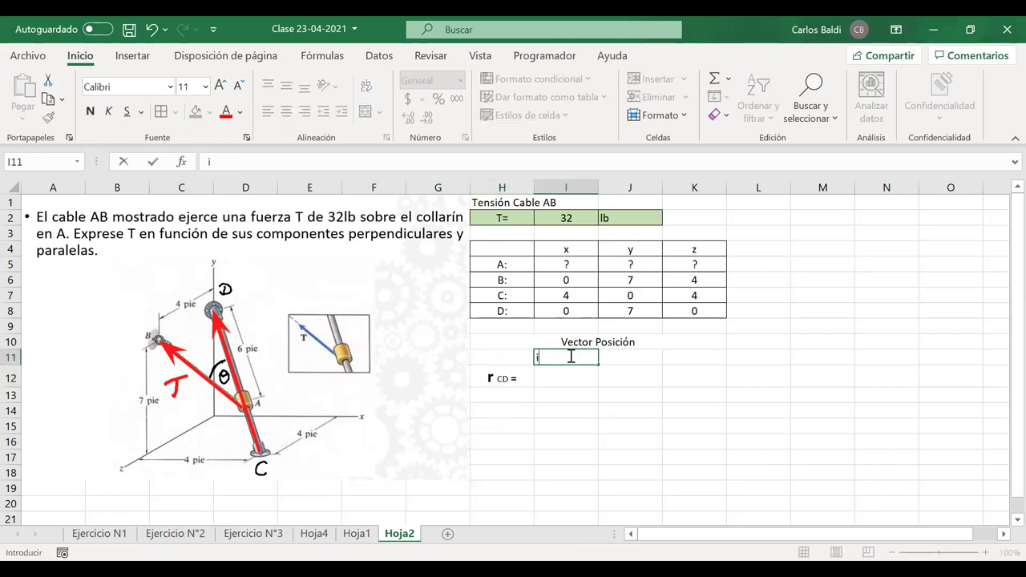
key(Tab)
text(j)
key(Tab)
text(k)
key(Return)
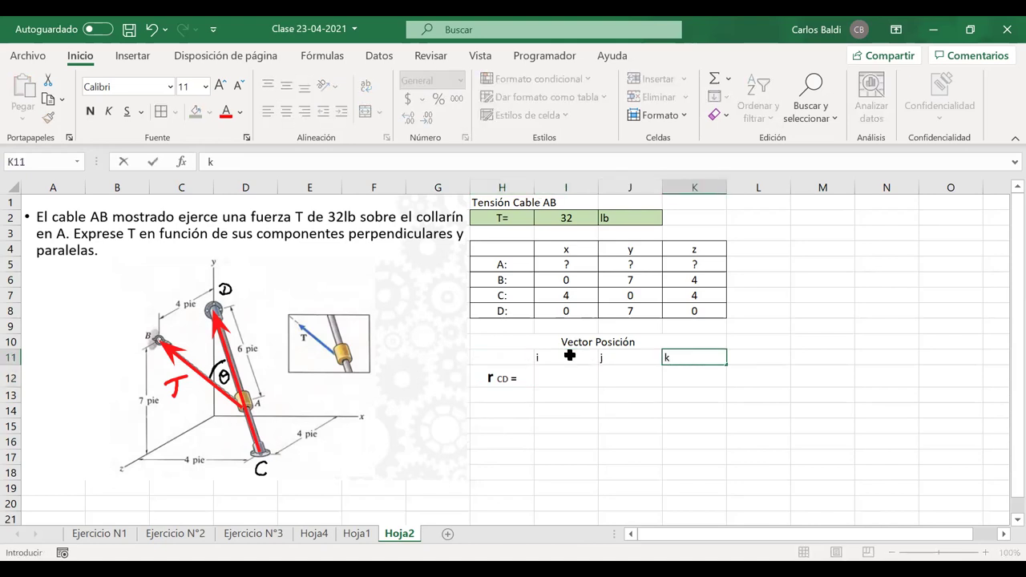
- Centre the contents of the position vector table H11:K12 and apply borders to all its cells
drag(673, 371, 532, 356)
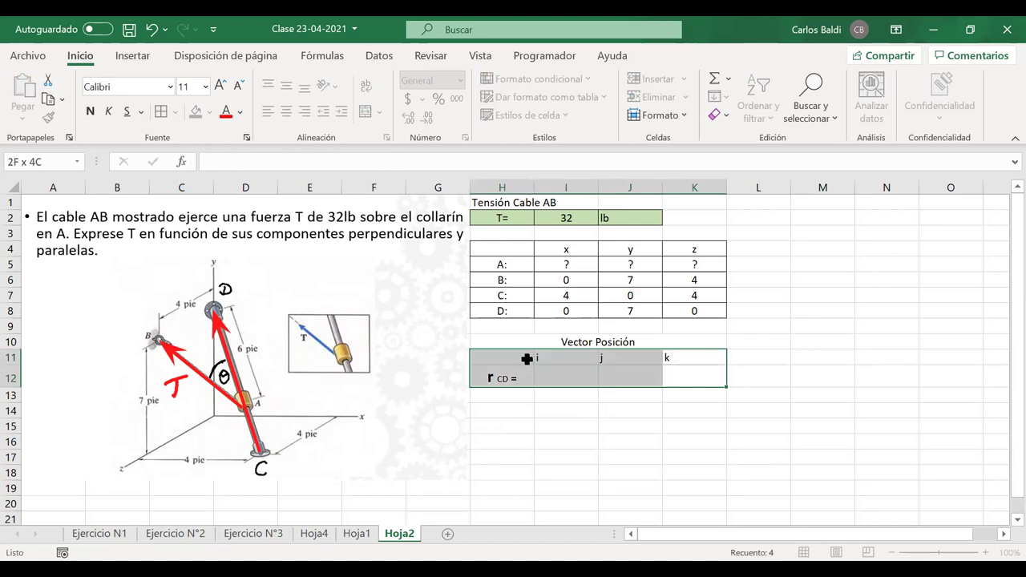
click(287, 112)
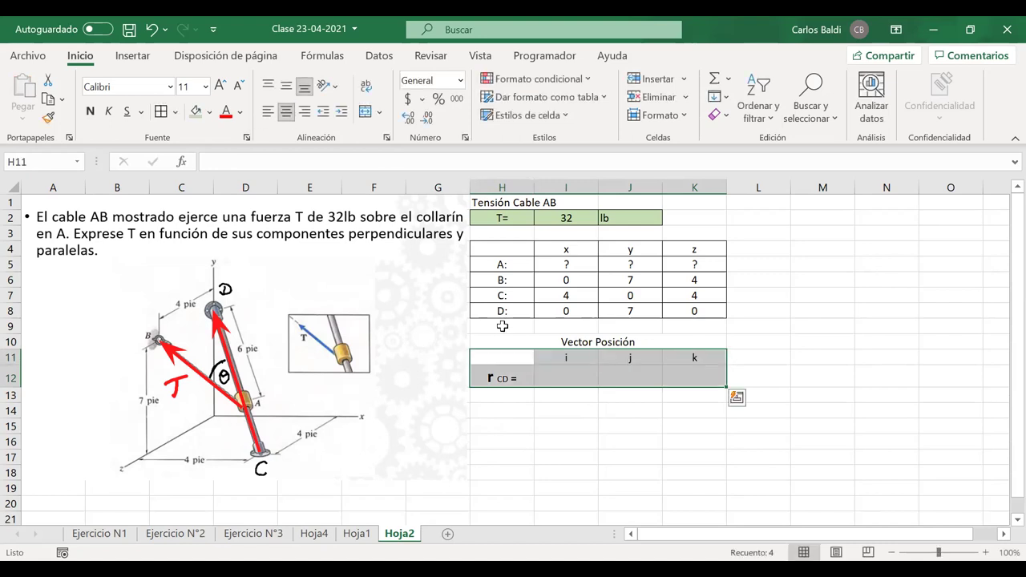
click(161, 111)
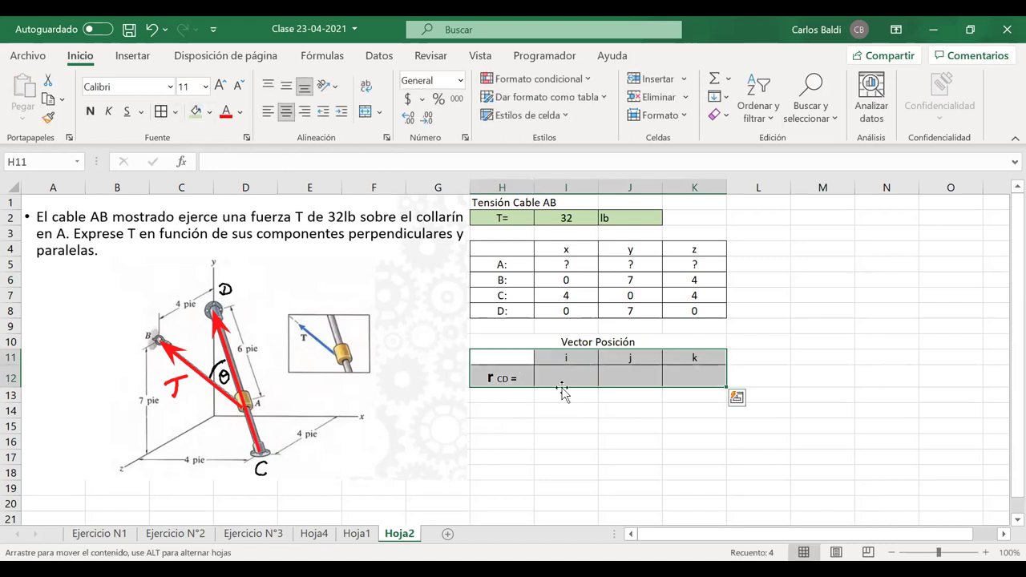
- Calculate the i component of r CD in I12 with the formula =I8-I7
click(565, 378)
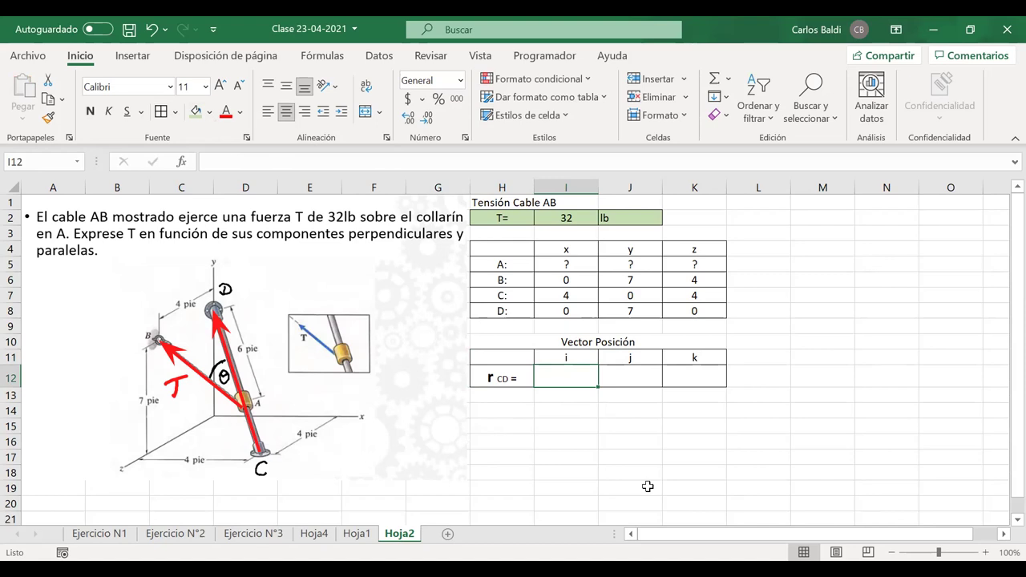
text(=)
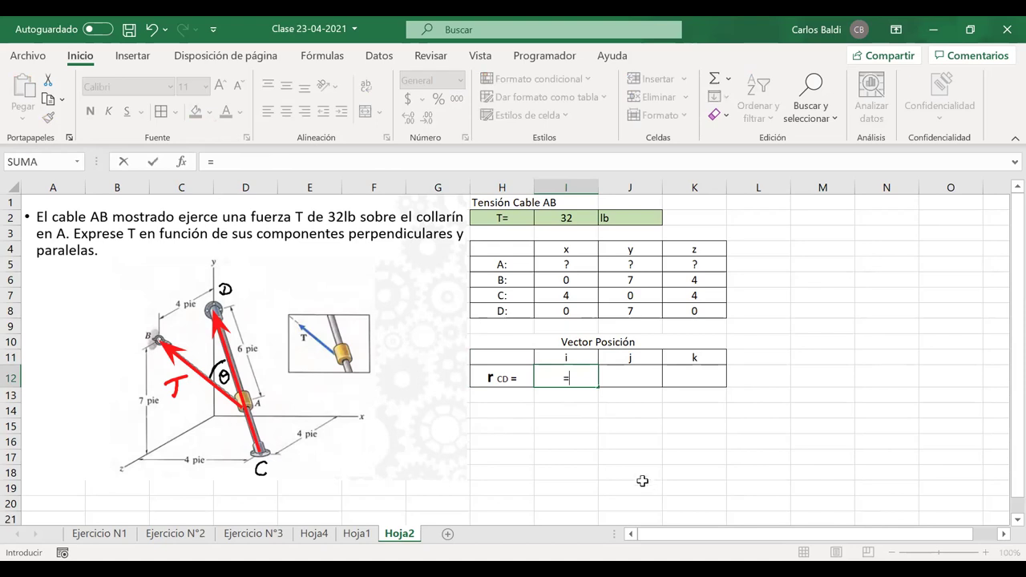
click(560, 311)
text(-)
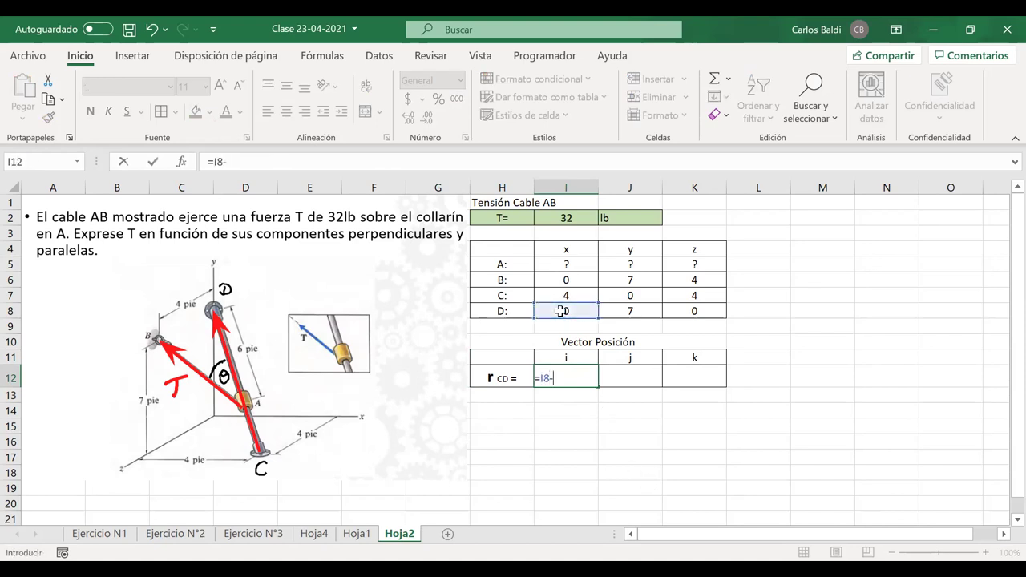
click(562, 296)
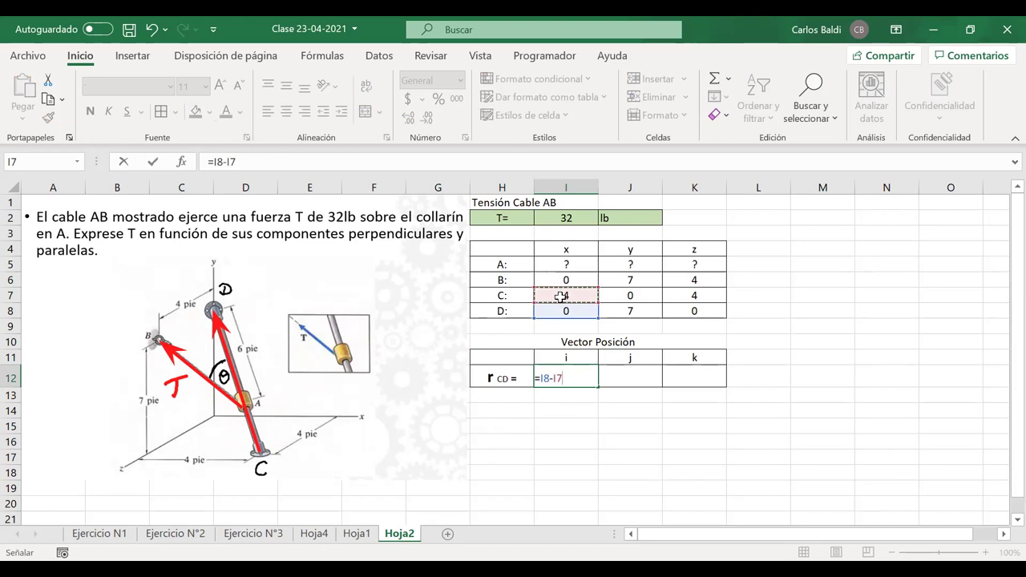
key(Return)
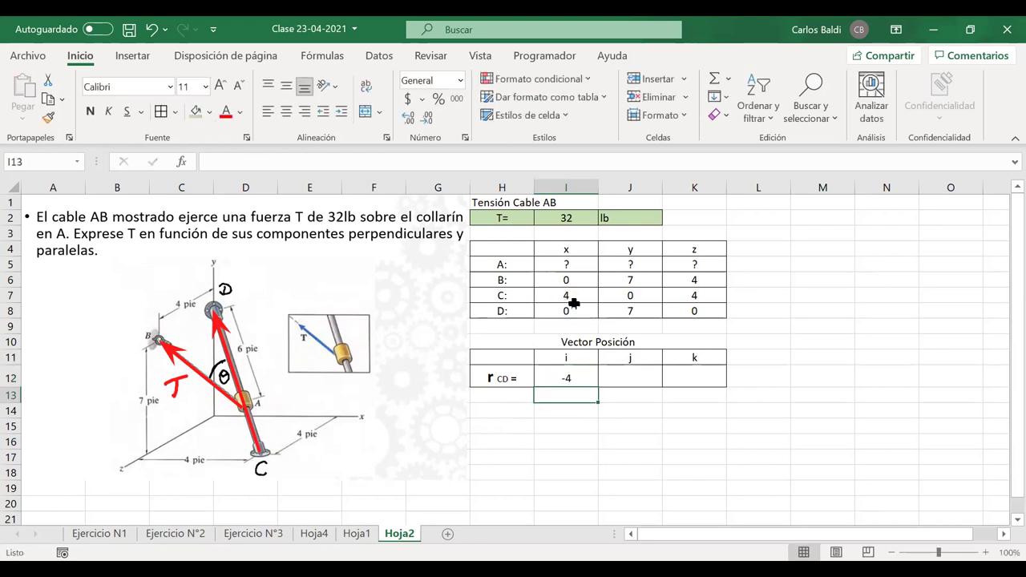
- Calculate the j component of r CD in J12 with the formula =J8-J7
click(624, 375)
text(=)
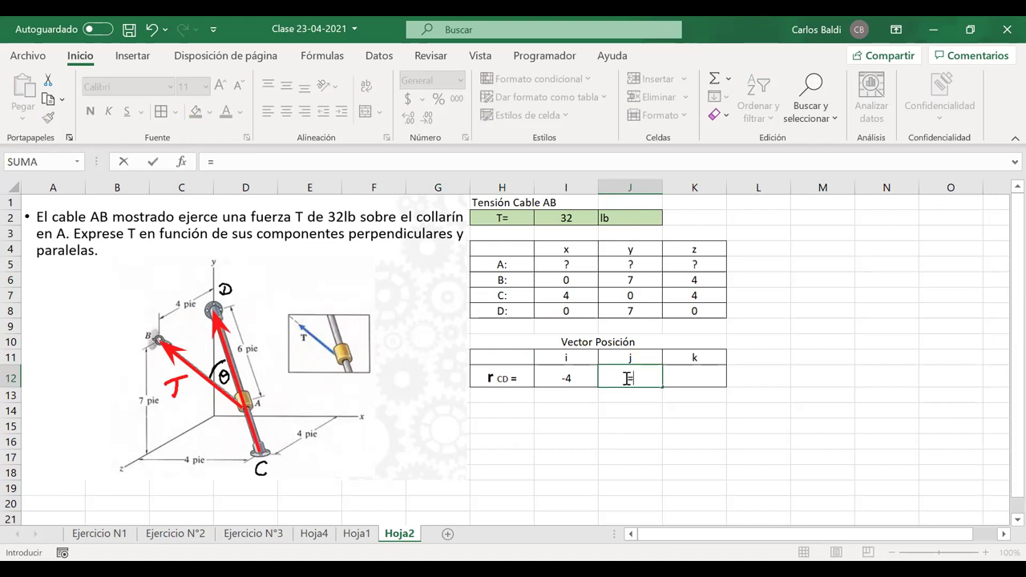
click(619, 309)
text(-)
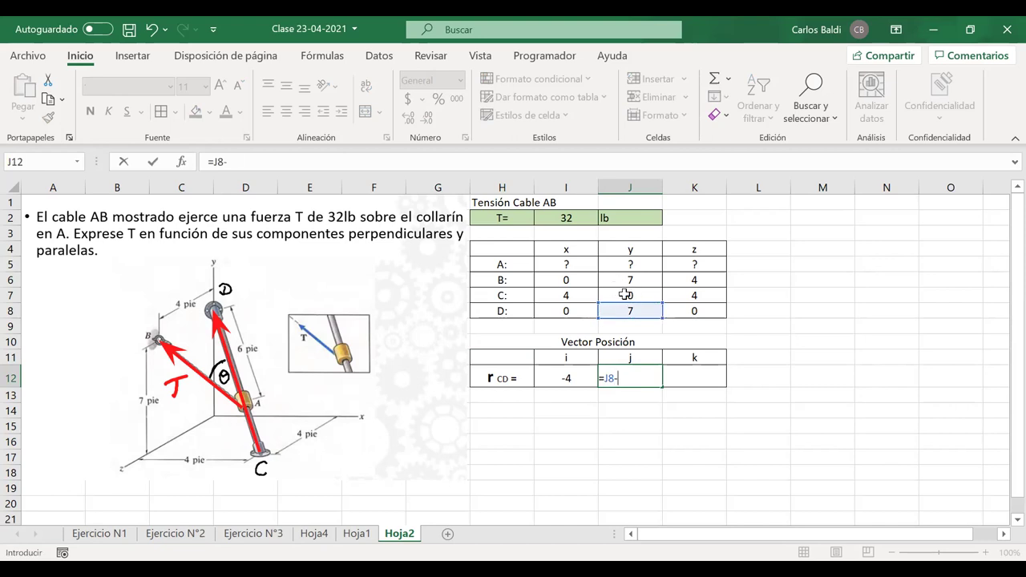
click(624, 295)
key(Return)
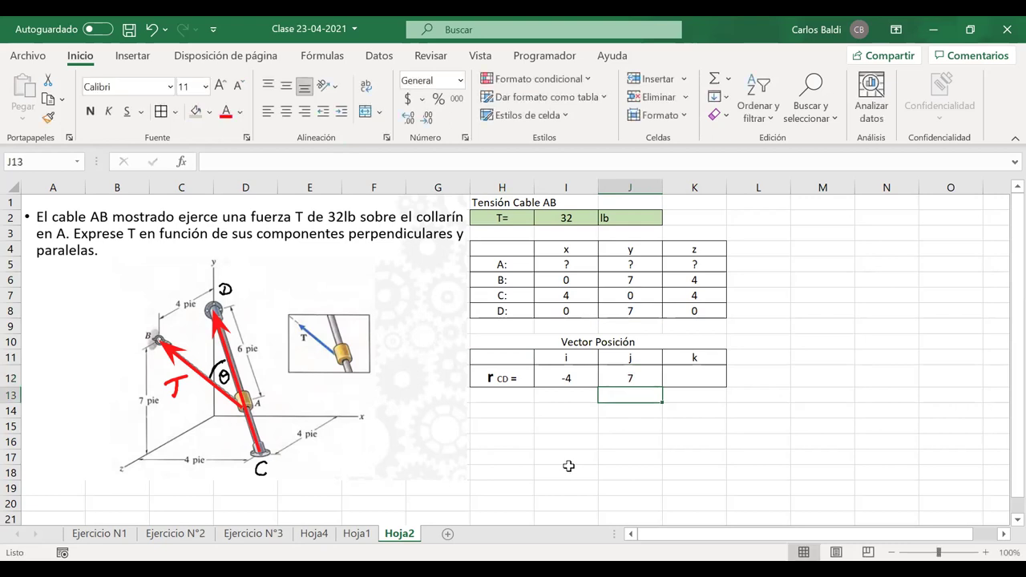
- Calculate the k component of r CD in K12 with the formula =K8-K7
click(693, 382)
text(=)
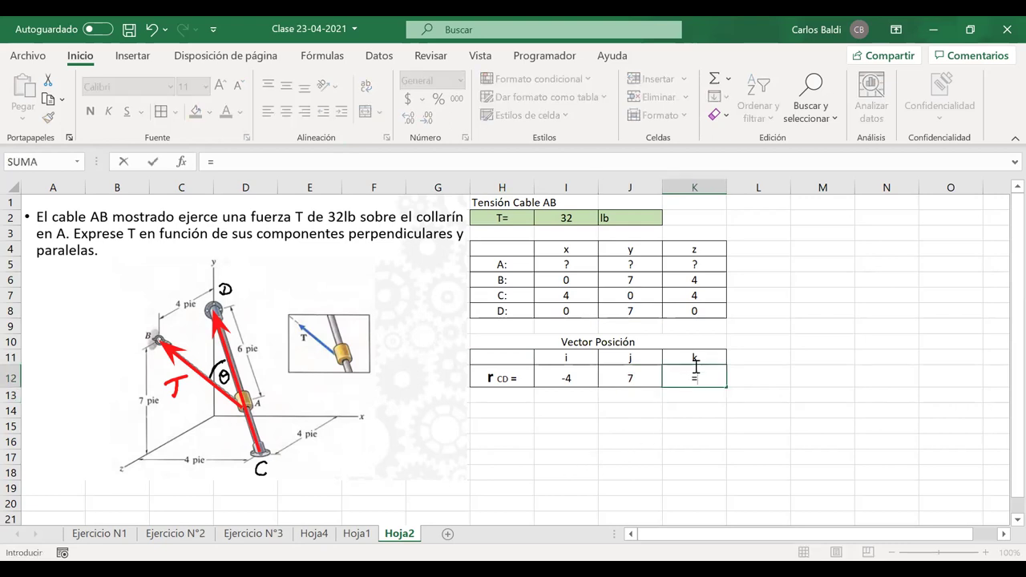
click(675, 312)
text(-)
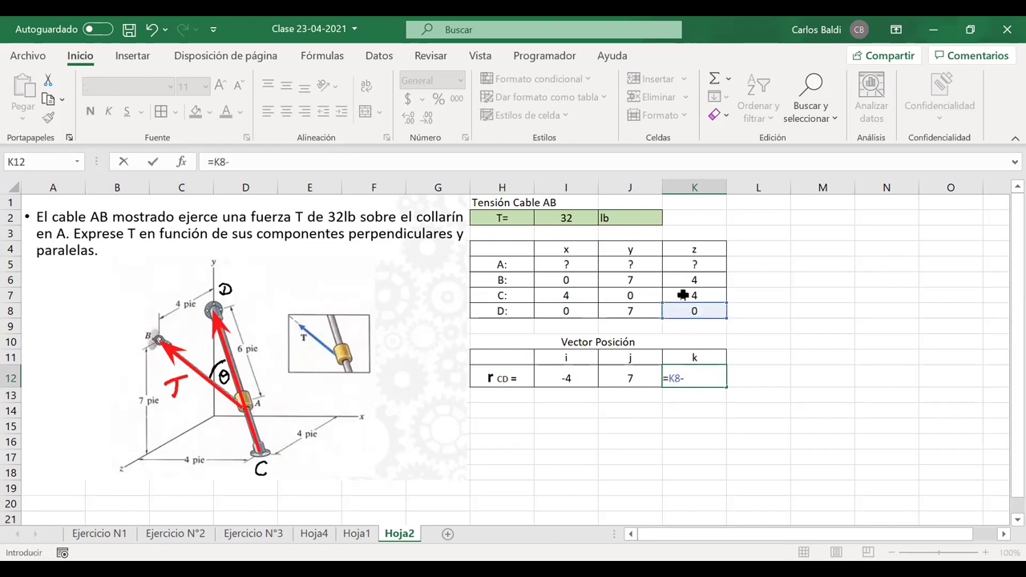
click(683, 295)
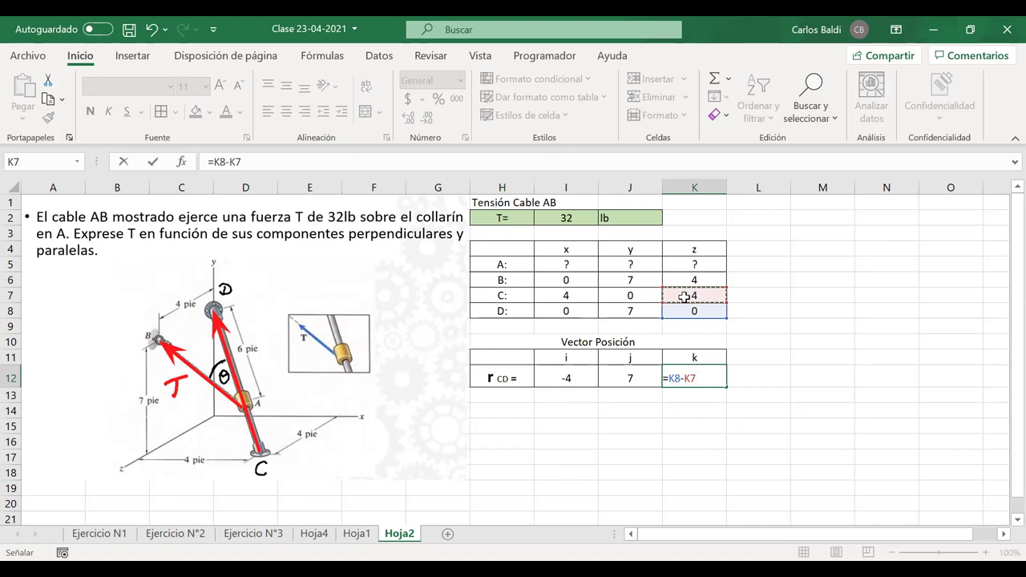
key(Return)
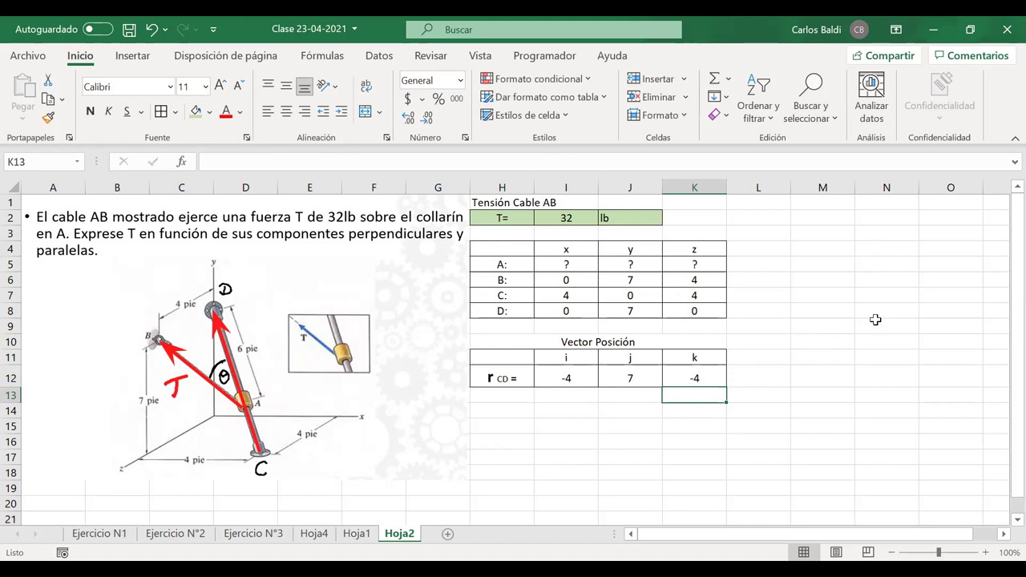
- Move the tables in H4:K12 down one row and merge and centre the Vector Posición heading across H11:K11 again
drag(507, 247, 692, 380)
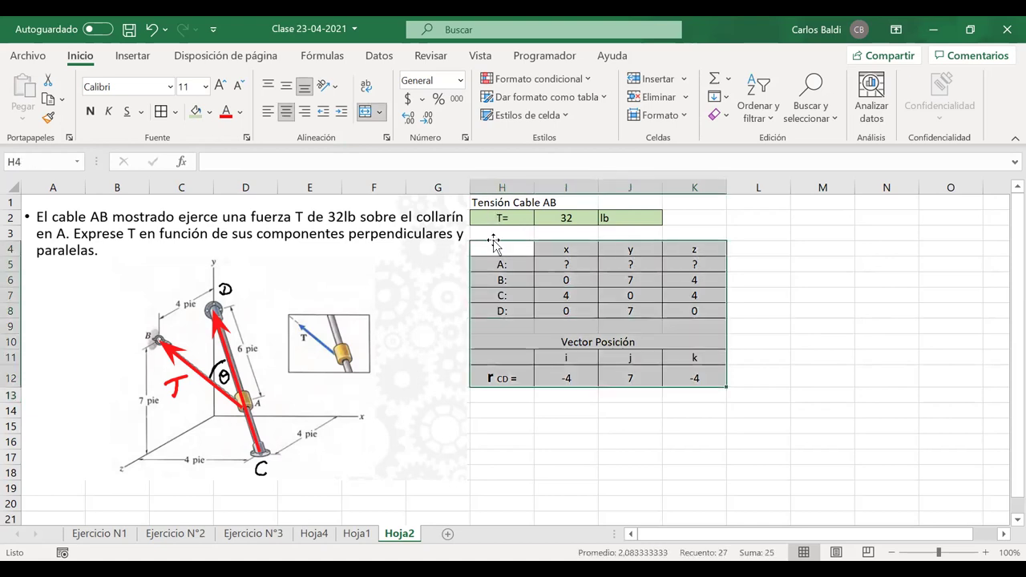
drag(493, 243, 493, 258)
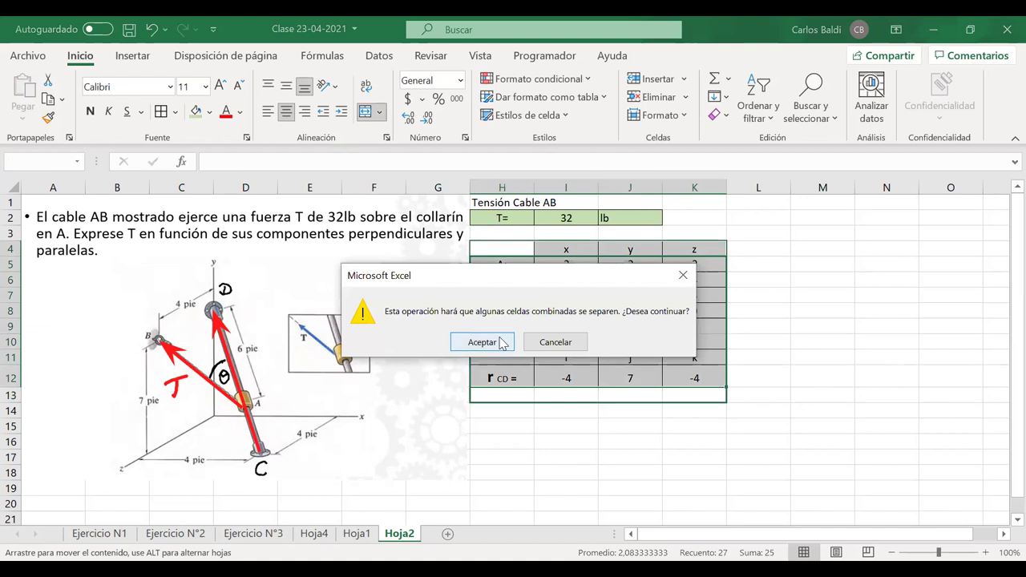
click(502, 343)
drag(509, 361, 670, 365)
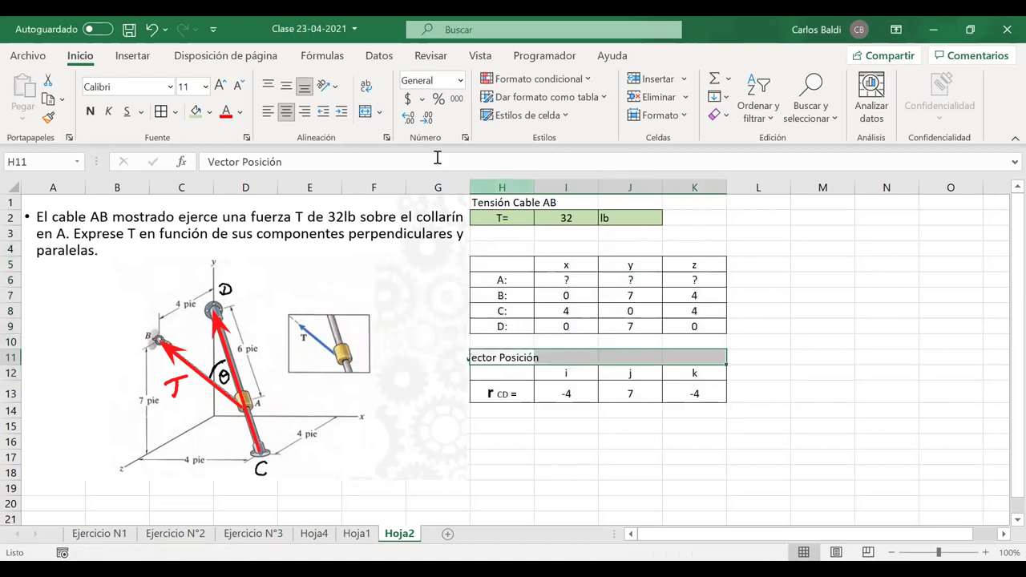
click(370, 117)
- Enter the label Distancia AD= in H3 and widen column H to fit it
click(494, 235)
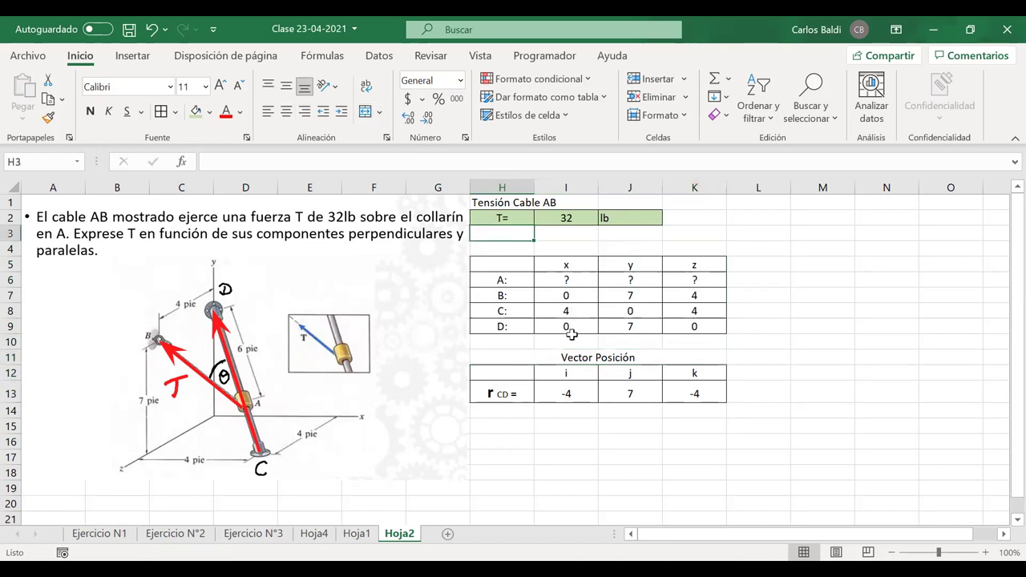
text(Distanci)
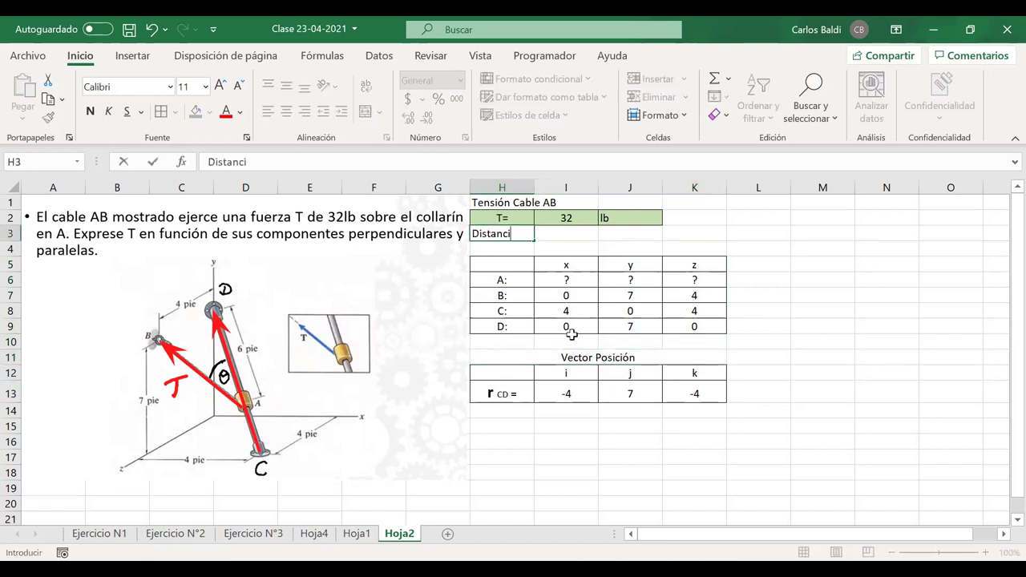
text(a AD=)
click(565, 291)
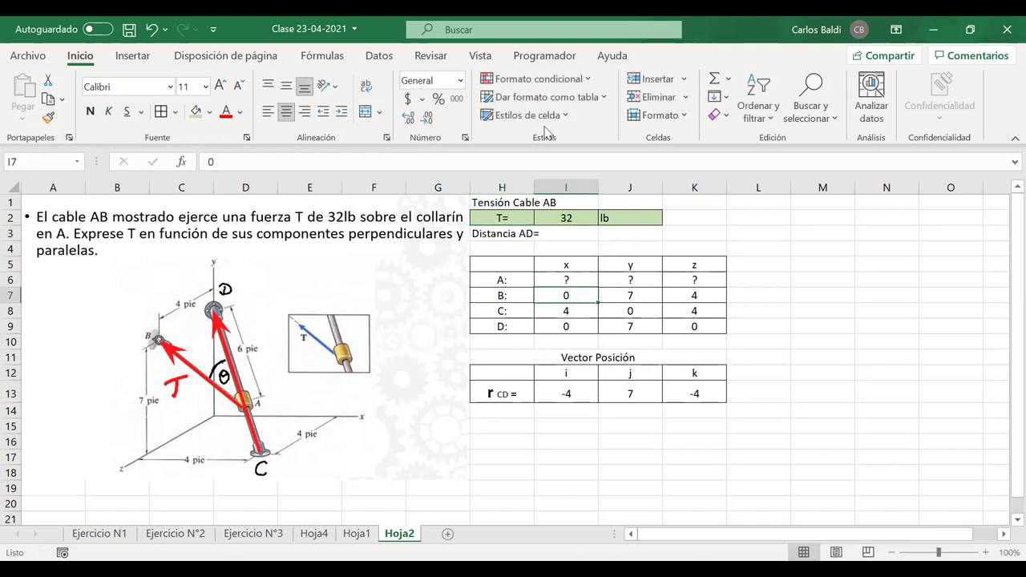
drag(541, 187, 547, 187)
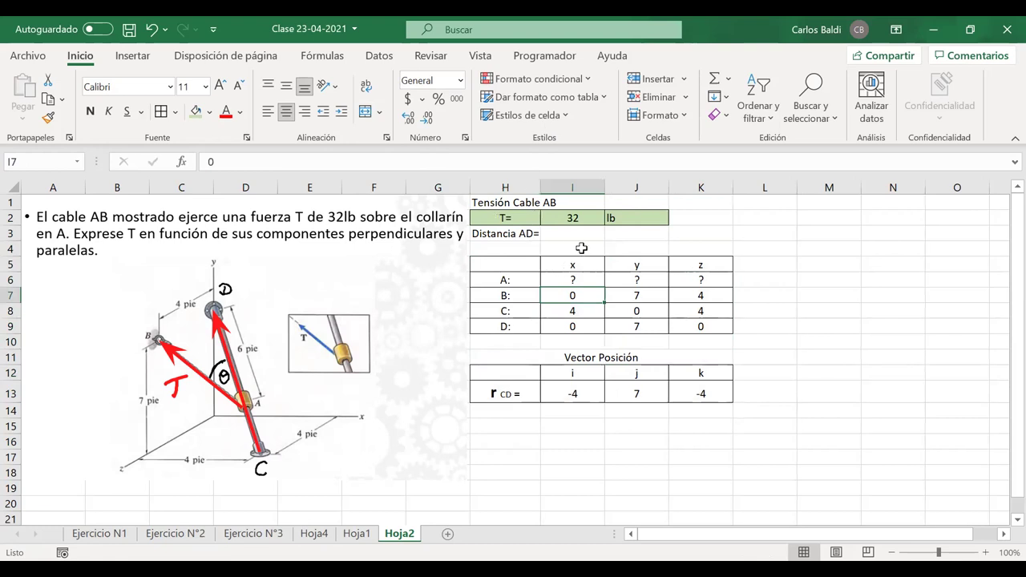
- Enter 6 in I3 with the unit pies in J3, and centre the value in I3
click(563, 234)
text(6)
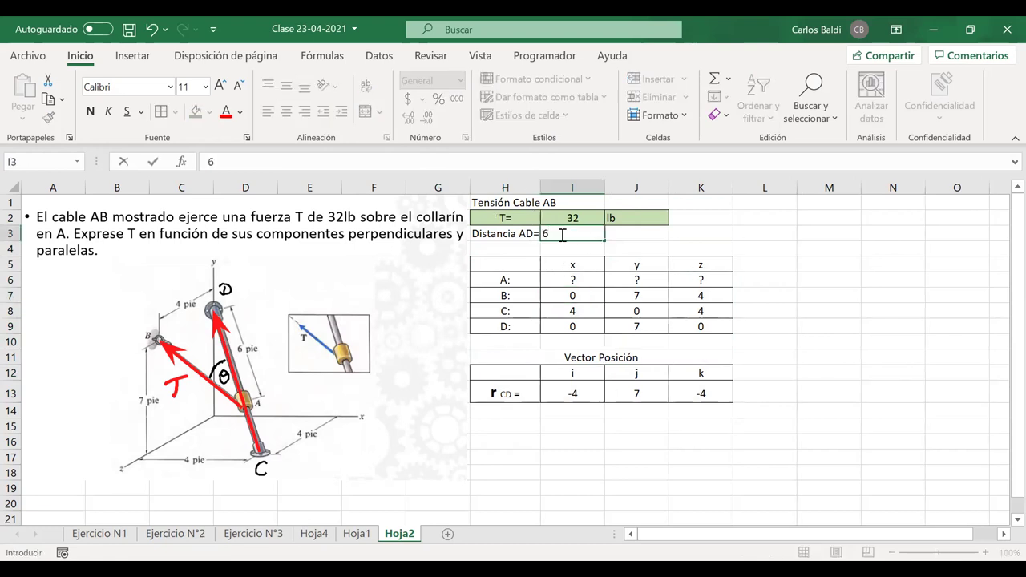
key(Tab)
text(pies)
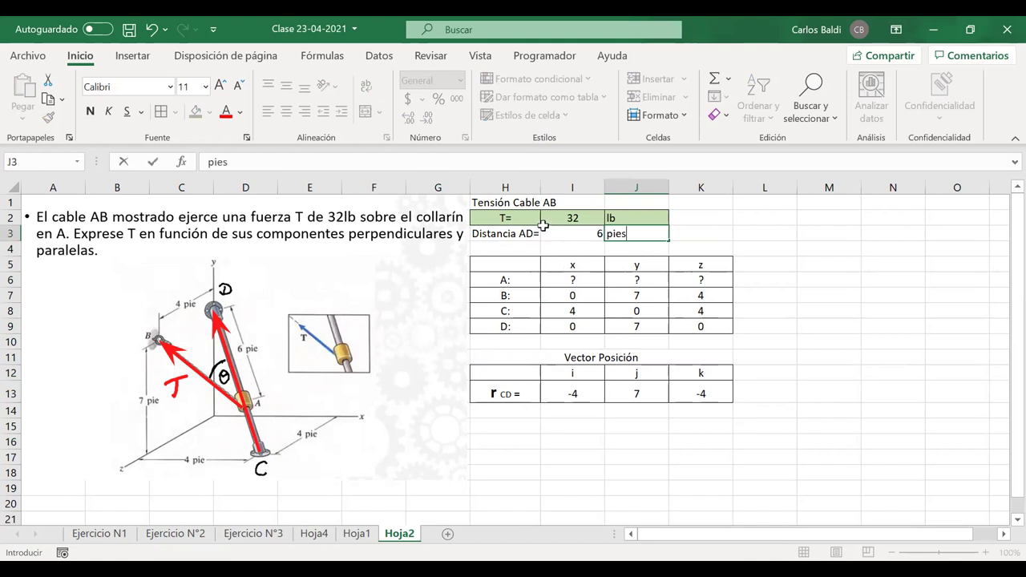
click(555, 233)
click(287, 112)
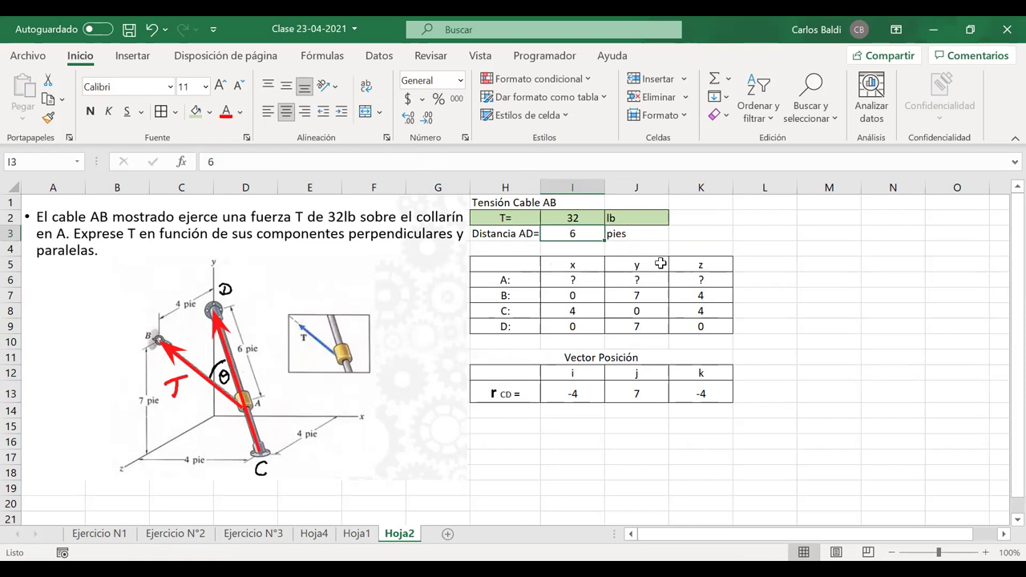
click(706, 247)
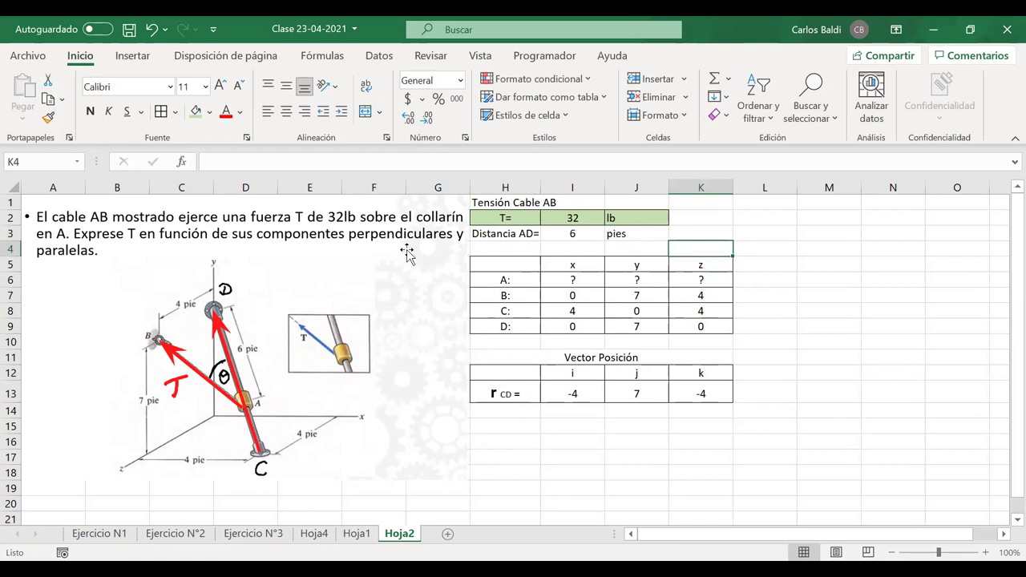
drag(576, 296, 700, 327)
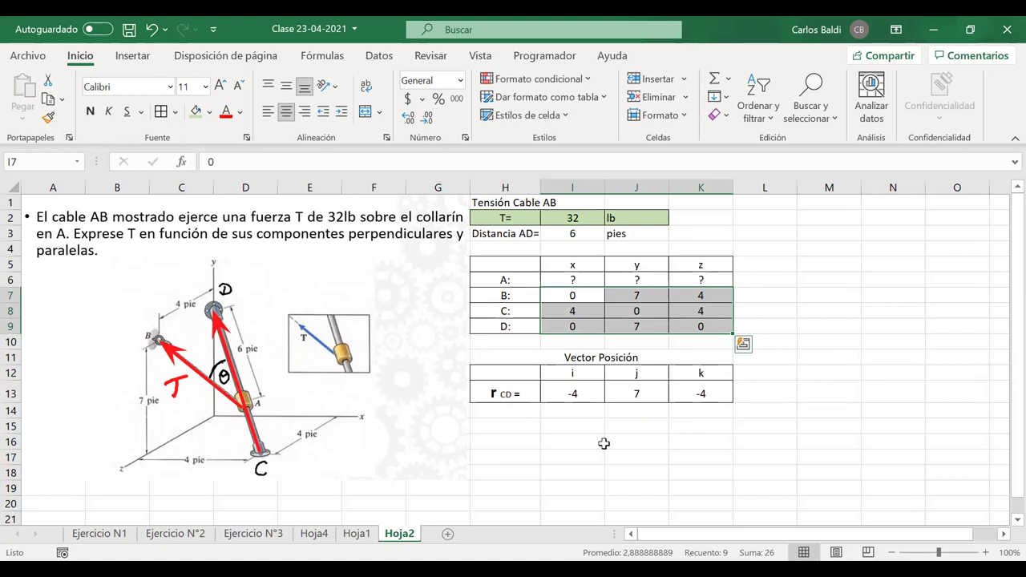
click(818, 374)
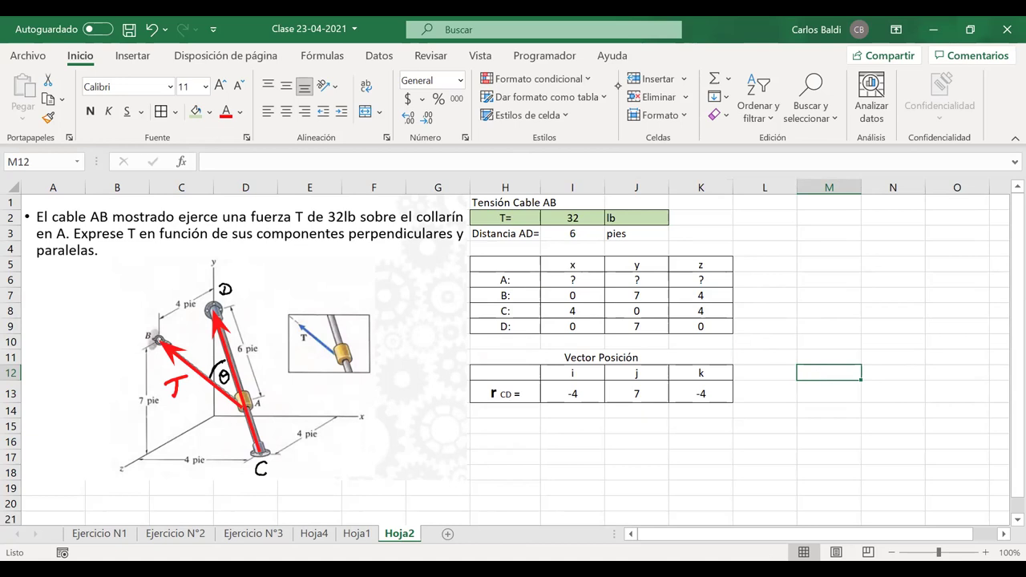
- Redraw the red arrow from C to D over the diagram and handwrite the label r CD beside it in red
click(210, 360)
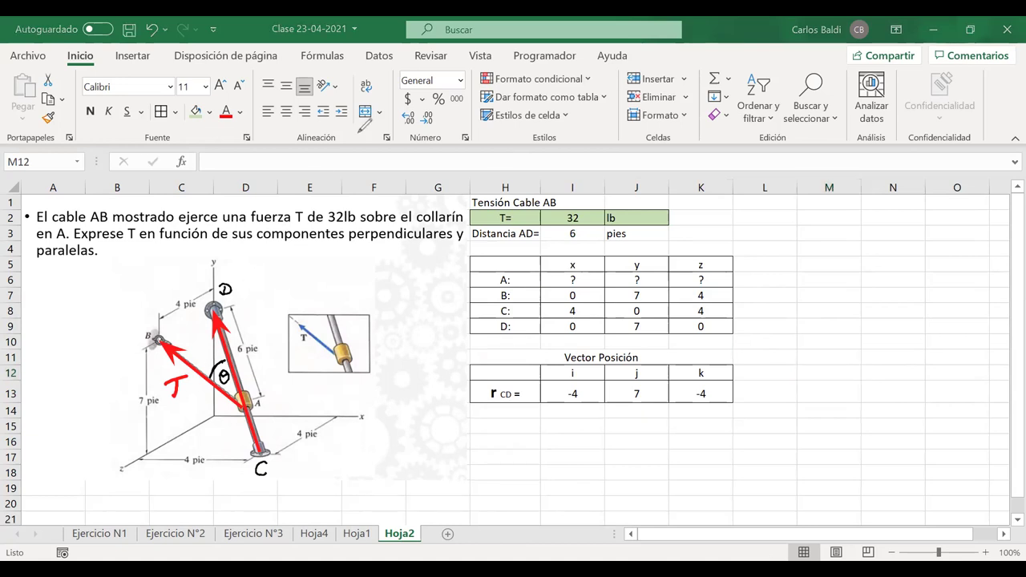
click(223, 336)
click(343, 279)
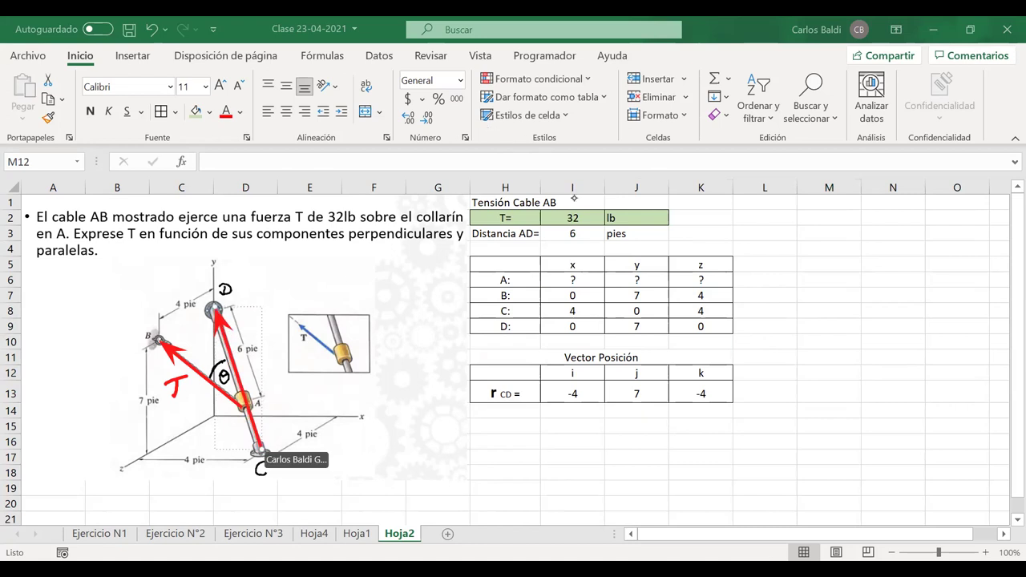
mouse_move(269, 419)
mouse_down()
mouse_move(286, 417)
mouse_move(287, 433)
mouse_move(298, 427)
mouse_up()
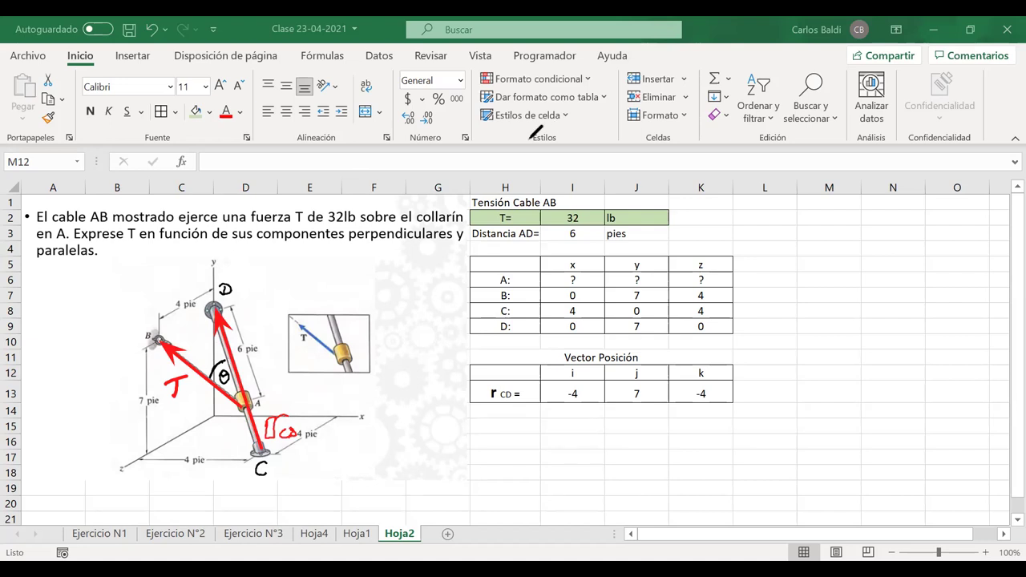
- Draw a green arrow from A to D on the diagram and handwrite the label r AD beside it
drag(252, 398, 239, 303)
key(ctrl+z)
drag(249, 396, 223, 308)
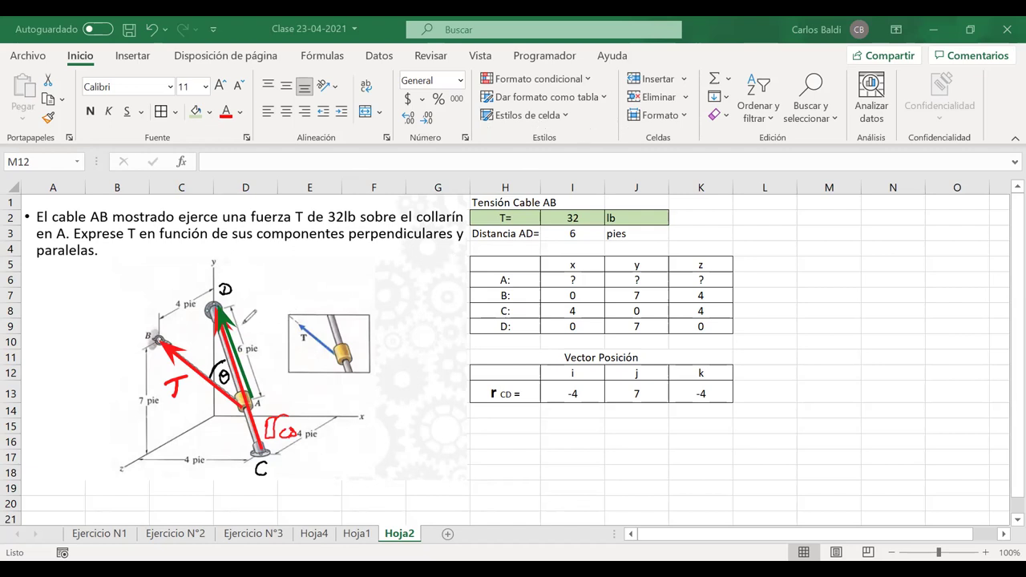
mouse_move(249, 306)
mouse_down()
mouse_move(261, 306)
mouse_move(264, 321)
mouse_up()
drag(255, 329, 269, 331)
- Handwrite in green above the diagram that r AD gives its magnitude and that r AD = r AD · µ AD, underlining µ AD
mouse_move(330, 255)
mouse_down()
mouse_move(350, 255)
mouse_move(348, 282)
mouse_move(409, 257)
mouse_move(422, 279)
mouse_move(451, 255)
mouse_up()
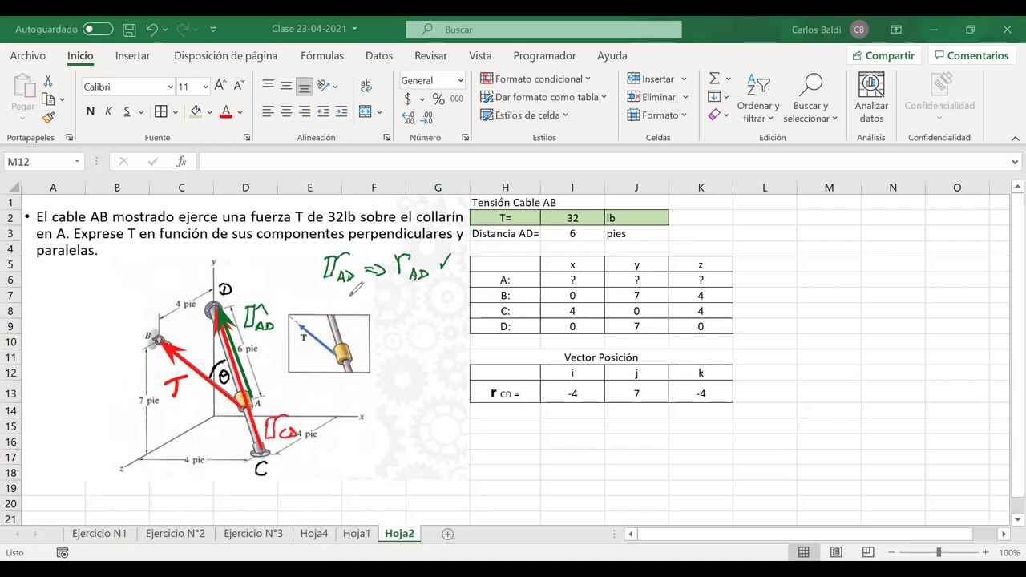
mouse_move(337, 294)
mouse_down()
mouse_move(356, 292)
mouse_move(374, 308)
mouse_move(411, 293)
mouse_up()
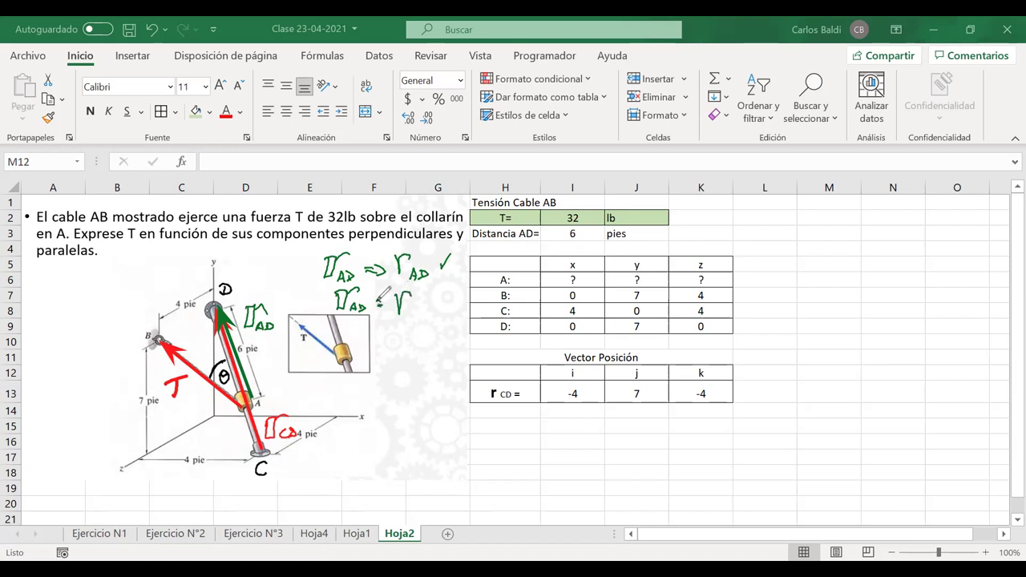
mouse_move(407, 315)
mouse_down()
mouse_move(412, 303)
mouse_move(415, 314)
mouse_move(459, 292)
mouse_move(455, 309)
mouse_move(466, 314)
mouse_up()
key(ctrl+z)
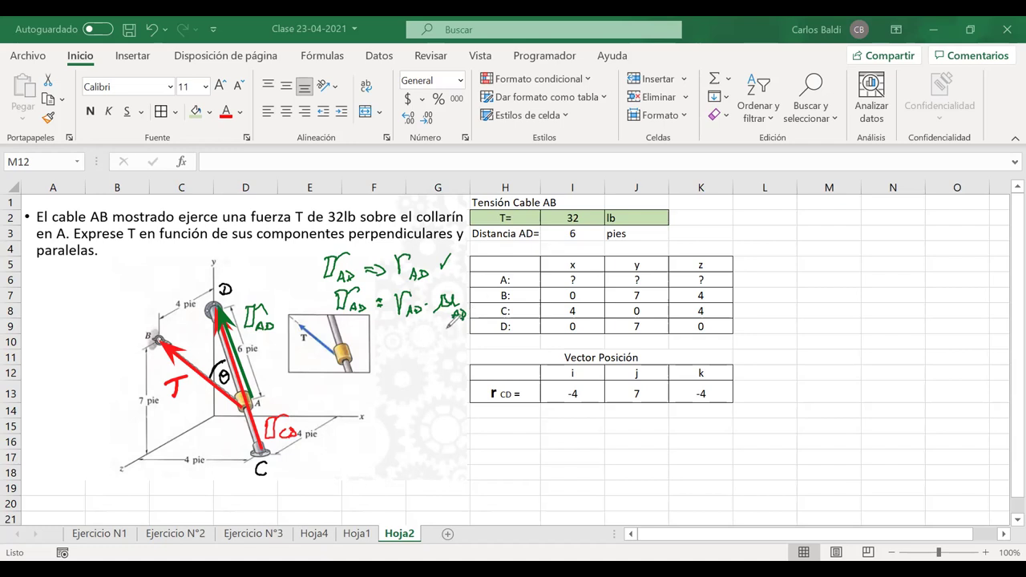
drag(440, 330, 458, 328)
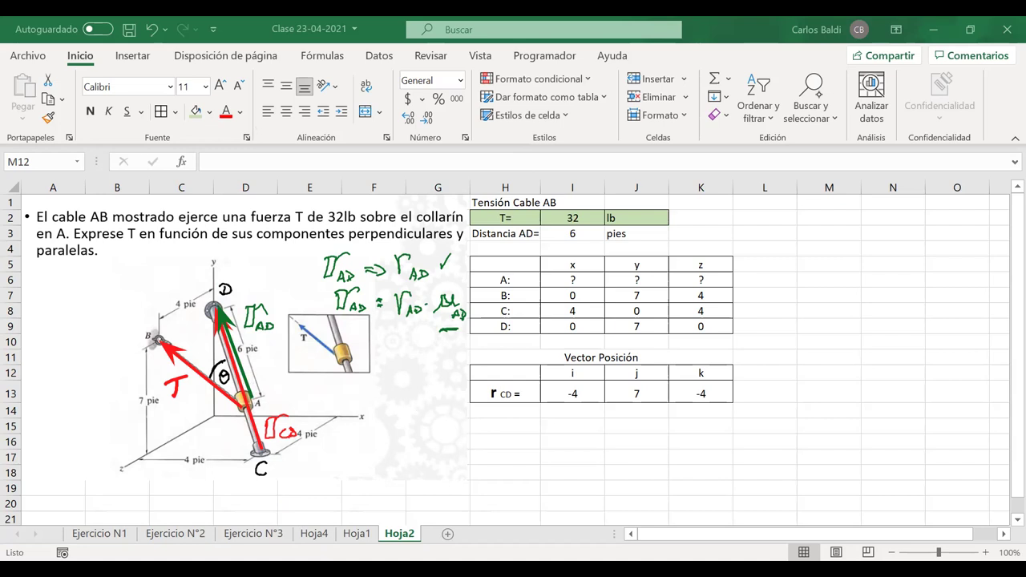
- Enter the heading Vector Unitario in H15, below the position vector table
click(504, 412)
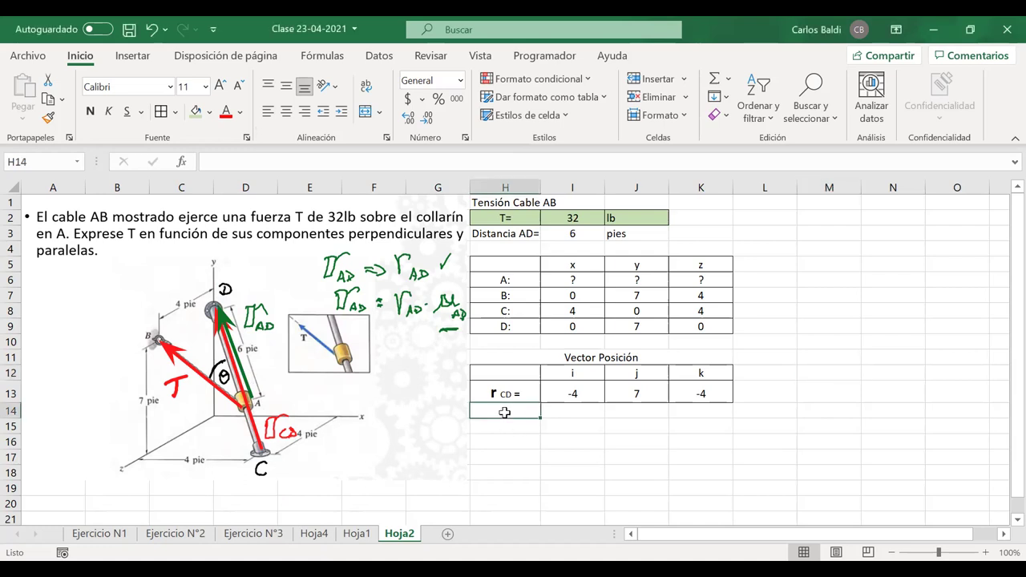
key(Down)
key(Down)
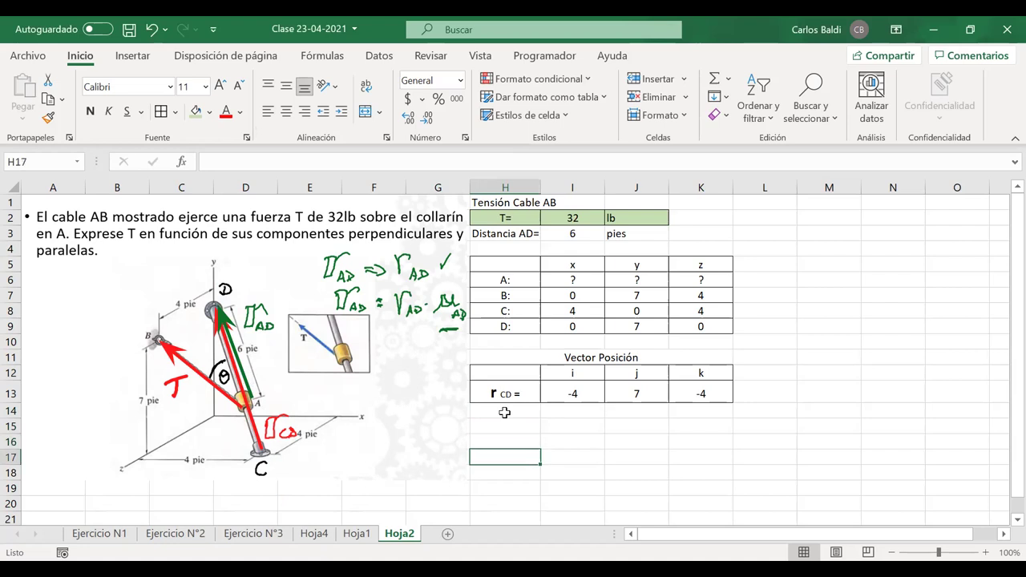
key(Up)
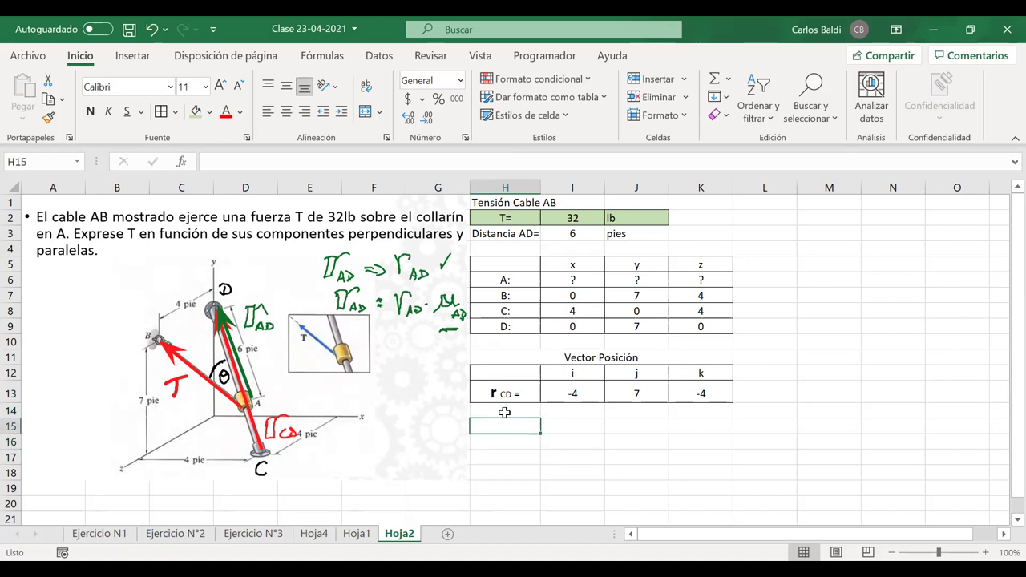
text(Vecr)
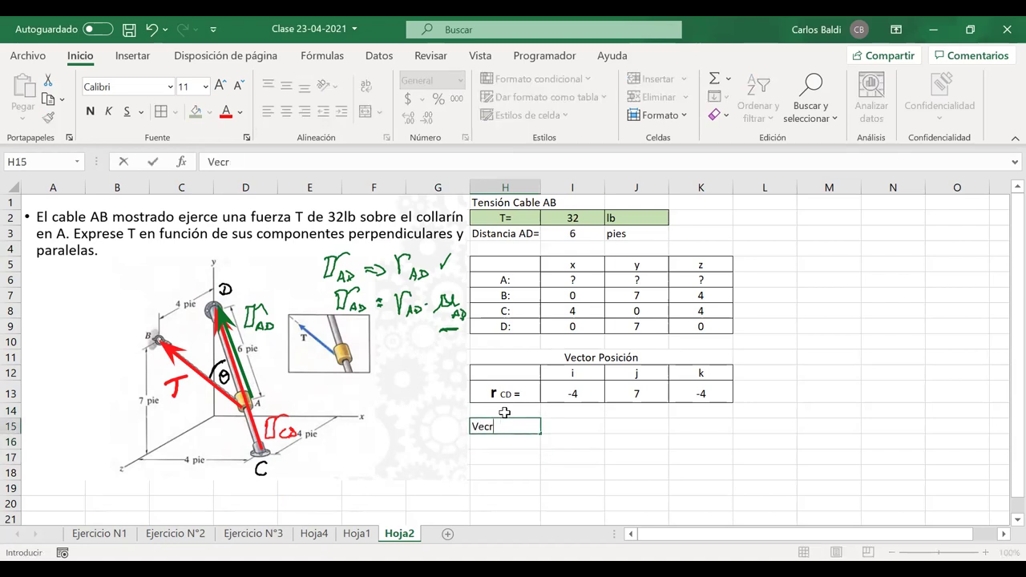
text(otr)
key(BackSpace)
key(BackSpace)
text(tor Un)
text(rio)
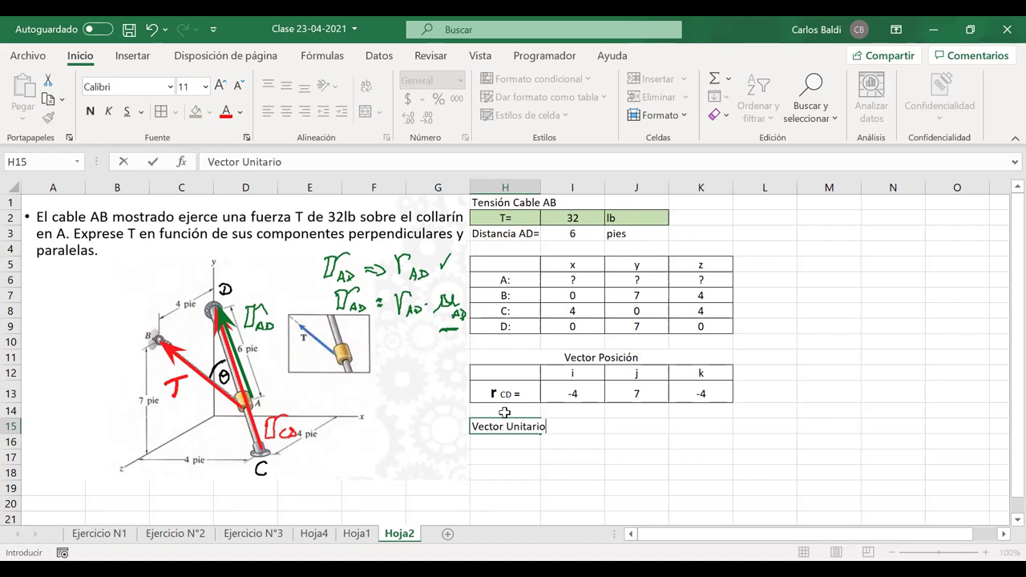
key(Return)
- Copy the position vector table H12:K13 to the cells starting at H16
drag(522, 372, 676, 392)
key(ctrl+c)
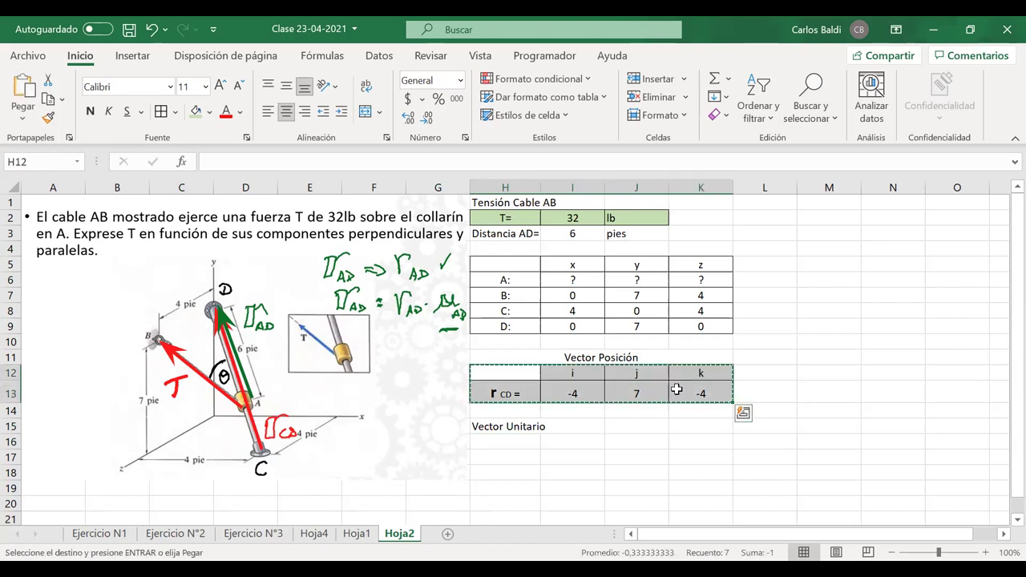
click(525, 442)
key(ctrl+v)
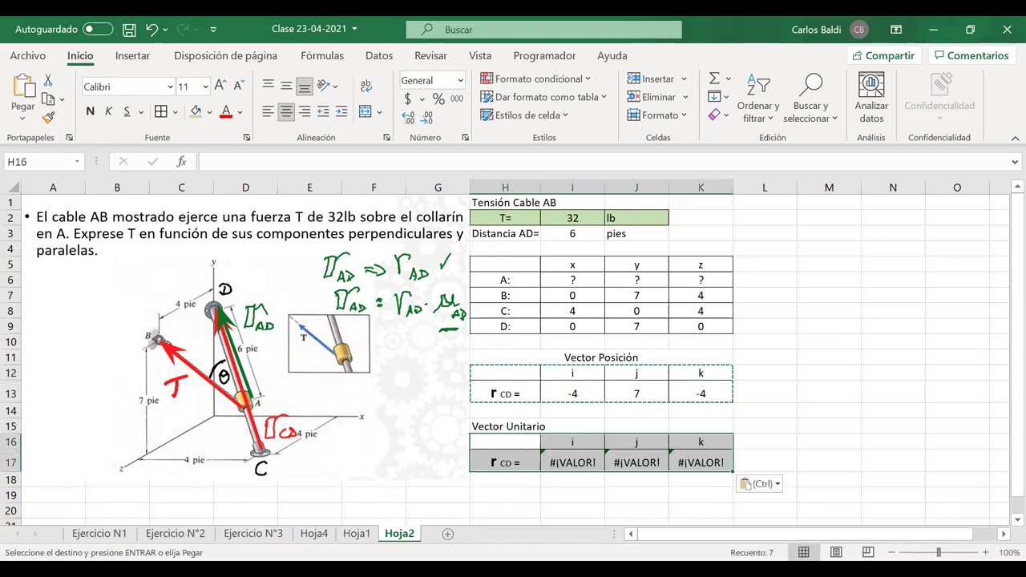
- Clear the copied component formulas in I17:K17 of the unit vector table
click(892, 552)
click(892, 552)
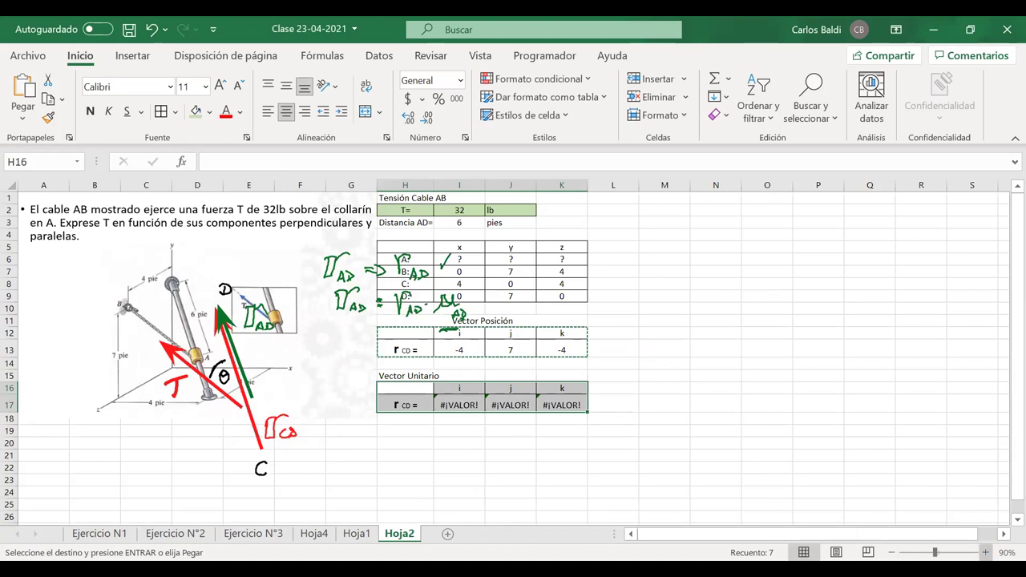
click(985, 552)
click(985, 553)
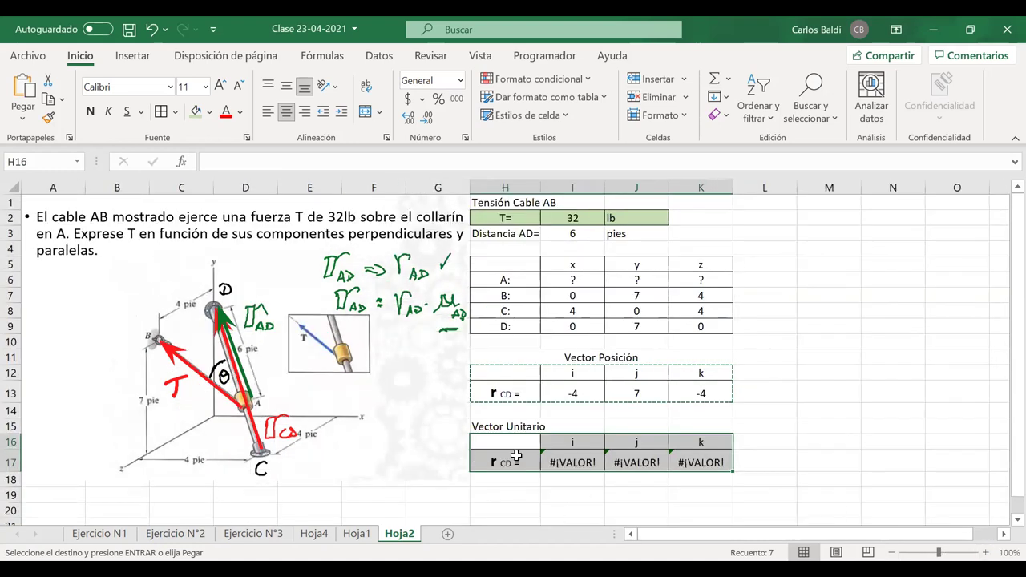
drag(578, 463, 680, 465)
key(Delete)
- Change the row label in H17 of the unit vector table to u CD =
double_click(492, 463)
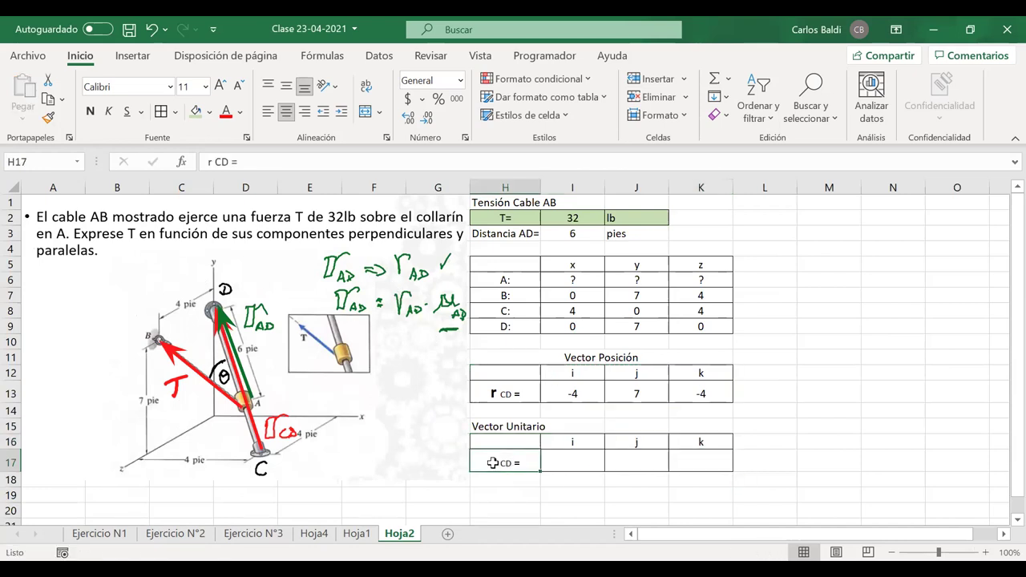
text(u)
key(Delete)
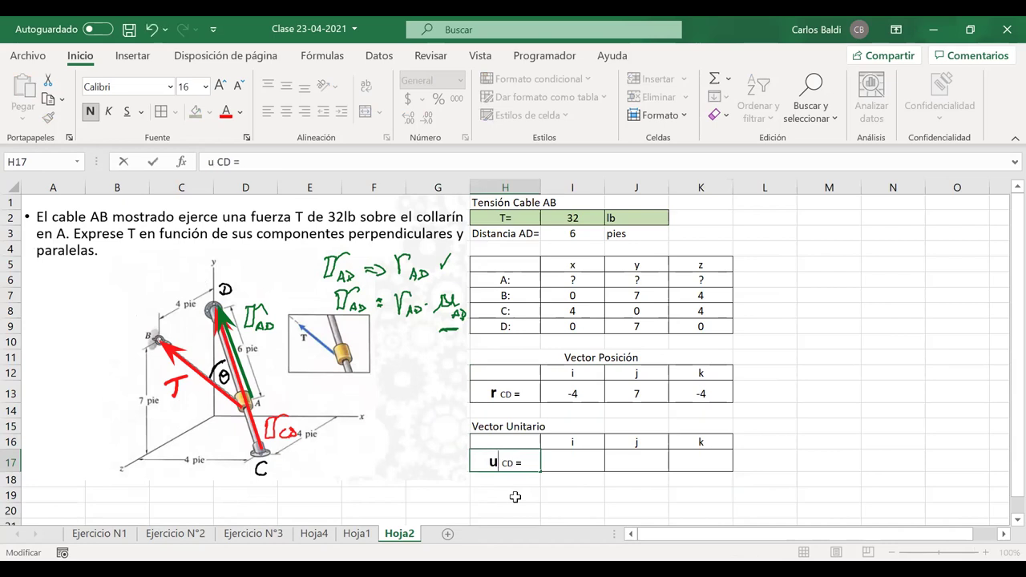
key(Return)
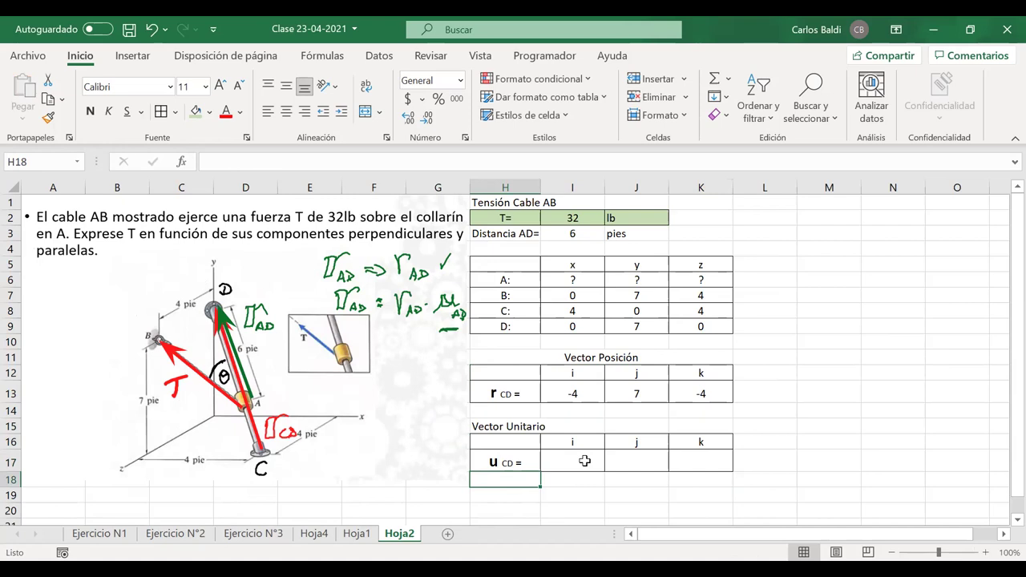
- Append u CD after the equals sign in the H17 label
click(491, 461)
double_click(490, 461)
drag(490, 461, 522, 462)
click(522, 463)
text(u CD)
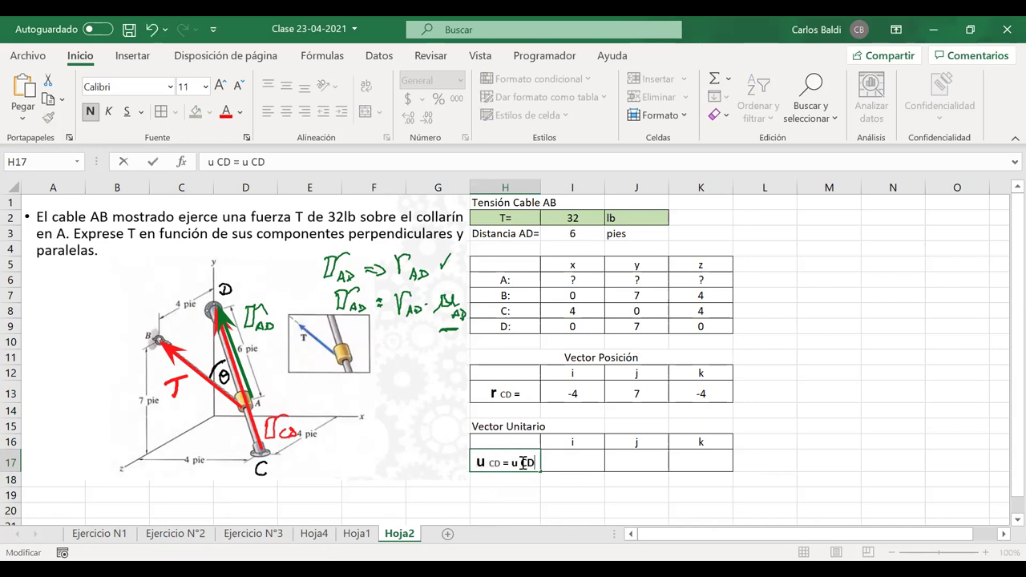
key(Return)
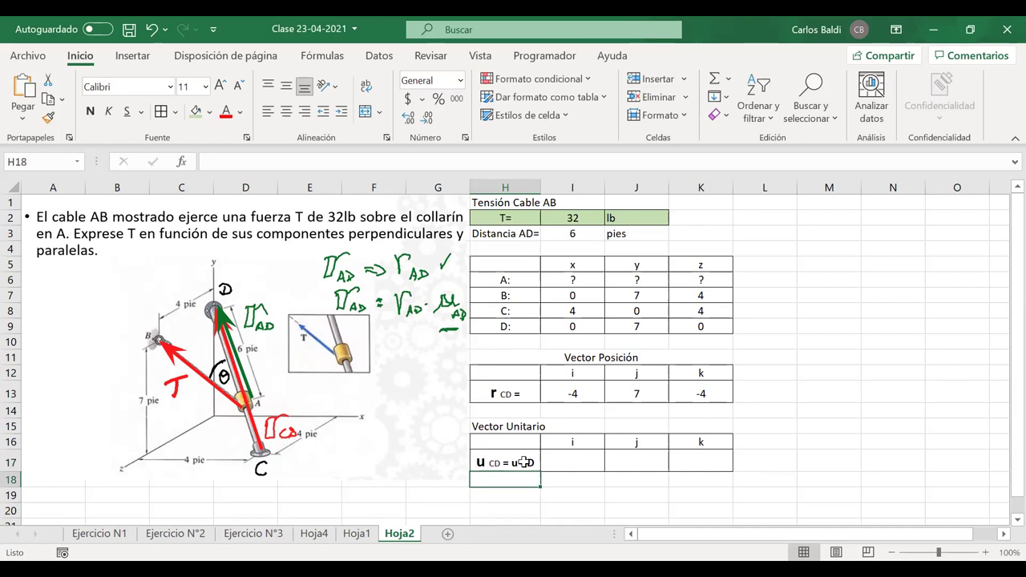
- In the H17 label, set the appended CD to 9 pt and the u before it to 16 pt
double_click(530, 462)
drag(519, 463, 534, 463)
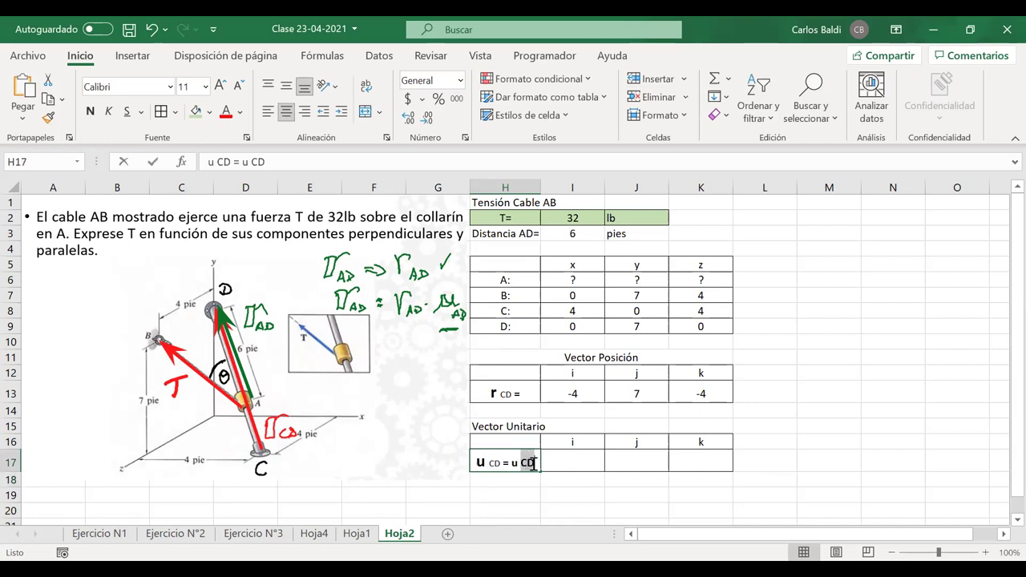
click(623, 439)
click(623, 438)
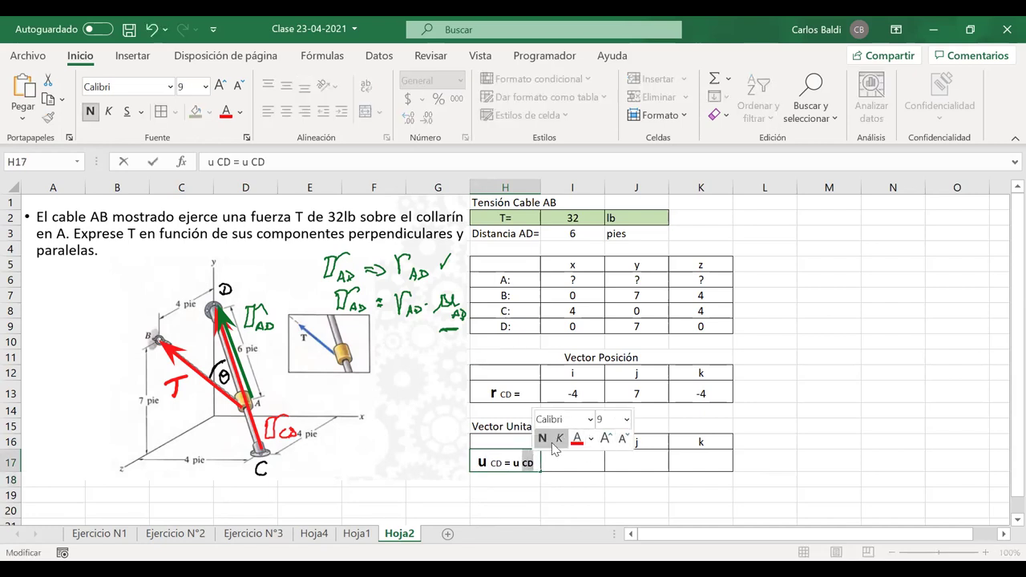
click(514, 463)
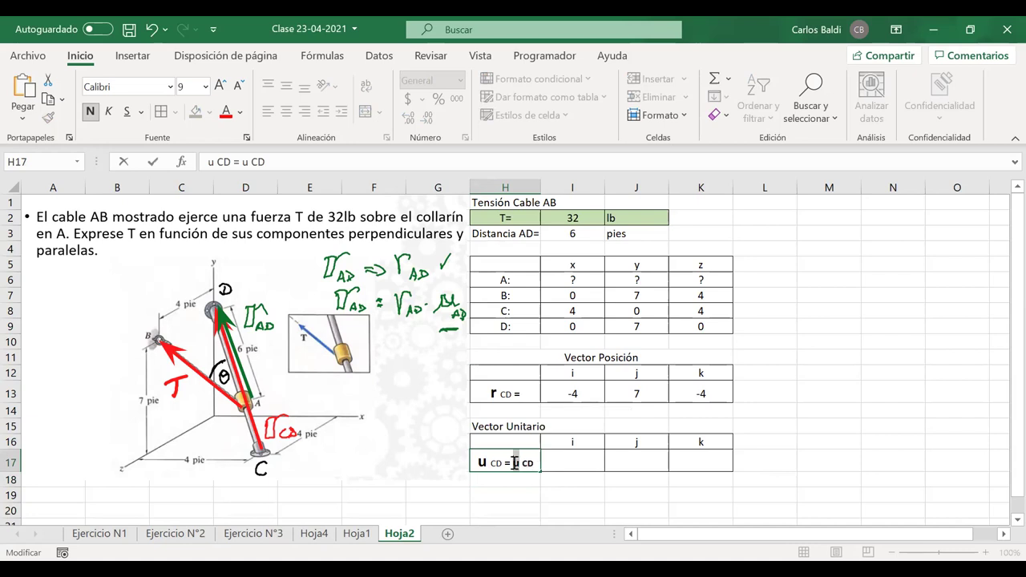
drag(514, 463, 522, 463)
click(586, 438)
click(586, 438)
click(586, 438)
click(586, 438)
click(586, 438)
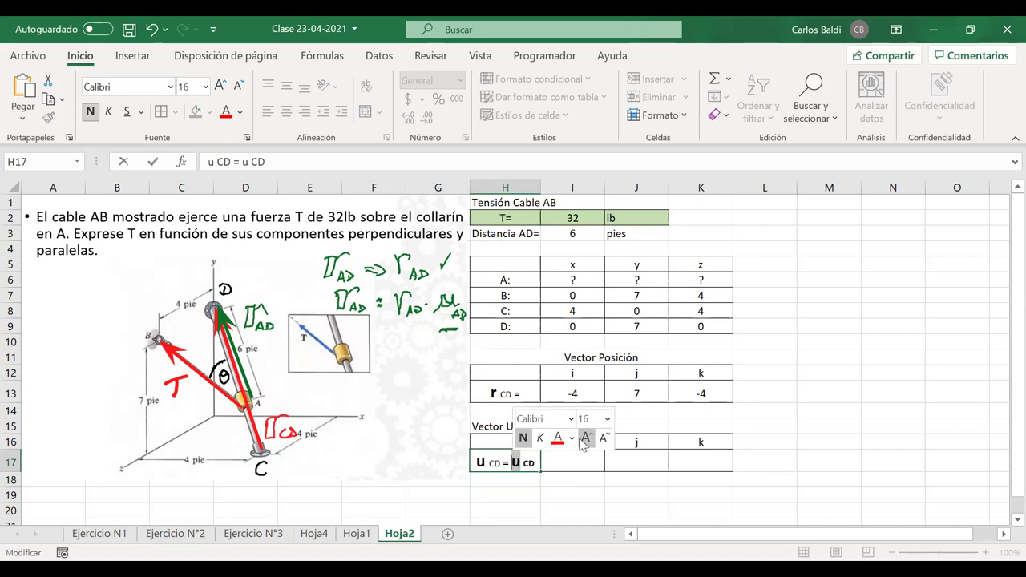
click(537, 462)
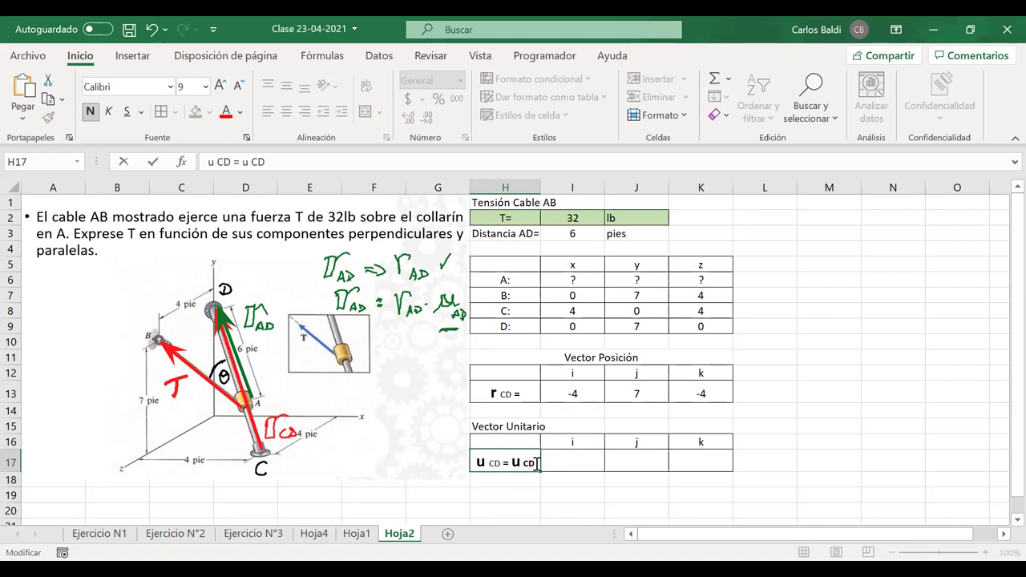
- Replace the second CD in the H17 label with AD and remove the bold from AD
text(AD)
key(Delete)
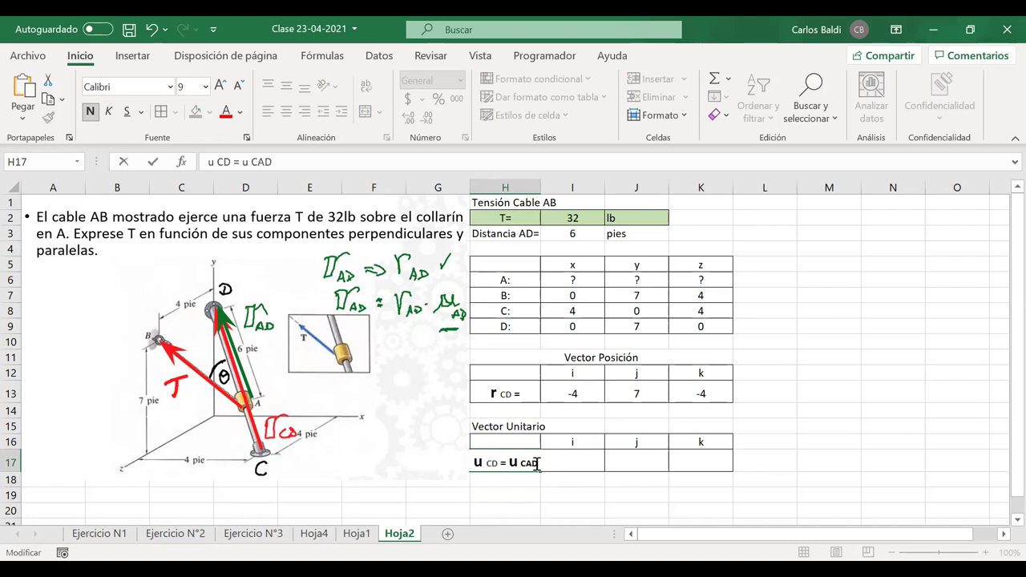
key(BackSpace)
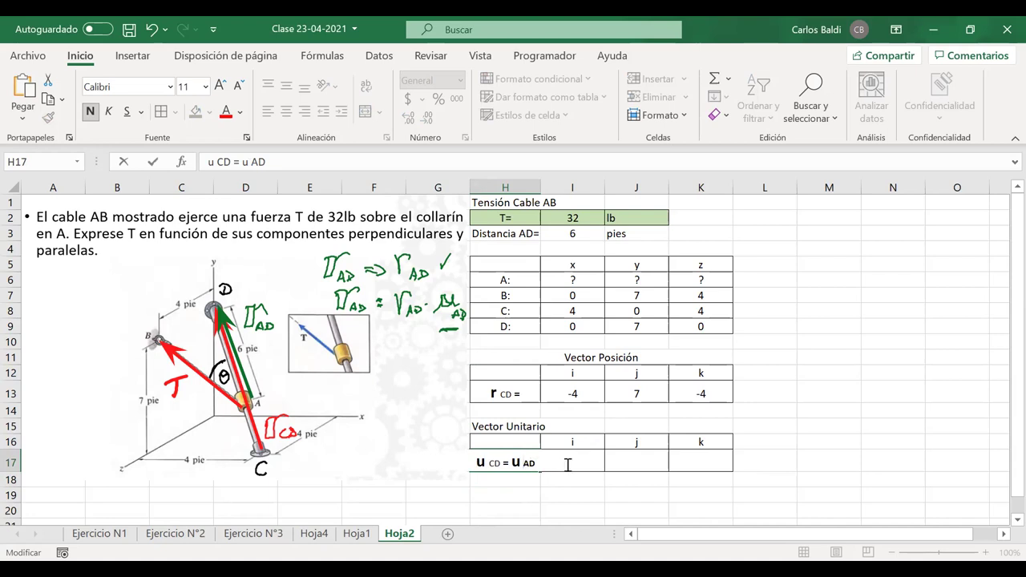
click(747, 462)
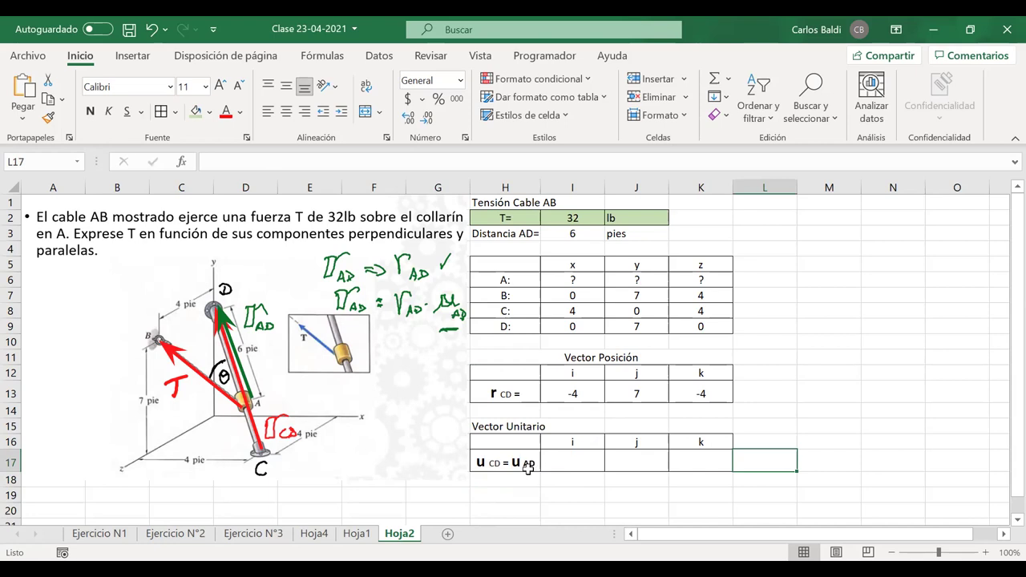
click(523, 463)
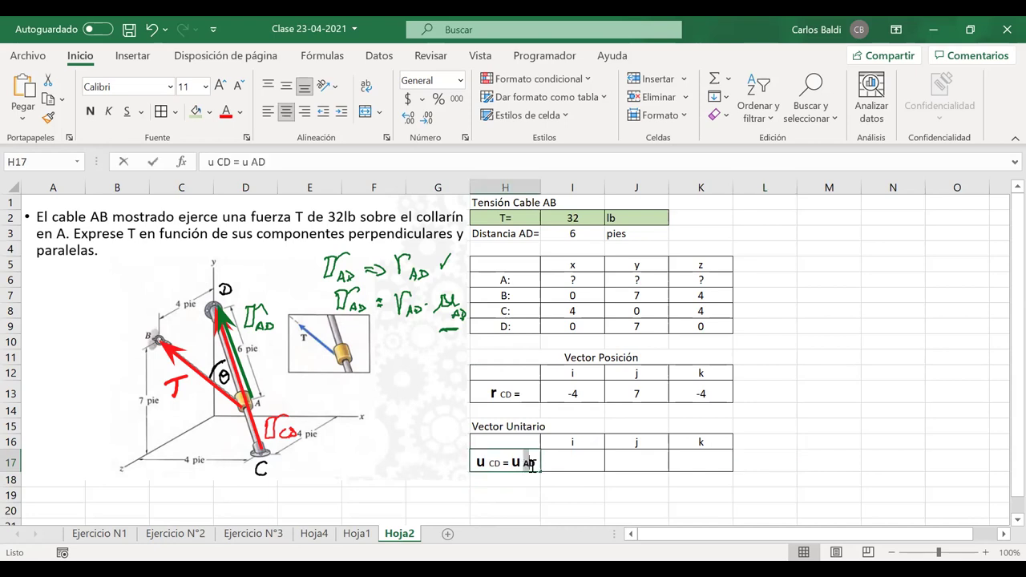
double_click(533, 463)
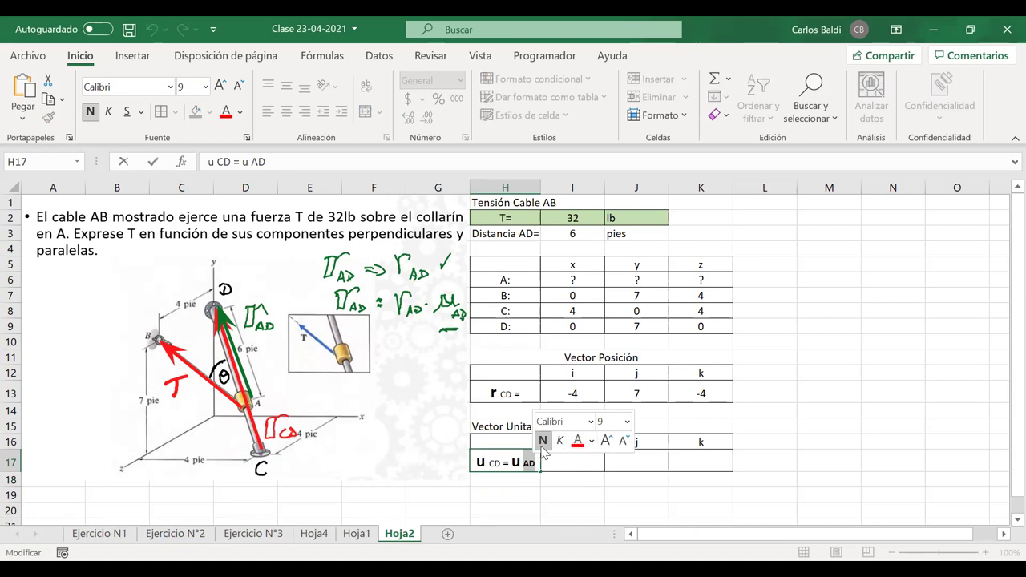
click(542, 484)
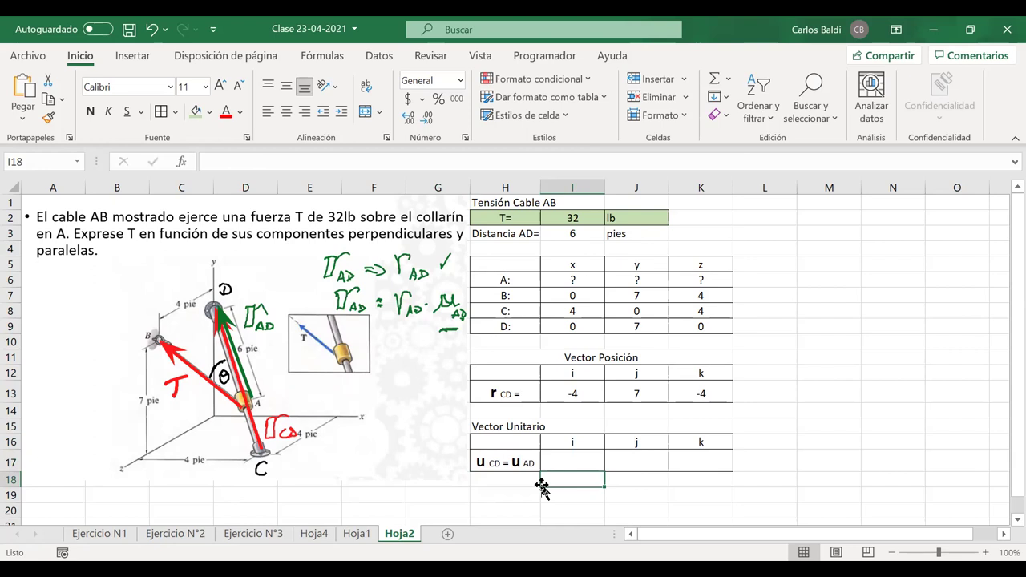
- Enter the heading Magnitud in M12, beside the position vector table
click(825, 376)
text(Mag)
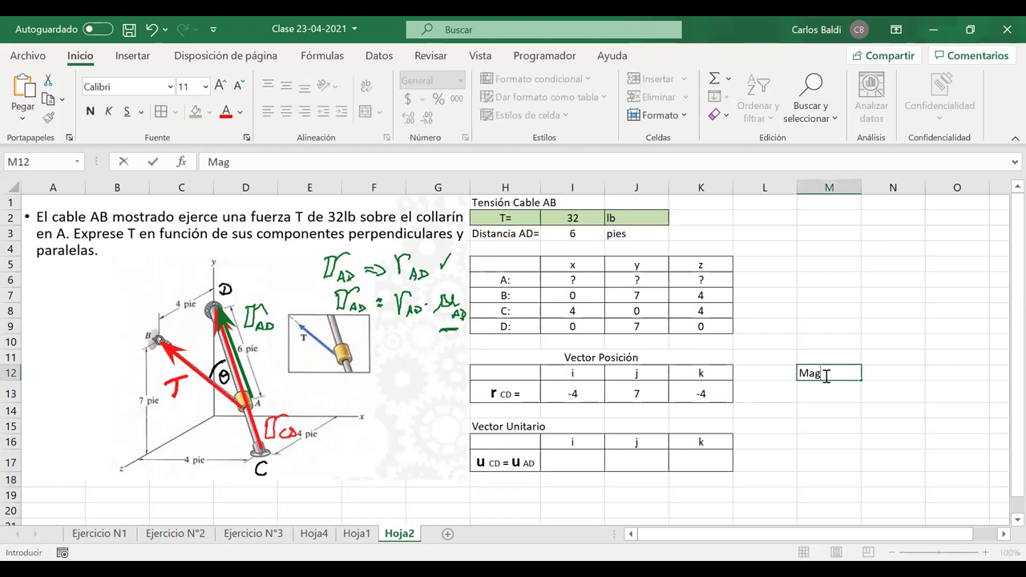
text(nitud)
- Calculate the magnitude of r CD in M13 with =raiz(I13^2+J13^2+K13^2)
click(824, 388)
text(=)
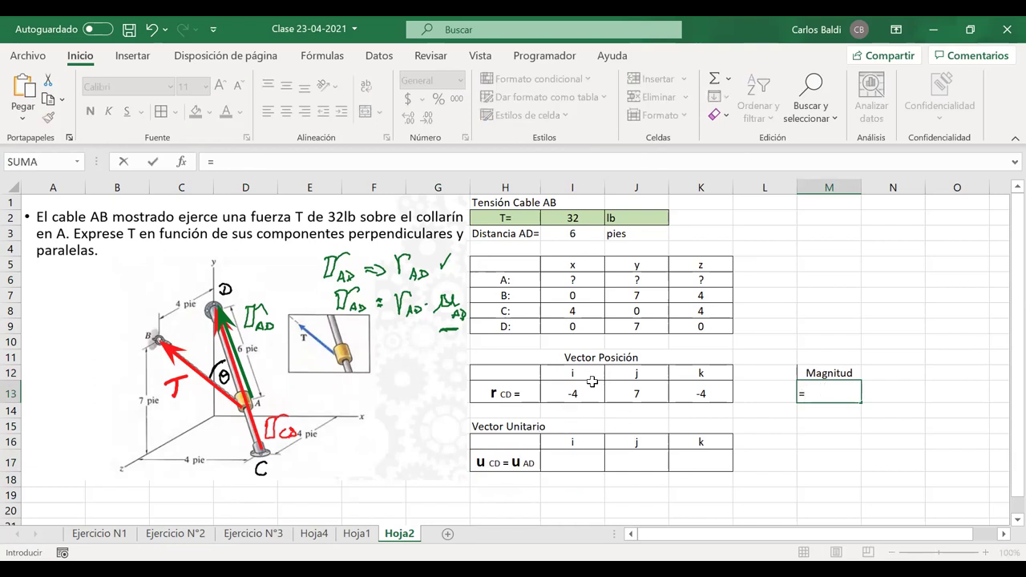
text(raiz()
click(548, 394)
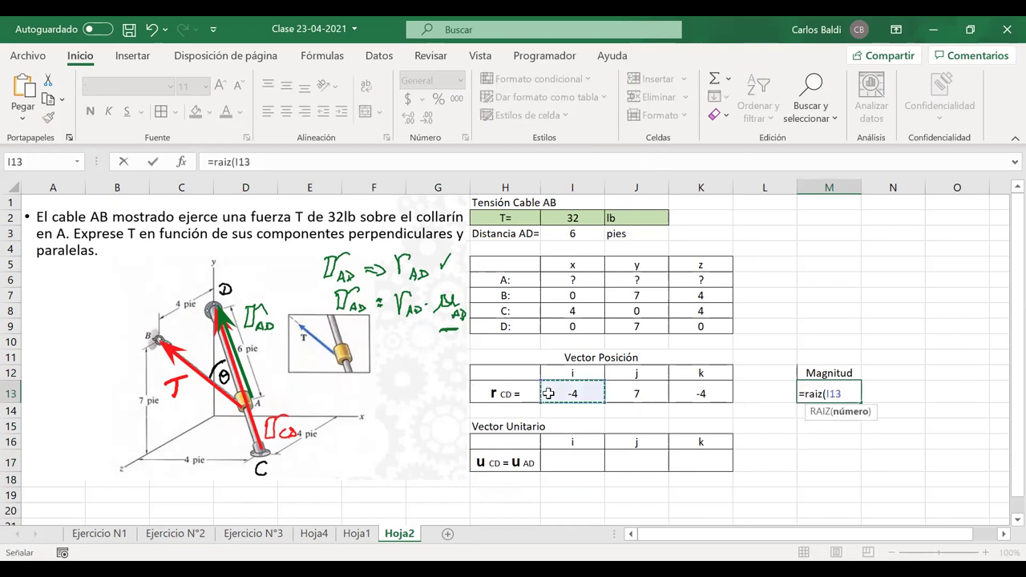
text(^2)
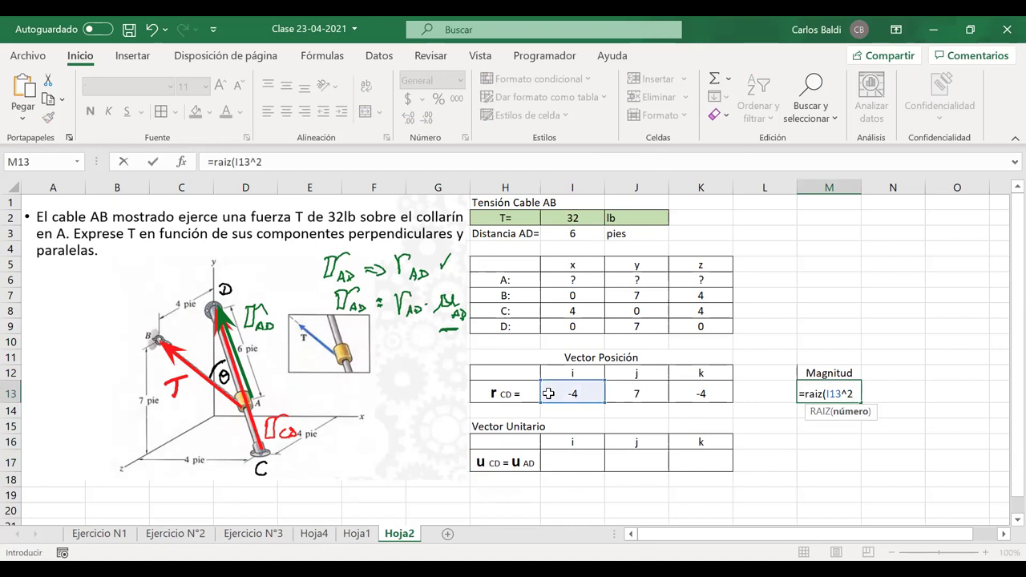
text(+)
click(642, 394)
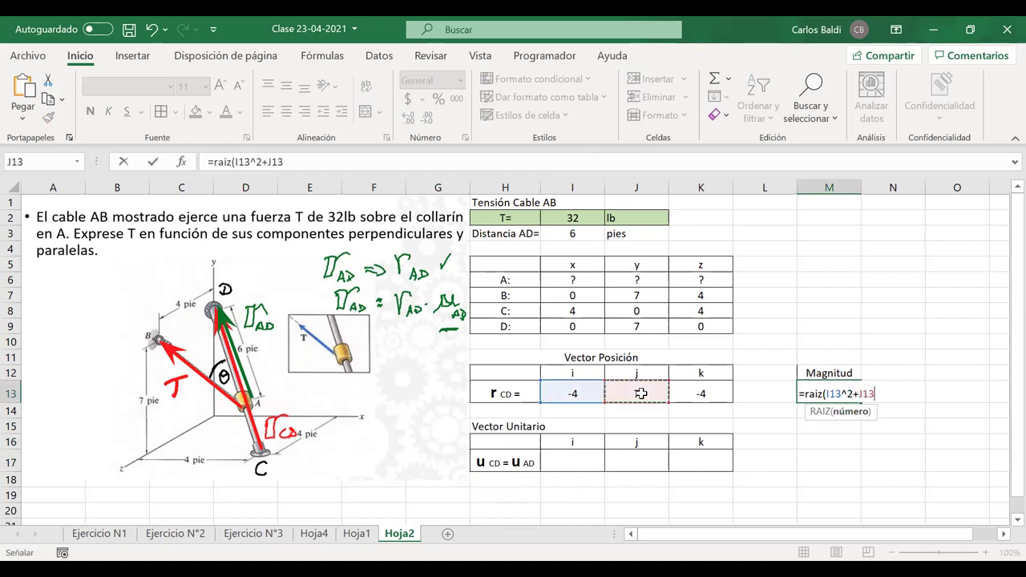
text(^2+)
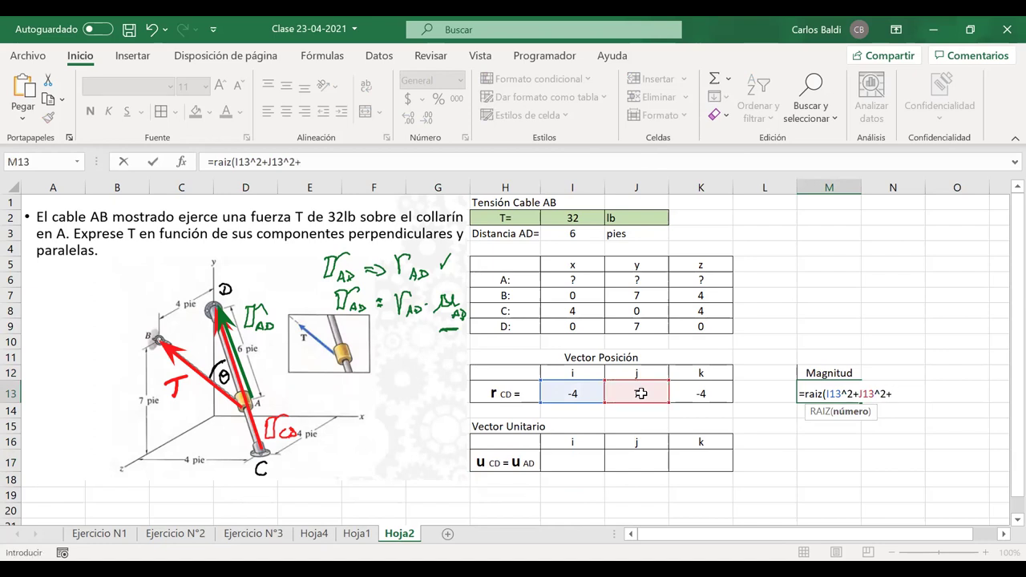
text(^2))
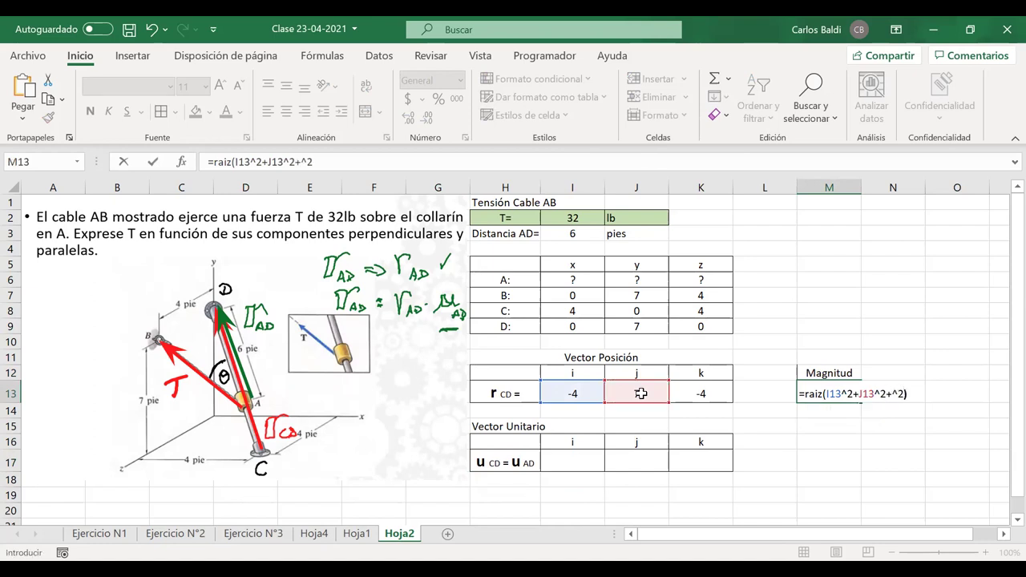
click(895, 394)
click(710, 391)
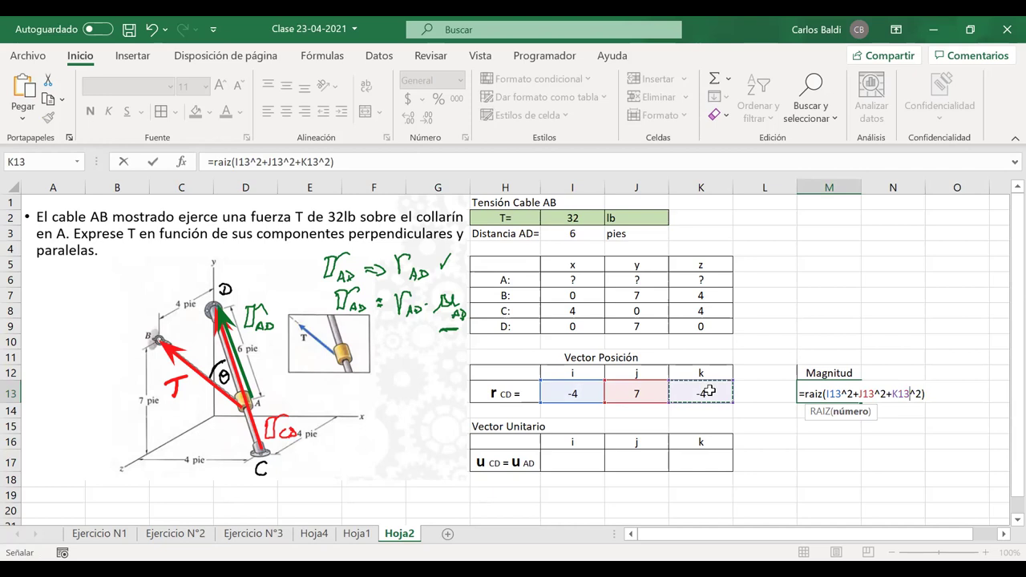
key(Return)
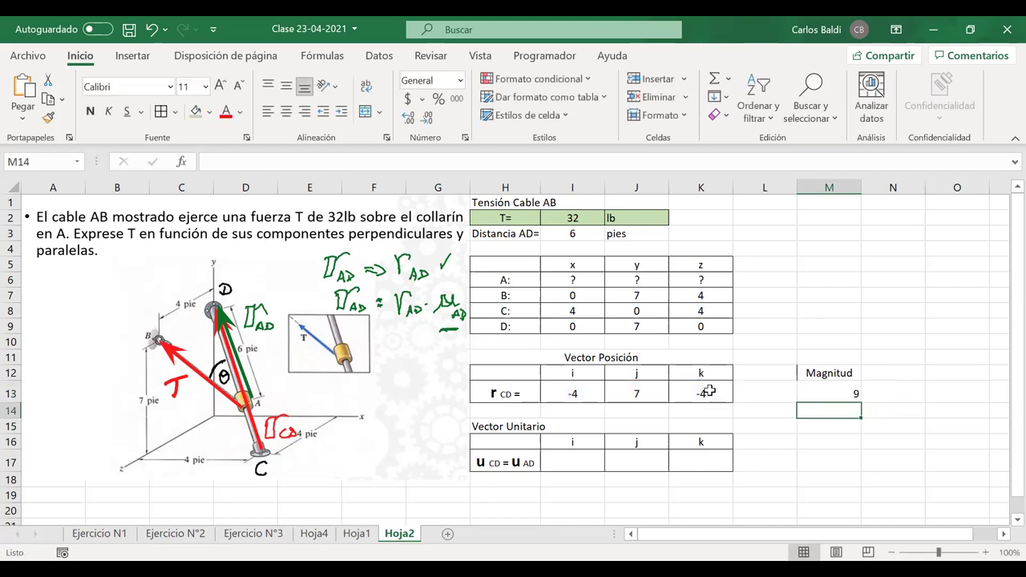
- Merge and center the Vector Unitario heading across H15:K15 and add borders to the magnitude cells M12:M13
drag(680, 429, 510, 429)
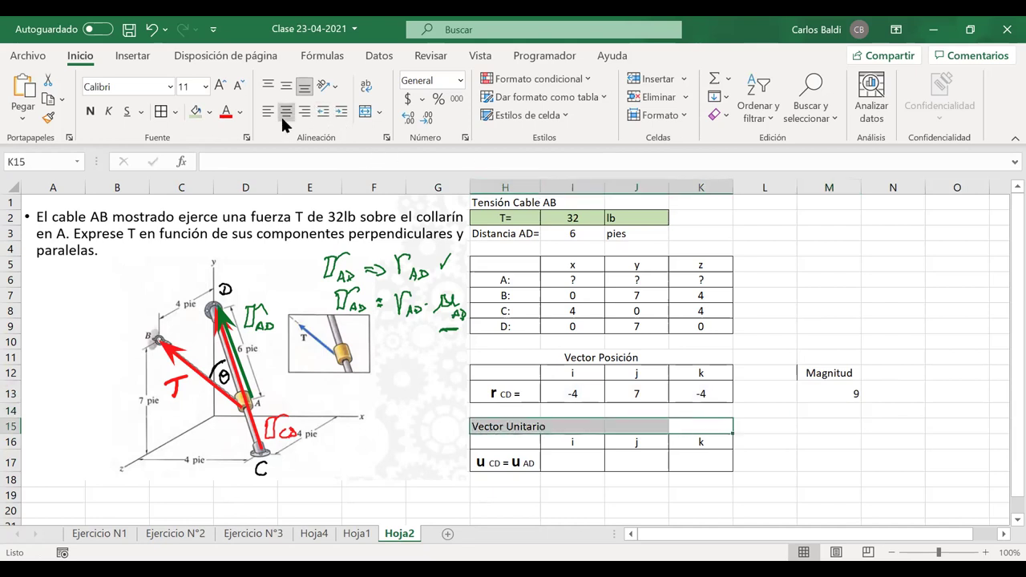
click(365, 112)
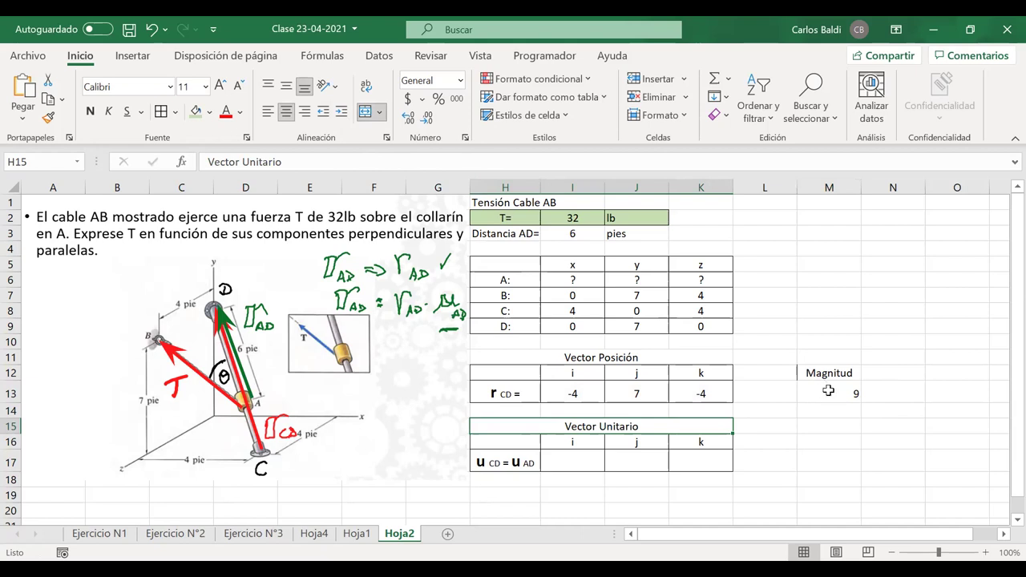
drag(826, 392, 830, 378)
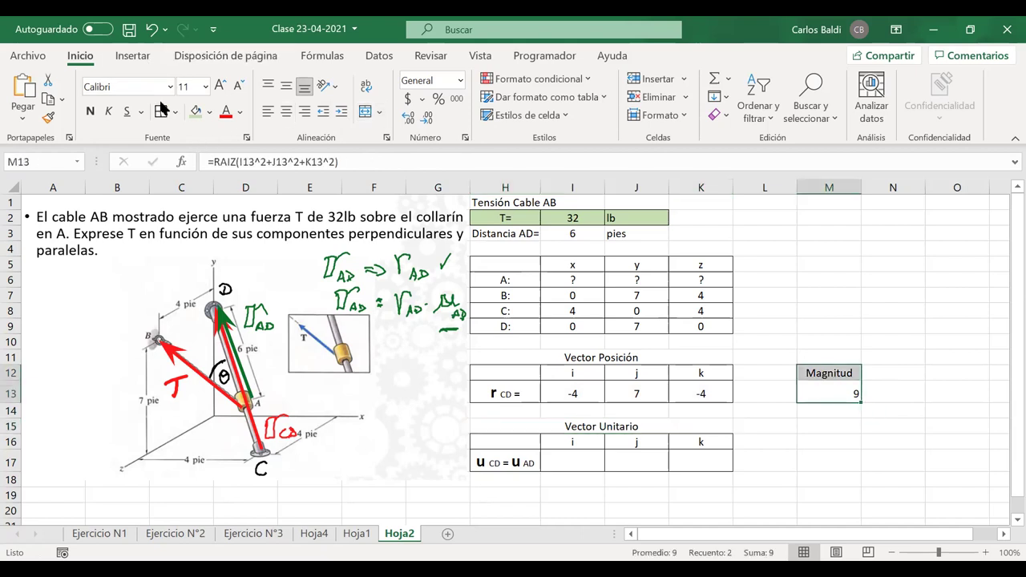
- Calculate the i component of the unit vector in I17 with =I13/M13
click(558, 464)
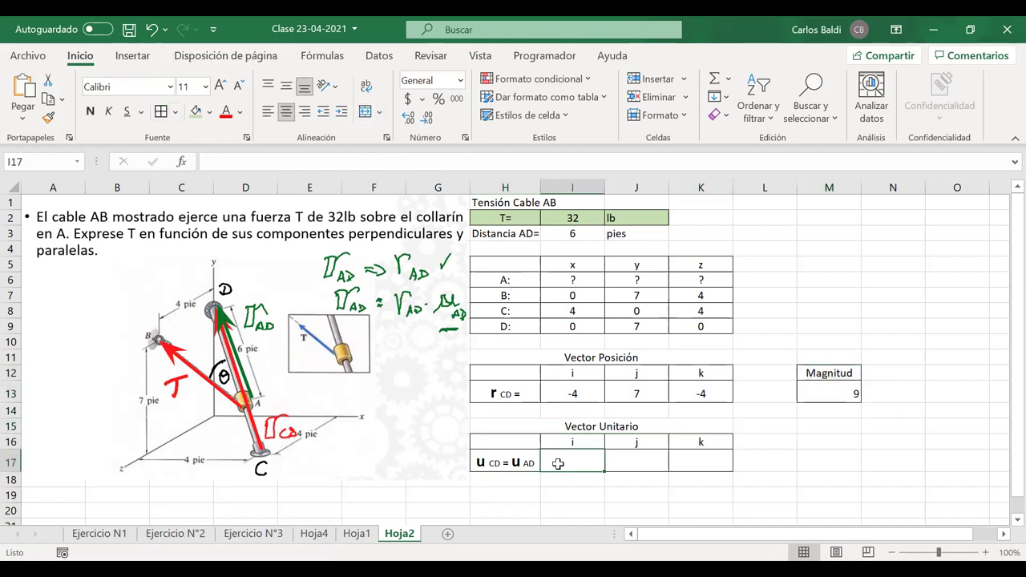
text(=)
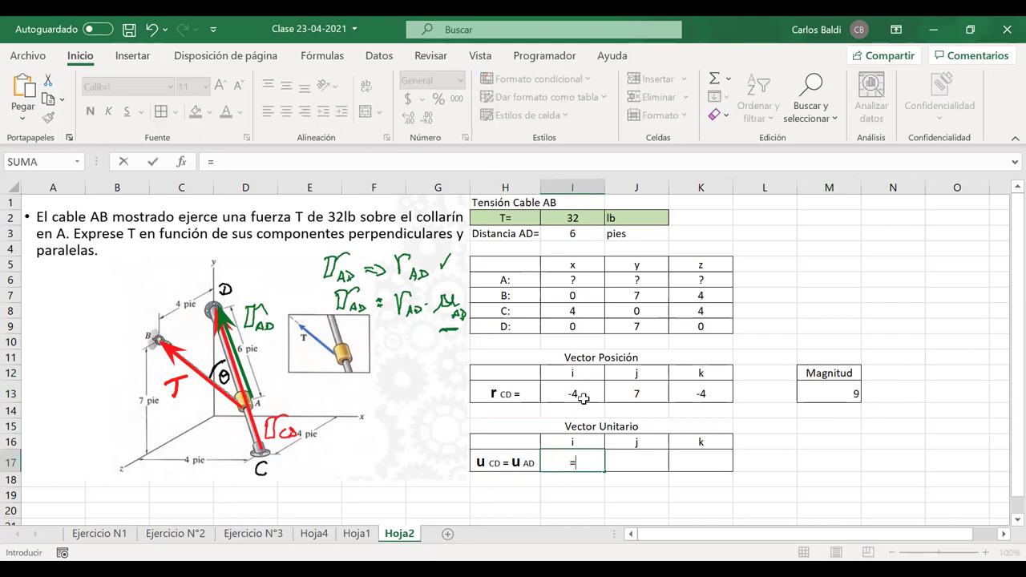
click(582, 396)
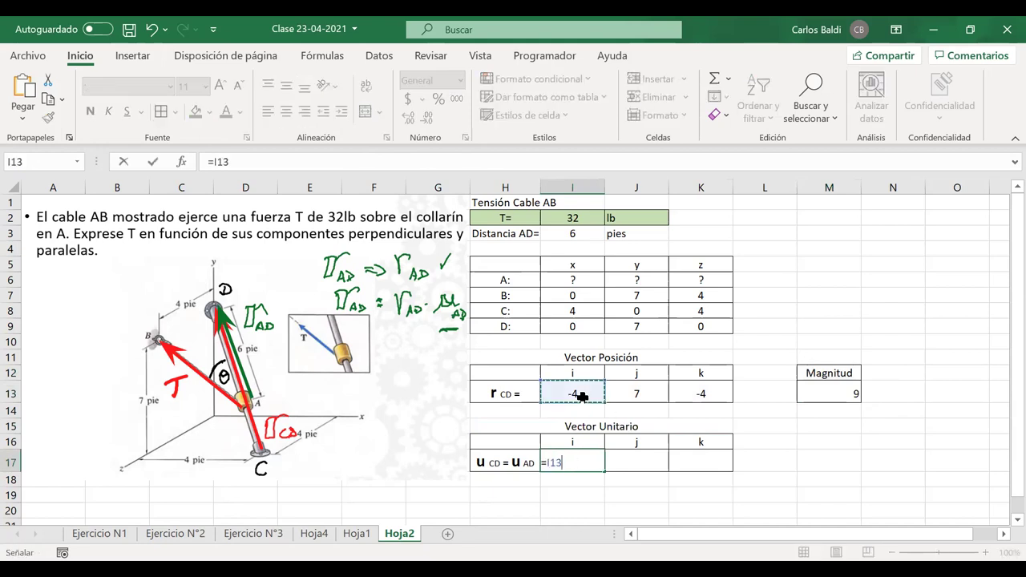
text(/)
click(817, 401)
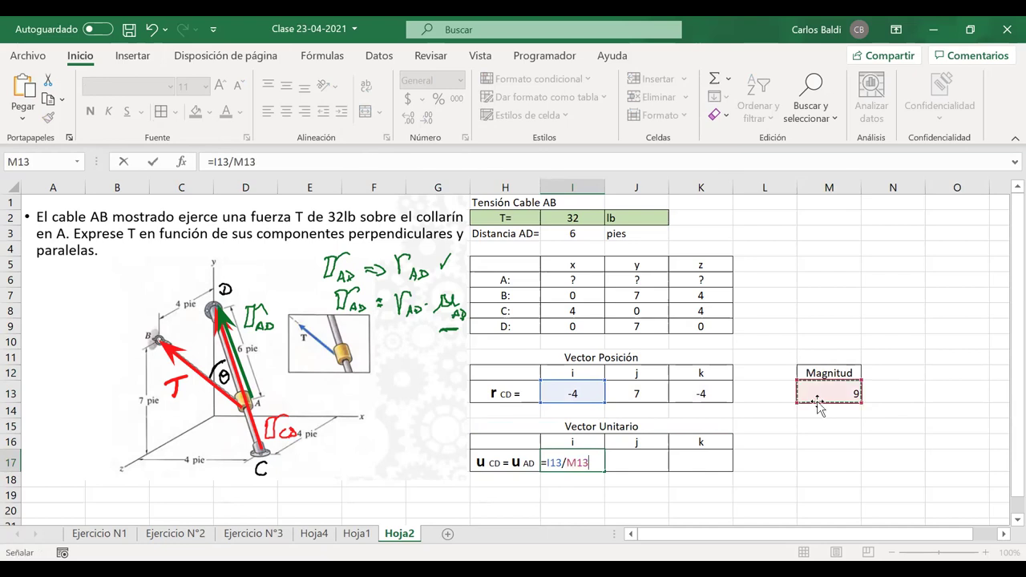
key(Return)
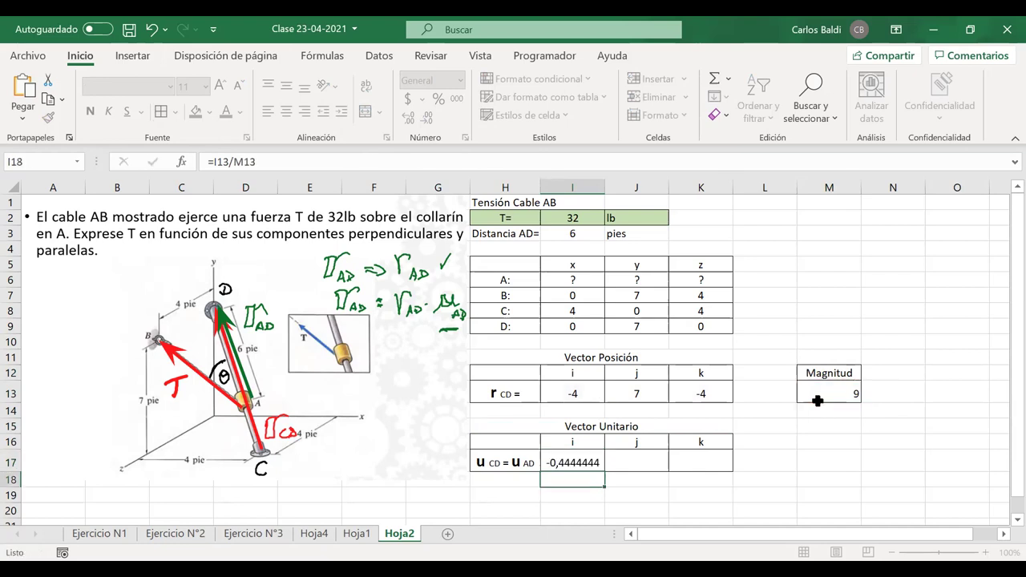
- Calculate the j component of the unit vector in J17 by dividing J13 by the magnitude in M13
click(627, 462)
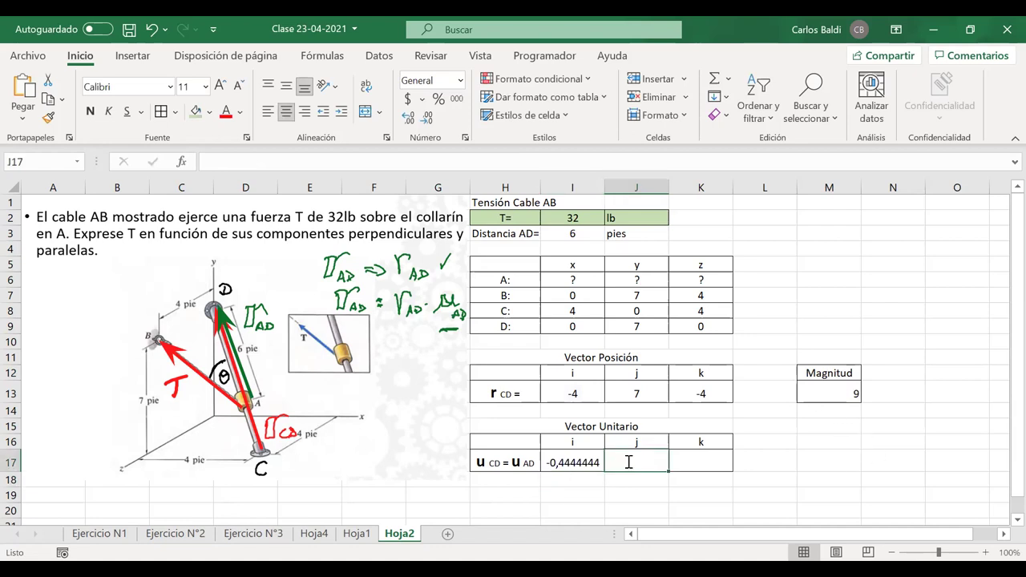
text(=)
click(656, 396)
text(/)
click(834, 386)
key(Return)
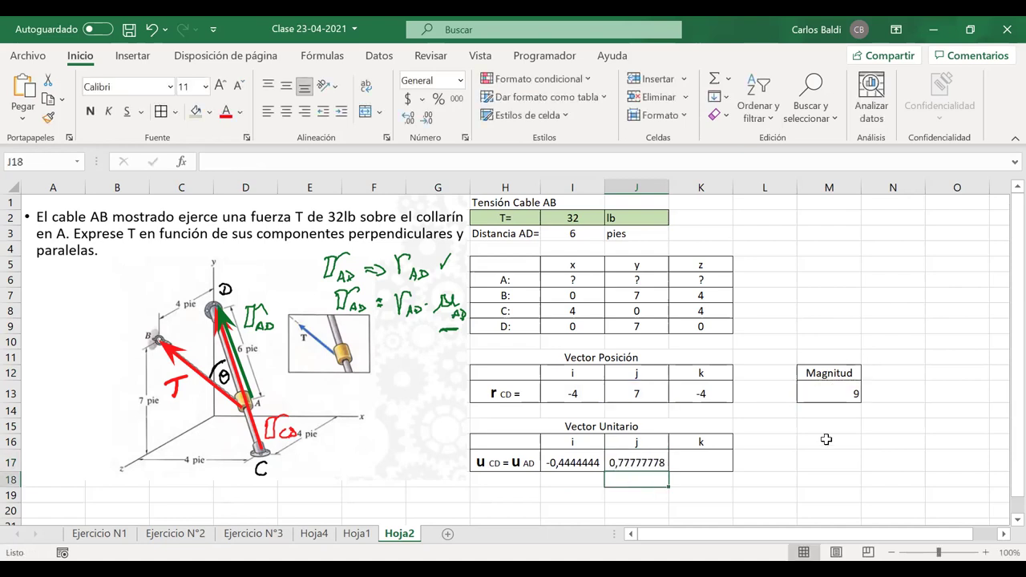
- Calculate the k component of the unit vector in K17 with =K13/M13
double_click(707, 462)
text(=)
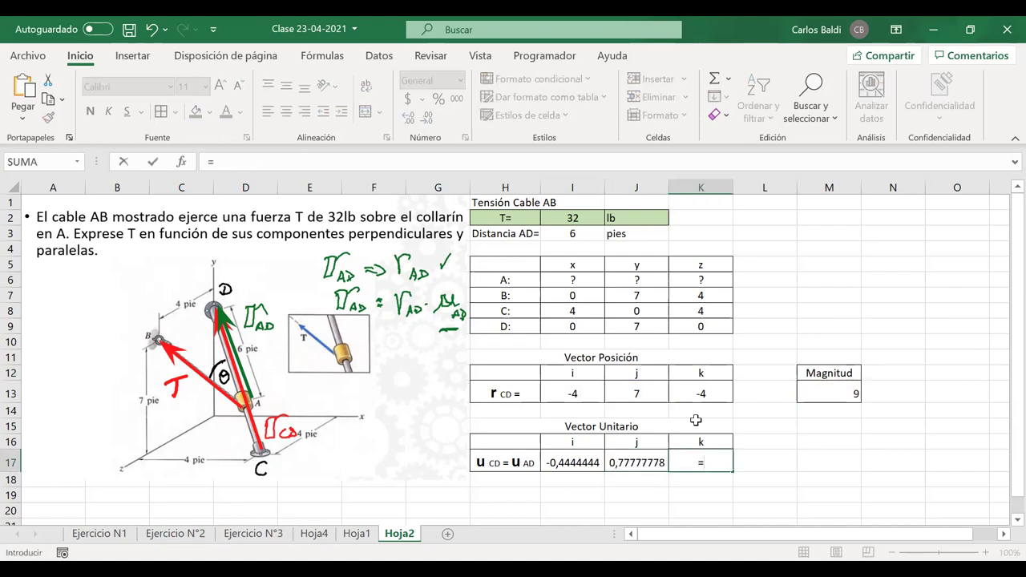
click(707, 388)
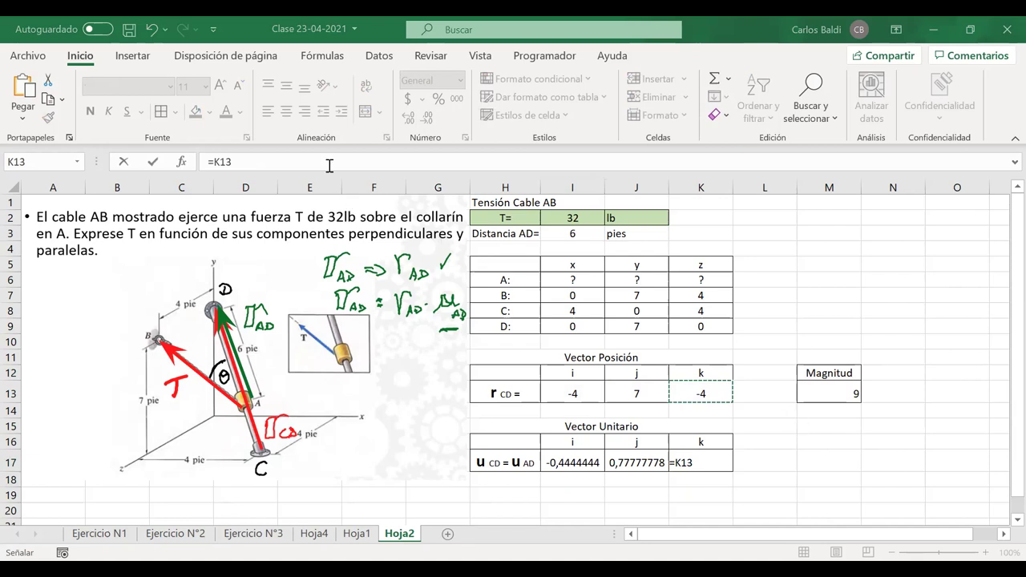
text(/)
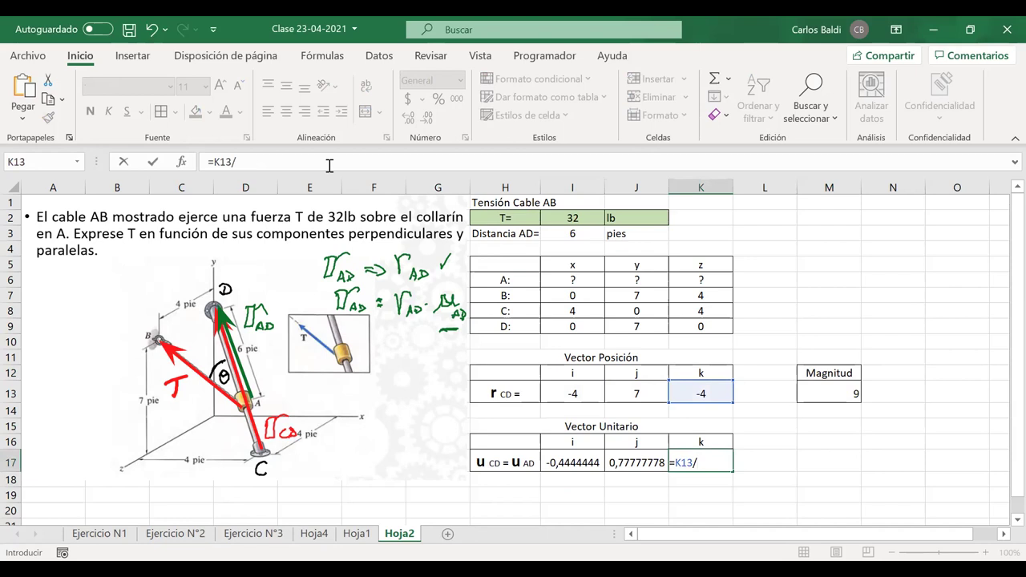
click(824, 398)
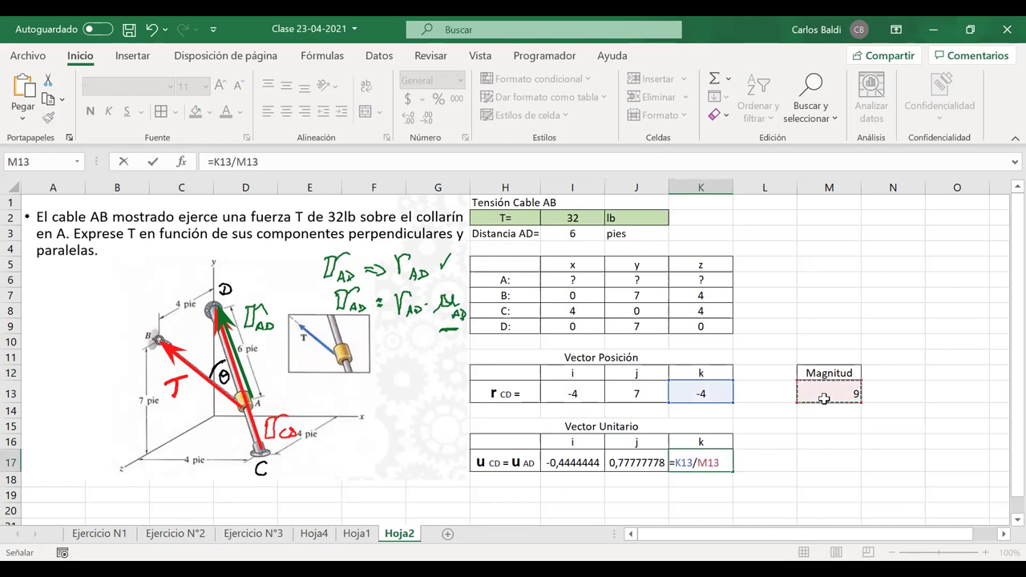
key(Return)
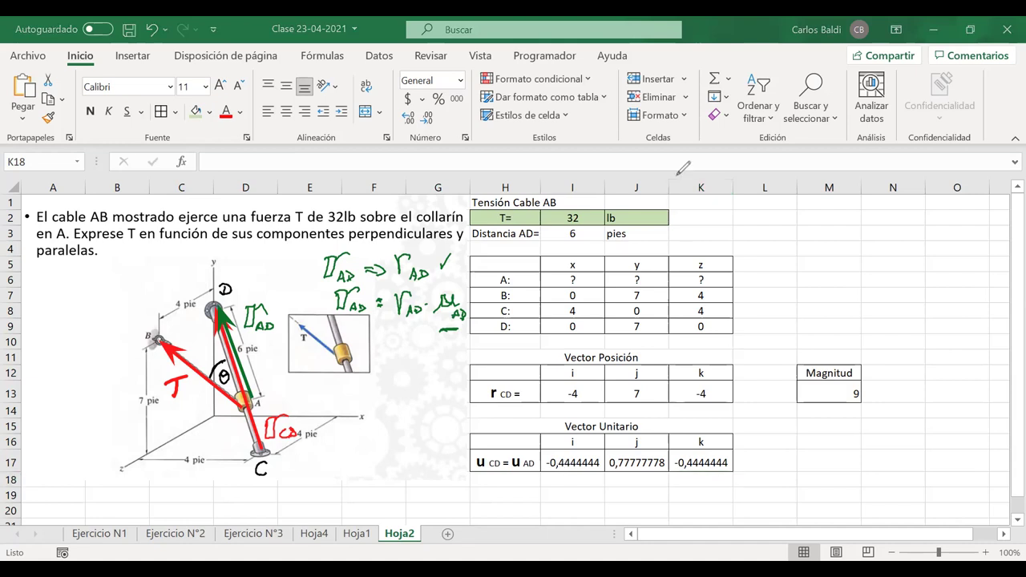
- Handwrite u CA = u AD and u CD = in dark red beside the unit vector table, and circle the green r AD equations
mouse_move(763, 480)
mouse_down()
mouse_move(834, 483)
mouse_move(857, 457)
mouse_up()
click(845, 459)
mouse_move(846, 465)
mouse_down()
mouse_move(898, 441)
mouse_move(921, 459)
mouse_up()
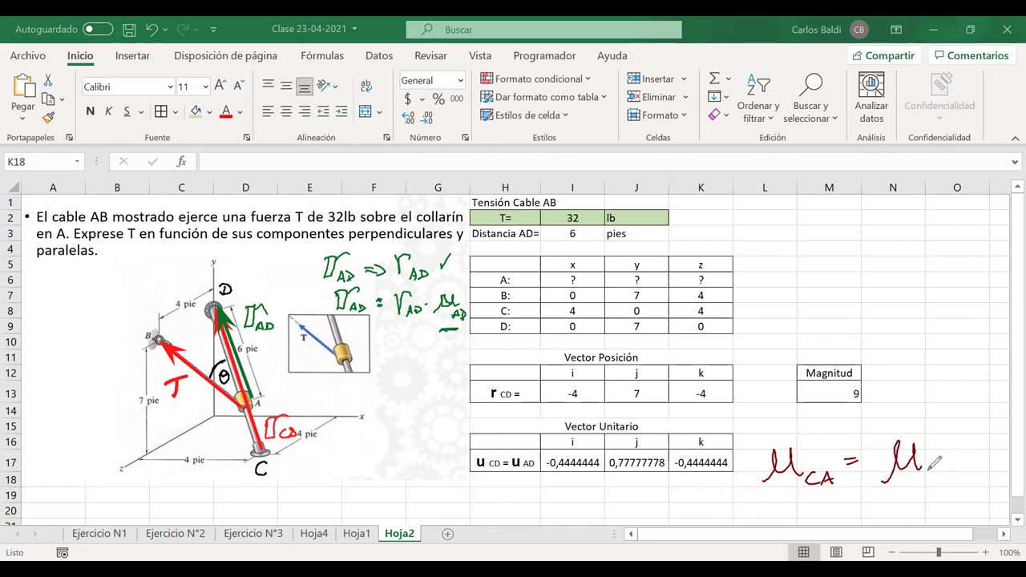
mouse_move(926, 479)
mouse_down()
mouse_move(930, 466)
mouse_move(936, 478)
mouse_move(967, 475)
mouse_up()
mouse_move(619, 491)
mouse_down()
mouse_move(630, 506)
mouse_move(694, 509)
mouse_up()
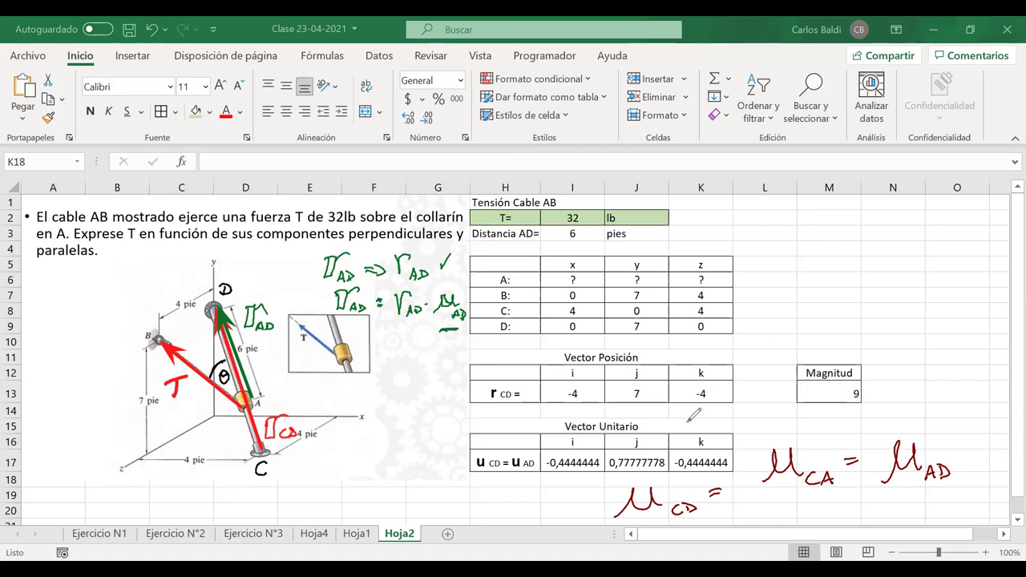
click(536, 459)
mouse_move(616, 507)
mouse_down()
mouse_move(681, 510)
mouse_move(783, 465)
mouse_move(944, 473)
mouse_move(843, 462)
mouse_up()
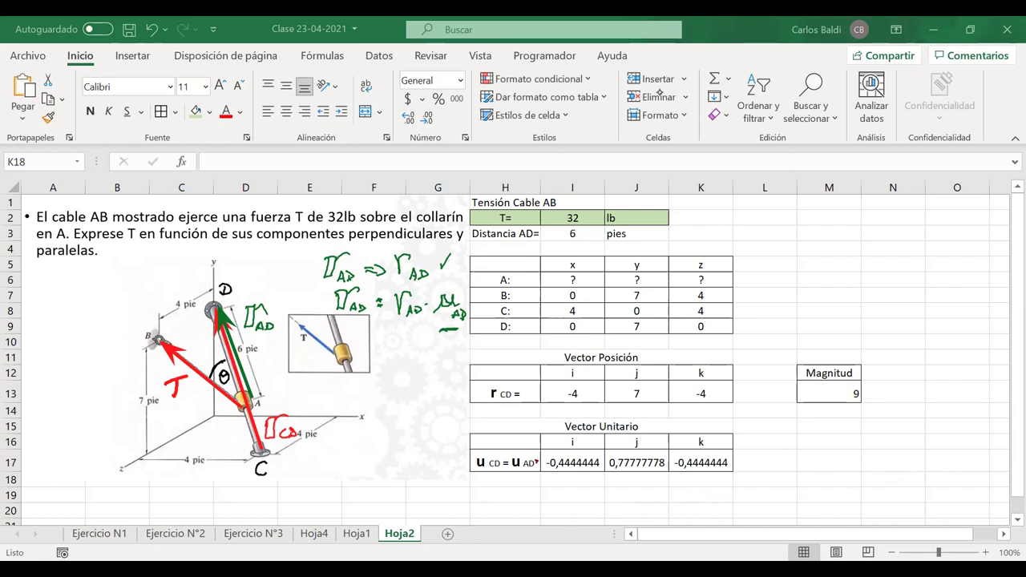
mouse_move(448, 217)
mouse_down()
mouse_move(439, 227)
mouse_move(378, 223)
mouse_move(313, 281)
mouse_move(441, 353)
mouse_move(468, 265)
mouse_move(405, 229)
mouse_move(319, 263)
mouse_move(401, 349)
mouse_up()
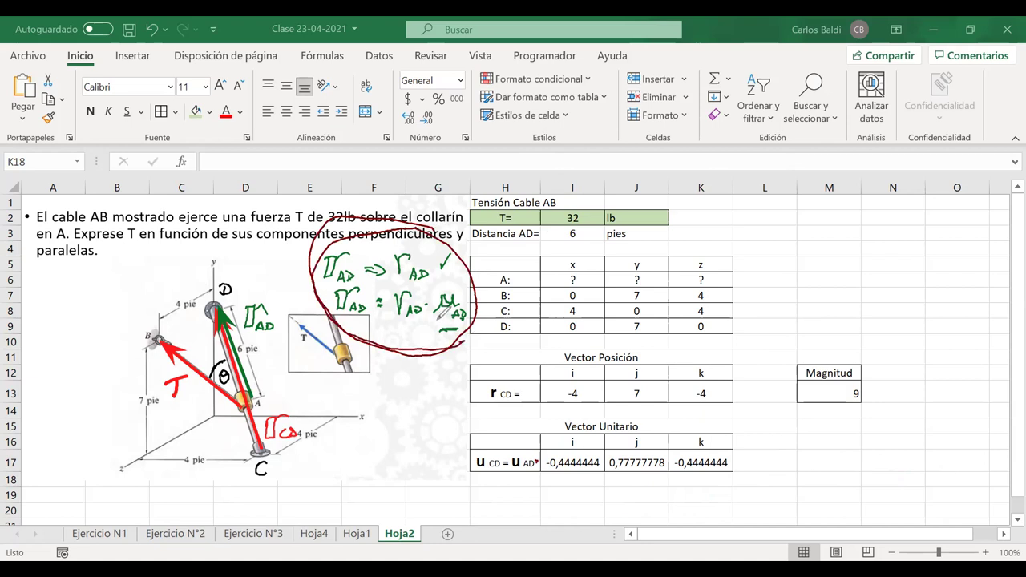
drag(444, 316, 498, 336)
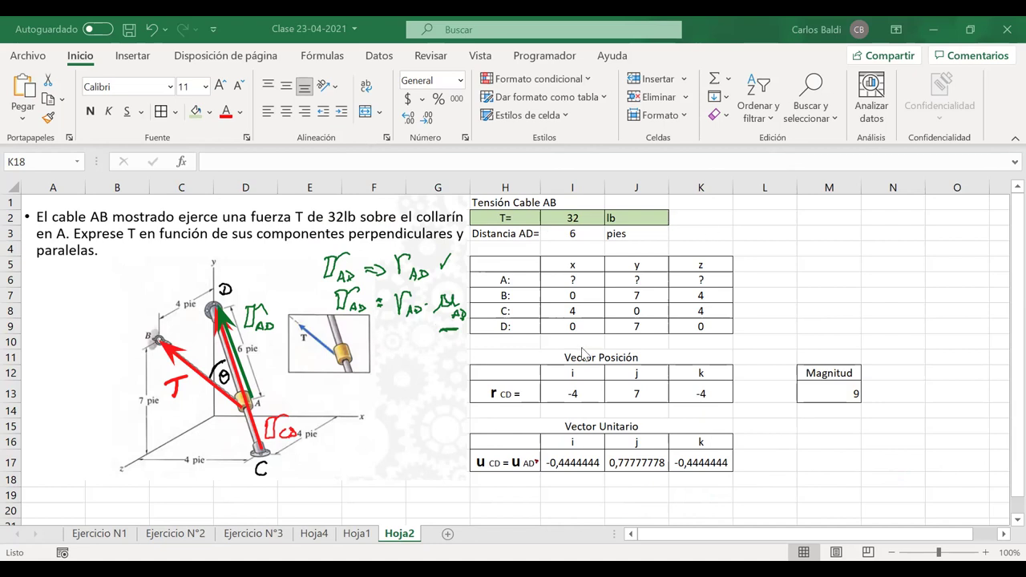
- Copy the Vector Posición table from H11:K13 to H19 and clear the i, j and k values in the copy
drag(521, 358, 648, 389)
key(ctrl+c)
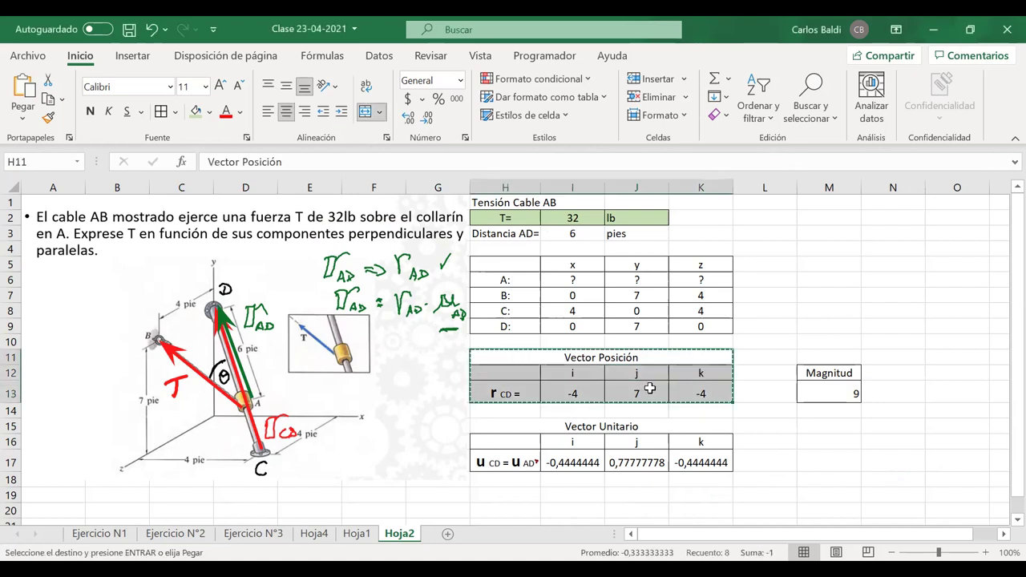
click(514, 497)
key(ctrl+v)
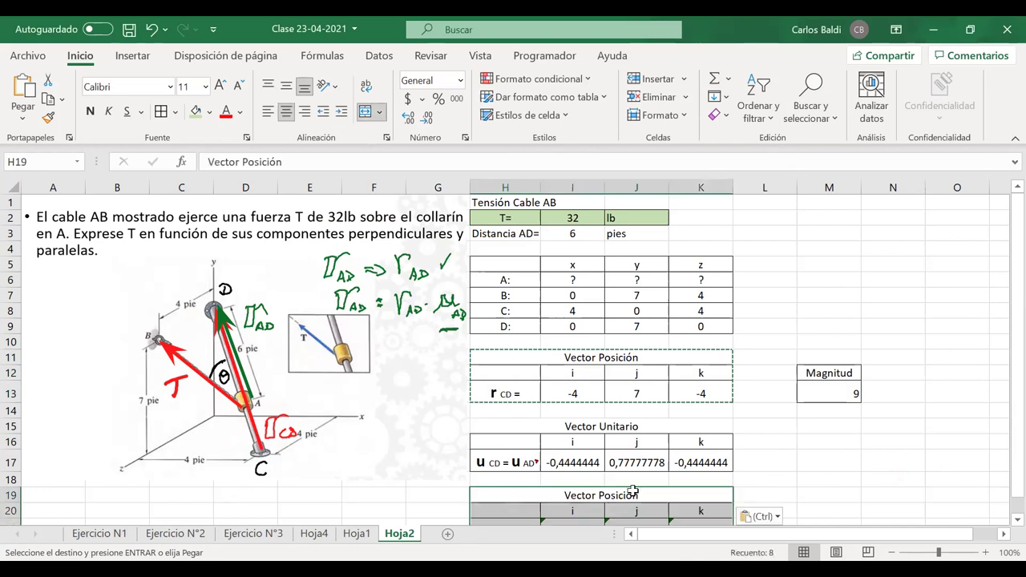
scroll(632, 492, down, 1)
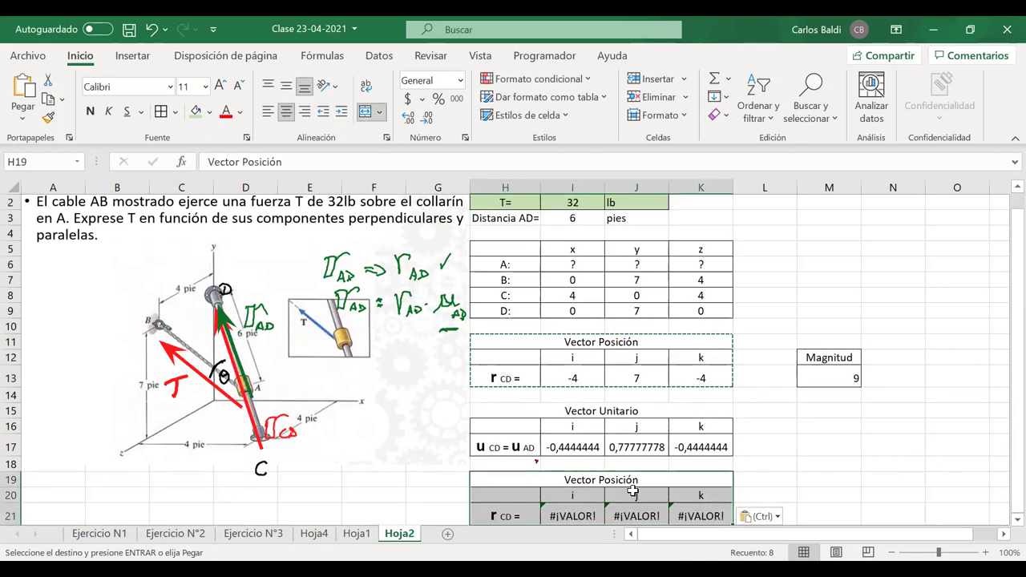
drag(569, 517, 681, 511)
key(Delete)
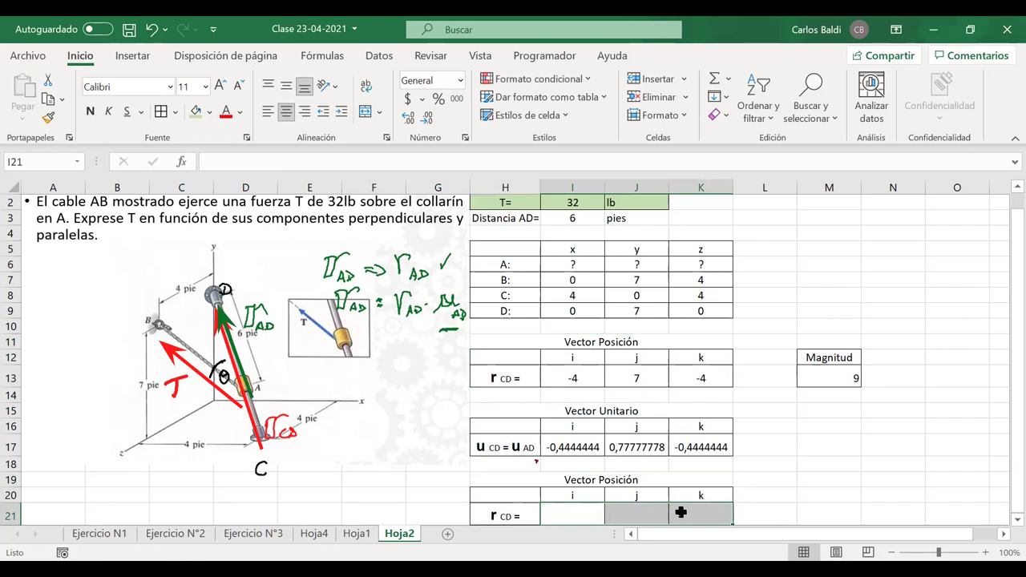
- Change the row label in H21 of the copied position vector table to "r AD ="
click(506, 517)
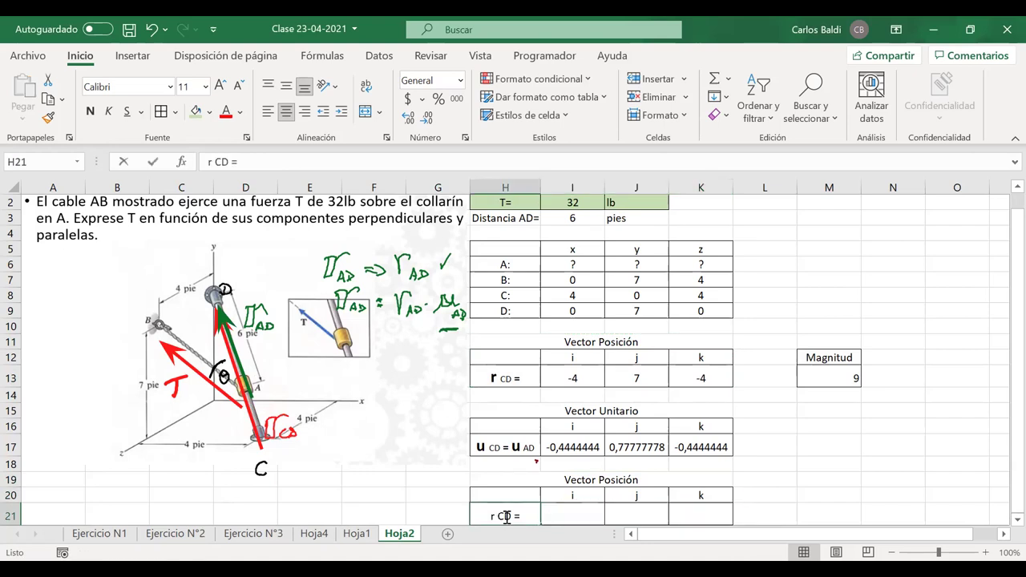
double_click(506, 516)
text(AD)
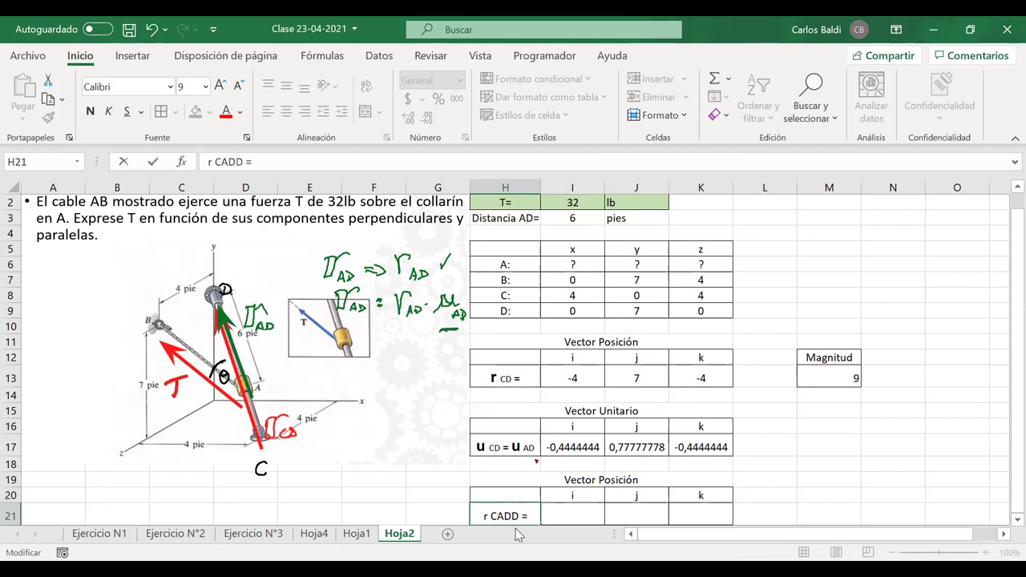
key(Delete)
key(BackSpace)
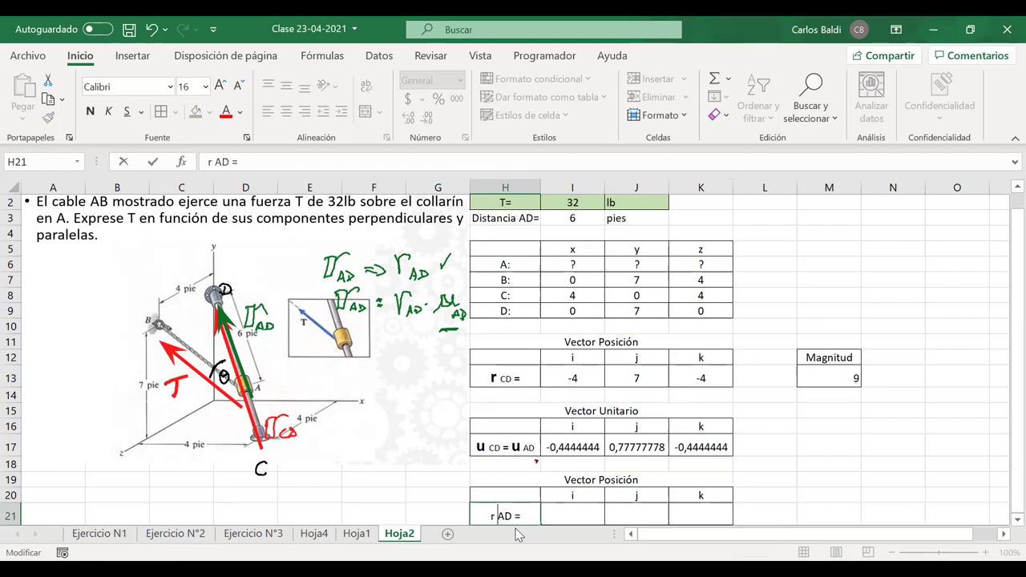
click(817, 478)
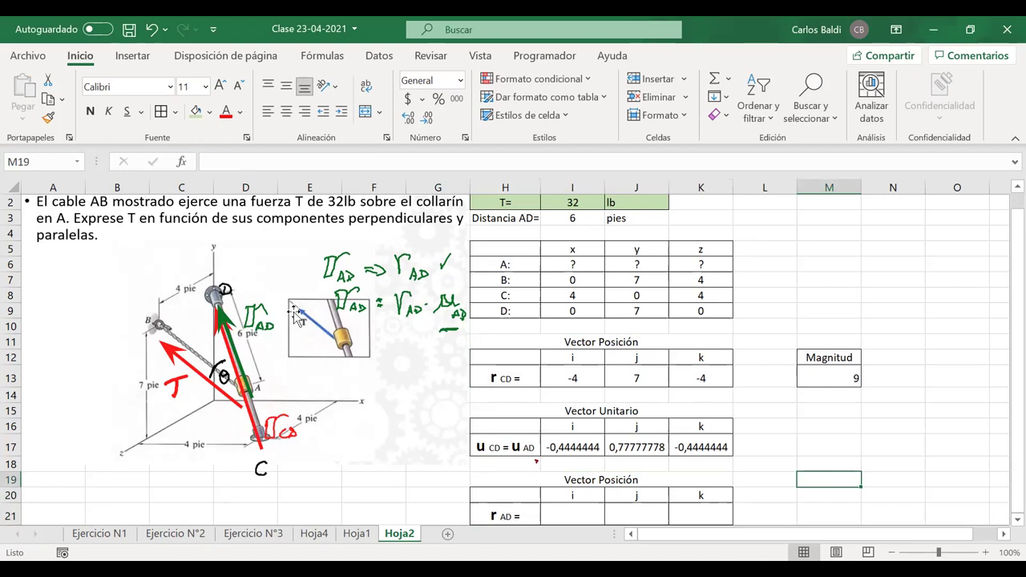
- Move the handwritten green r AD equations up and to the left, above the inset picture of the collar
click(441, 319)
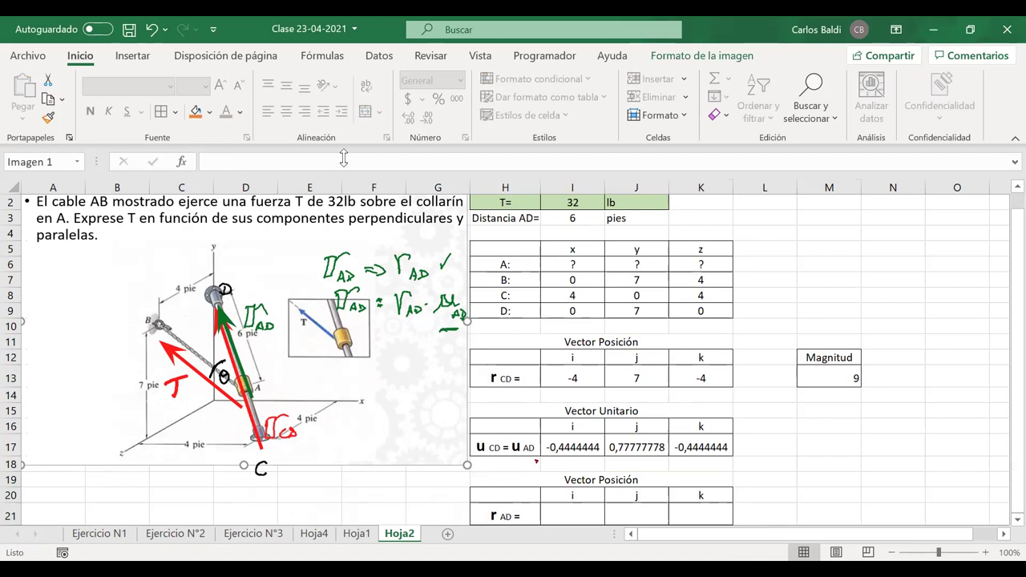
key(Escape)
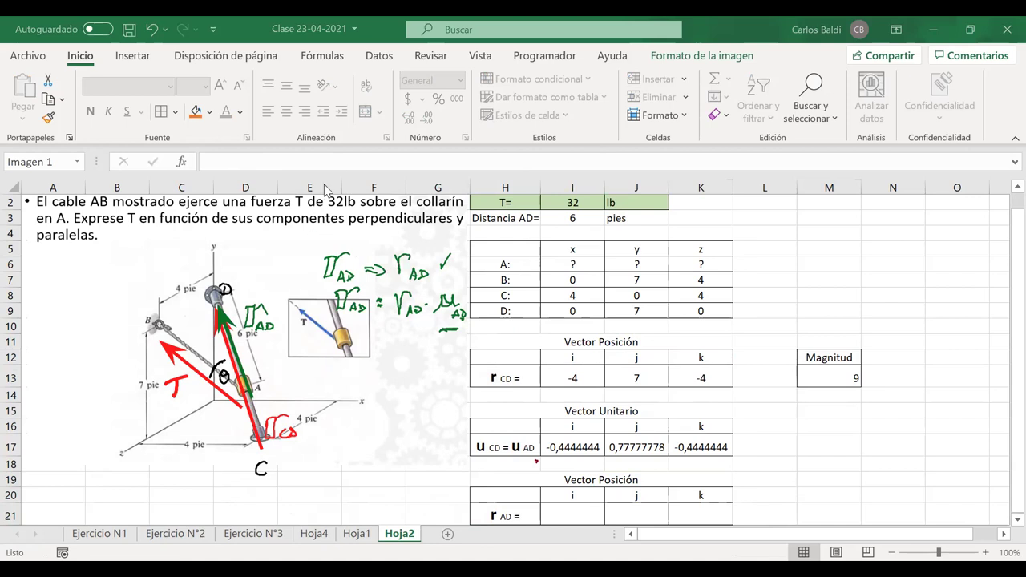
drag(297, 235, 506, 363)
drag(371, 275, 336, 255)
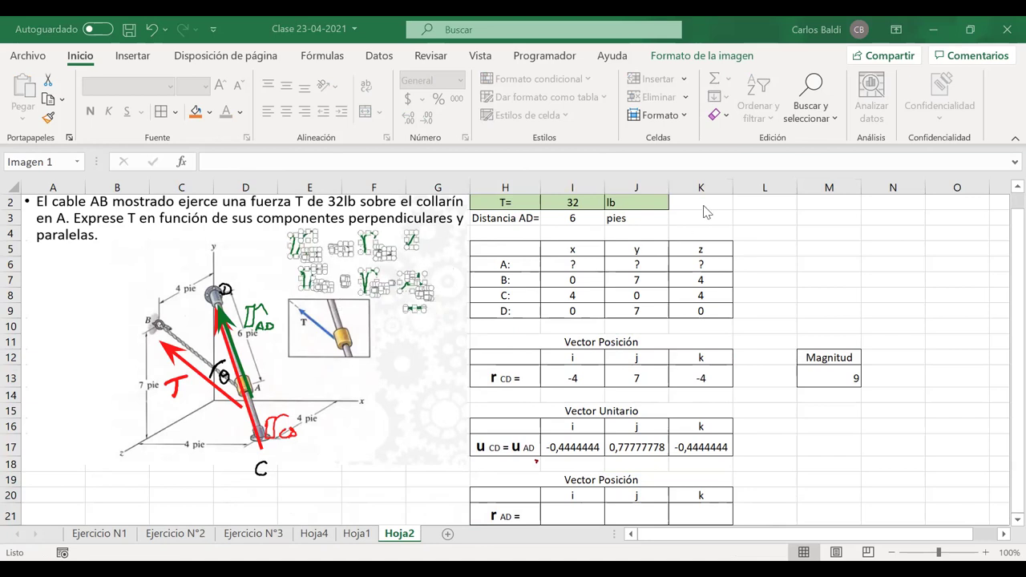
- Realign the red T and r CD arrows and the green r AD arrow with cable AB and the rod in the figure
scroll(607, 344, down, 1)
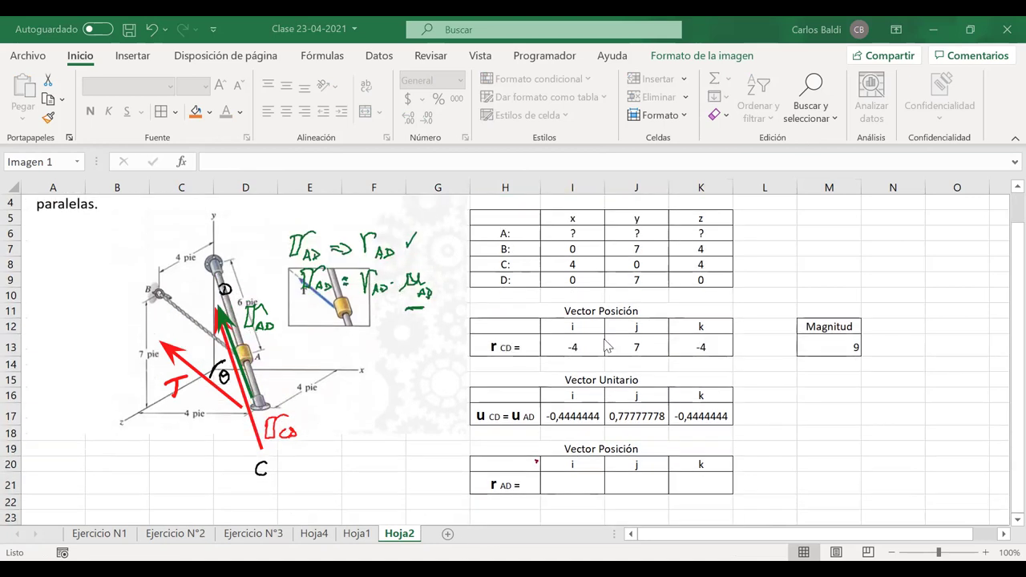
scroll(607, 344, up, 1)
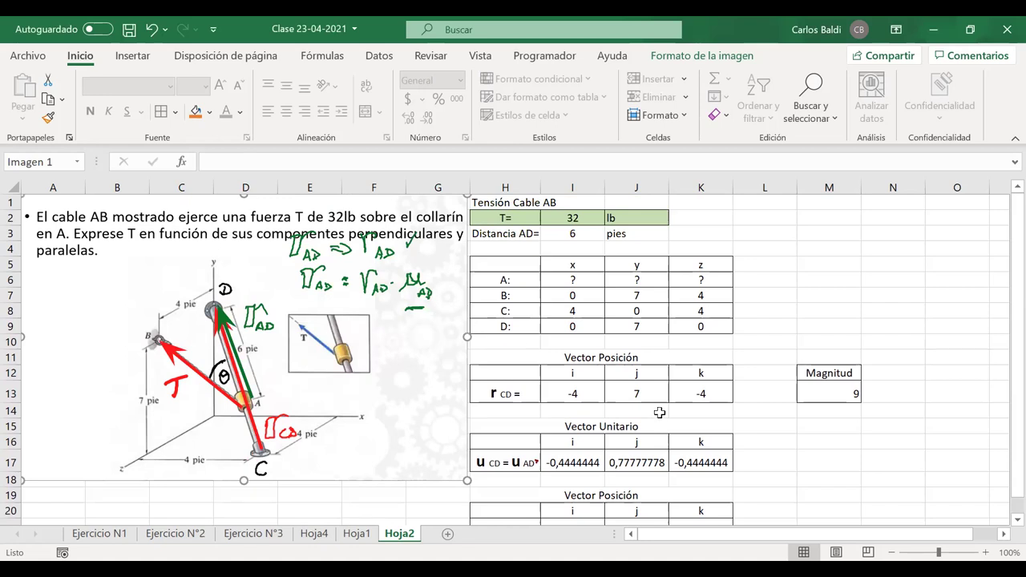
click(900, 552)
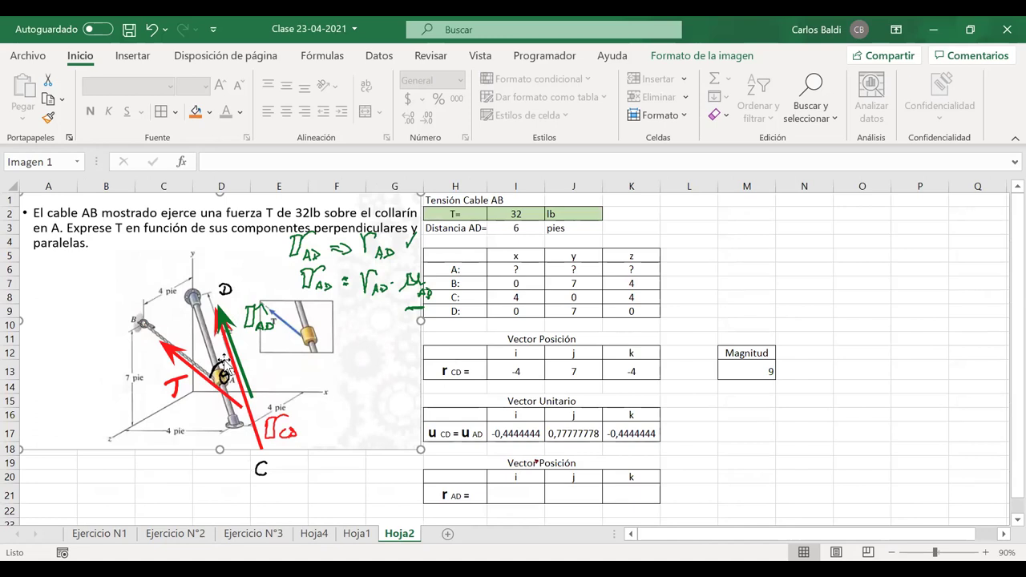
click(190, 368)
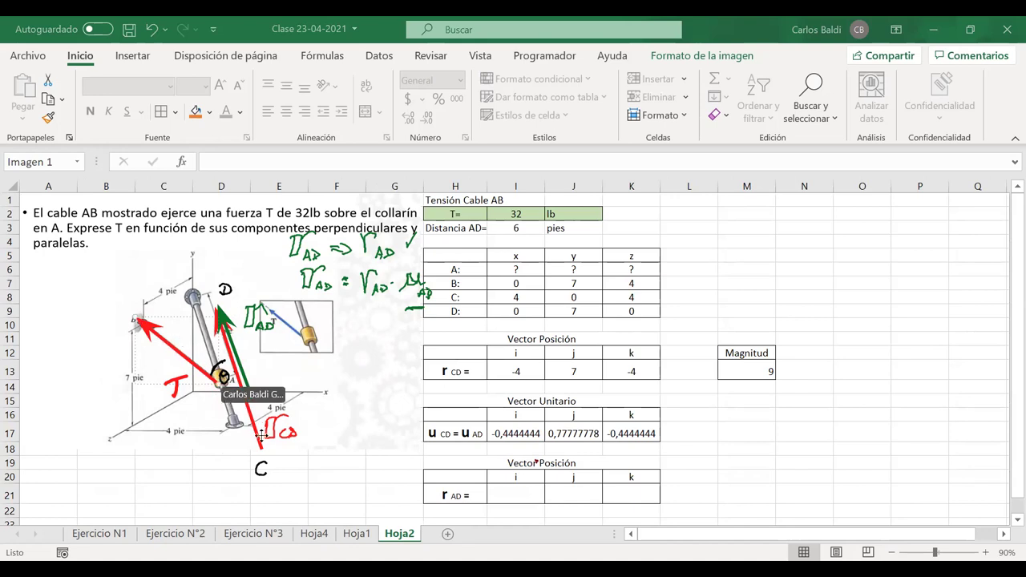
drag(261, 433, 230, 412)
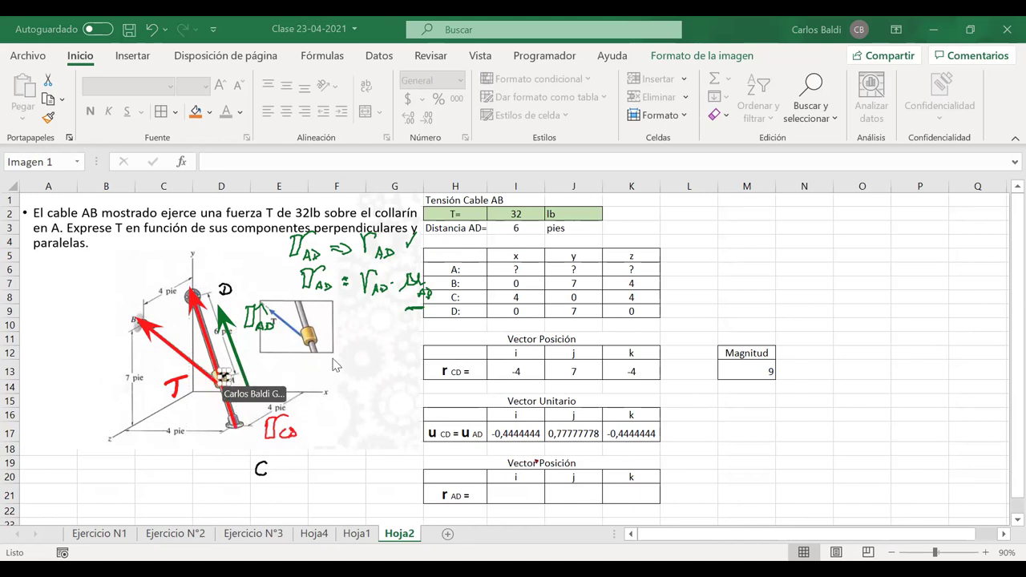
click(241, 366)
drag(240, 366, 215, 348)
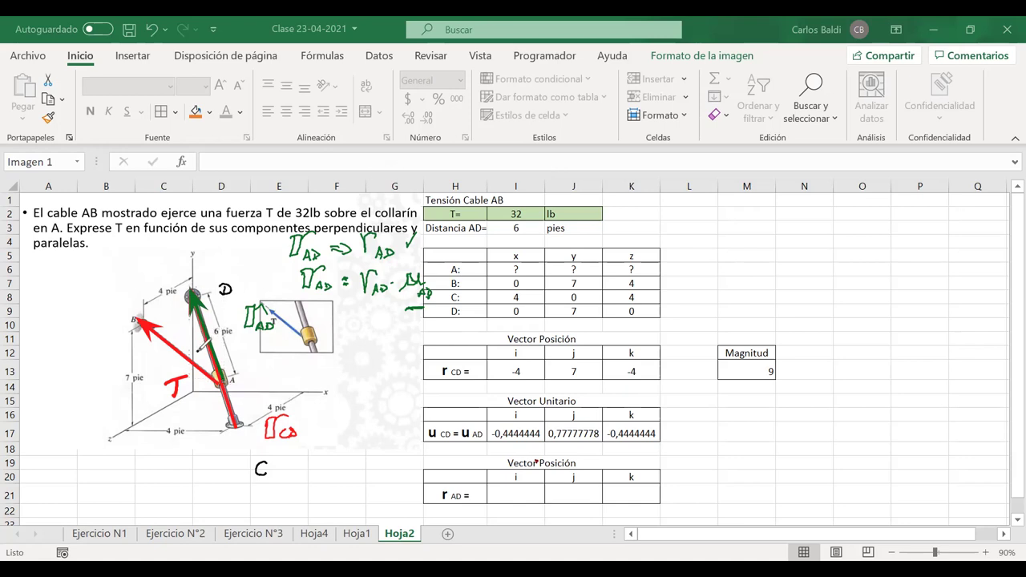
- Move the angle θ mark between cable and rod, and place the r AD and r CD labels beside their arrows
drag(201, 348, 189, 359)
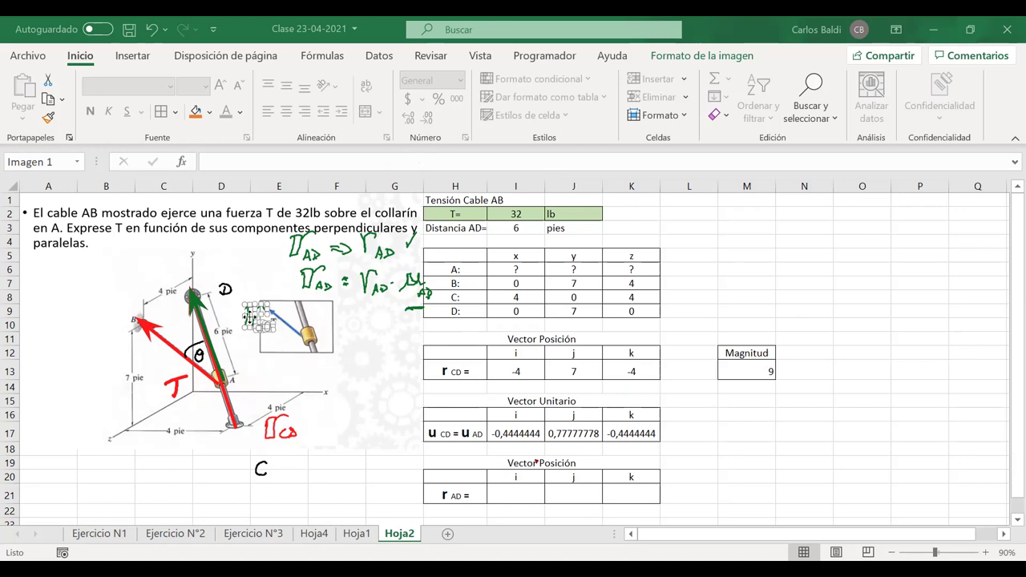
drag(249, 315, 228, 317)
click(263, 413)
drag(263, 414, 241, 389)
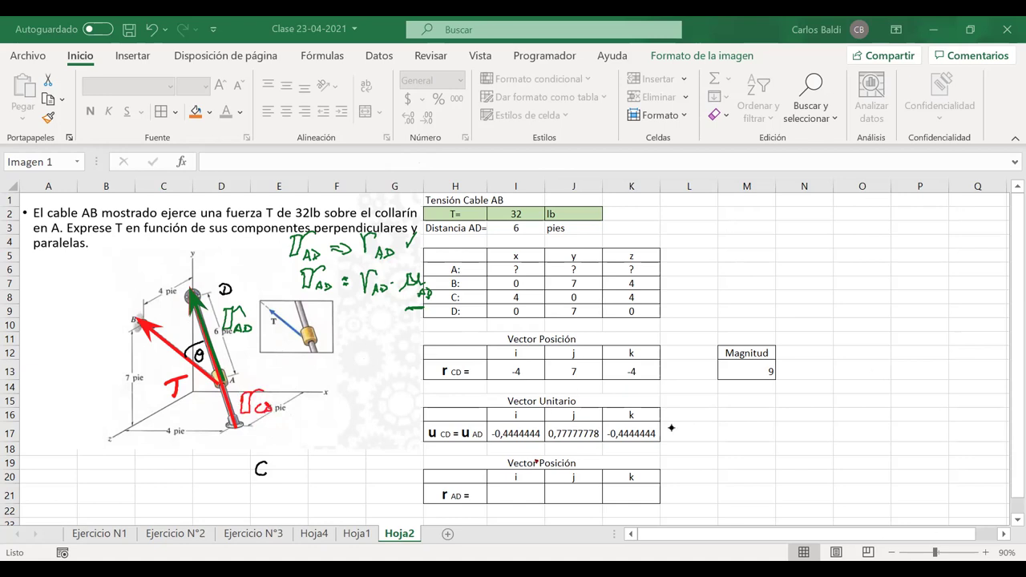
key(Escape)
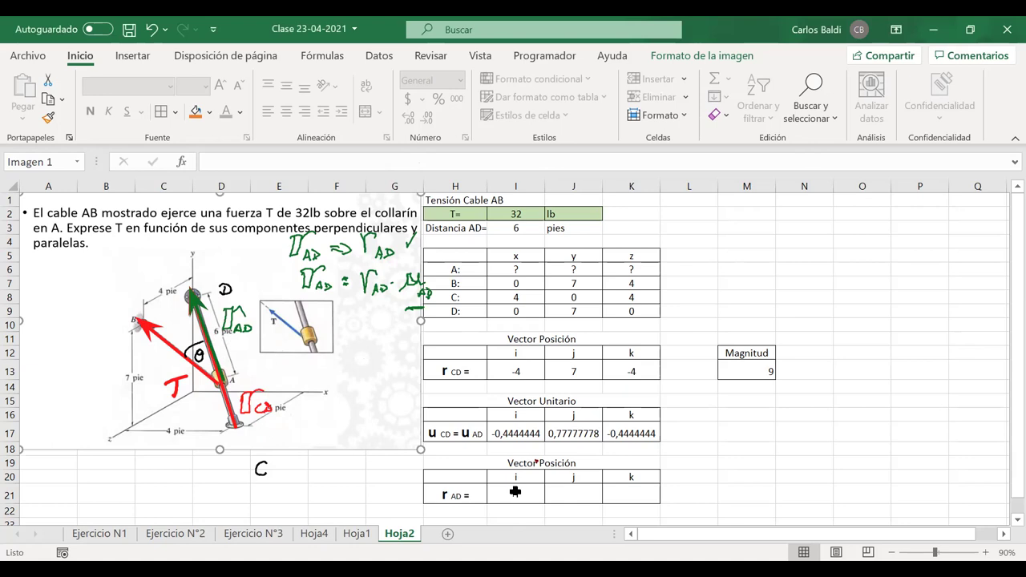
- Set the green r AD arrow aside and draw a blue arrow from D to B labelled r DB
click(515, 492)
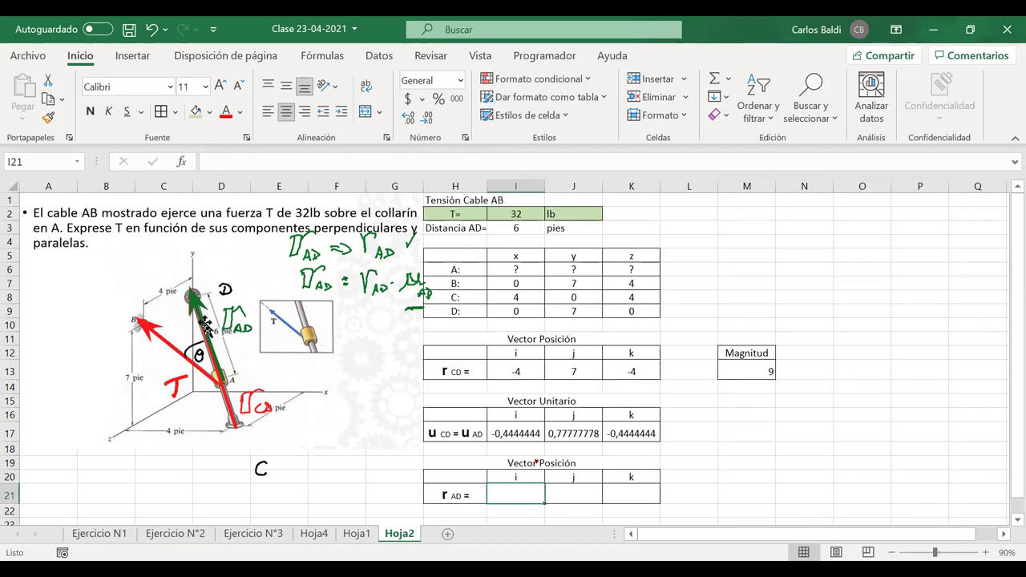
click(204, 322)
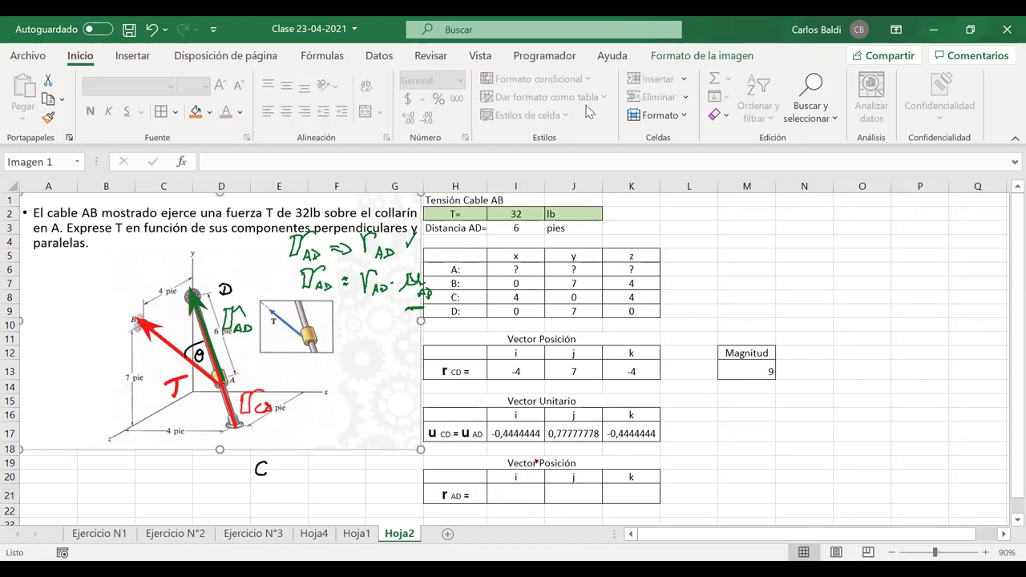
drag(196, 303, 340, 377)
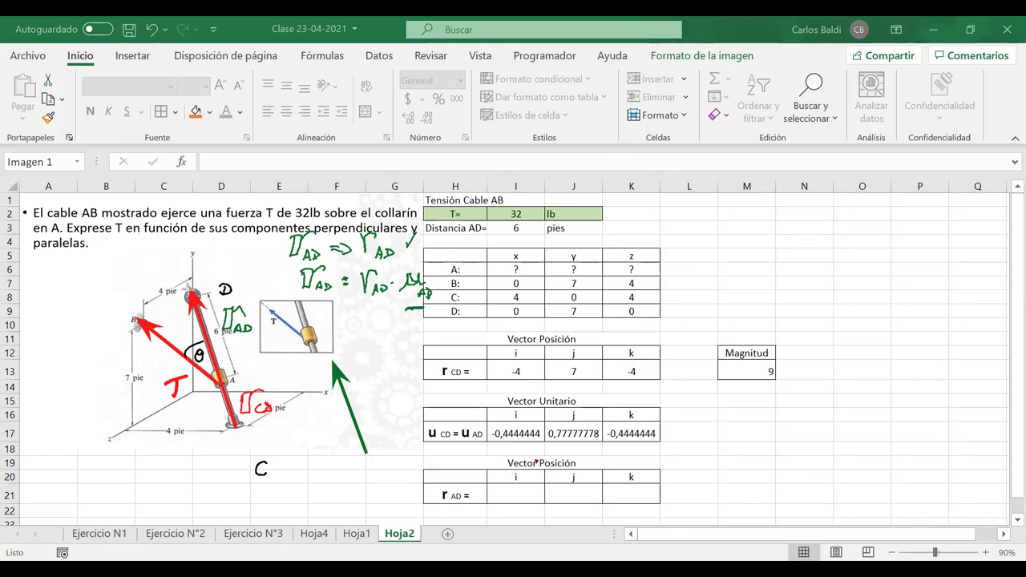
mouse_move(190, 295)
mouse_down()
mouse_move(144, 318)
mouse_move(157, 320)
mouse_up()
key(ctrl+z)
drag(193, 295, 143, 313)
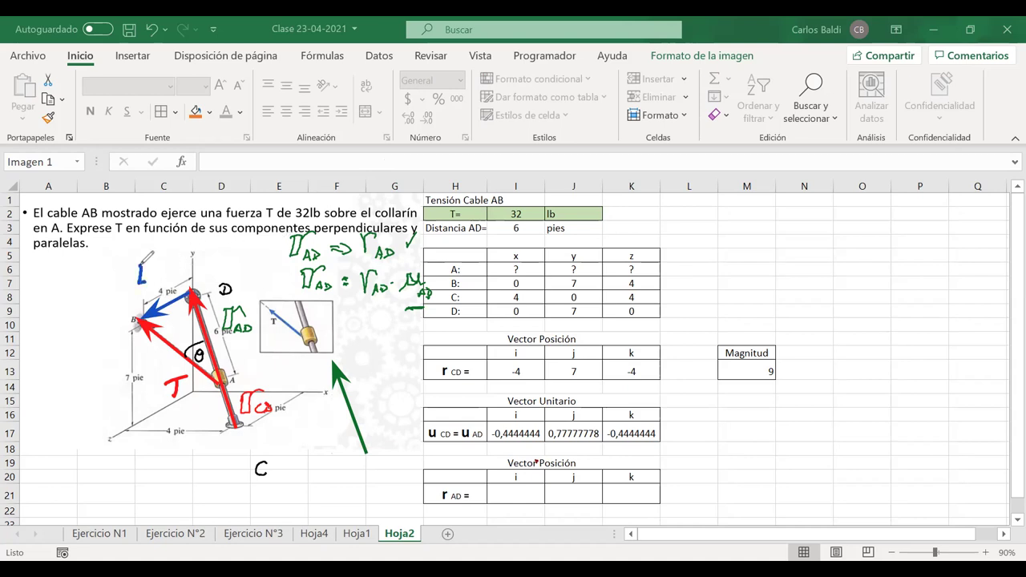
drag(141, 261, 160, 259)
drag(151, 276, 153, 285)
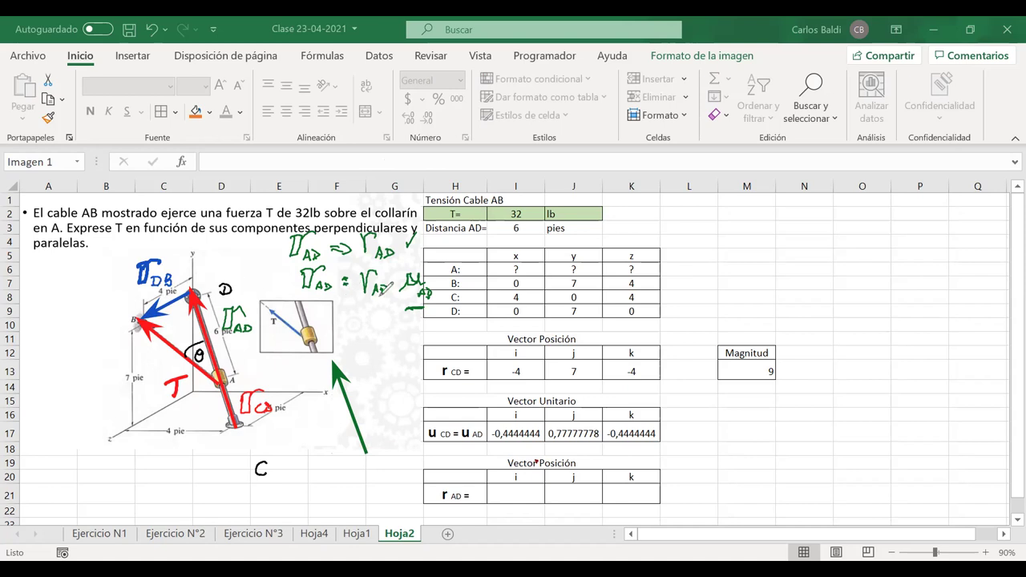
- Try circling the point labels and coordinates in the A–D table in blue, and undo the strokes
mouse_move(479, 260)
mouse_down()
mouse_move(503, 263)
mouse_move(484, 258)
mouse_up()
drag(571, 266, 571, 319)
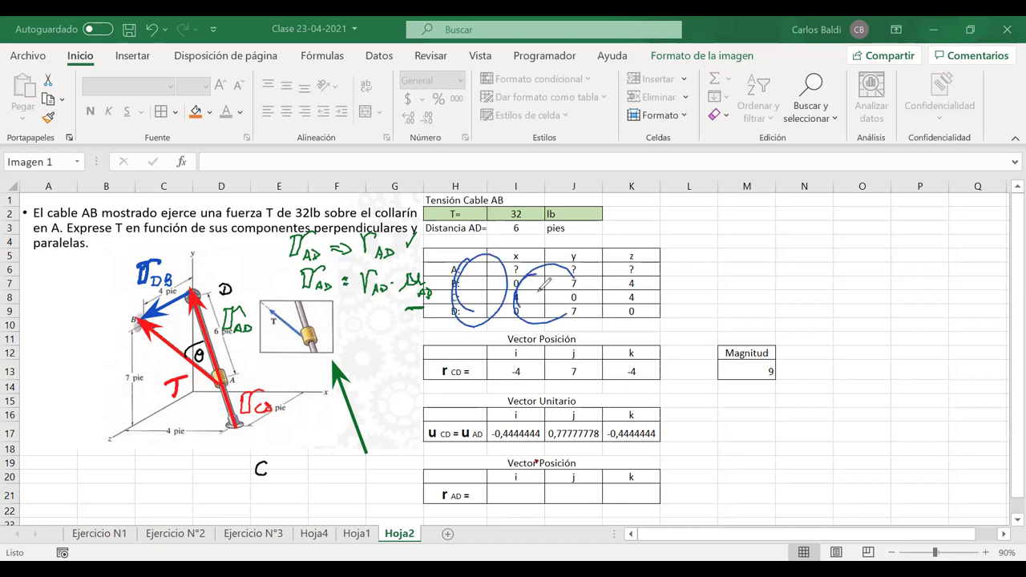
key(ctrl+z)
key(ctrl+z)
key(ctrl+z)
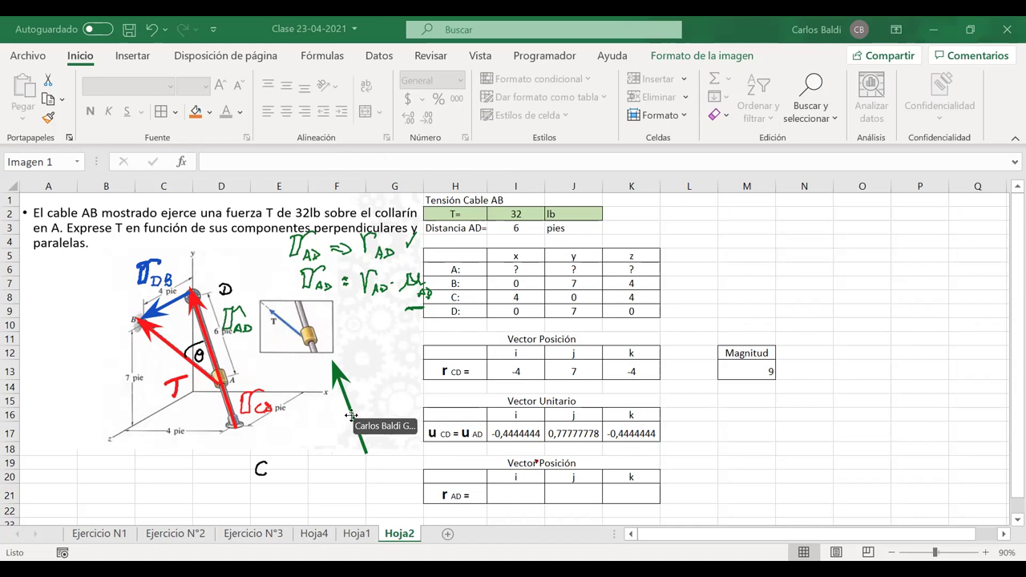
- Return the green r AD arrow to the rod between A and D, and move the C label beside the rod's base
mouse_move(352, 414)
mouse_down()
mouse_move(263, 352)
mouse_move(209, 341)
mouse_up()
key(Left)
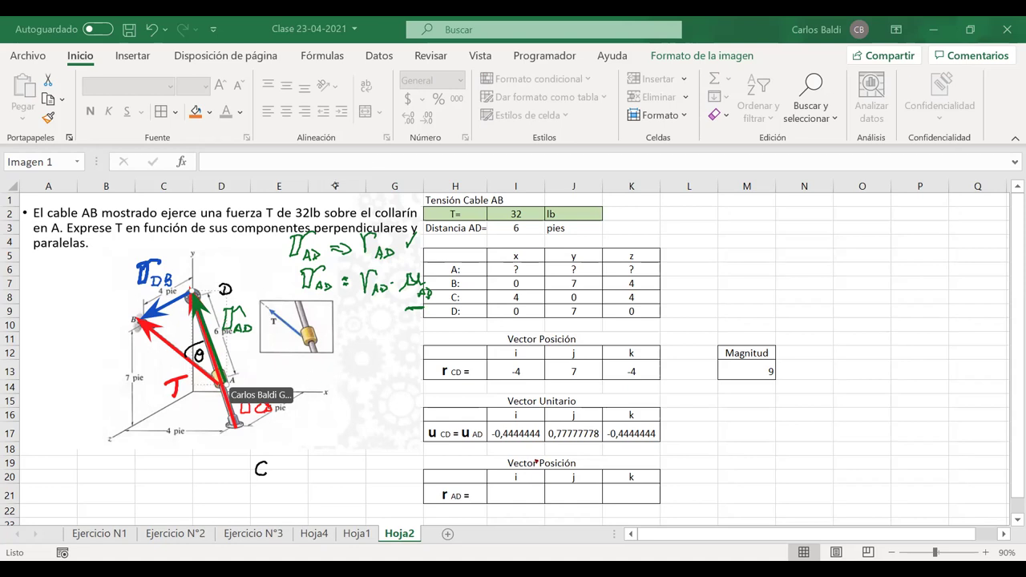
drag(260, 468, 255, 433)
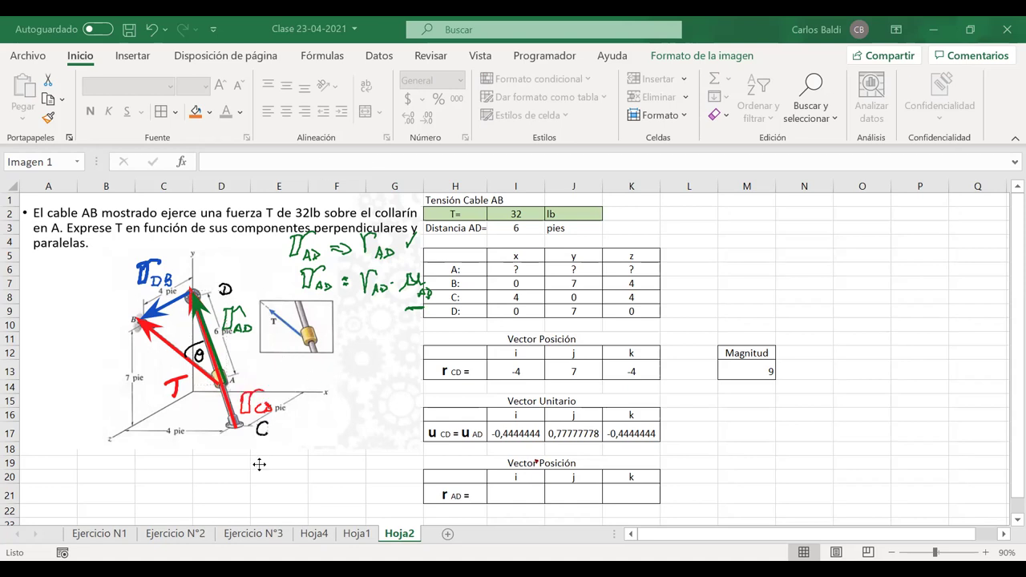
key(ctrl+c)
key(ctrl+v)
drag(229, 286, 227, 277)
drag(230, 293, 233, 295)
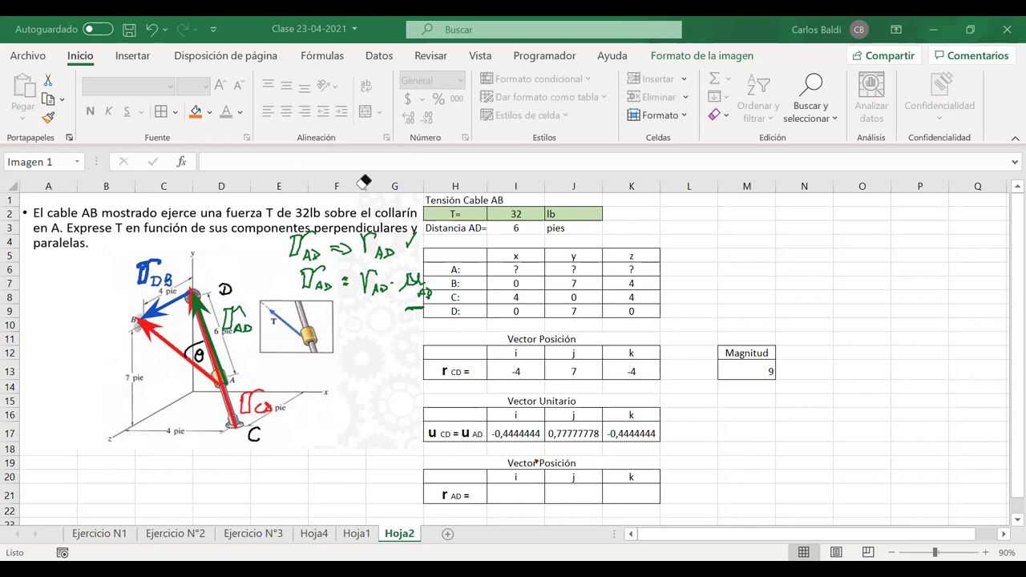
- Write a red r AB label below the red cable arrow between A and B in the figure
drag(169, 350, 157, 360)
key(ctrl+z)
drag(168, 354, 178, 375)
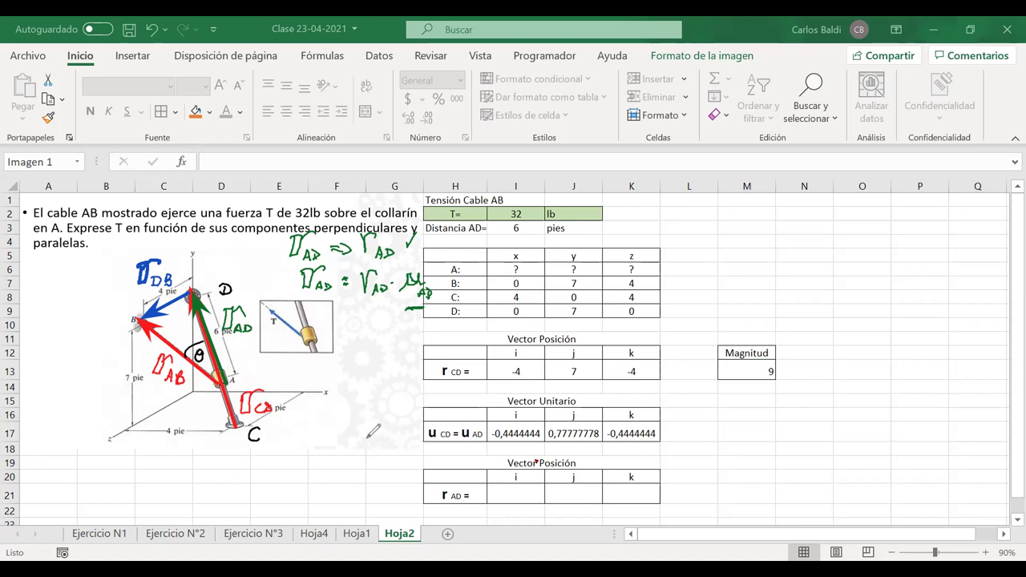
- Sketch red points A, D and B beside the tables, with a red arrow A–B and blue arrows A–D and D–B
click(885, 307)
drag(901, 331, 919, 321)
mouse_move(842, 202)
mouse_down()
mouse_move(858, 201)
mouse_move(841, 215)
mouse_up()
click(774, 255)
drag(739, 234, 731, 255)
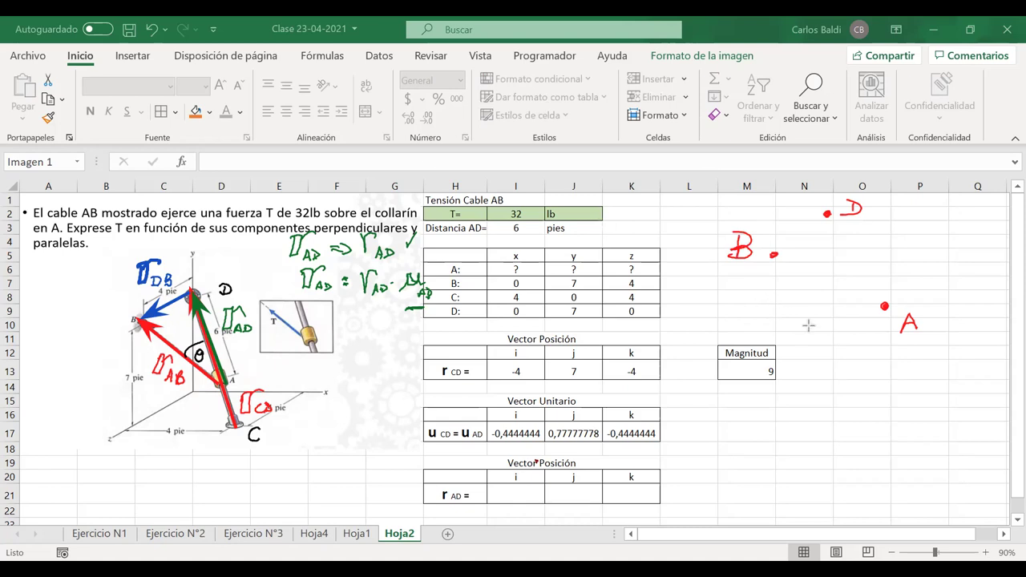
drag(874, 305, 786, 260)
mouse_move(879, 298)
mouse_down()
mouse_move(834, 223)
mouse_move(781, 246)
mouse_move(792, 242)
mouse_up()
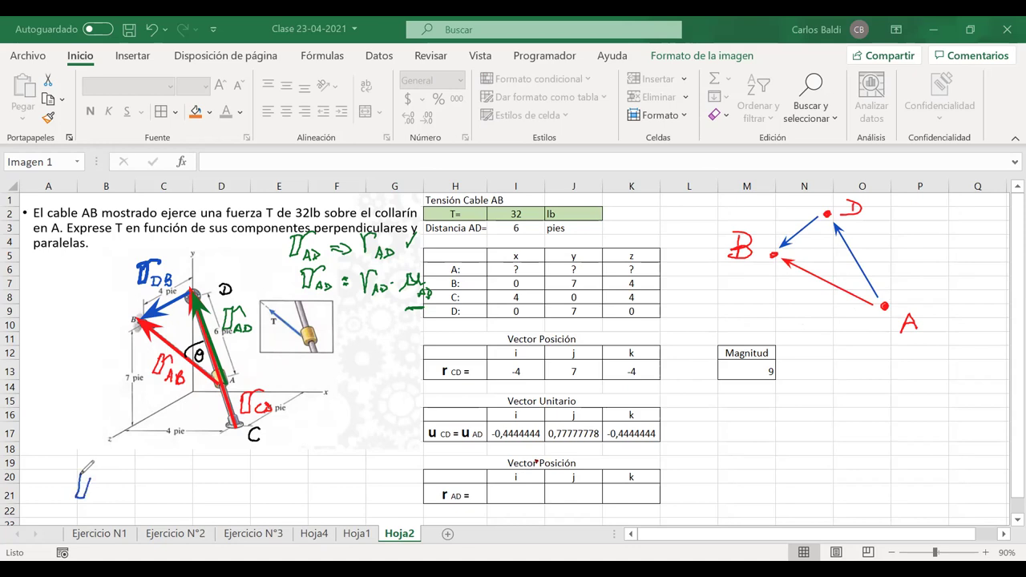
- Handwrite the blue vector equation r AB = r AD + r DB below the figure
drag(85, 478, 99, 467)
drag(97, 496, 102, 494)
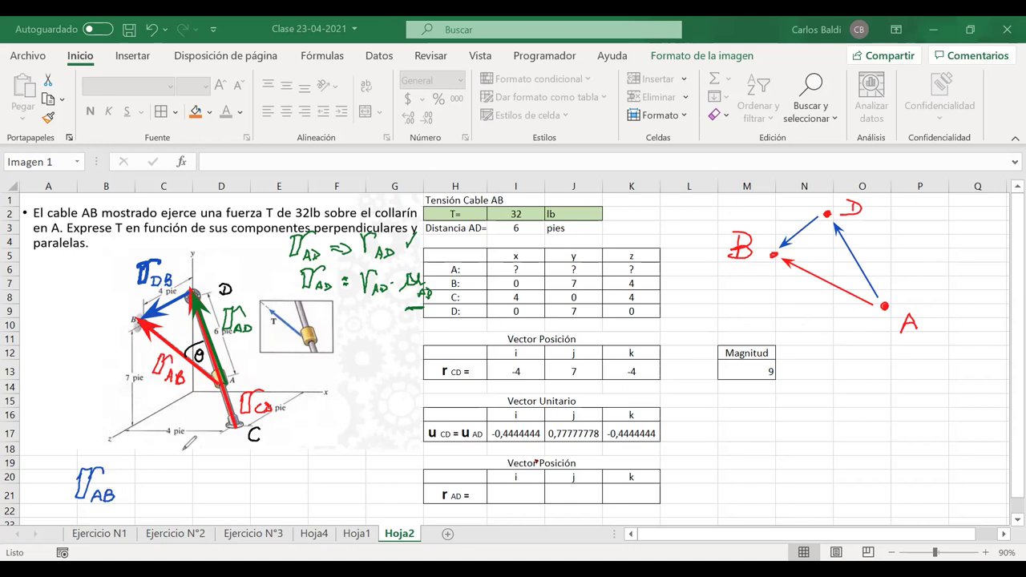
drag(126, 481, 136, 487)
mouse_move(165, 472)
mouse_down()
mouse_move(179, 470)
mouse_move(188, 498)
mouse_up()
drag(191, 491, 193, 503)
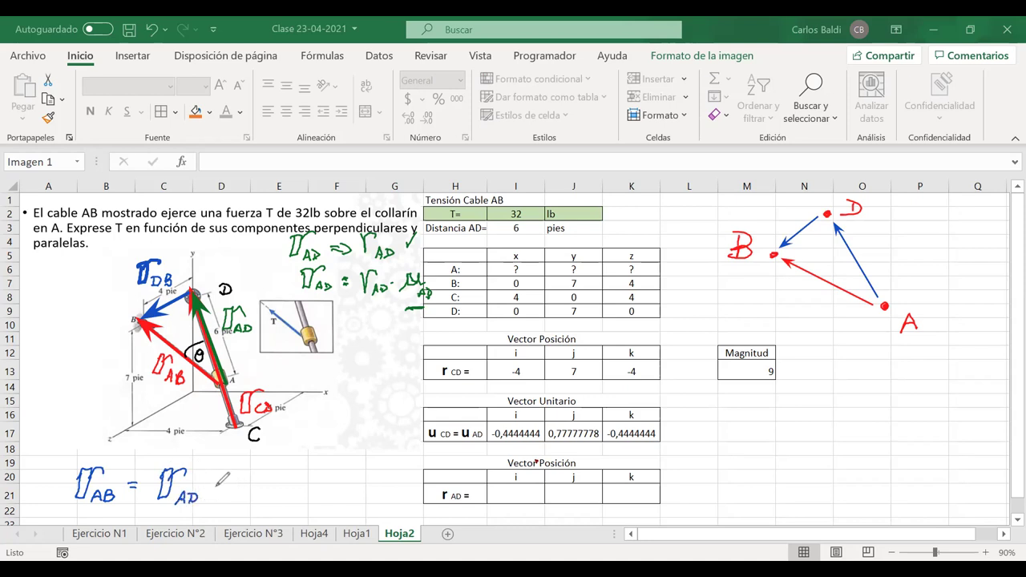
drag(215, 483, 225, 482)
mouse_move(220, 478)
mouse_down()
mouse_move(220, 488)
mouse_move(271, 491)
mouse_move(291, 503)
mouse_up()
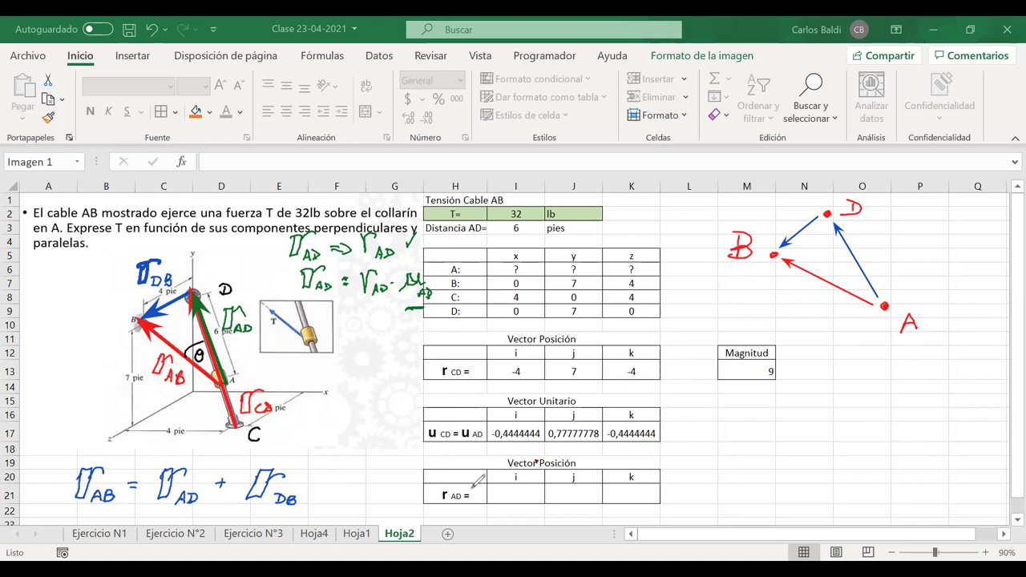
- Tick r AD and r DB in the equation, and mark the r AD row label and the B and D rows in blue
mouse_move(470, 484)
mouse_down()
mouse_move(428, 502)
mouse_move(472, 486)
mouse_up()
drag(190, 452, 207, 444)
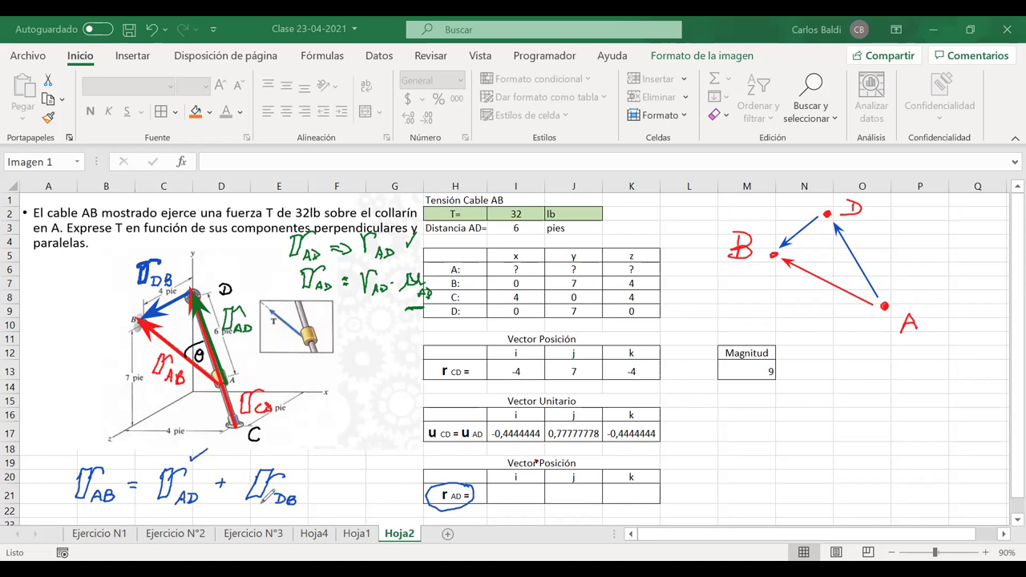
drag(296, 464, 308, 461)
mouse_move(473, 312)
mouse_down()
mouse_move(486, 313)
mouse_move(488, 285)
mouse_up()
mouse_move(70, 553)
mouse_down()
mouse_move(260, 439)
mouse_move(554, 192)
mouse_up()
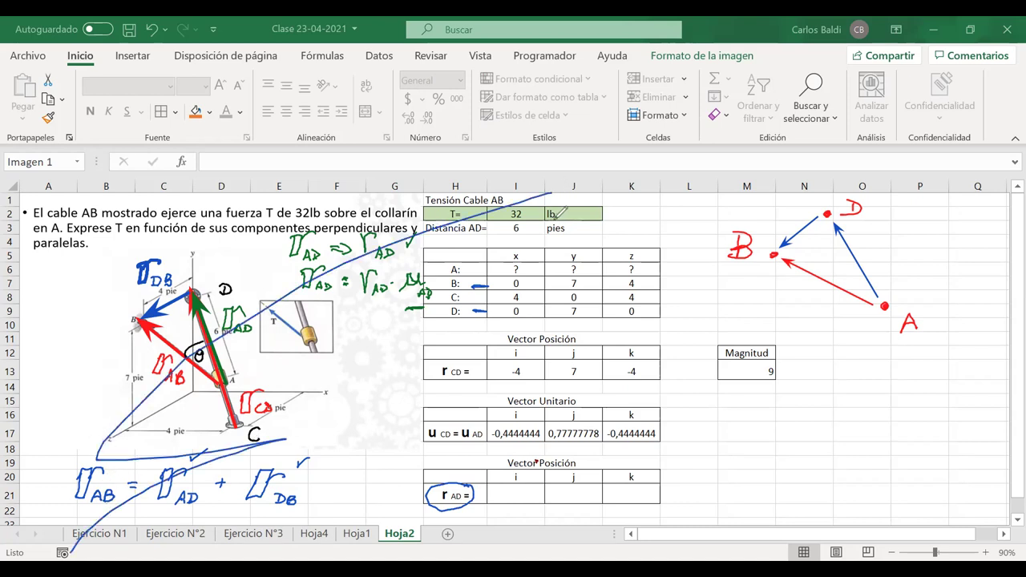
key(ctrl+z)
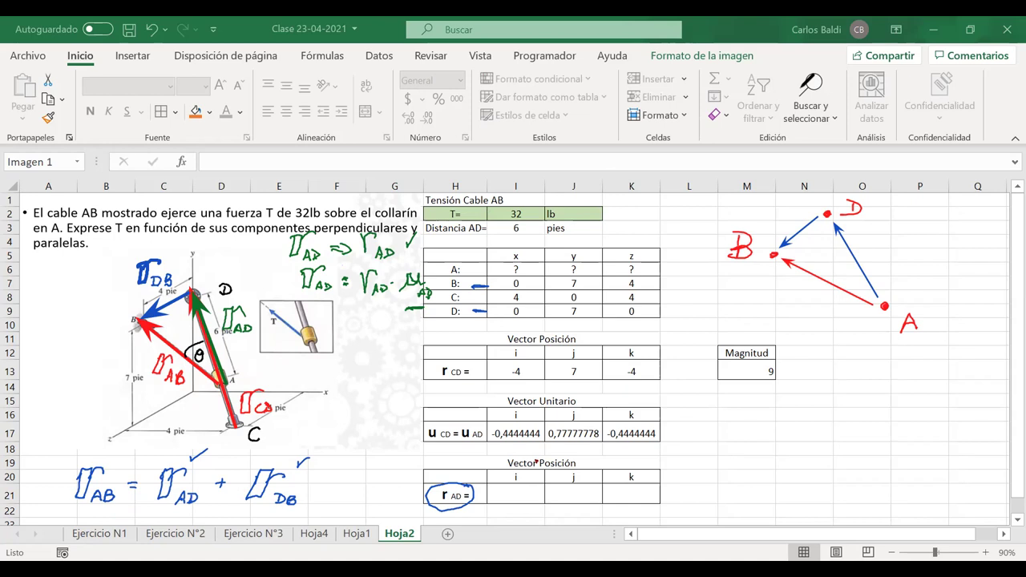
- Erase the blue circle and row marks, the red speck on the Vector Posición heading, and the green tick and underline
click(433, 491)
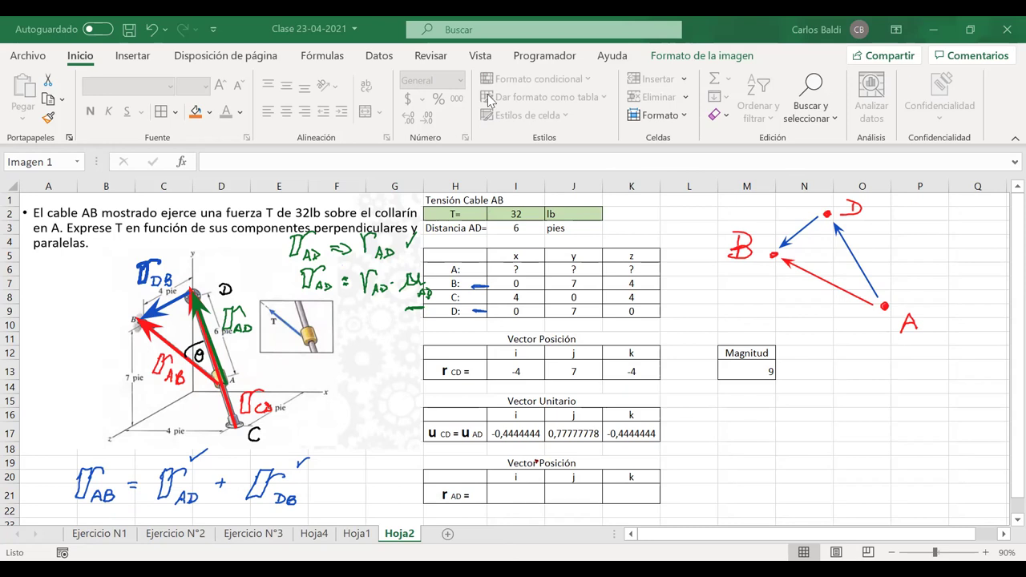
click(479, 285)
click(478, 311)
click(535, 464)
click(413, 307)
- Calculate the i component of r AD in I21 with the formula =I3*I17
click(513, 498)
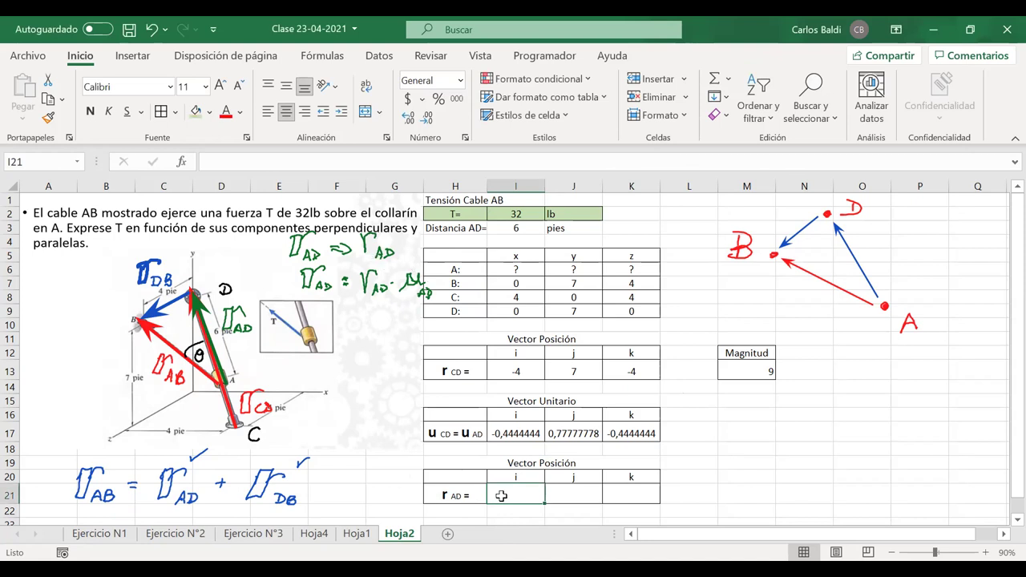
text(=)
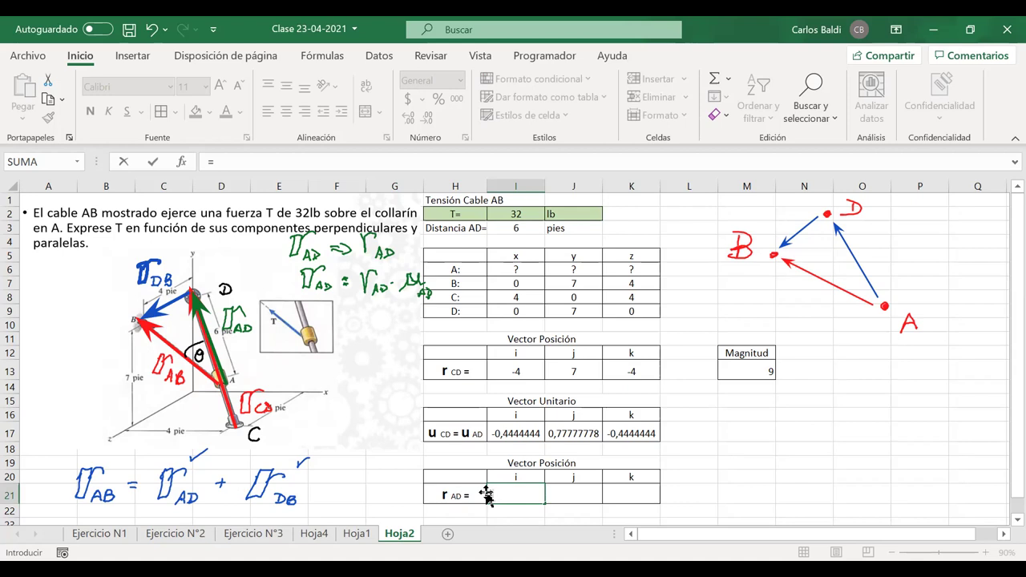
click(528, 225)
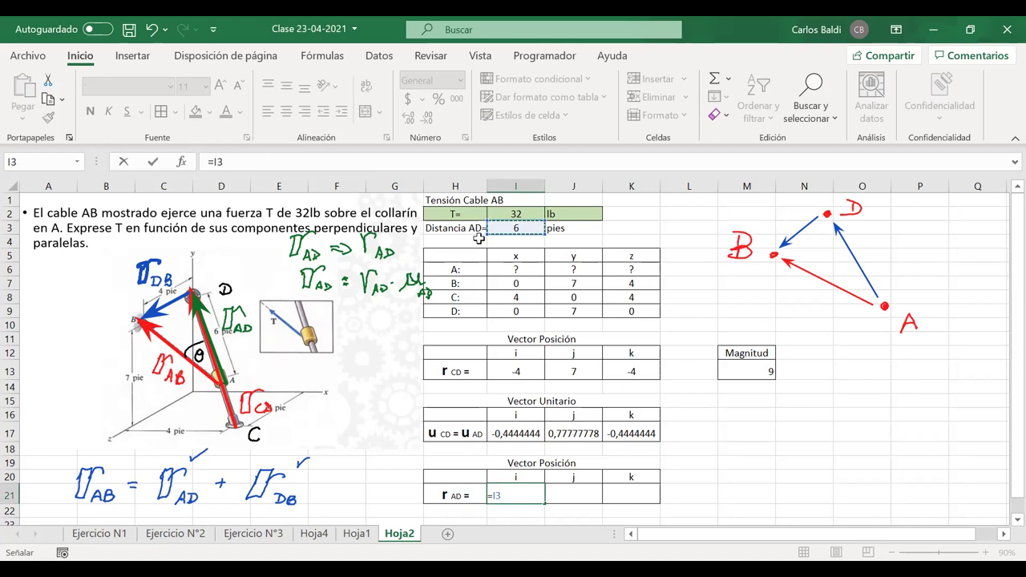
text(*)
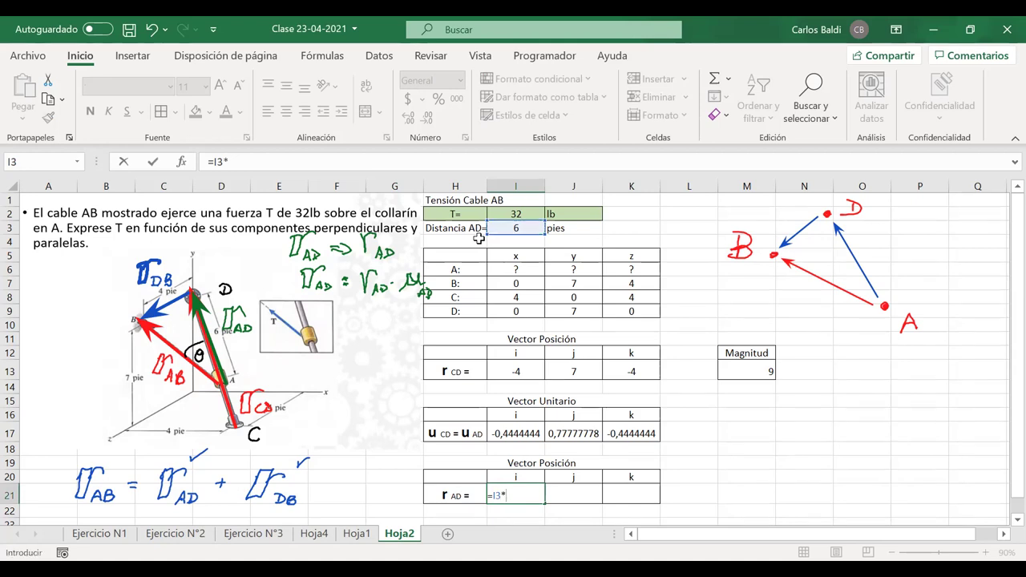
click(504, 437)
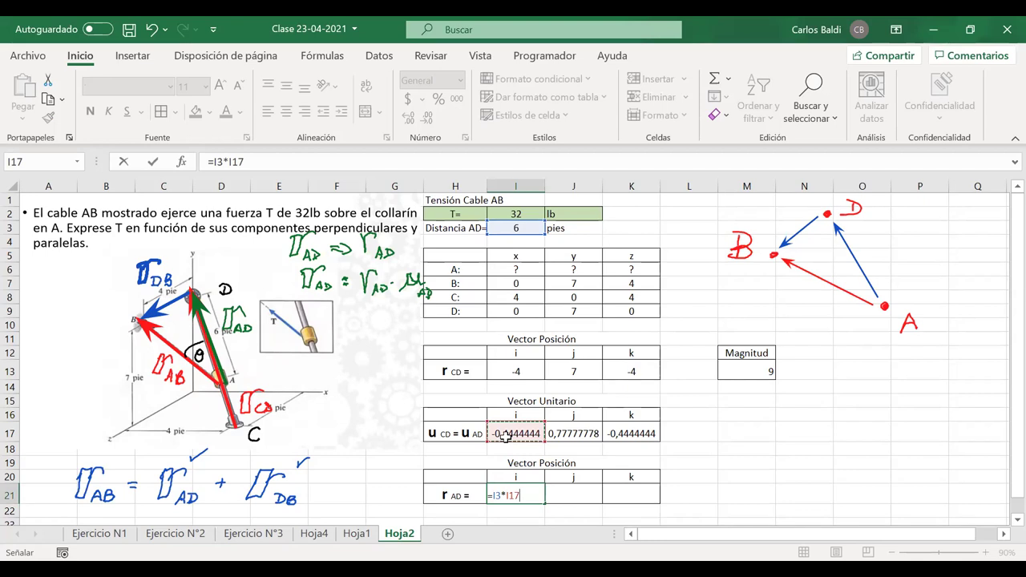
key(Return)
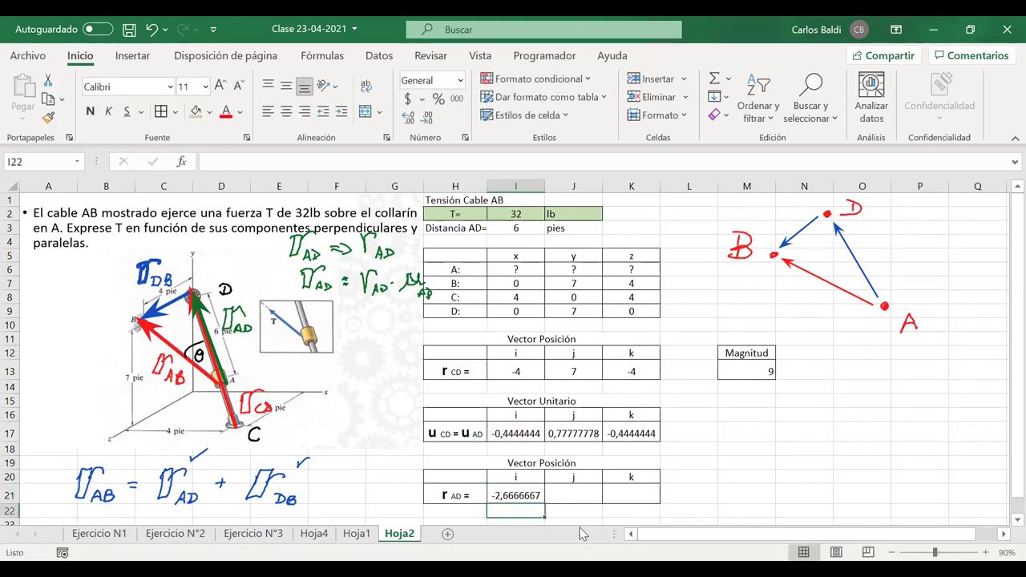
- Calculate the j component of r AD in J21 with the formula =I3*J17
click(565, 496)
text(=)
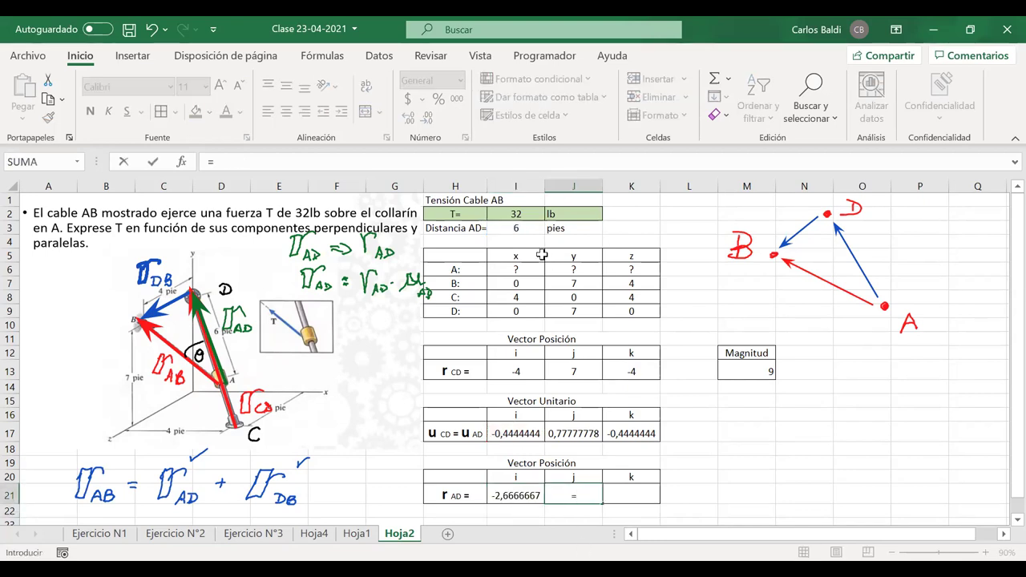
click(518, 228)
text(*)
click(581, 434)
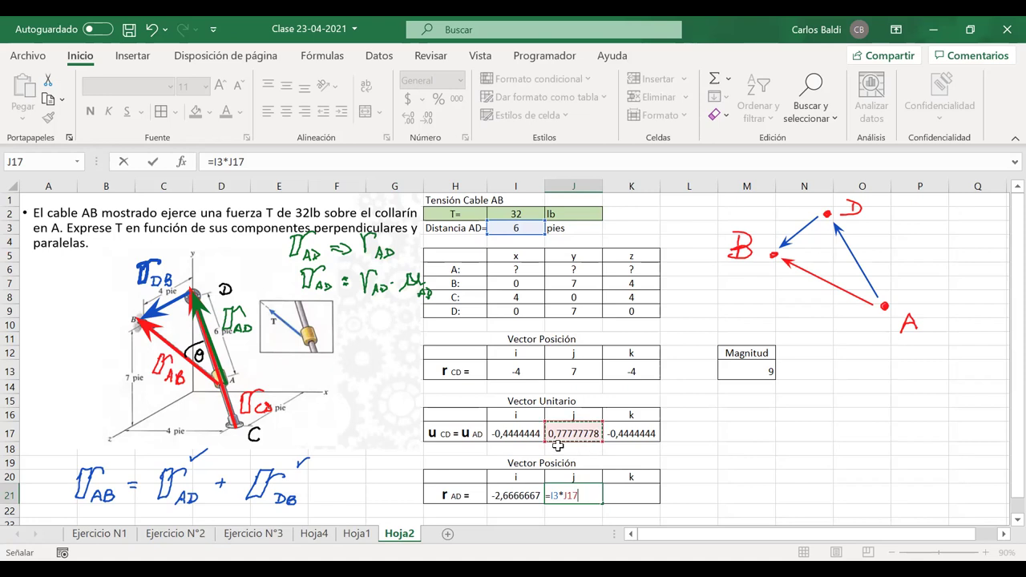
key(Return)
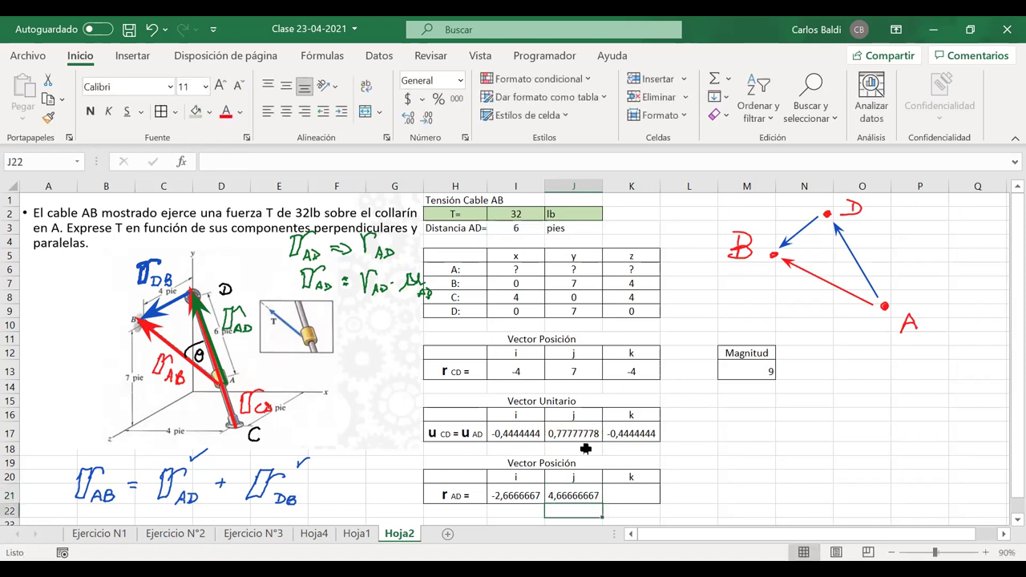
- Calculate the k component of r AD in K21 with the formula =I3*K17
click(632, 496)
text(=)
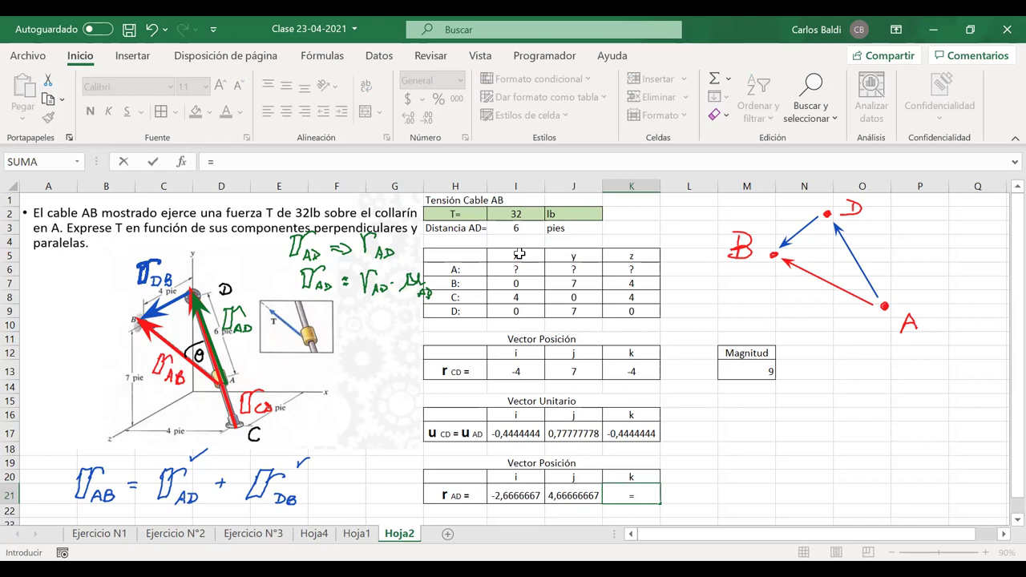
click(521, 228)
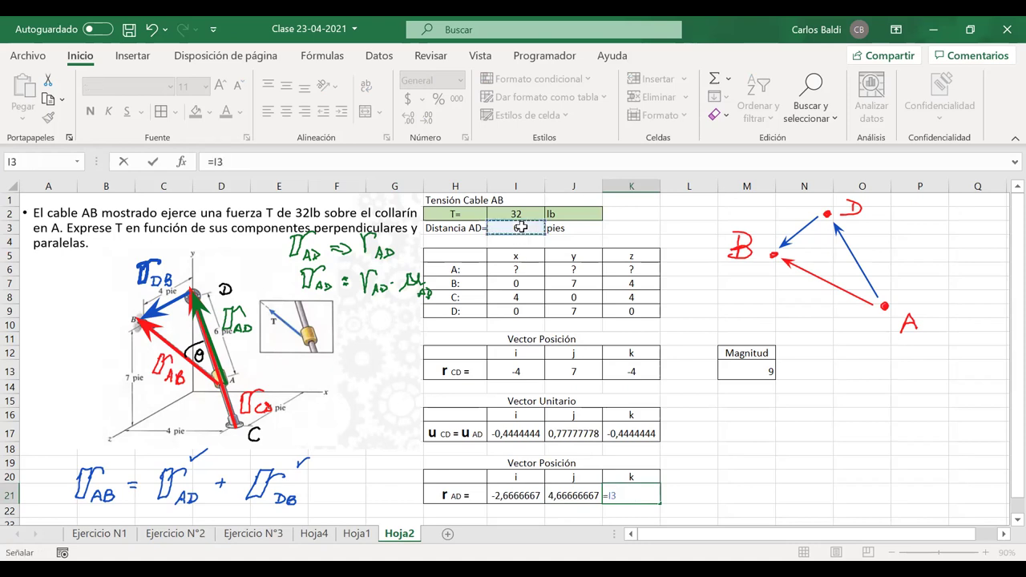
text(*)
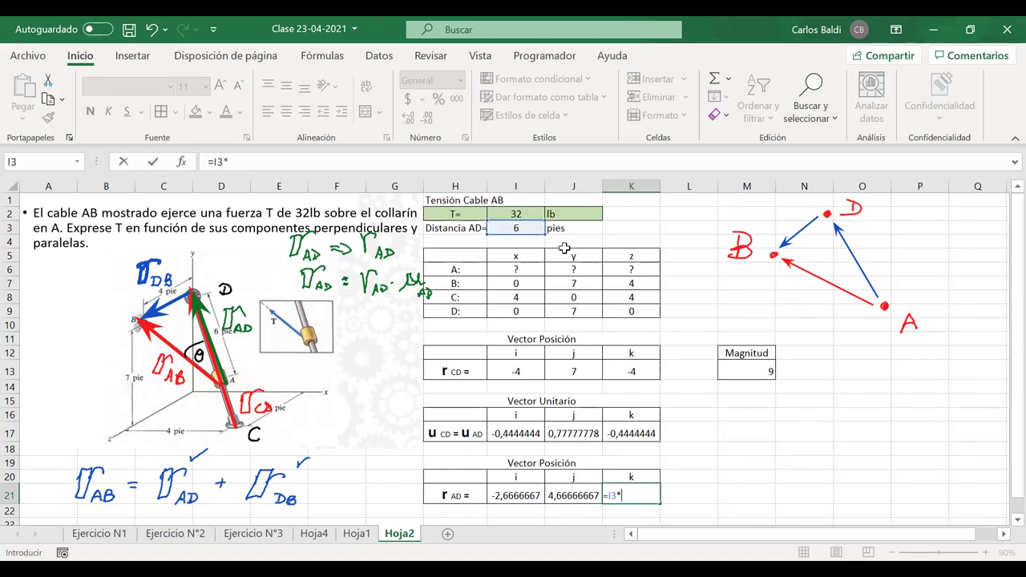
click(627, 431)
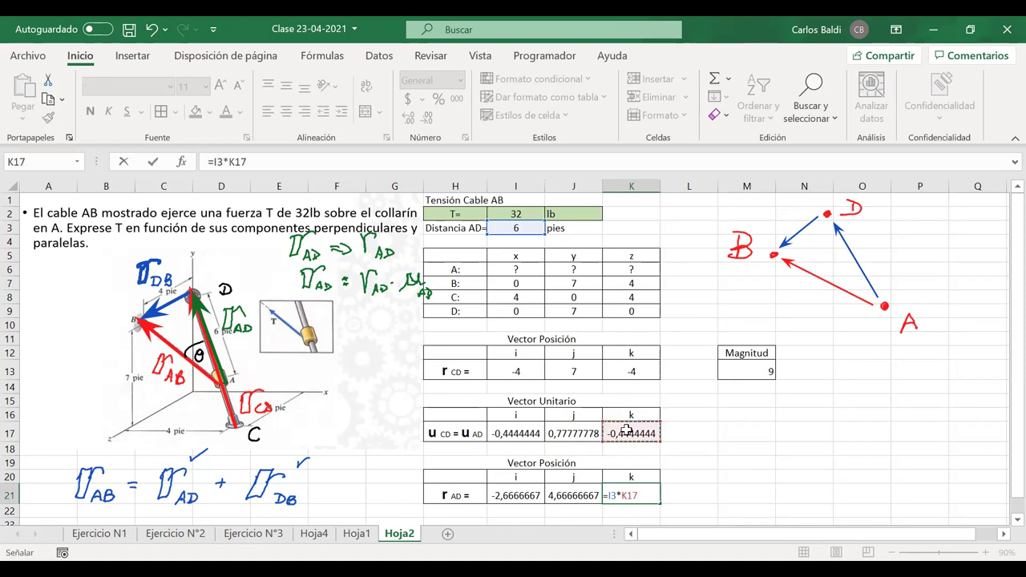
key(Return)
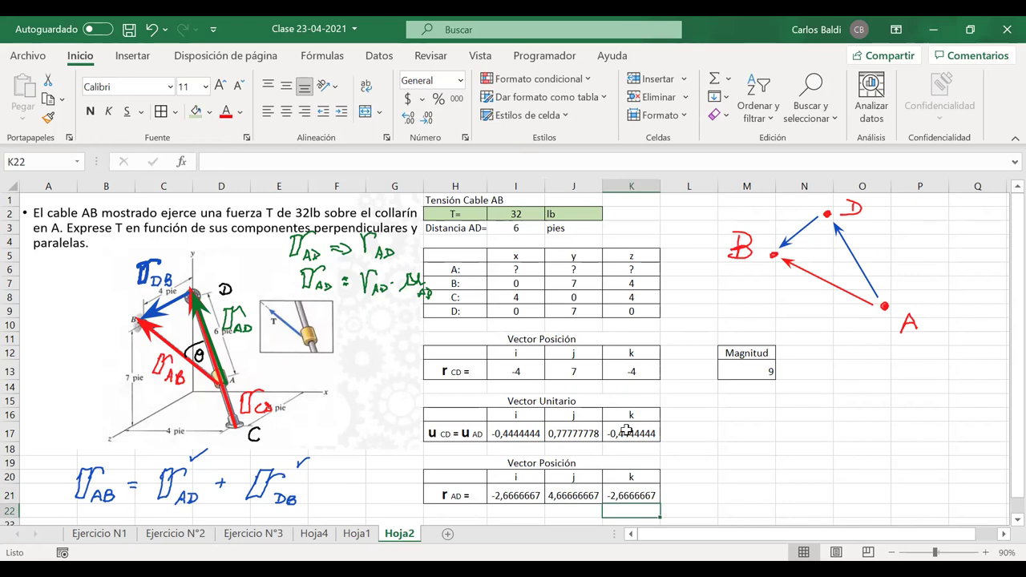
- Copy the r AD label from H21 to H22 and change it to r DB =
click(453, 496)
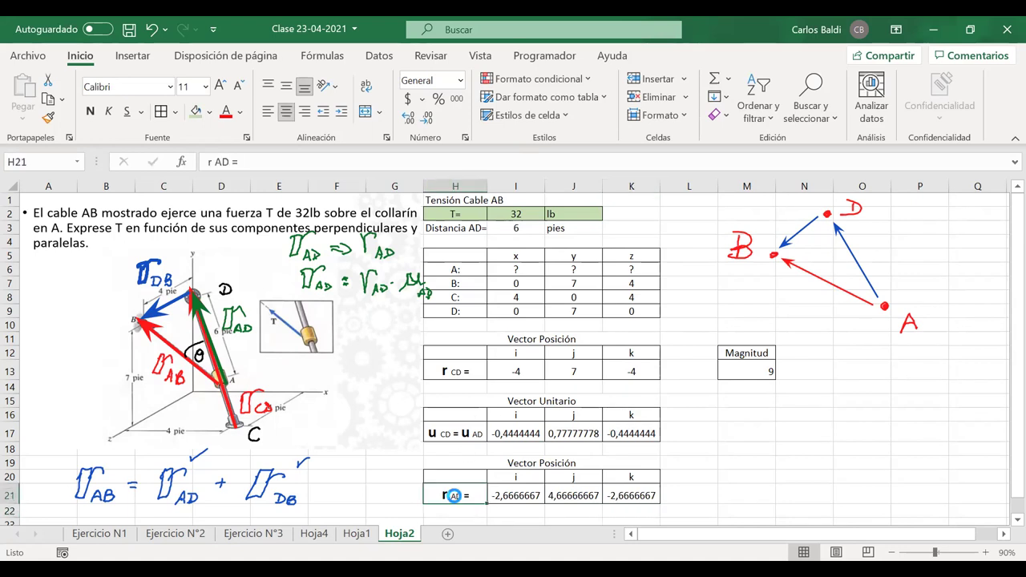
key(ctrl+c)
click(459, 510)
key(ctrl+v)
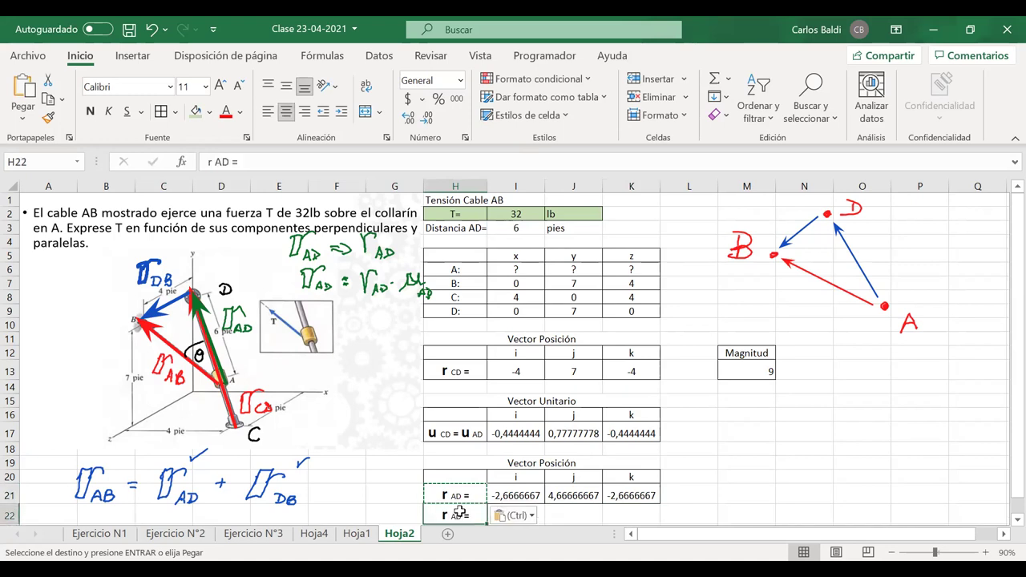
double_click(460, 513)
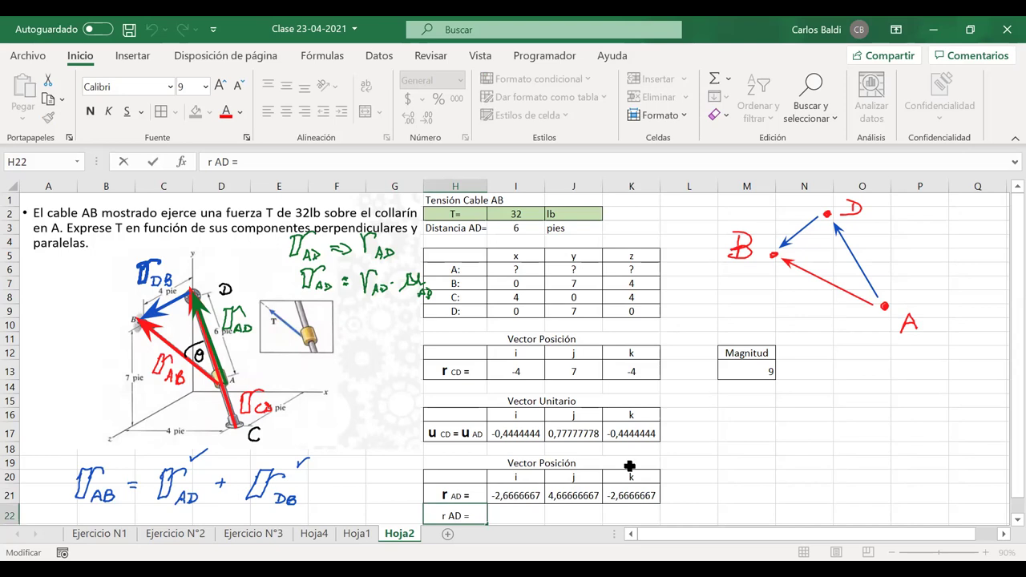
text(D)
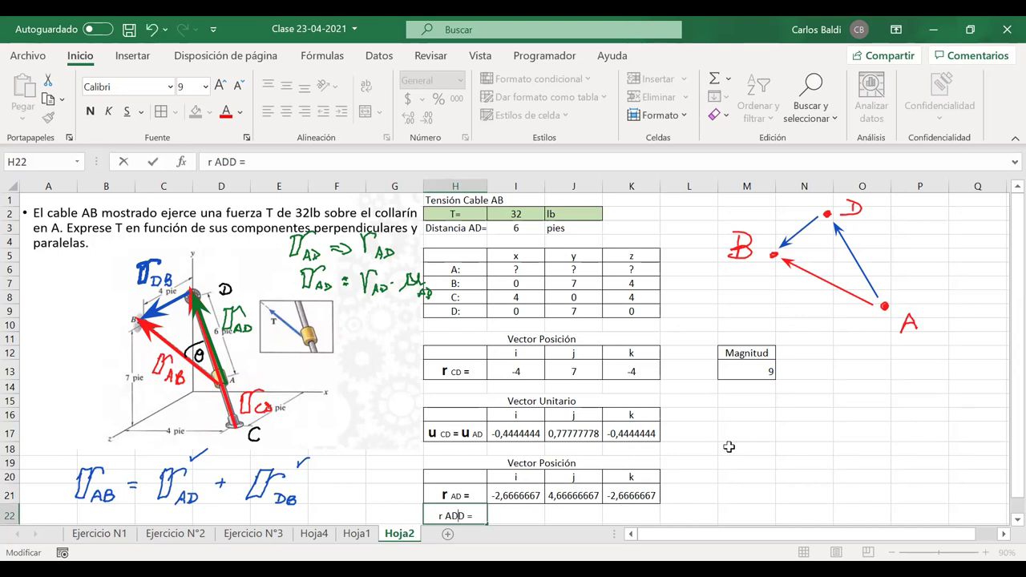
key(BackSpace)
text(B)
key(BackSpace)
key(Return)
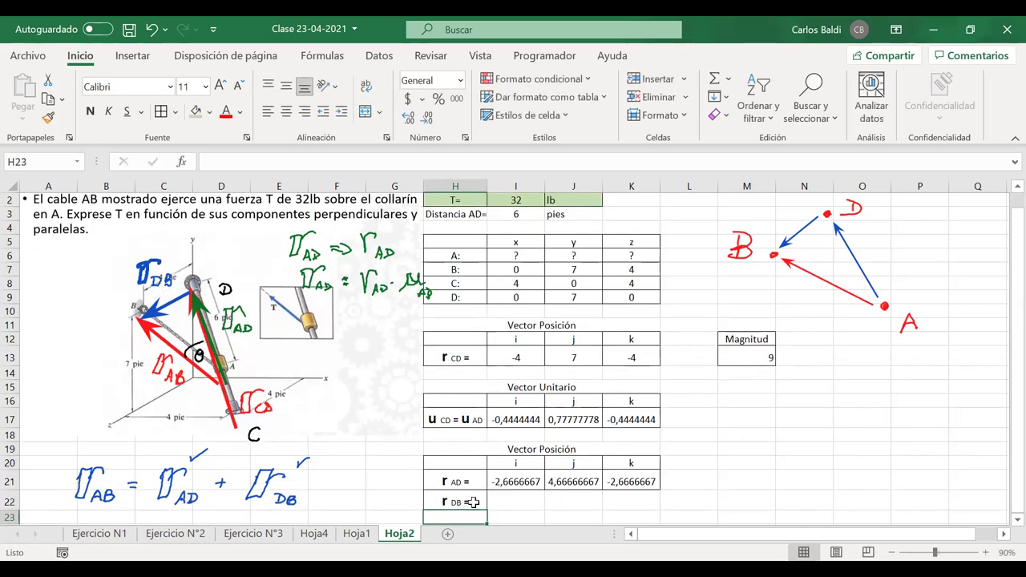
- Calculate the i component of r DB in I22 with the formula =I7-I9
click(506, 500)
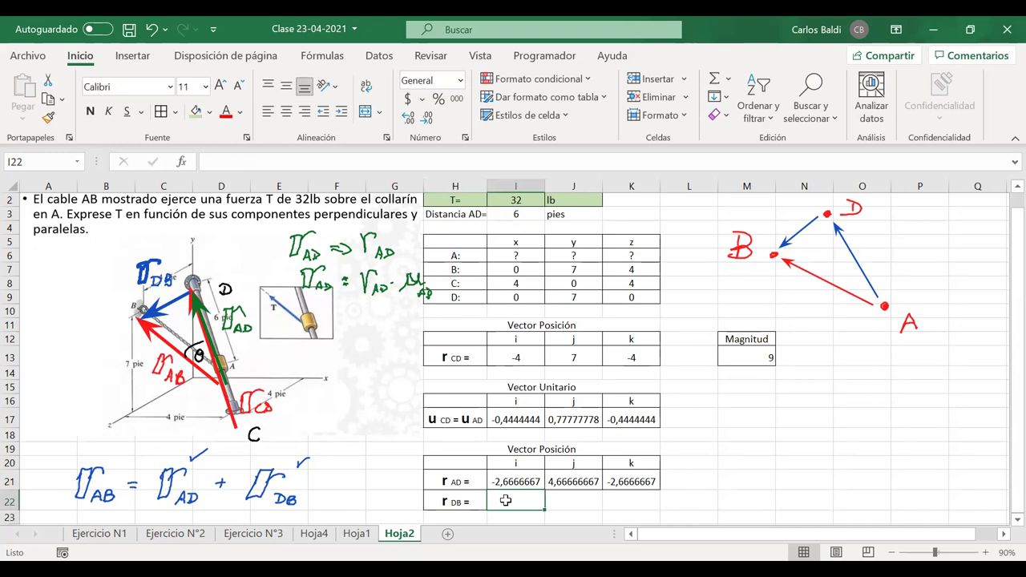
text(=)
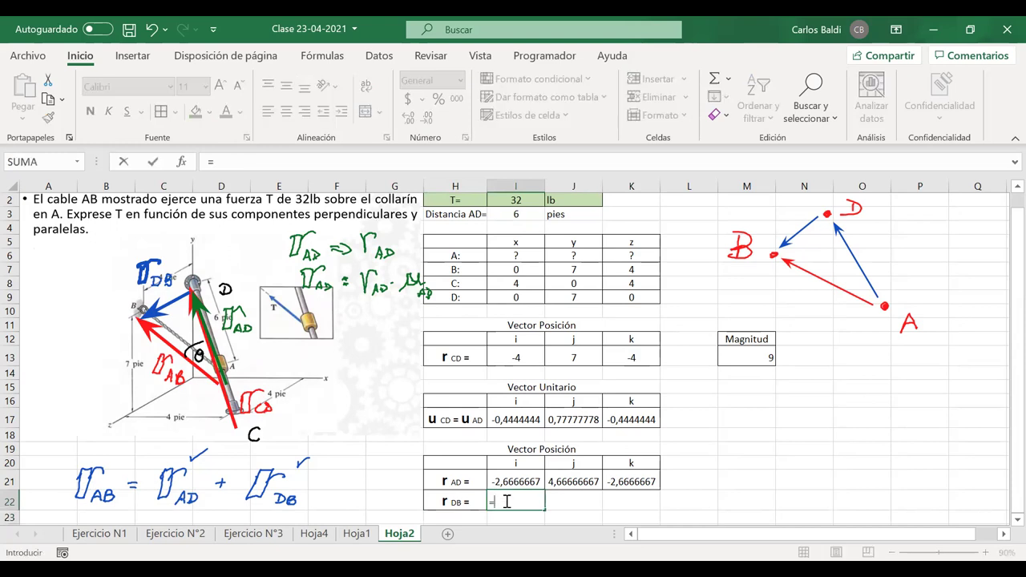
click(510, 273)
text(-)
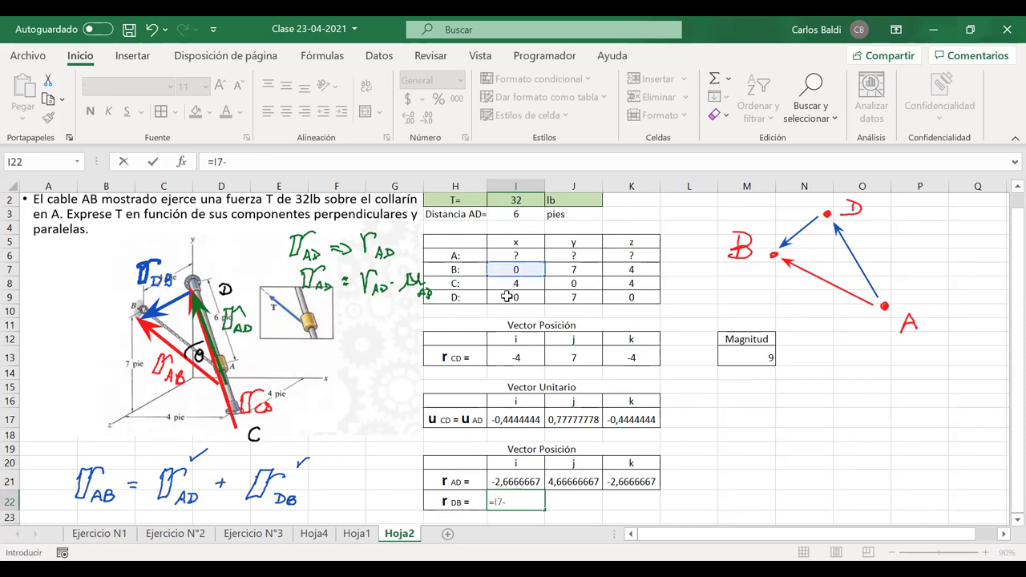
click(501, 298)
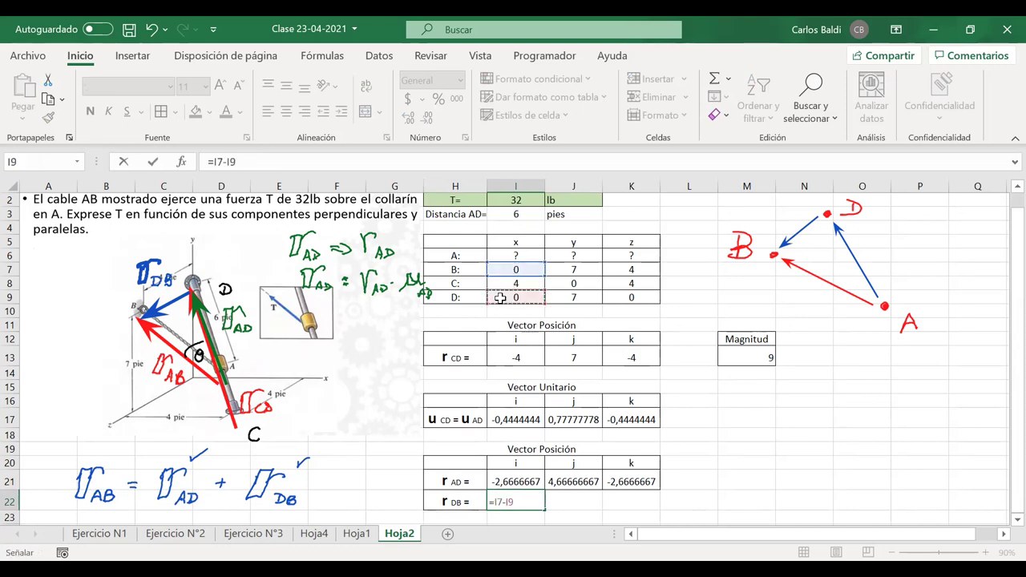
key(Return)
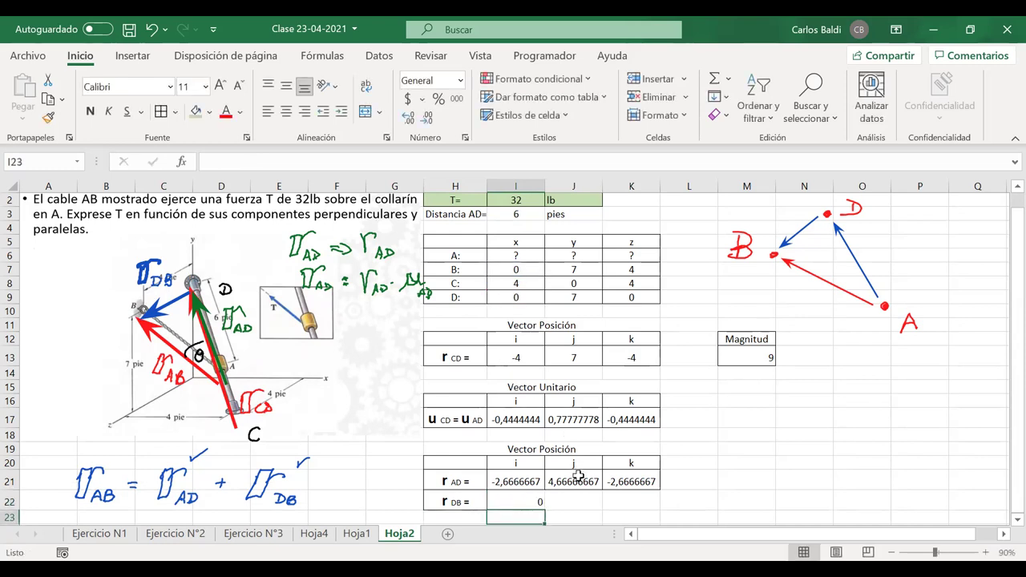
- Calculate the j component of r DB in J22 with the formula =J7-J9
click(567, 505)
text(=)
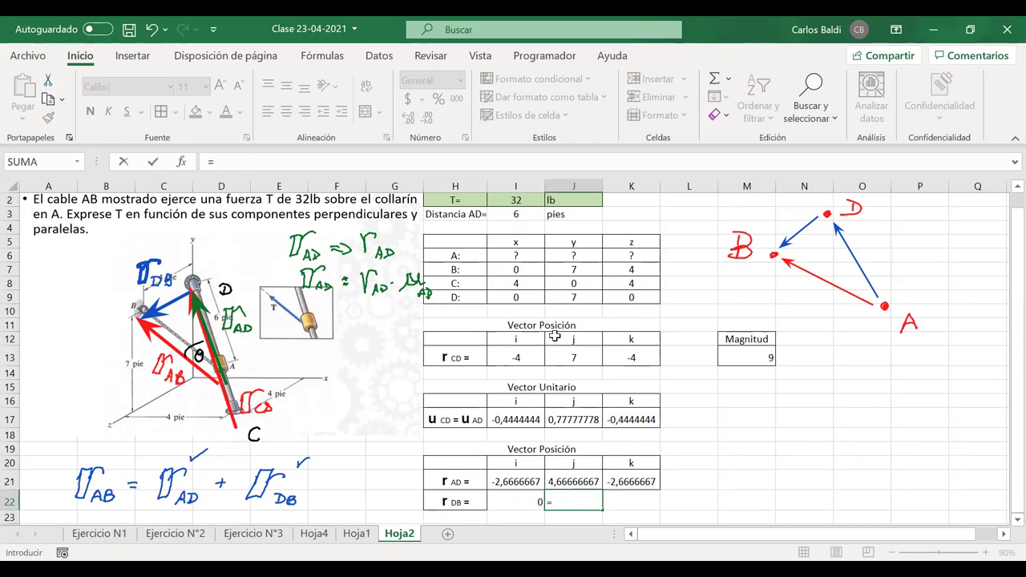
click(571, 267)
text(-)
click(571, 297)
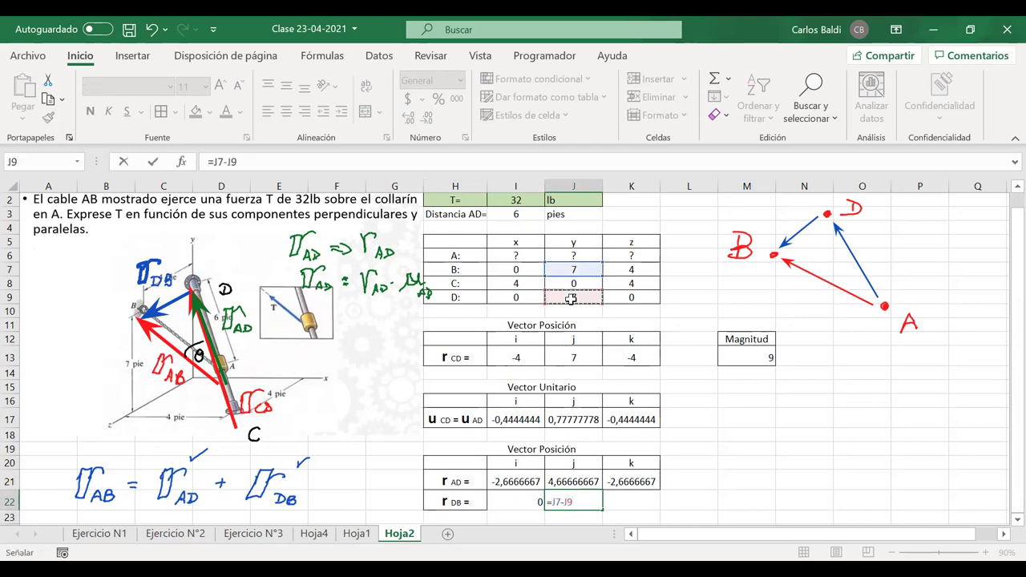
key(Return)
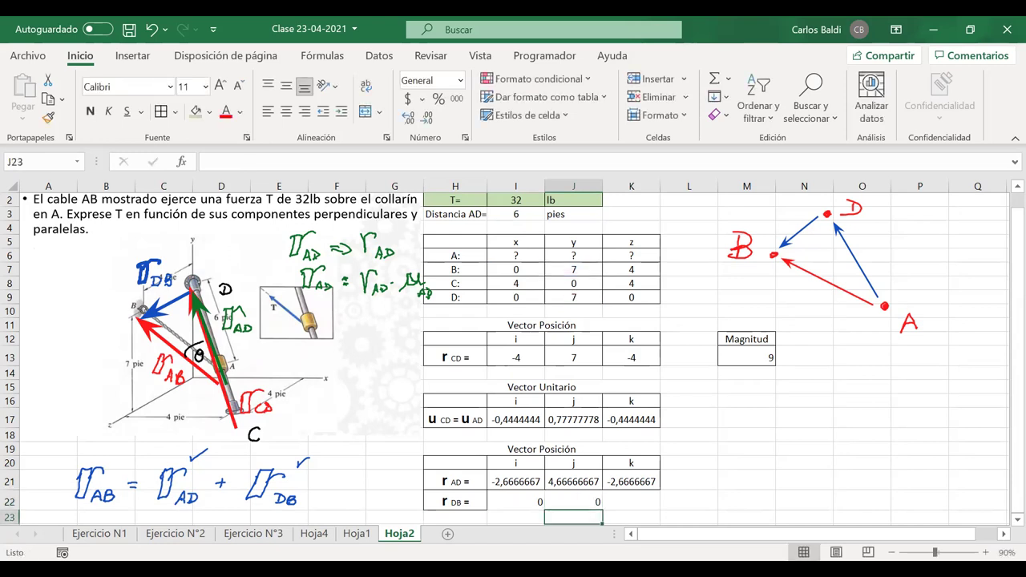
- Calculate the k component of r DB in K22 with the formula =K7-K9 and center the values in I22:K22
click(633, 502)
text(=)
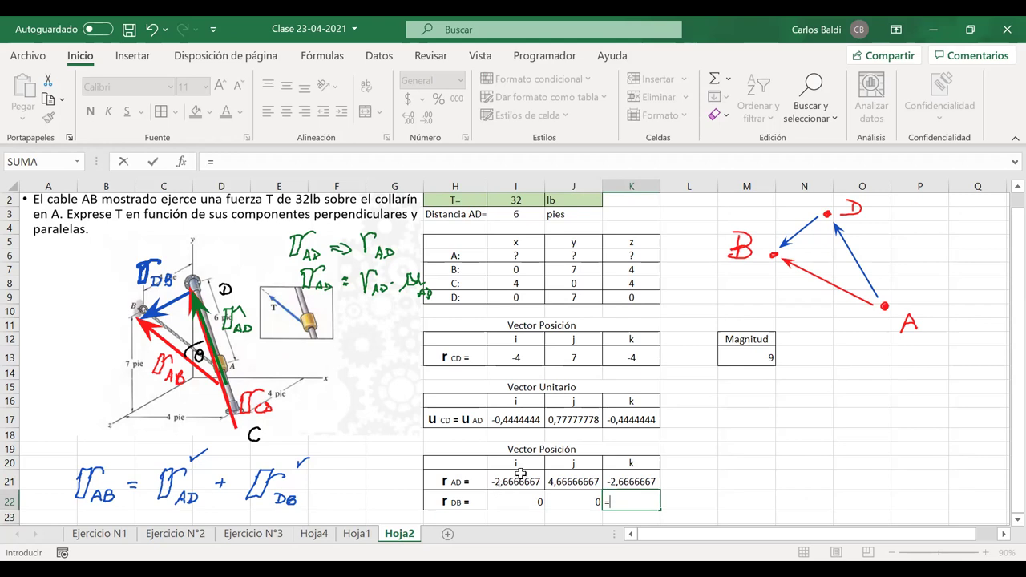
click(631, 270)
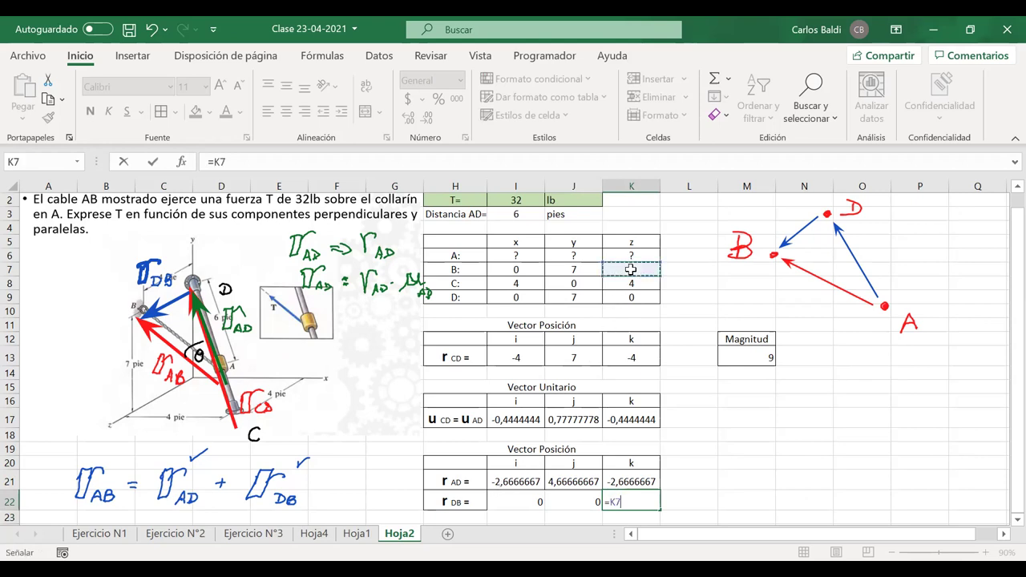
text(-)
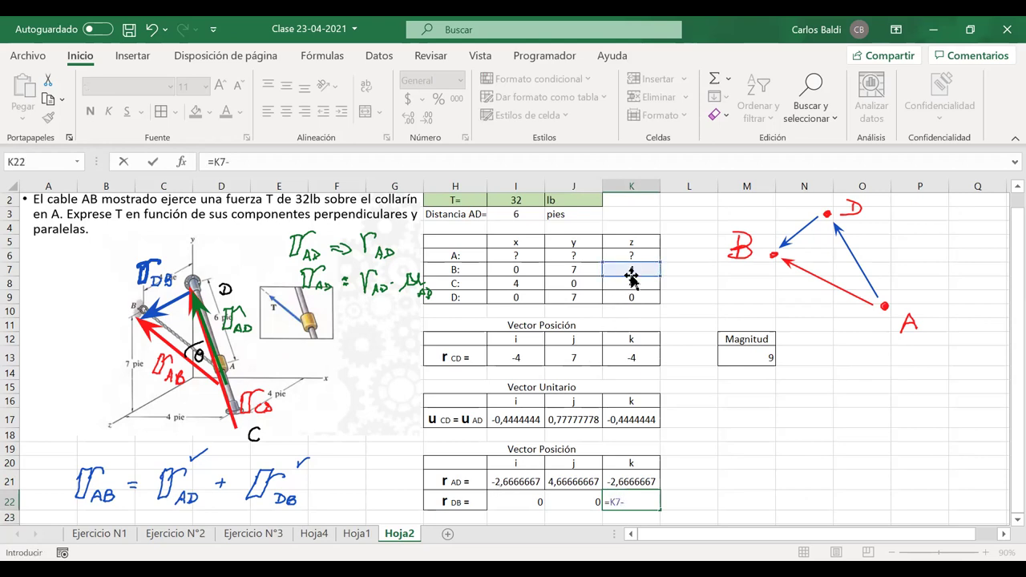
click(625, 298)
key(Return)
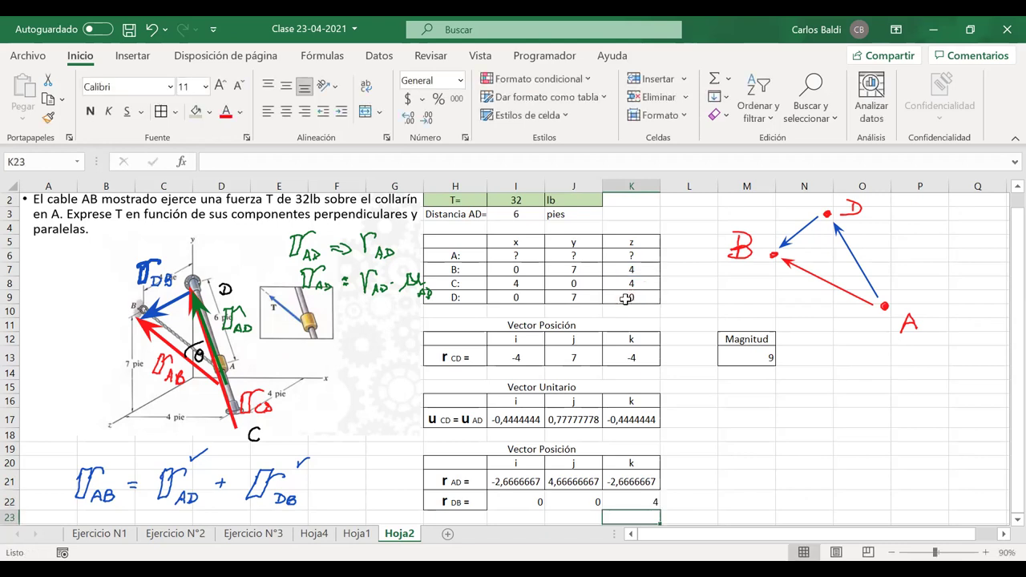
drag(619, 500, 503, 508)
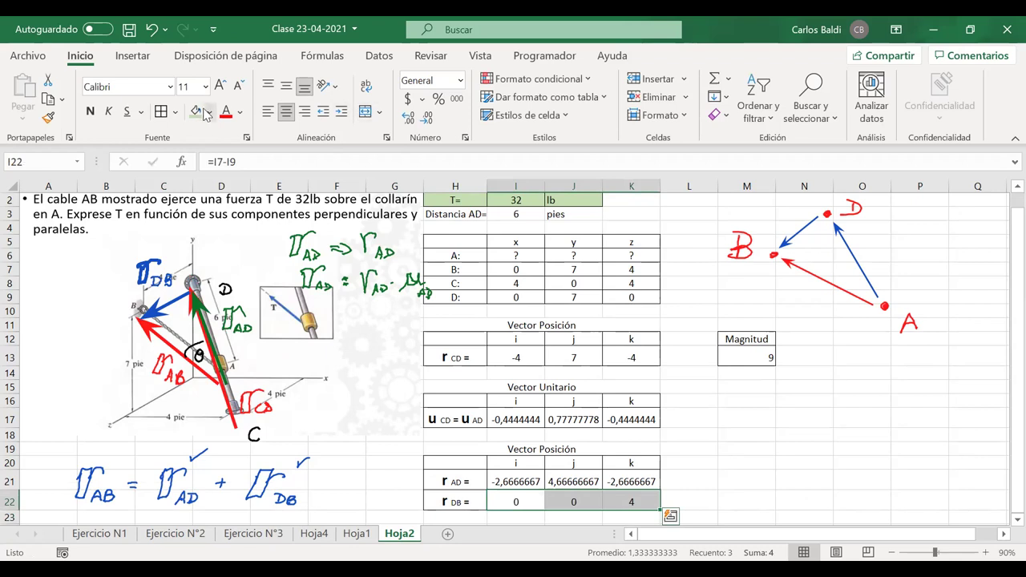
click(718, 435)
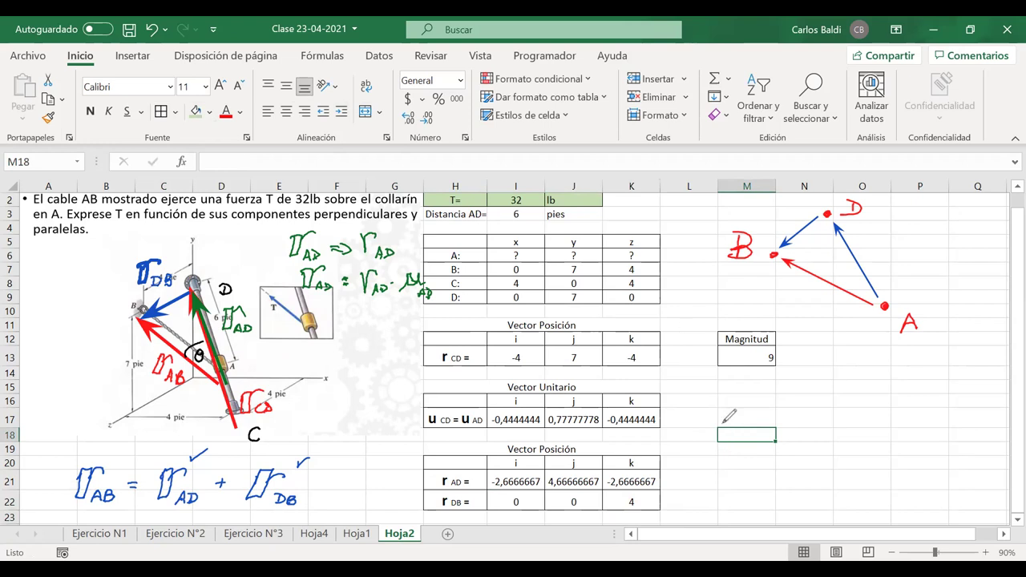
- Handwrite r DB = {4 k} in blue ink in the blank area beside the vector tables and erase it
drag(752, 422, 778, 421)
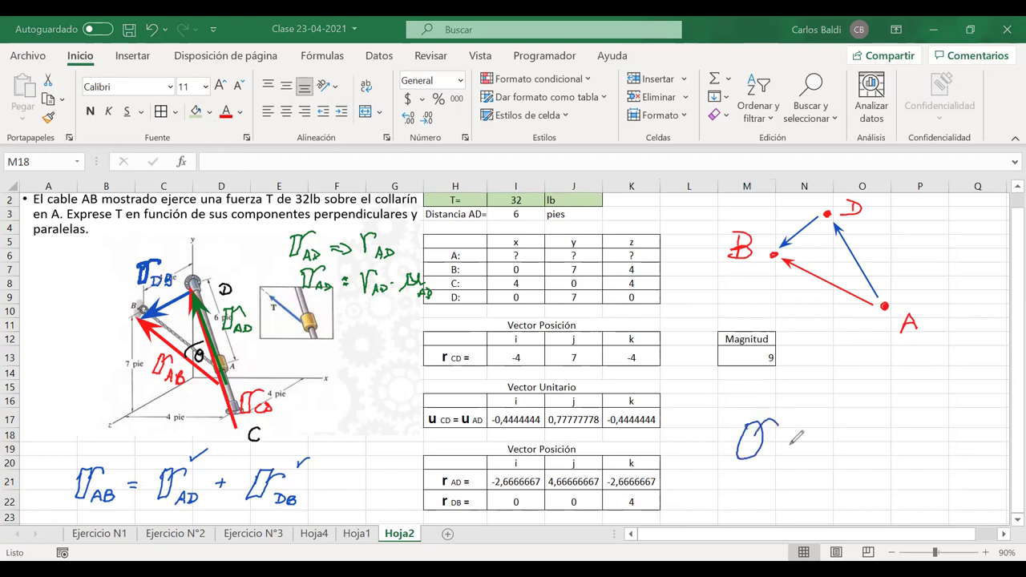
mouse_move(768, 469)
mouse_down()
mouse_move(792, 483)
mouse_move(814, 457)
mouse_up()
mouse_move(880, 416)
mouse_down()
mouse_move(892, 442)
mouse_move(882, 465)
mouse_move(925, 462)
mouse_move(921, 439)
mouse_up()
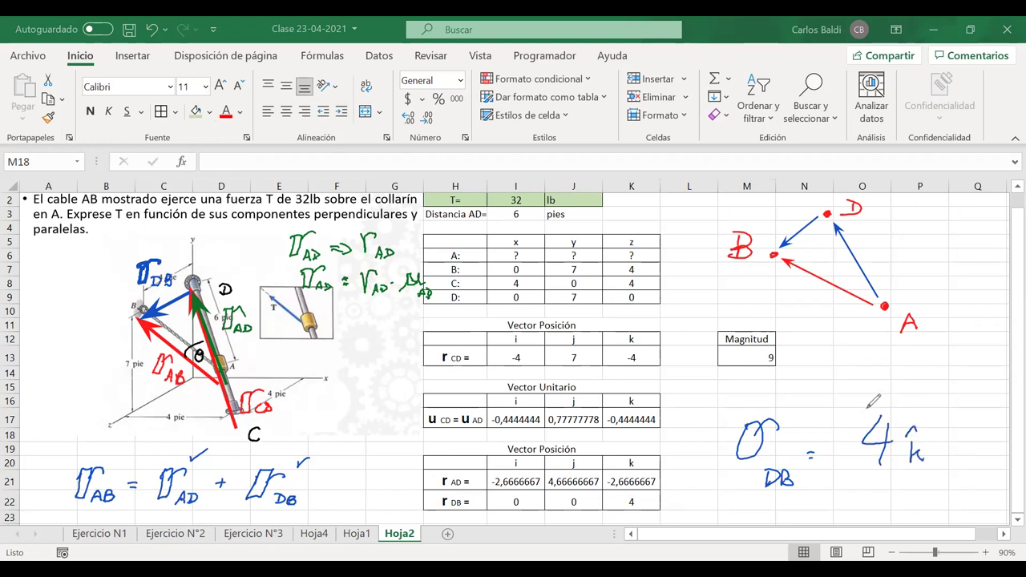
drag(852, 406, 842, 469)
drag(933, 408, 931, 471)
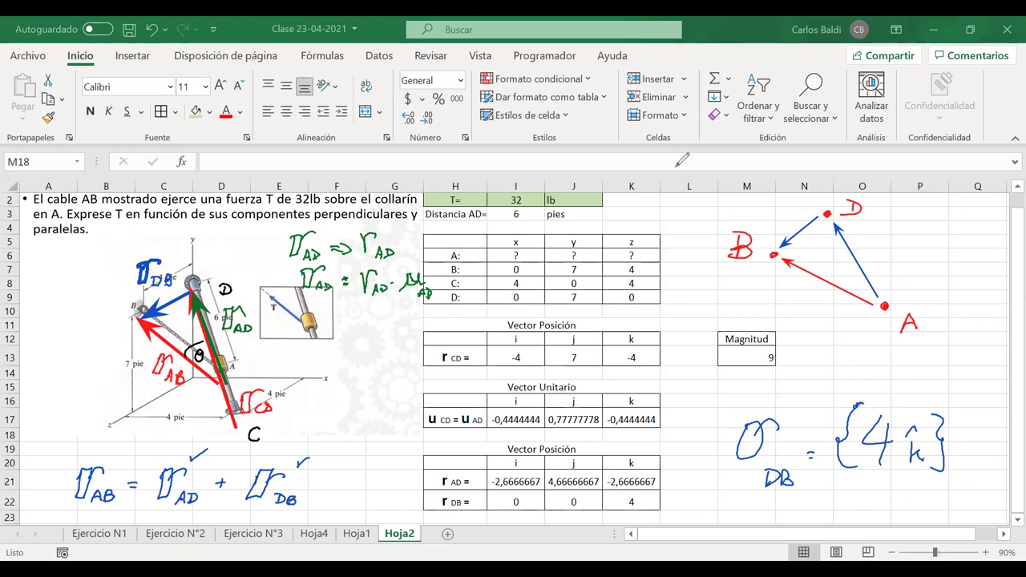
mouse_move(758, 424)
mouse_down()
mouse_move(770, 473)
mouse_move(785, 478)
mouse_move(756, 408)
mouse_up()
click(874, 433)
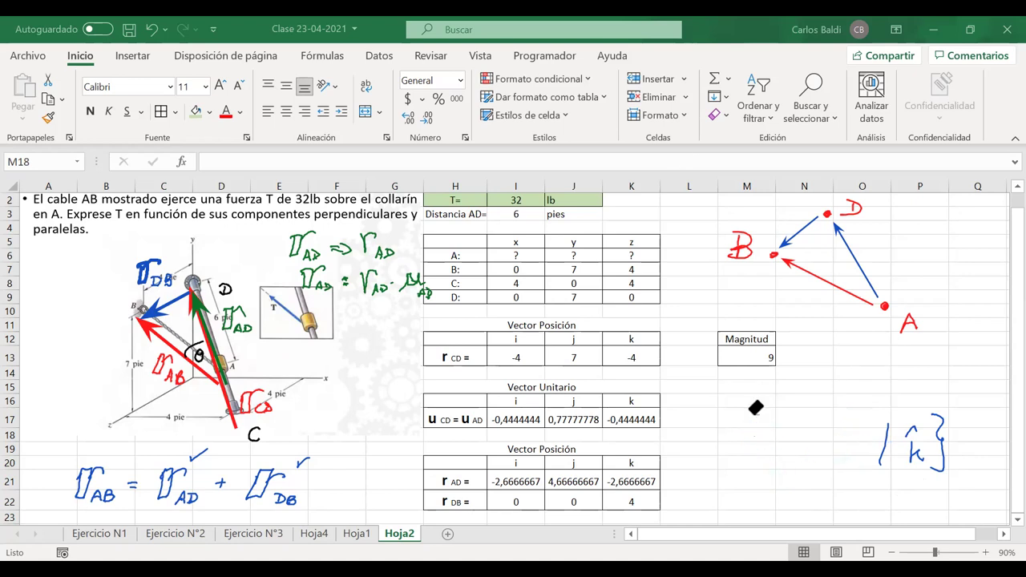
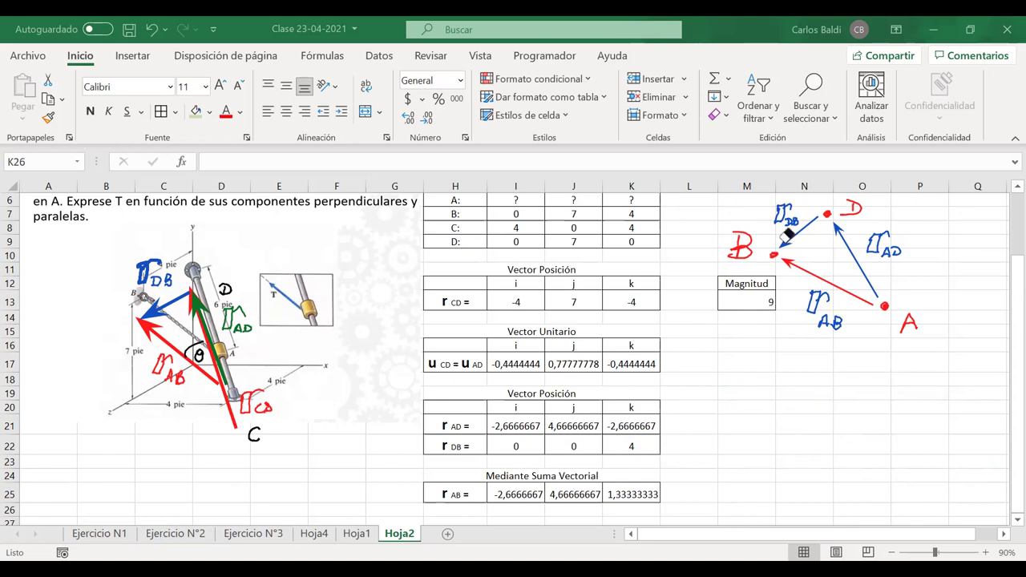
- Erase the hand-drawn A, B, D vector triangle and its labels beside the coordinate table
mouse_move(851, 207)
mouse_down()
mouse_move(818, 301)
mouse_move(885, 234)
mouse_up()
drag(753, 238, 887, 327)
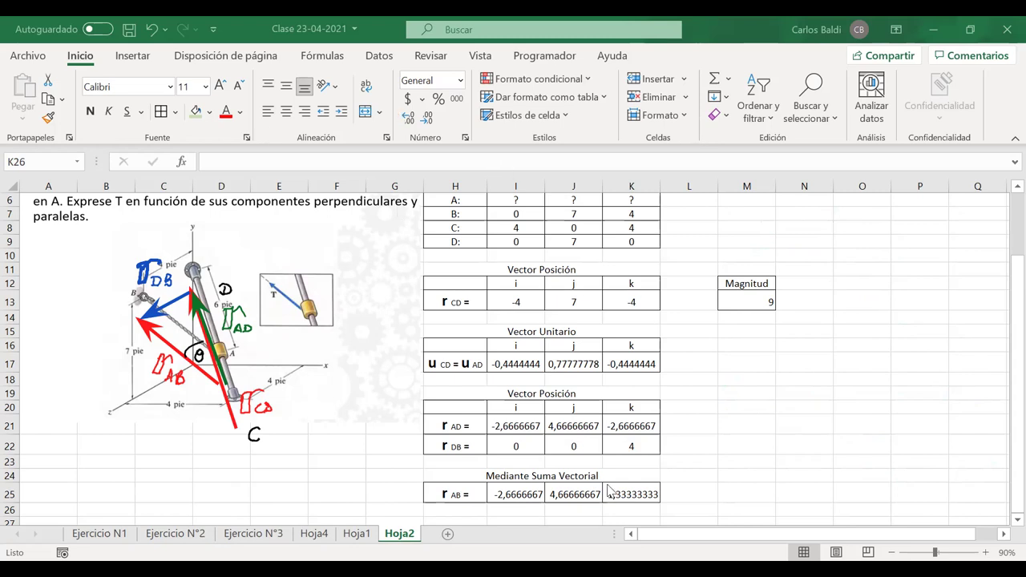
- Fill the r AB row H25:K25 and the r CD row H13:K13 with light gold
drag(462, 496, 623, 491)
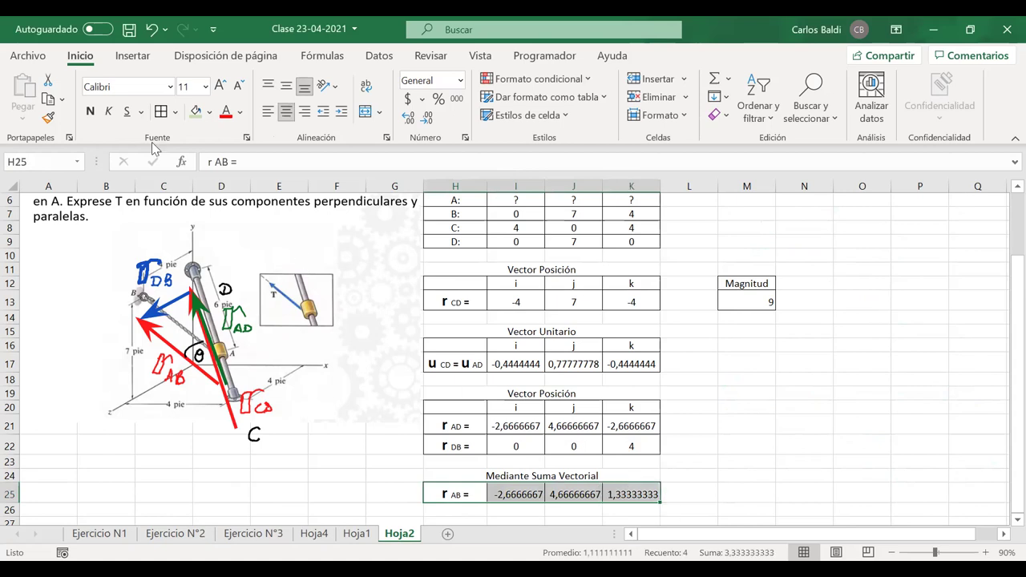
click(209, 111)
click(294, 184)
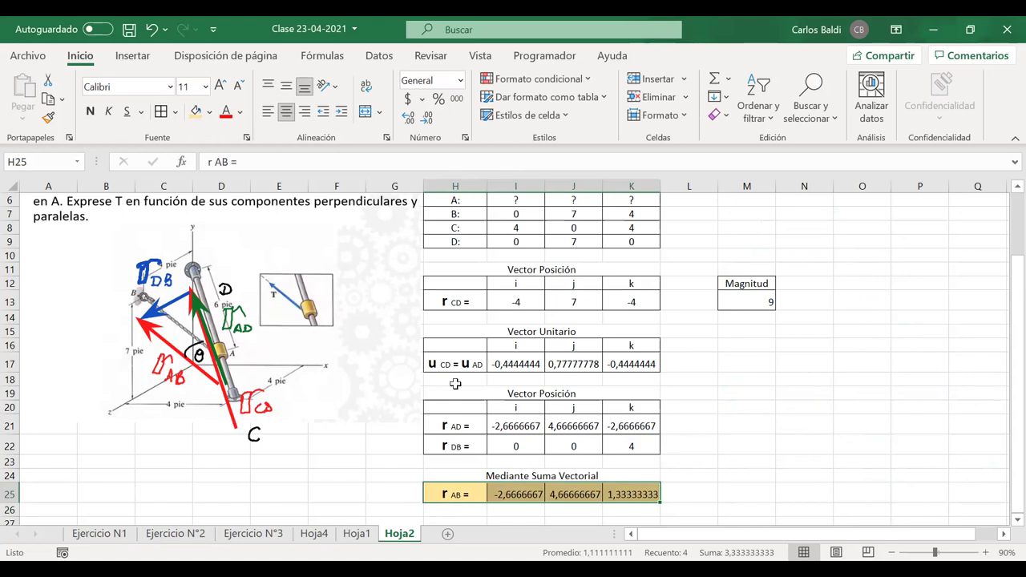
drag(469, 428, 623, 423)
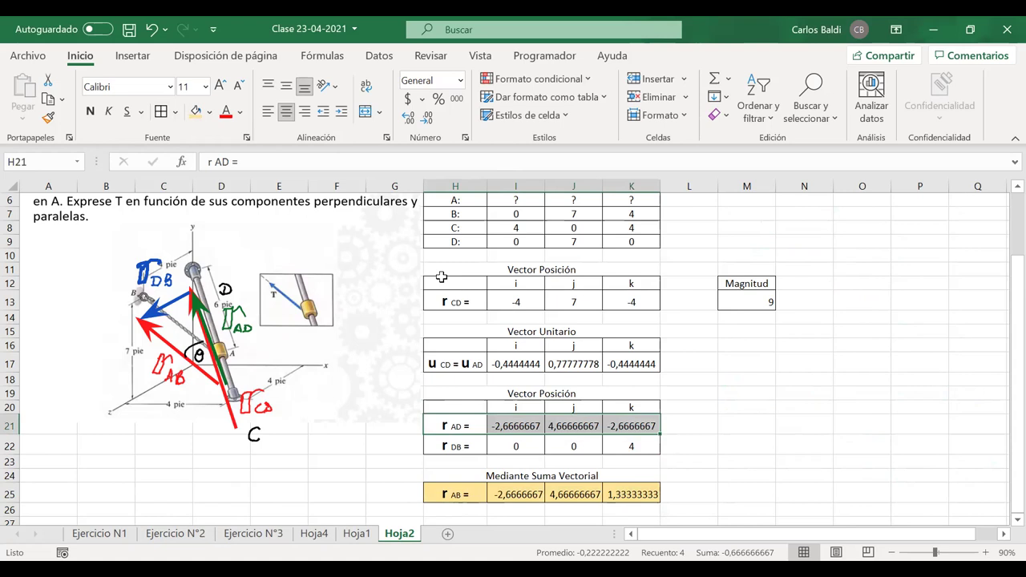
drag(451, 295, 623, 300)
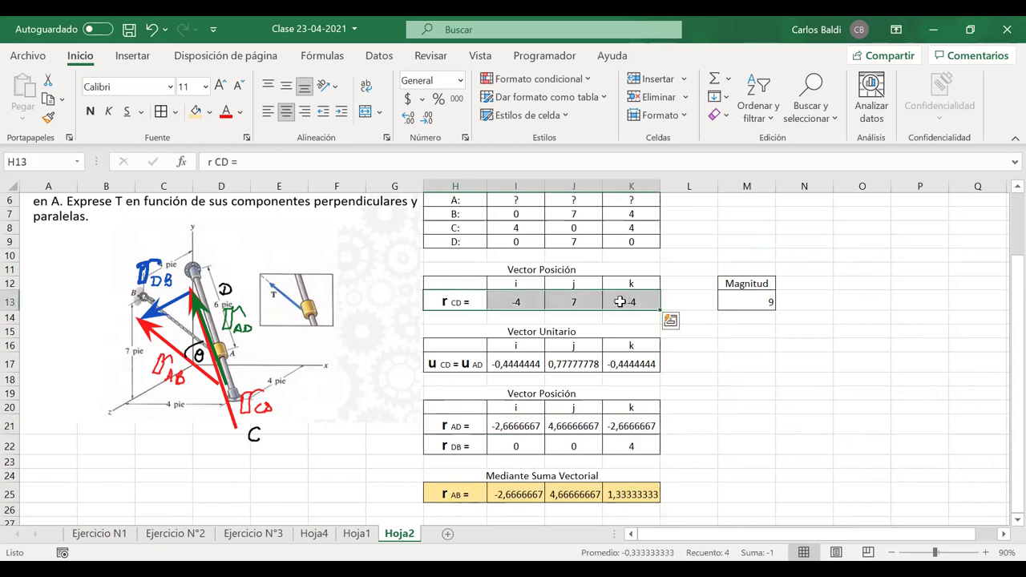
click(196, 112)
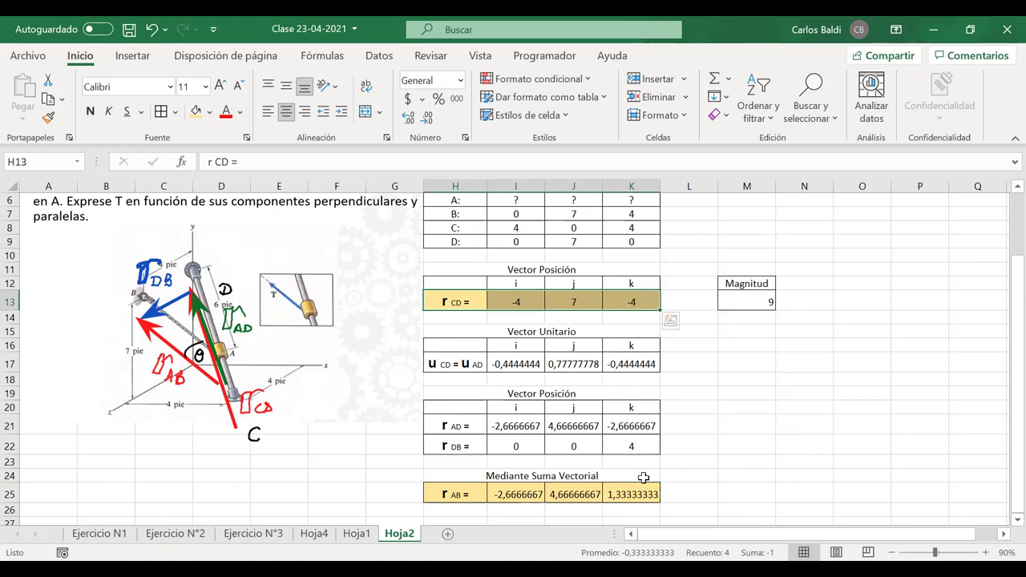
drag(477, 497, 631, 497)
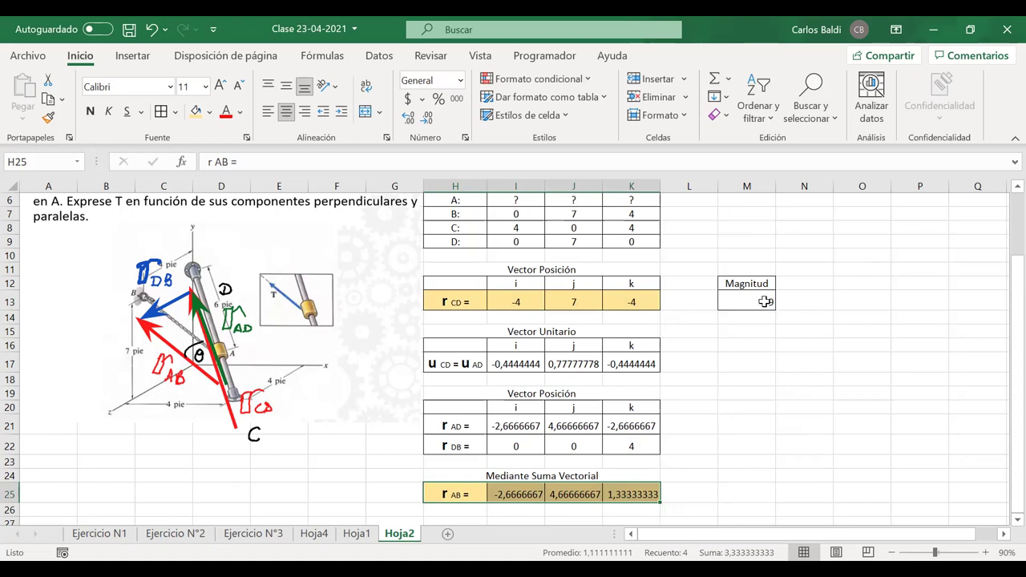
click(764, 305)
text(=)
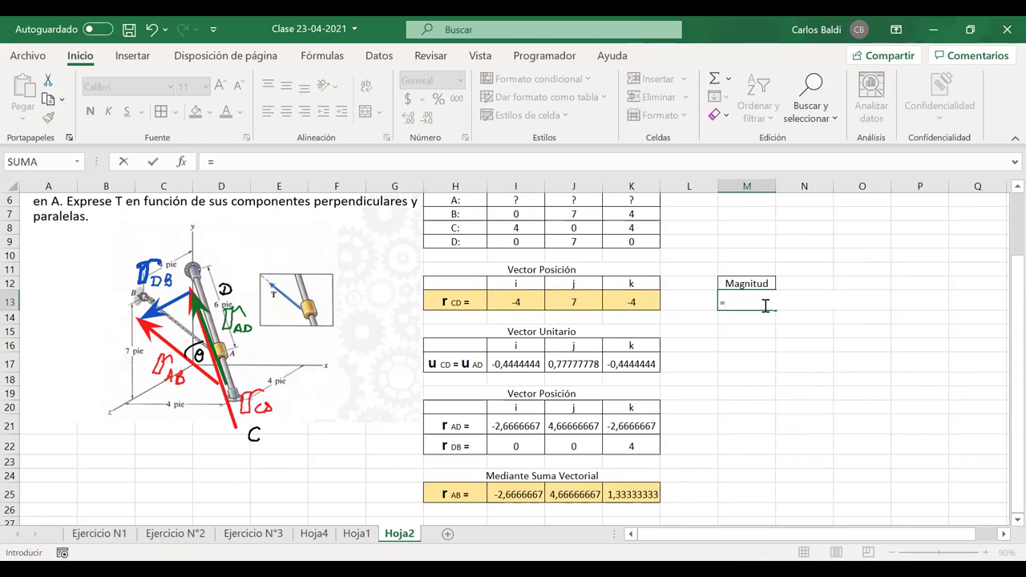
key(ctrl+z)
key(Return)
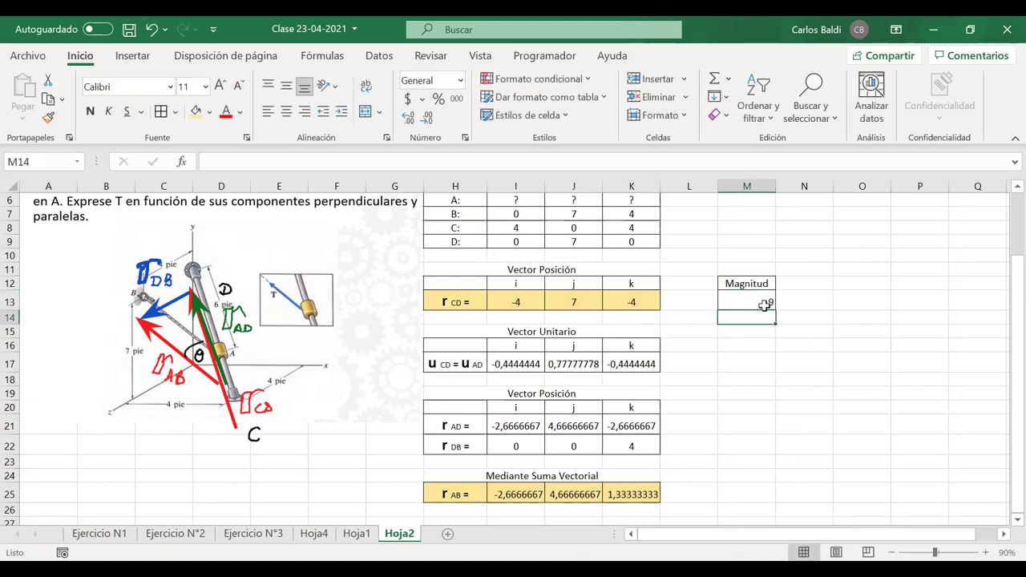
- Copy the magnitude formula from M13 to M17 for the unit vector and to M21 for r AD
click(760, 300)
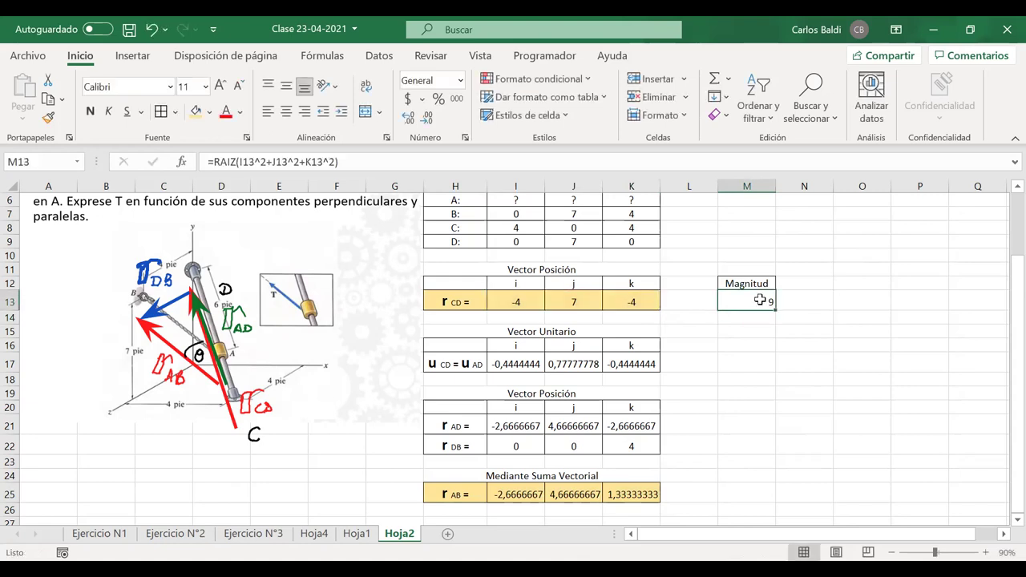
key(ctrl+c)
click(732, 362)
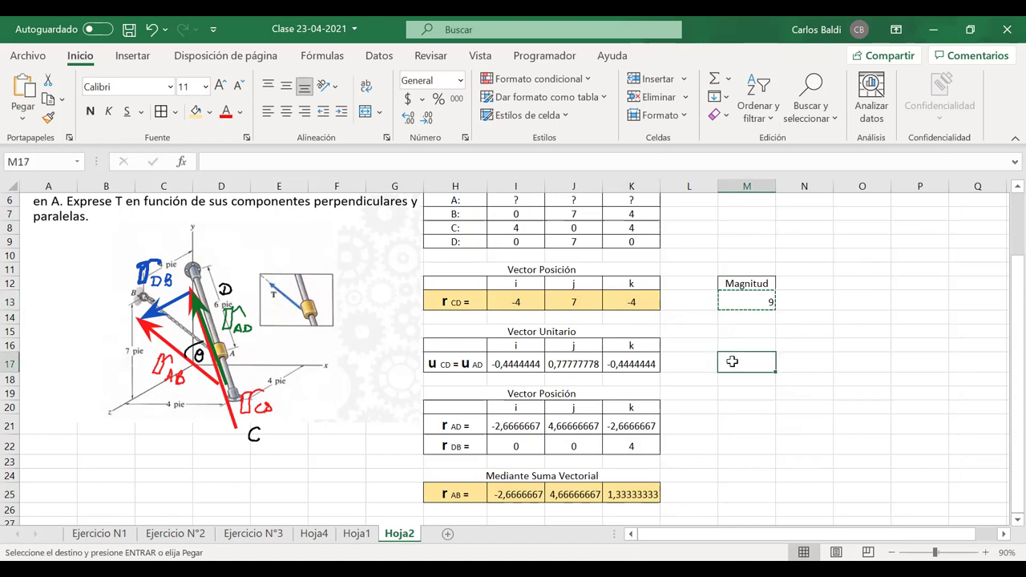
key(ctrl+v)
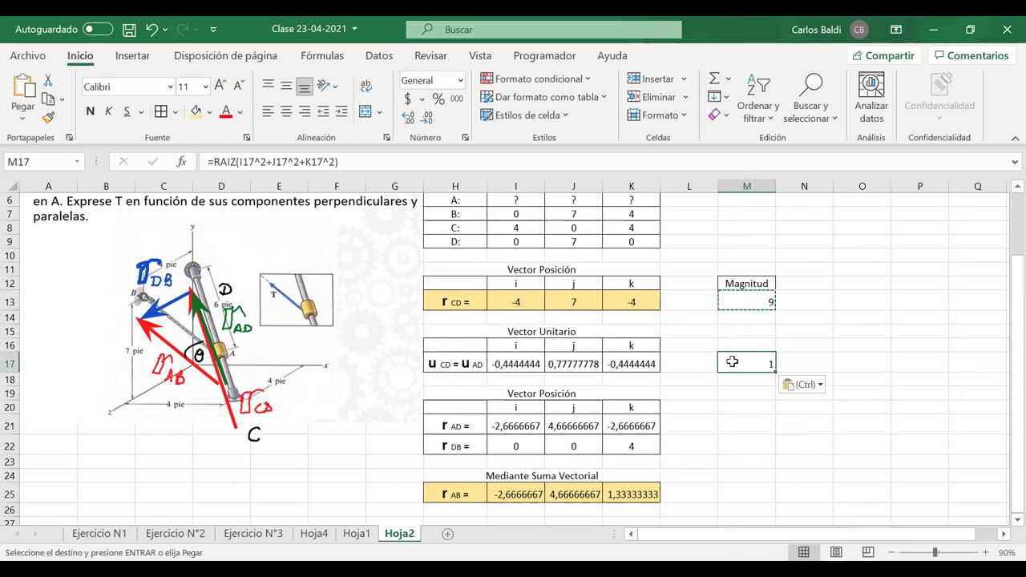
click(734, 429)
key(ctrl+v)
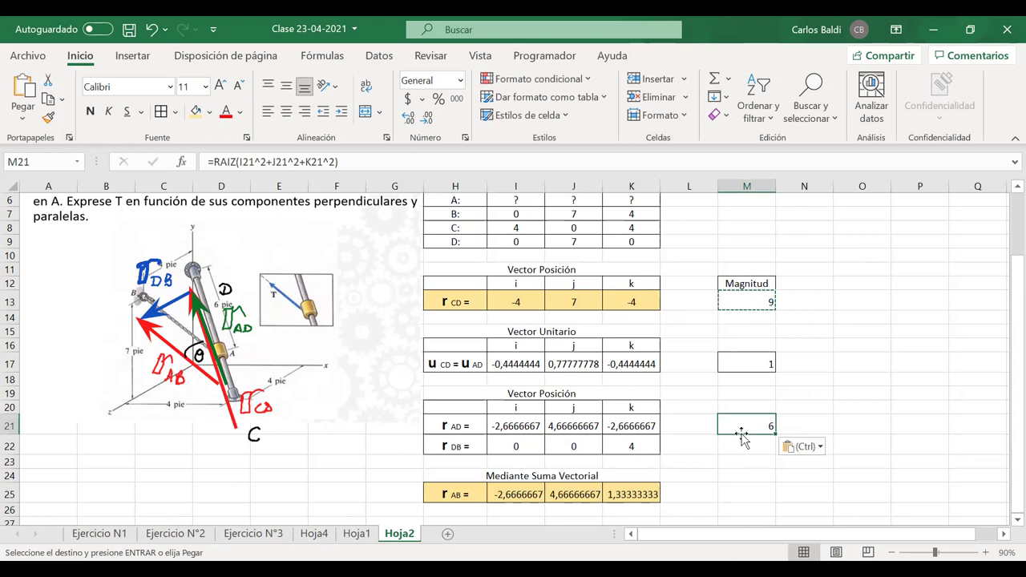
- Compare the r AD magnitude in M21 with the given Distancia AD in I3
drag(750, 425, 501, 425)
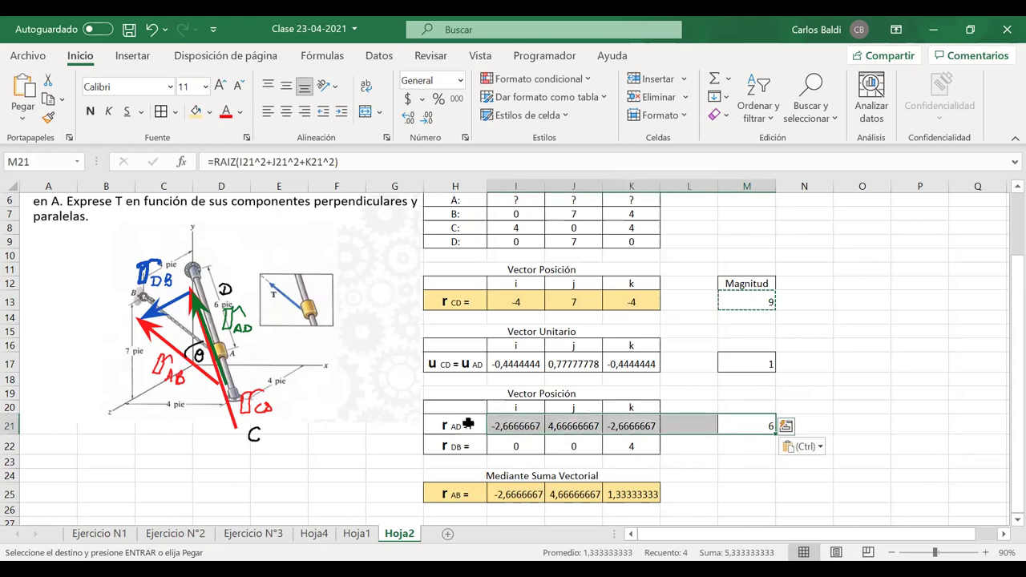
scroll(466, 425, up, 2)
click(479, 222)
drag(480, 223, 515, 229)
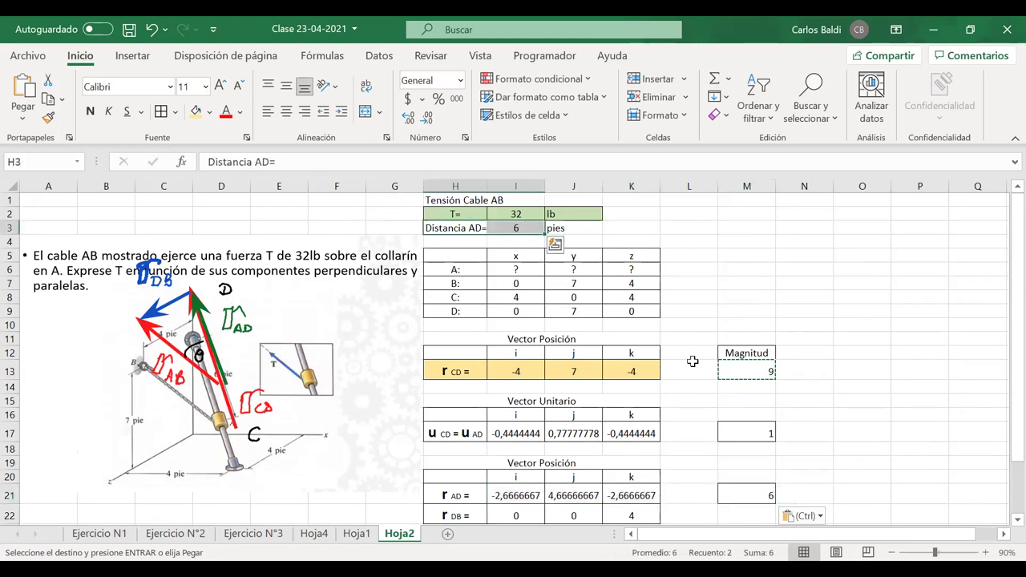
click(756, 497)
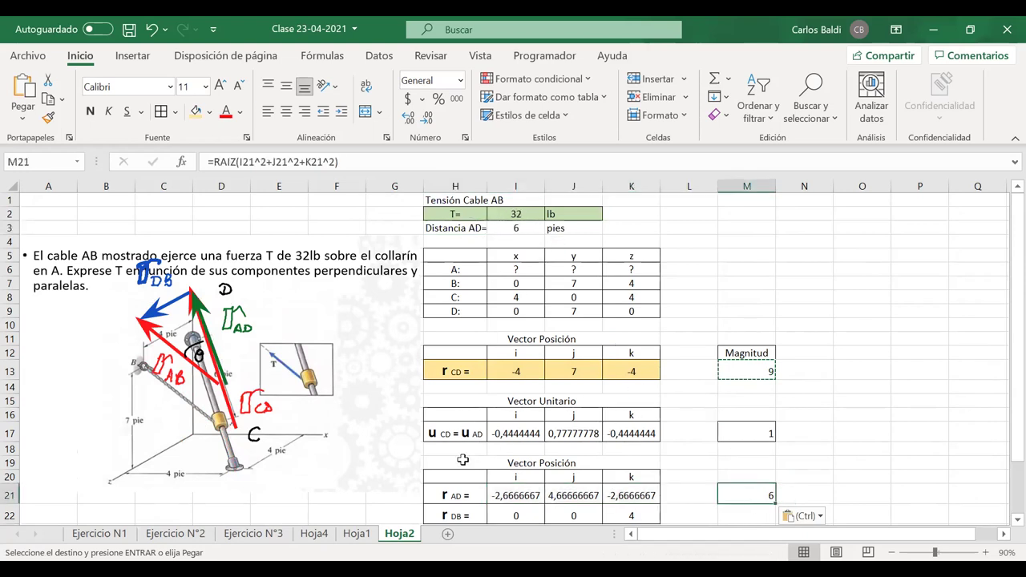
drag(742, 496, 469, 492)
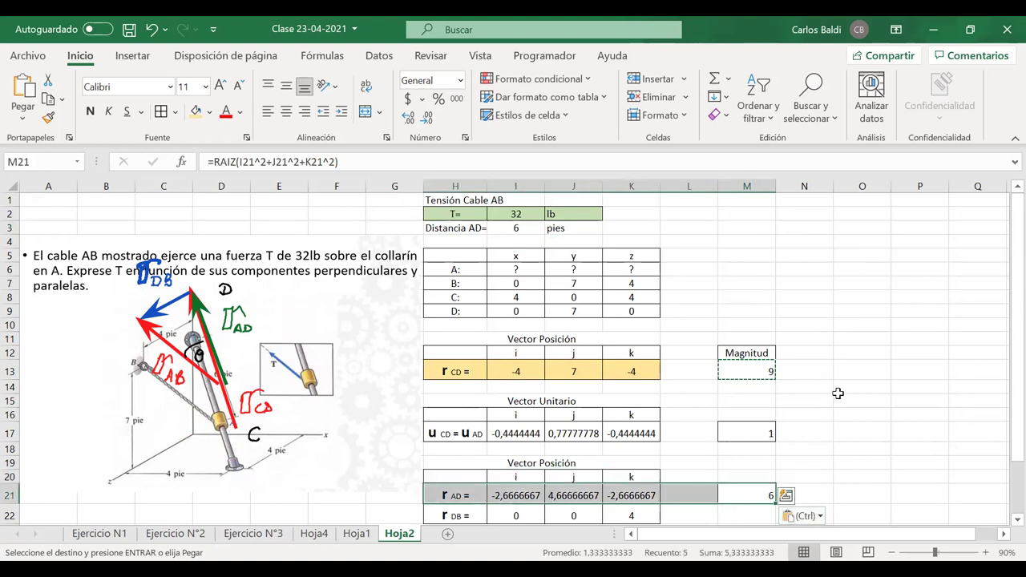
- Copy the magnitude formula to M22 for r DB and to M25 for r AB
scroll(838, 393, down, 3)
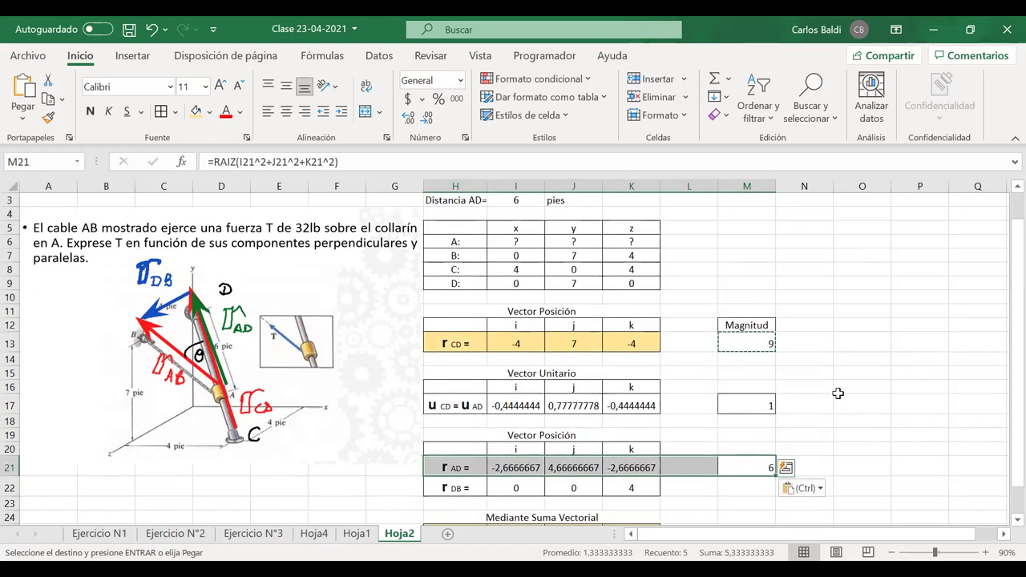
click(745, 474)
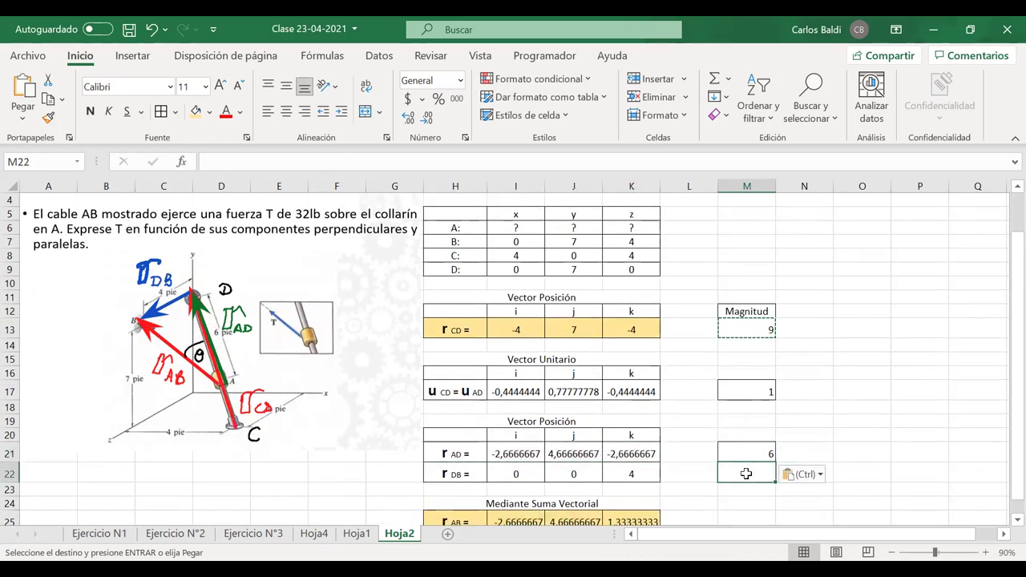
key(ctrl+v)
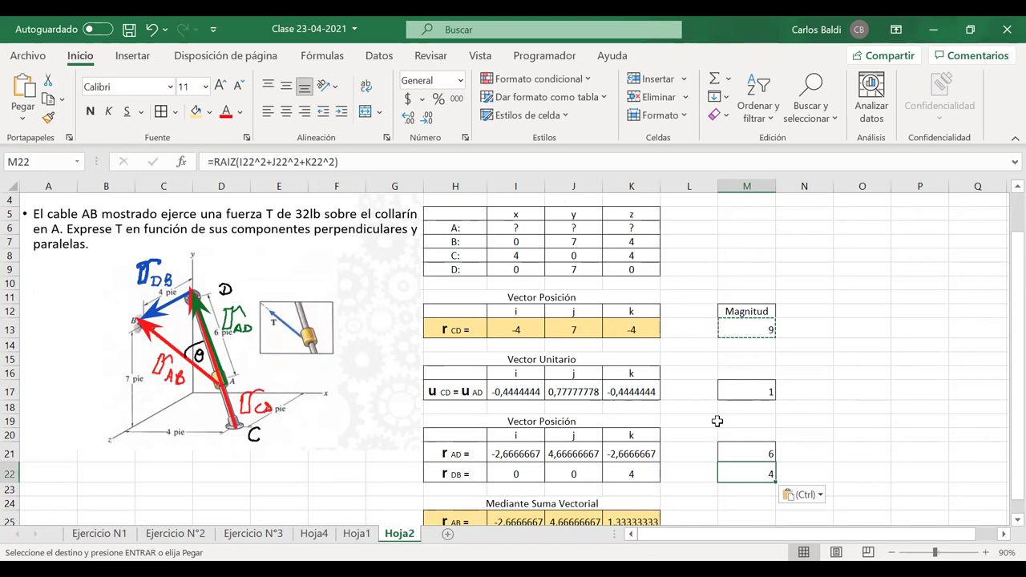
scroll(718, 420, down, 1)
click(736, 504)
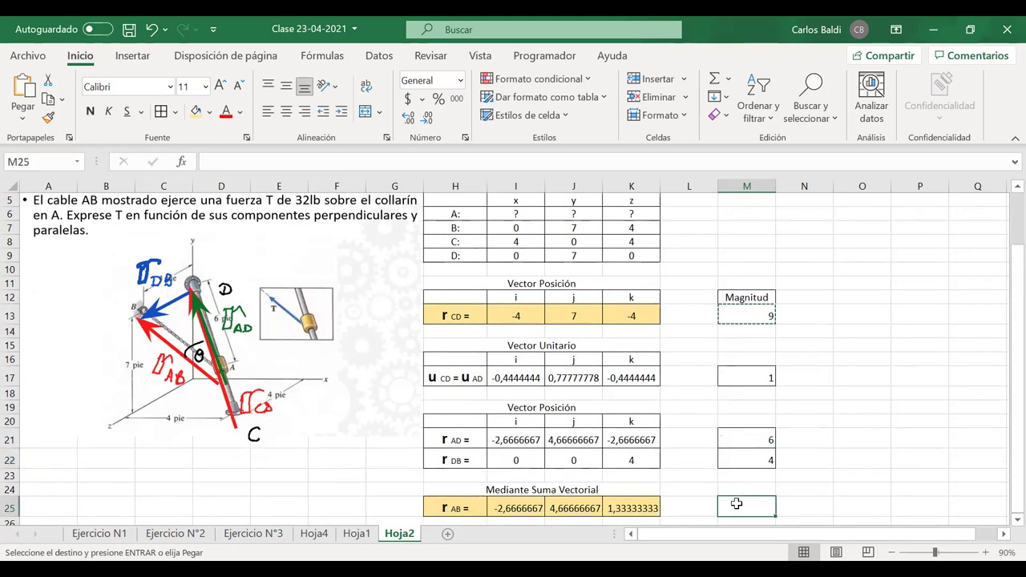
key(ctrl+v)
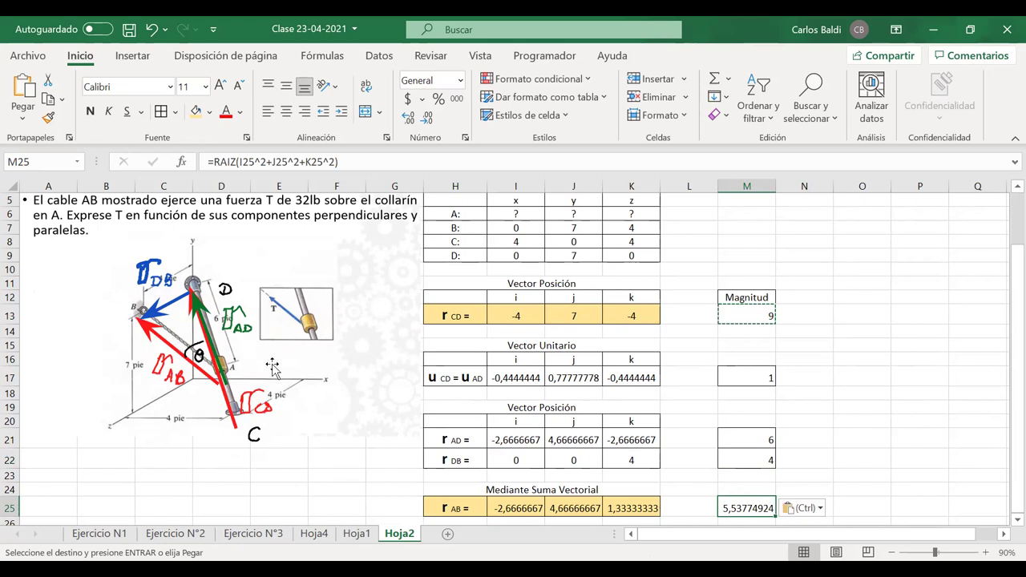
- Reposition the cable exercise picture on Hoja2 so its figure lines up with the hand-drawn vectors
mouse_move(386, 276)
mouse_down()
mouse_move(383, 347)
mouse_move(382, 334)
mouse_up()
scroll(571, 318, down, 1)
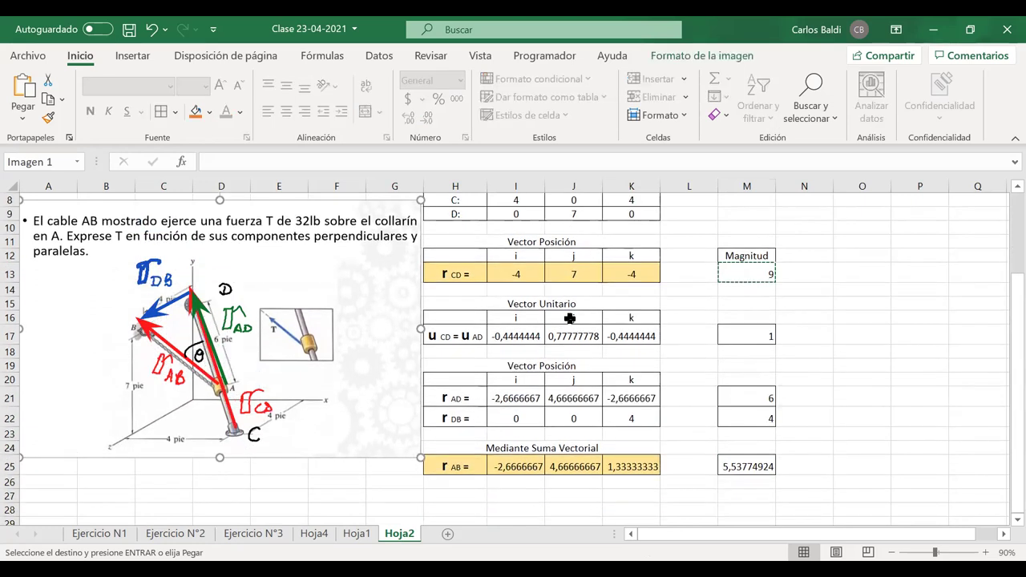
scroll(570, 318, down, 1)
scroll(570, 319, up, 1)
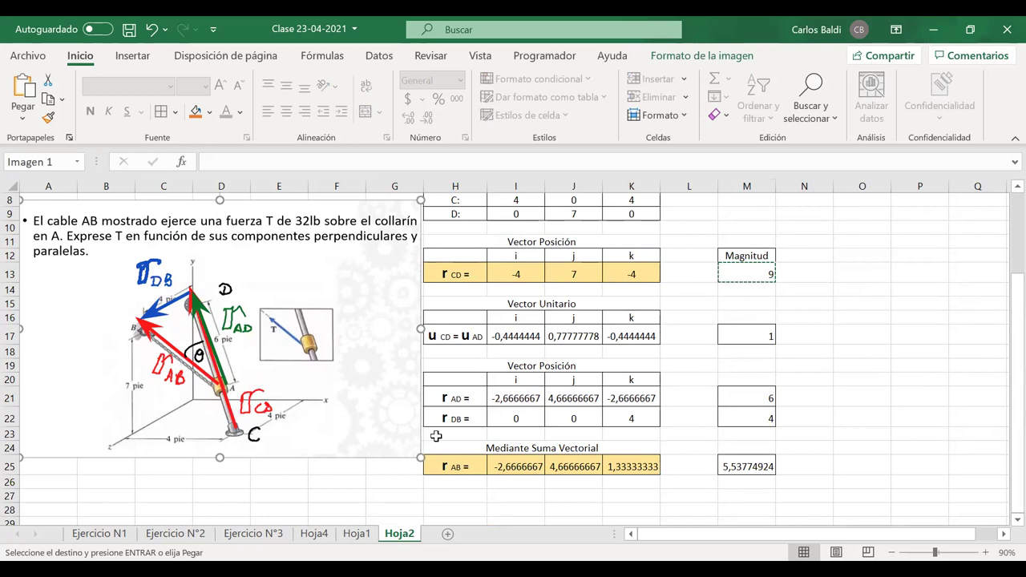
drag(389, 383, 388, 376)
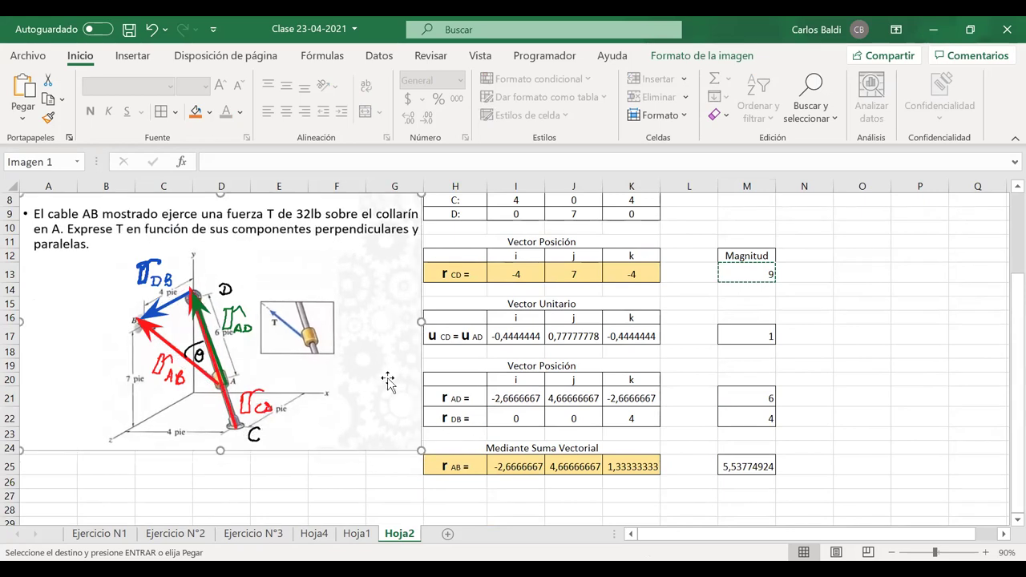
- Review the position vectors and the Cos (Θ) formula in I12 on sheet Hoja4
click(314, 534)
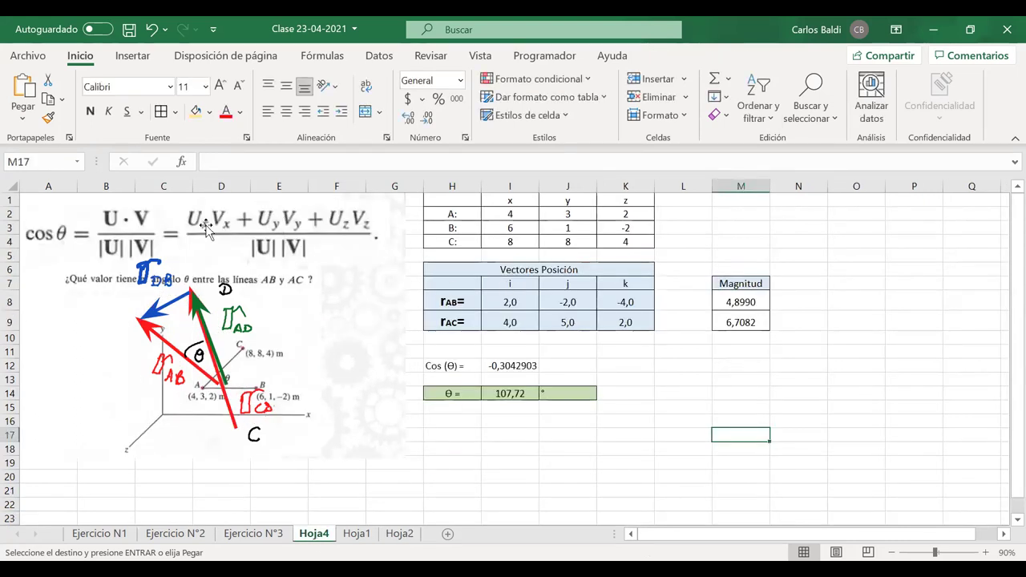
click(556, 259)
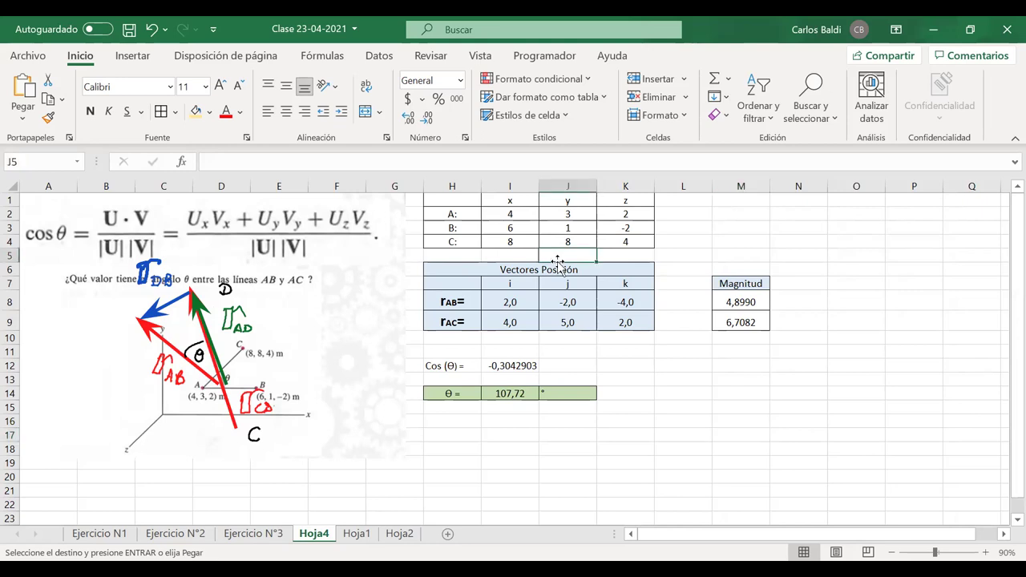
drag(470, 311, 641, 299)
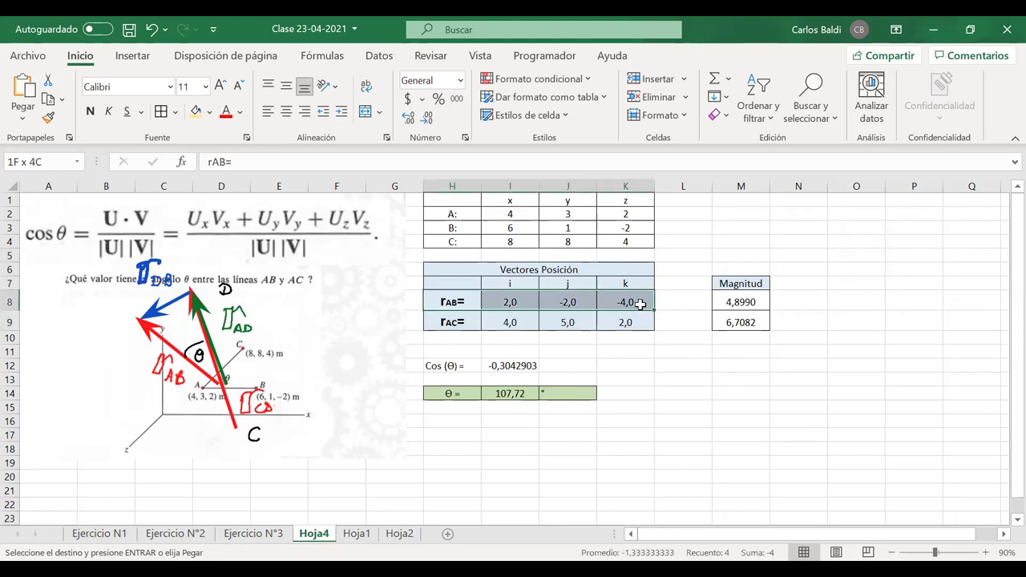
drag(454, 322, 625, 322)
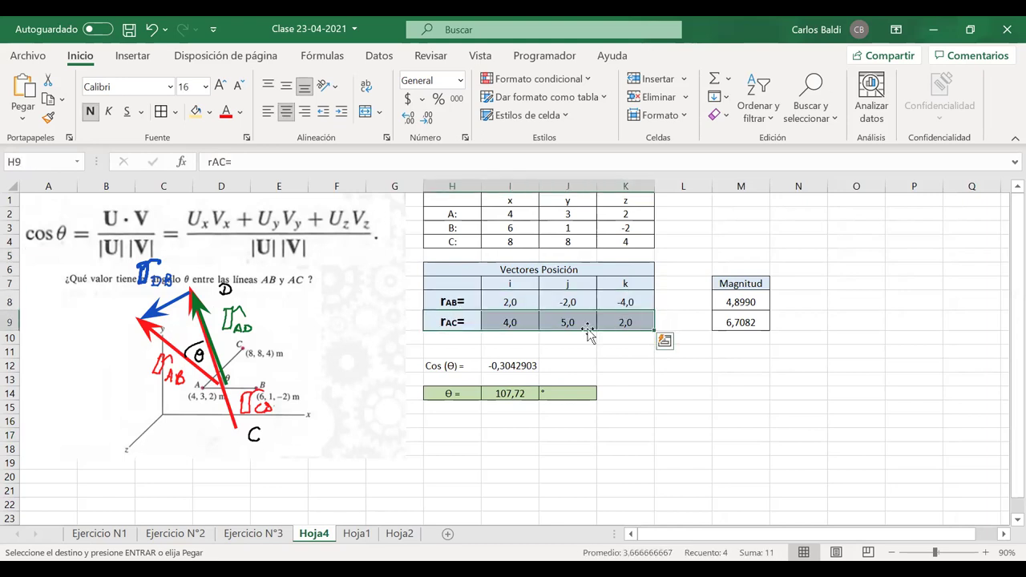
click(502, 366)
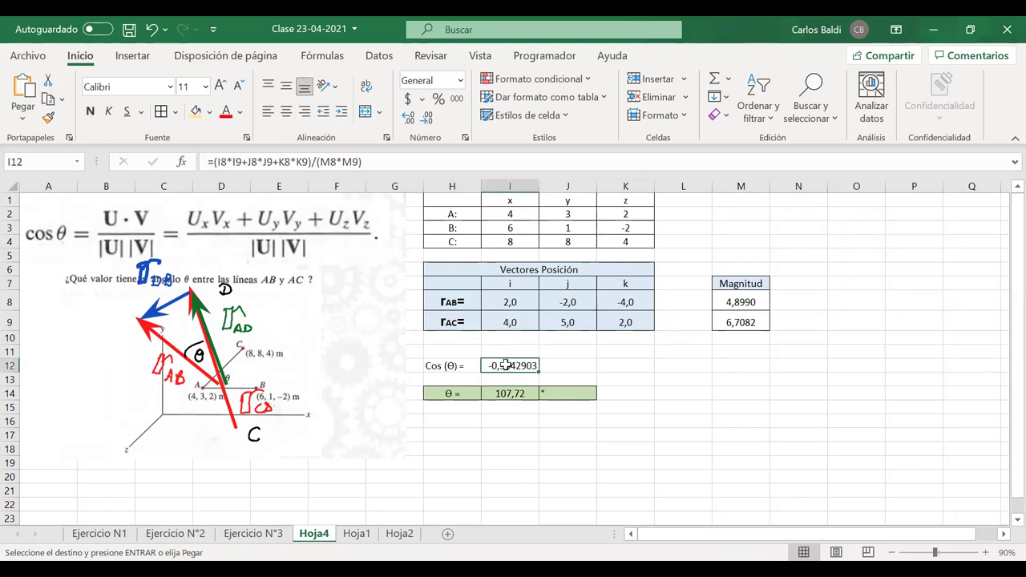
double_click(505, 366)
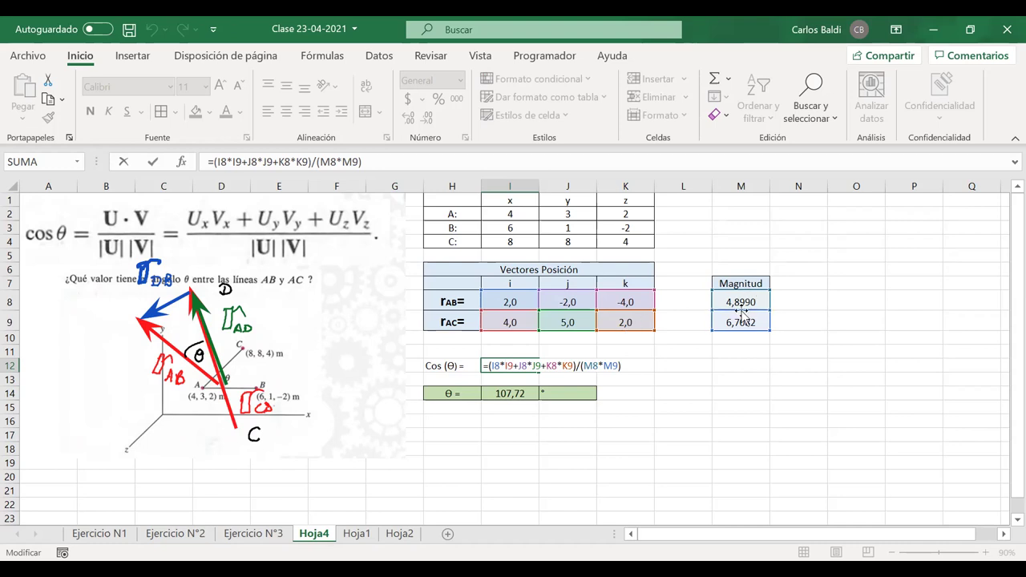
key(Return)
- Copy the "Cos (Θ) =" label from H12 on Hoja4 into H28 on Hoja2
click(453, 366)
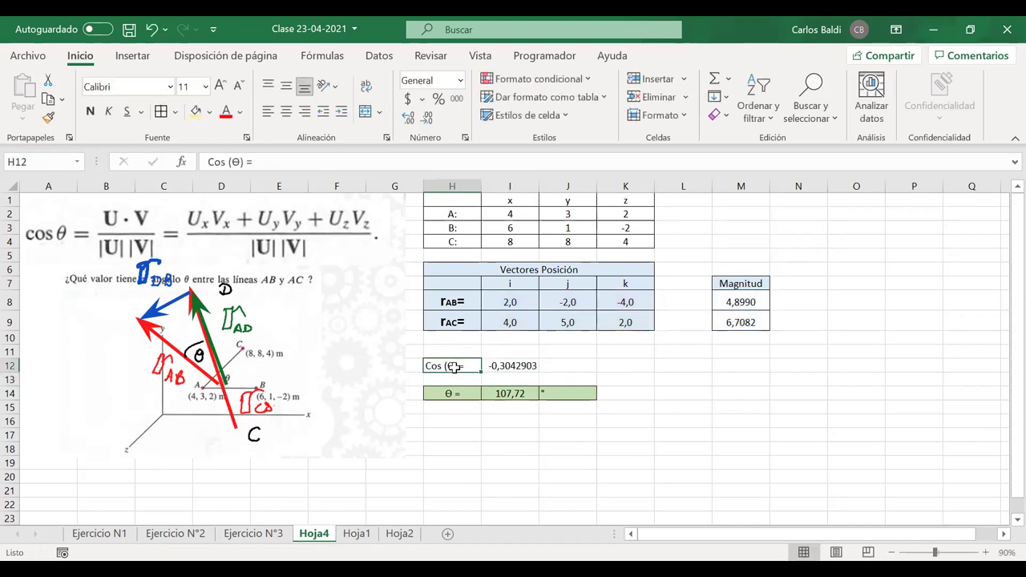
key(ctrl+c)
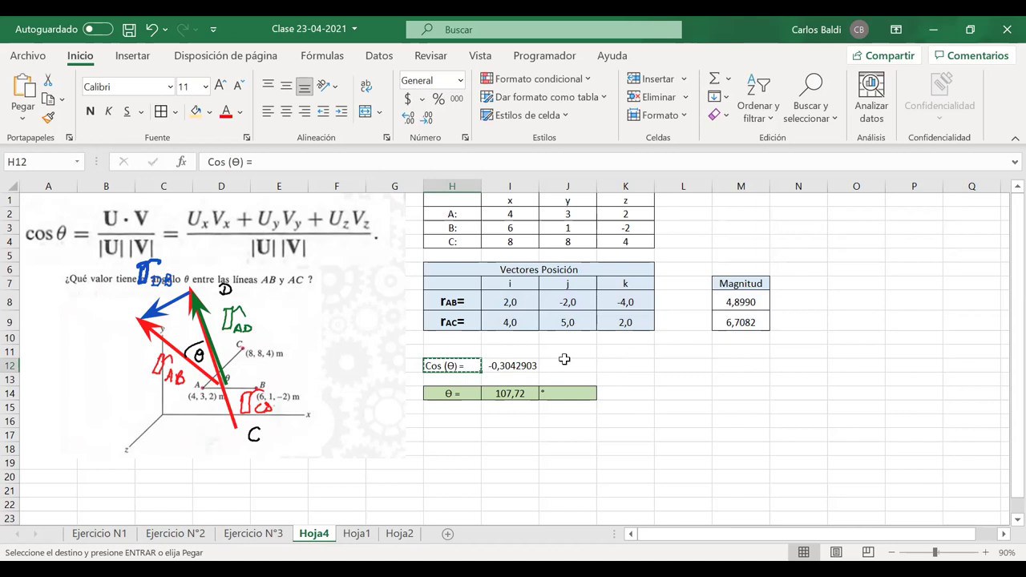
click(417, 534)
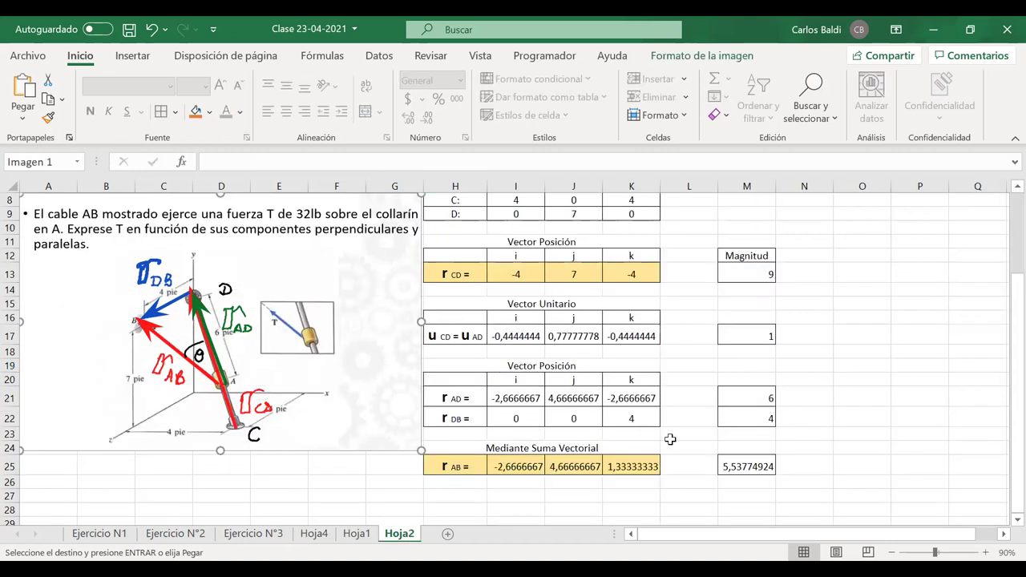
click(471, 509)
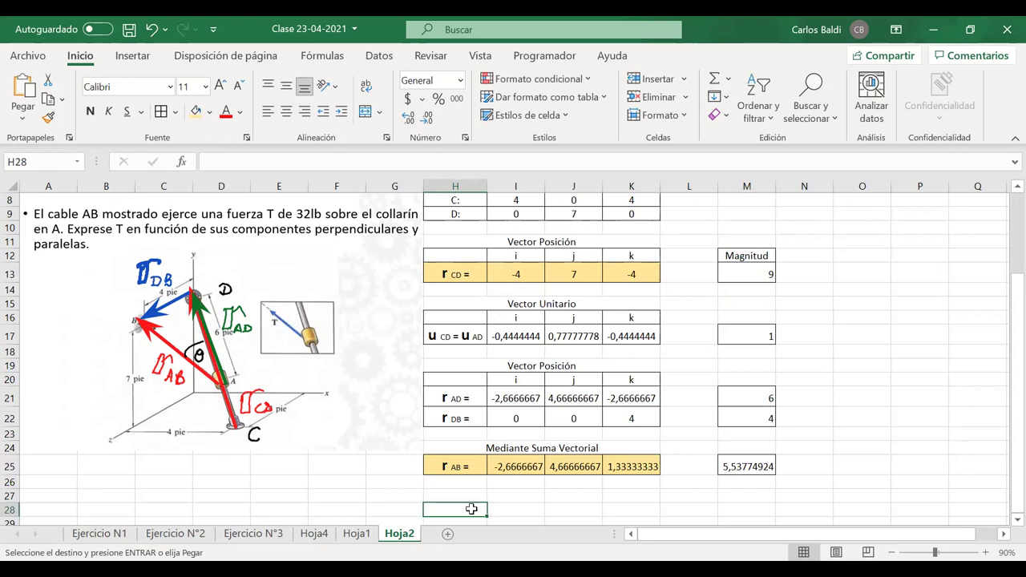
key(ctrl+v)
click(610, 498)
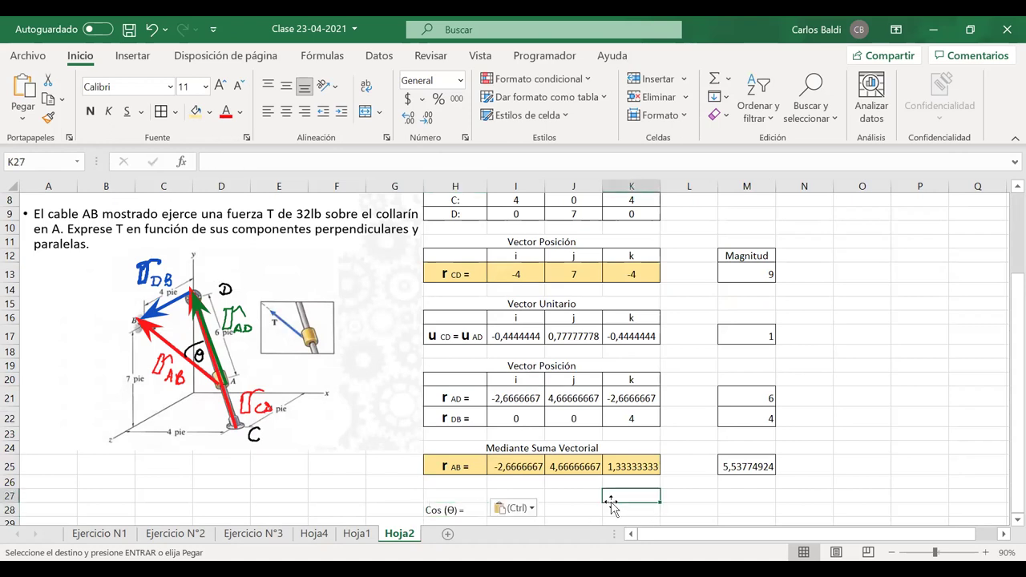
- Center cells H28:I28 and give them a light blue fill and borders
scroll(457, 490, down, 1)
drag(454, 496, 507, 497)
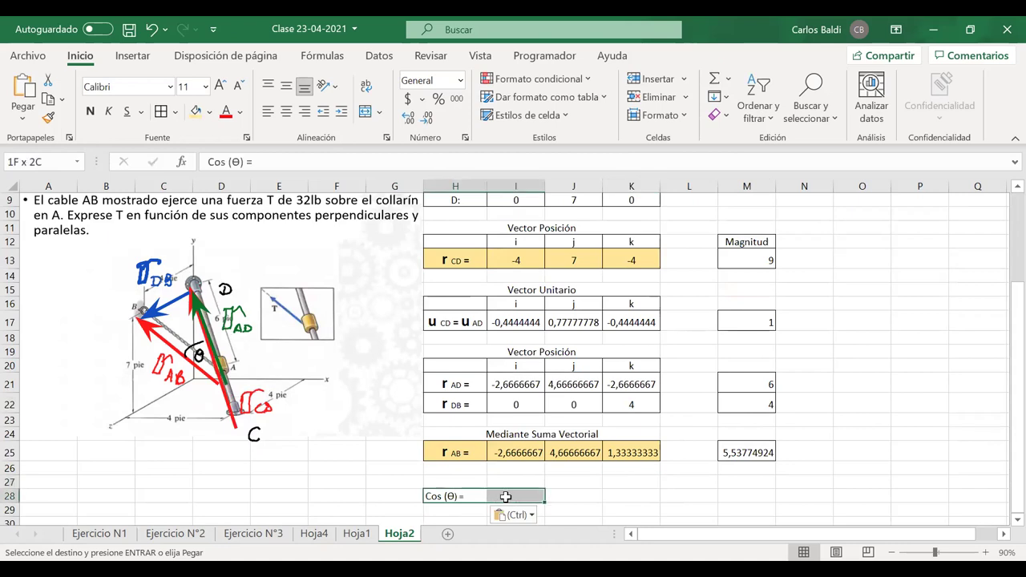
click(286, 112)
click(528, 368)
drag(497, 496, 469, 495)
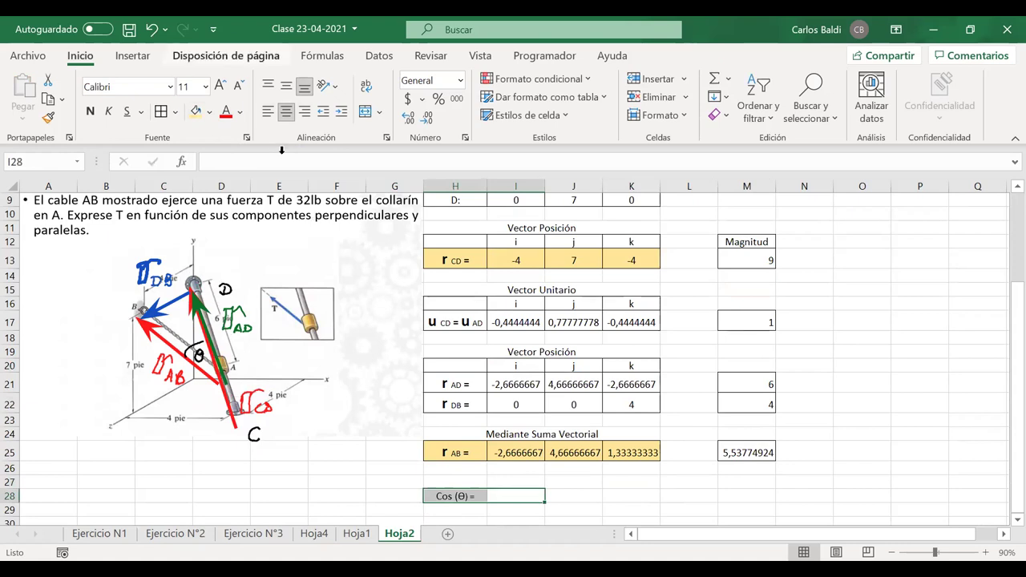
click(209, 113)
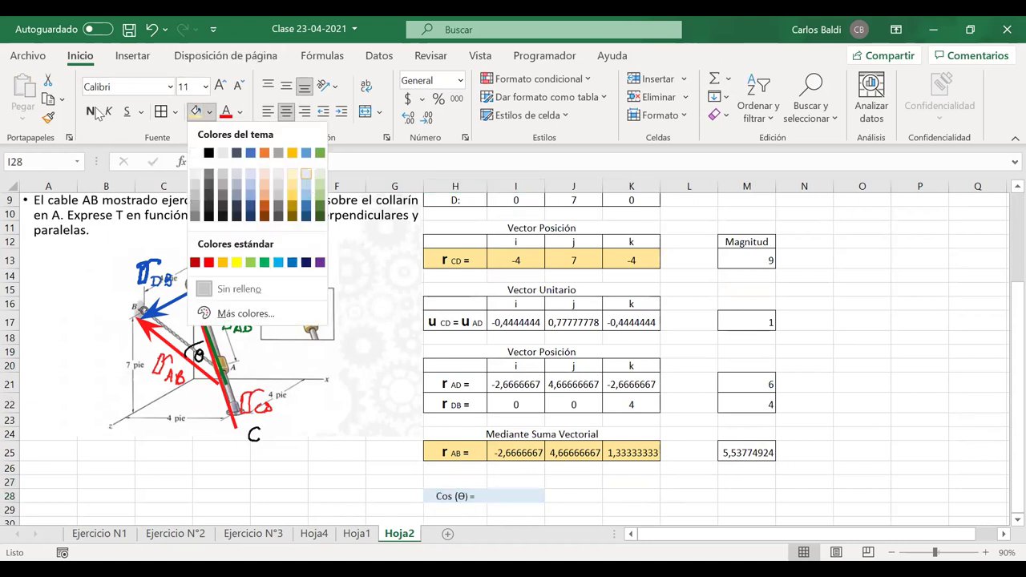
key(Escape)
click(530, 497)
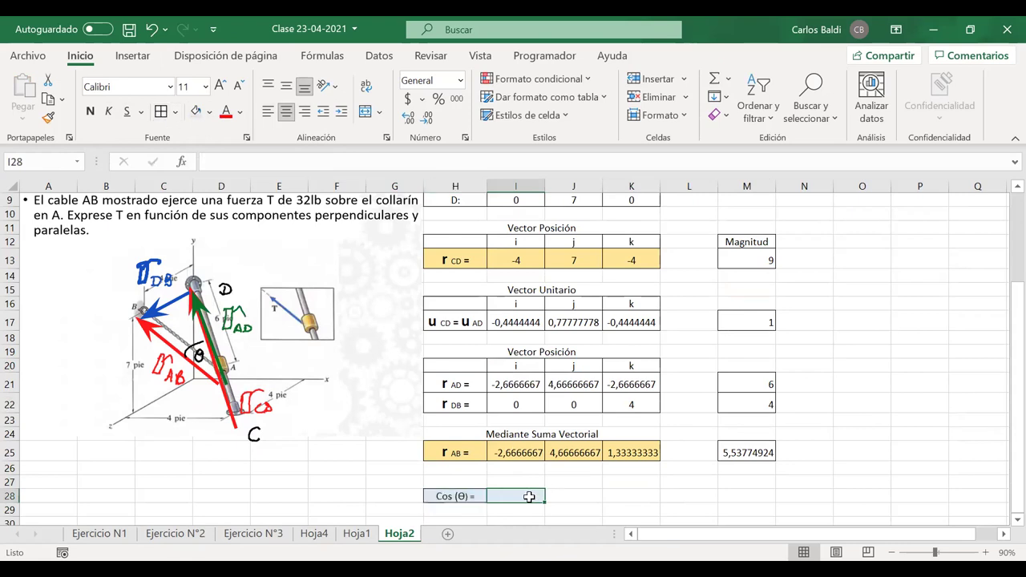
text(=)
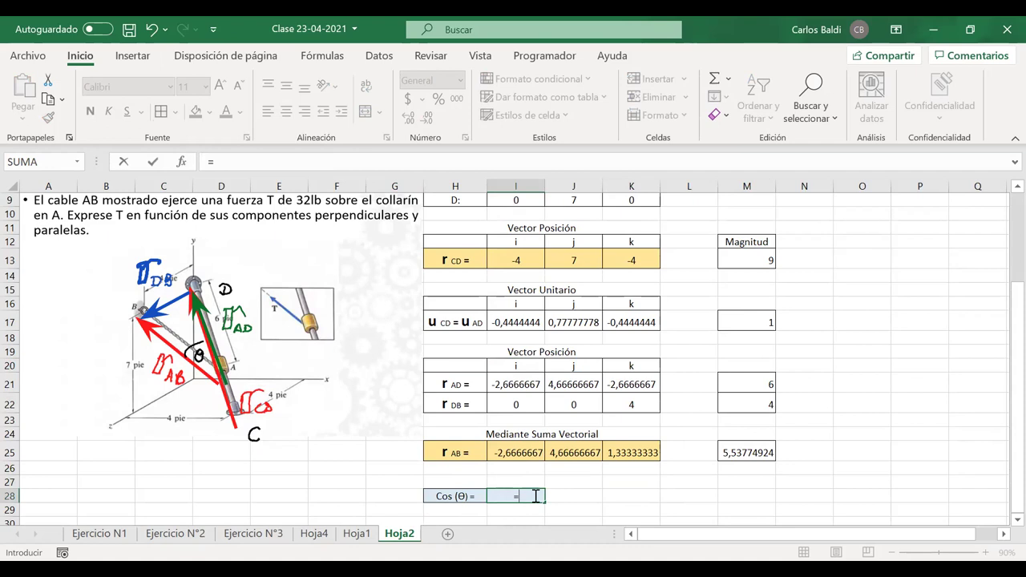
key(Escape)
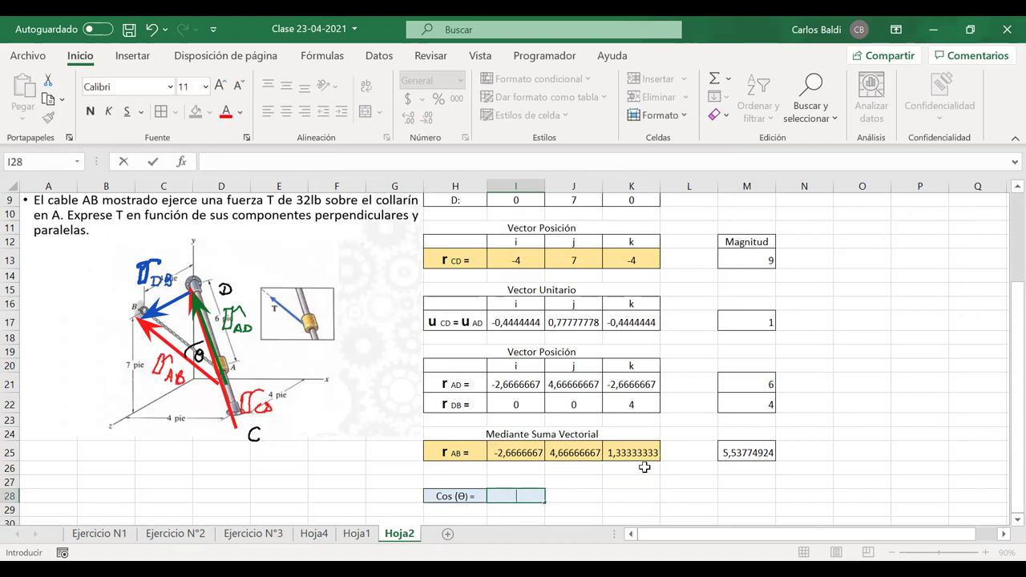
- Copy the picture with the cos θ formula from Hoja4 and paste it into Hoja2
click(314, 534)
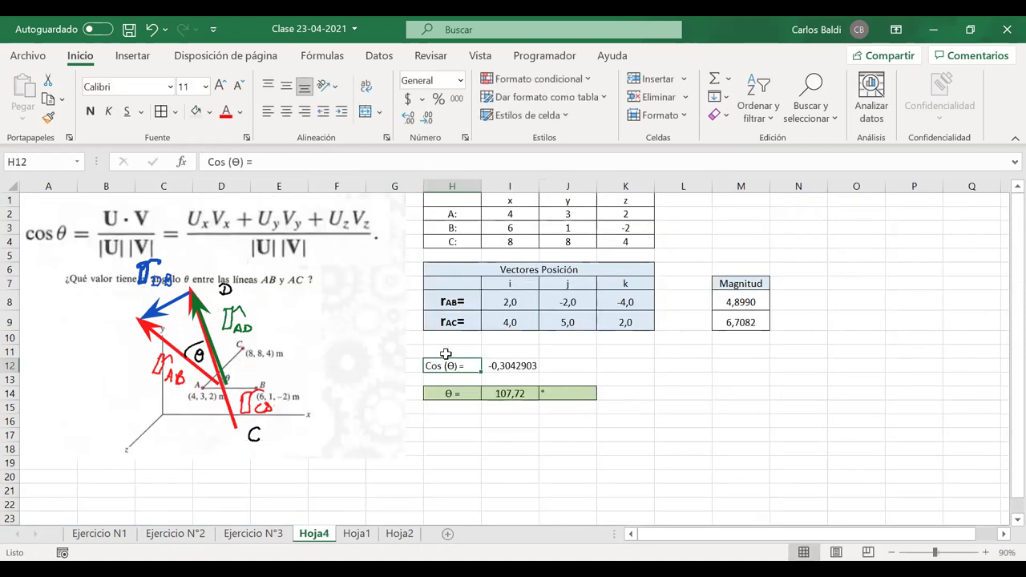
scroll(445, 354, down, 3)
scroll(446, 353, up, 3)
scroll(446, 354, up, 1)
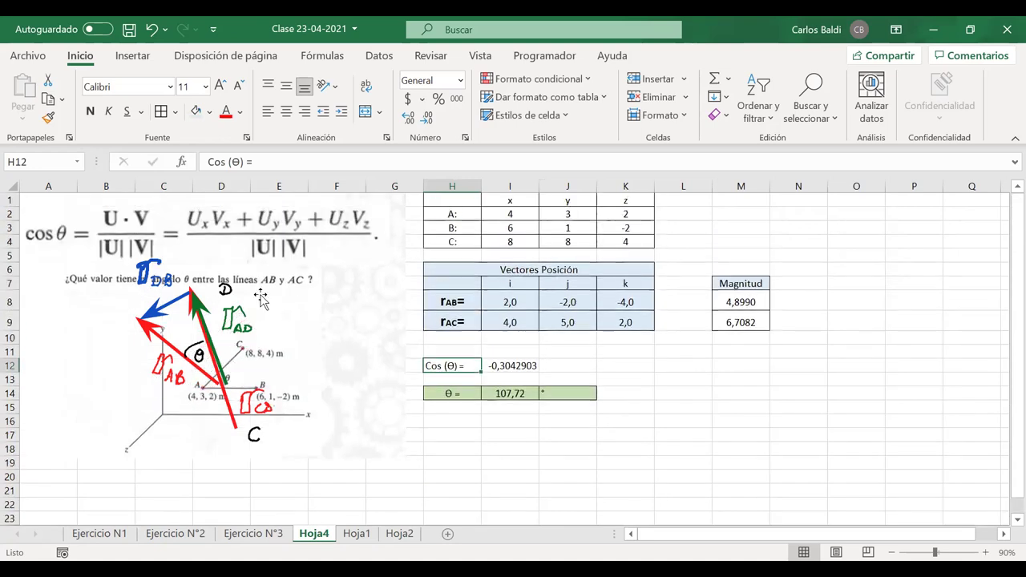
drag(300, 269, 686, 371)
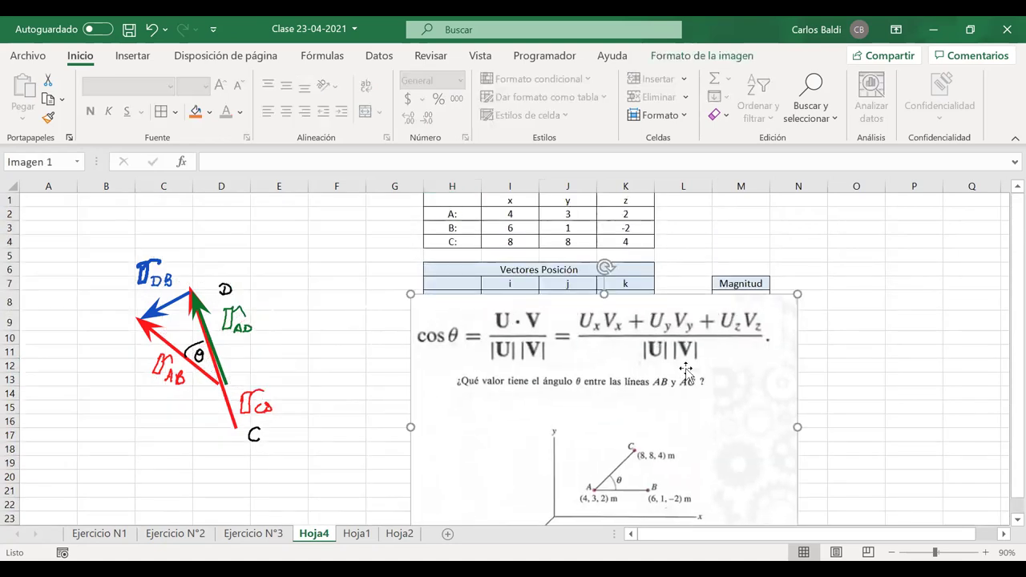
key(alt+d)
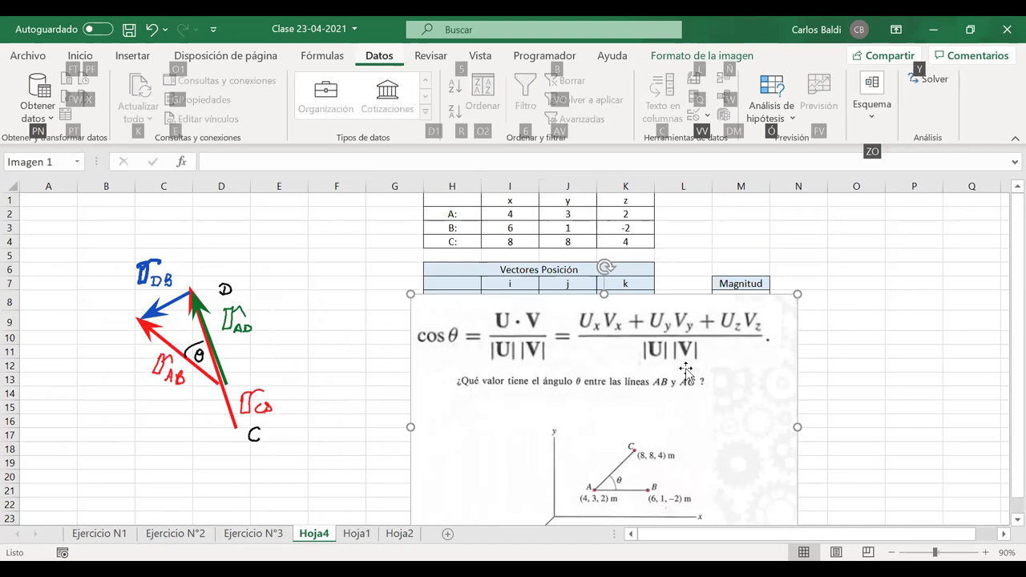
click(526, 336)
drag(525, 337, 175, 253)
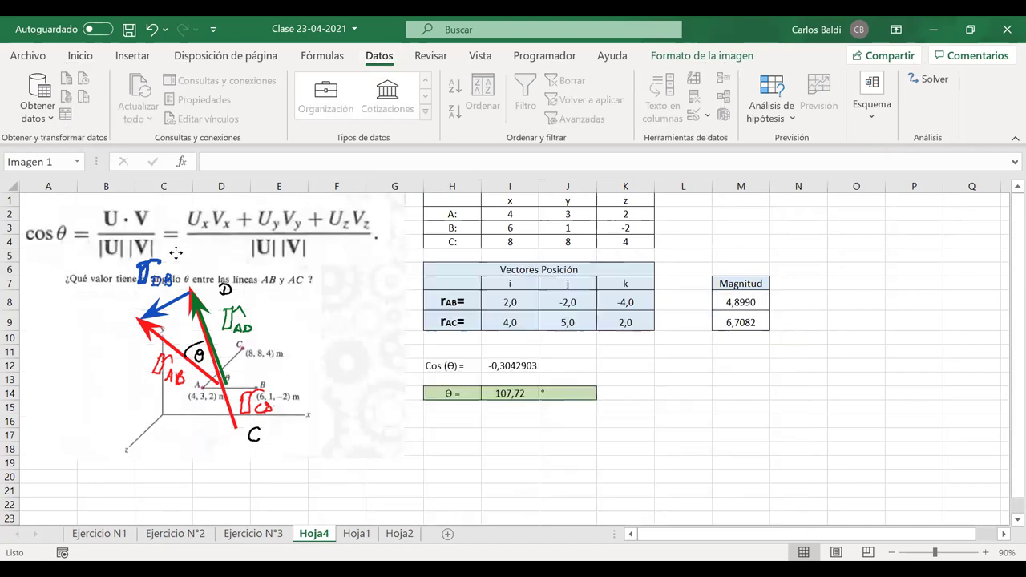
click(399, 533)
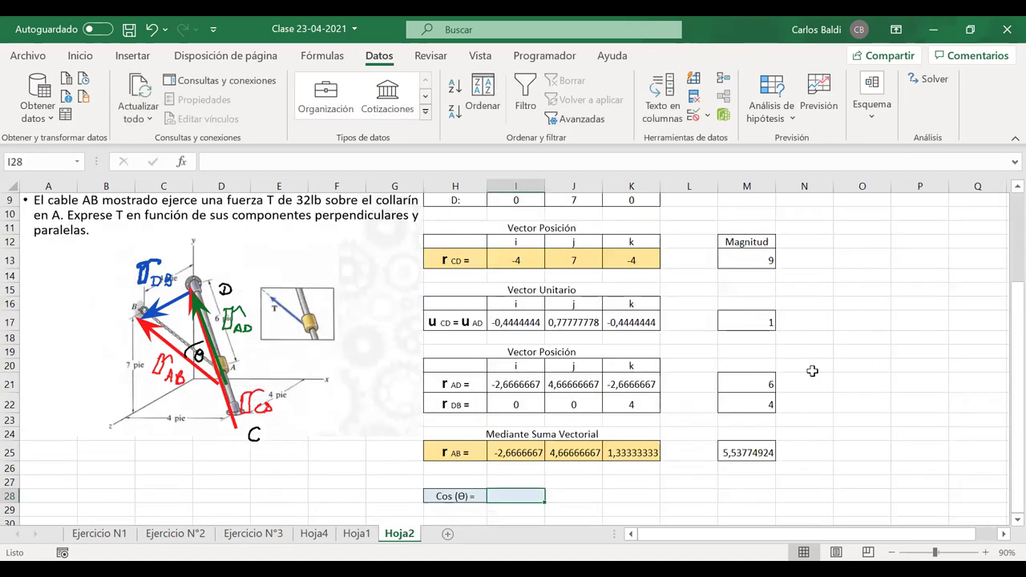
key(ctrl+v)
- Shrink the pasted formula picture to about 6,04 by 8,77 cm and move it up beside the vector tables
drag(877, 373, 639, 308)
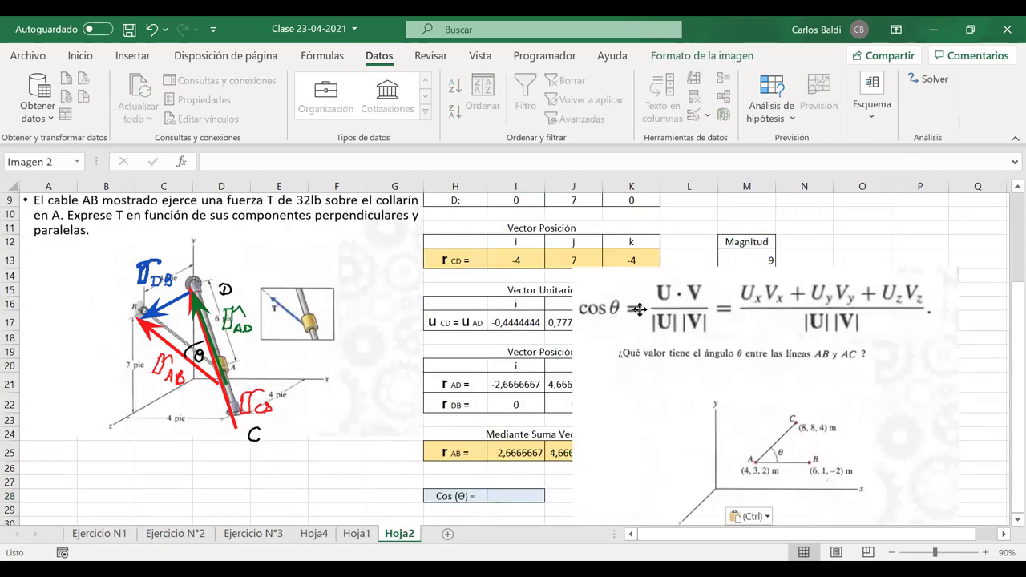
drag(571, 268, 714, 331)
drag(838, 433, 846, 258)
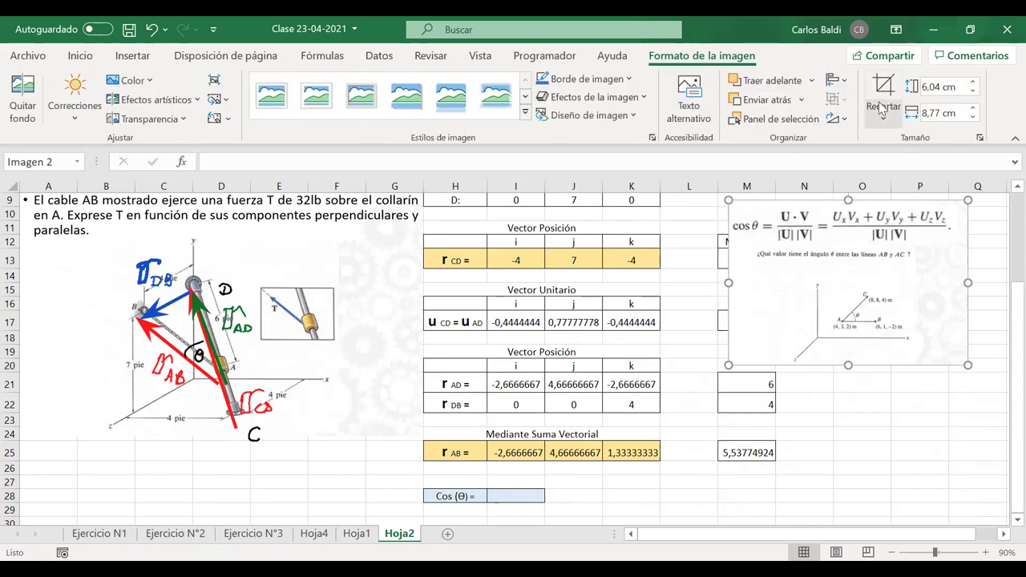
- Crop the pasted picture to just the cos θ formula and place it below the exercise figure, around rows 25 to 28
click(882, 104)
drag(852, 362, 853, 252)
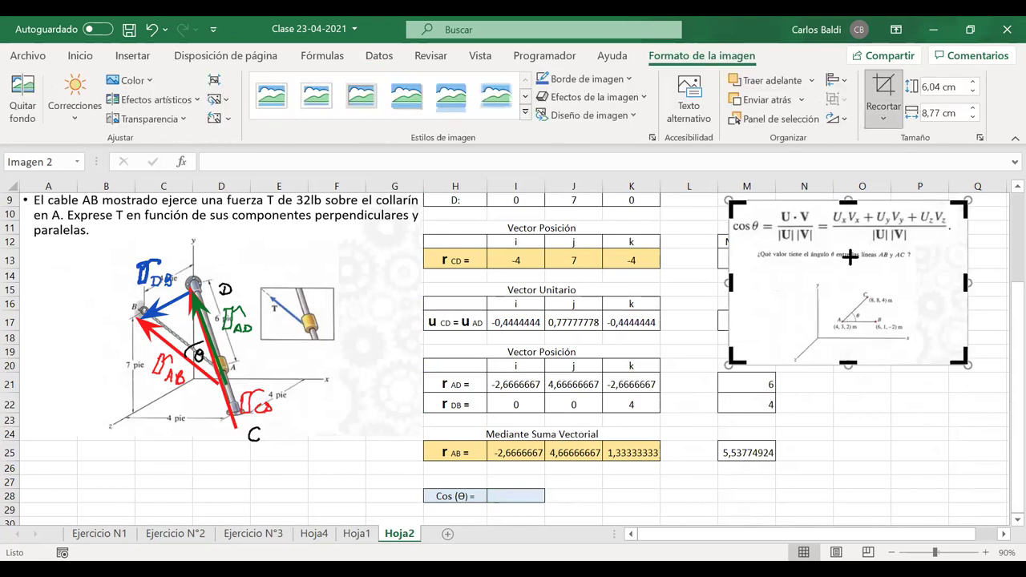
click(938, 404)
drag(906, 229, 241, 475)
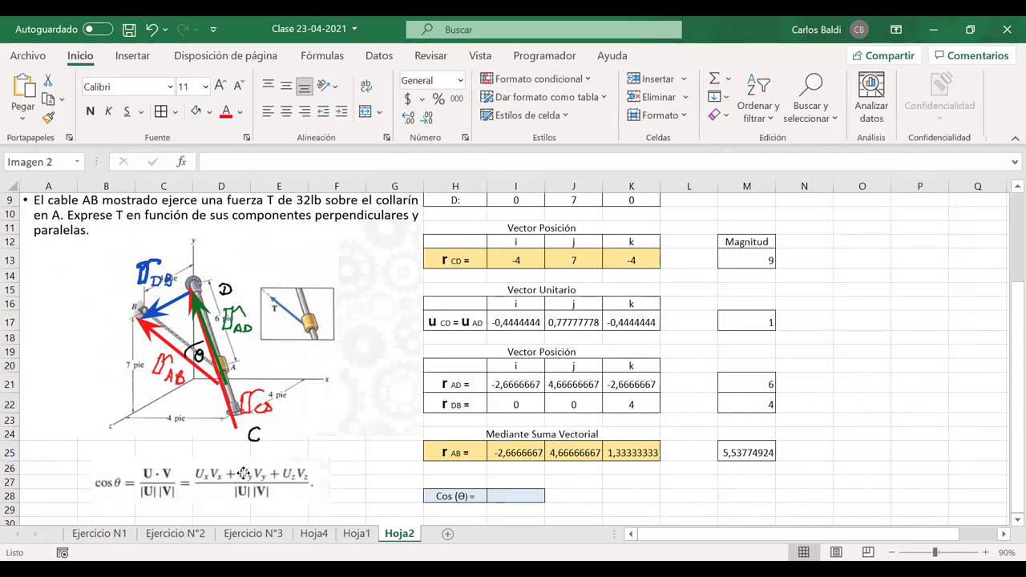
- Move the exercise picture slightly down so its figure lines up with the hand-drawn vectors
click(343, 367)
drag(343, 367, 346, 384)
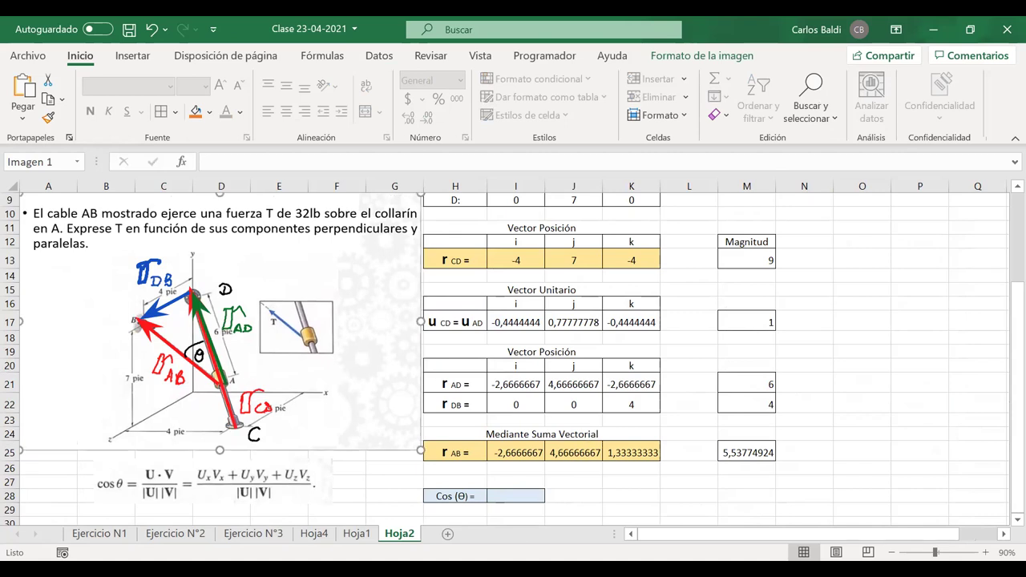
click(511, 497)
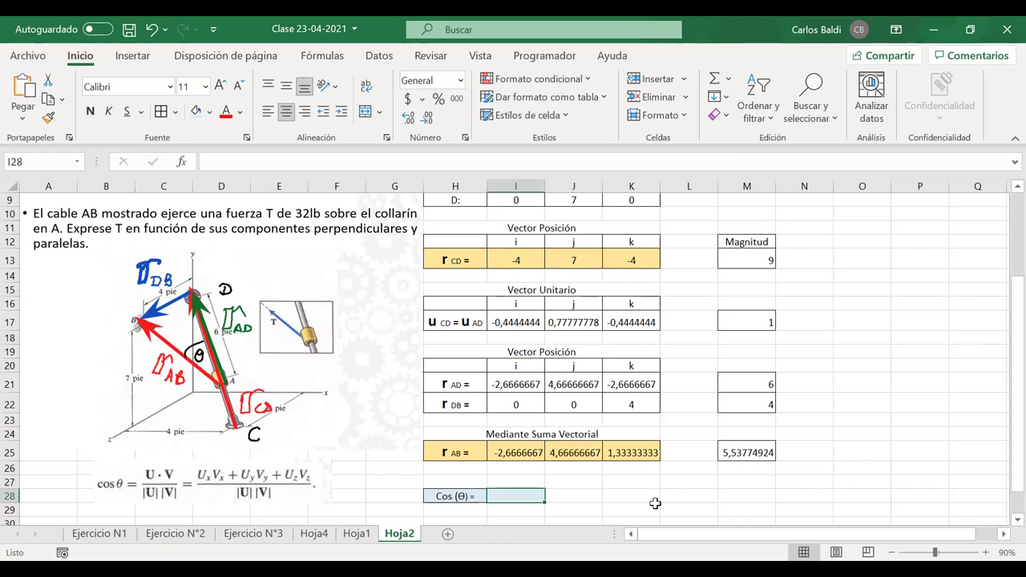
- Start the Cos (Θ) formula in I28 with the product of the i components of r CD and r AB, =(I13*I25
drag(458, 387, 619, 384)
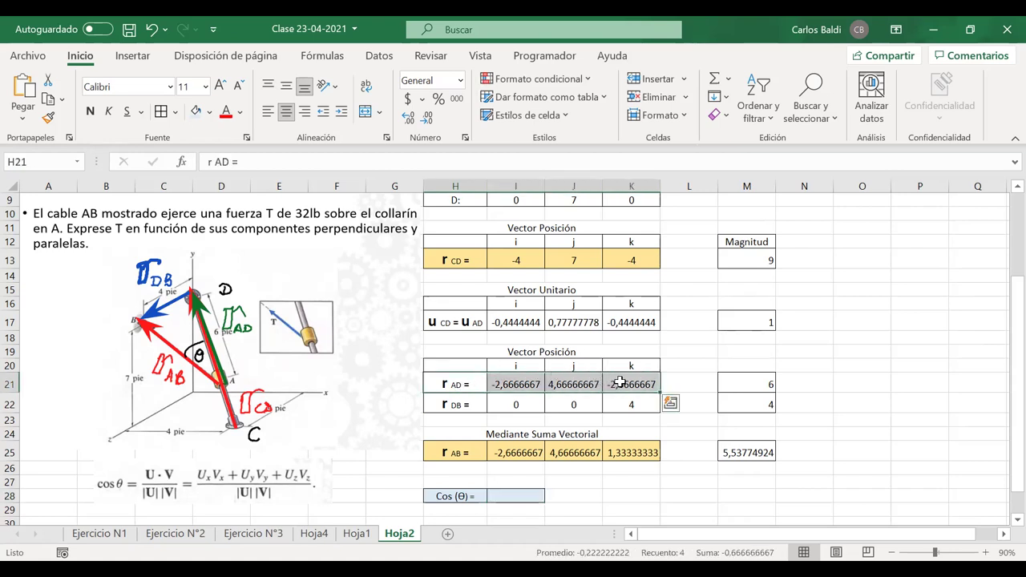
drag(633, 317, 441, 318)
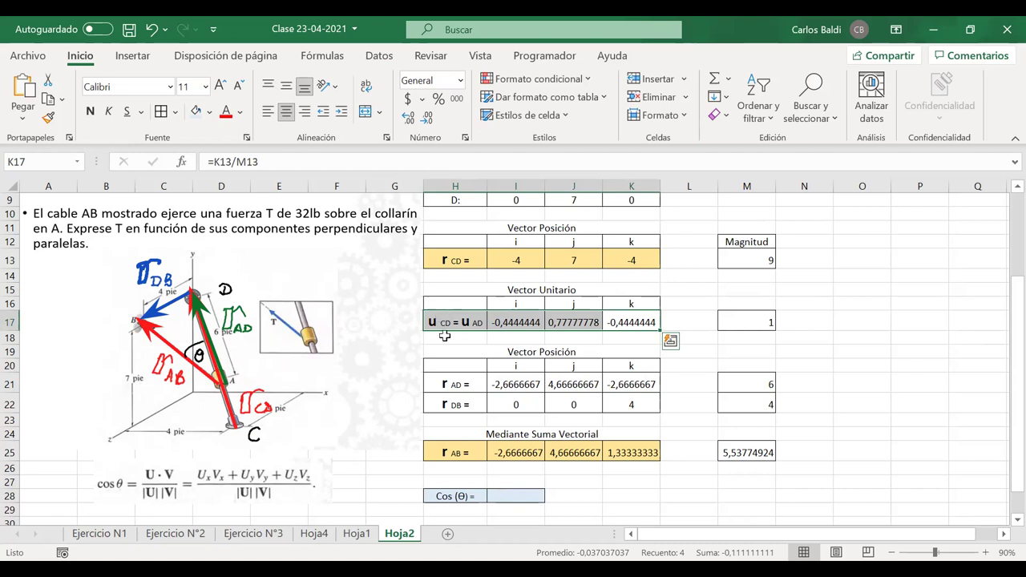
click(498, 497)
text(=)
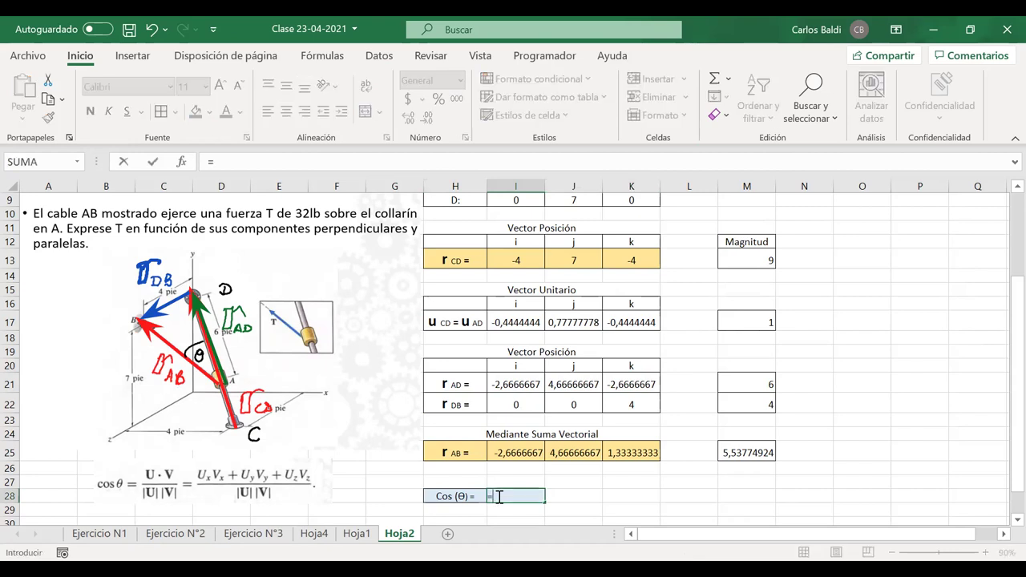
click(526, 255)
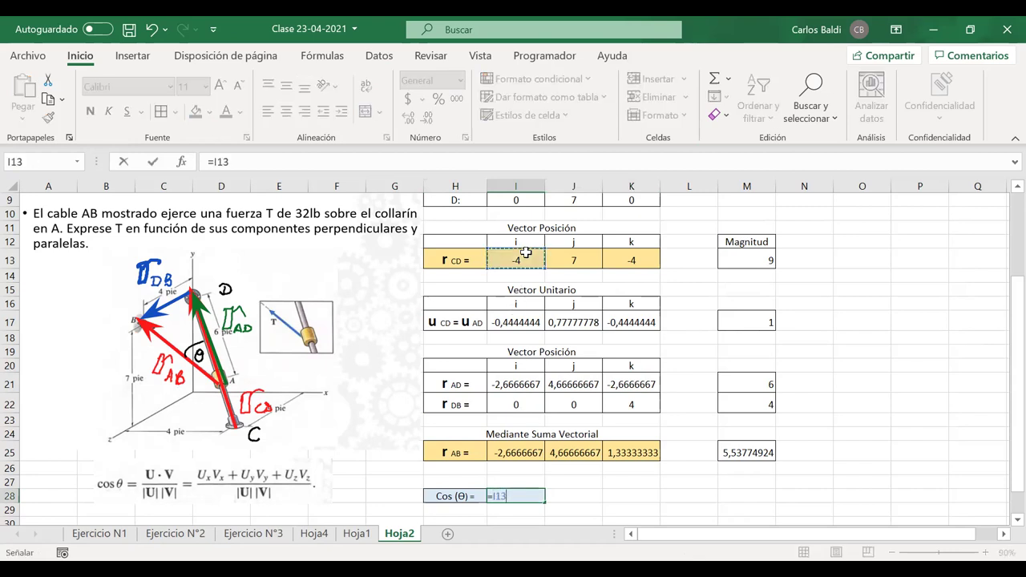
key(BackSpace)
key(BackSpace)
key(BackSpace)
text(()
key(BackSpace)
text(()
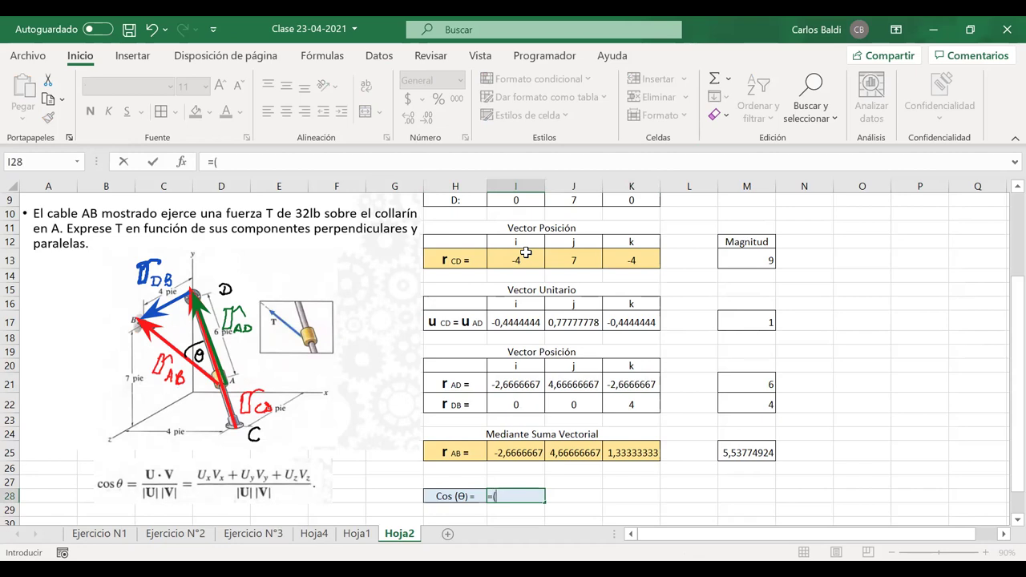
click(525, 256)
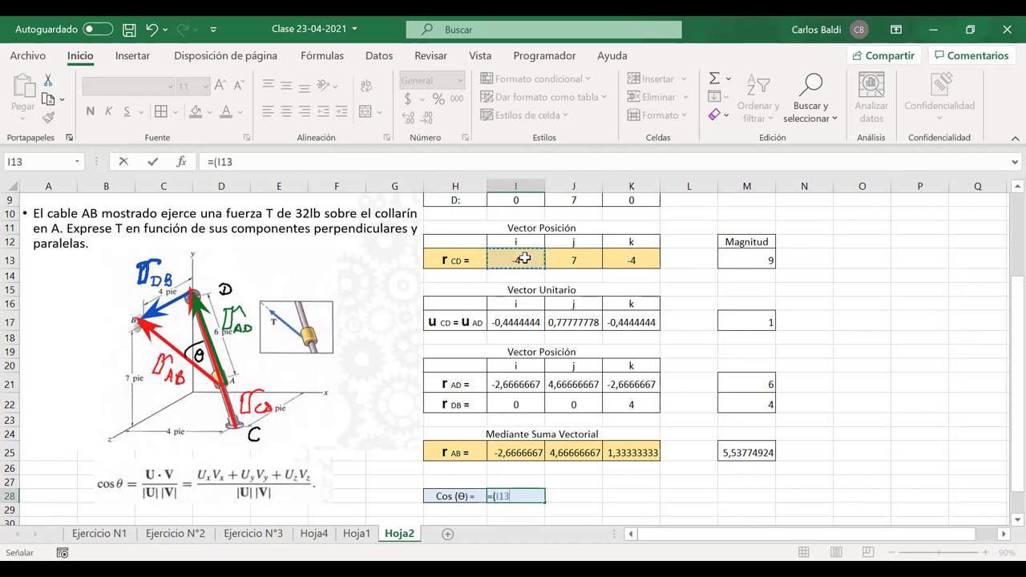
text(*)
click(518, 455)
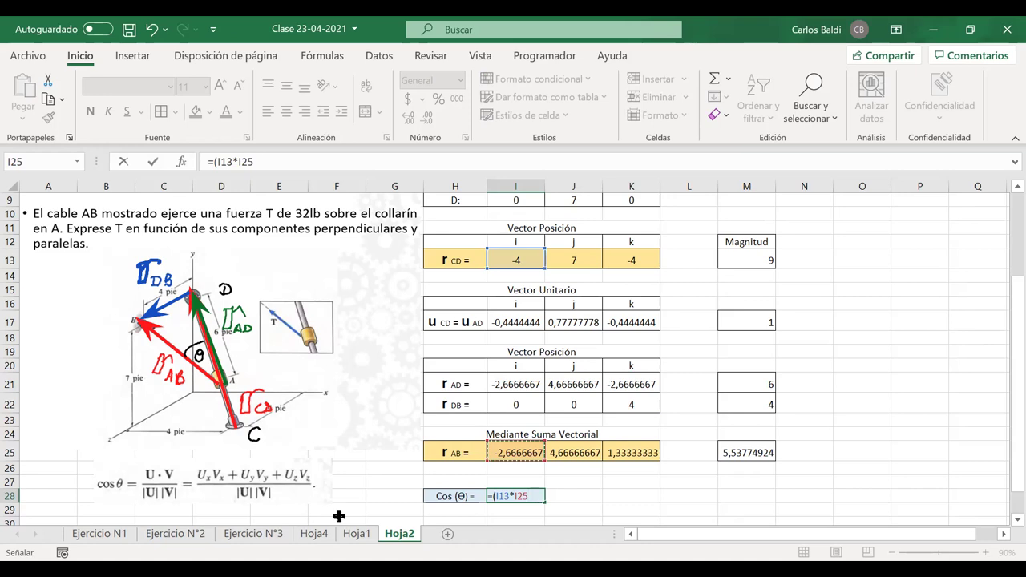
- Add the j and k component products of r CD and r AB to the I28 numerator, +J13*J25+K13*K25
text(+)
click(578, 259)
text(*)
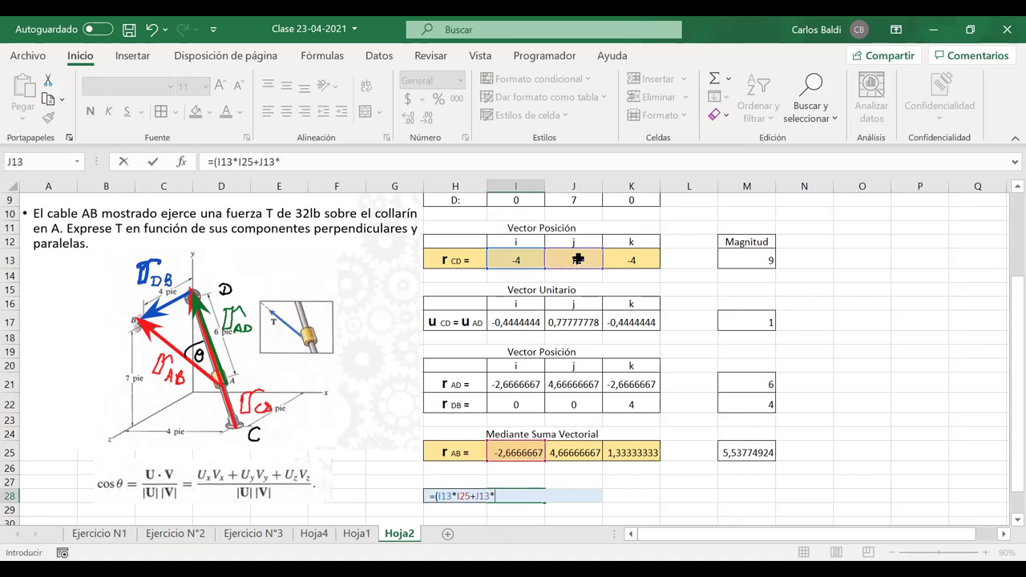
click(556, 453)
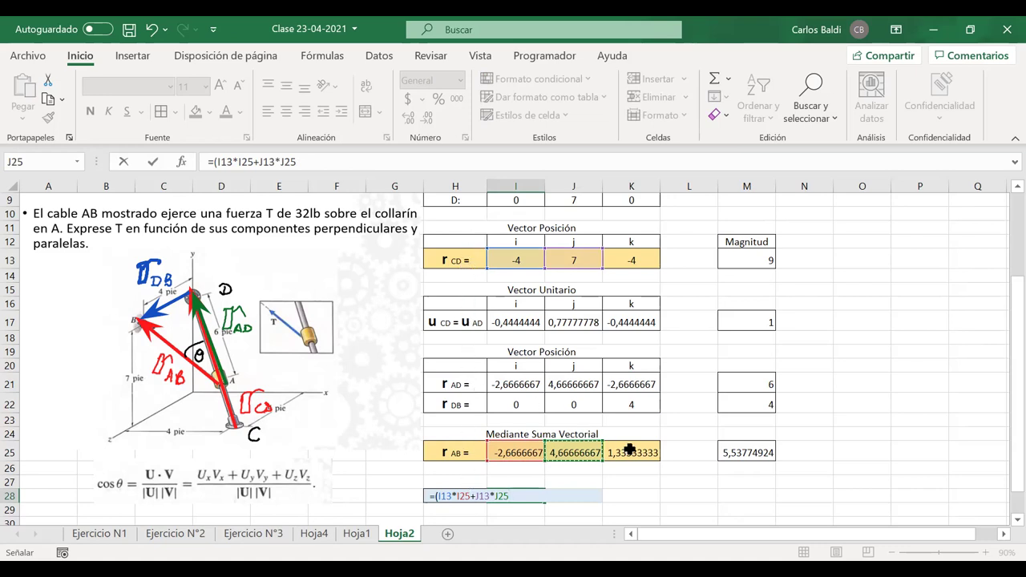
text(+)
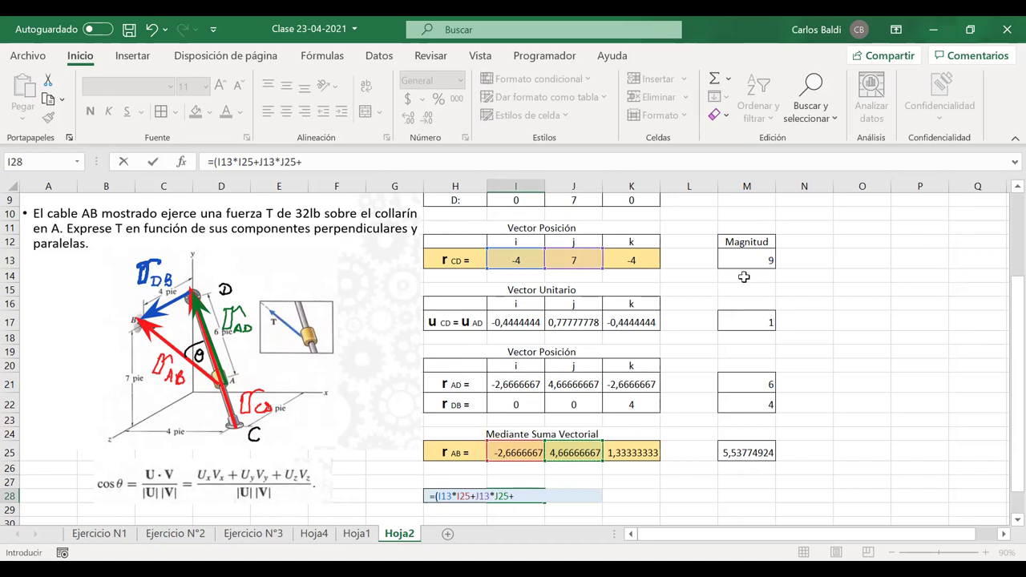
click(632, 259)
text(*)
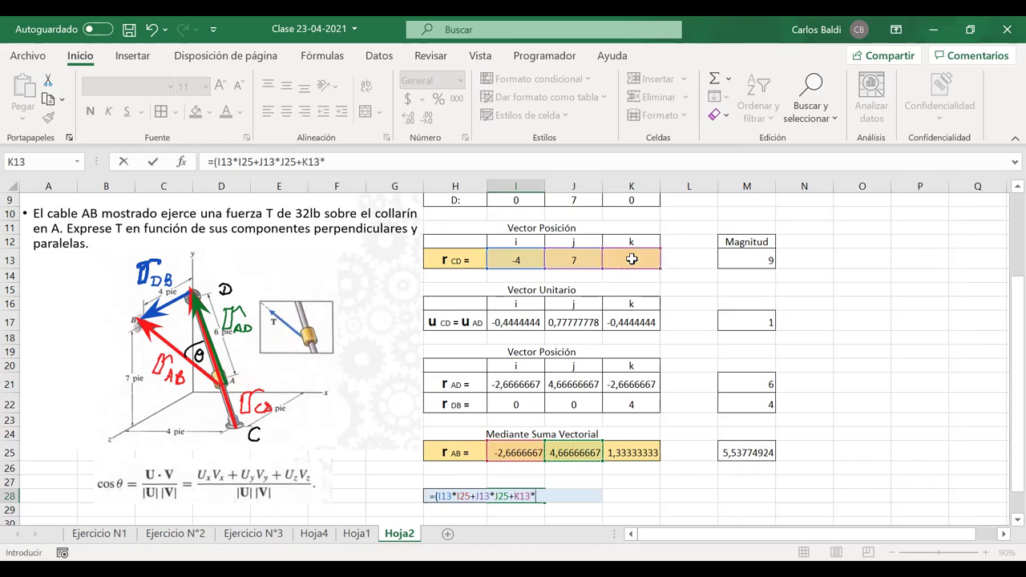
click(618, 445)
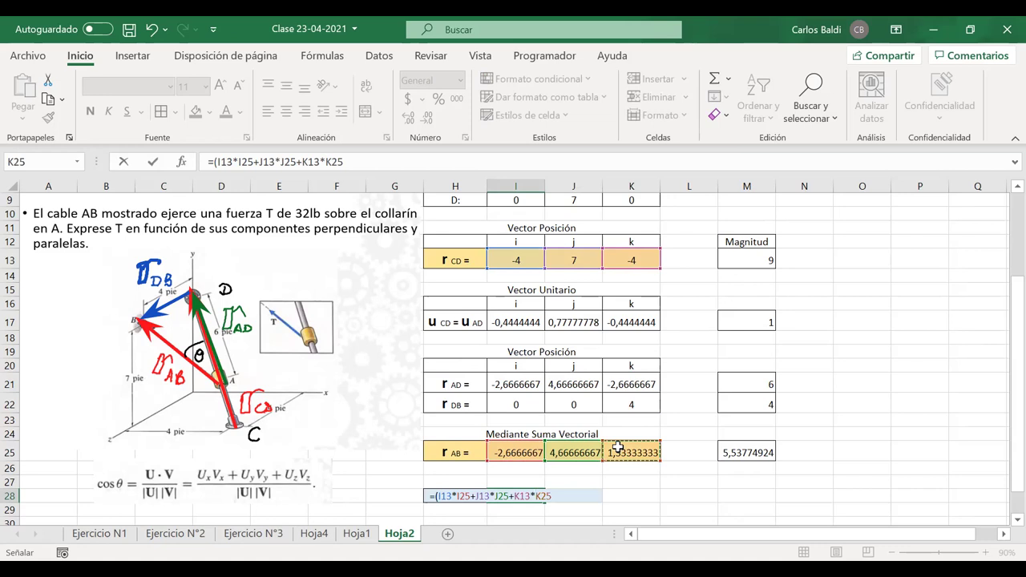
- Divide the I28 dot product by the magnitudes of r CD and r AB, (M13*M25), and enter the formula
text()/()
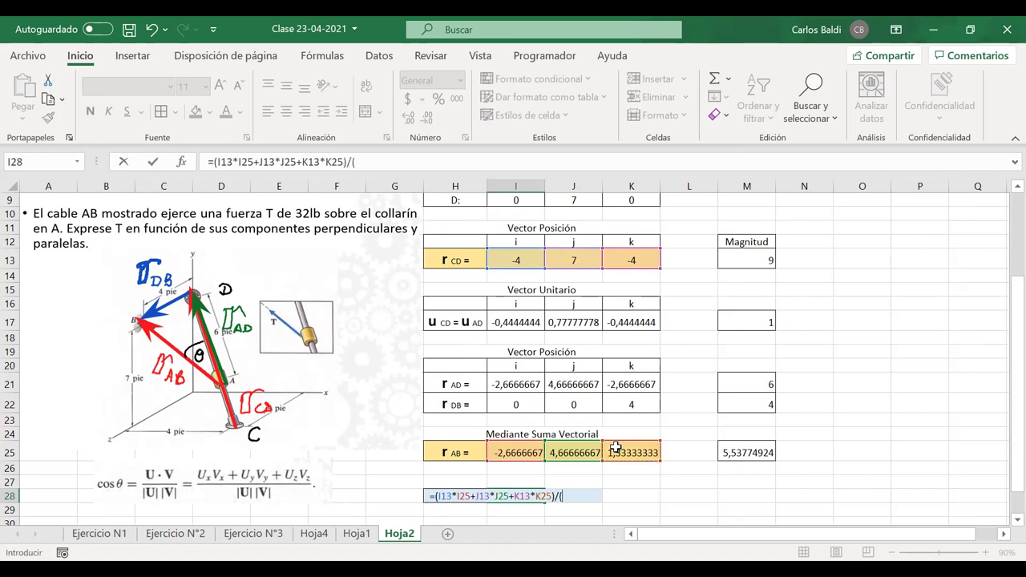
click(753, 259)
text(*)
click(740, 453)
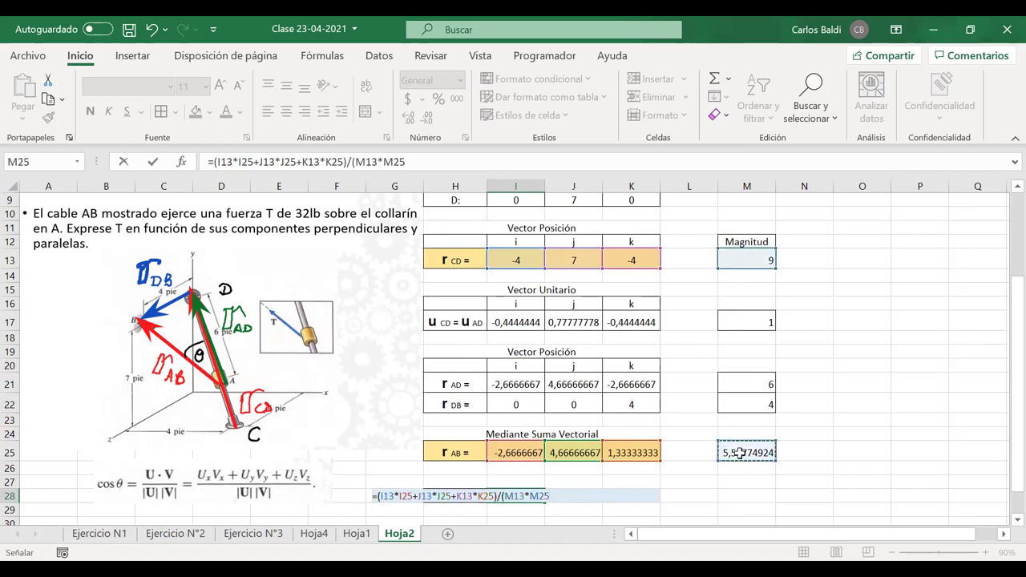
text())
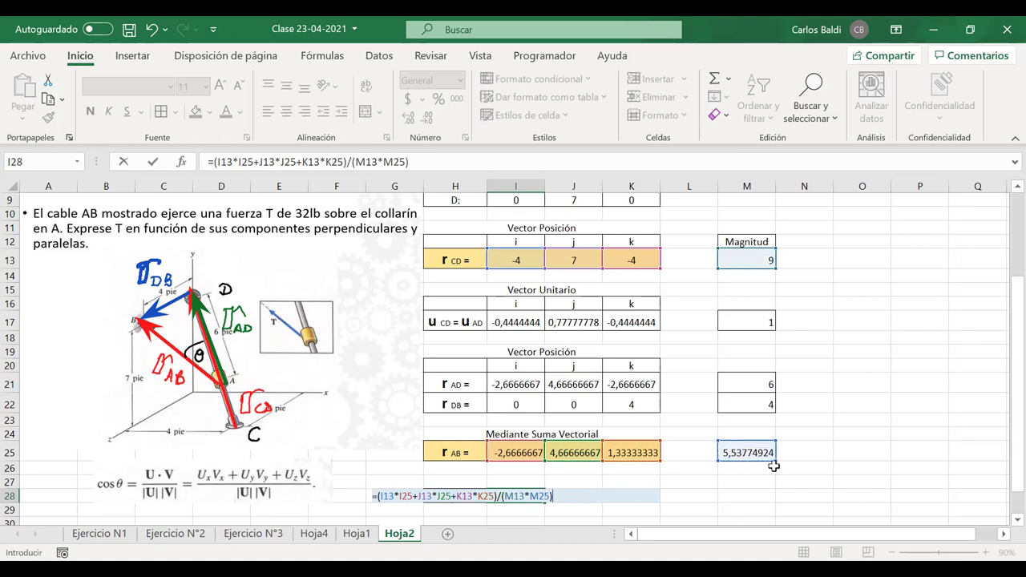
key(Return)
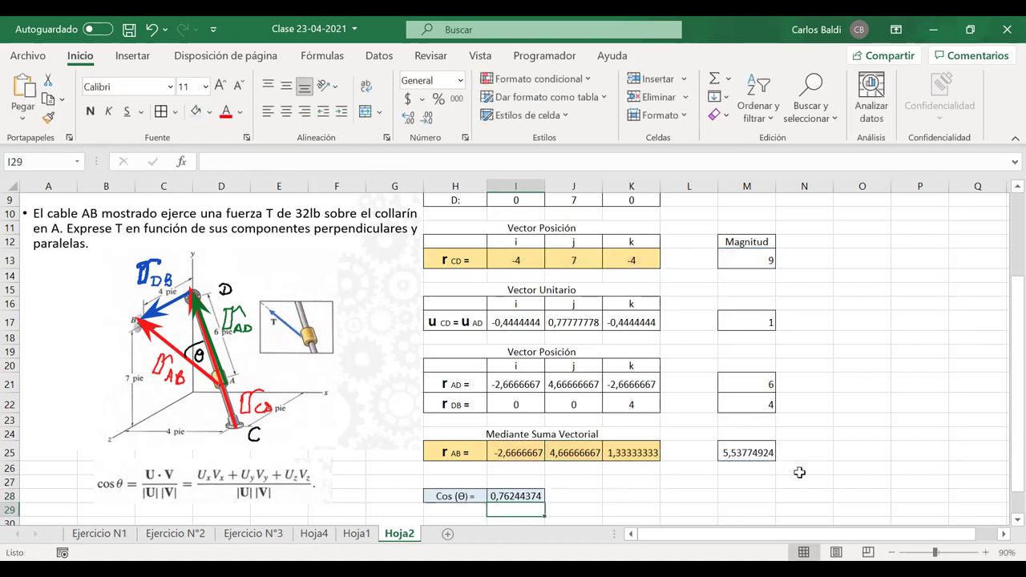
- In K28, build a check formula's numerator from the dot product of r AB and the unit vector, =(I25*I17+J25*J17+K25*K17
click(603, 496)
text(=)
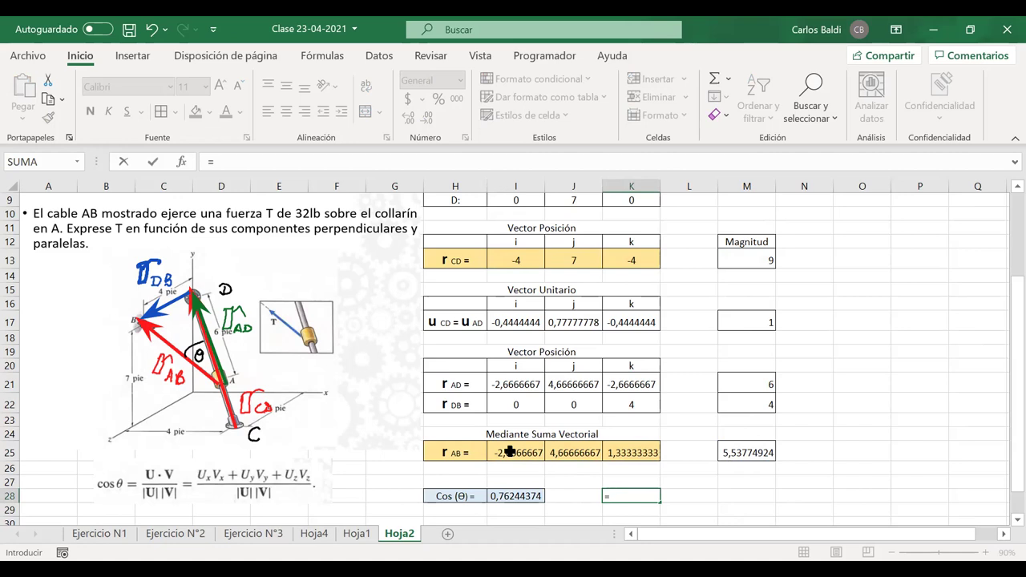
text(()
click(510, 452)
text(*)
click(507, 319)
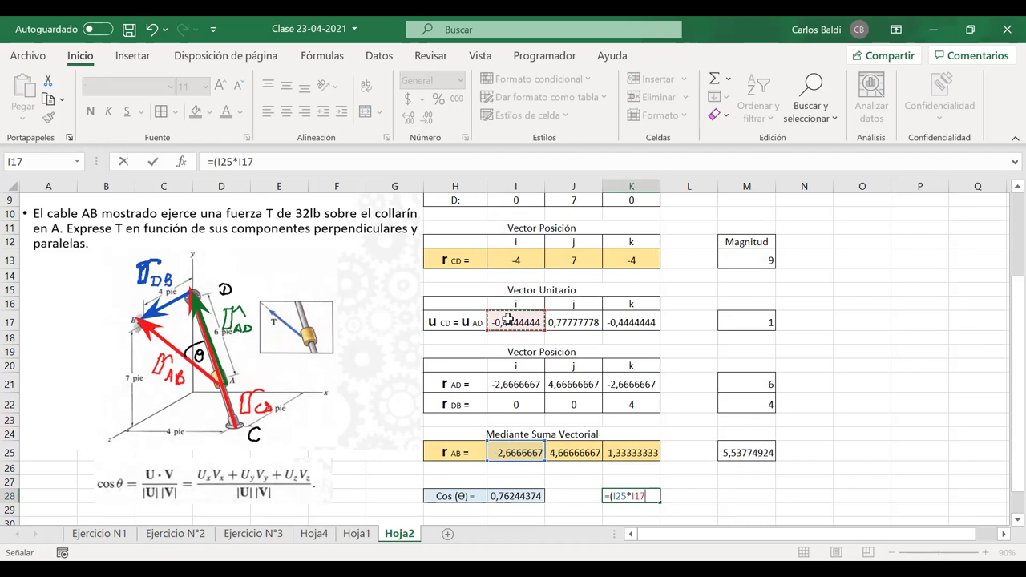
text(+)
click(569, 453)
text(*)
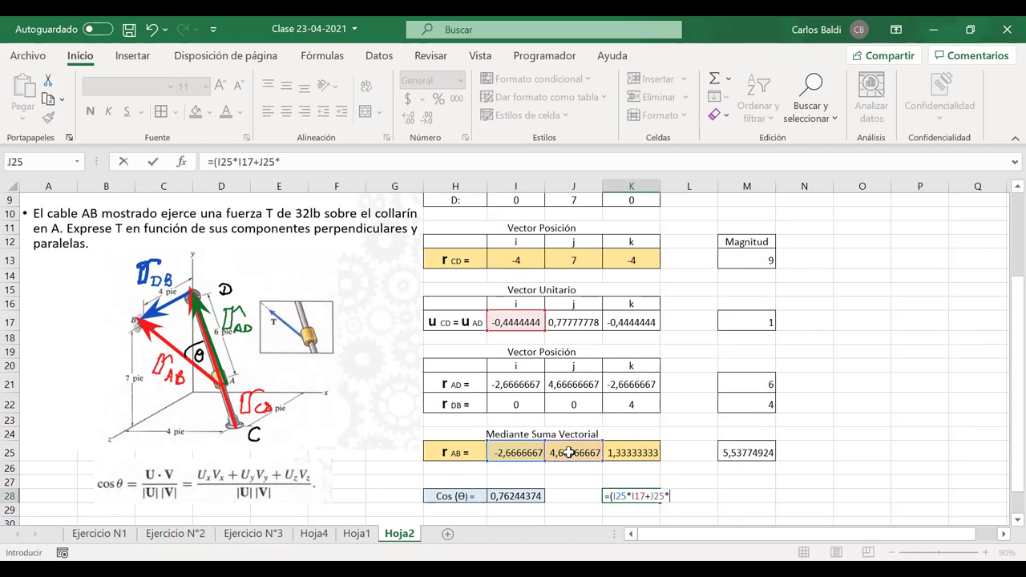
click(570, 326)
text(+)
click(623, 449)
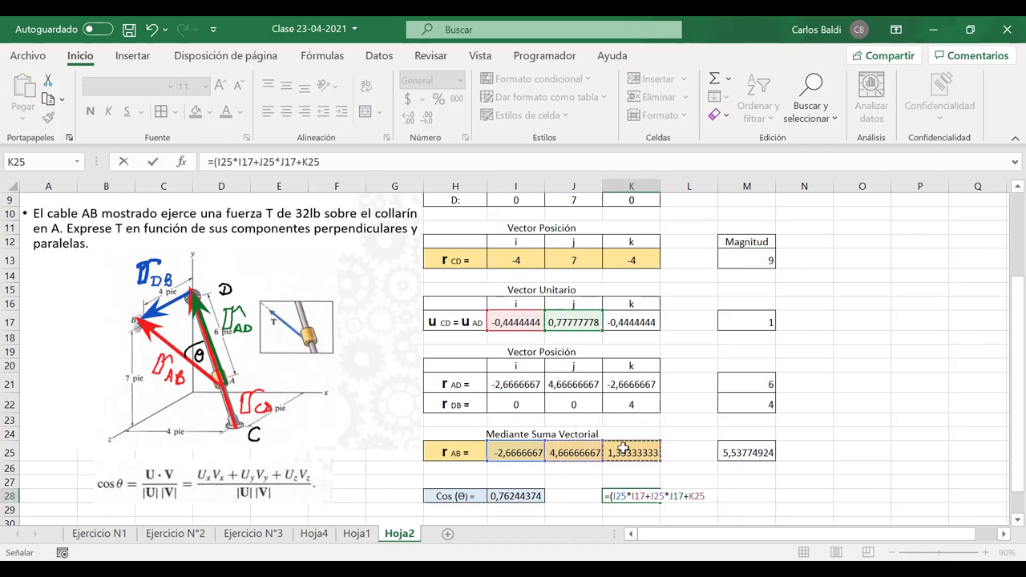
text(*)
click(631, 321)
- Complete the K28 formula by dividing by the magnitudes (M17*M25), and compare its result with I28
text()/()
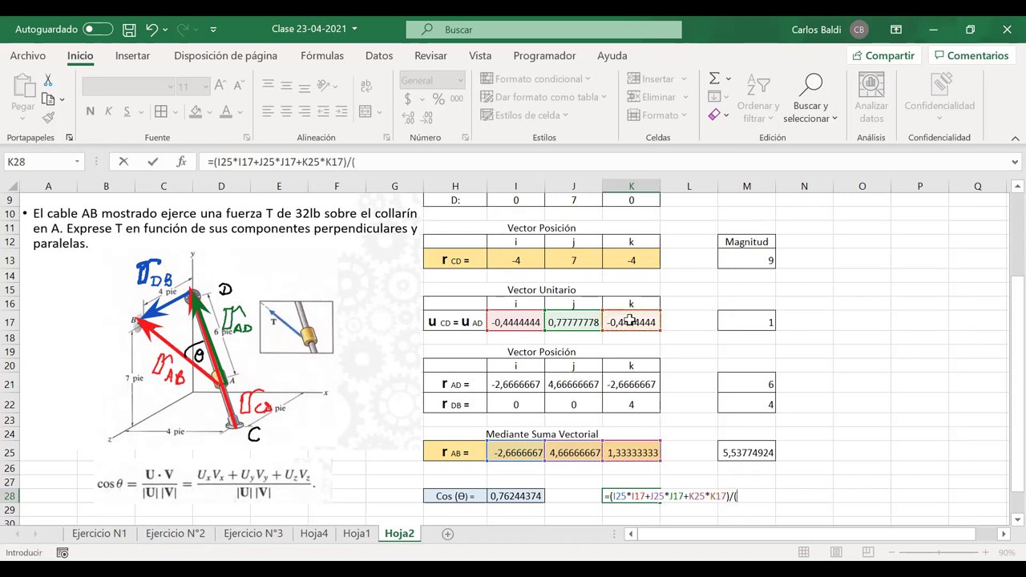
click(735, 319)
text(*)
click(746, 447)
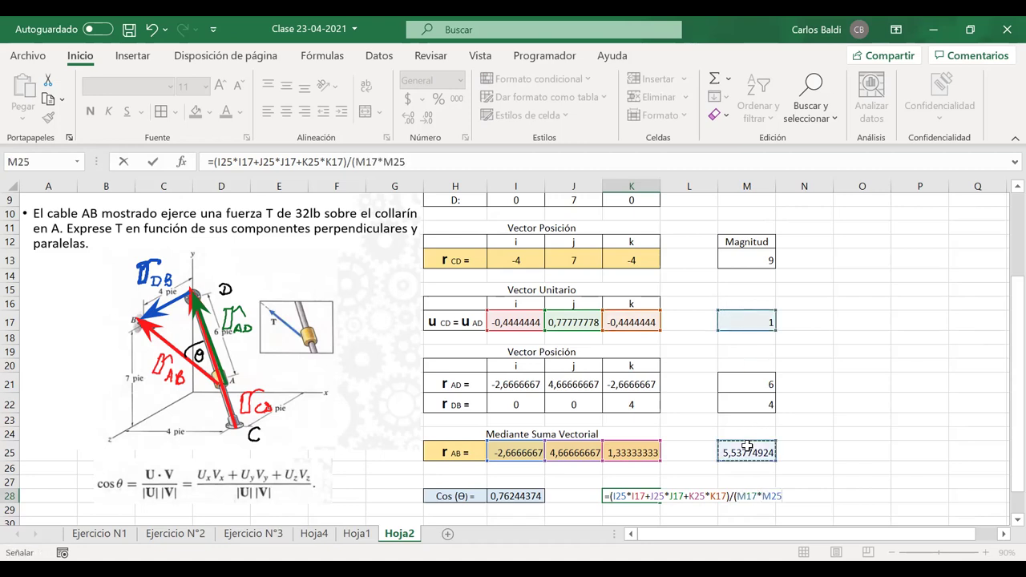
text())
key(Return)
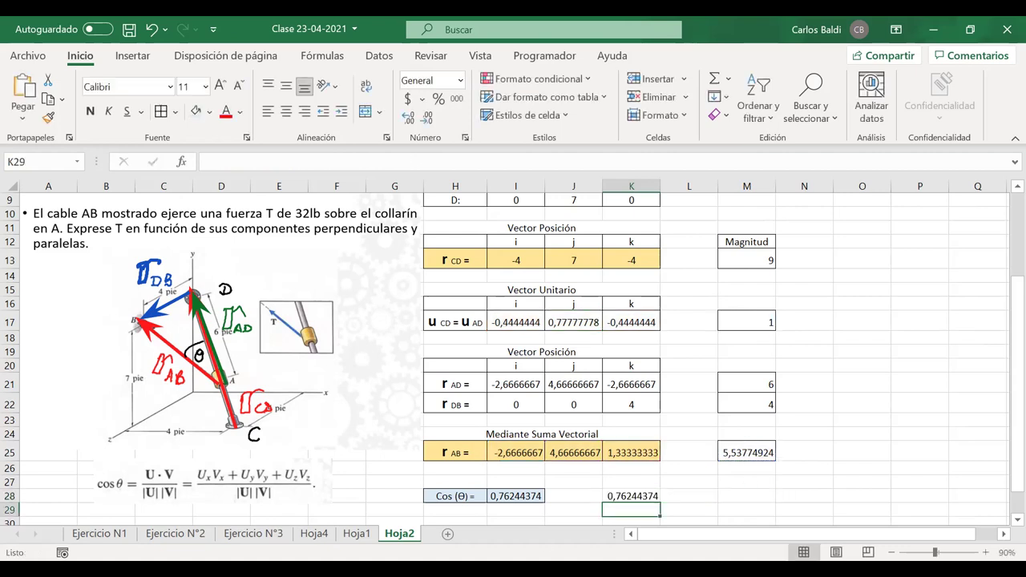
drag(638, 496, 528, 498)
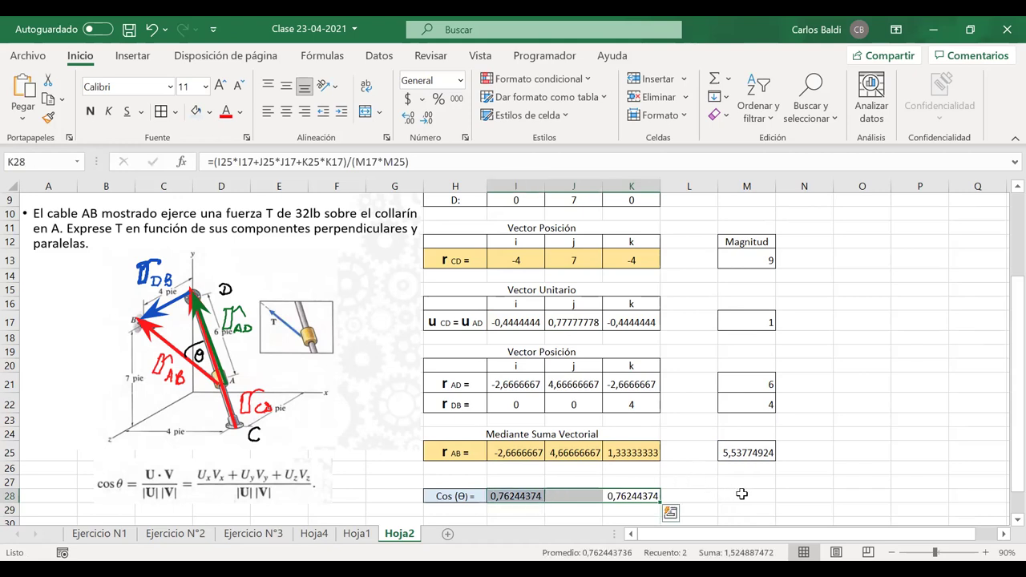
- In M28, build another check numerator from the dot product of r AB and r AD, =(I25*I21+J25*J21+K25*K21
click(729, 493)
text(=)
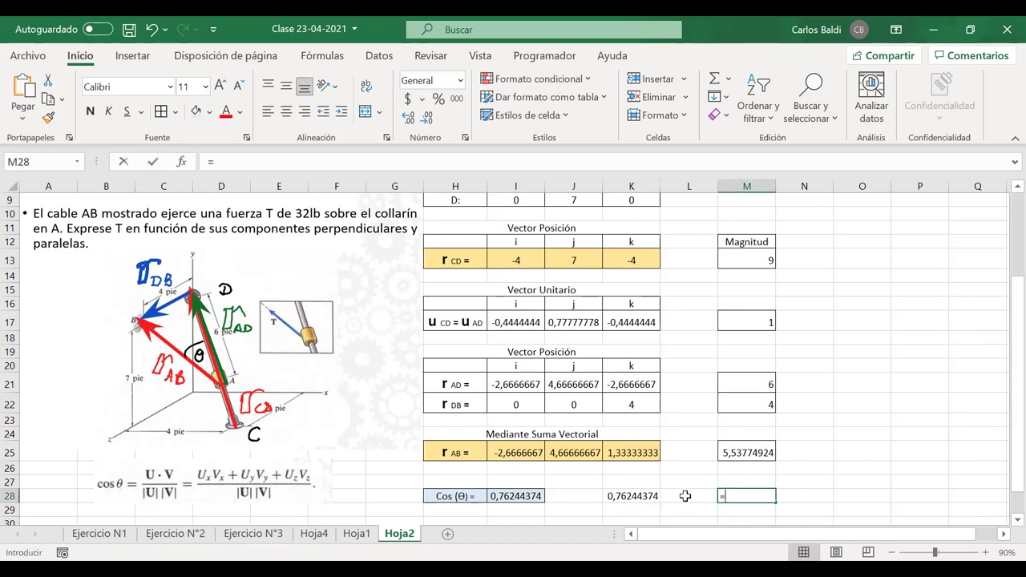
text(()
click(518, 452)
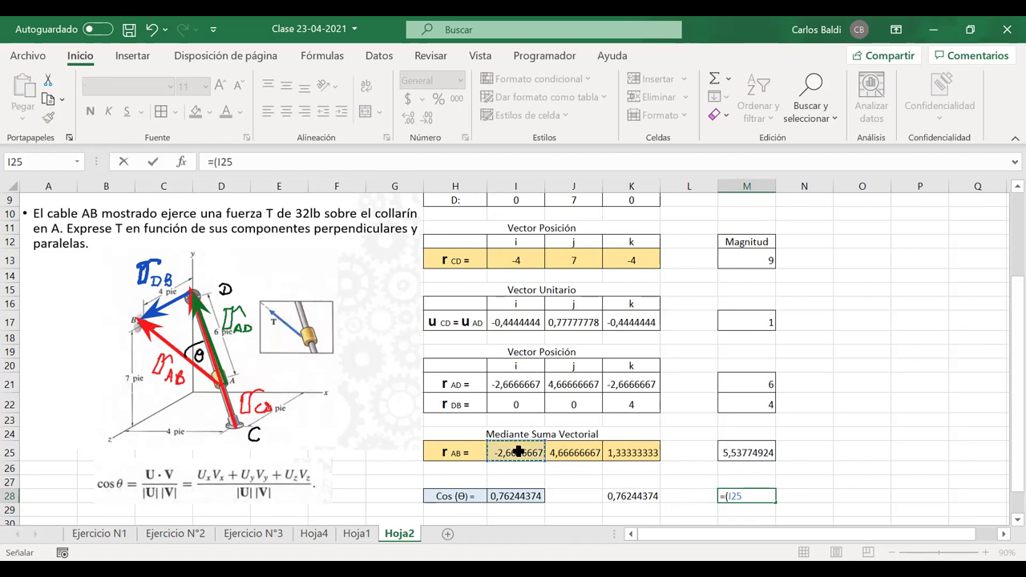
text(*)
click(498, 380)
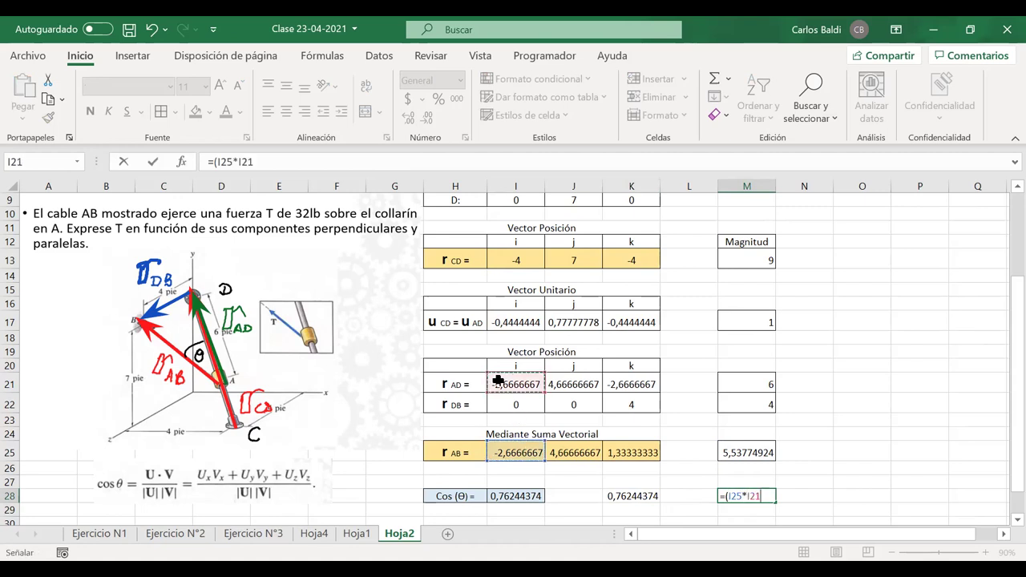
text(+)
click(576, 452)
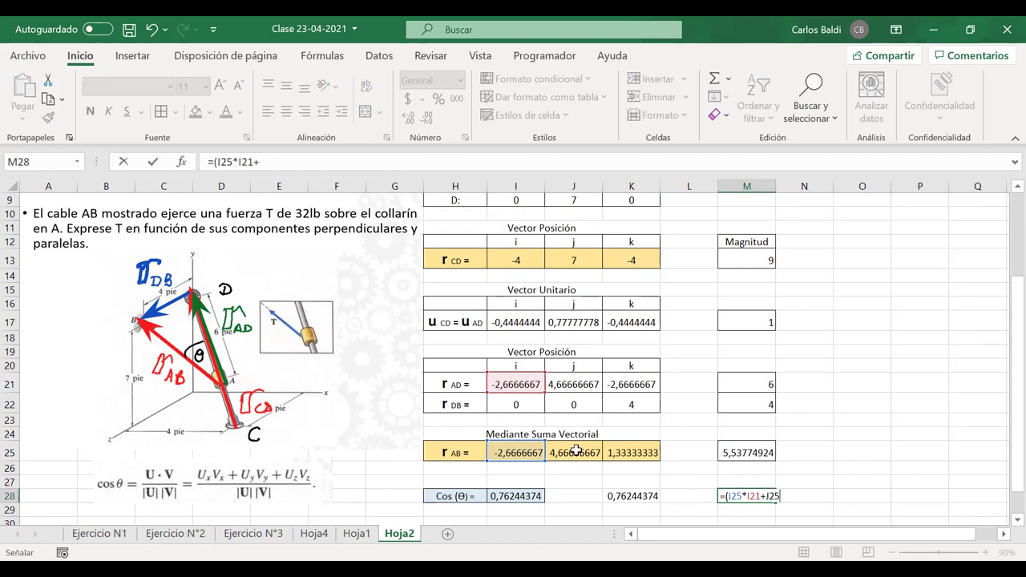
text(*)
click(567, 384)
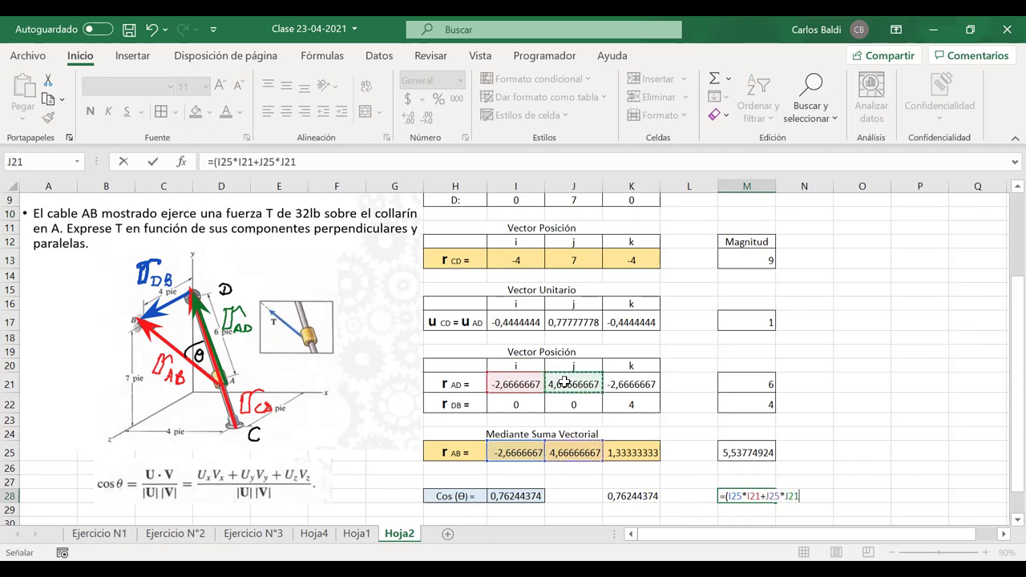
text(+)
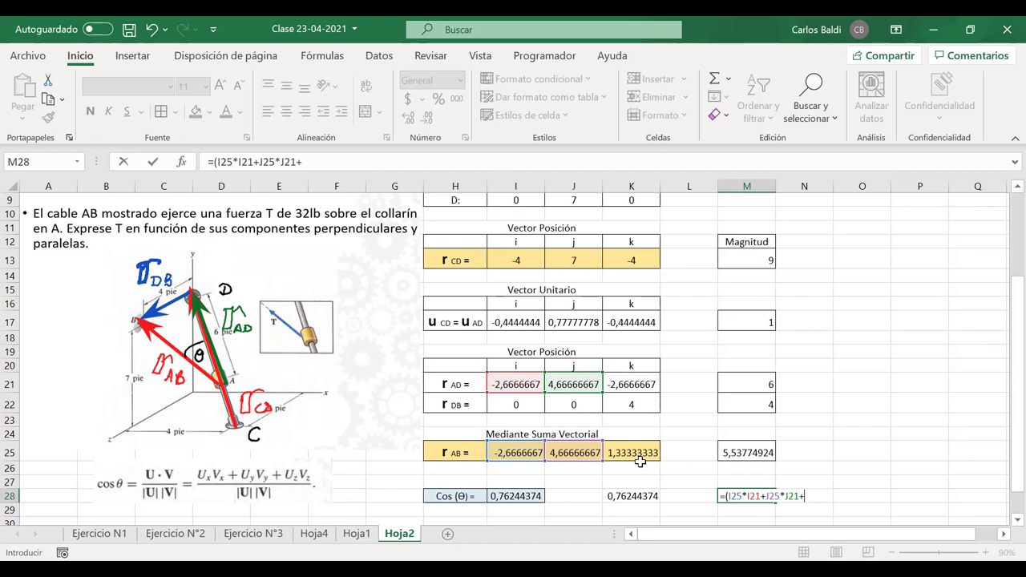
click(635, 453)
text(*)
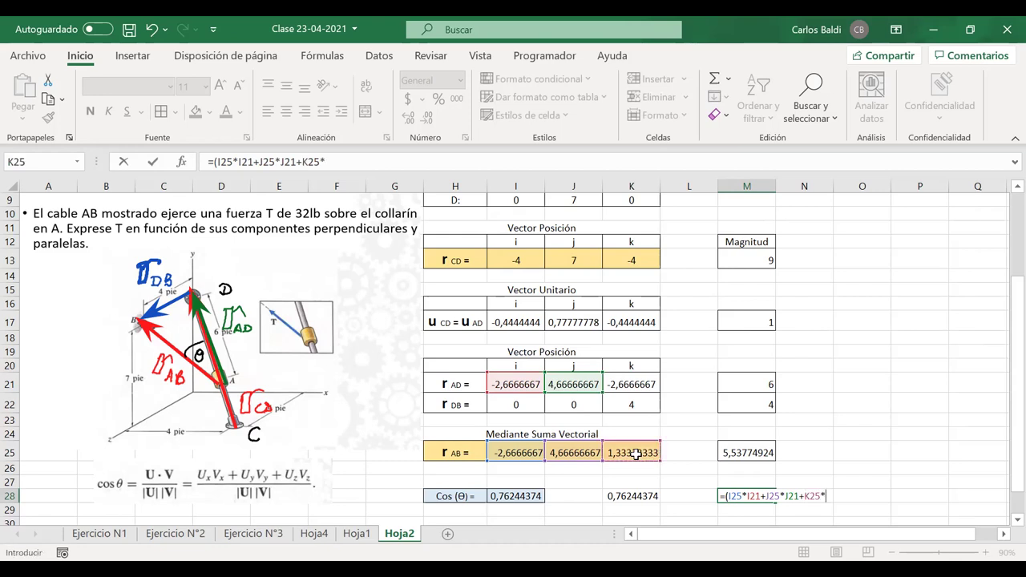
click(641, 384)
- Complete the M28 check formula by dividing the dot product by the magnitudes of r AD and r AB, (M21*M25), and enter it
text())
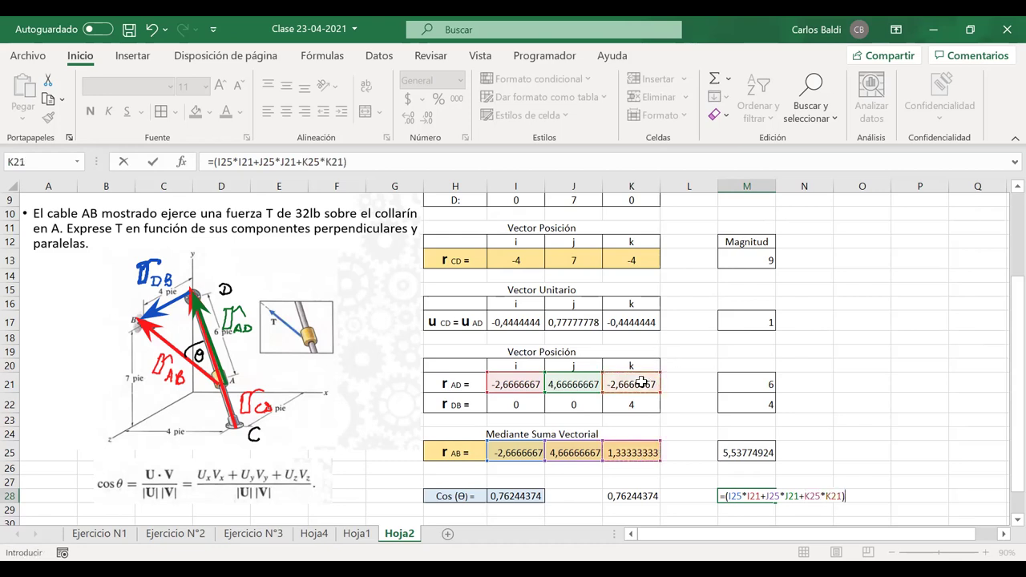
text(/()
click(735, 384)
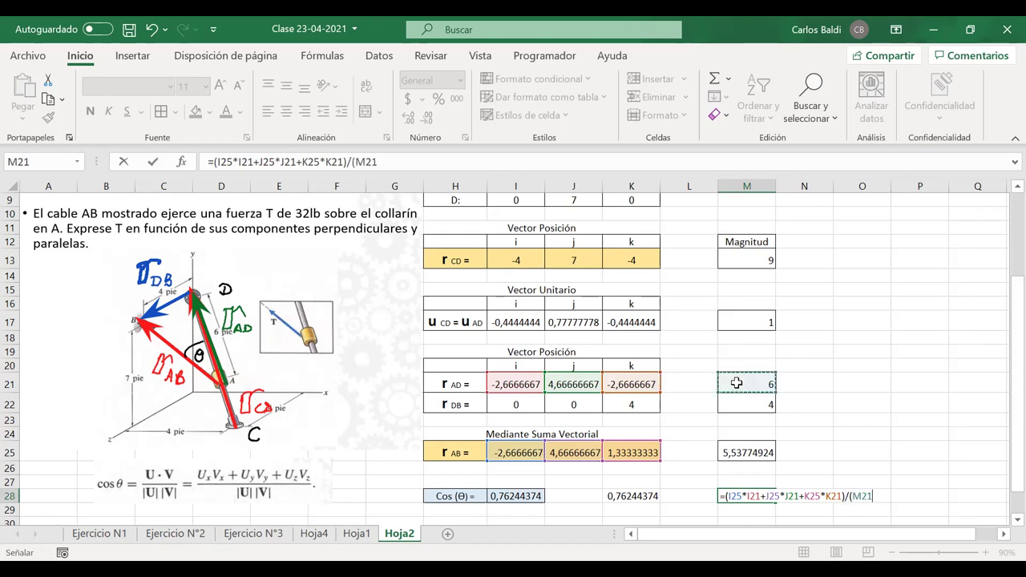
text(*)
click(731, 449)
text())
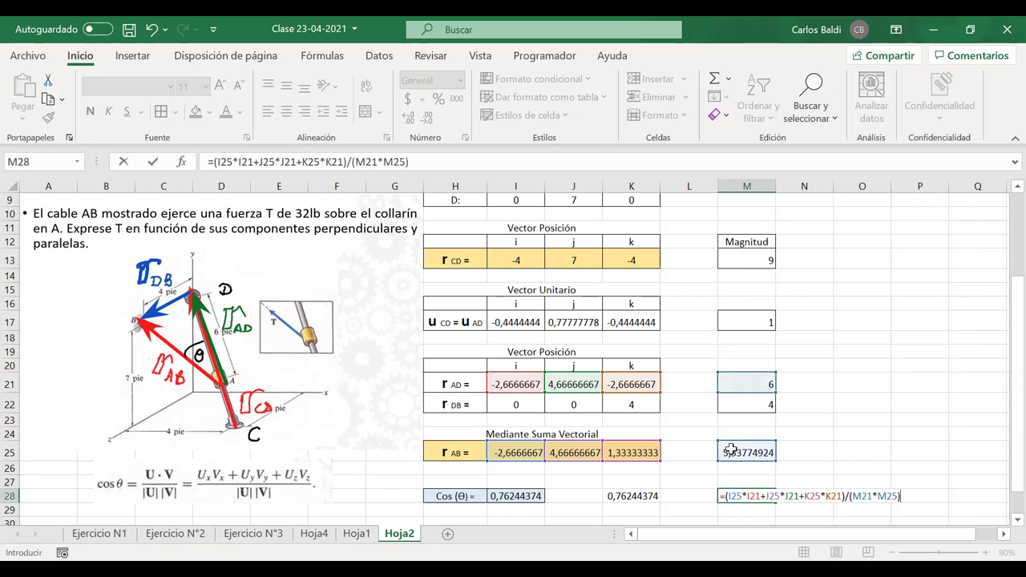
key(Return)
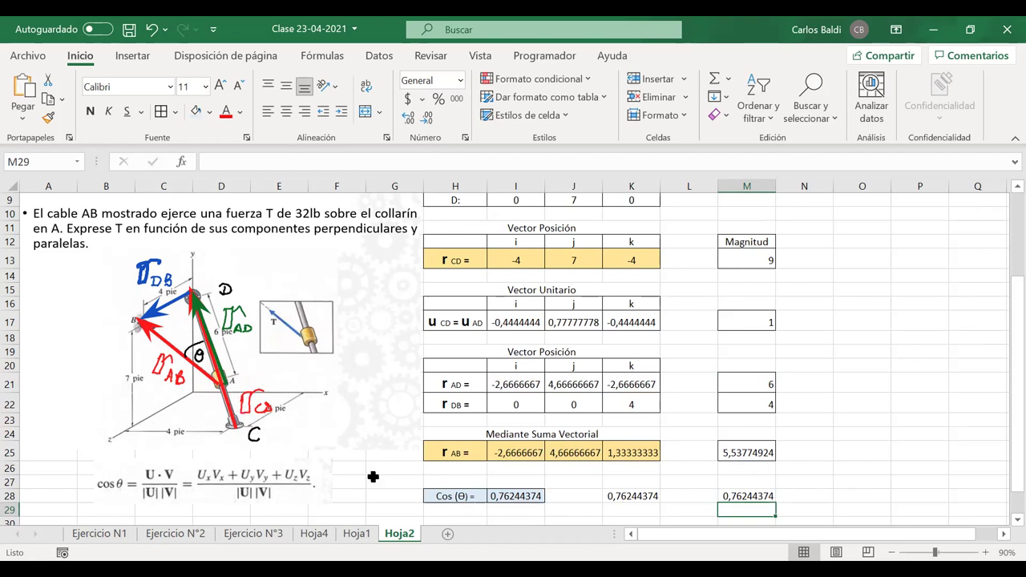
- Realign the exercise picture with its drawn vectors and move the cos θ formula image below the diagram
scroll(457, 501, down, 1)
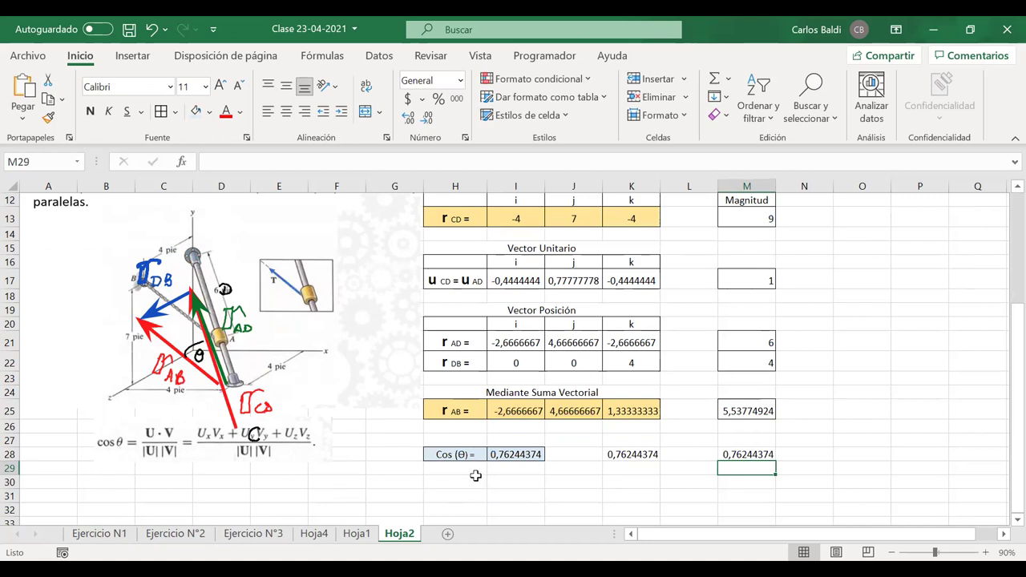
drag(382, 352, 380, 387)
click(183, 449)
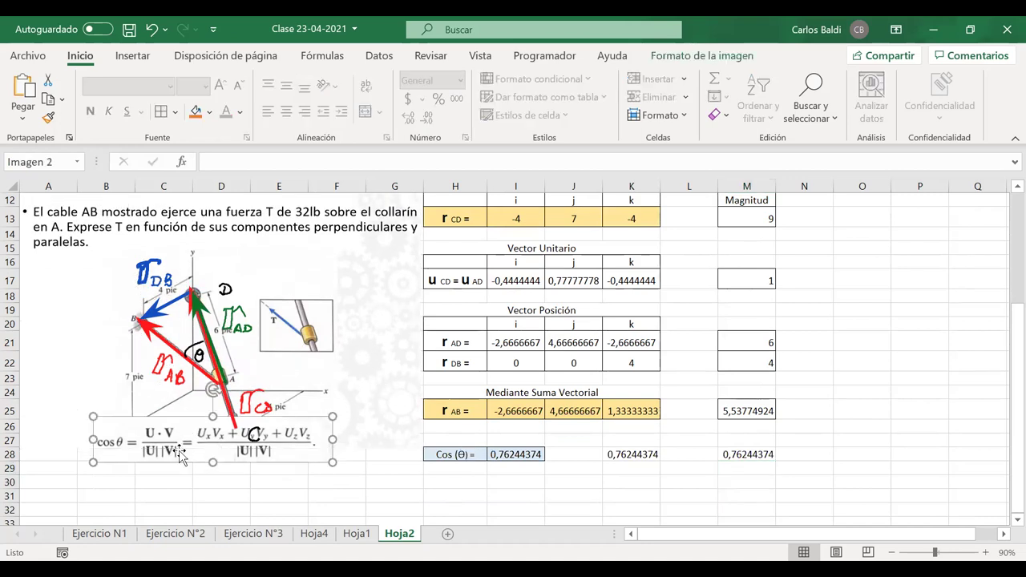
drag(177, 477, 175, 501)
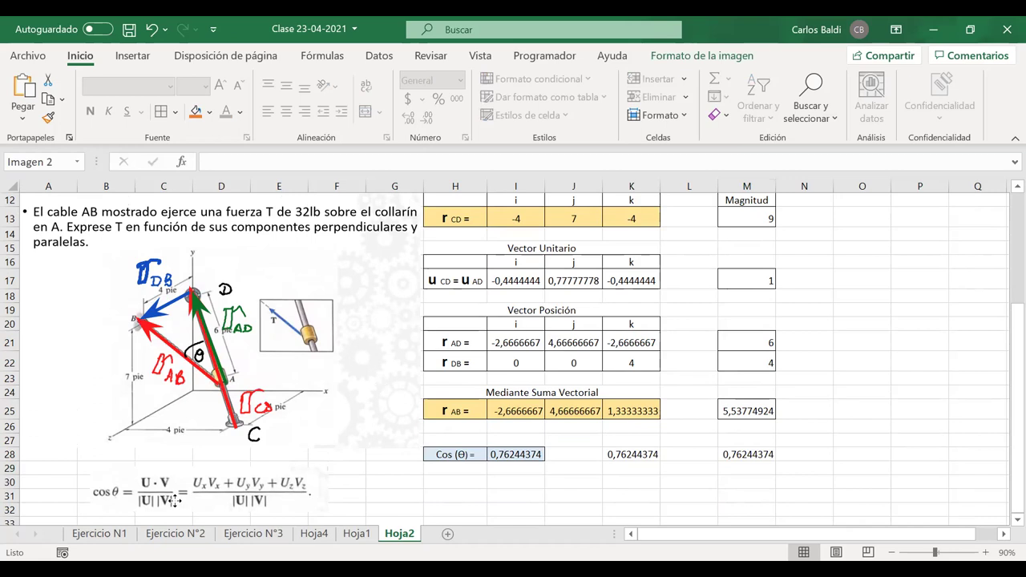
- Enter the label Θ= in H30, reusing the theta symbol from H28, and center it
click(460, 455)
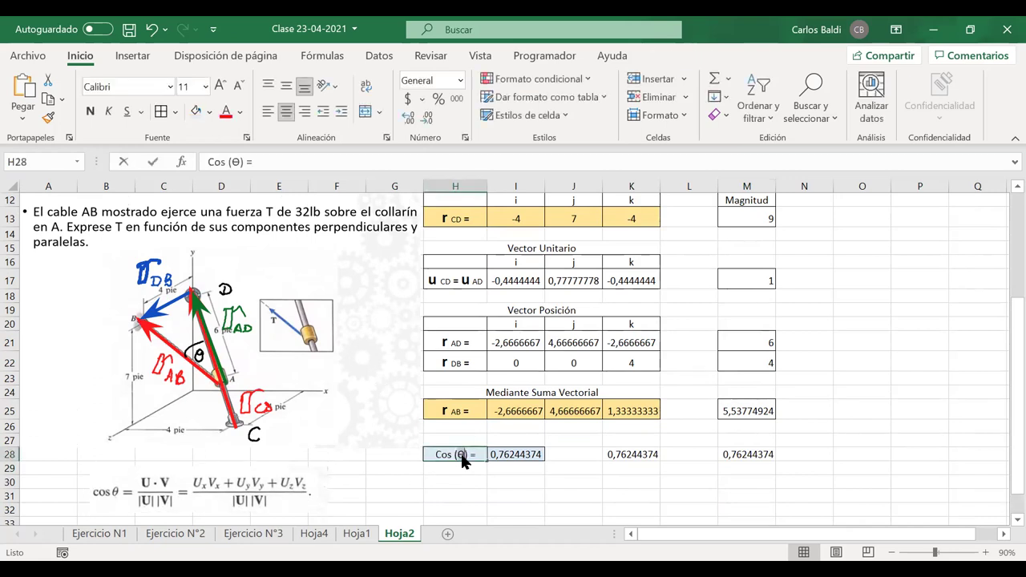
click(464, 479)
key(ctrl+v)
key(BackSpace)
key(ctrl+z)
click(468, 482)
text(=)
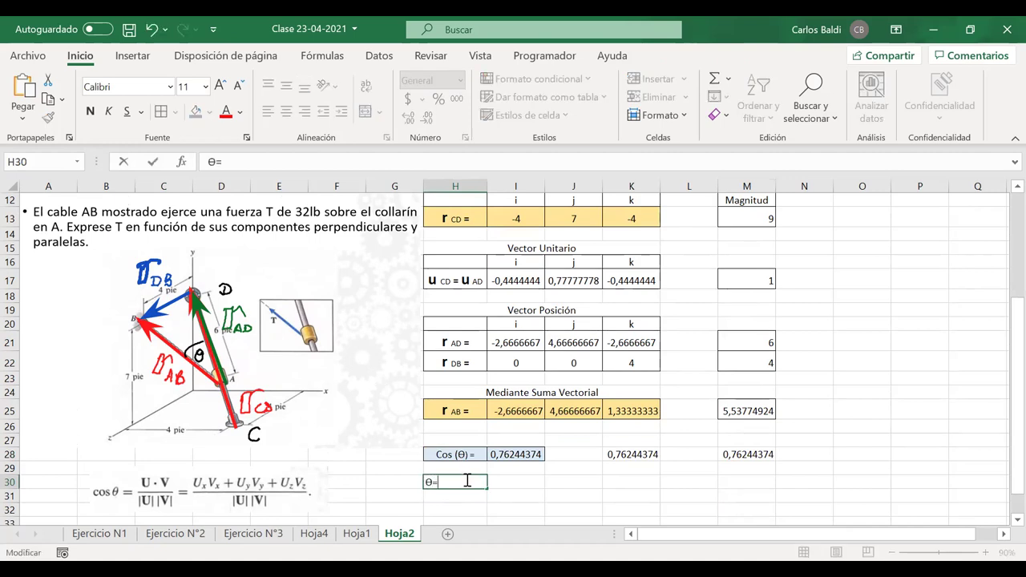
key(Return)
key(Up)
click(284, 112)
- Calculate the angle in degrees in I30 with =GRADOS(ACOS(I28)) and review the entered formula
click(516, 482)
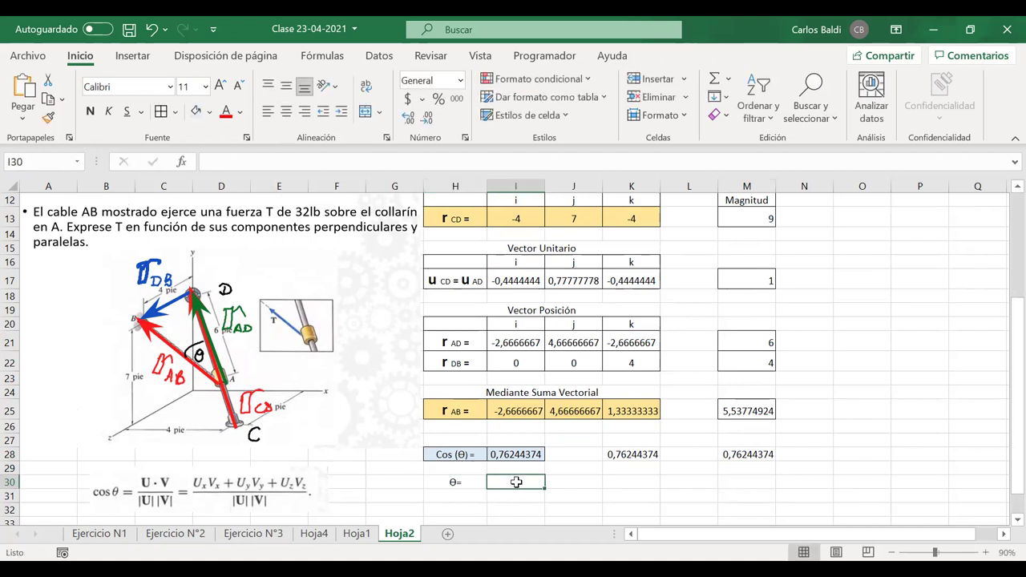
text(=)
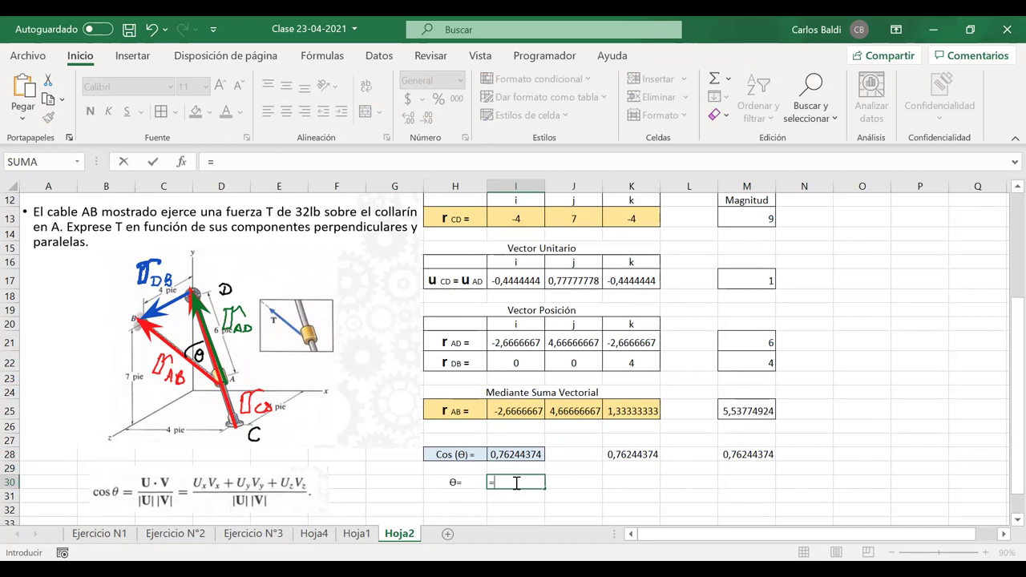
text(gra)
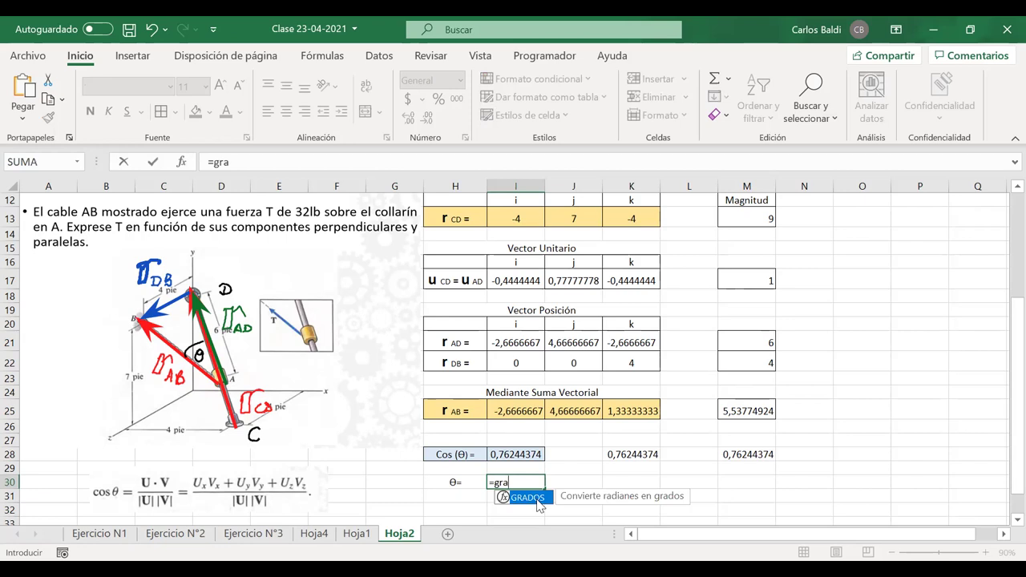
double_click(530, 498)
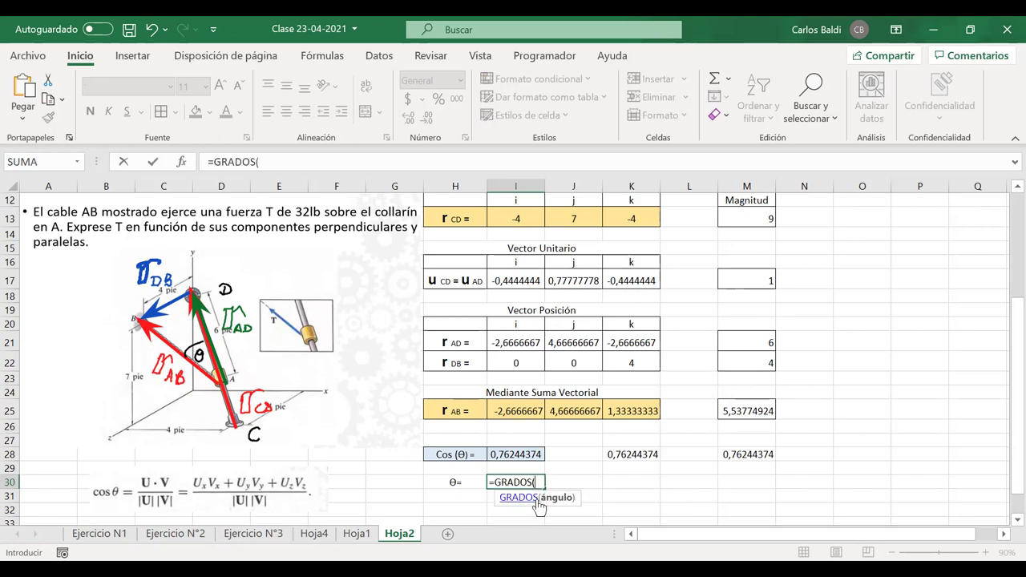
text(aco)
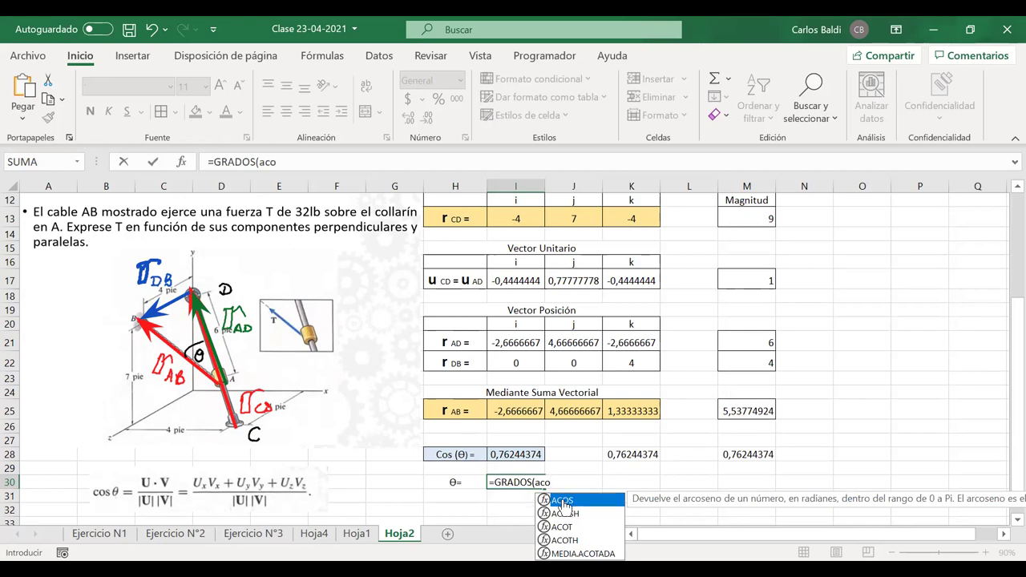
double_click(565, 500)
click(521, 455)
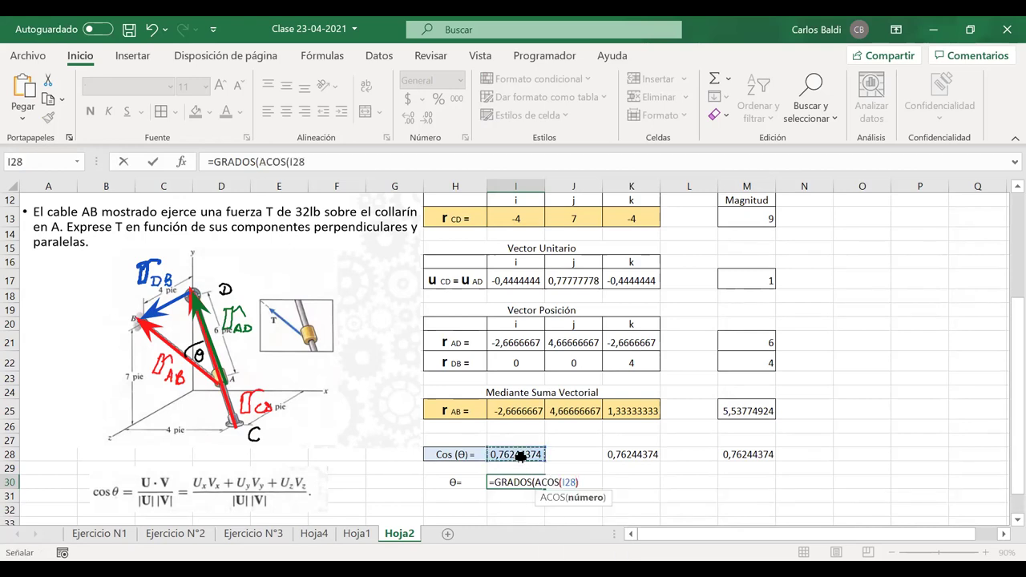
text()))
key(Return)
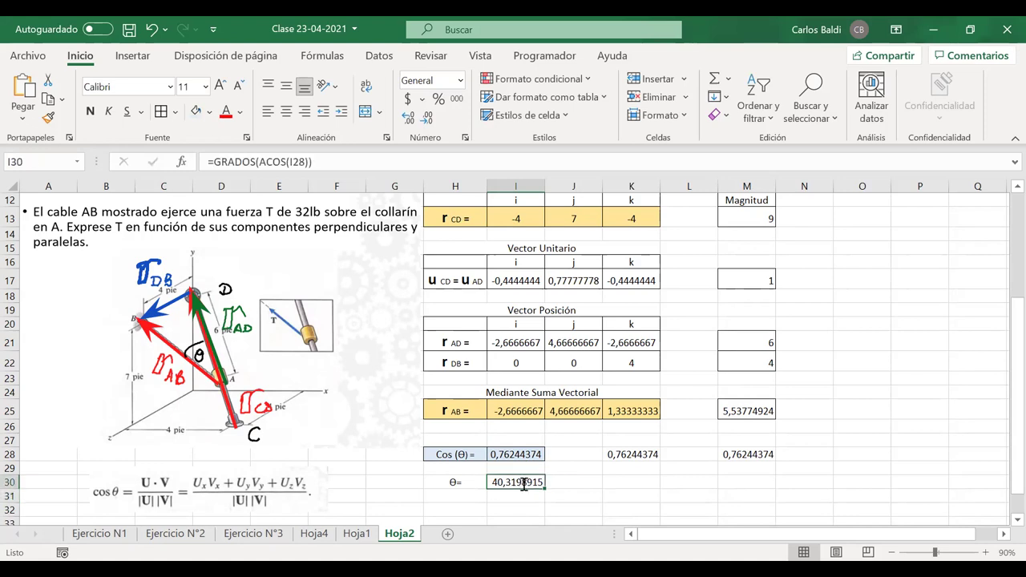
double_click(525, 483)
key(Return)
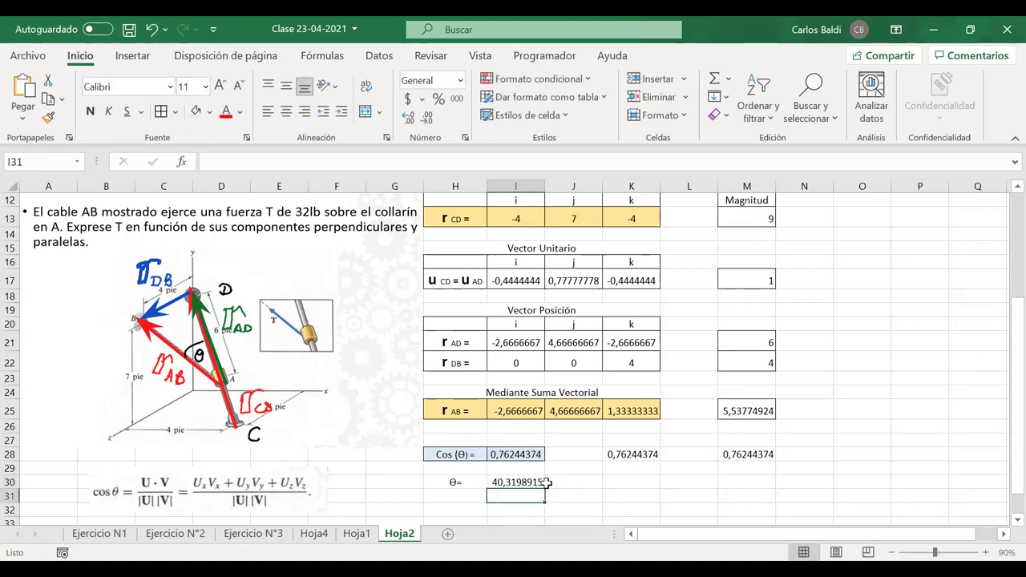
- Copy the I30 angle formula to K30 and M30, and check the cell references in both copies
click(533, 483)
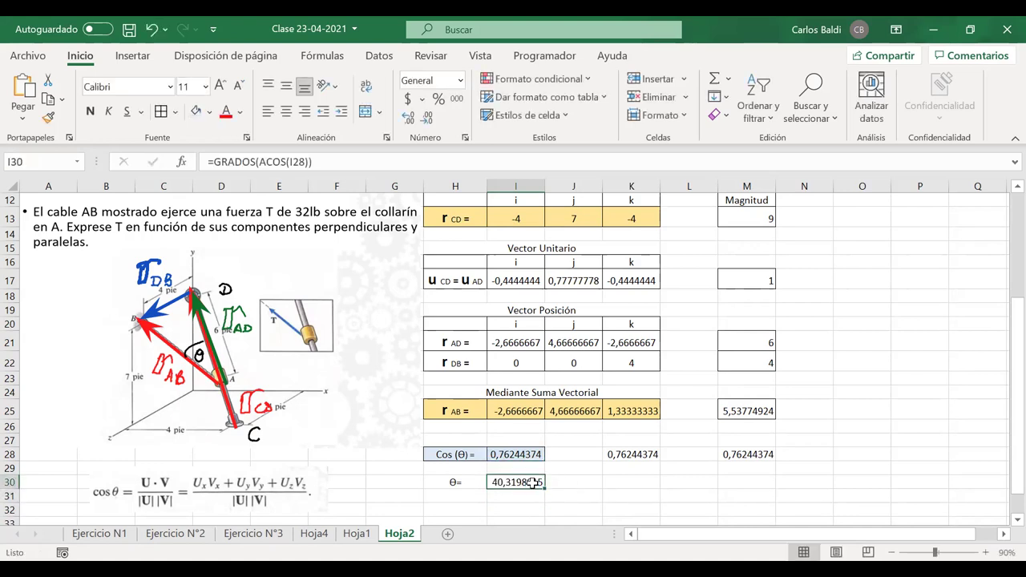
key(ctrl+c)
click(653, 484)
key(ctrl+v)
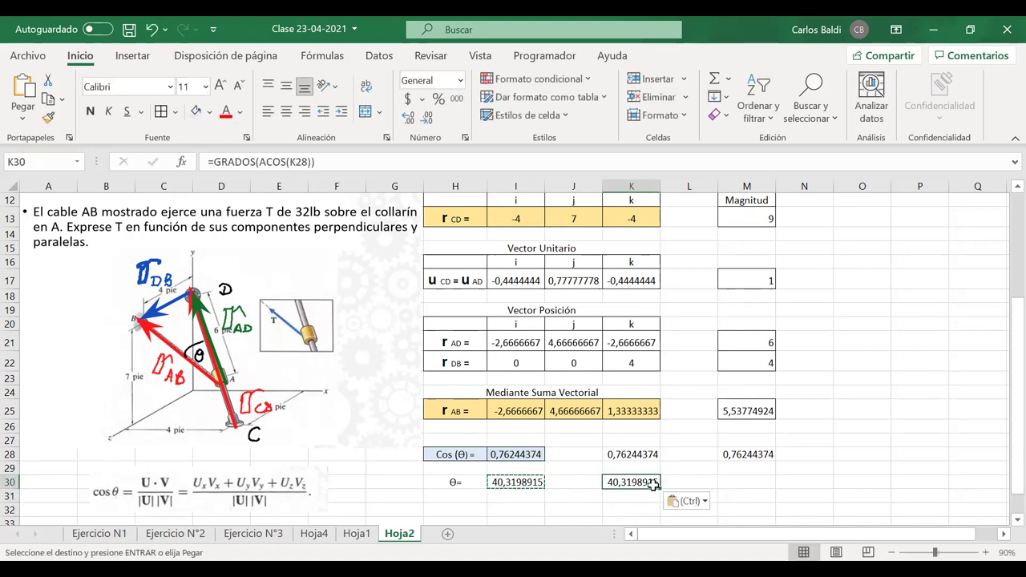
click(736, 482)
key(ctrl+v)
double_click(635, 482)
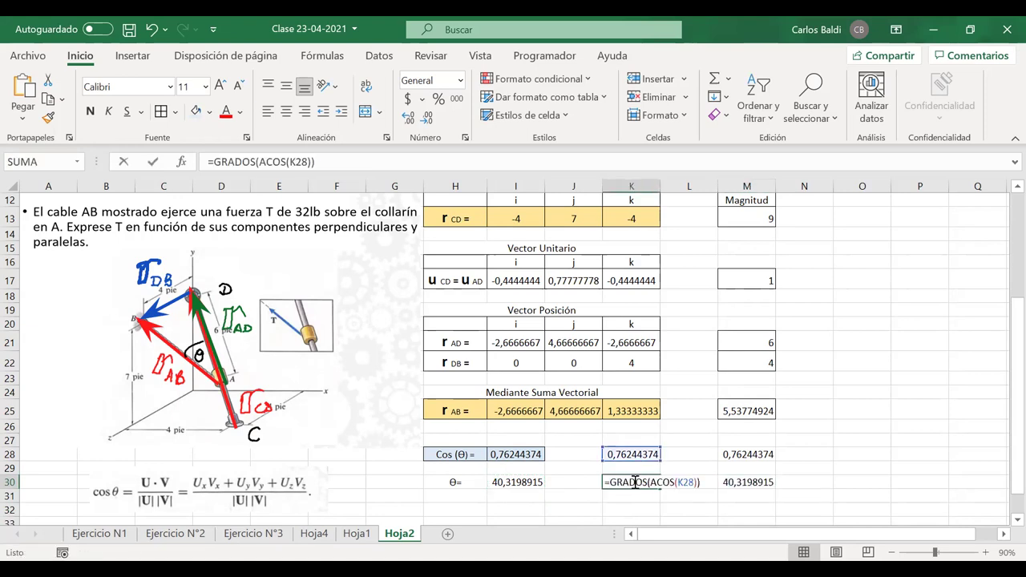
key(Return)
click(746, 484)
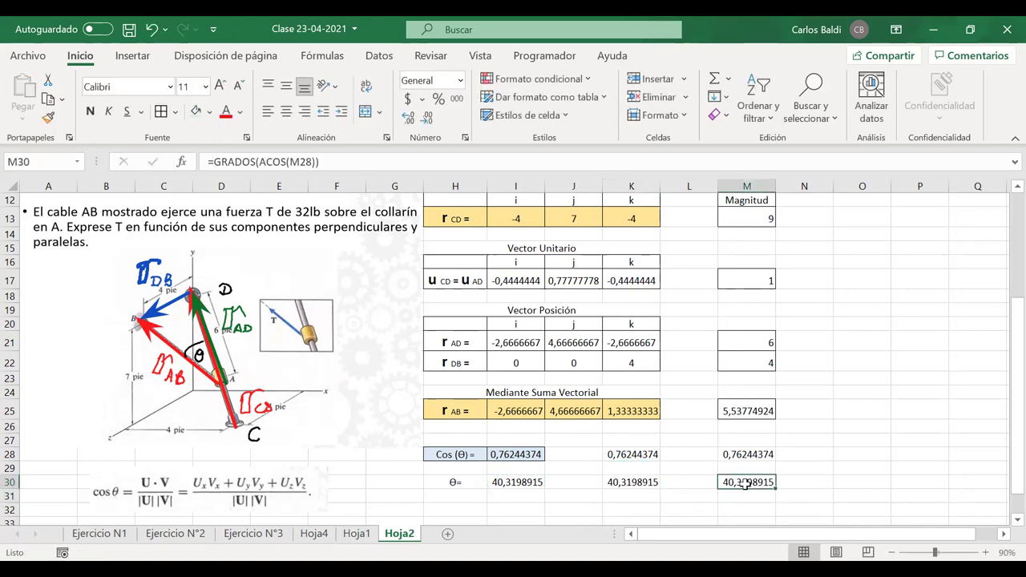
double_click(746, 483)
key(Return)
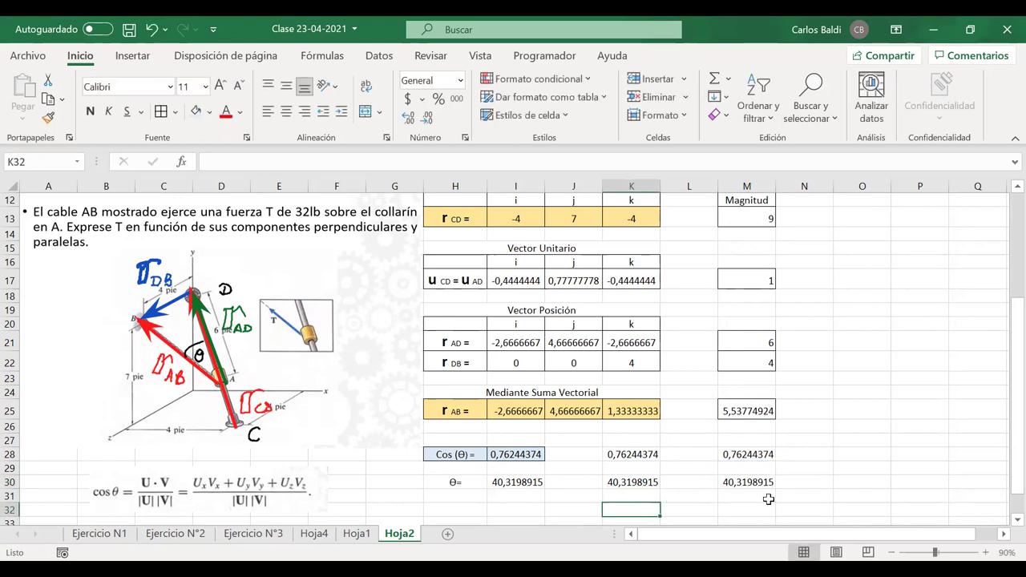
- Format the angles in I30:M30 to three decimals and center them
drag(746, 482, 517, 481)
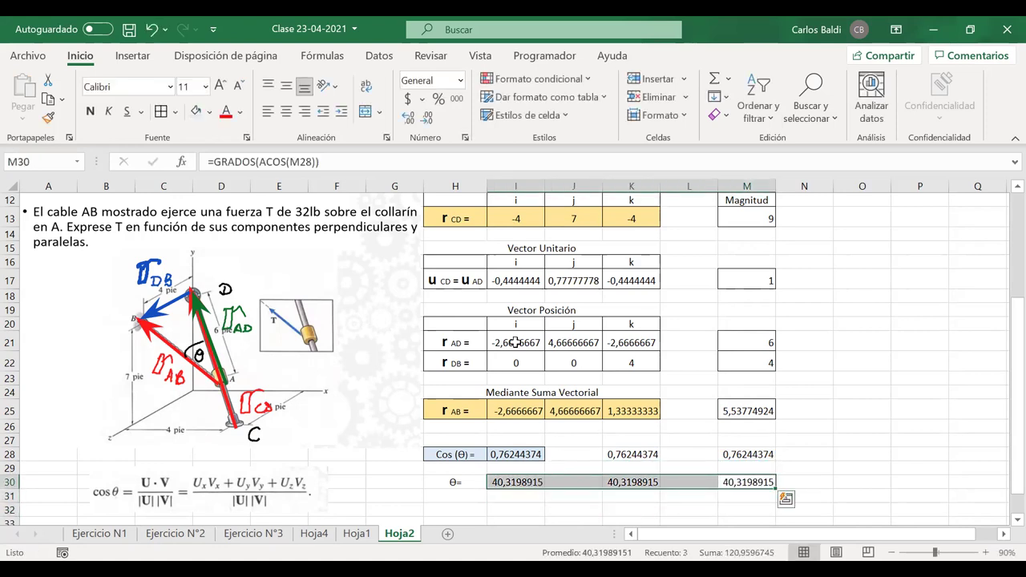
click(429, 118)
click(428, 117)
click(428, 118)
click(429, 118)
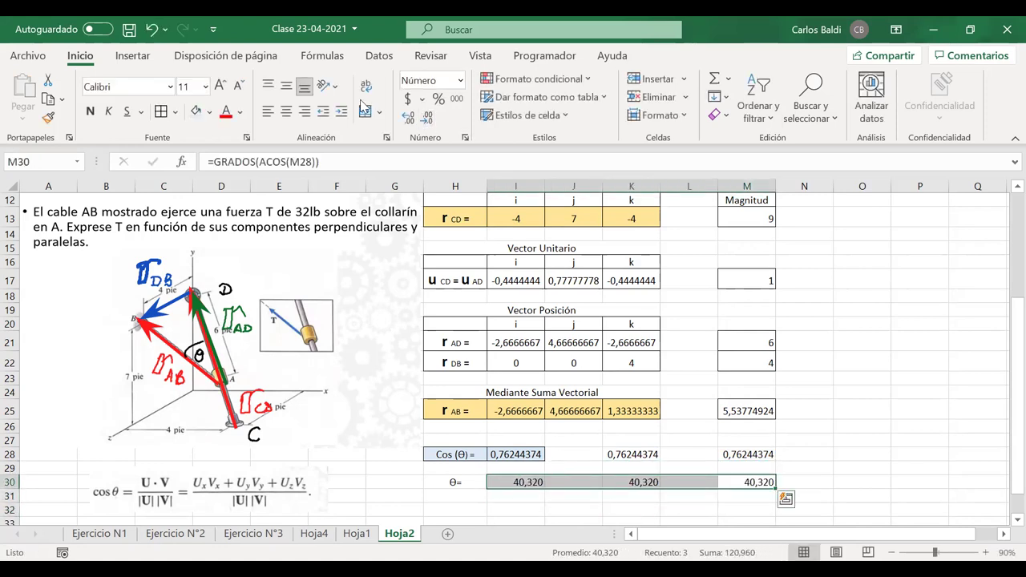
click(286, 112)
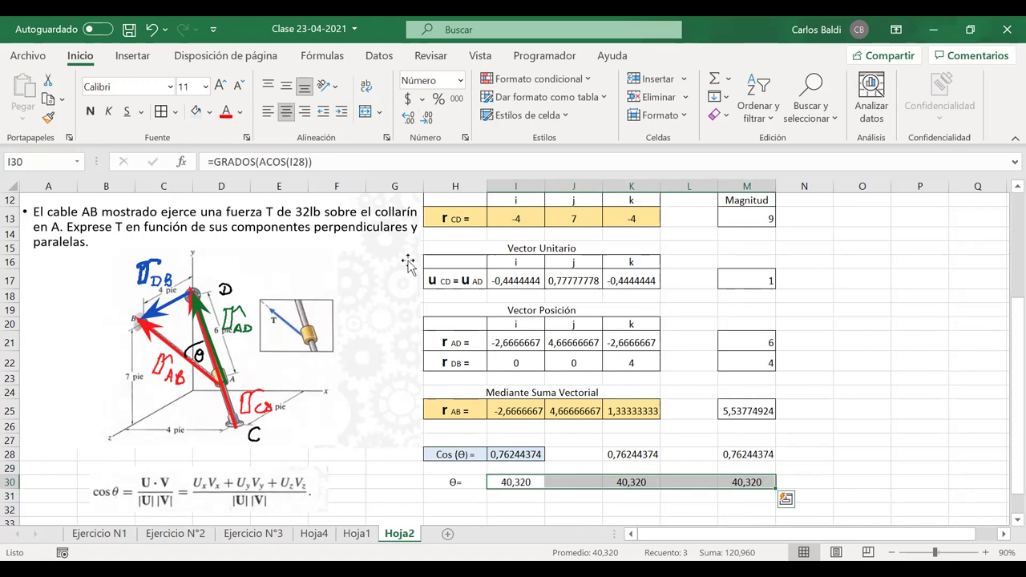
- Add a degree symbol (°) in J30 beside the angle and align it left
click(478, 483)
drag(478, 483, 521, 483)
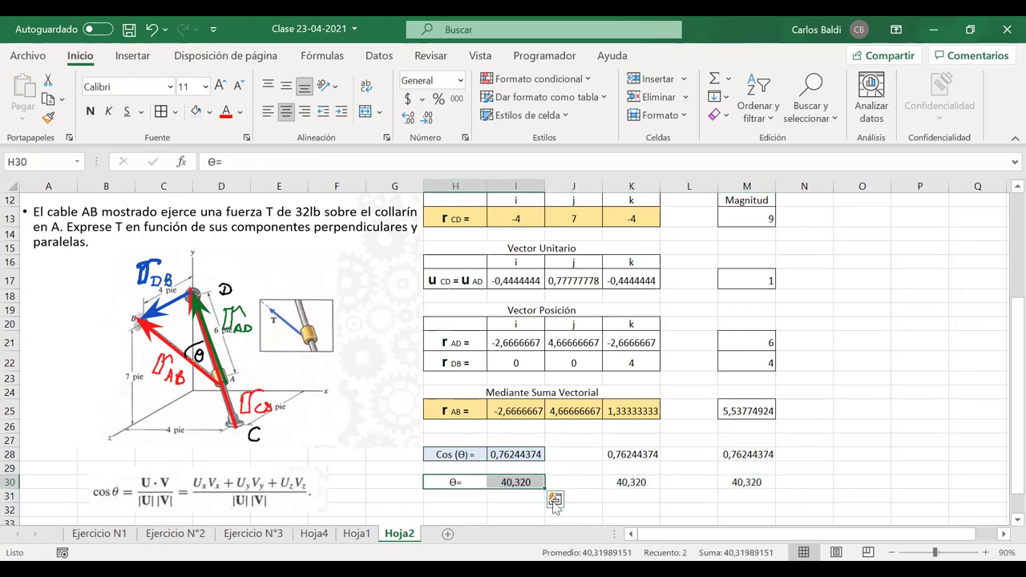
click(553, 480)
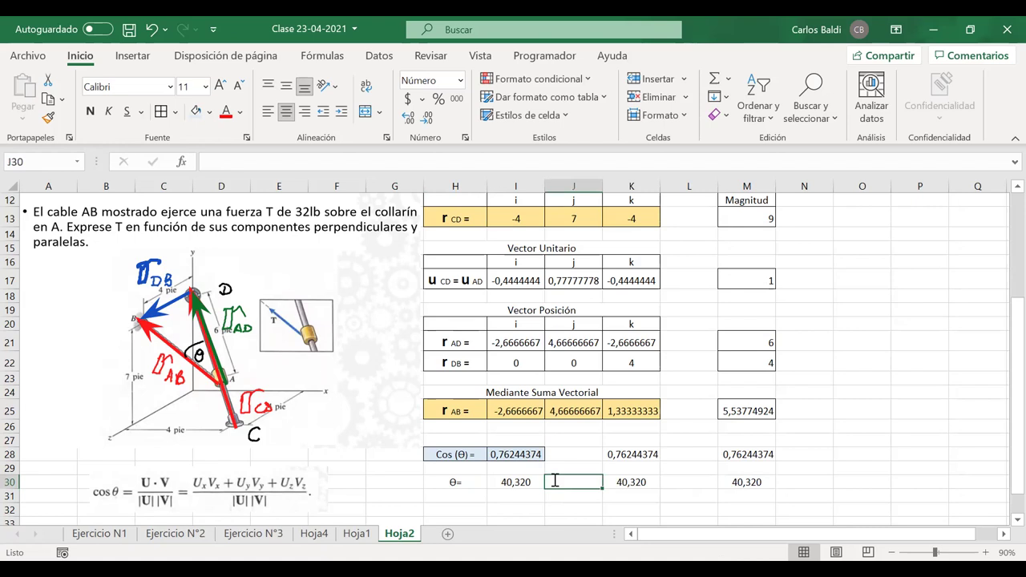
text(°)
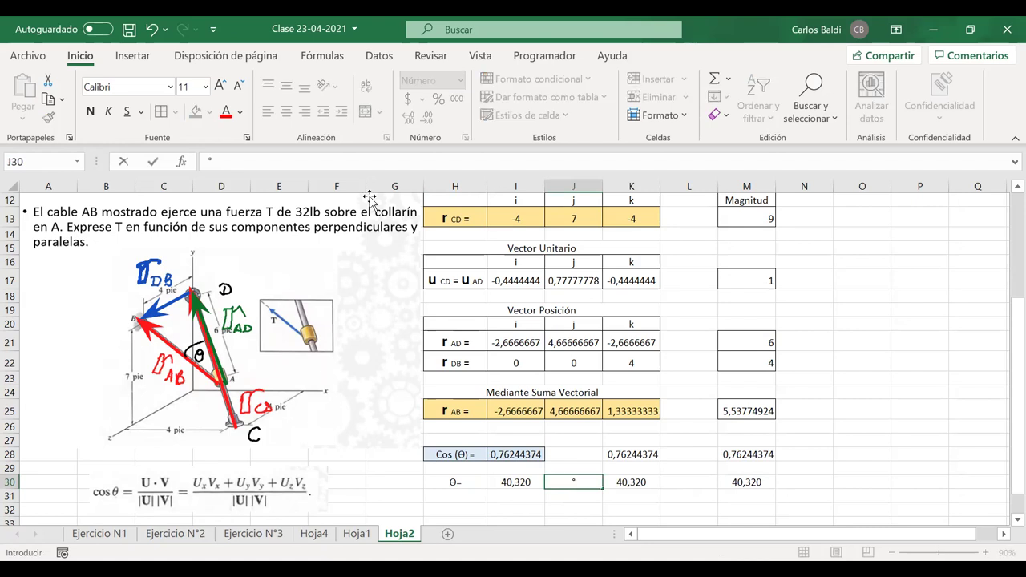
click(469, 365)
click(547, 479)
click(267, 112)
click(565, 408)
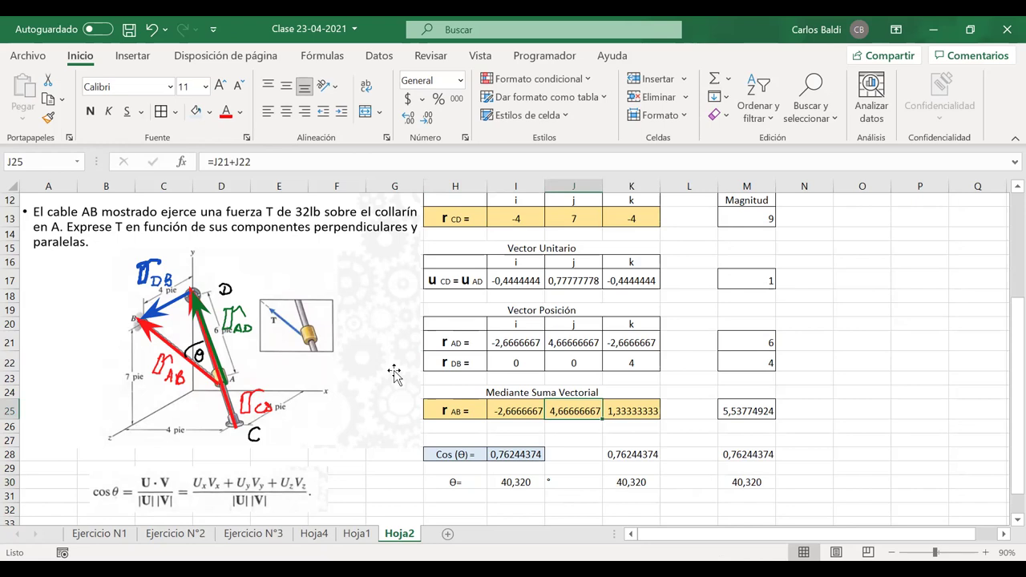
- Undo all the vector arrows and handwritten labels drawn over the exercise diagram
key(ctrl+z)
key(ctrl+z)
key(ctrl+z)
key(ctrl+z)
key(ctrl+z)
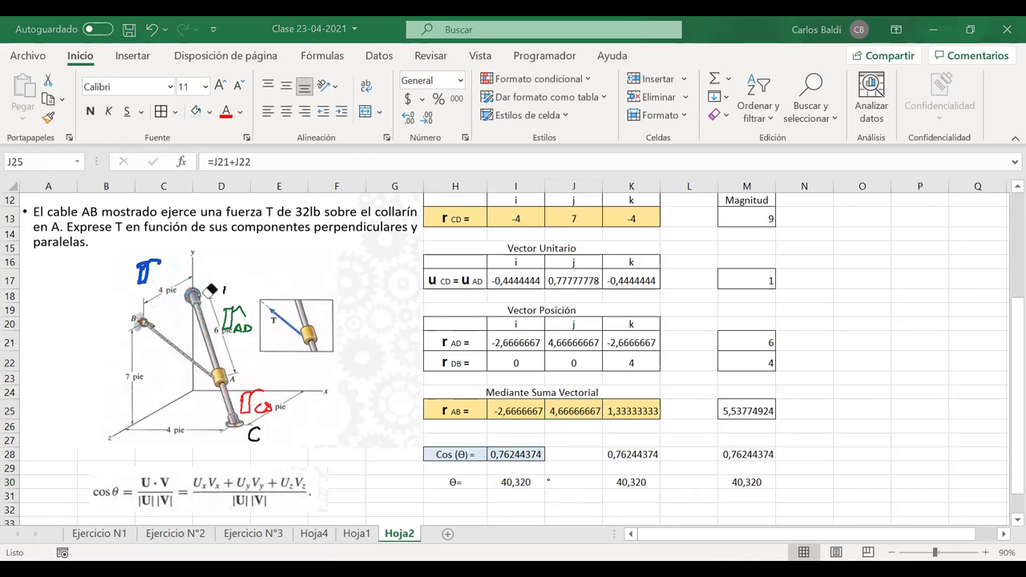
key(ctrl+z)
key(ctrl+z)
key(ctrl+z)
key(ctrl+z)
key(ctrl+z)
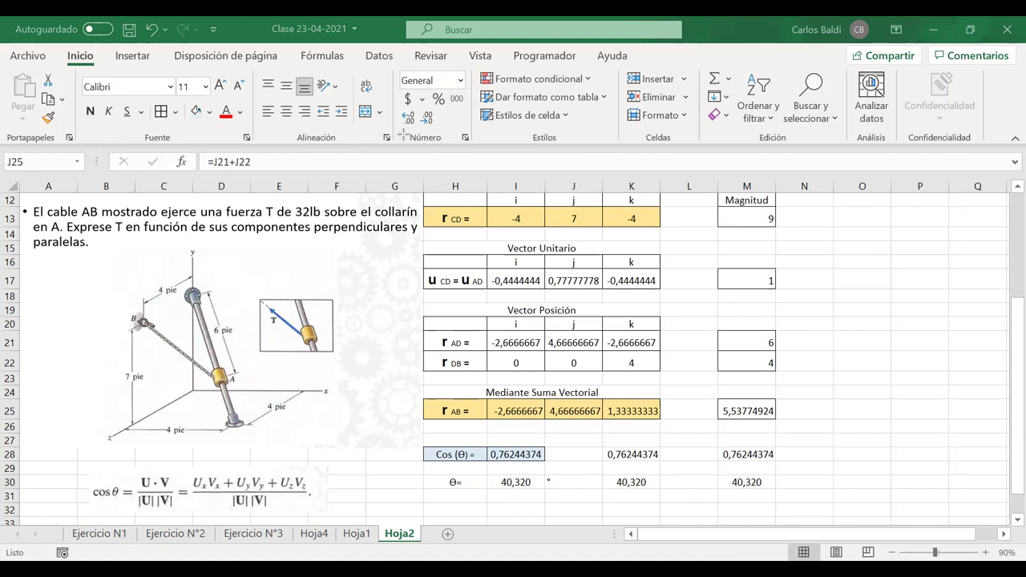
- Draw a red arrow from A to B and two blue component arrows from A, one along the bar and one perpendicular
drag(220, 377, 145, 321)
drag(218, 373, 150, 328)
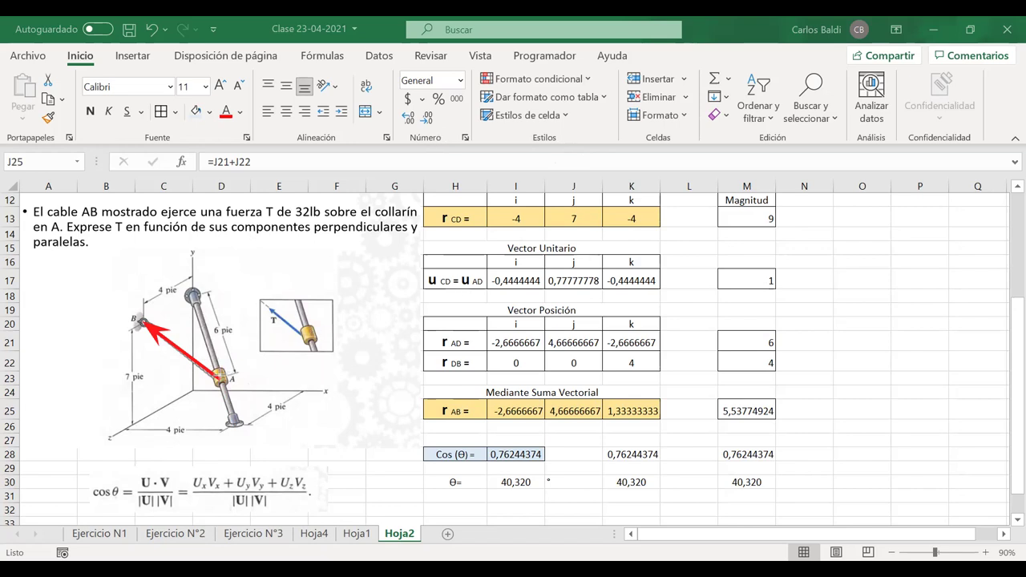
drag(221, 373, 167, 398)
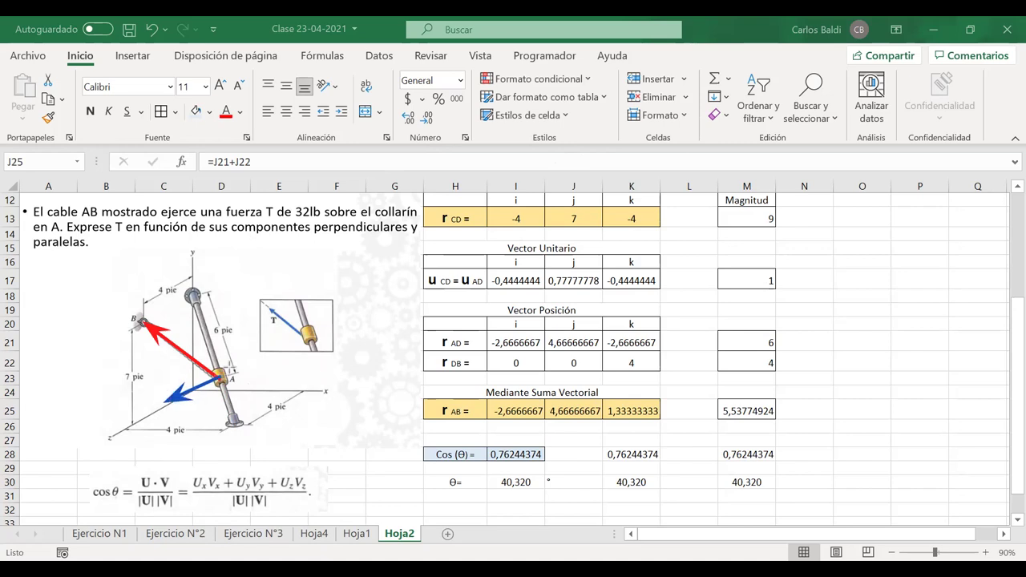
mouse_move(218, 375)
mouse_down()
mouse_move(210, 321)
mouse_move(196, 306)
mouse_up()
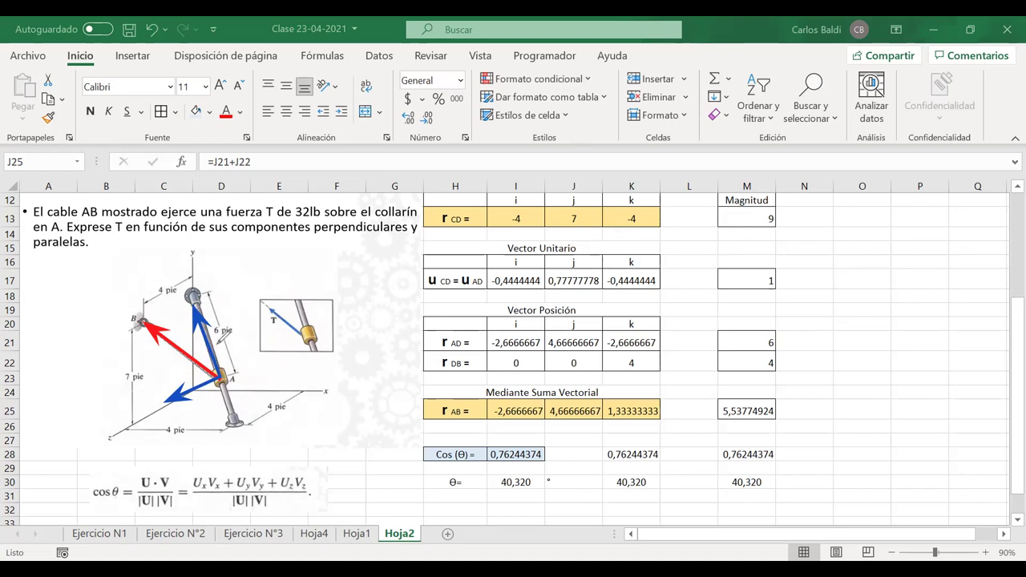
- Handwrite the labels θ, T, T⊥ and T∥ beside the angle and the three force arrows on the diagram
drag(202, 350, 205, 353)
mouse_move(115, 306)
mouse_down()
mouse_move(112, 329)
mouse_move(143, 358)
mouse_move(152, 343)
mouse_up()
key(ctrl+z)
mouse_move(172, 409)
mouse_down()
mouse_move(169, 422)
mouse_move(183, 406)
mouse_up()
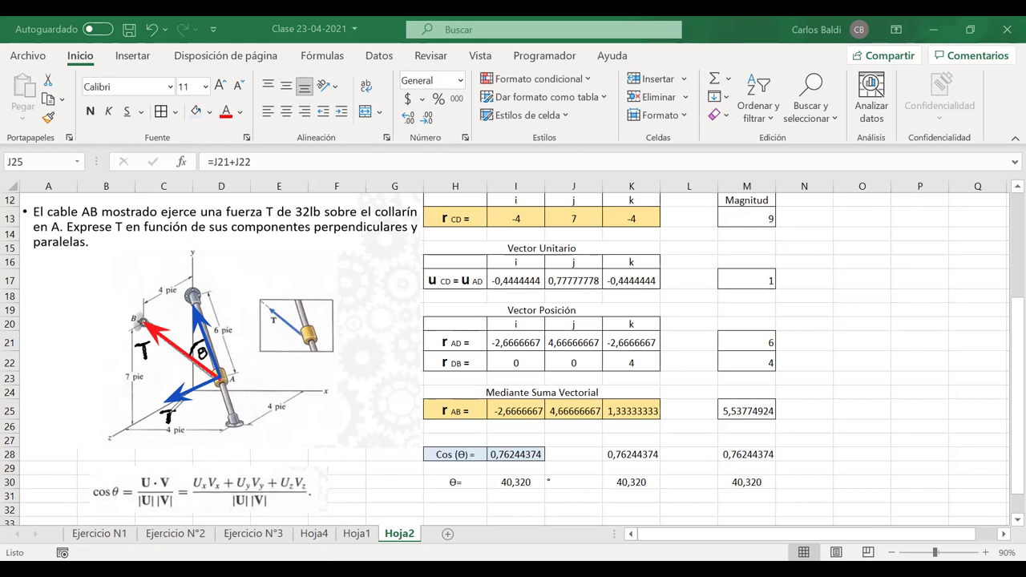
drag(180, 411, 186, 422)
mouse_move(215, 305)
mouse_down()
mouse_move(229, 302)
mouse_move(225, 316)
mouse_move(248, 301)
mouse_move(235, 318)
mouse_up()
key(ctrl+z)
drag(241, 309, 239, 317)
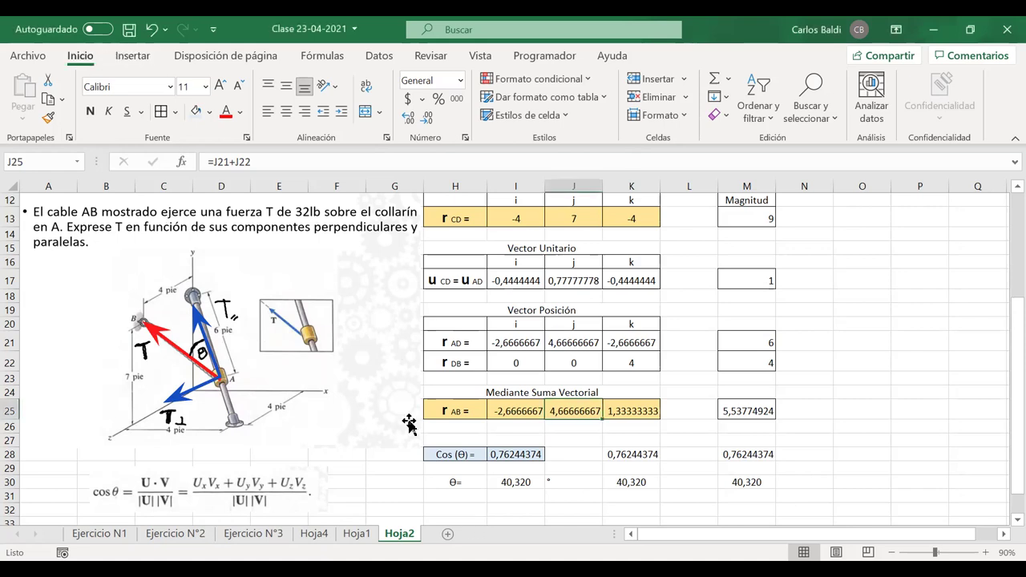
- Enter the label "Tensión Perpendicular" in H32
click(481, 511)
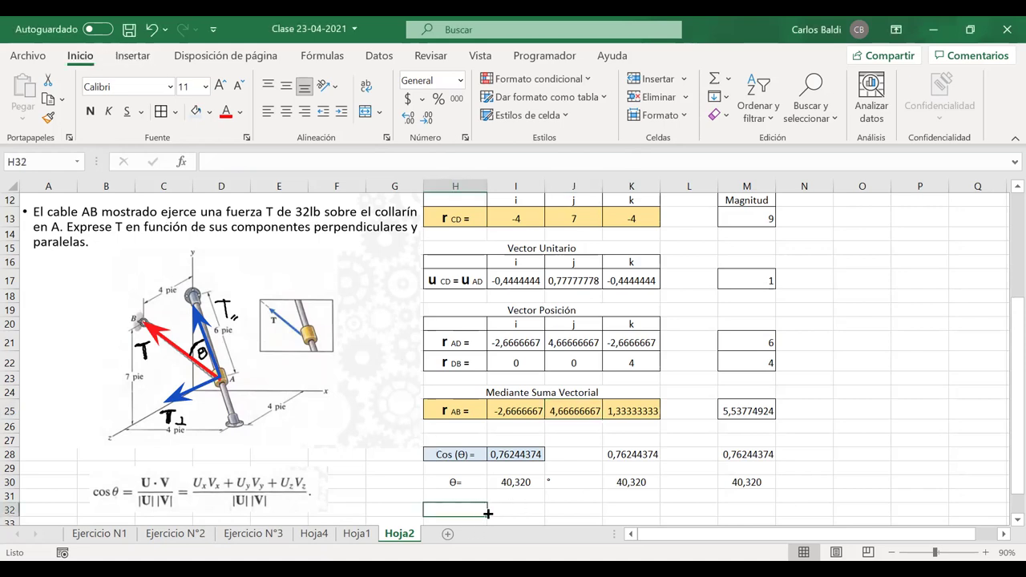
text(Tensi)
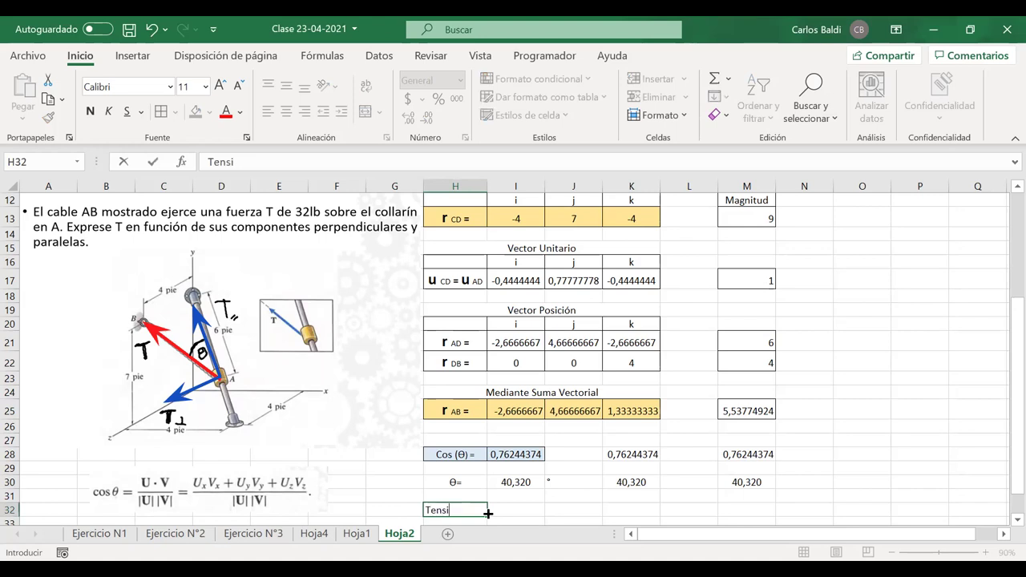
text(on Perpendicular)
key(Return)
- Enter the label "Tensión Paralela=" in H33
text(Tenci)
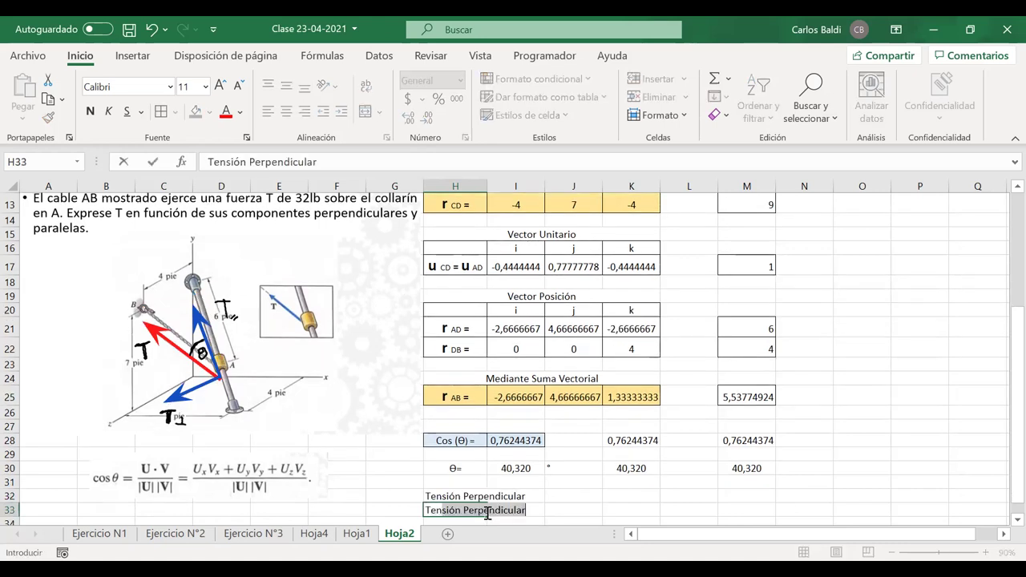
key(BackSpace)
key(BackSpace)
text(sio)
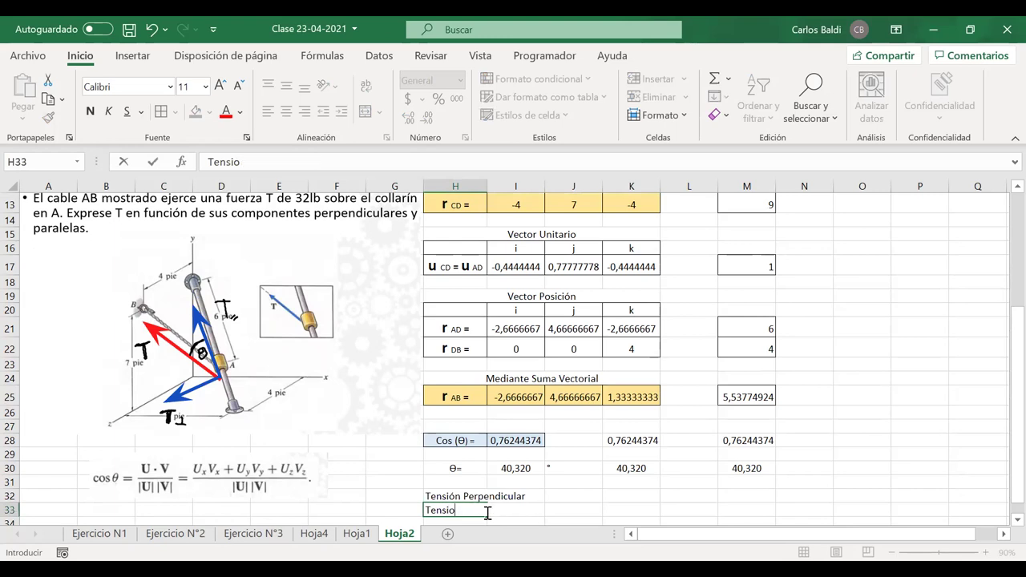
key(BackSpace)
text(ón PA)
key(BackSpace)
text(aralela=)
- Add an equals sign to the label in H32 so it reads "Tensión Perpendicular="
click(539, 494)
click(471, 498)
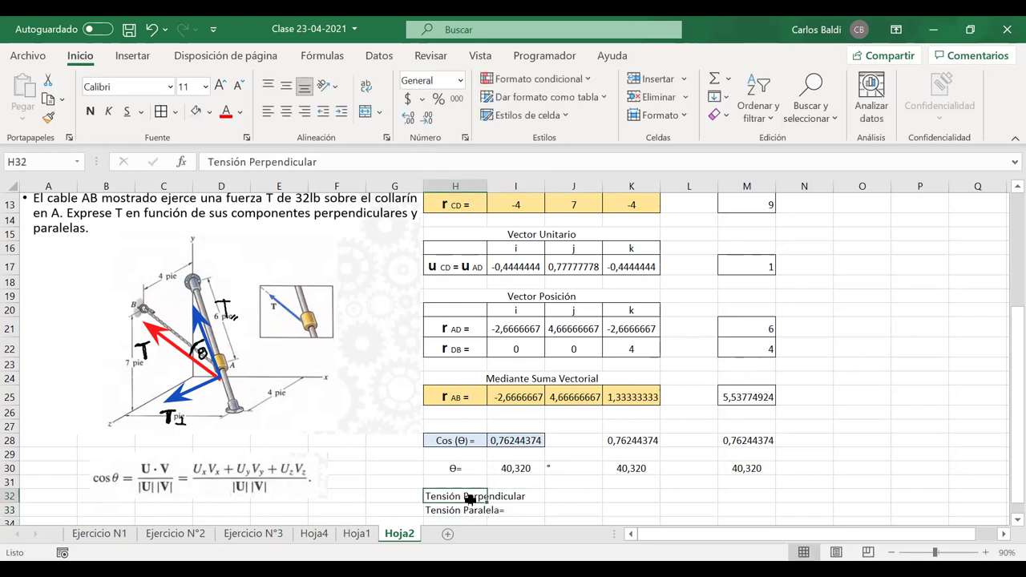
text(r=)
key(Return)
- Merge H32:I32 and H33:I33 for the two tension labels and center the contents of H32:J33
drag(464, 503, 465, 491)
click(553, 345)
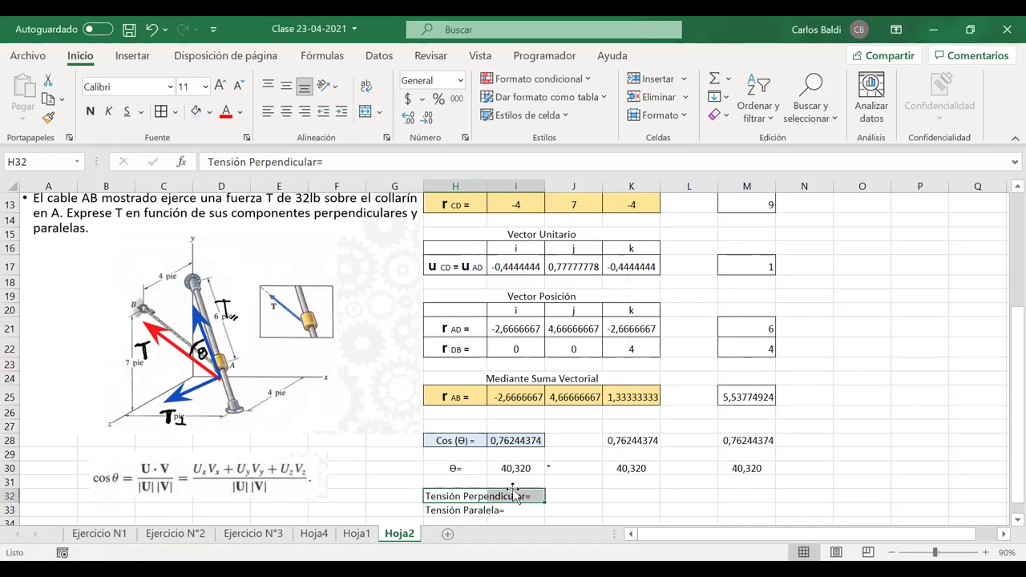
click(364, 111)
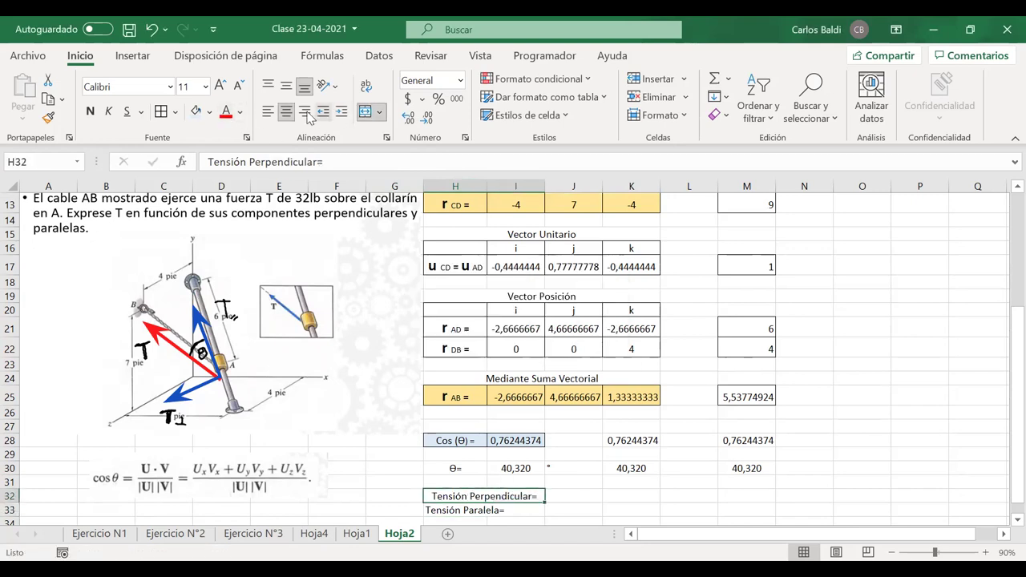
click(268, 111)
drag(454, 510, 521, 510)
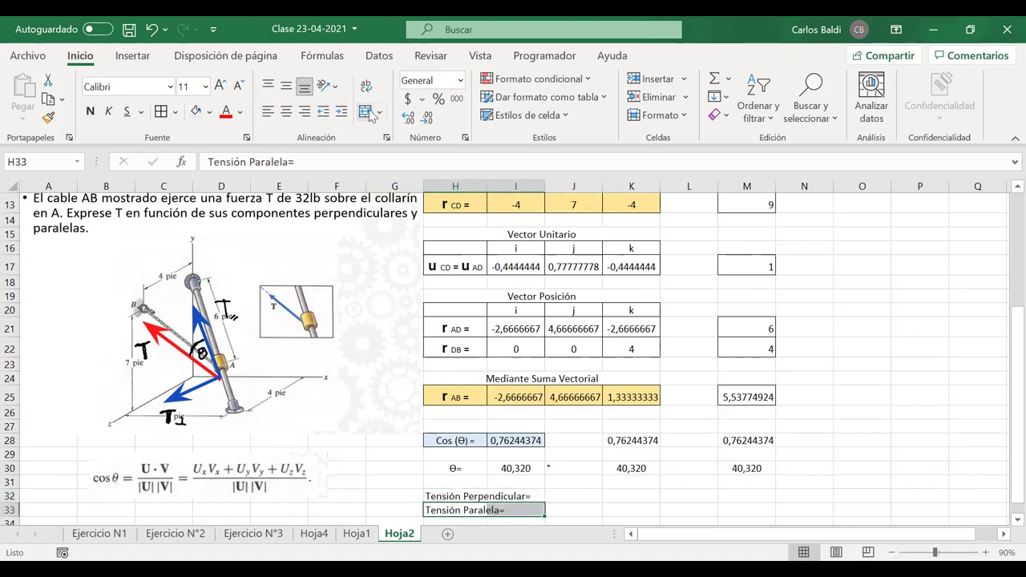
click(365, 111)
click(268, 112)
drag(522, 496, 550, 505)
click(287, 112)
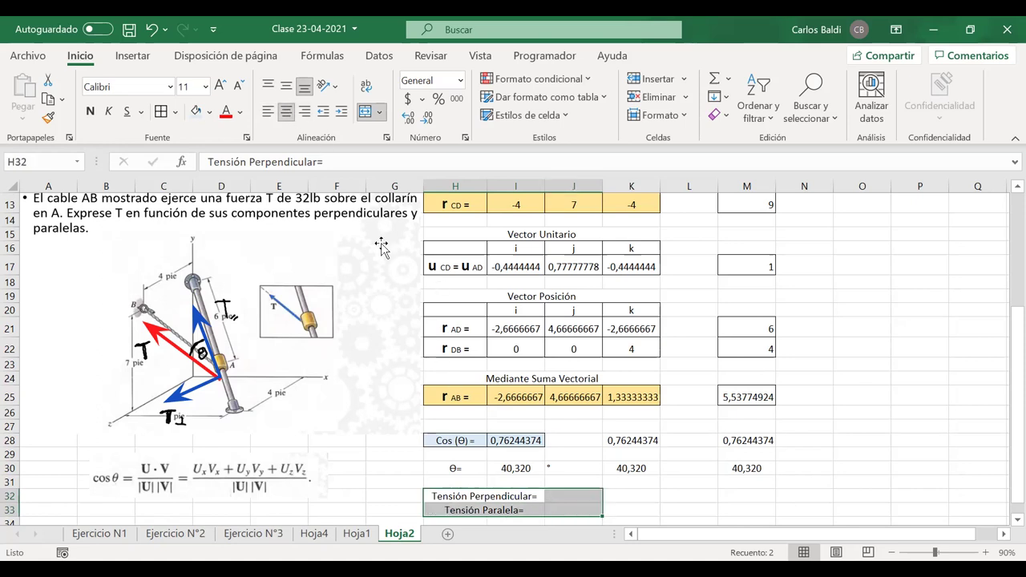
- Fill H32:J33 with light green and apply borders to all its cells
click(210, 114)
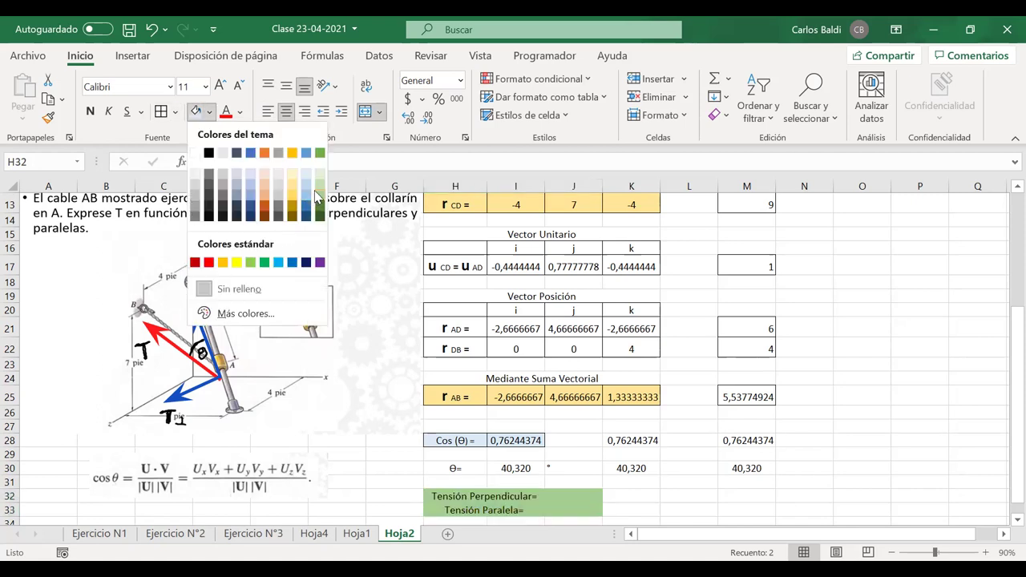
click(319, 193)
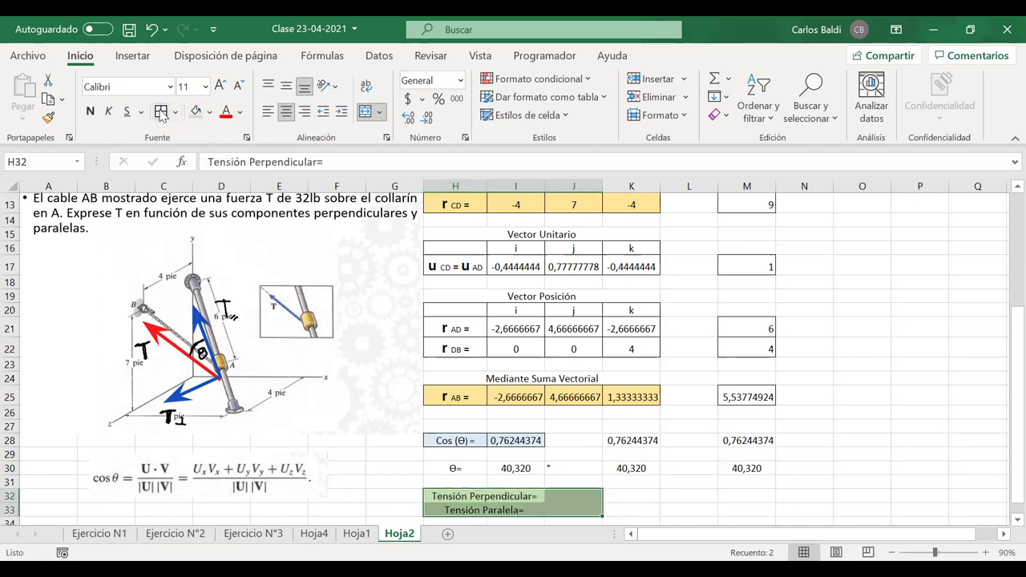
click(560, 495)
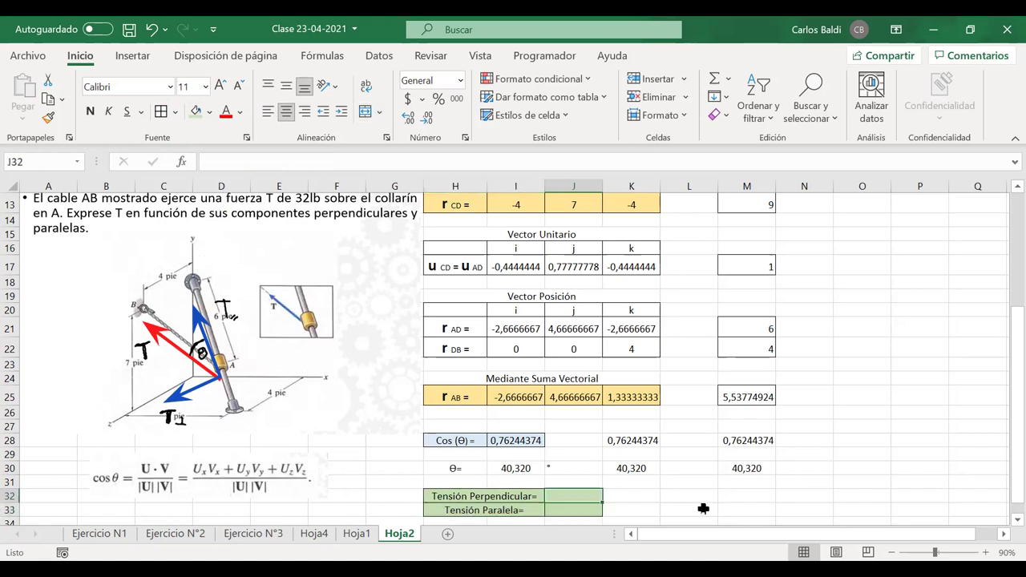
- Realign the exercise picture with the drawn arrows, and show the force triangle by moving the perpendicular arrow to B and back to A
drag(403, 385, 404, 399)
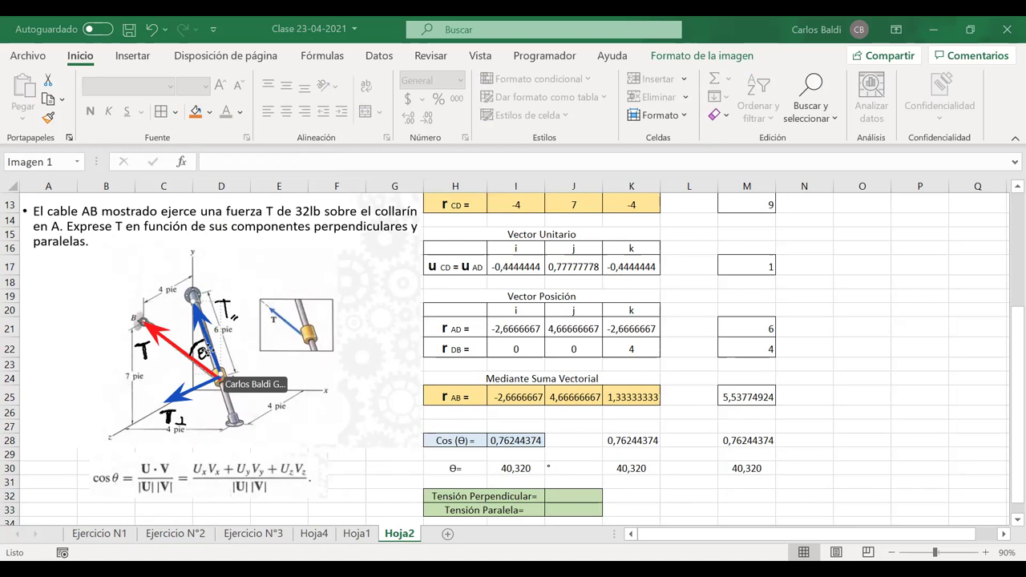
drag(193, 391, 169, 310)
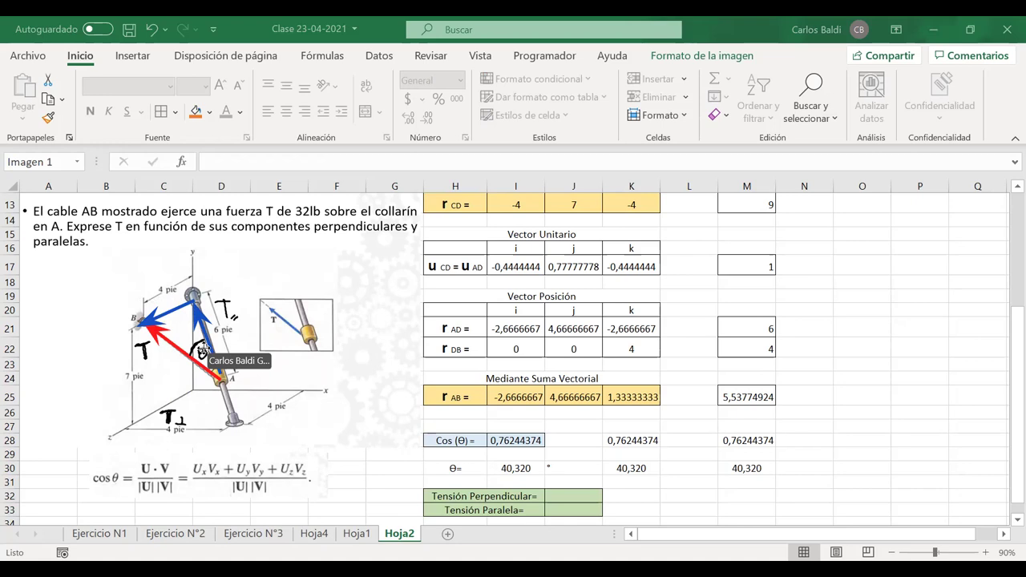
drag(174, 310, 197, 381)
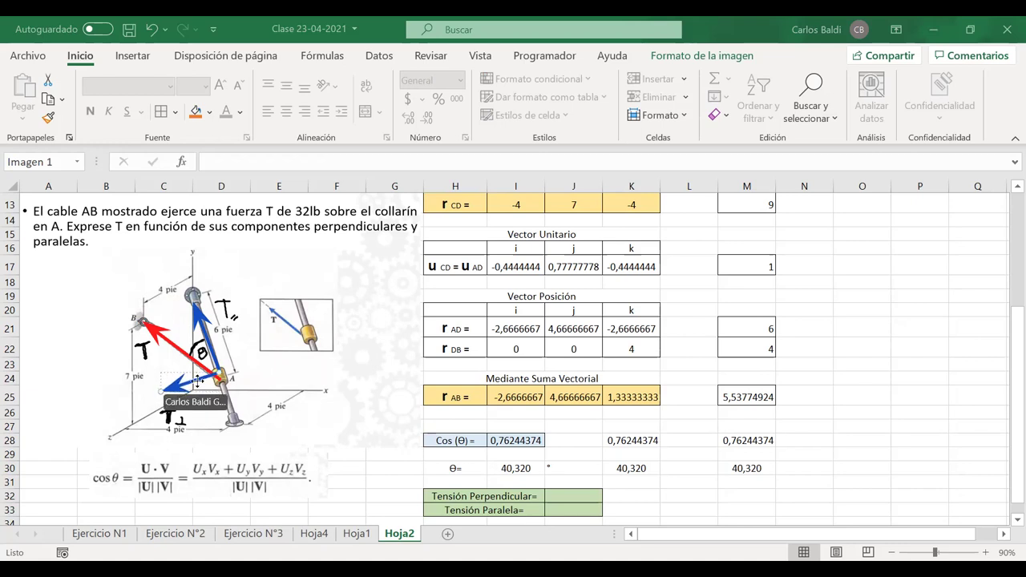
key(ctrl+z)
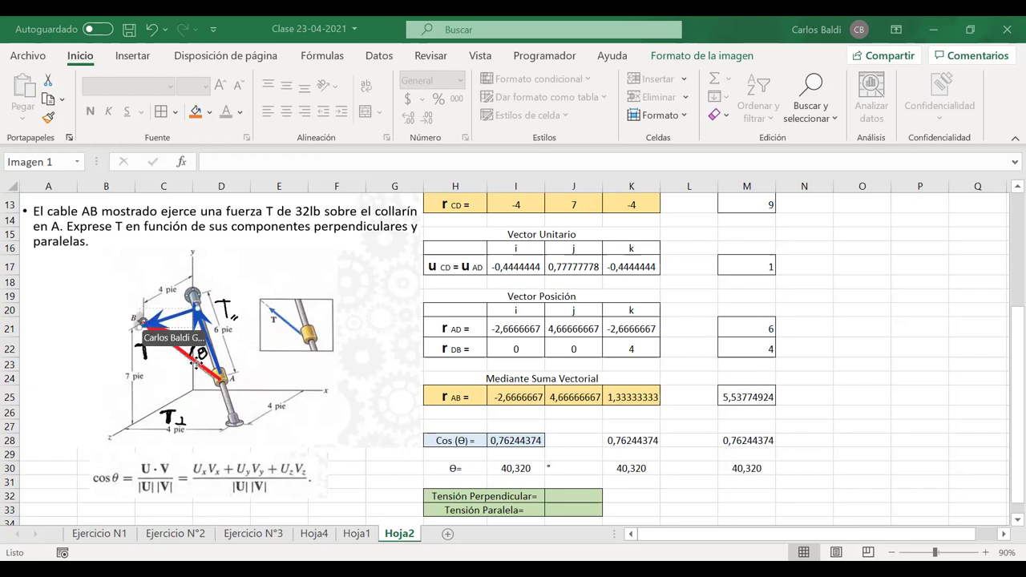
drag(174, 315, 197, 397)
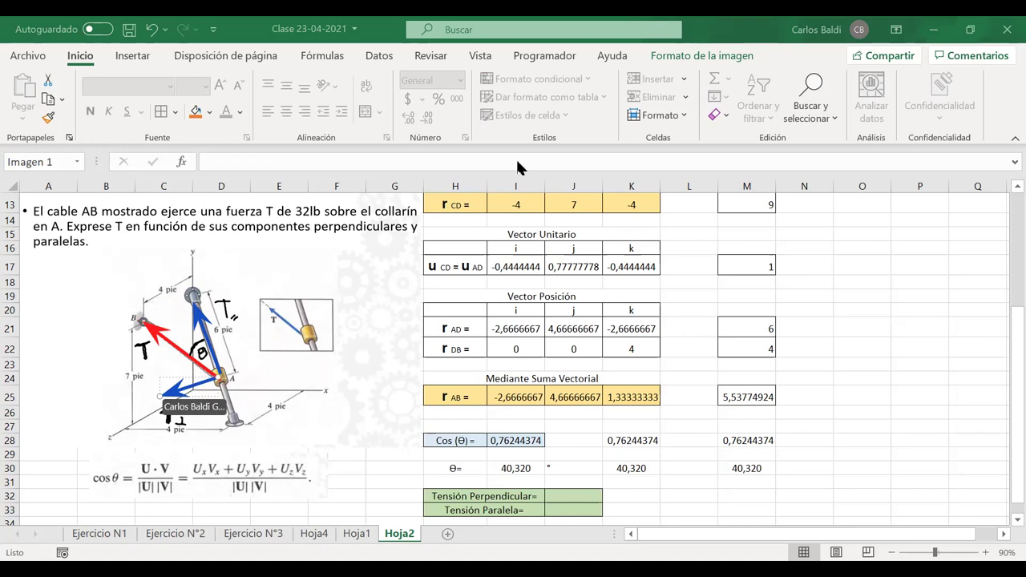
- Calculate the perpendicular tension in J32 with the formula =I2*SENO(I30*PI()/180)
click(565, 499)
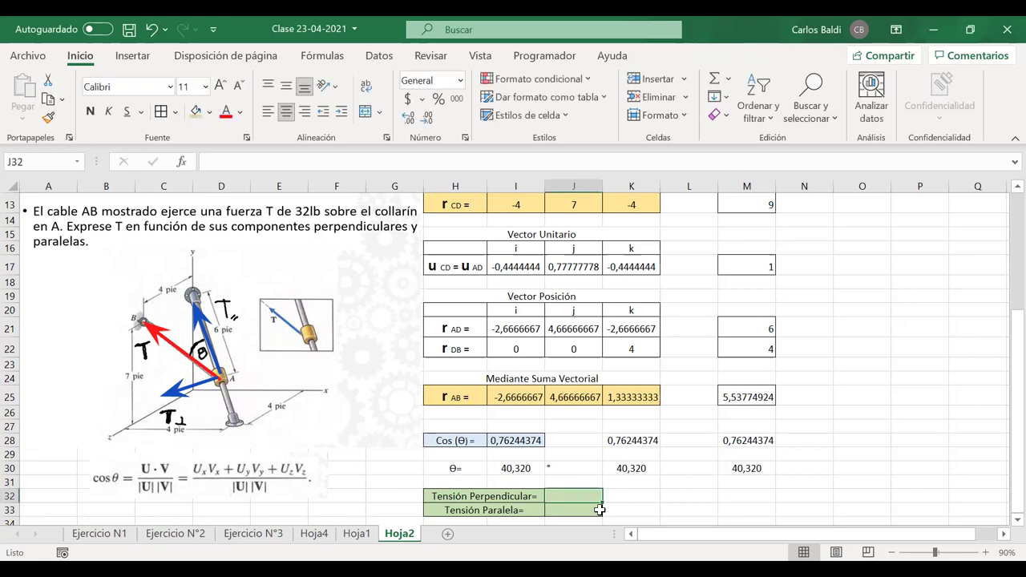
text(=)
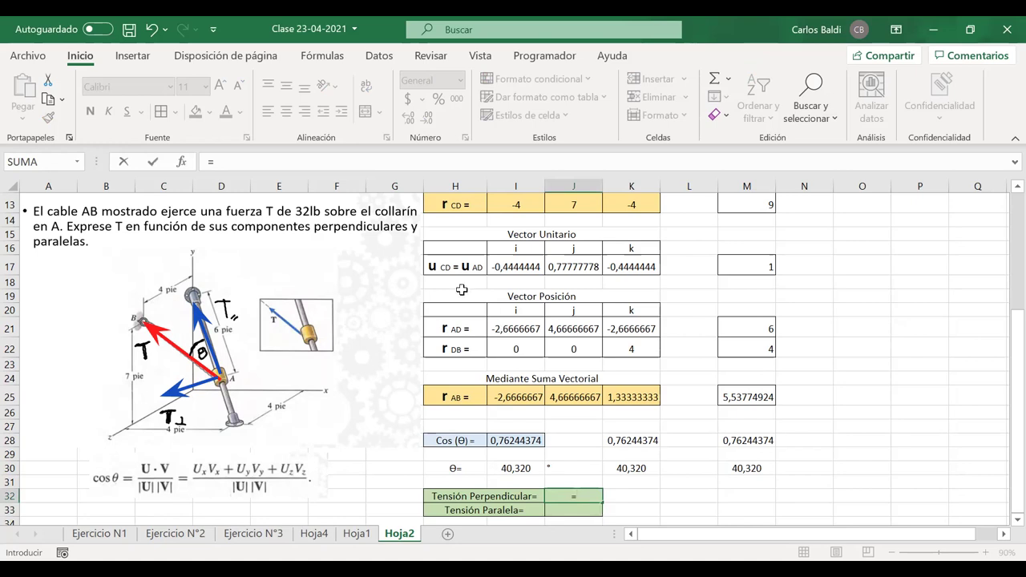
scroll(461, 290, up, 4)
click(516, 215)
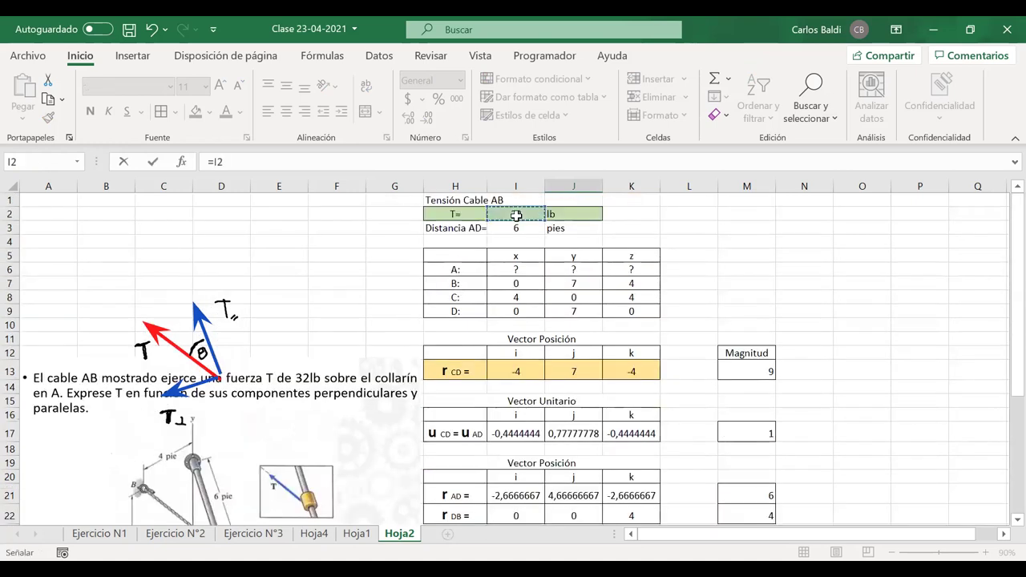
scroll(530, 301, down, 5)
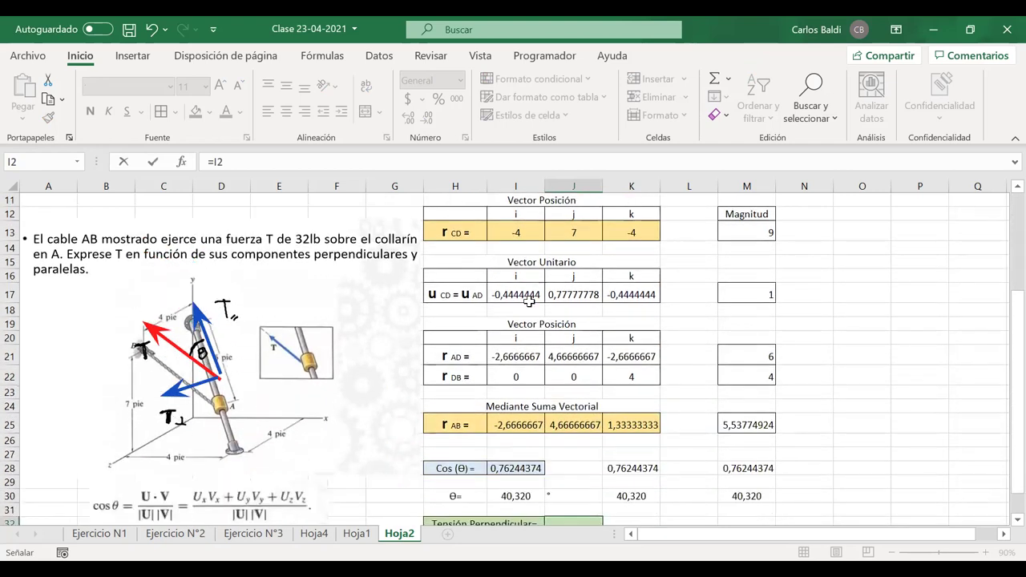
text(*)
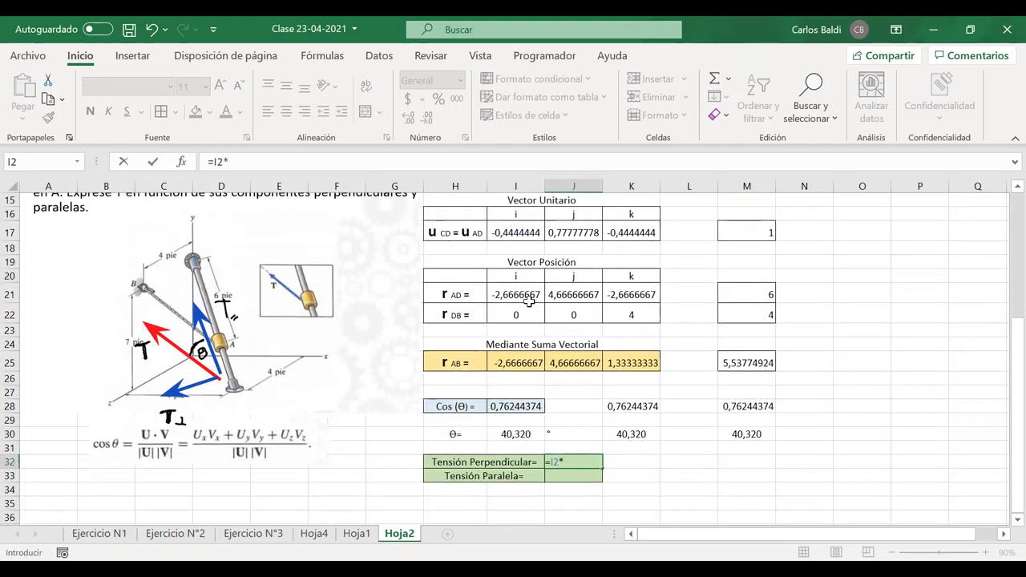
scroll(493, 397, up, 2)
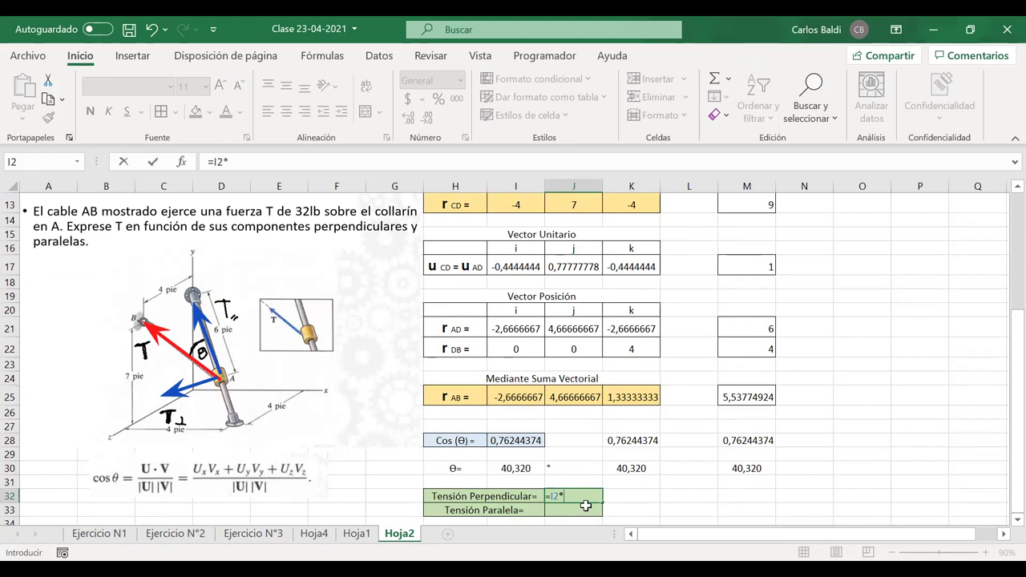
text(sen)
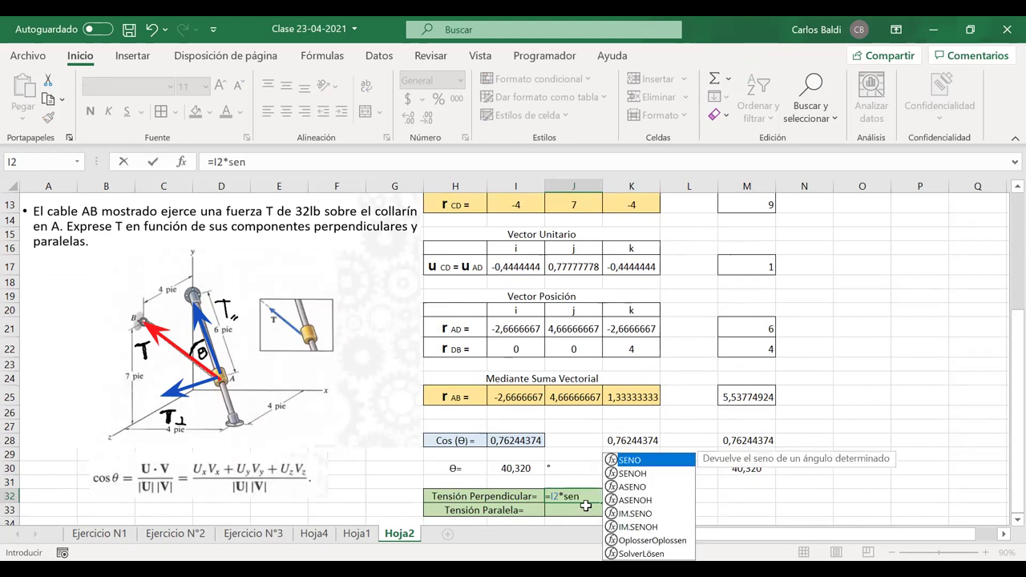
text(o()
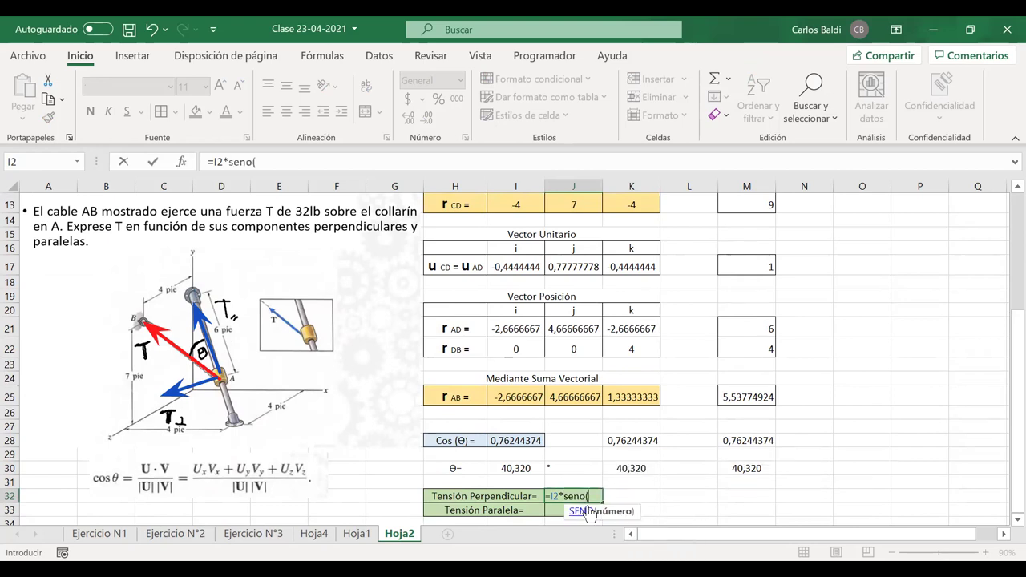
click(523, 467)
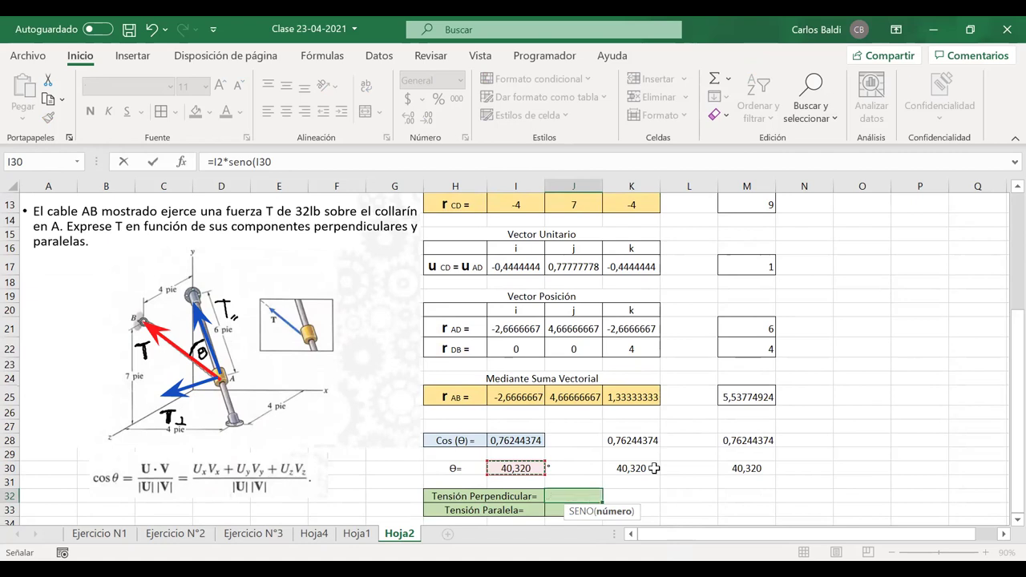
text(*P)
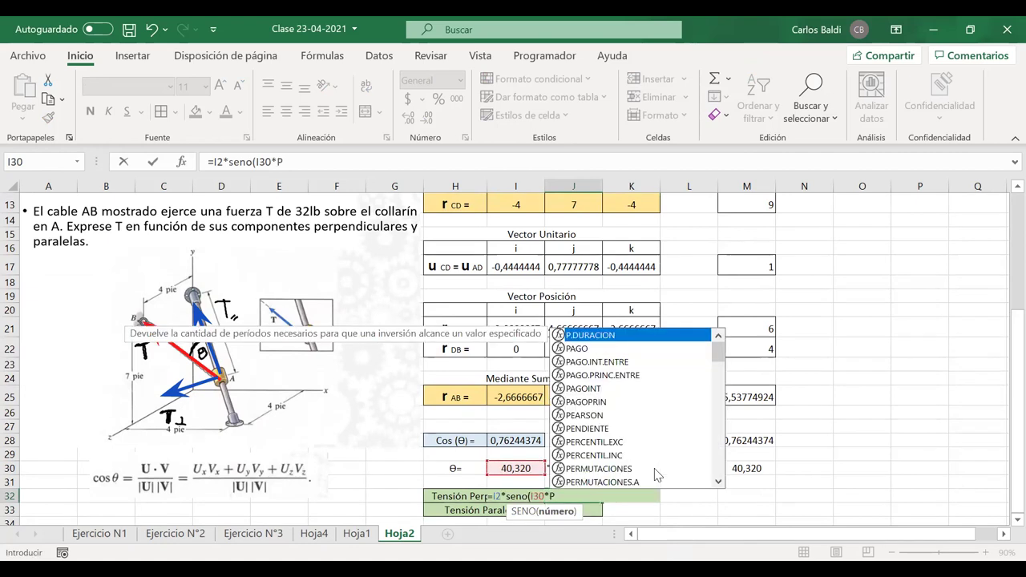
text(I()/180)
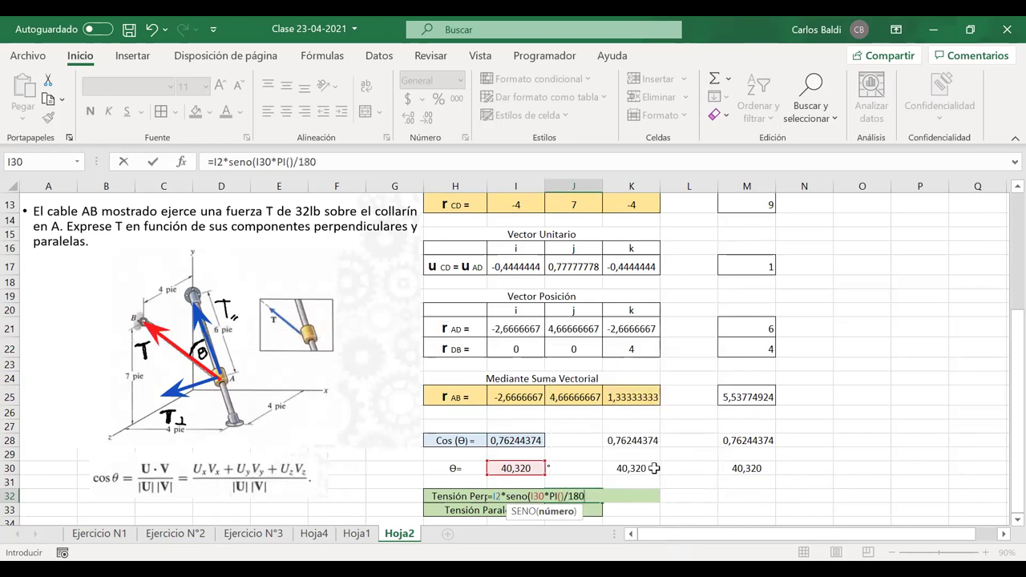
text())
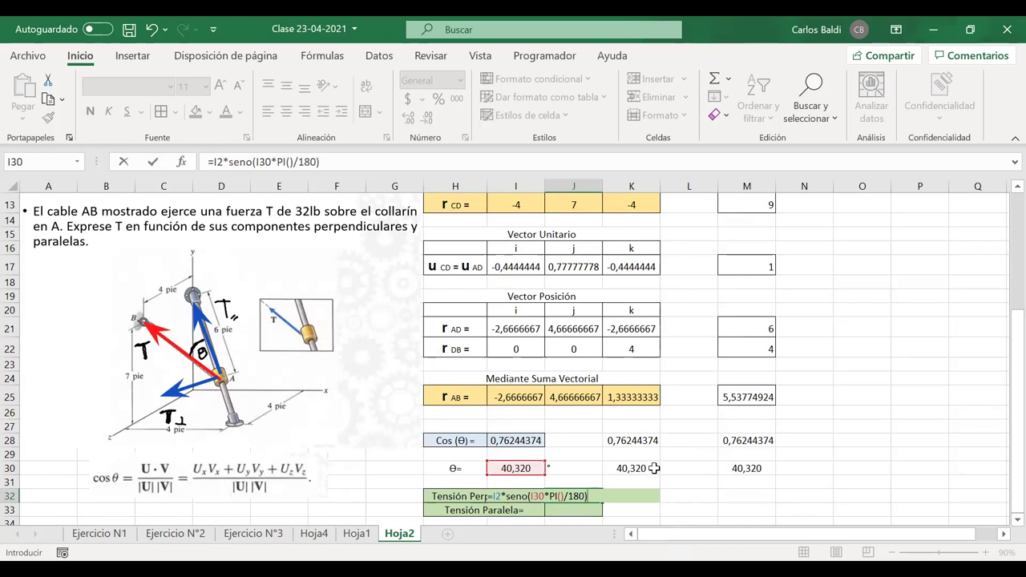
key(Return)
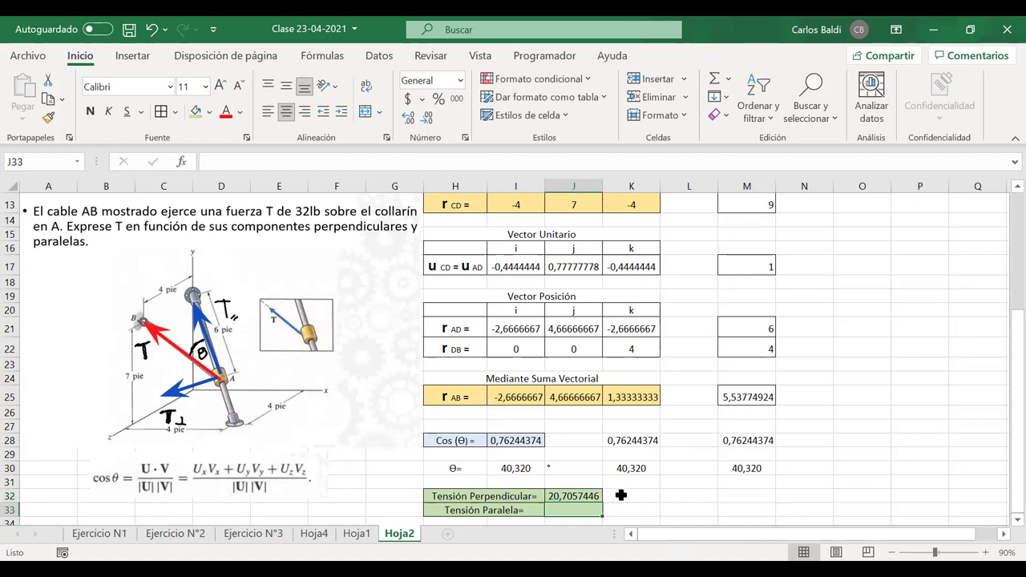
- Format the perpendicular tension in J32 to four decimals
click(590, 494)
click(429, 118)
click(430, 118)
click(429, 119)
click(430, 119)
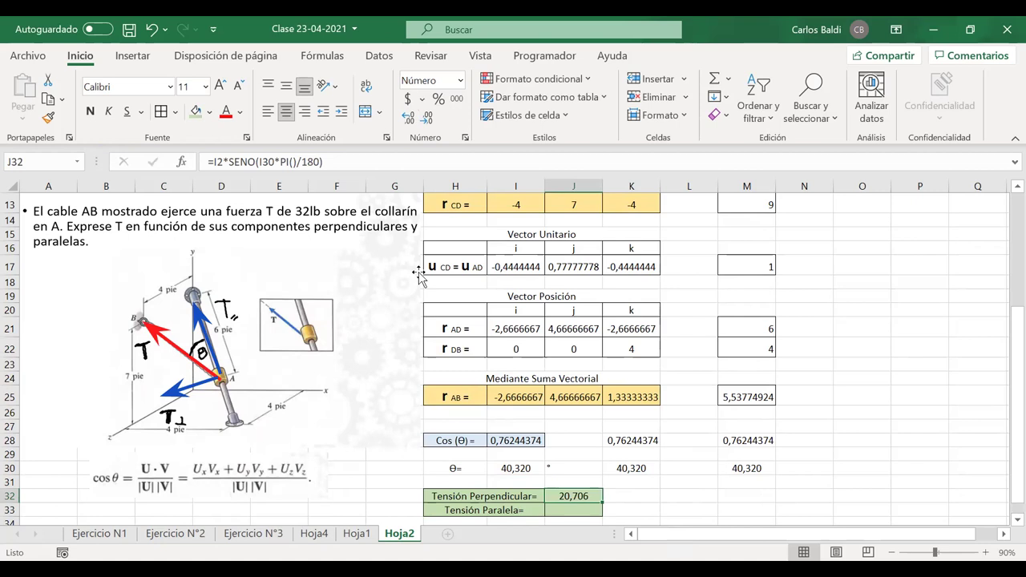
click(414, 122)
- Enter the unit "lb" in K32 beside the perpendicular tension
click(618, 500)
text(lb)
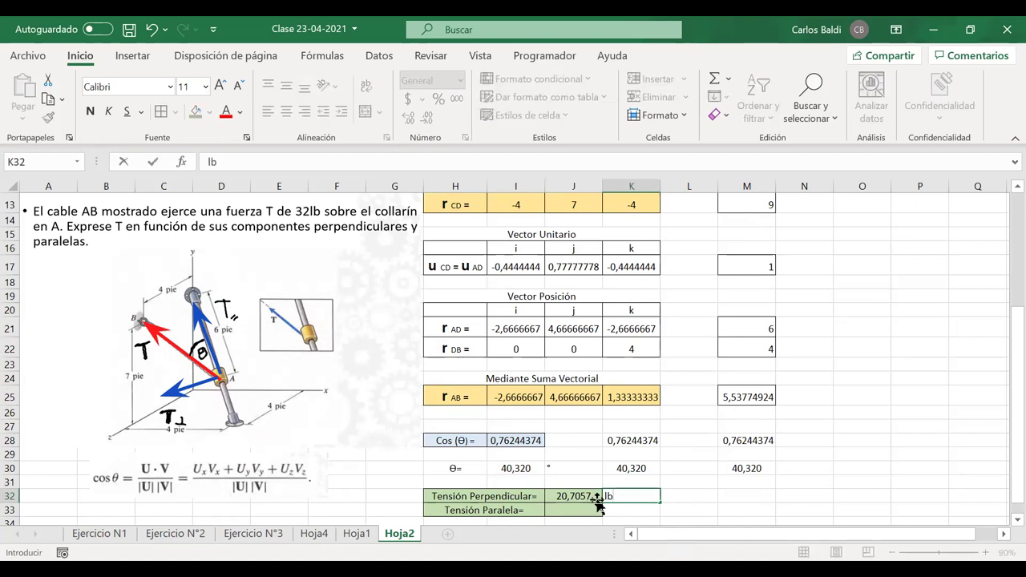
click(572, 496)
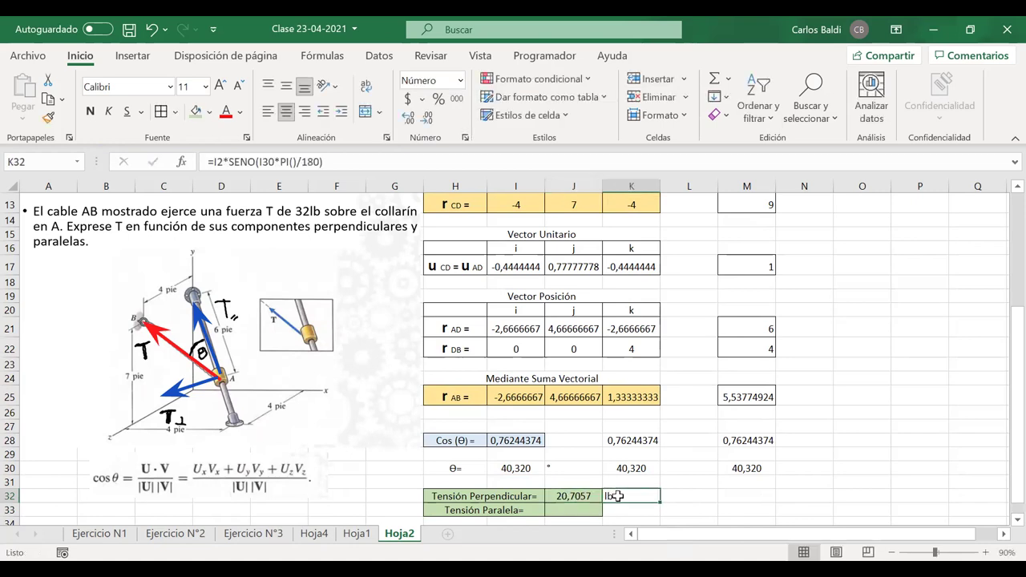
- Apply the green fill to the tension result cells J32:K33 and add borders to the unit cells K32:K33
drag(621, 496, 573, 510)
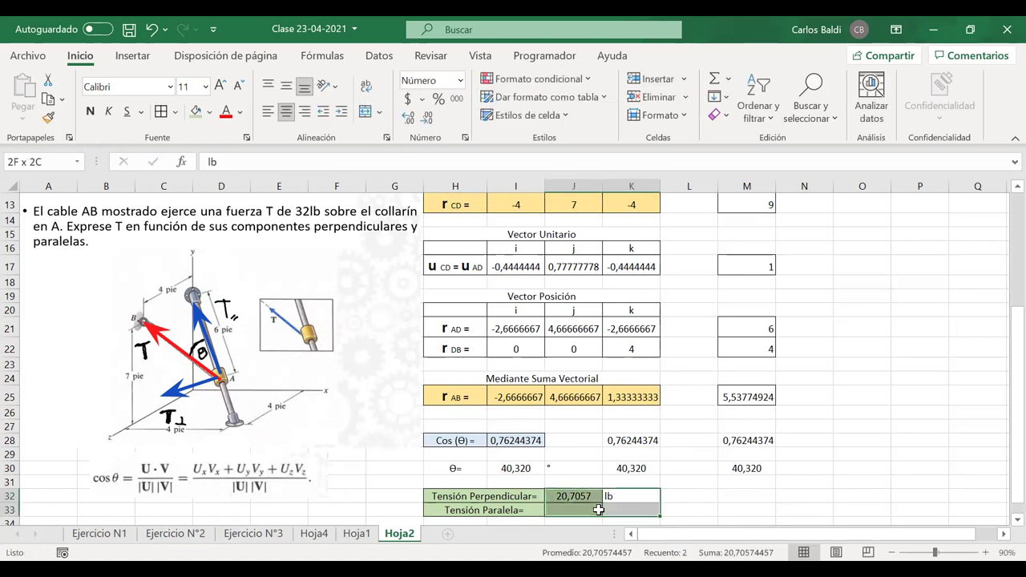
click(194, 110)
click(559, 498)
drag(621, 496, 623, 511)
click(161, 112)
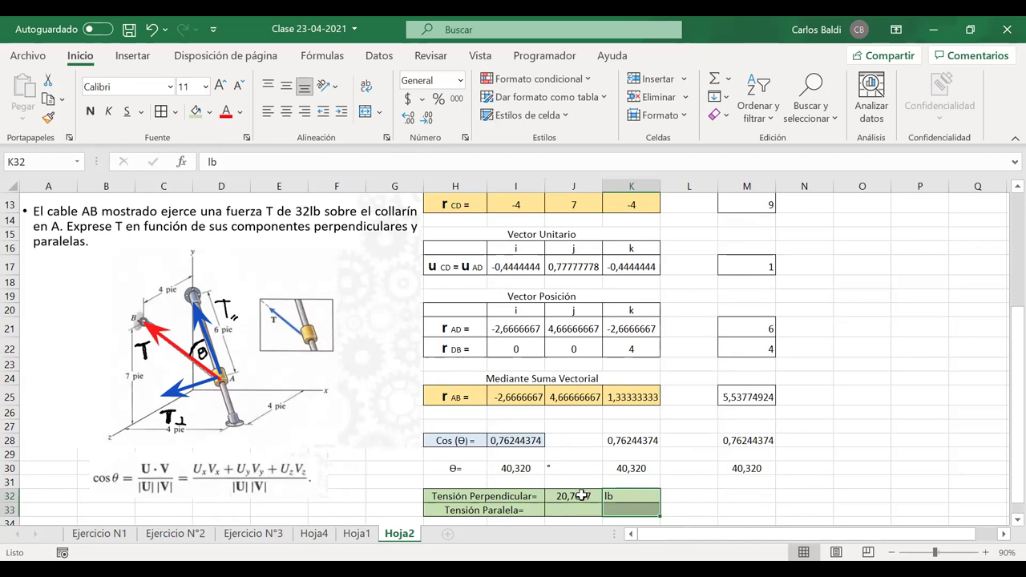
- Calculate the parallel tension in J33 with the formula =I2*COS(I30*PI()/180)
click(581, 496)
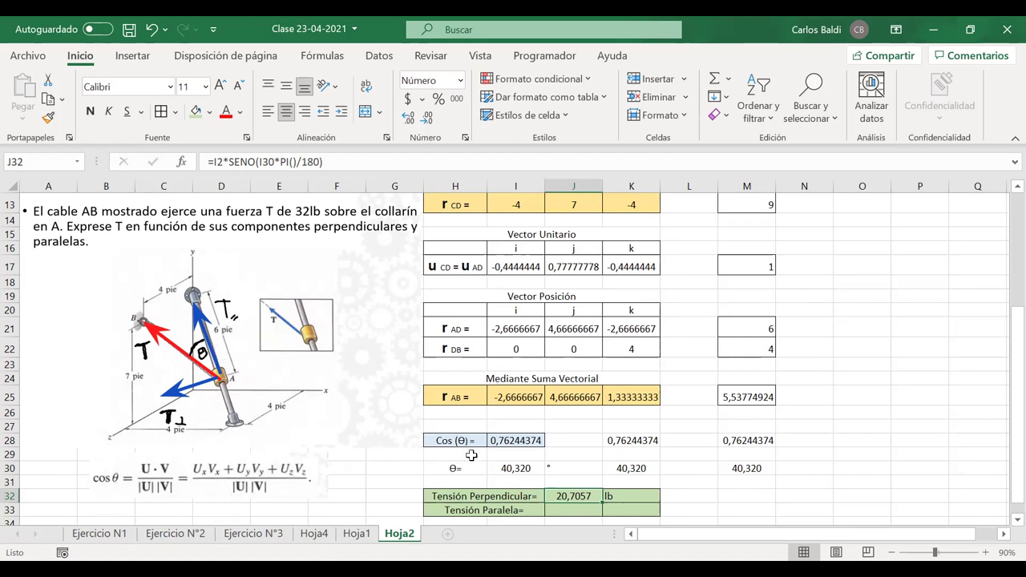
click(568, 510)
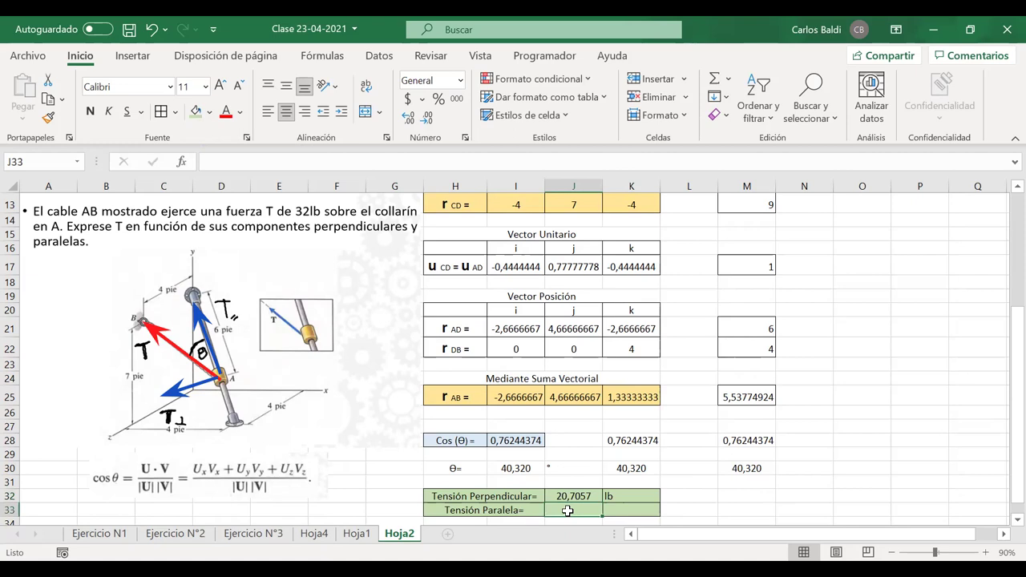
text(=)
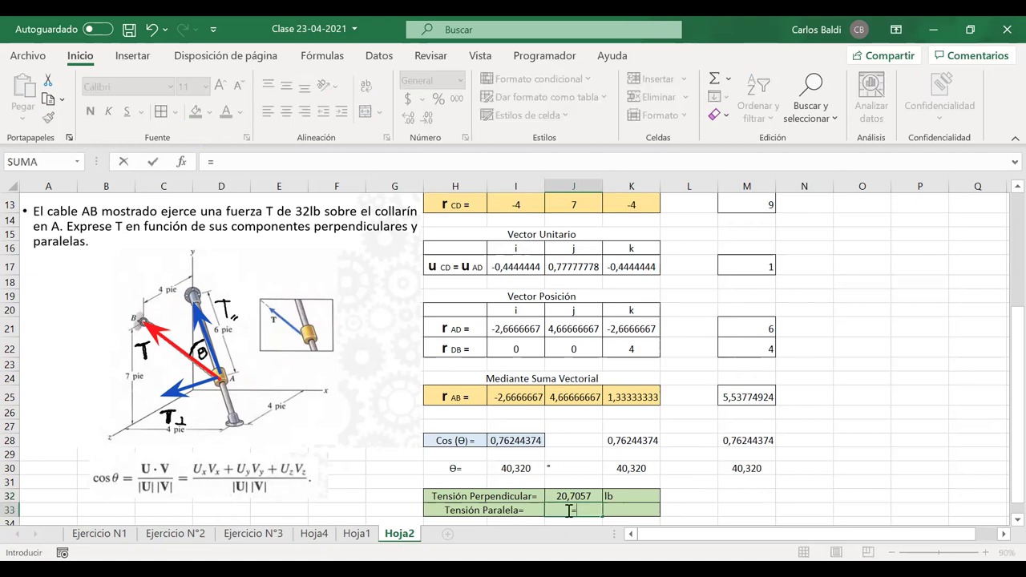
scroll(525, 418, up, 4)
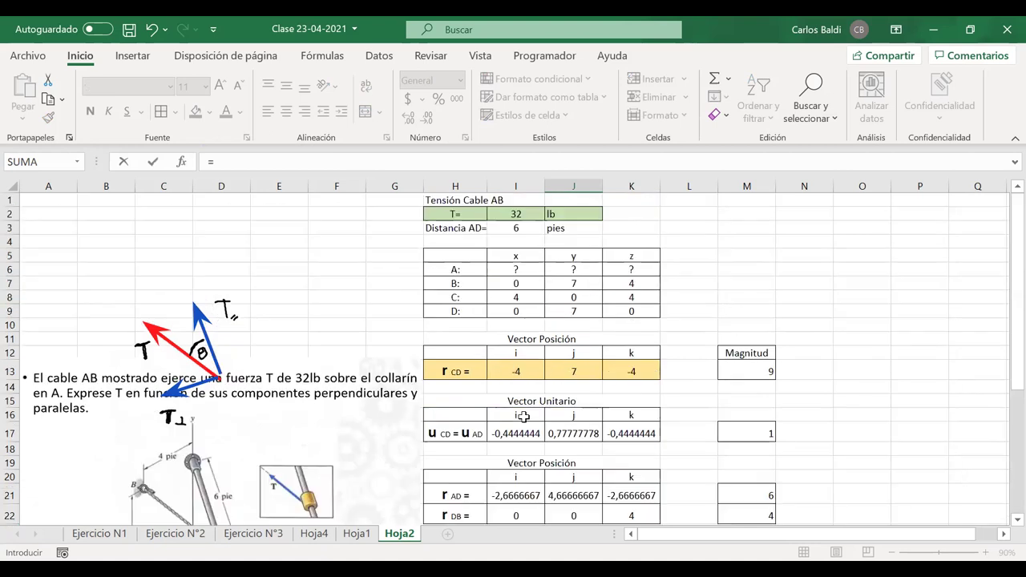
click(510, 213)
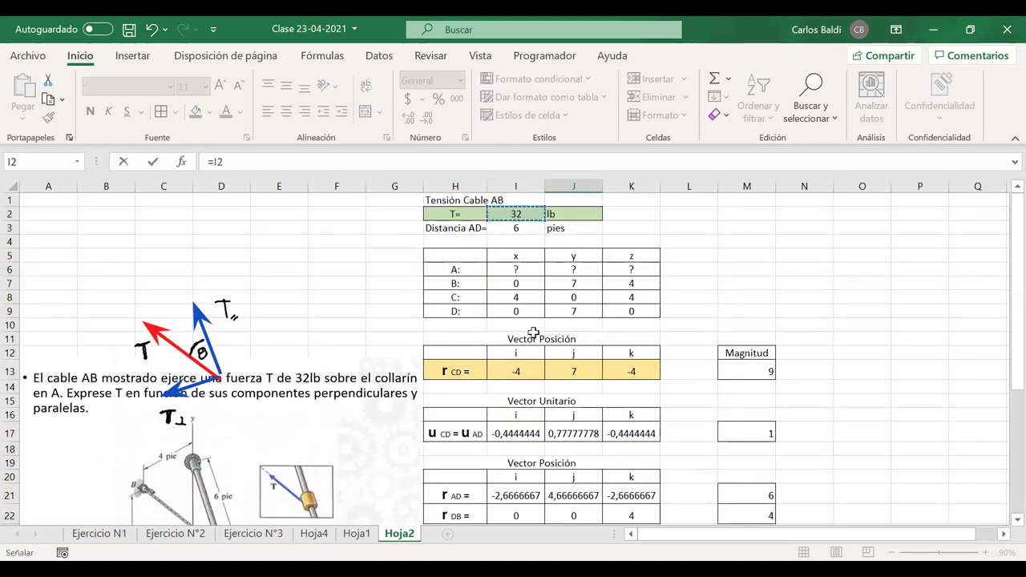
scroll(533, 333, down, 4)
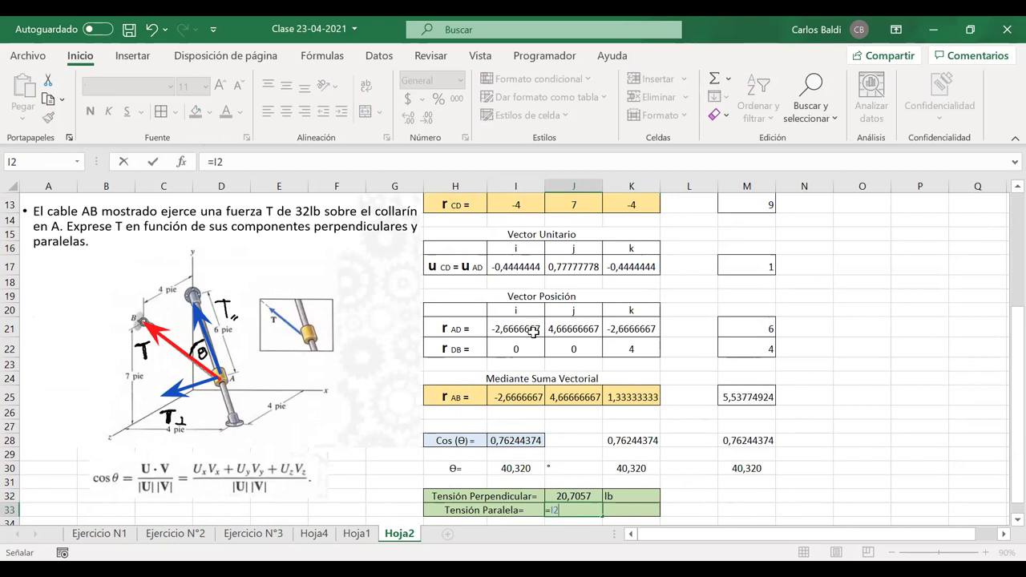
text(*)
text(cos()
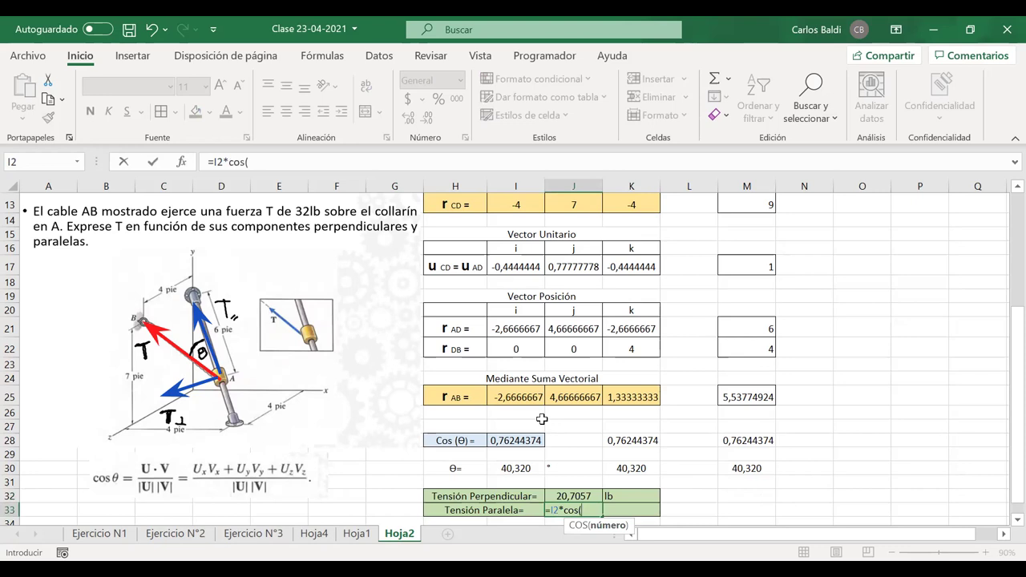
click(513, 466)
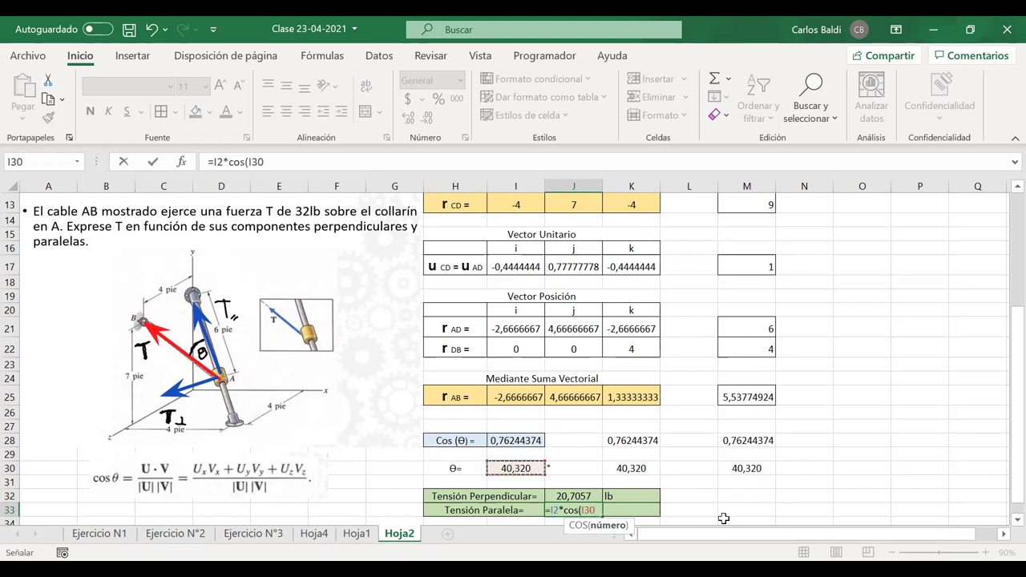
text(*PI()()
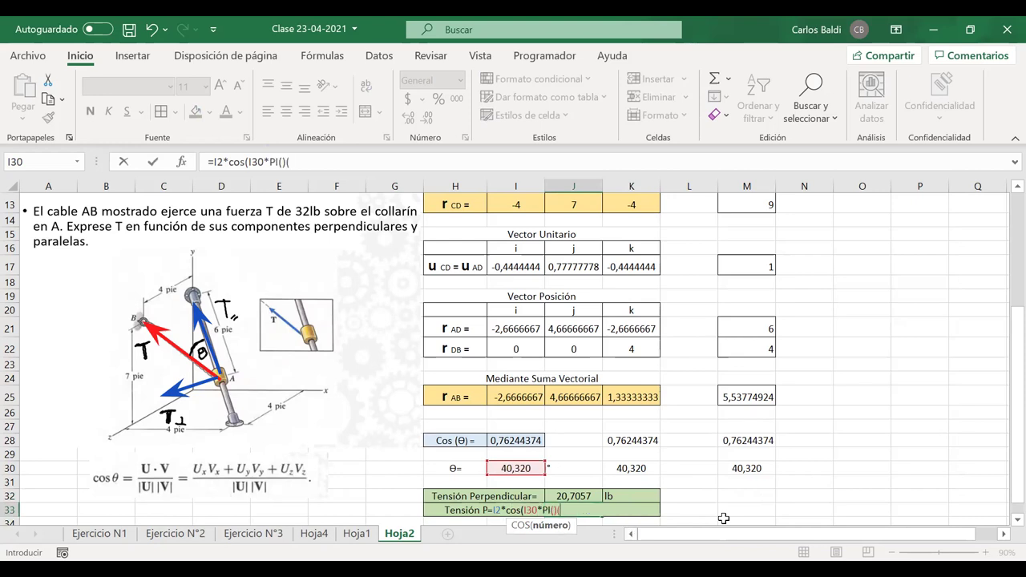
text(180)
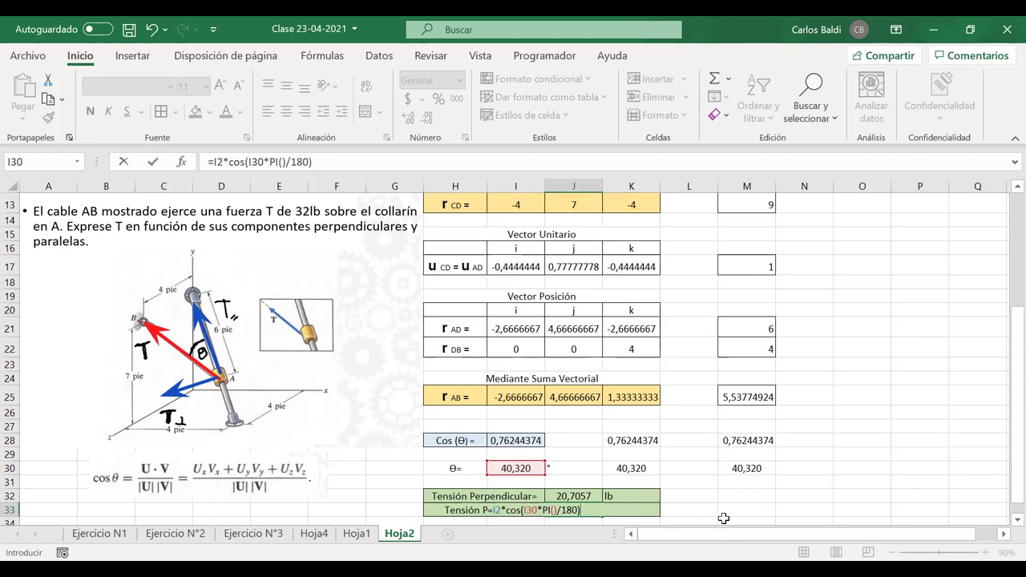
key(Return)
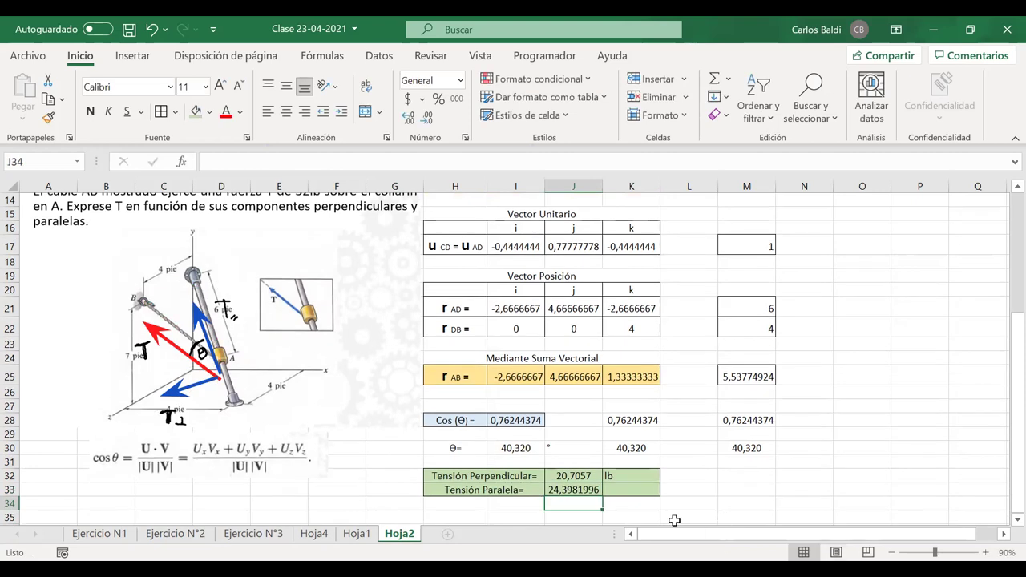
- Format the parallel tension in J33 to four decimals
click(577, 486)
click(428, 117)
click(427, 117)
click(427, 118)
click(761, 451)
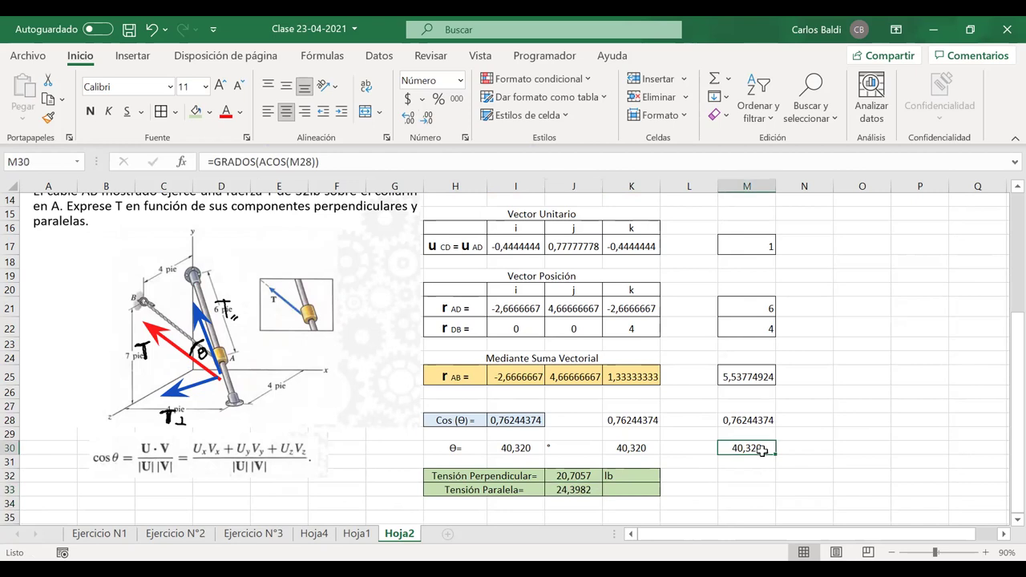
- Fill the unit "lb" from K32 down to K33 beside the parallel tension
scroll(762, 451, up, 1)
scroll(762, 452, down, 1)
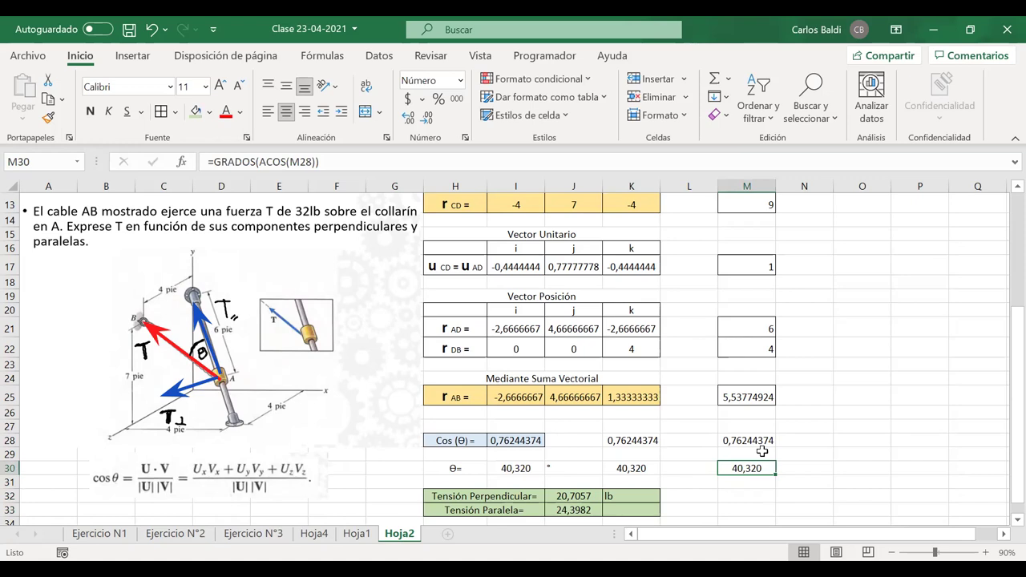
click(651, 499)
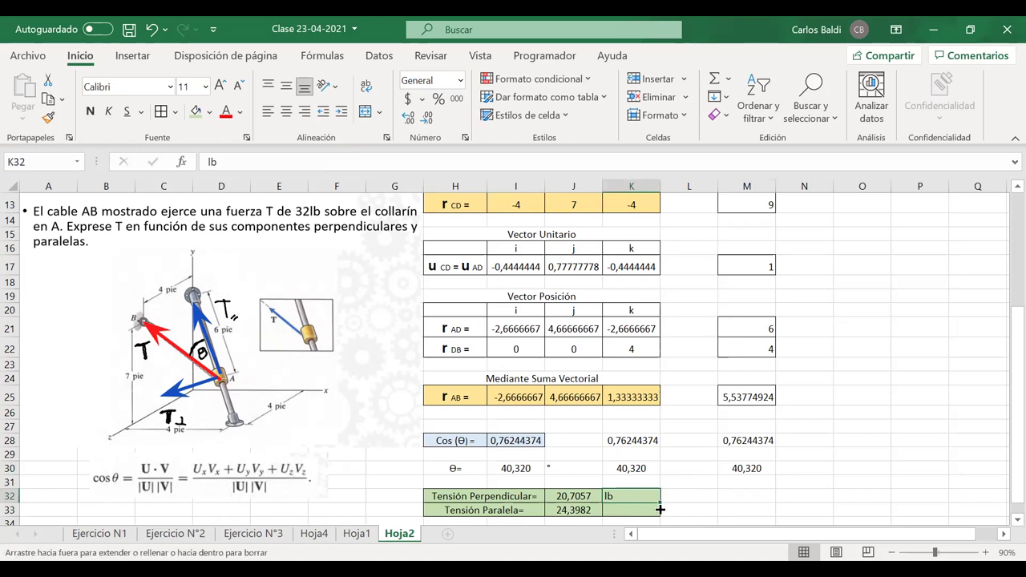
drag(660, 509, 660, 510)
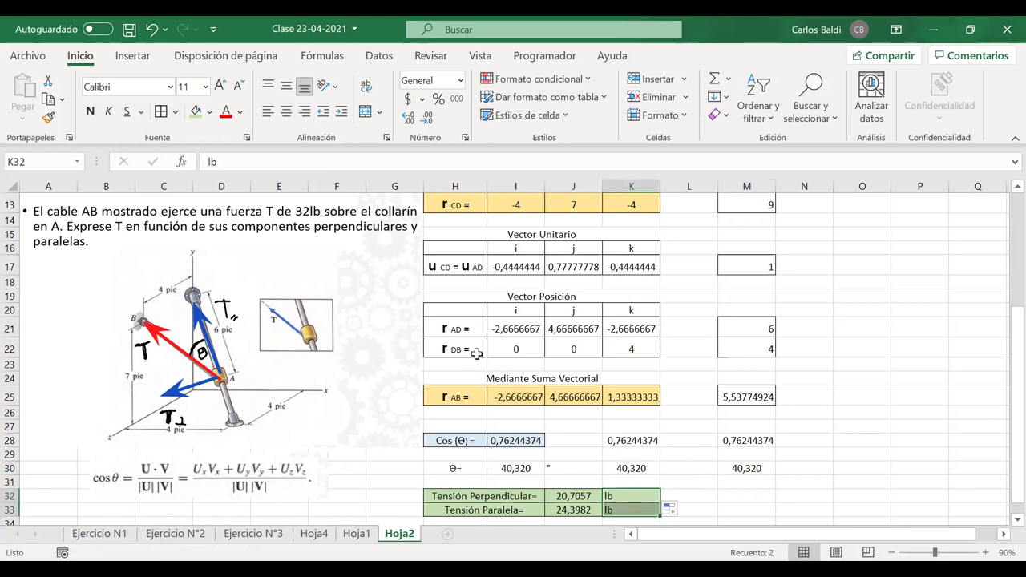
- Set distance AD in I3 to 8 pies and examine the recalculated angle and tension components
scroll(477, 353, up, 4)
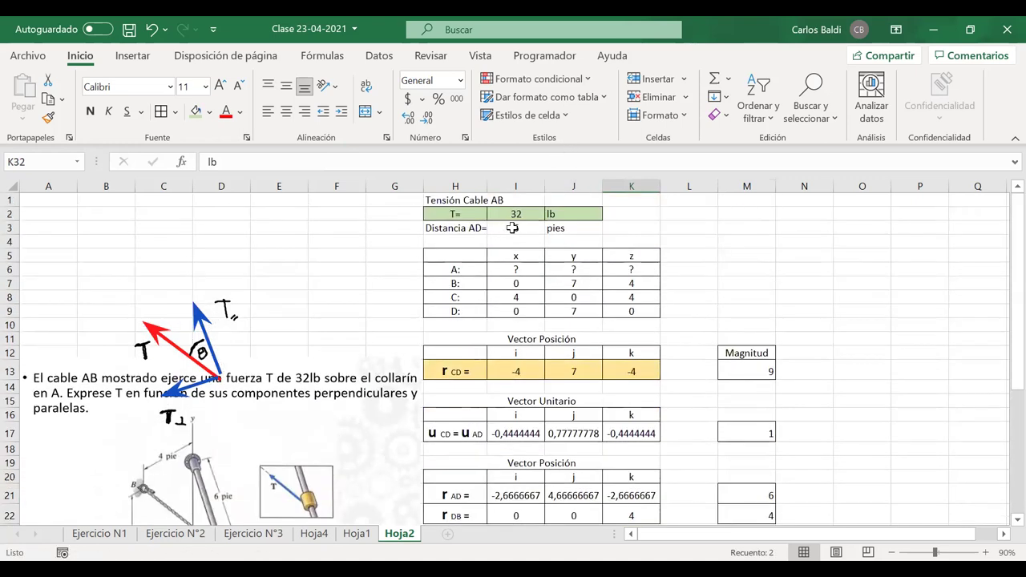
click(513, 228)
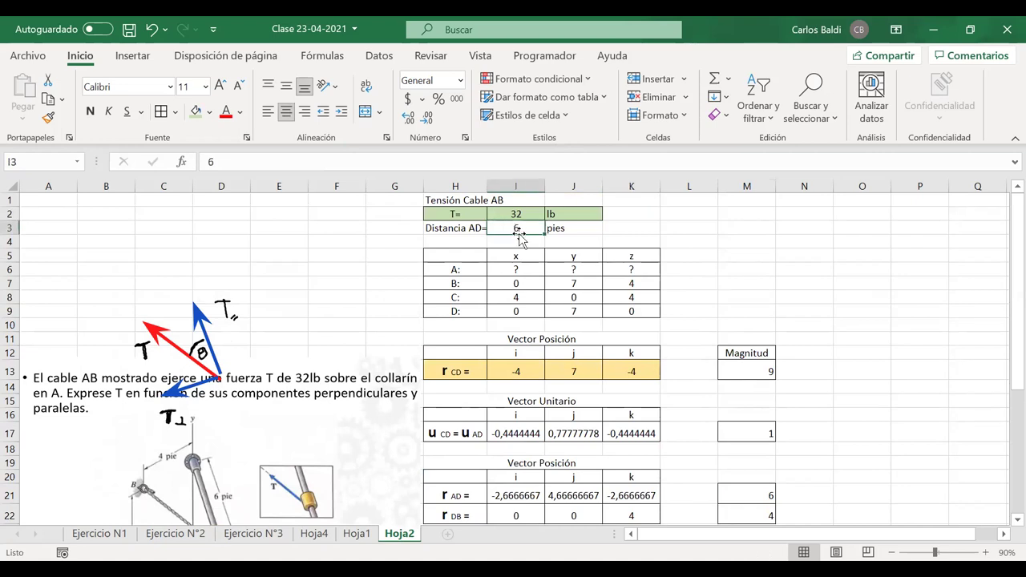
text(8)
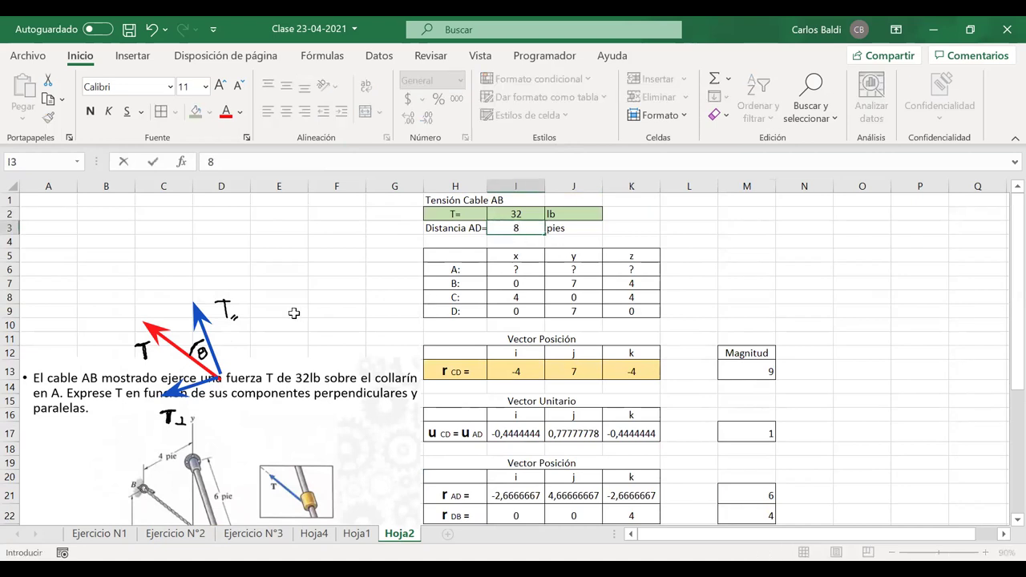
scroll(294, 318, down, 3)
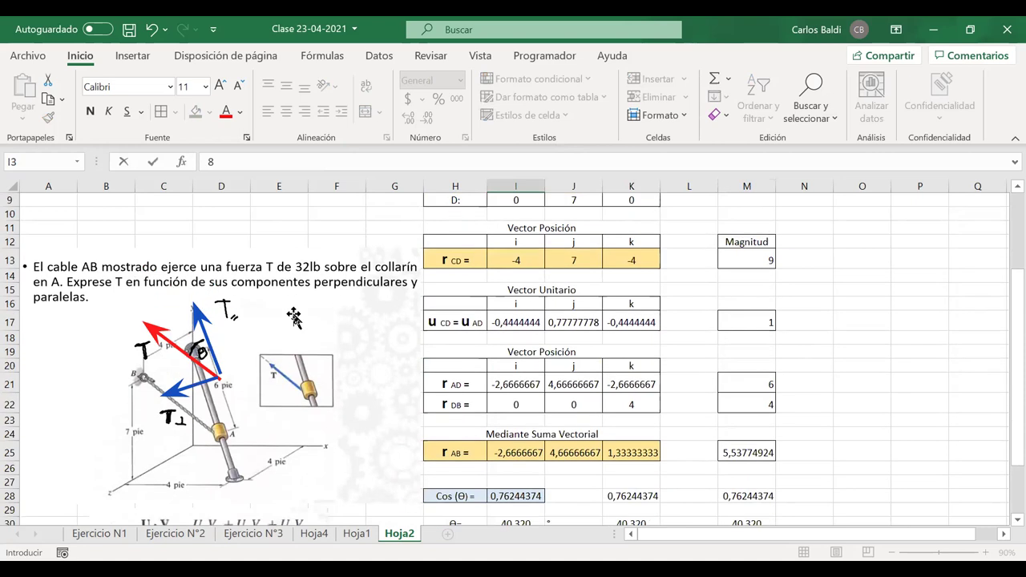
key(Return)
scroll(513, 377, up, 1)
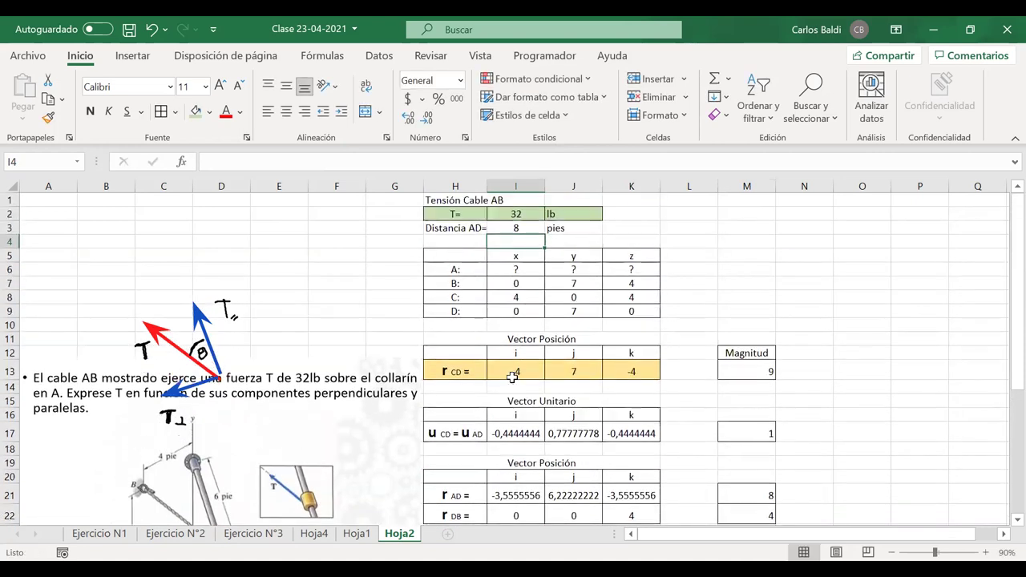
click(514, 234)
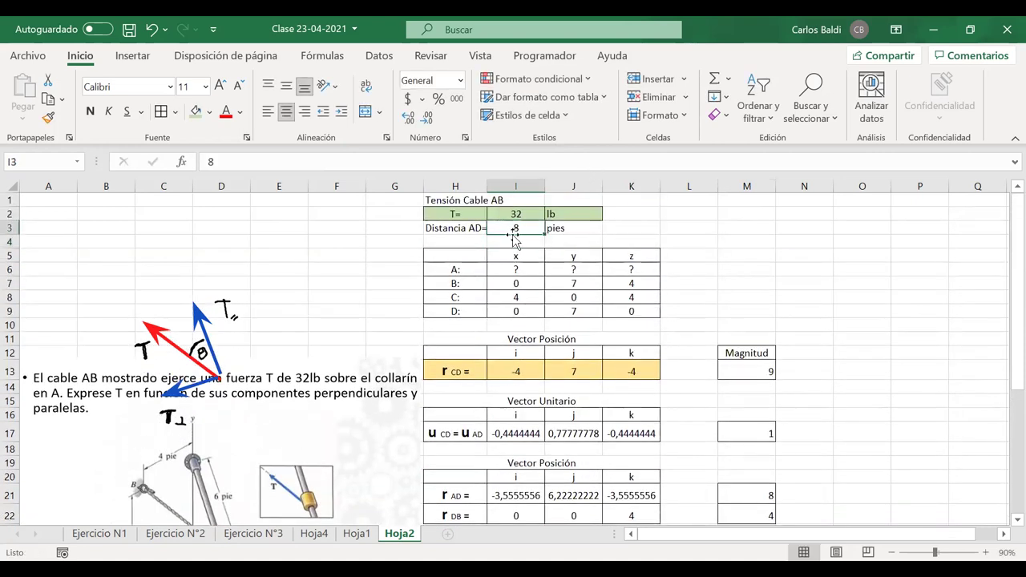
scroll(522, 393, down, 5)
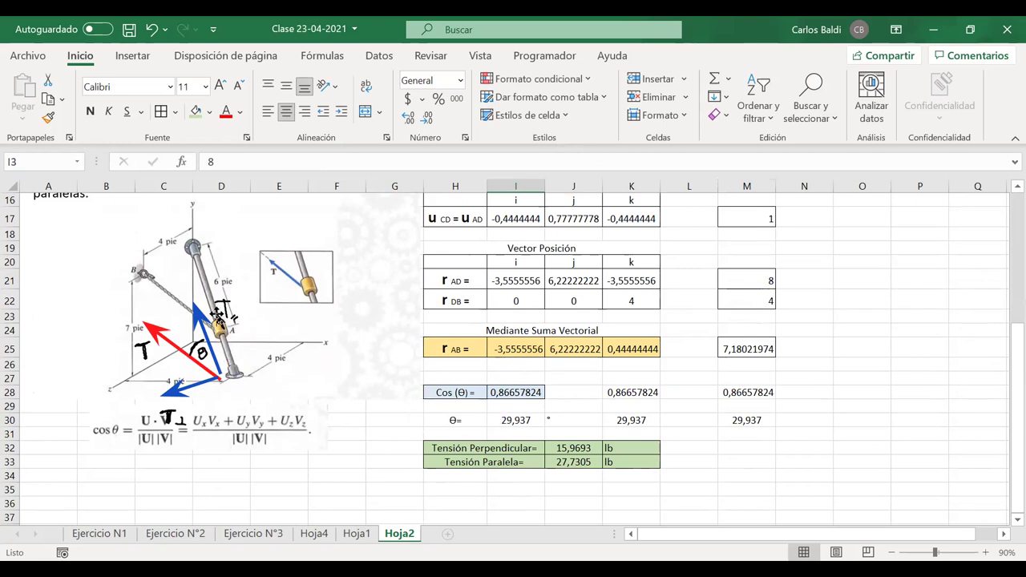
- Try a distance AD of 3 pies in I3 and check the angle and both tension components
scroll(477, 242, up, 5)
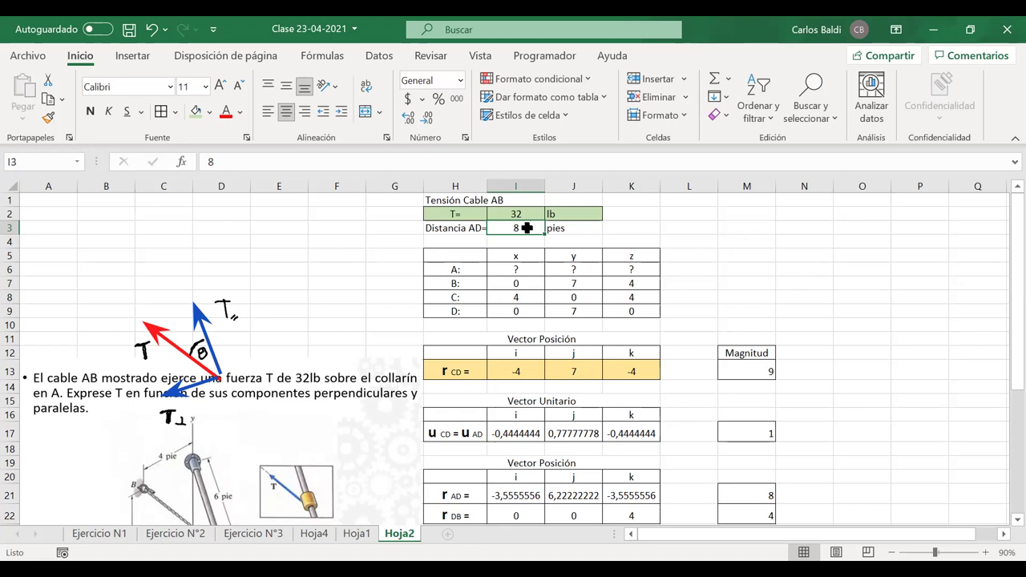
text(3)
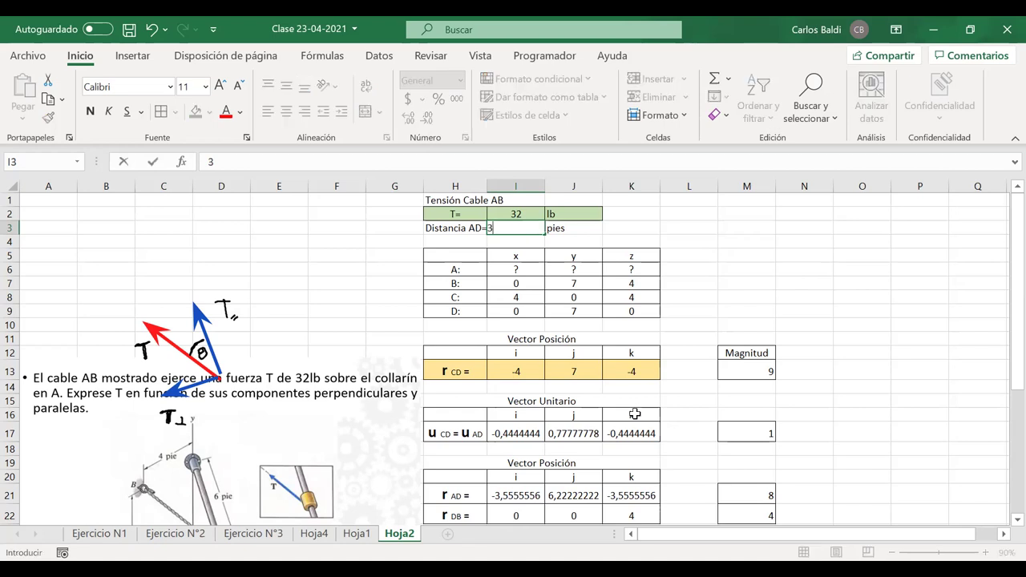
key(Return)
scroll(634, 414, down, 4)
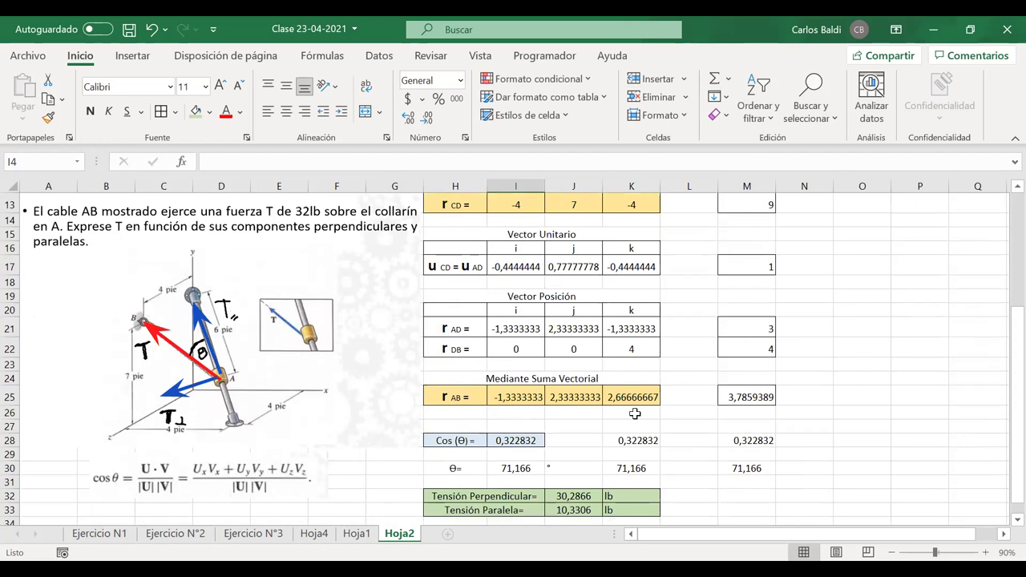
scroll(574, 477, down, 1)
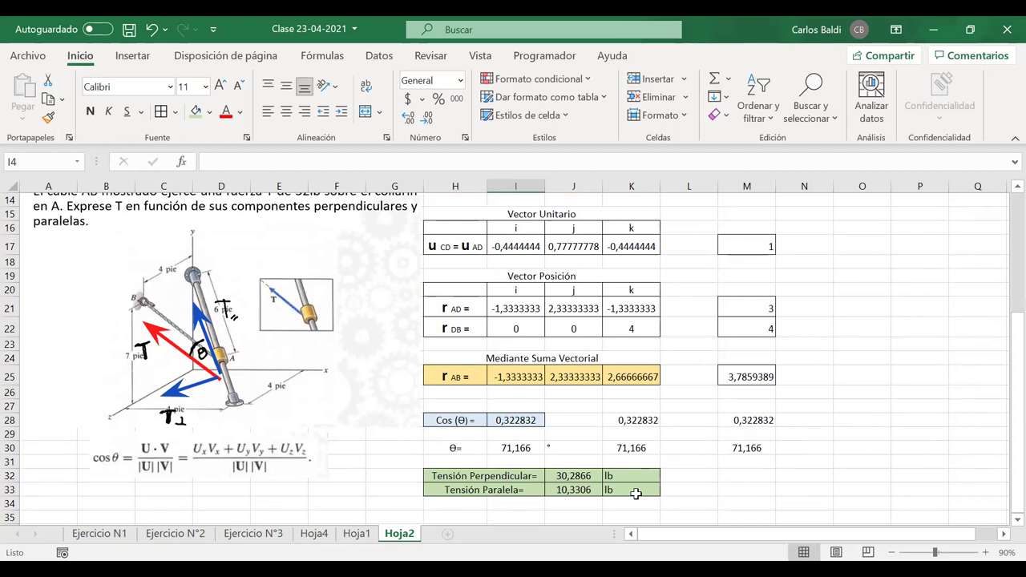
- Set distance AD in I3 to 8 pies again and review the perpendicular and parallel tensions
scroll(507, 349, up, 5)
click(530, 228)
text(8)
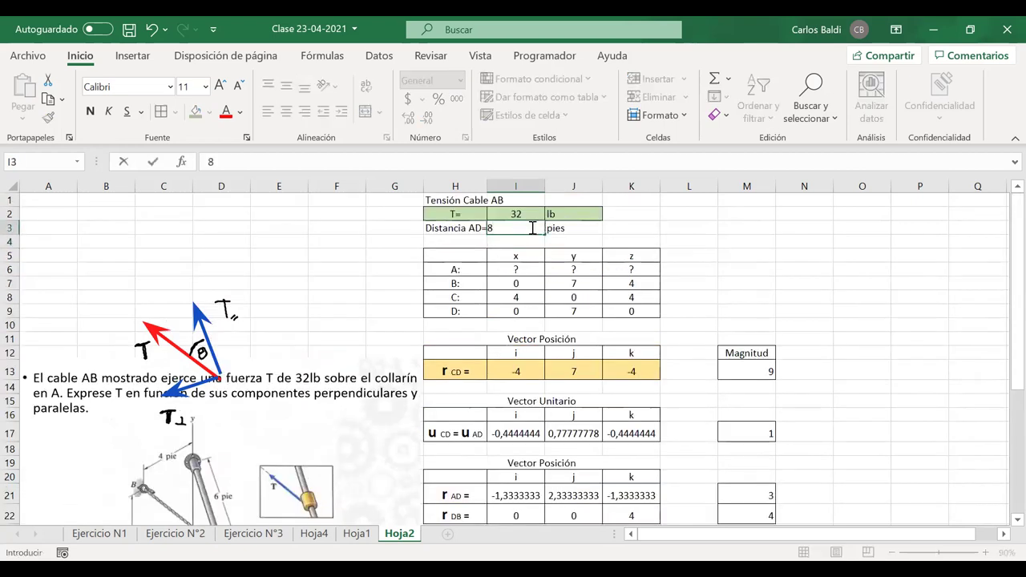
key(Return)
scroll(559, 425, down, 5)
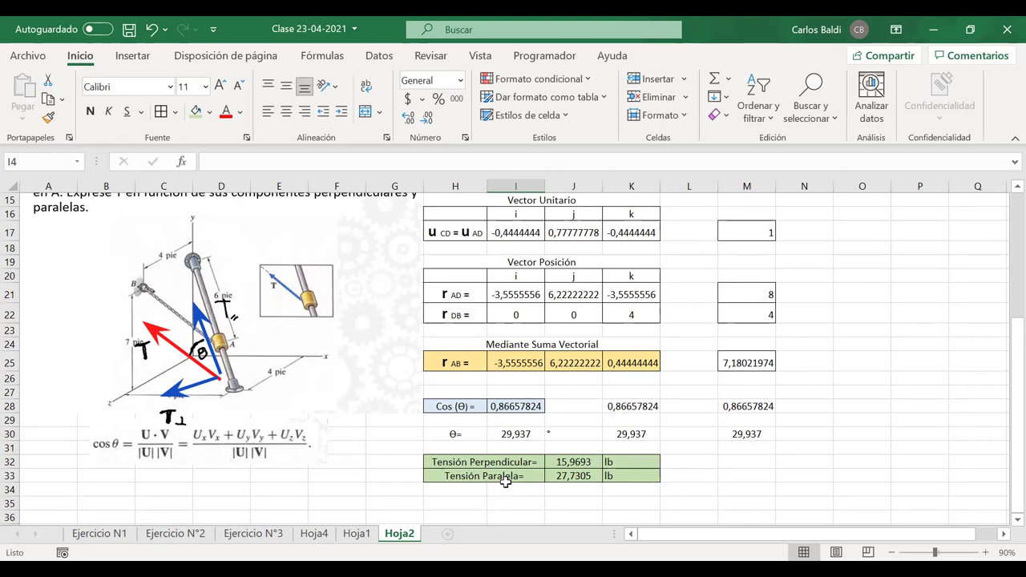
scroll(505, 481, up, 1)
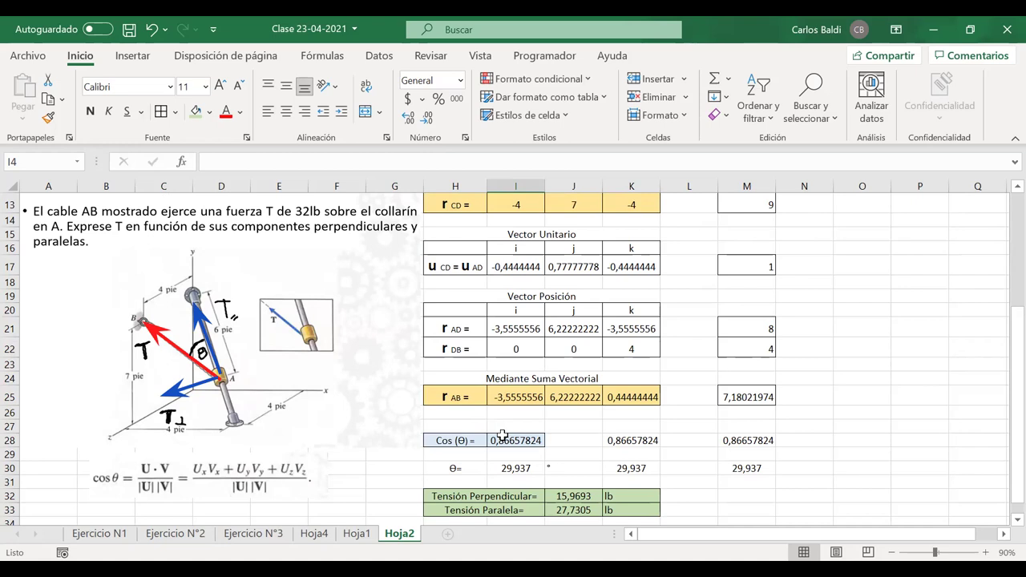
scroll(503, 435, up, 4)
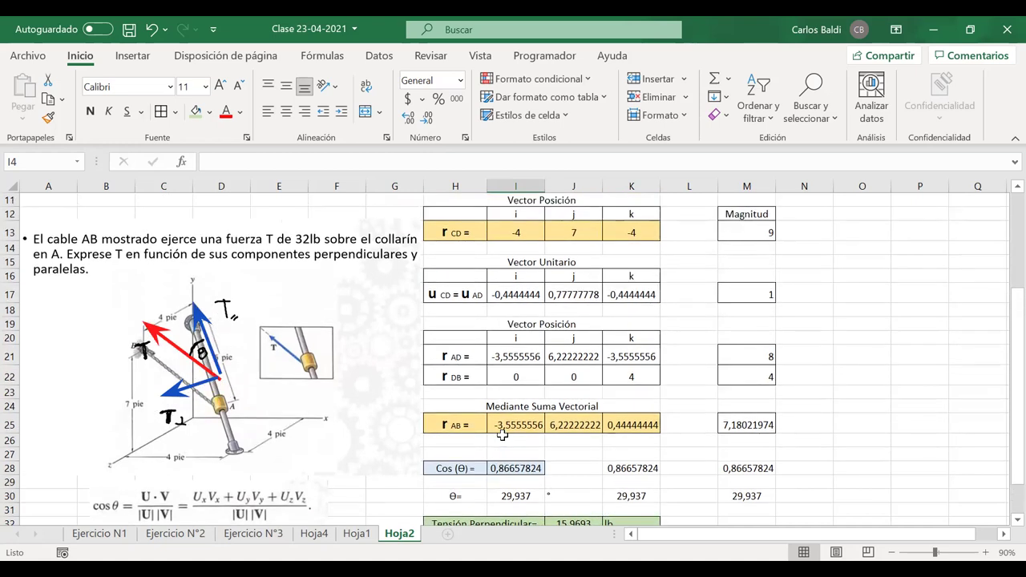
scroll(503, 436, down, 2)
scroll(503, 435, down, 2)
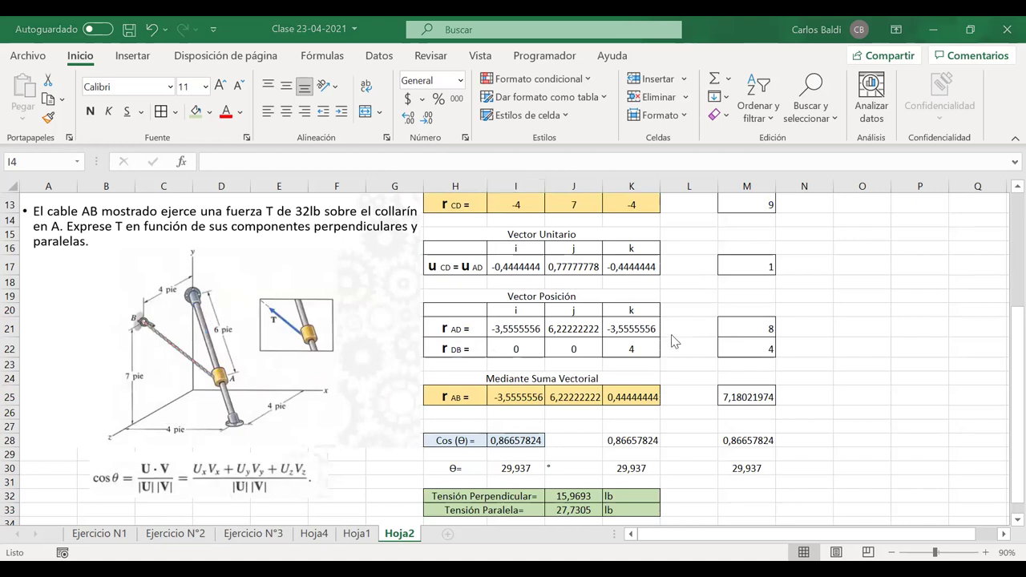
scroll(673, 342, down, 1)
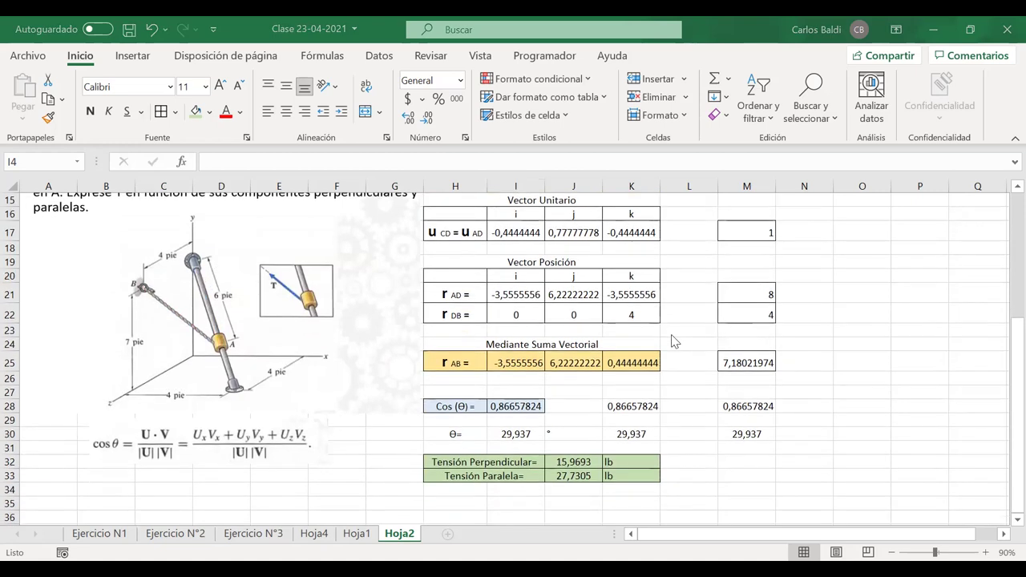
scroll(674, 342, up, 1)
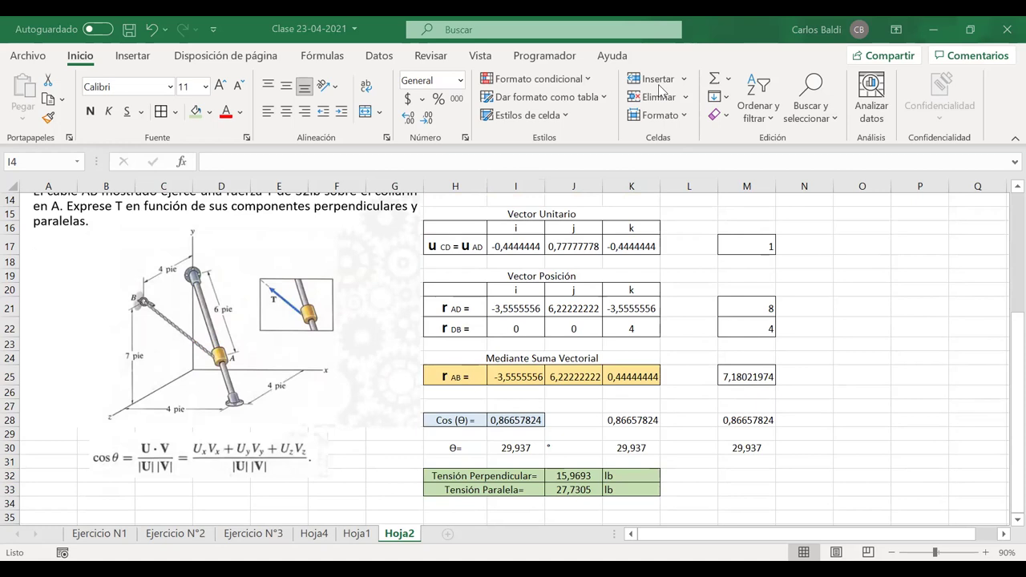
- Switch to the PowerPoint presentation and show slide 51, "Ejercicio propuesto N°4"
key(alt+Tab)
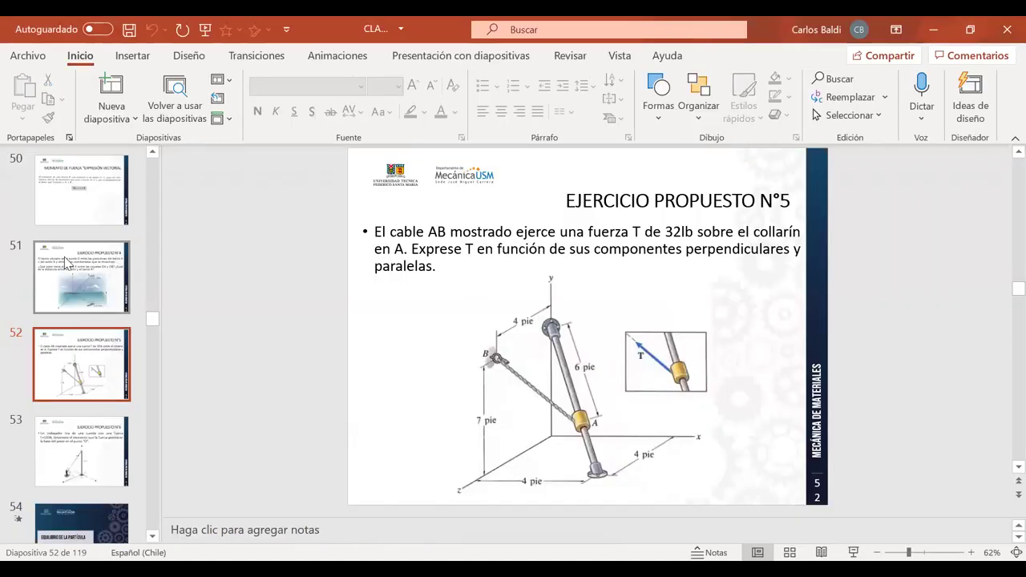
click(69, 265)
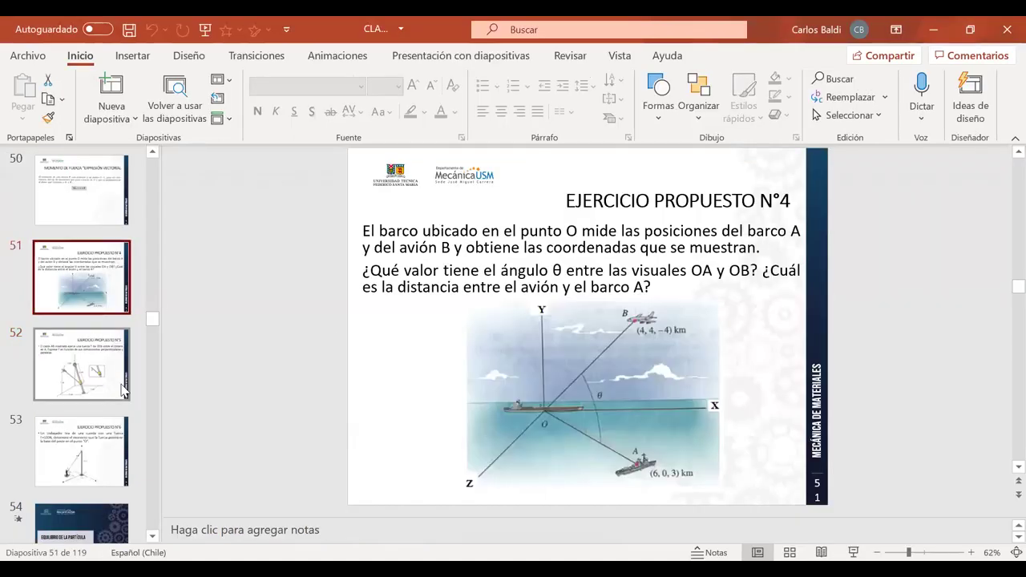